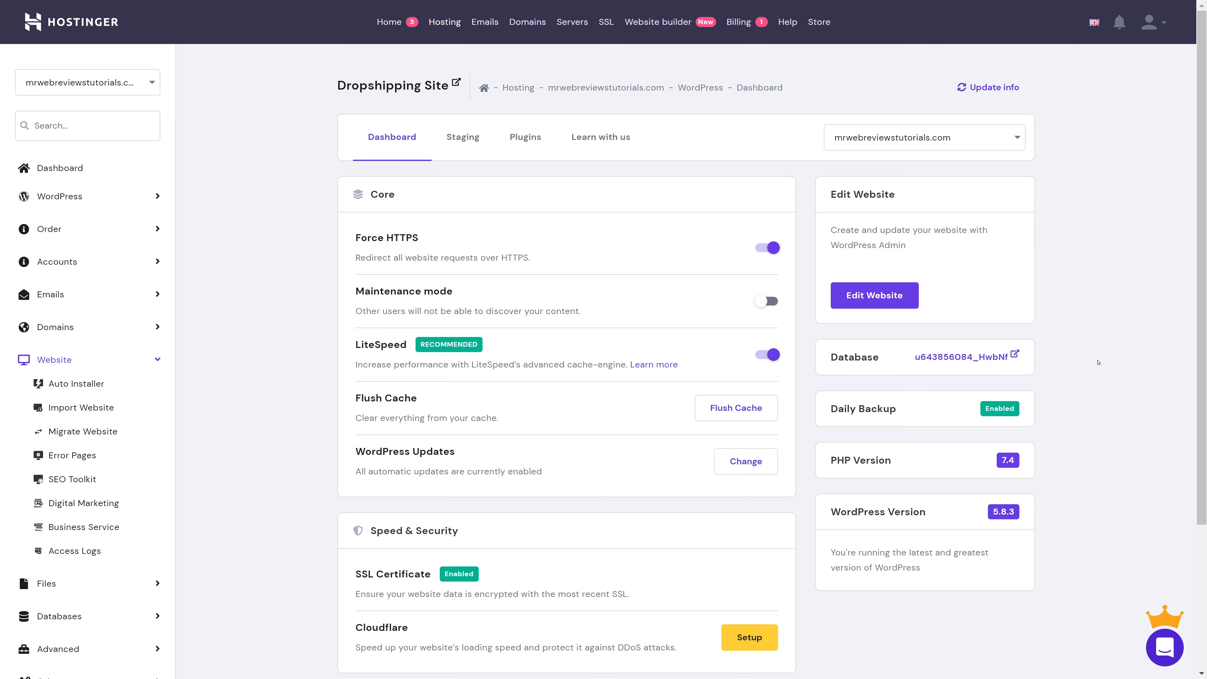
scroll(1097, 362, "down", 4)
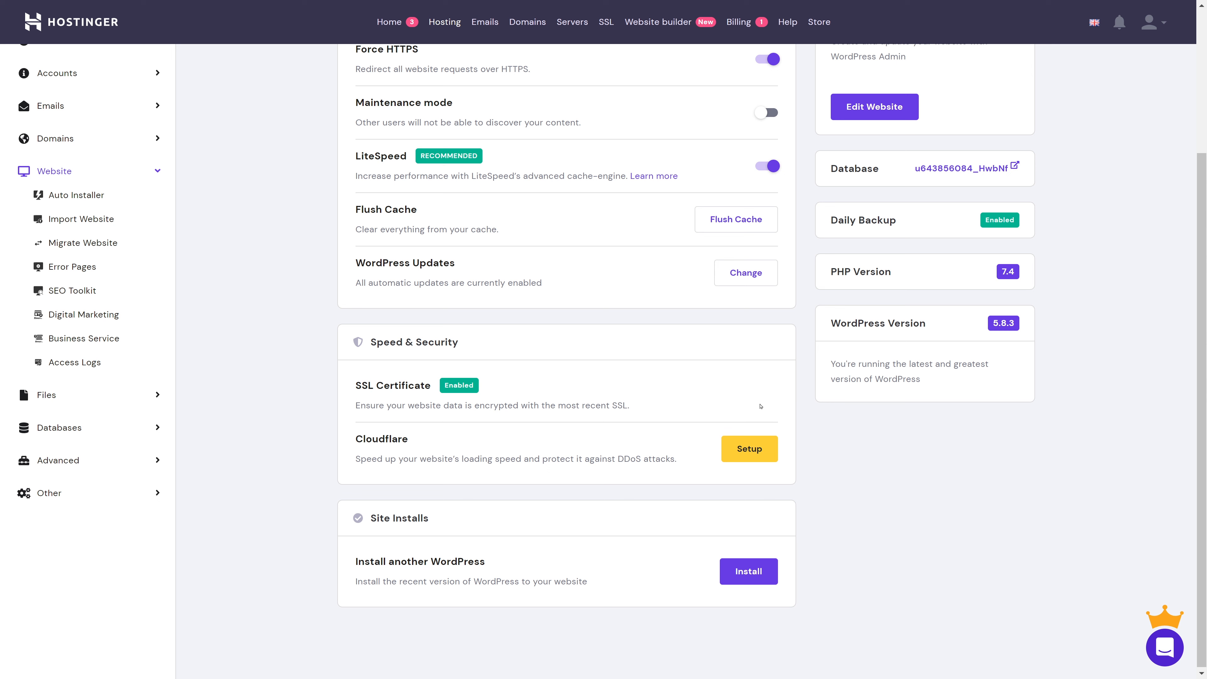
scroll(803, 417, "up", 4)
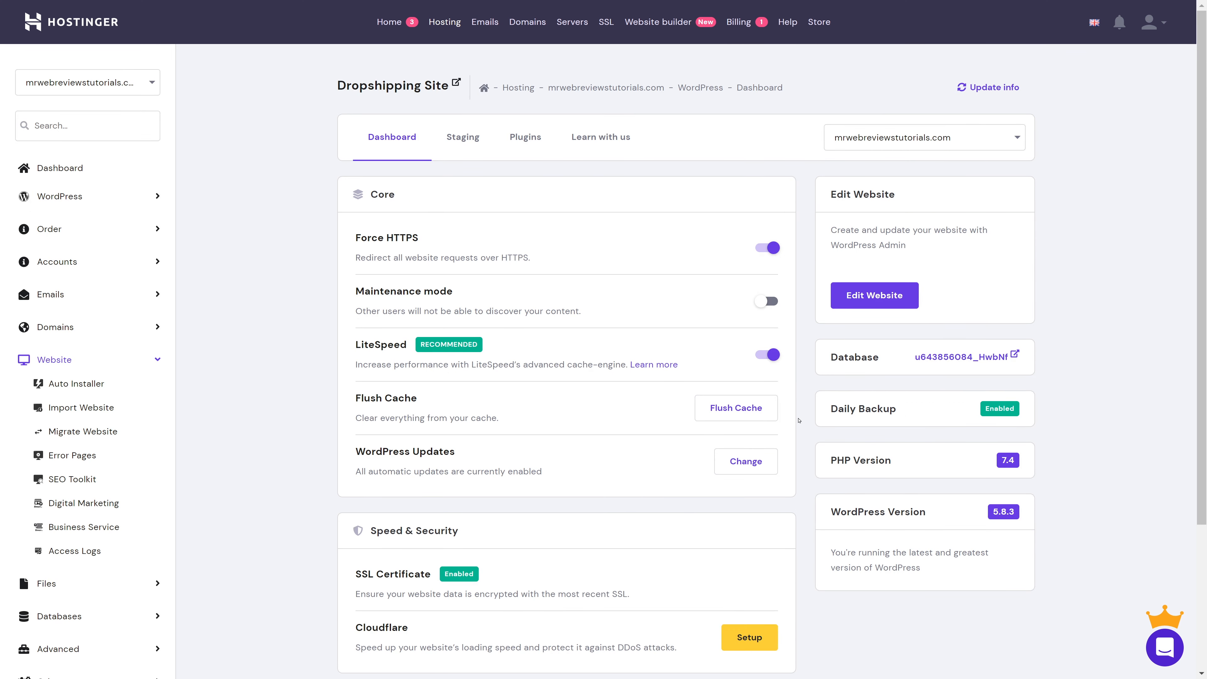
Open the Alidropship DEMO site's WordPress admin and go to the Installed Plugins page
left_click(880, 303)
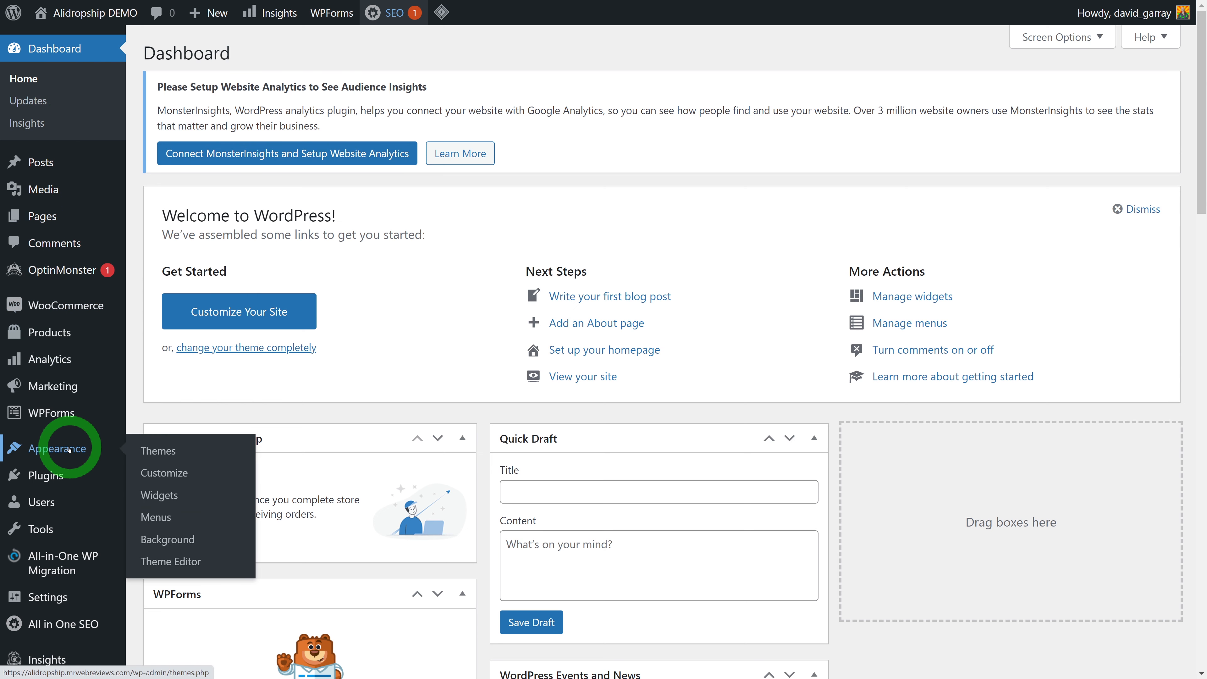
mouse_move(65, 638)
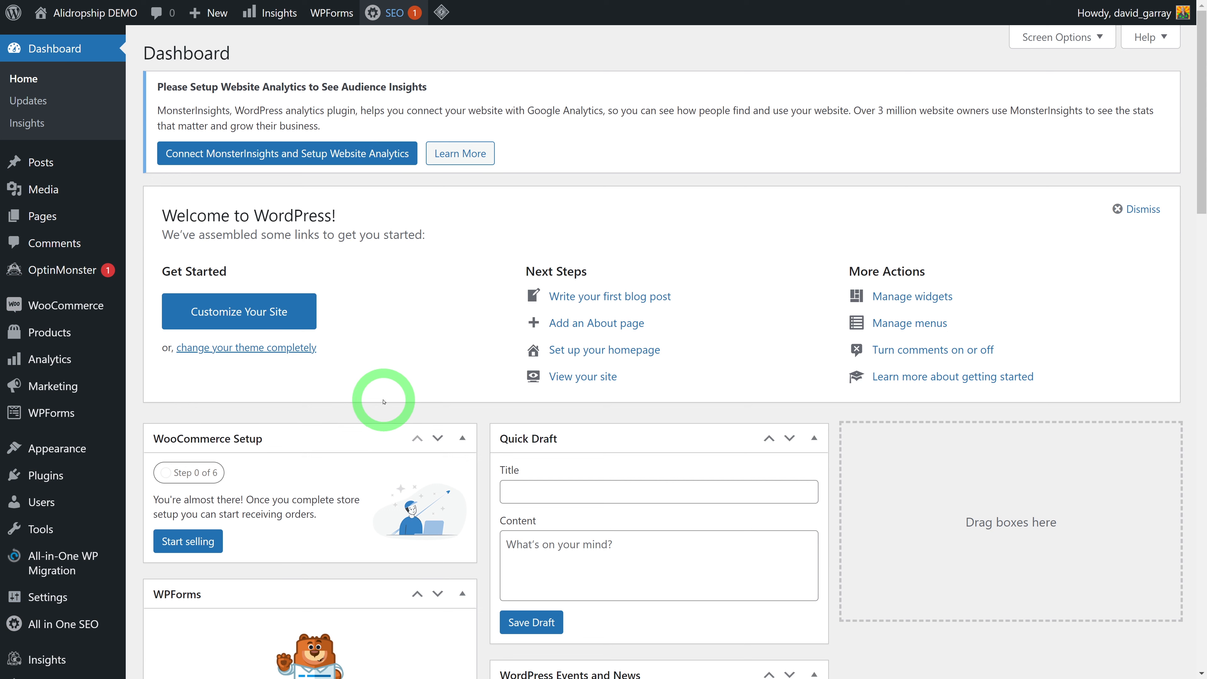
left_click(48, 477)
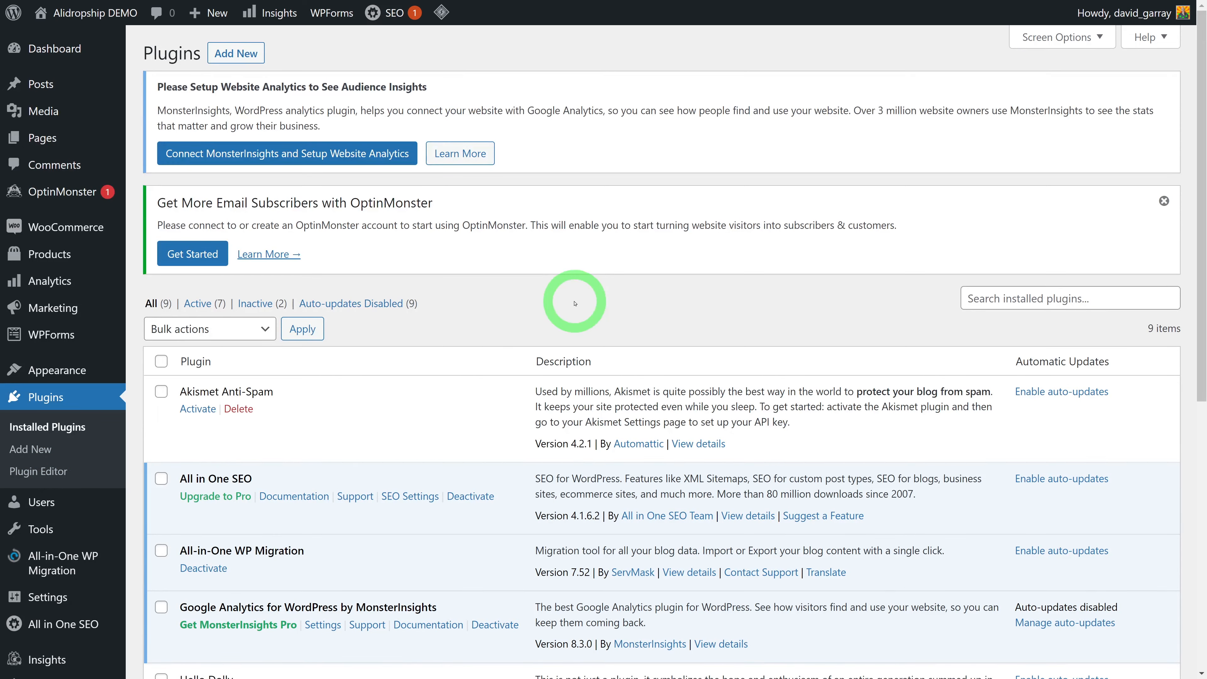
Select all nine installed plugins and bulk-deactivate them
scroll(574, 303, "down", 5)
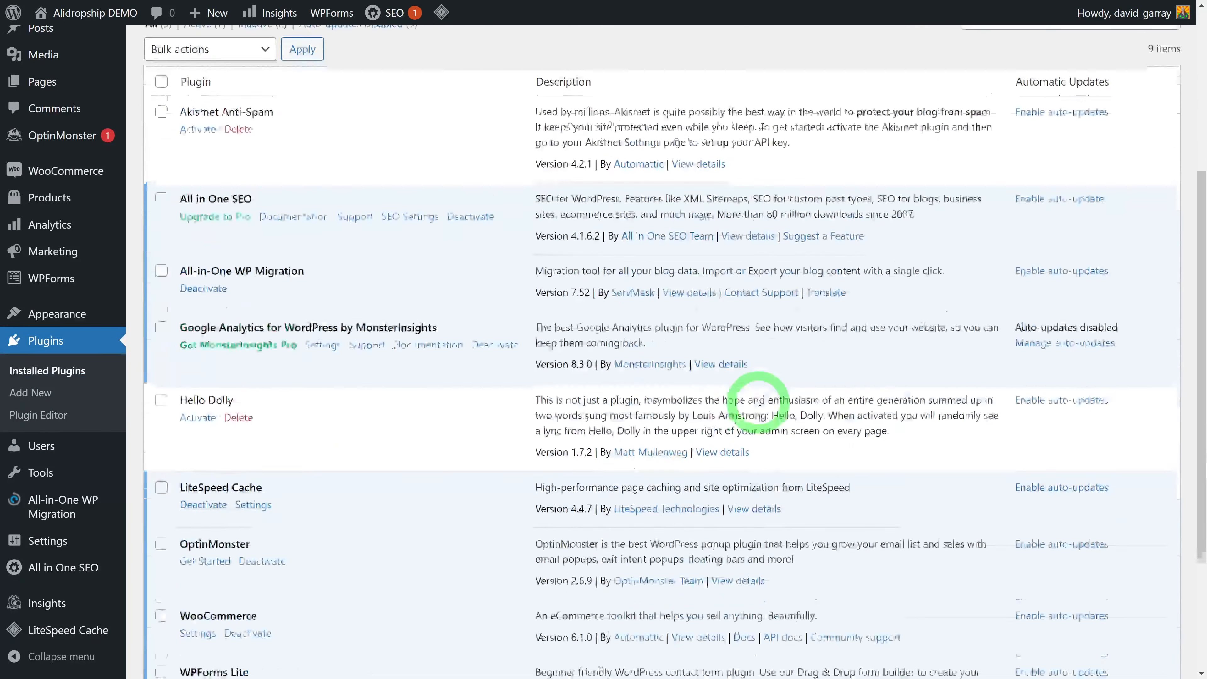
scroll(758, 405, "down", 1)
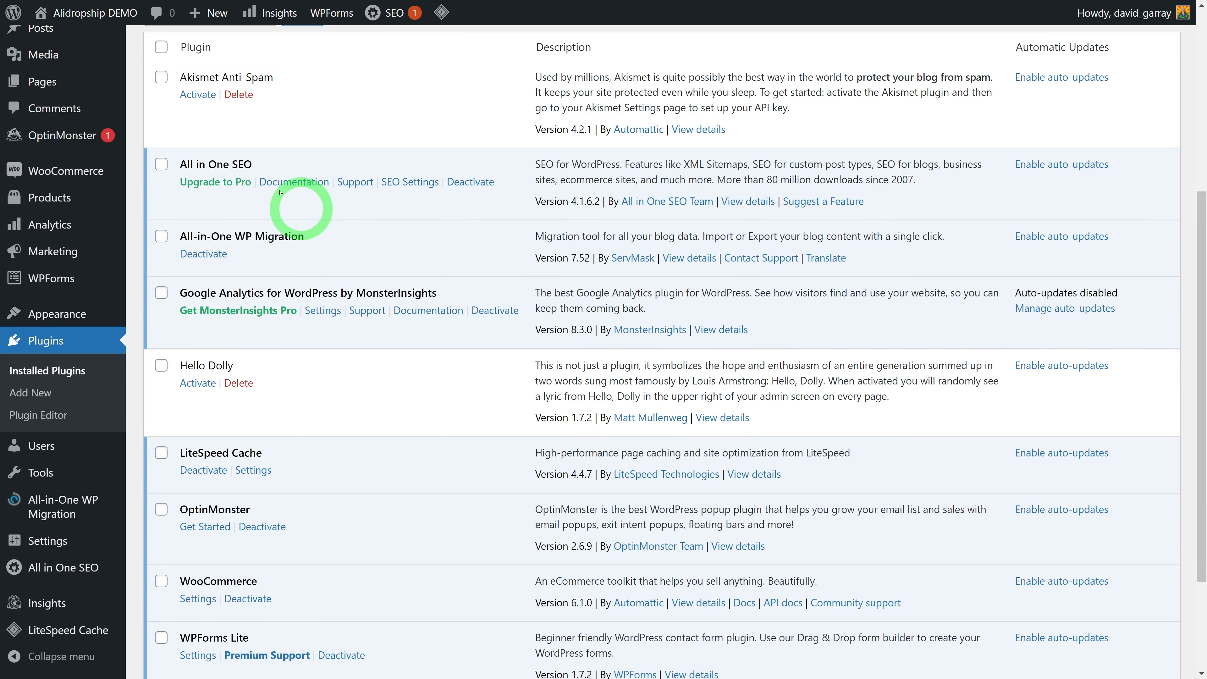
left_click(161, 46)
scroll(396, 214, "up", 1)
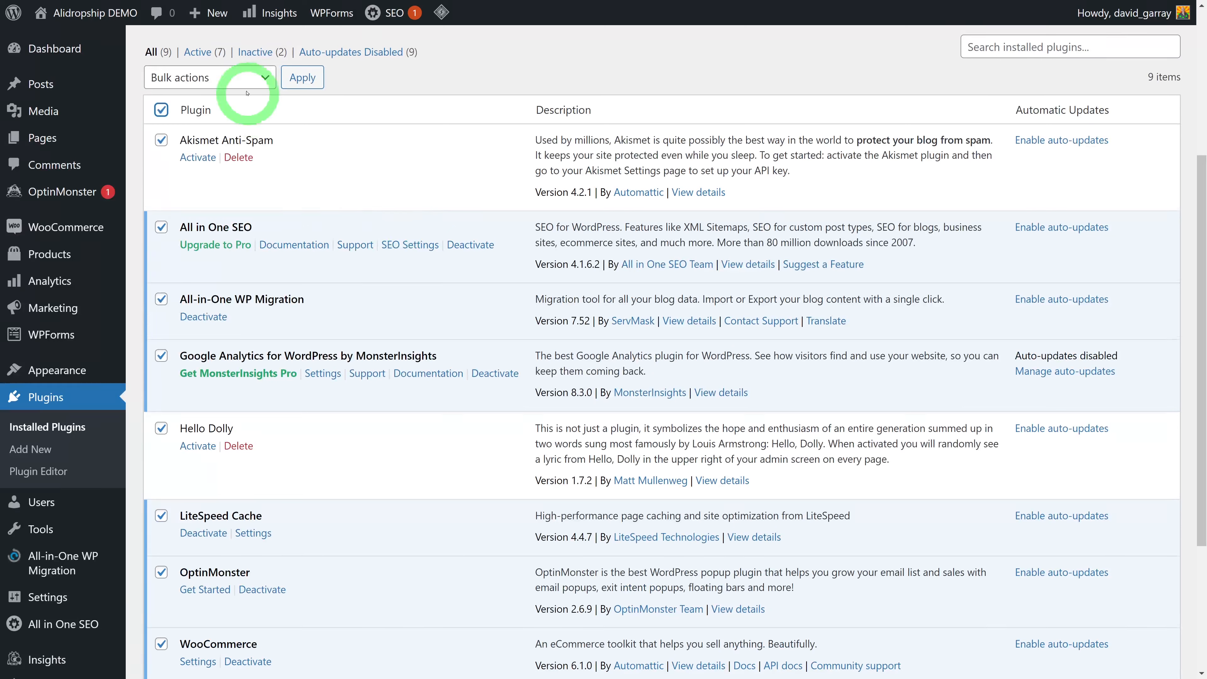
left_click(240, 79)
left_click(211, 128)
left_click(299, 76)
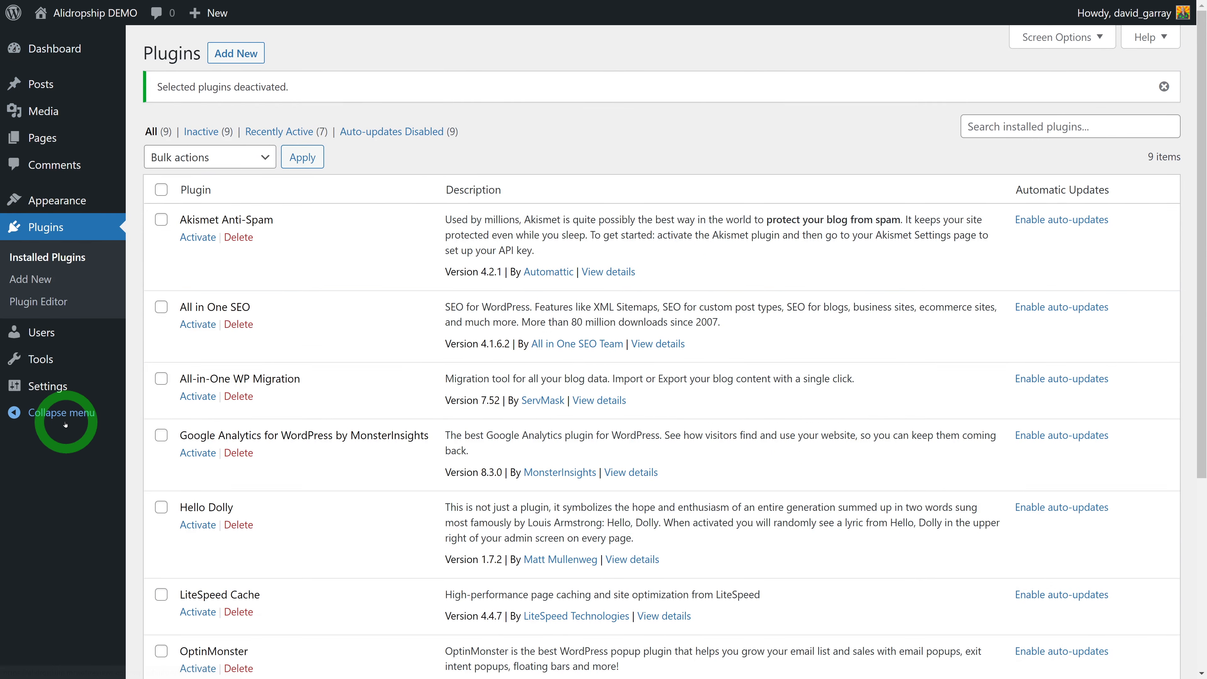
Tick Akismet, All in One SEO, WP Migration, Google Analytics, Hello Dolly and OptinMonster
scroll(398, 445, "down", 3)
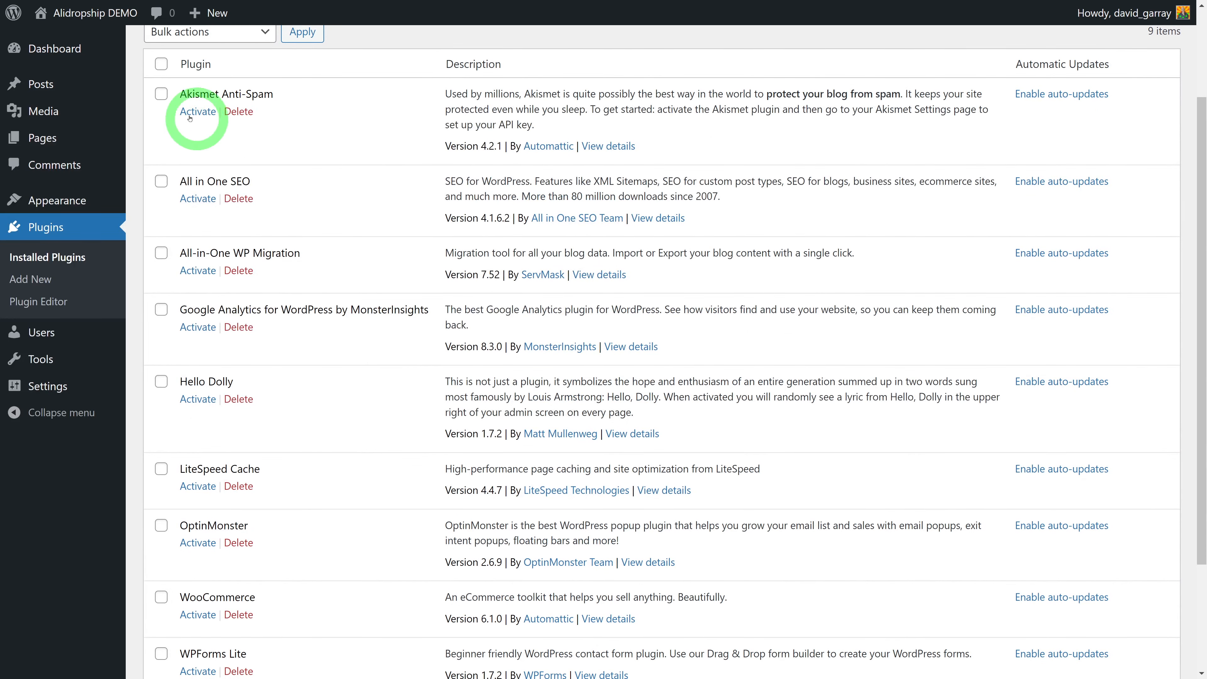
left_click(161, 93)
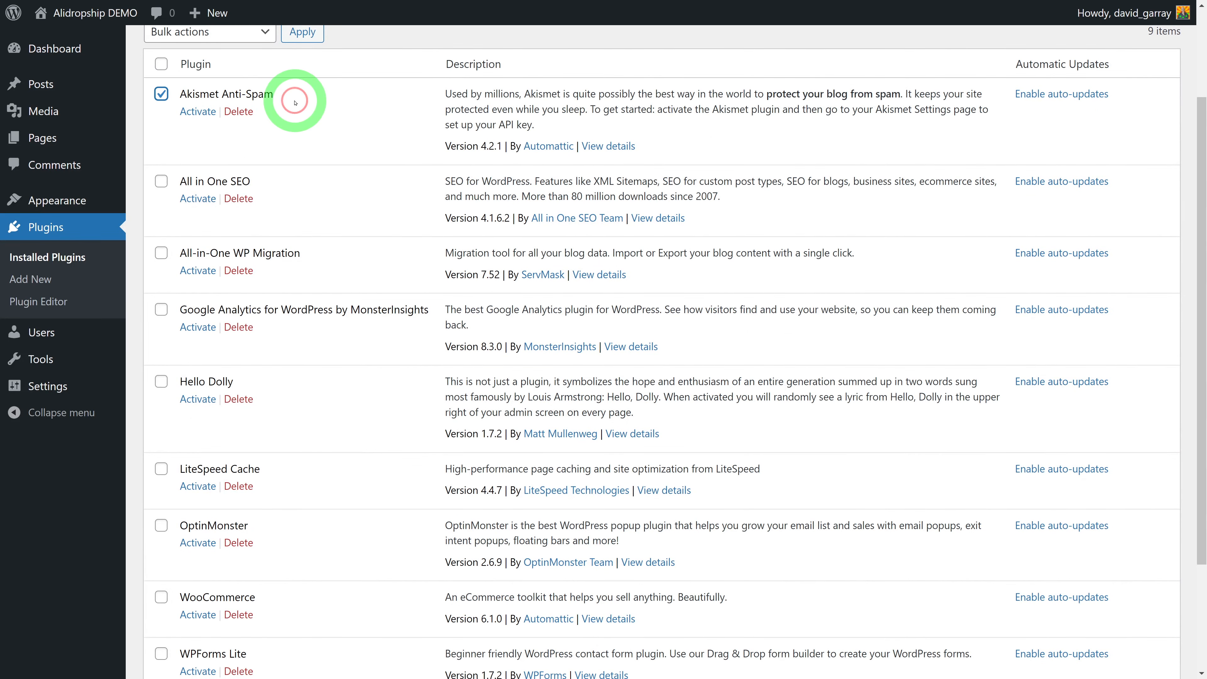
left_click(161, 182)
left_click(162, 253)
left_click(162, 309)
scroll(315, 342, "down", 3)
left_click(162, 256)
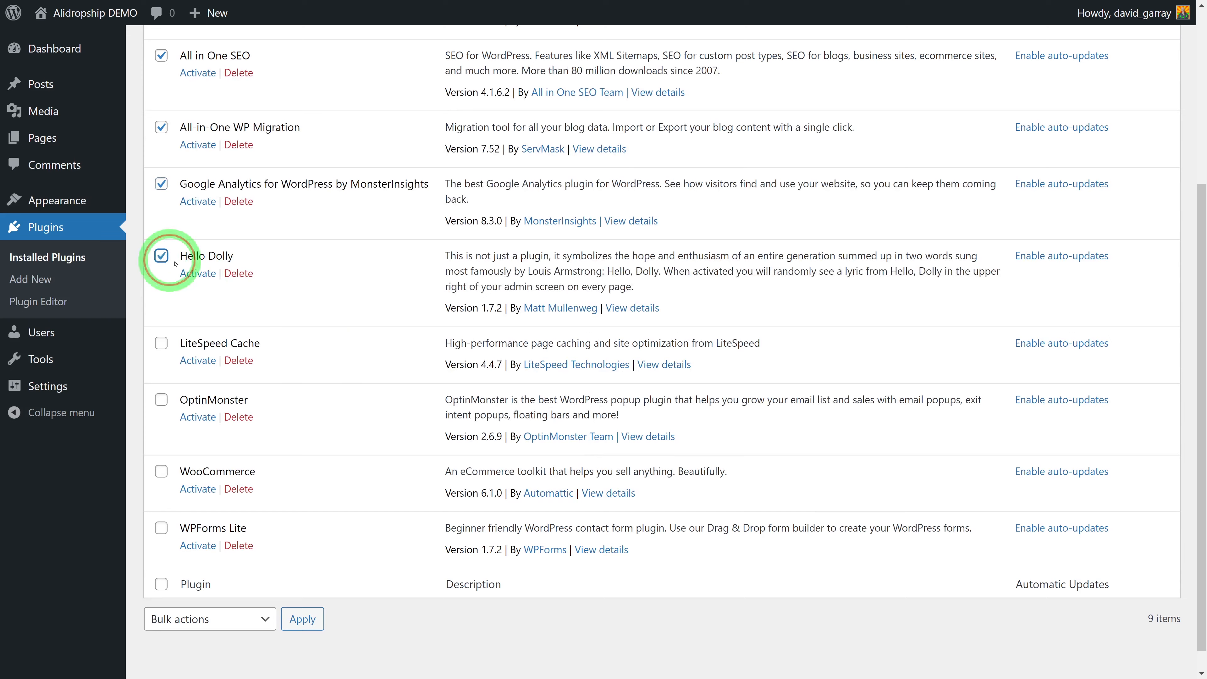
scroll(323, 380, "down", 1)
left_click(162, 376)
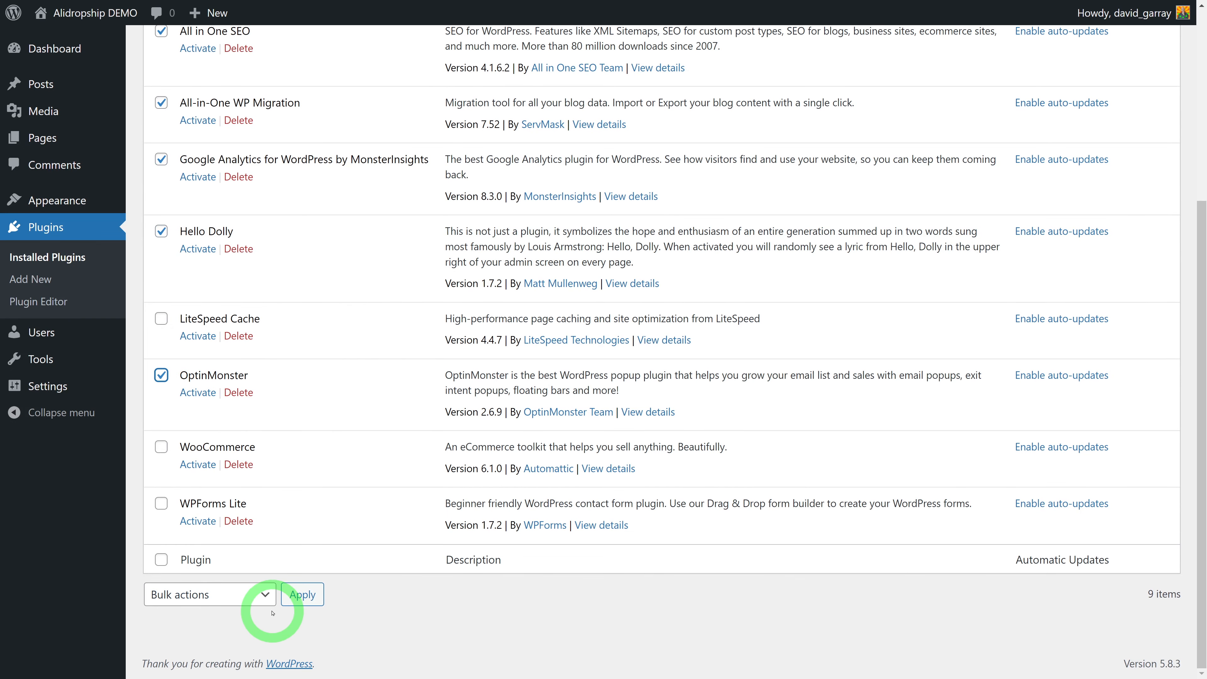
Bulk-delete the six ticked plugins, confirm the deletion, and refresh the plugins list
left_click(267, 597)
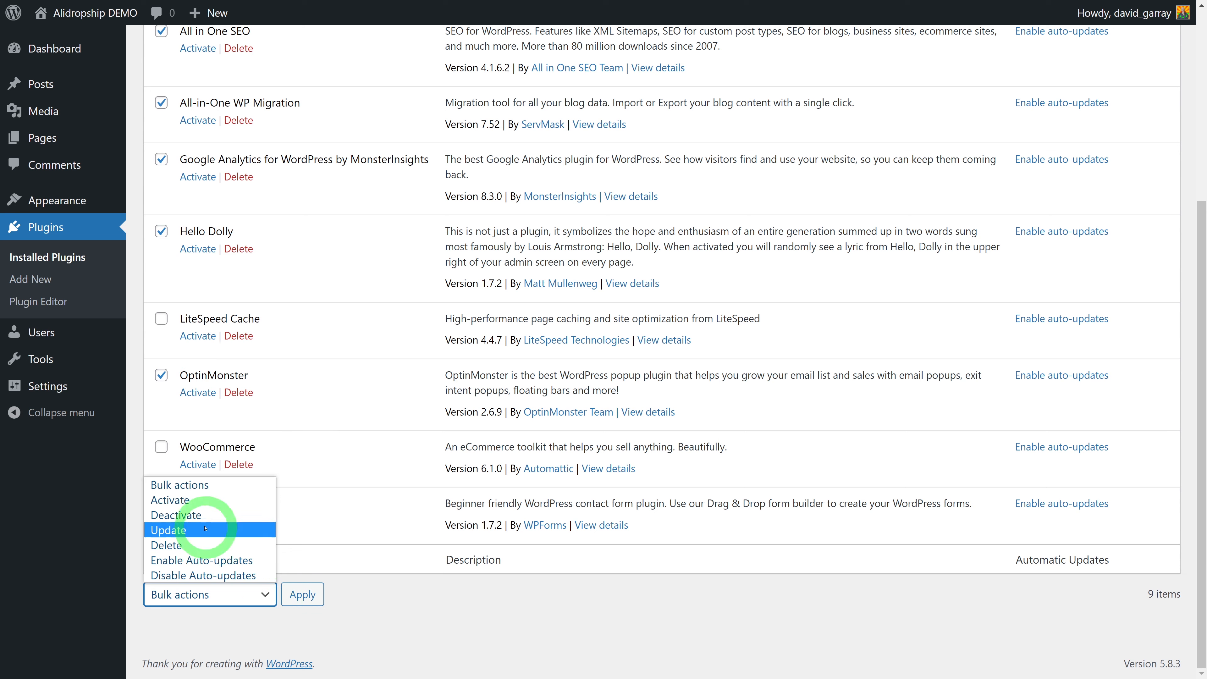
left_click(178, 544)
left_click(305, 596)
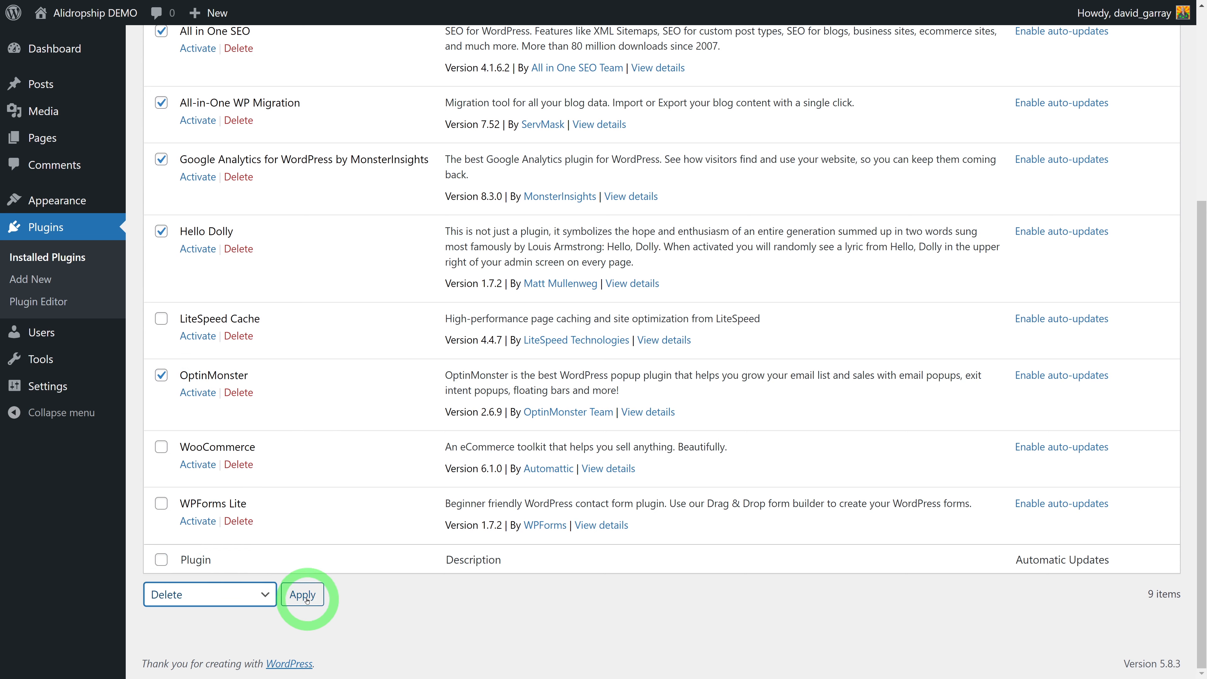
left_click(665, 63)
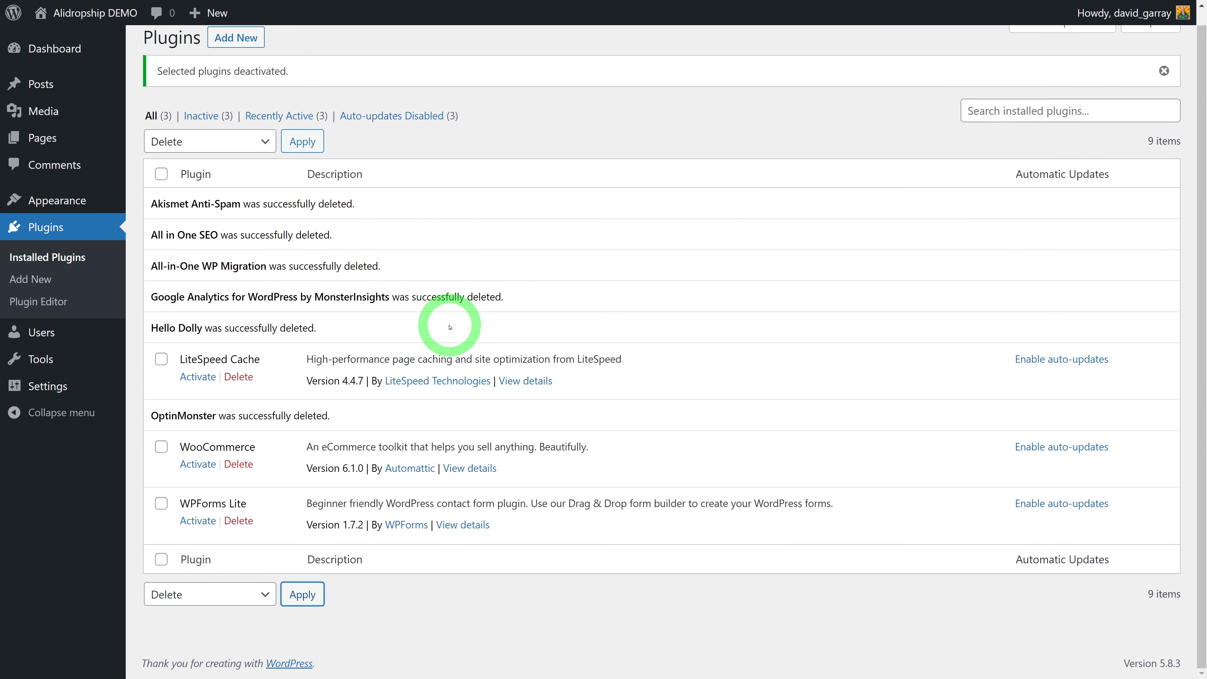
key("F5")
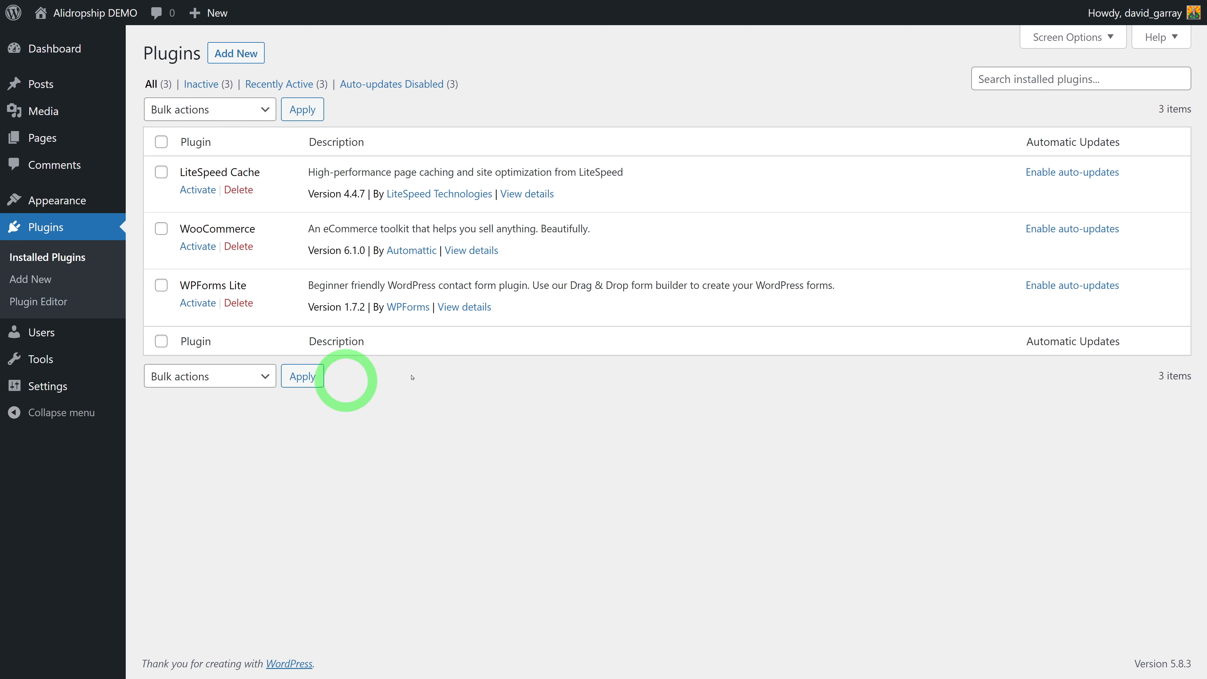
Activate the WooCommerce plugin
left_click(193, 247)
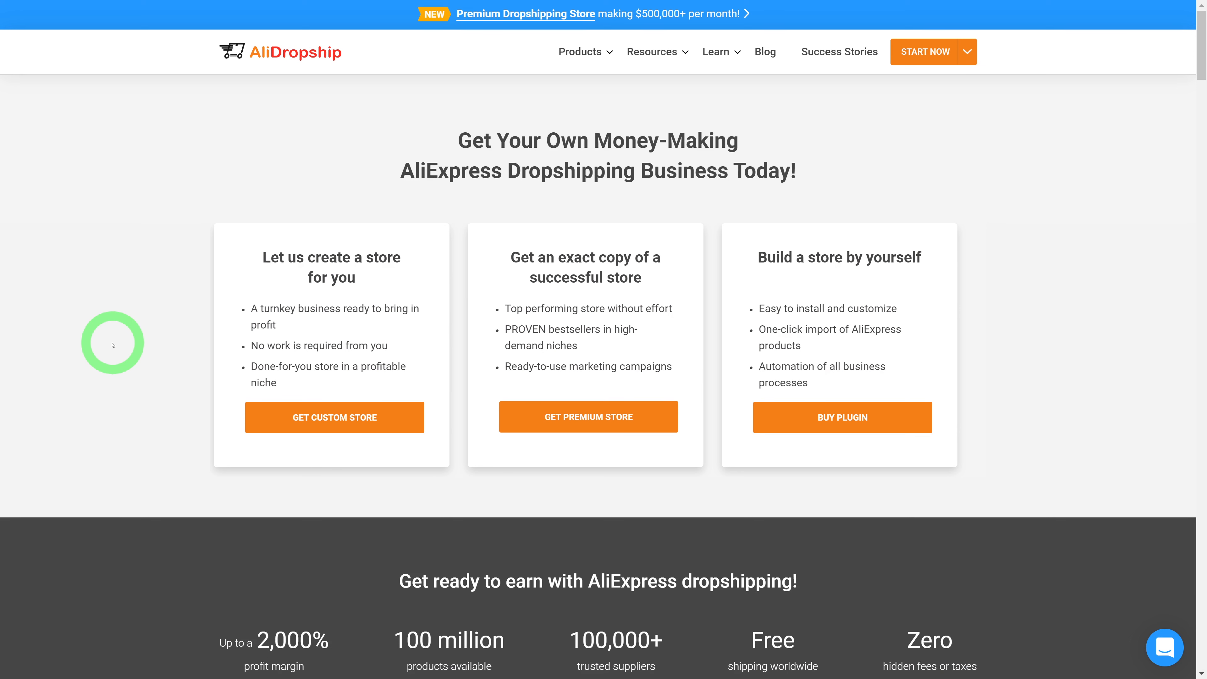
Open the AliDropship Woo Plugin product page and highlight its description and one-time payment note
mouse_move(587, 50)
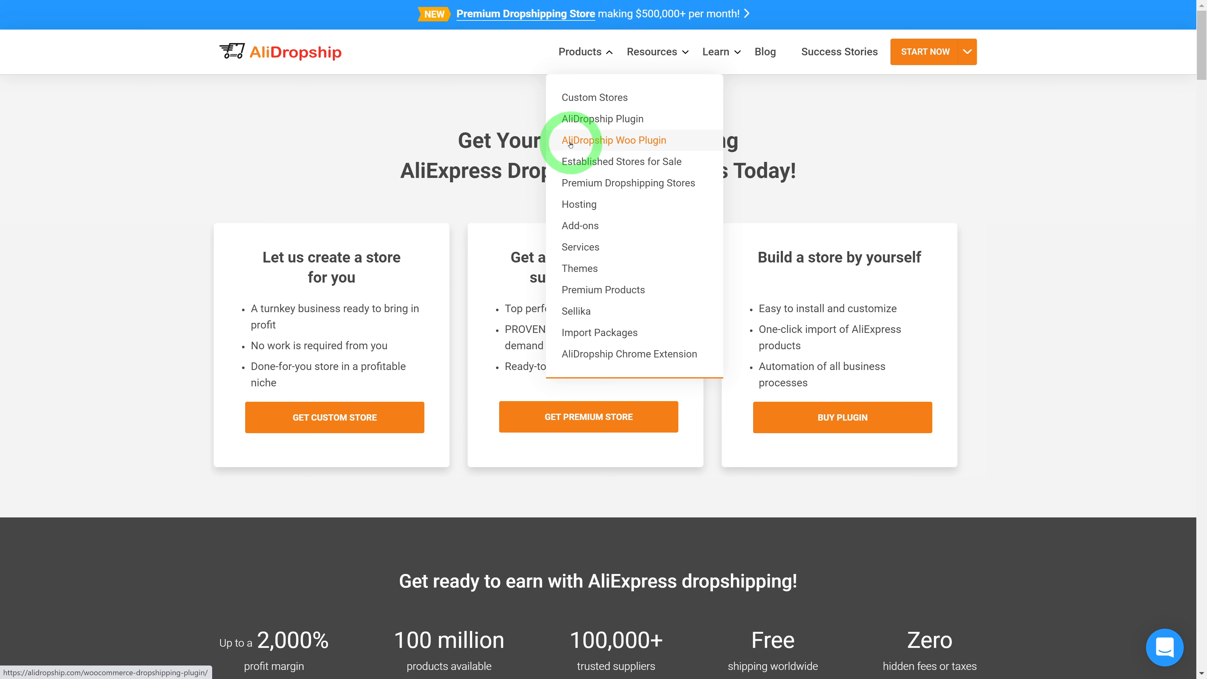
left_click(632, 143)
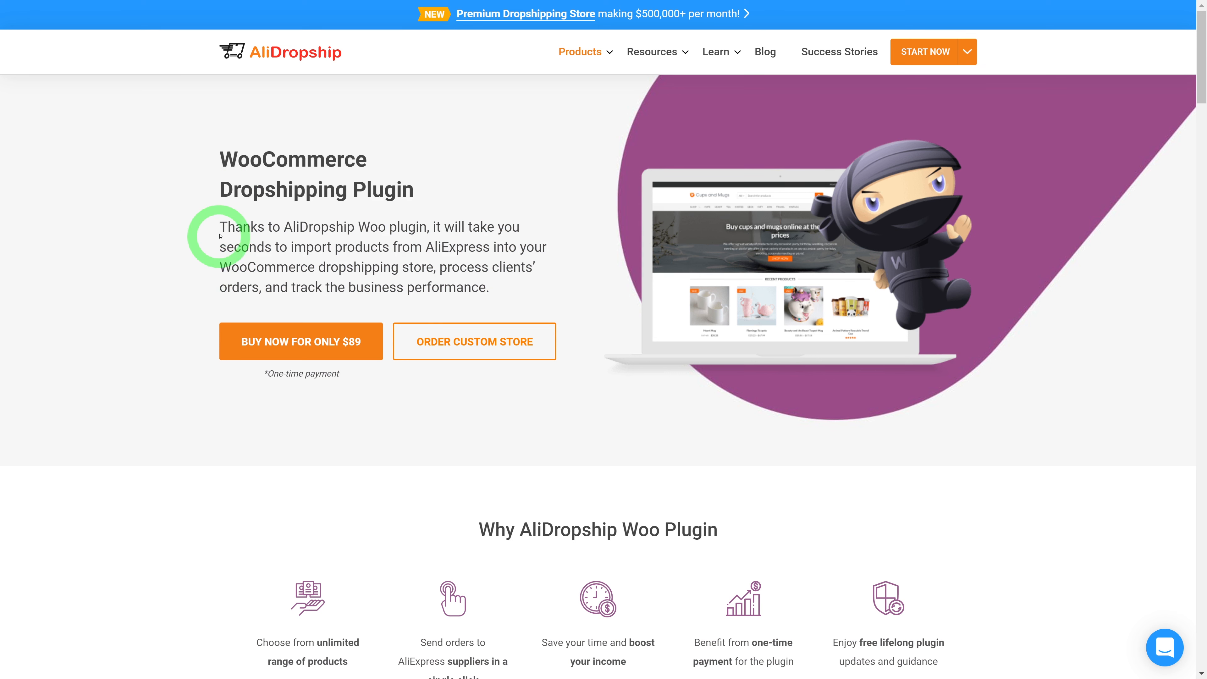
left_click_drag(220, 227, 486, 287)
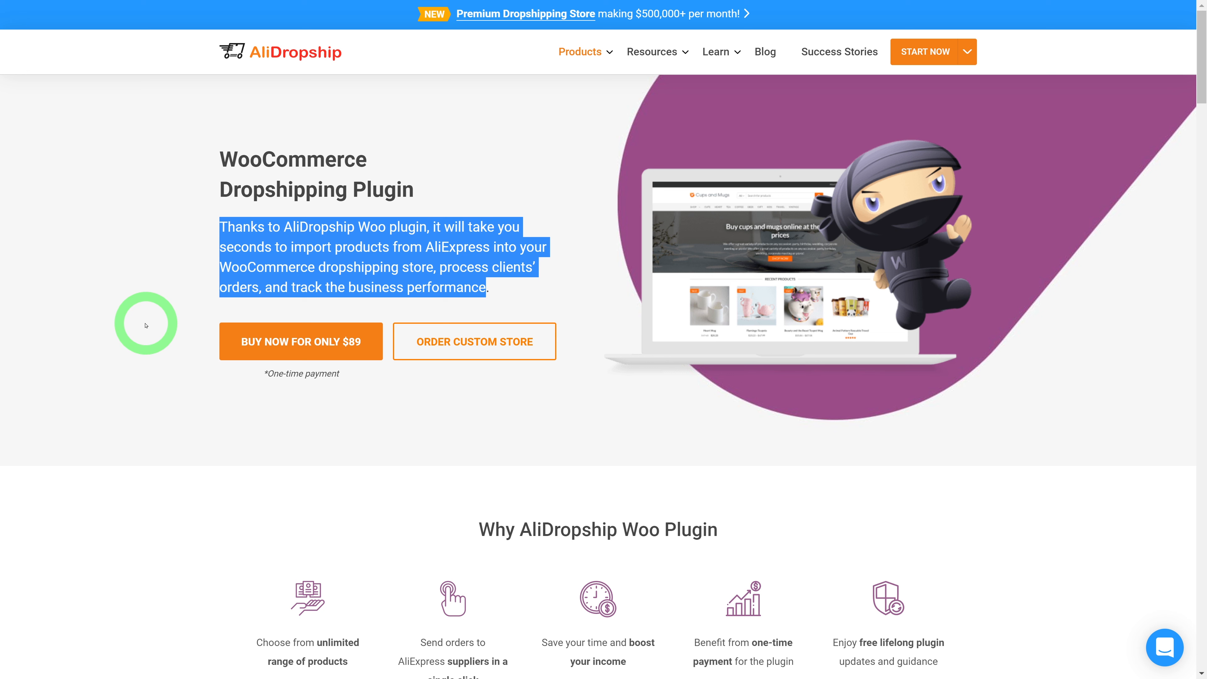
left_click(146, 325)
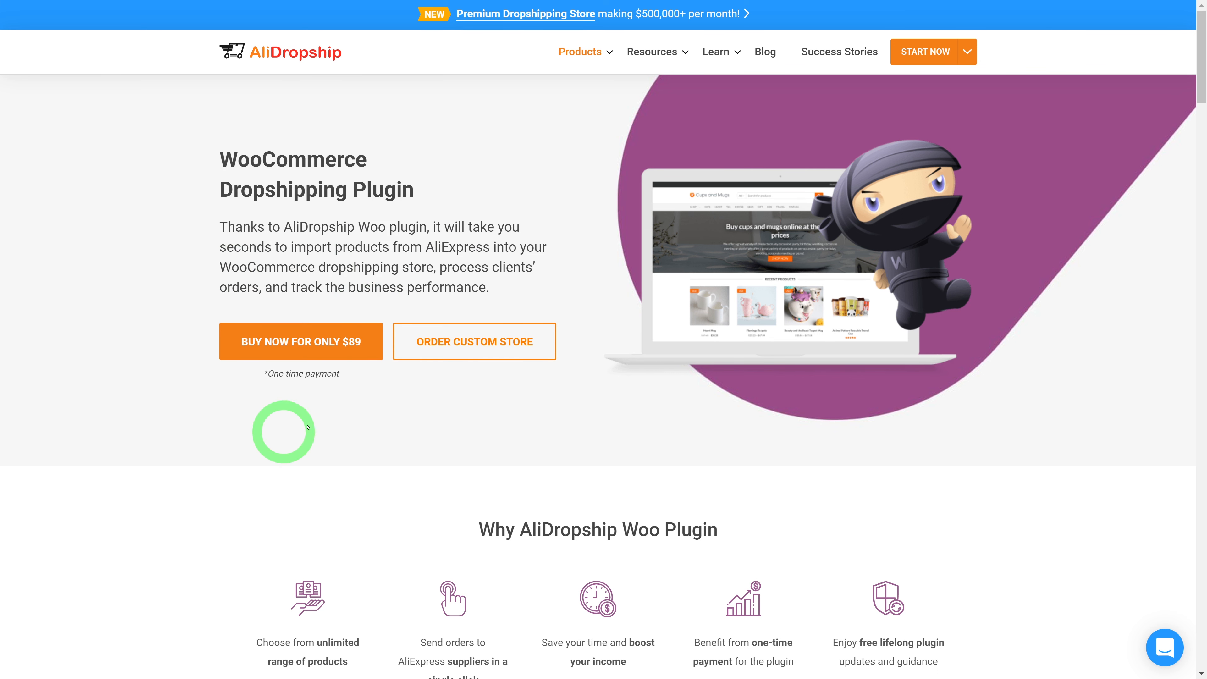
left_click_drag(262, 375, 342, 377)
left_click(337, 430)
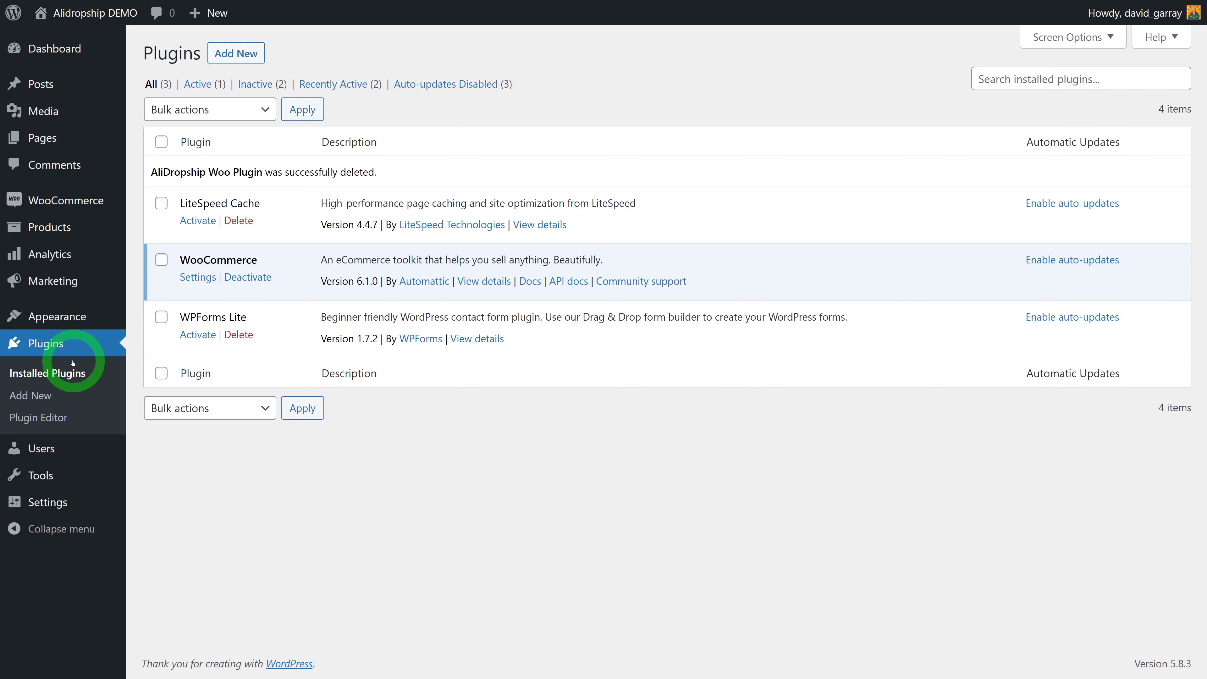
Upload and install the plugin package alidswoo_ion72.zip
left_click(250, 58)
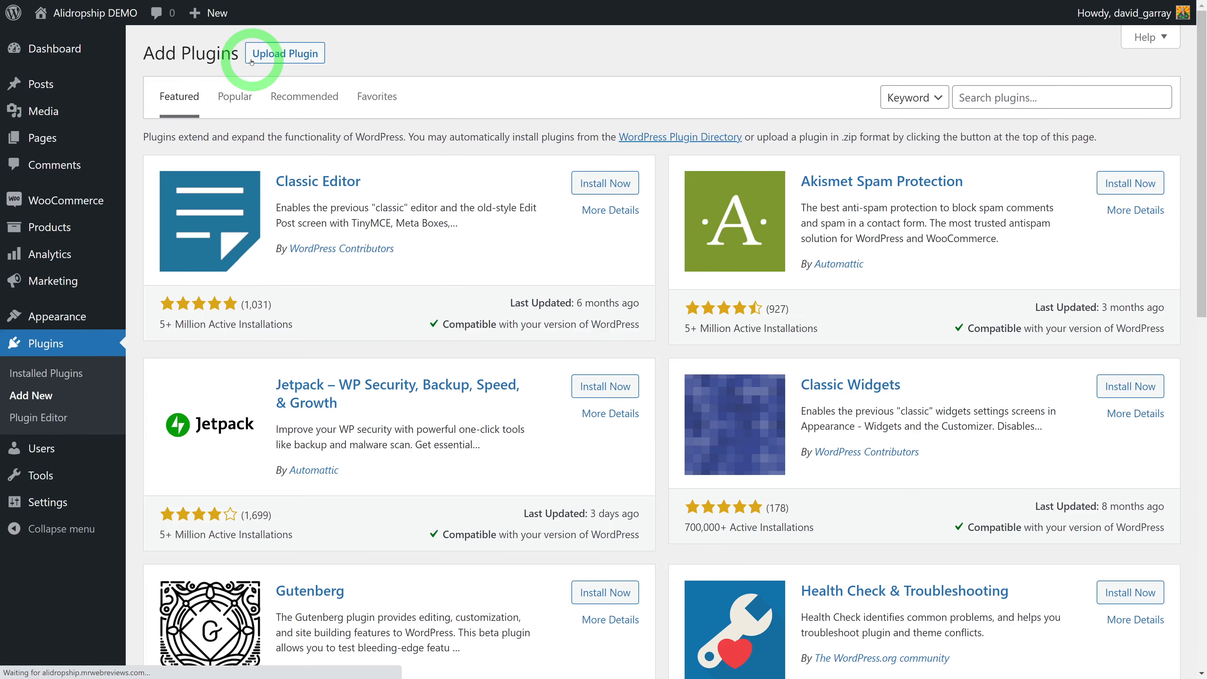
left_click(291, 55)
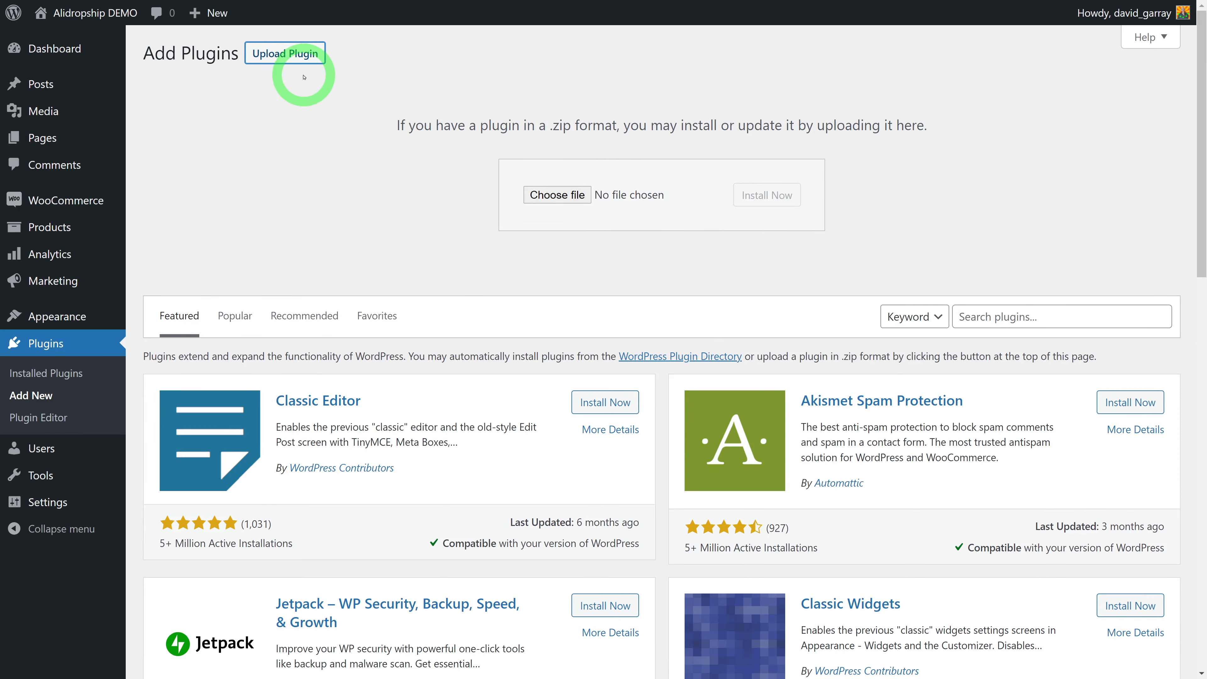
left_click(570, 202)
left_click(570, 200)
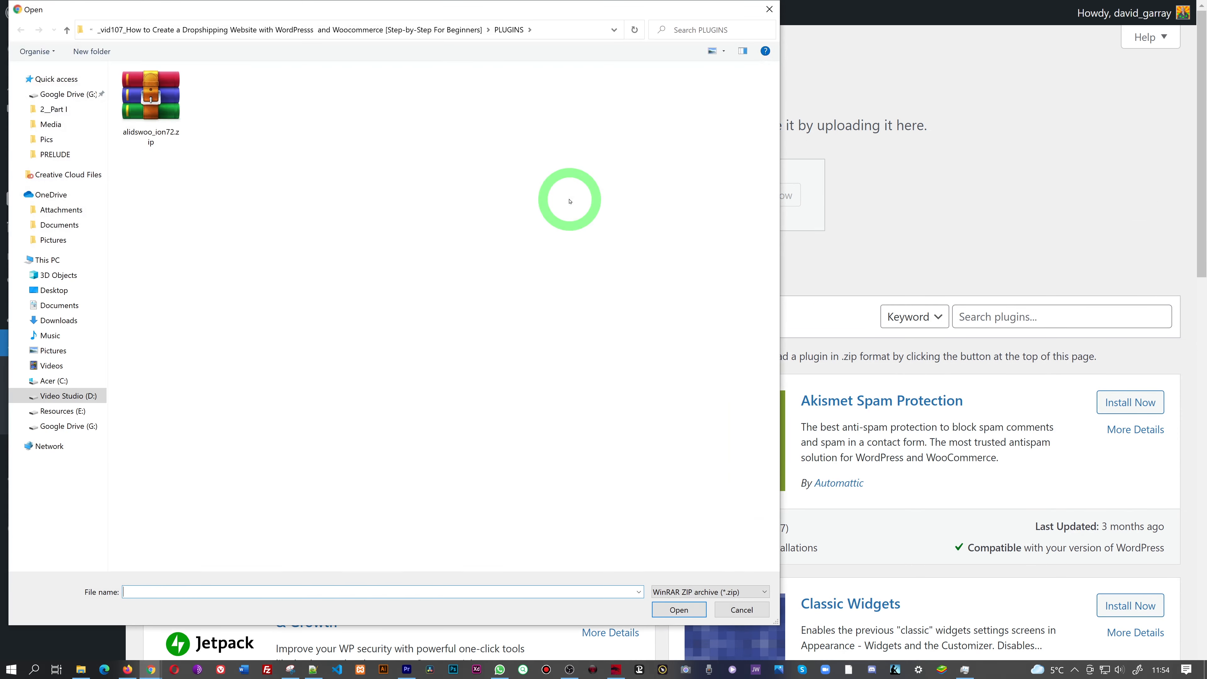
left_click(152, 105)
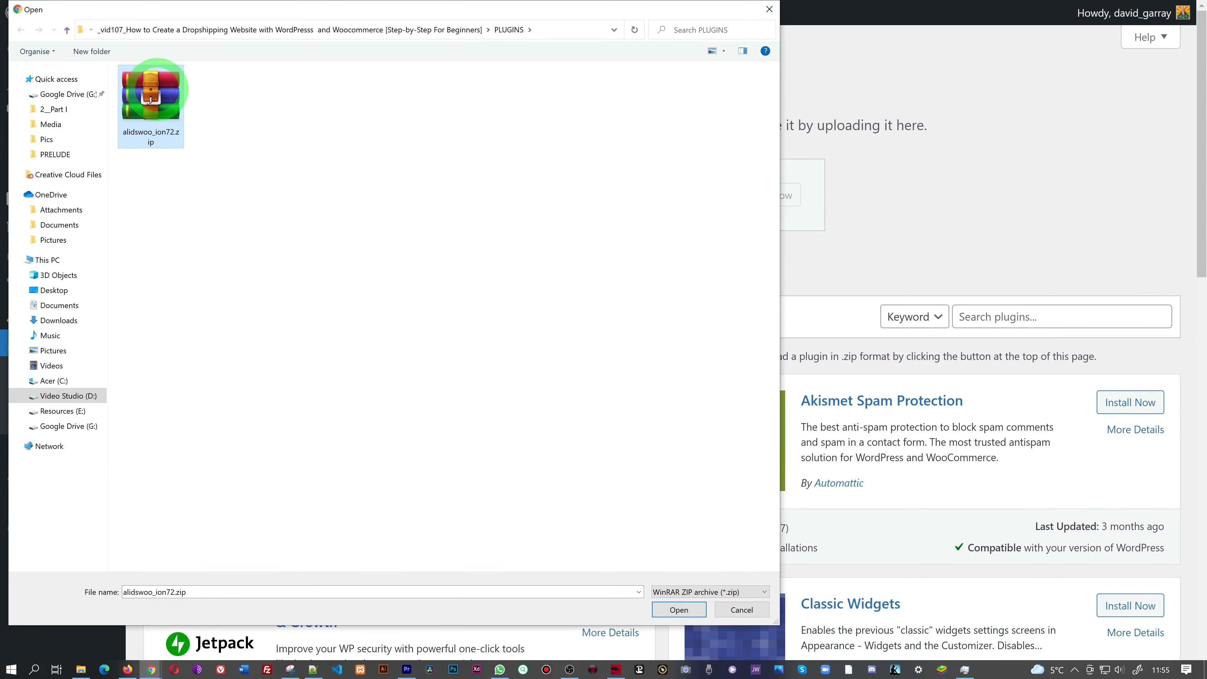
left_click(676, 608)
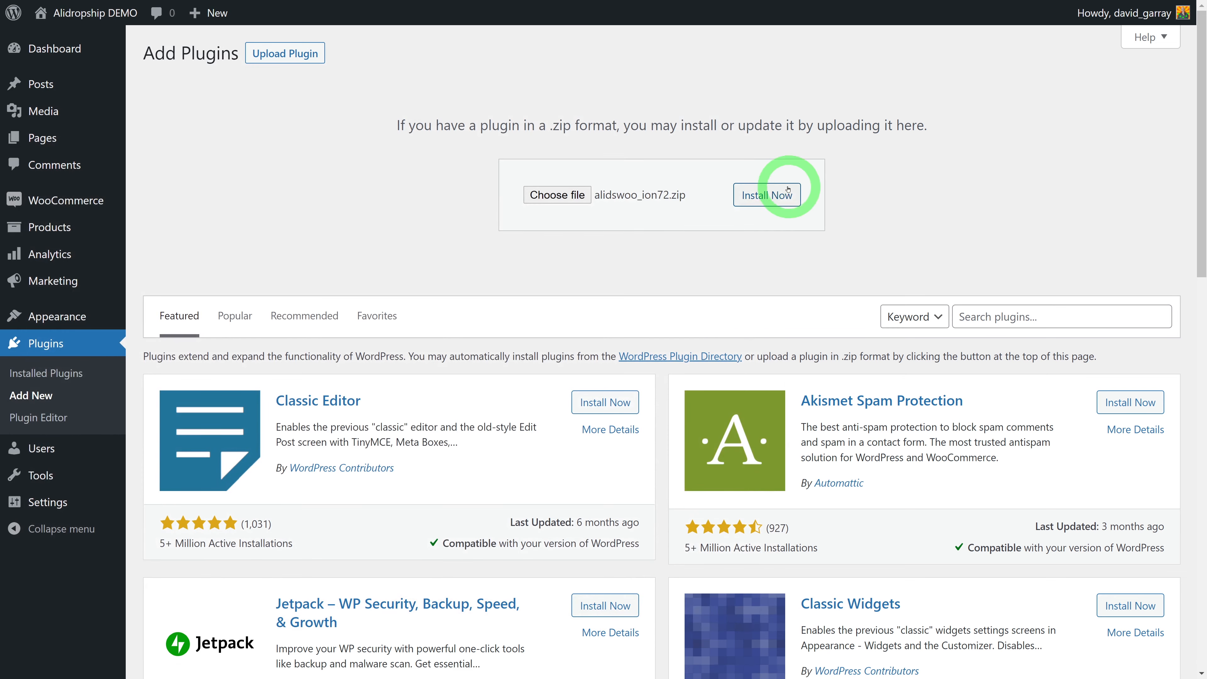
left_click(764, 200)
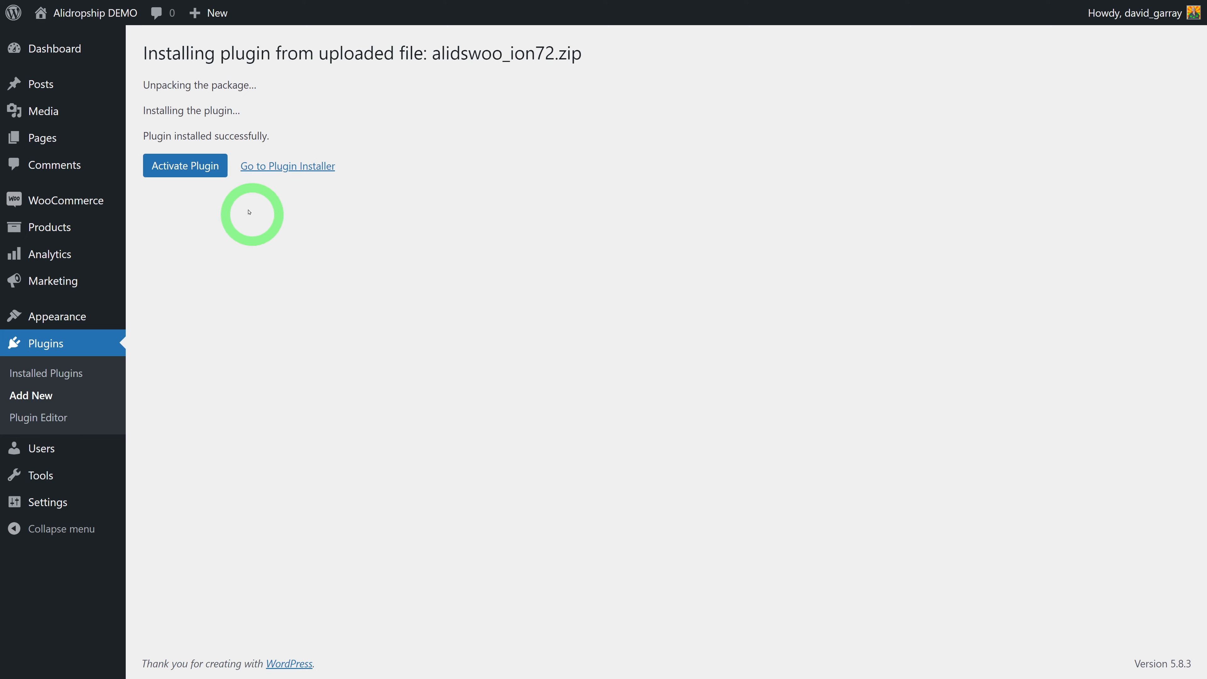
Activate the AliDropship Woo Plugin and open its AliDropship Woo admin menu
left_click(192, 172)
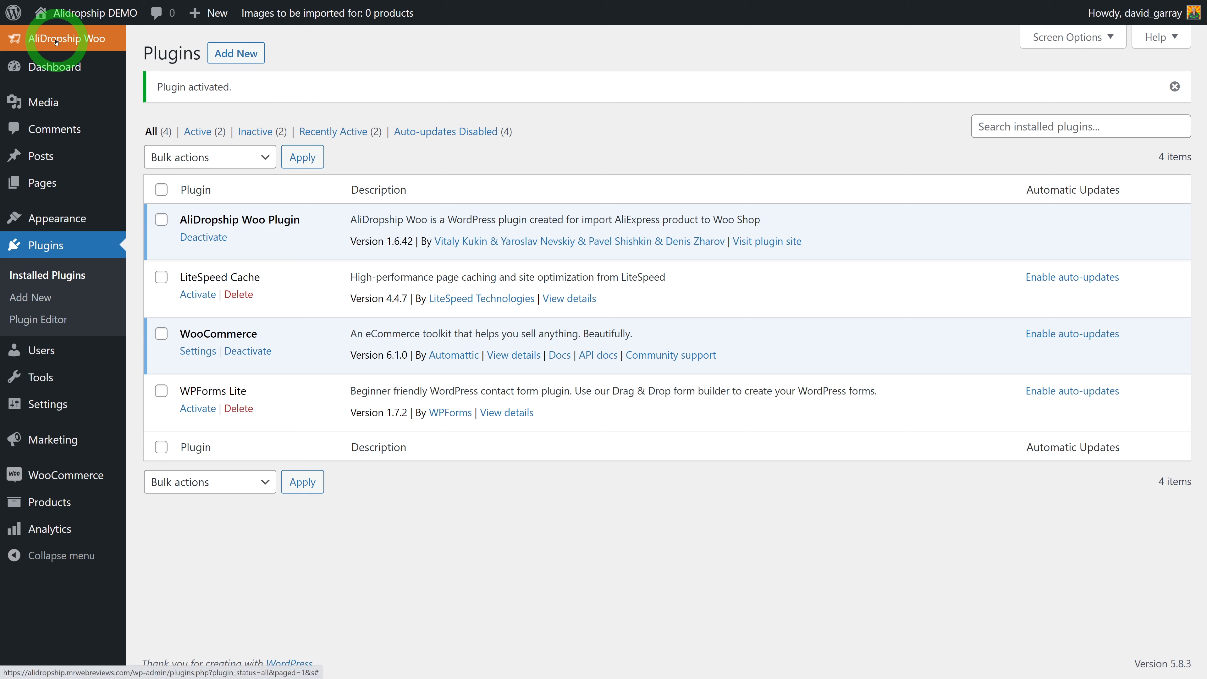
left_click(74, 42)
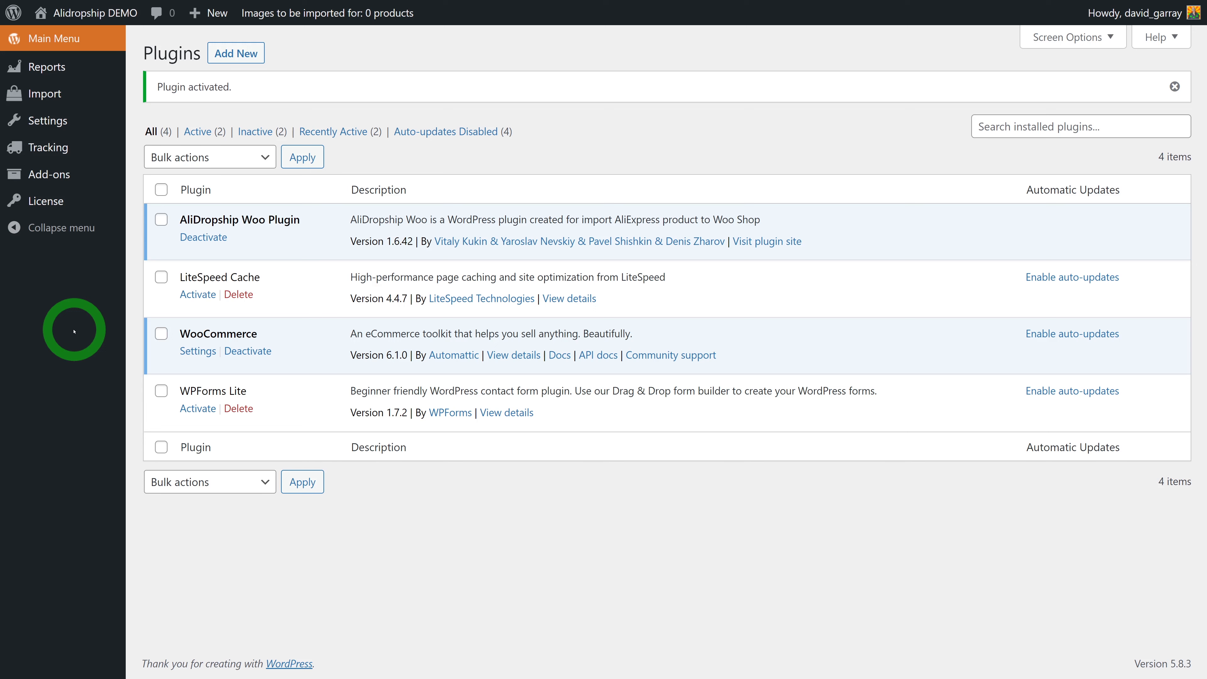
Paste the licence key into the key field on the AliDropship Woo License page
left_click(53, 208)
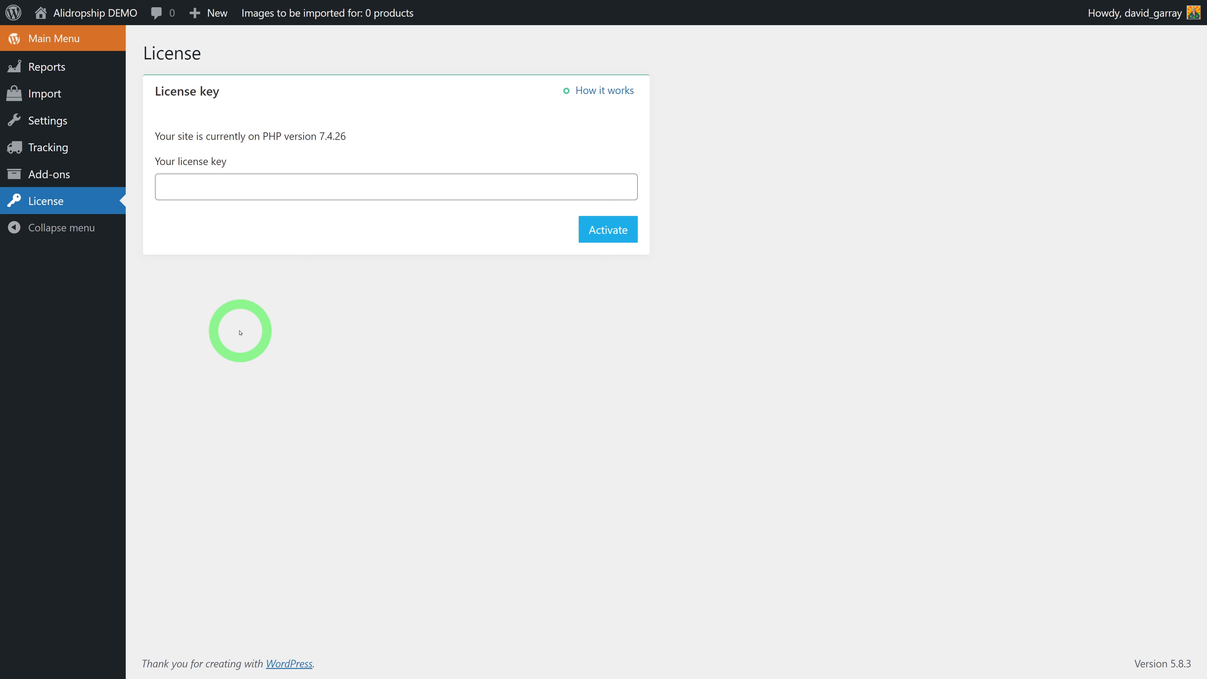
left_click(234, 189)
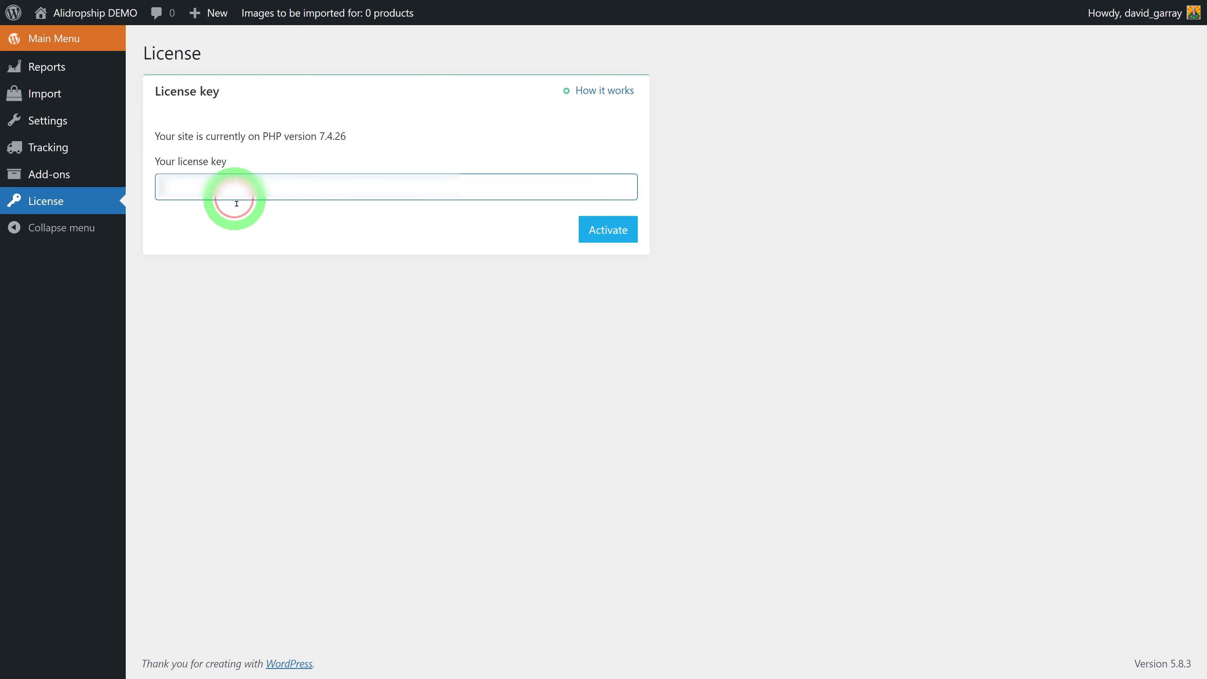
key("ctrl+v")
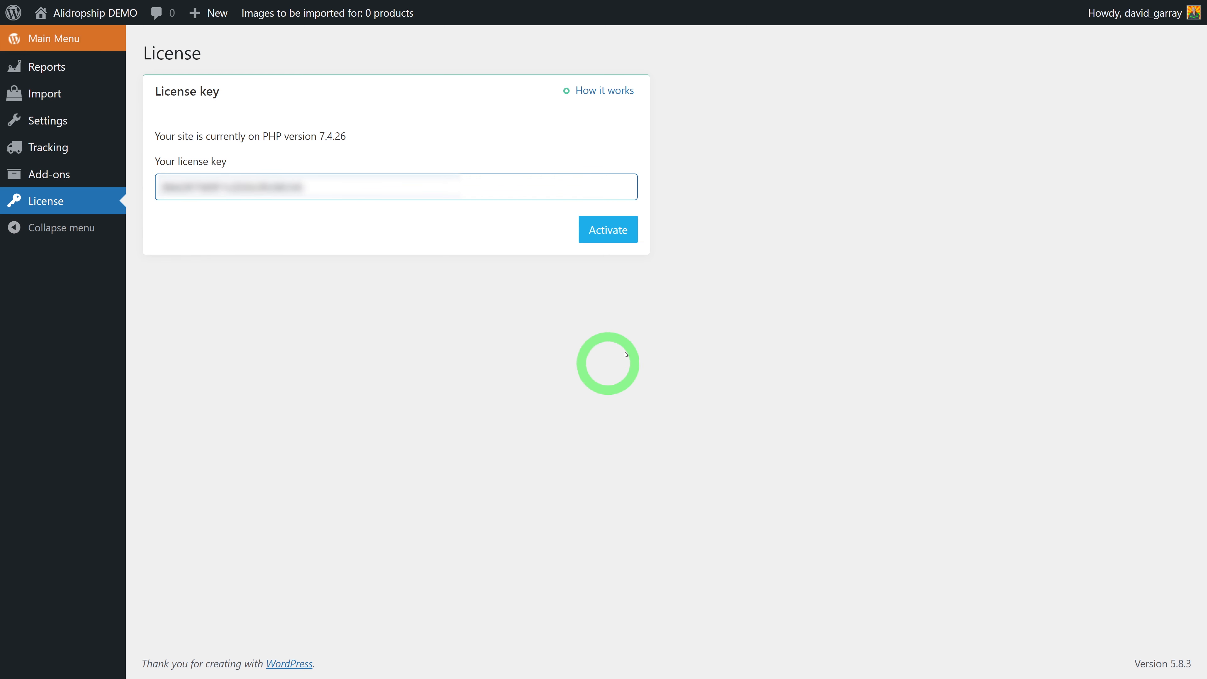
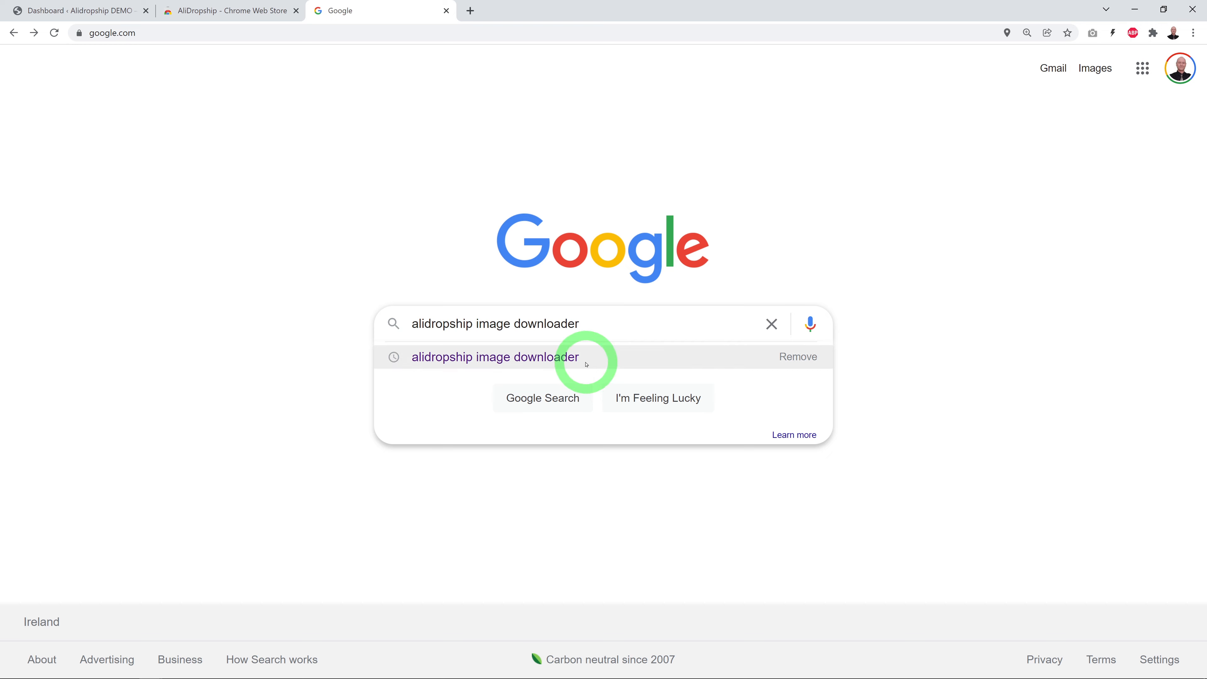
Search Google for 'alidropship image downloader' and open the AliDown extension's Web Store page
left_click(579, 357)
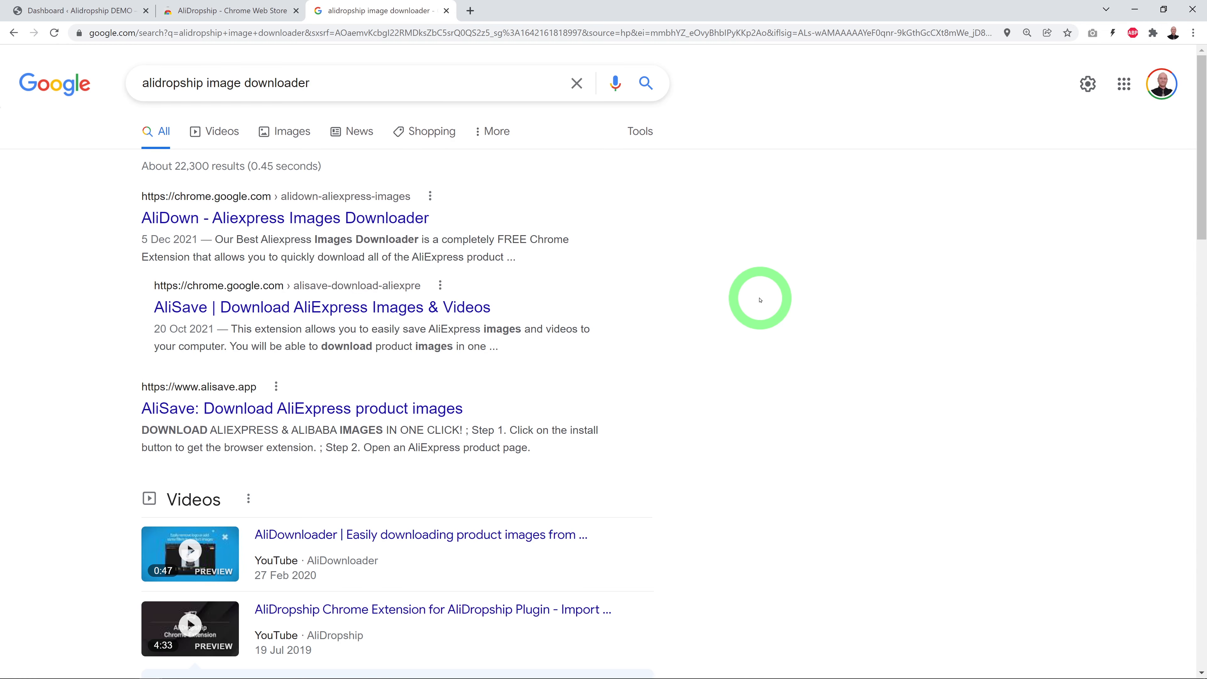
left_click(272, 219)
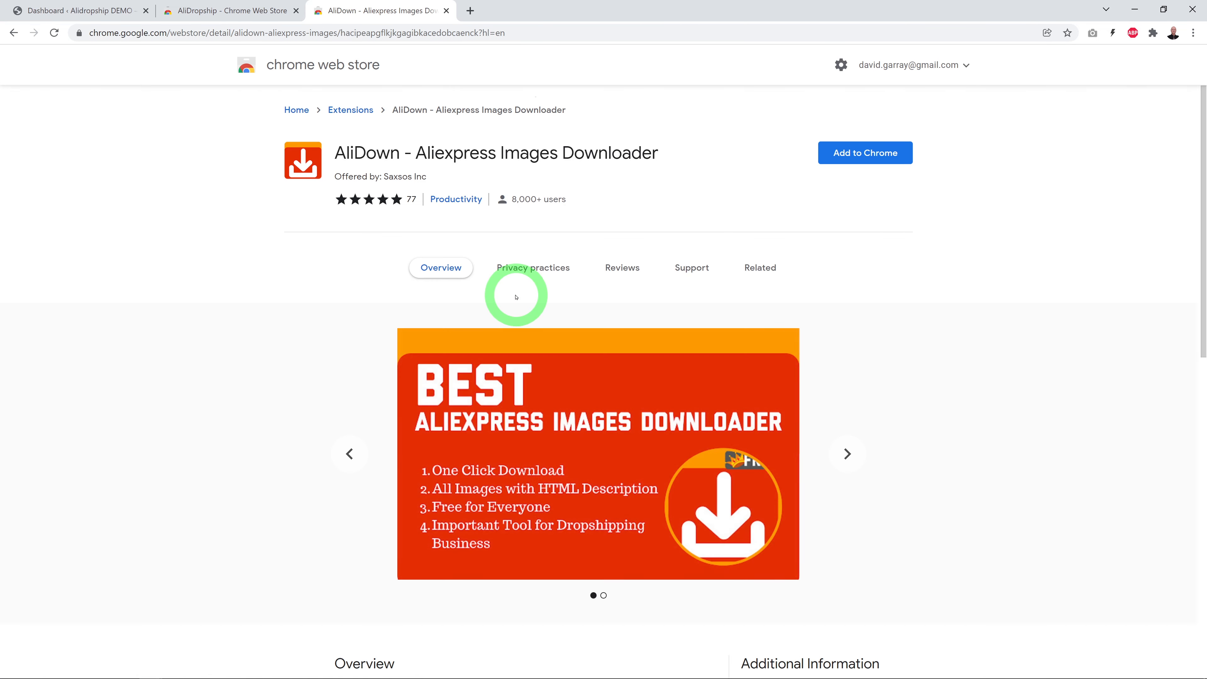
Add the AliDown – Aliexpress Images Downloader extension to Chrome and confirm it
left_click(849, 157)
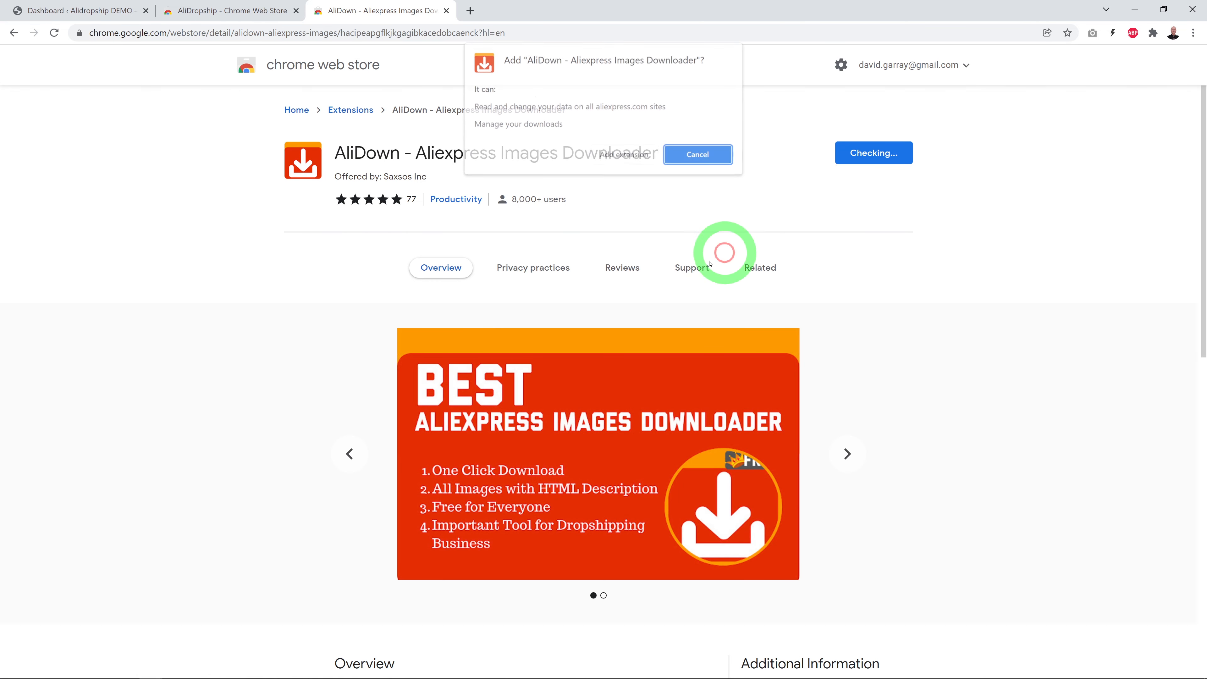
left_click(620, 154)
left_click(772, 241)
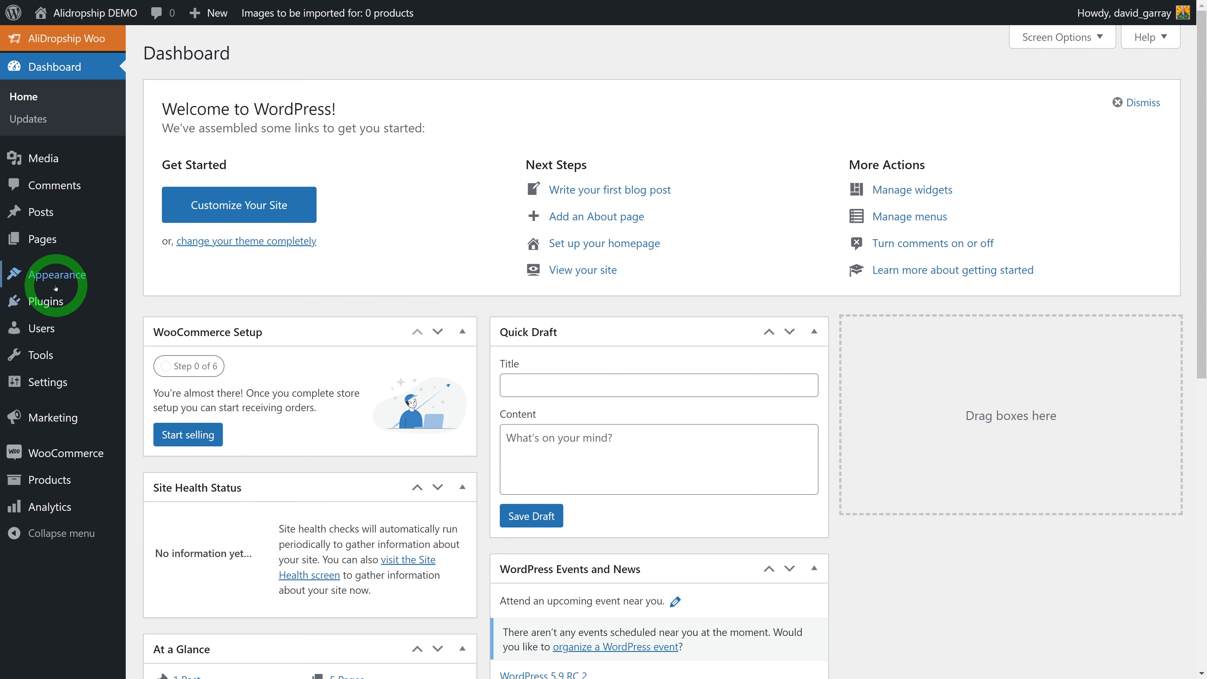
Search the theme directory for 'neve', install the Neve theme and activate it
mouse_move(47, 274)
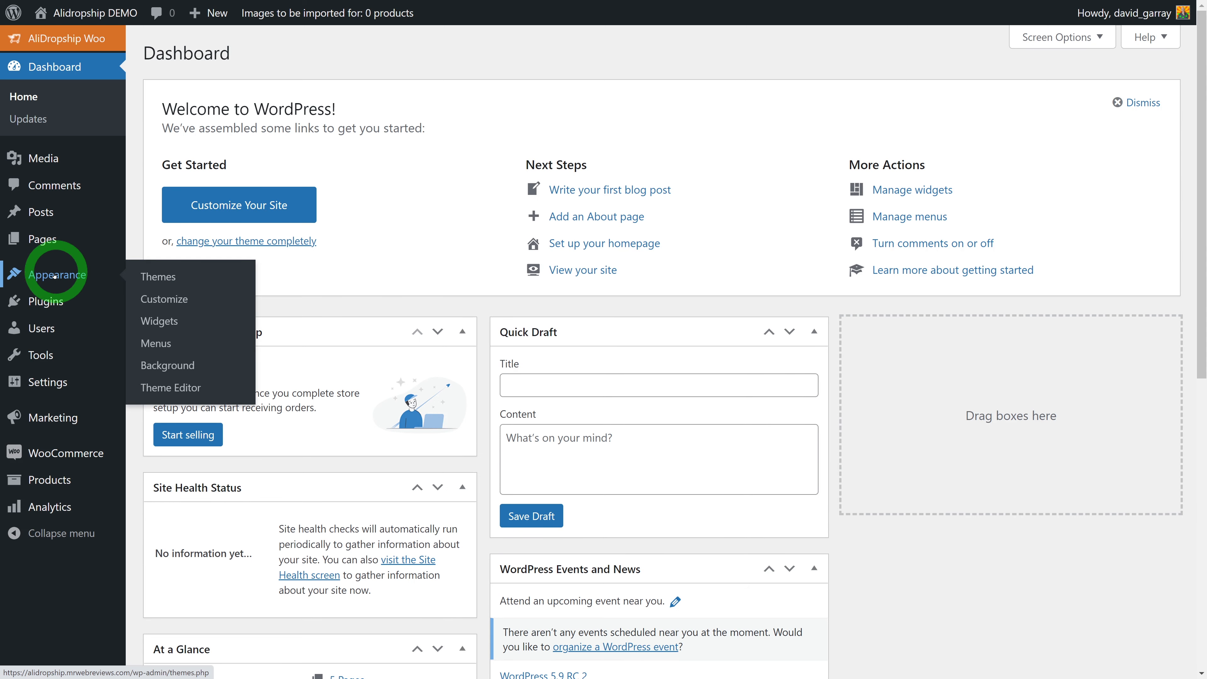
left_click(144, 274)
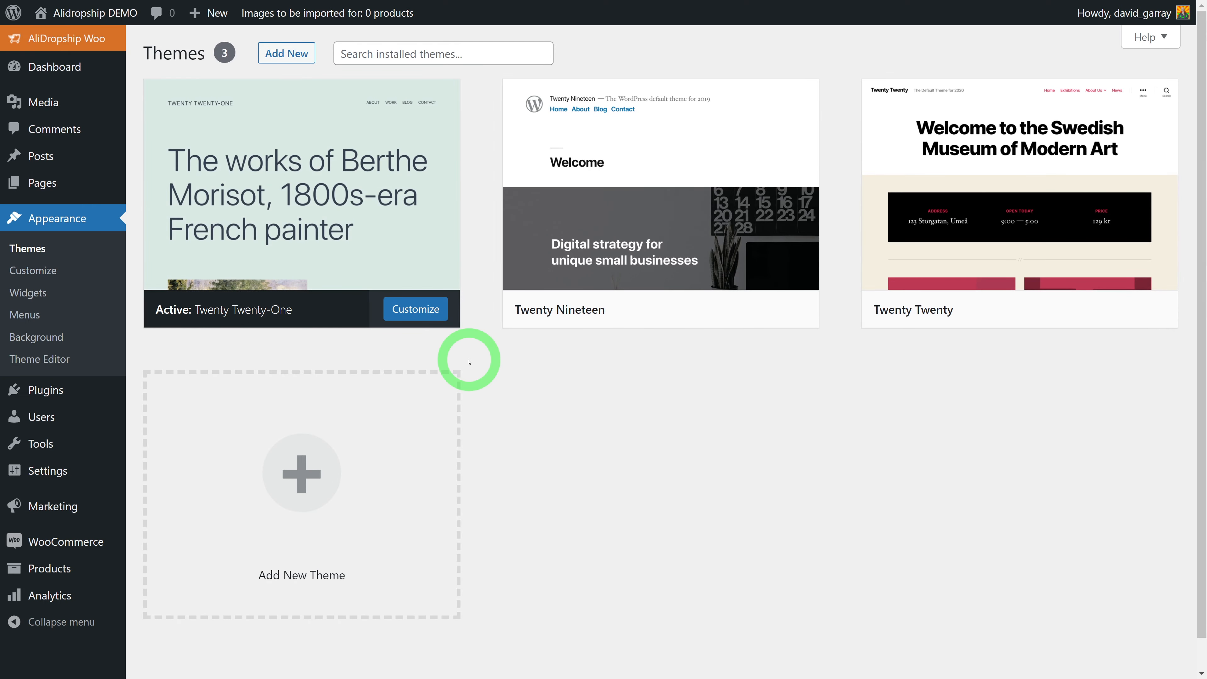
left_click(285, 55)
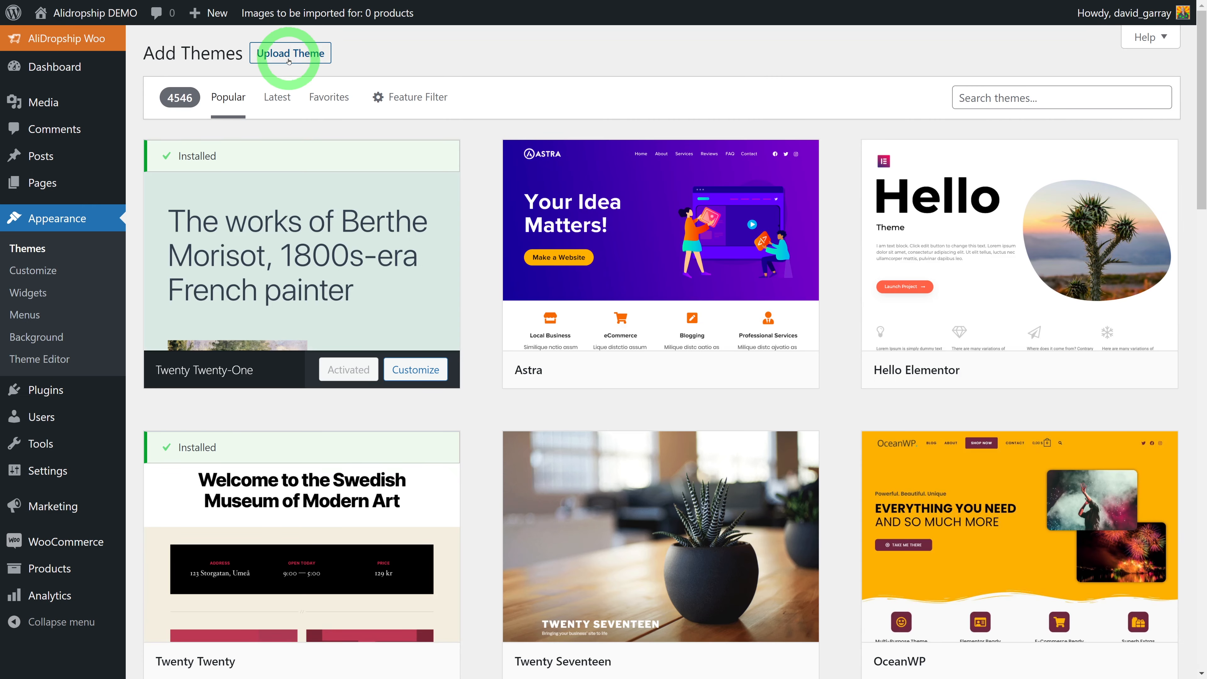
left_click(1034, 98)
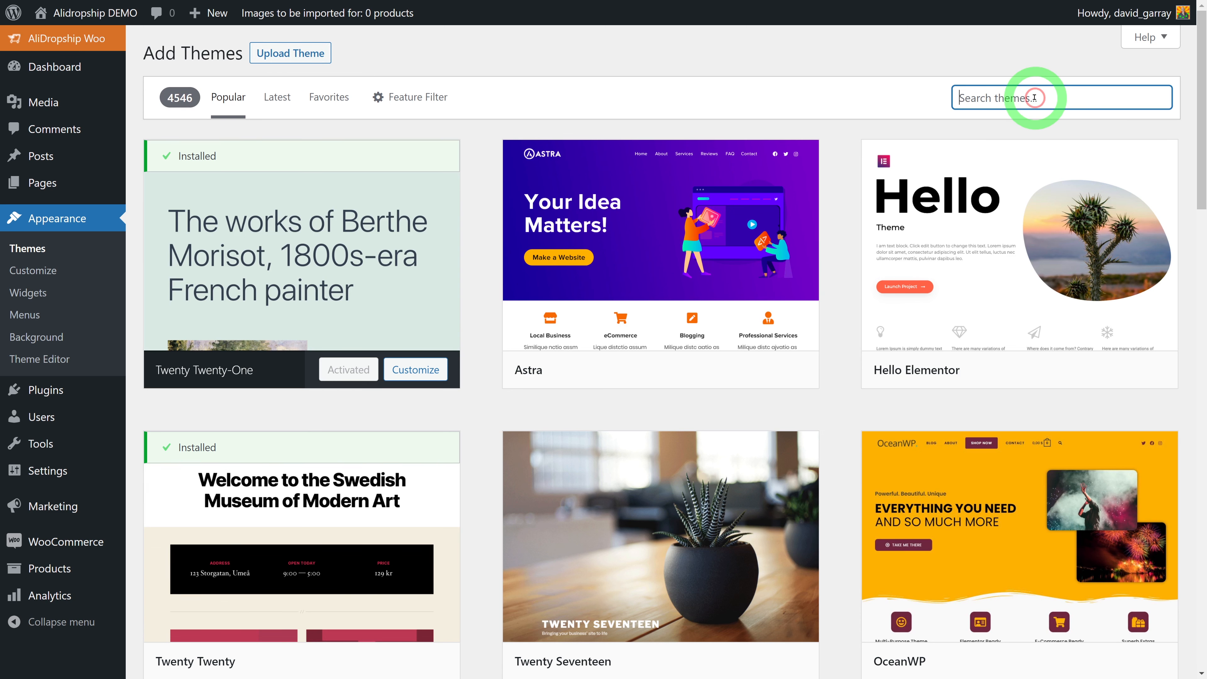
type("neve")
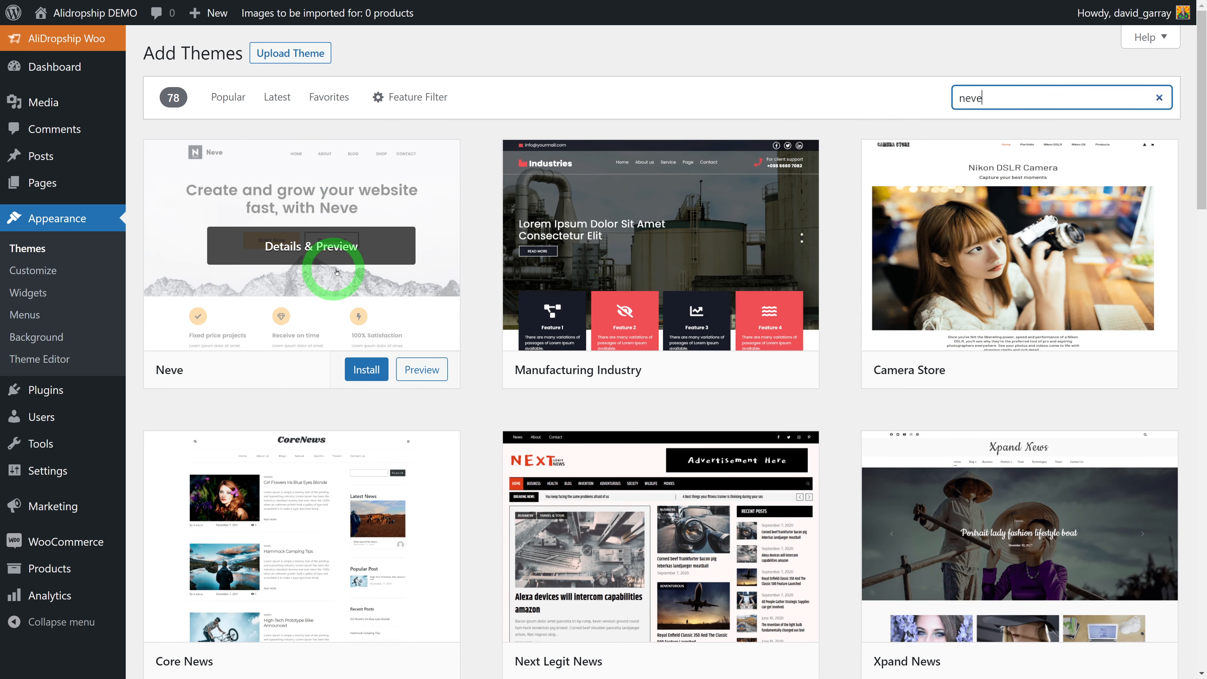
left_click(367, 373)
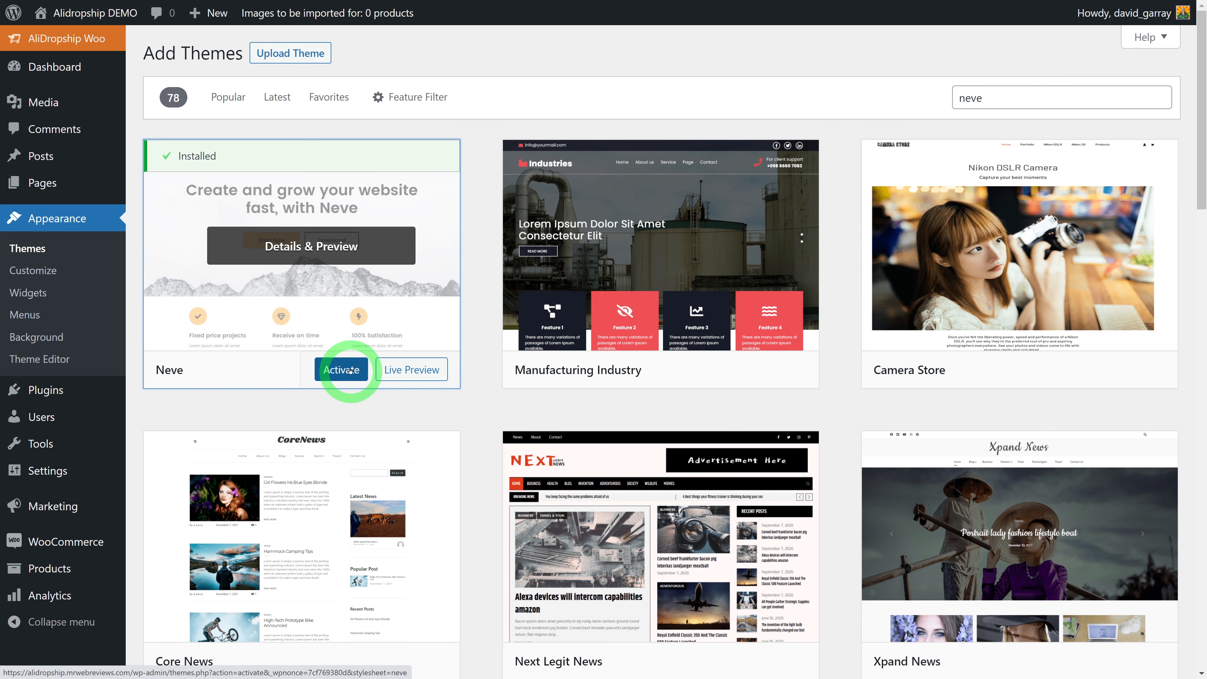
left_click(342, 370)
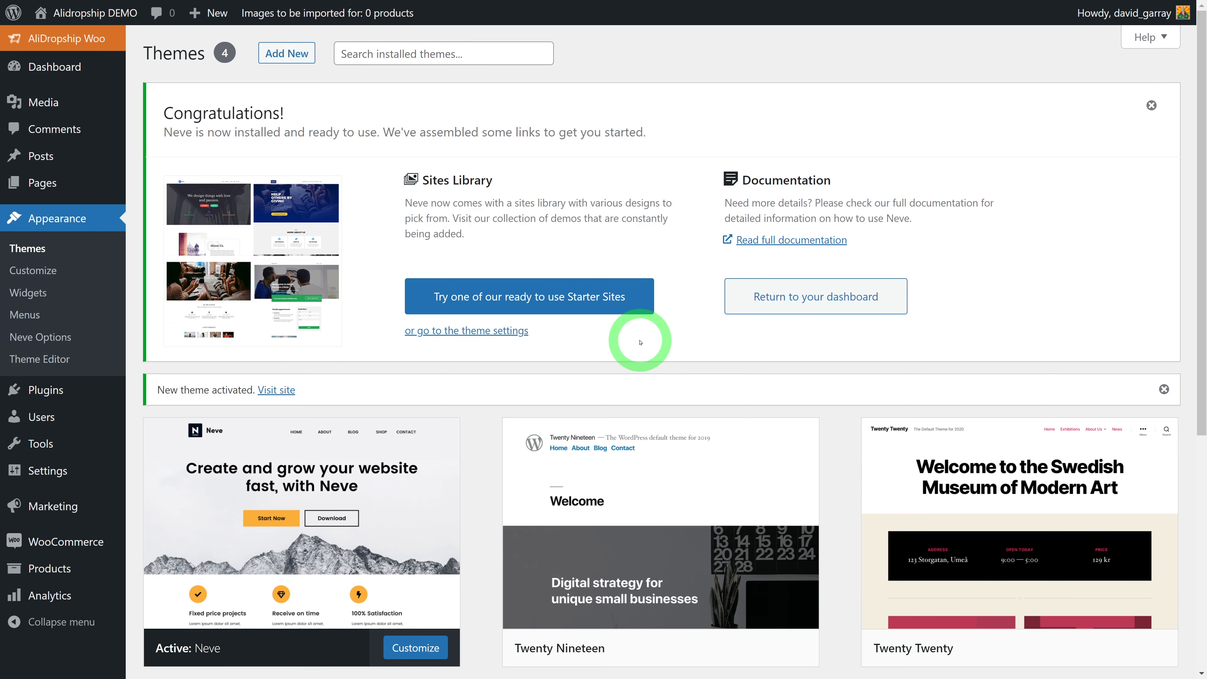
Install and activate the Cloud Templates & Patterns Collection plugin from Neve's Starter Sites prompt
left_click(528, 304)
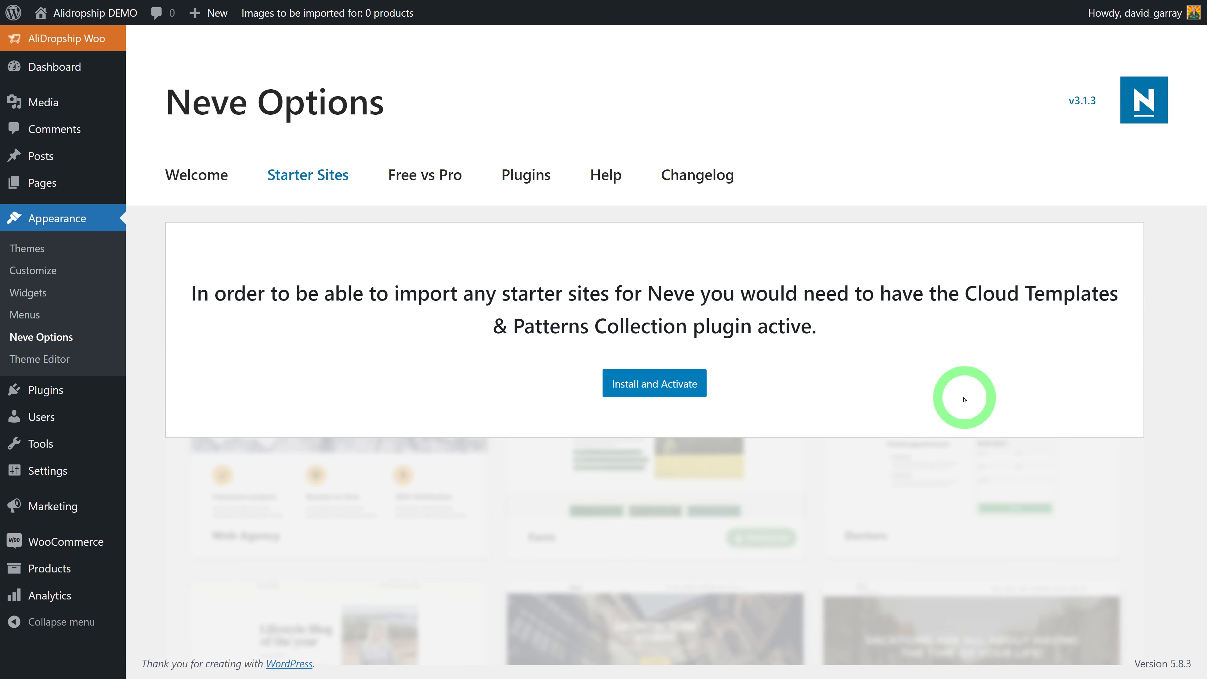
left_click(649, 389)
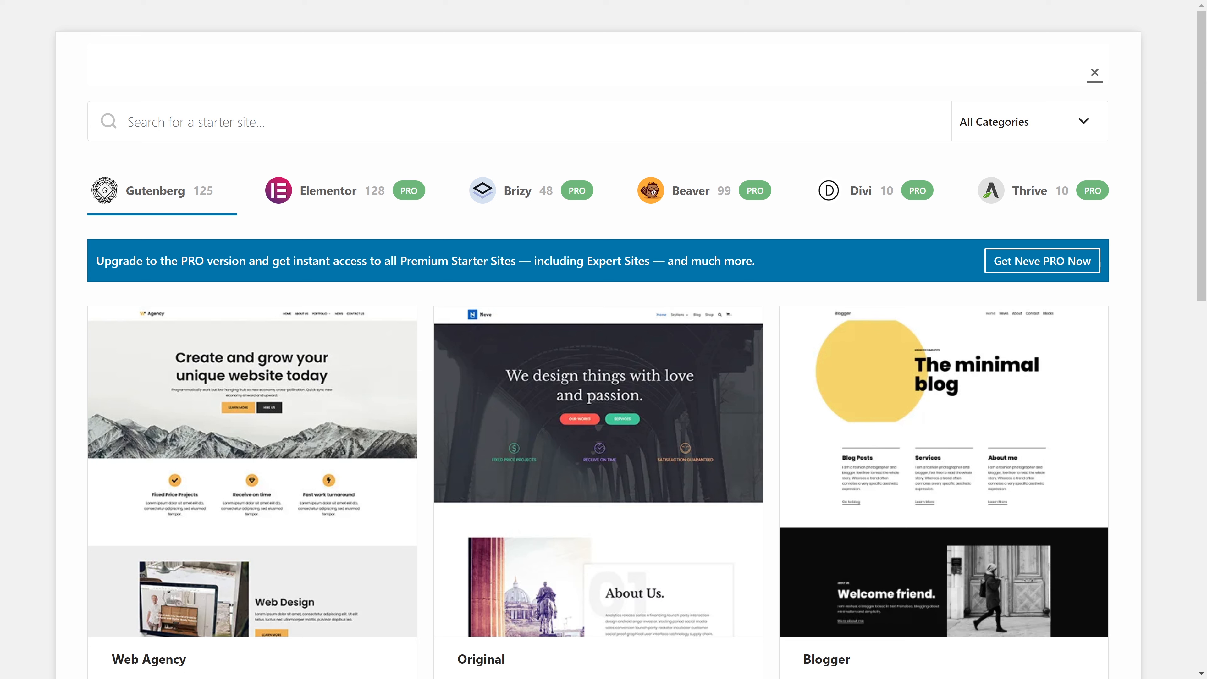
Filter the starter sites to WooCommerce and browse down to the Jewellery Shop 2 design
left_click(1082, 122)
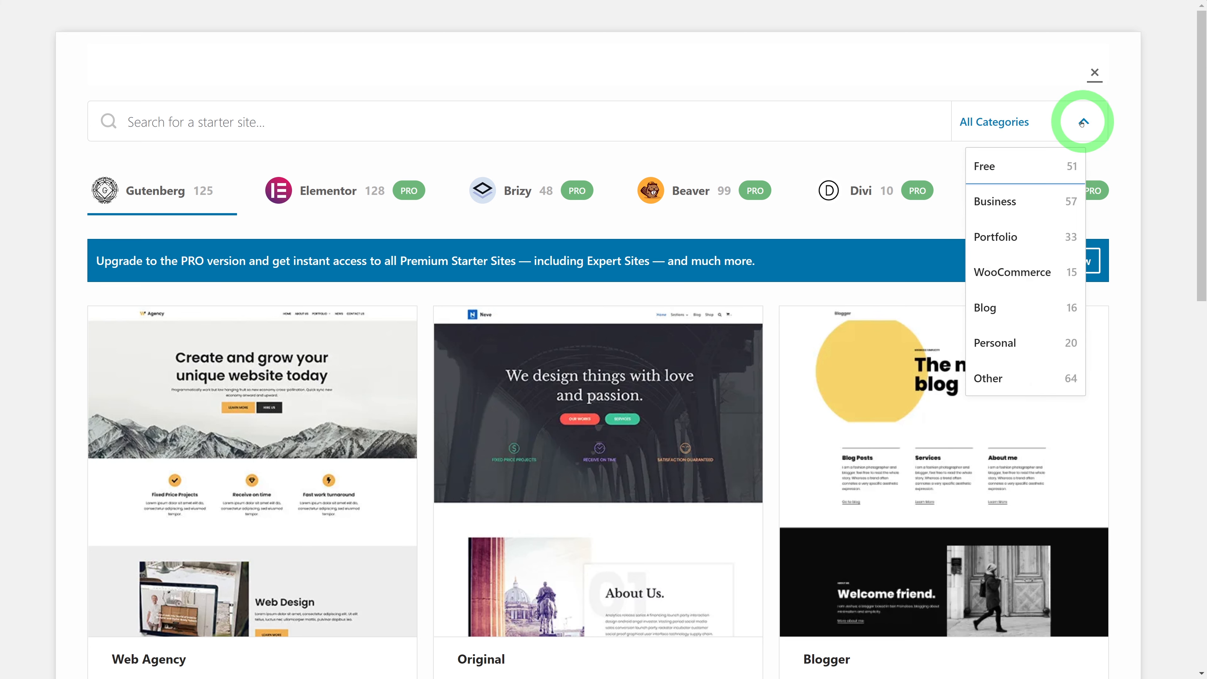
left_click(1027, 272)
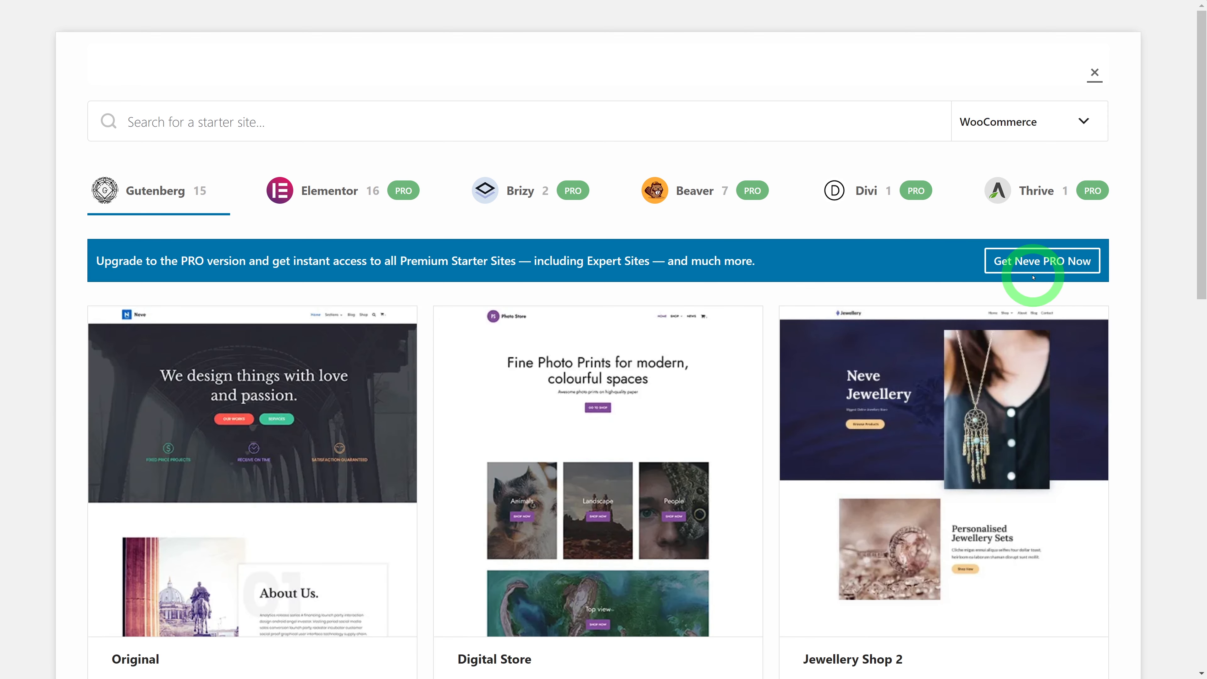
left_click(1157, 386)
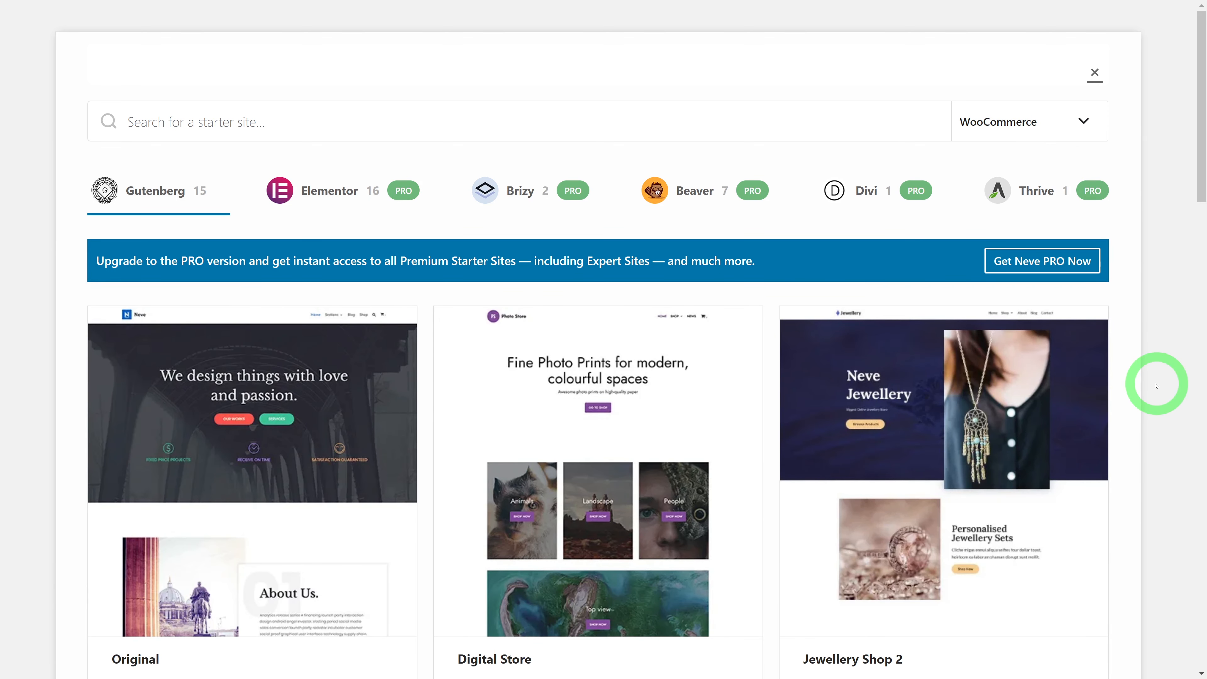
scroll(1157, 387, "down", 6)
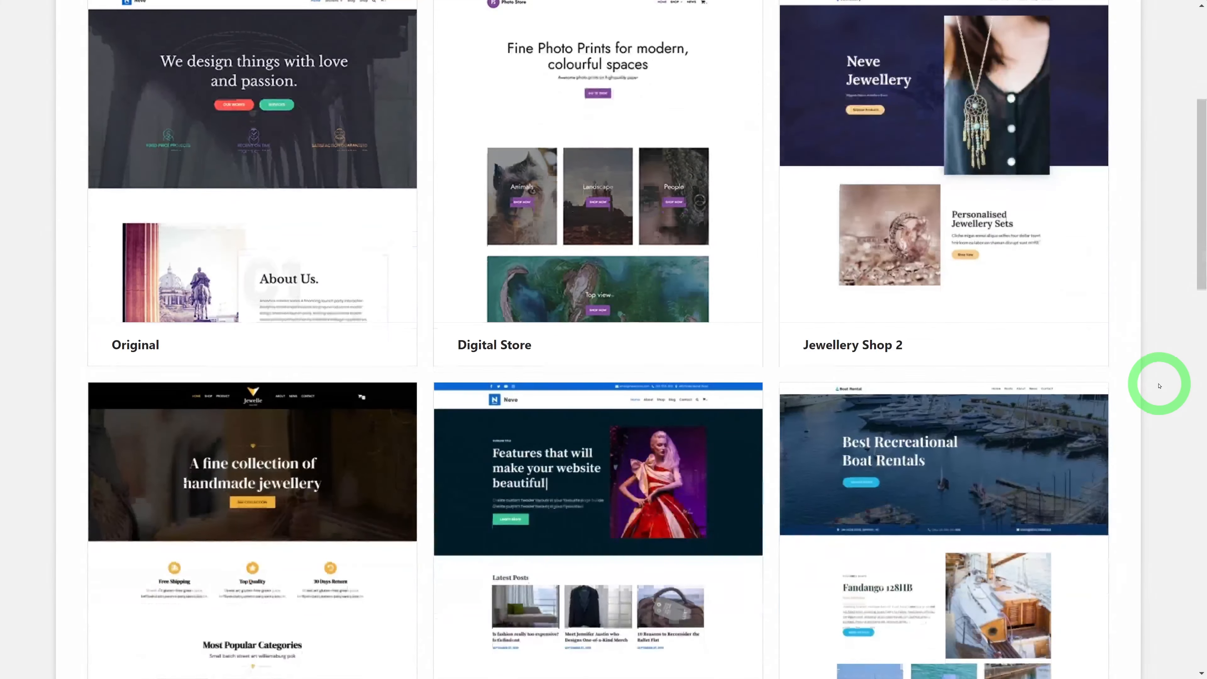
scroll(1177, 386, "down", 6)
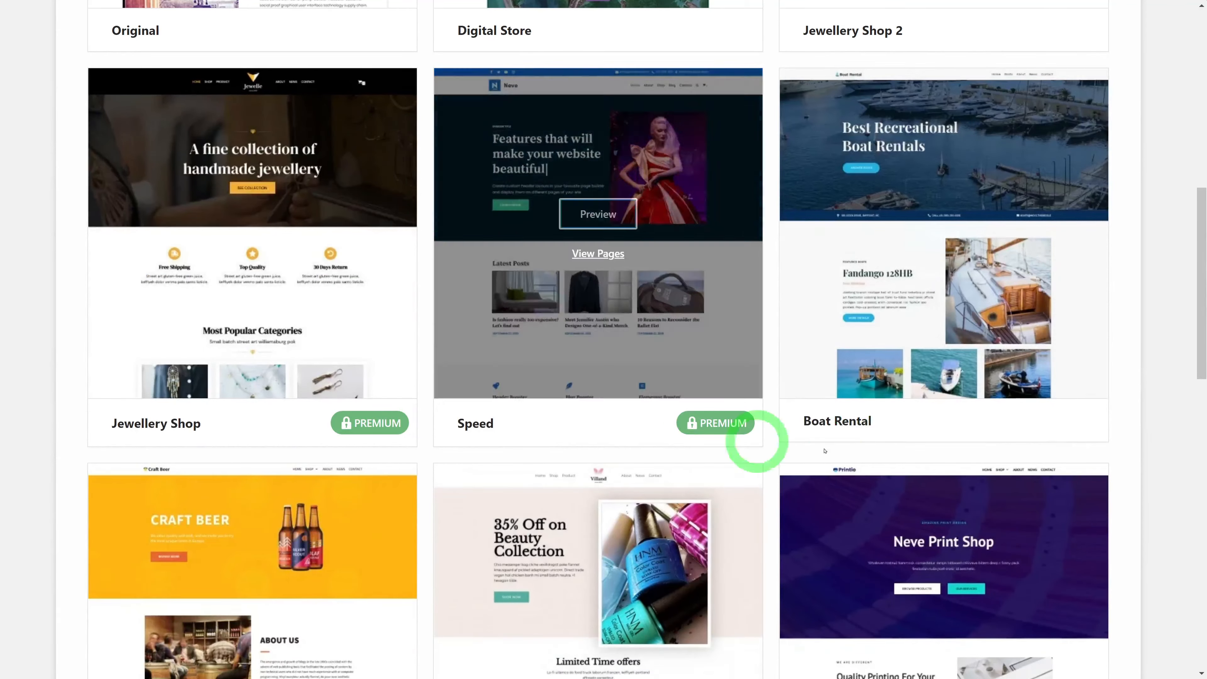
scroll(1141, 394, "down", 8)
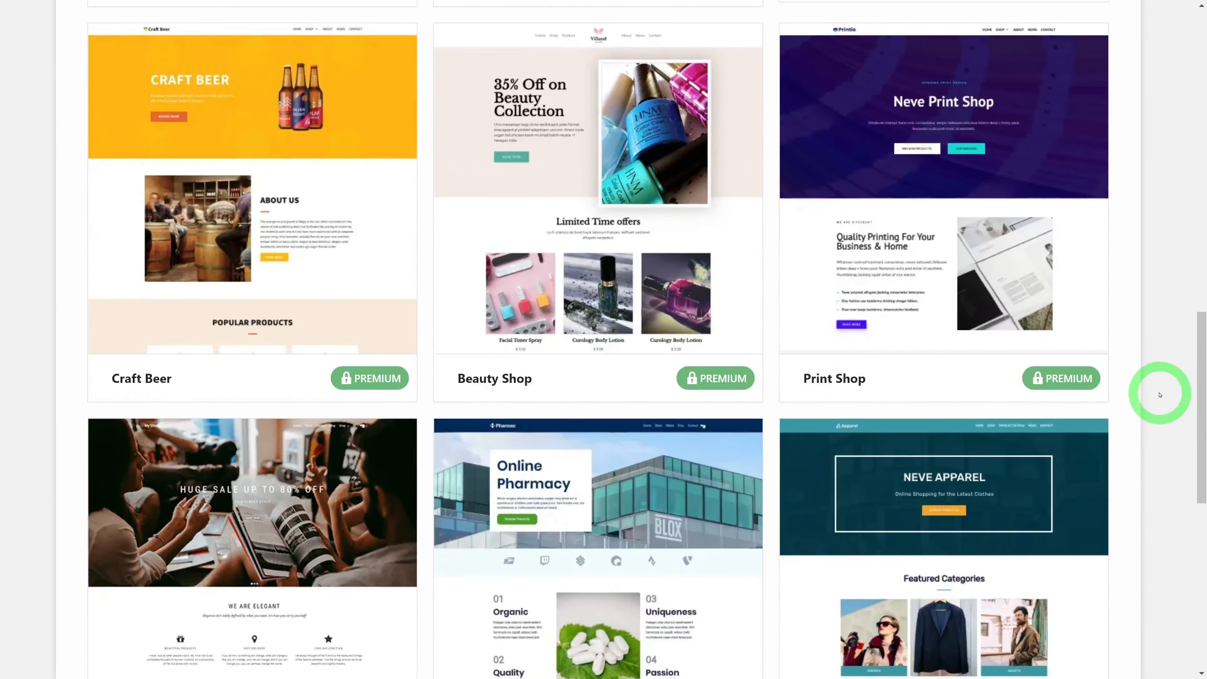
scroll(1163, 394, "down", 5)
scroll(1163, 394, "up", 20)
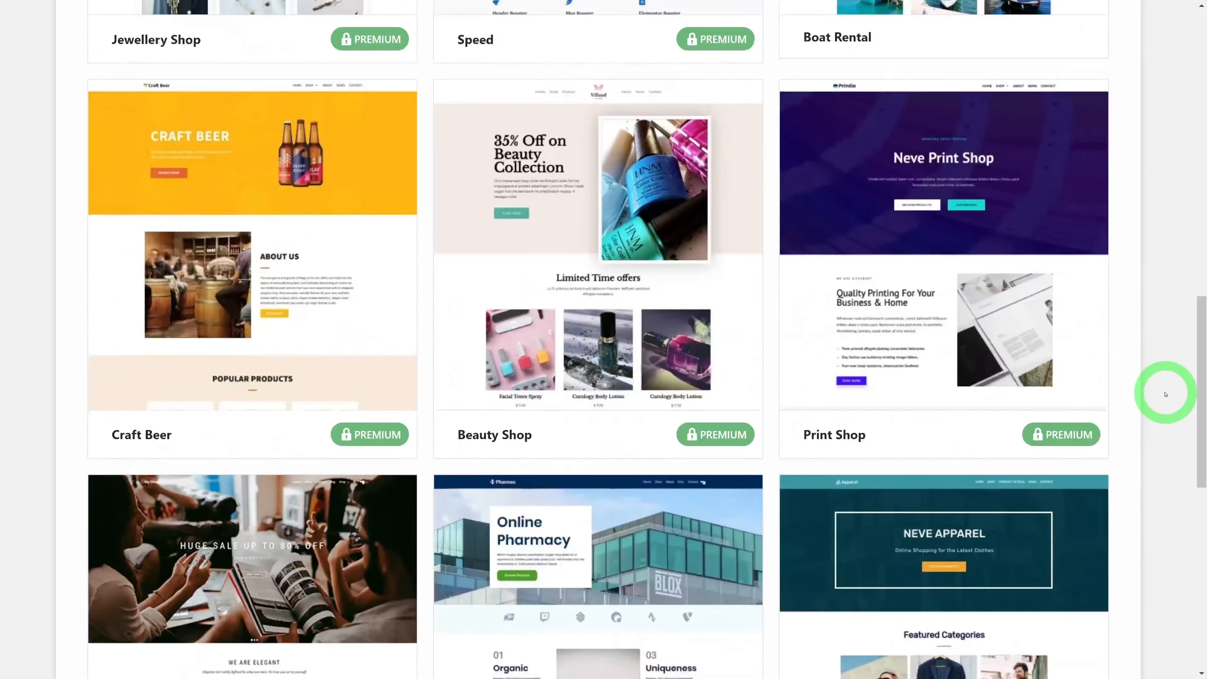
scroll(1164, 394, "up", 1)
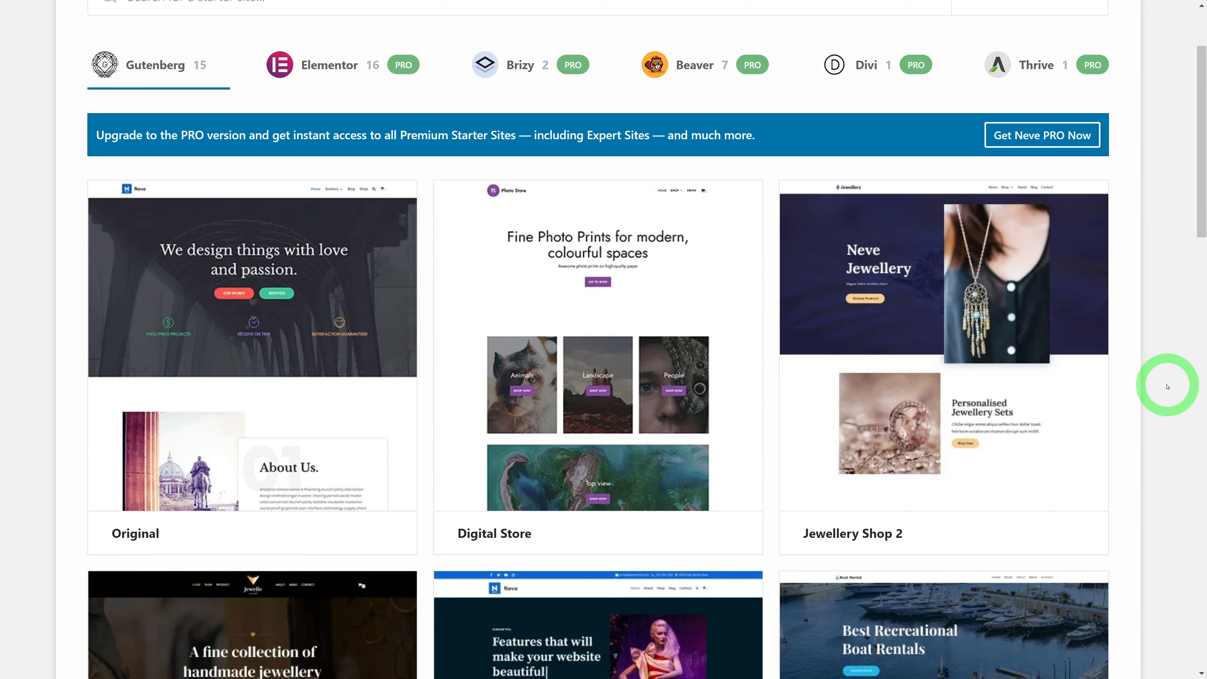
mouse_move(1023, 342)
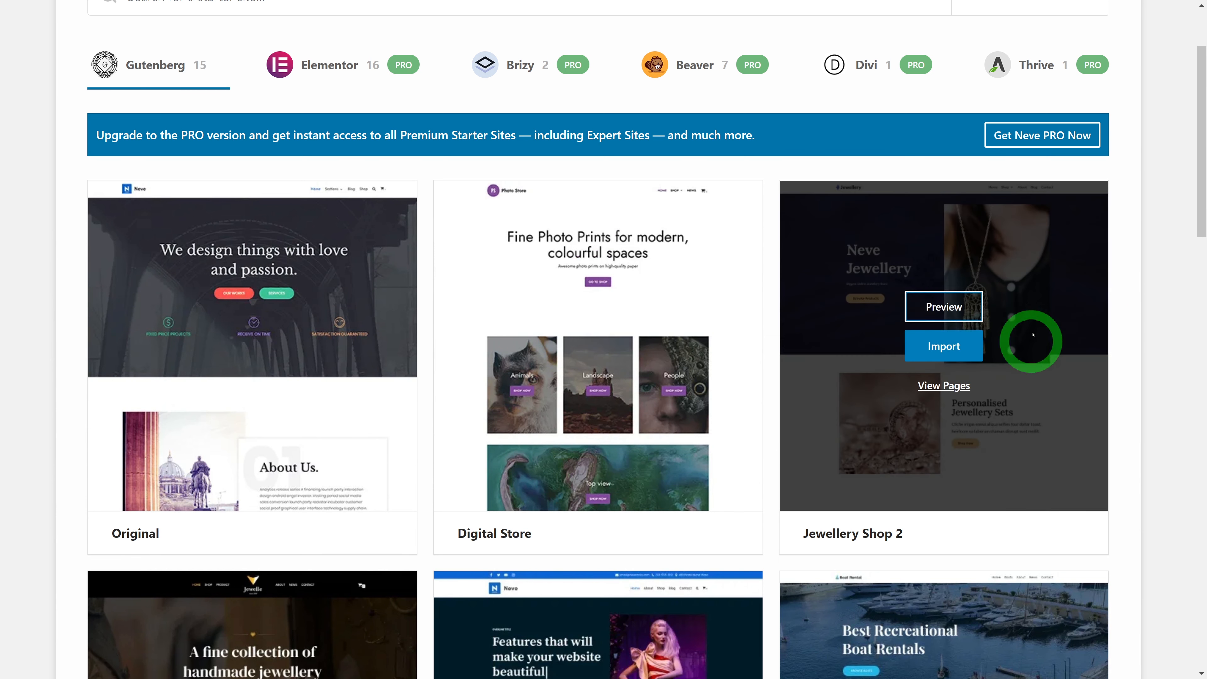
Preview the Jewellery Shop 2 starter site's pages and bring up its import options
left_click(945, 310)
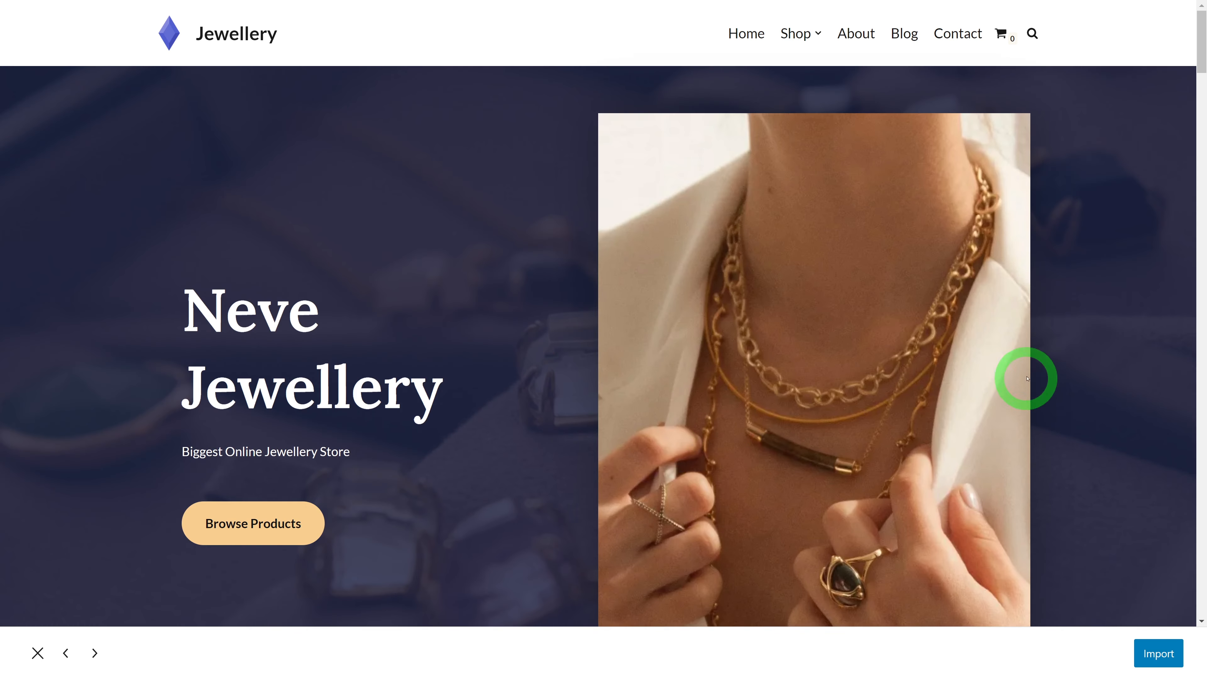
scroll(1017, 367, "down", 3)
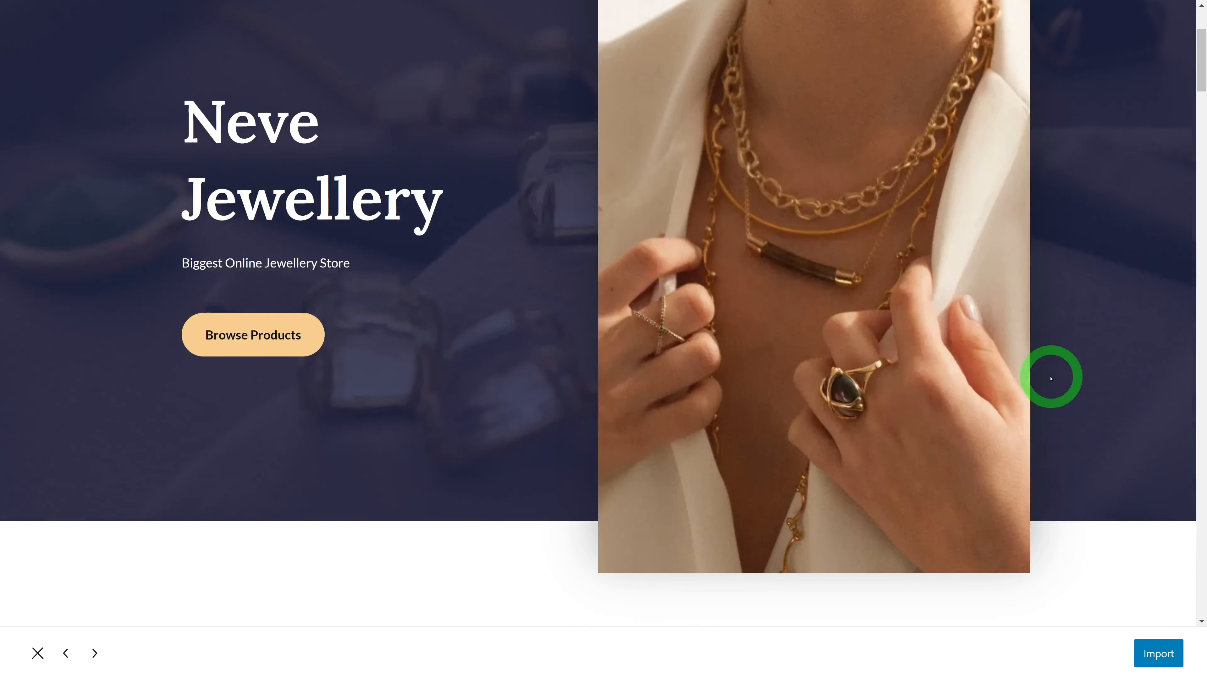
scroll(1051, 379, "up", 2)
scroll(1050, 378, "down", 1)
scroll(1050, 379, "down", 8)
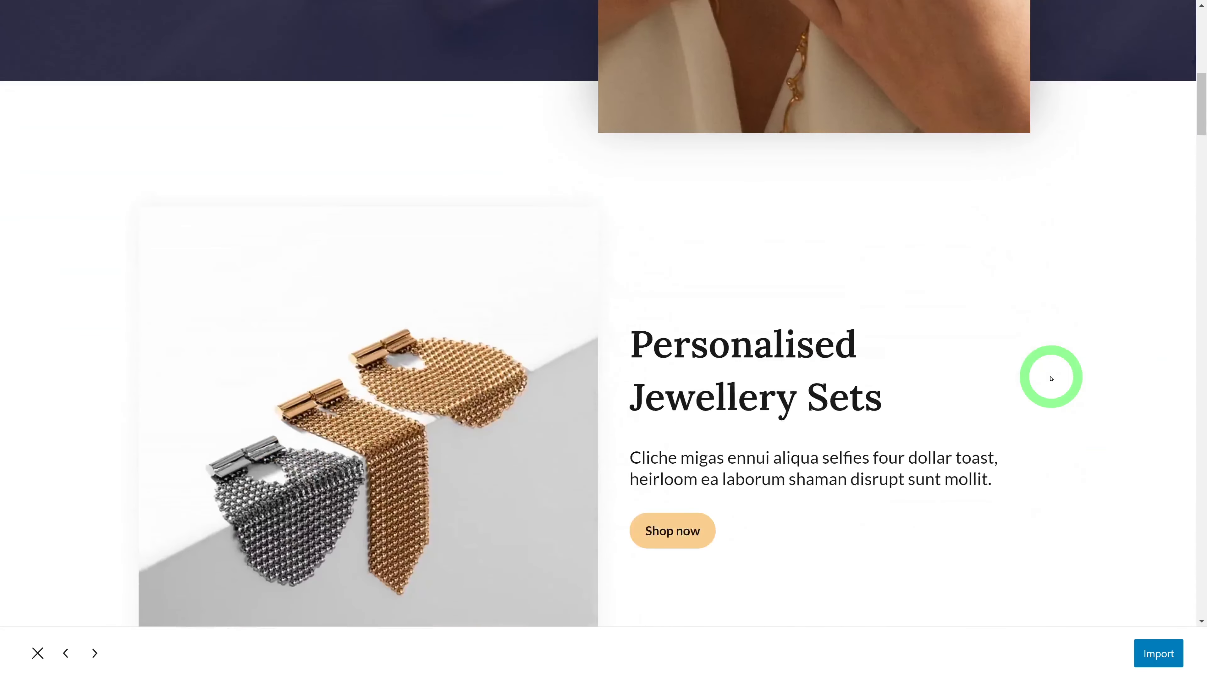
scroll(1050, 379, "down", 9)
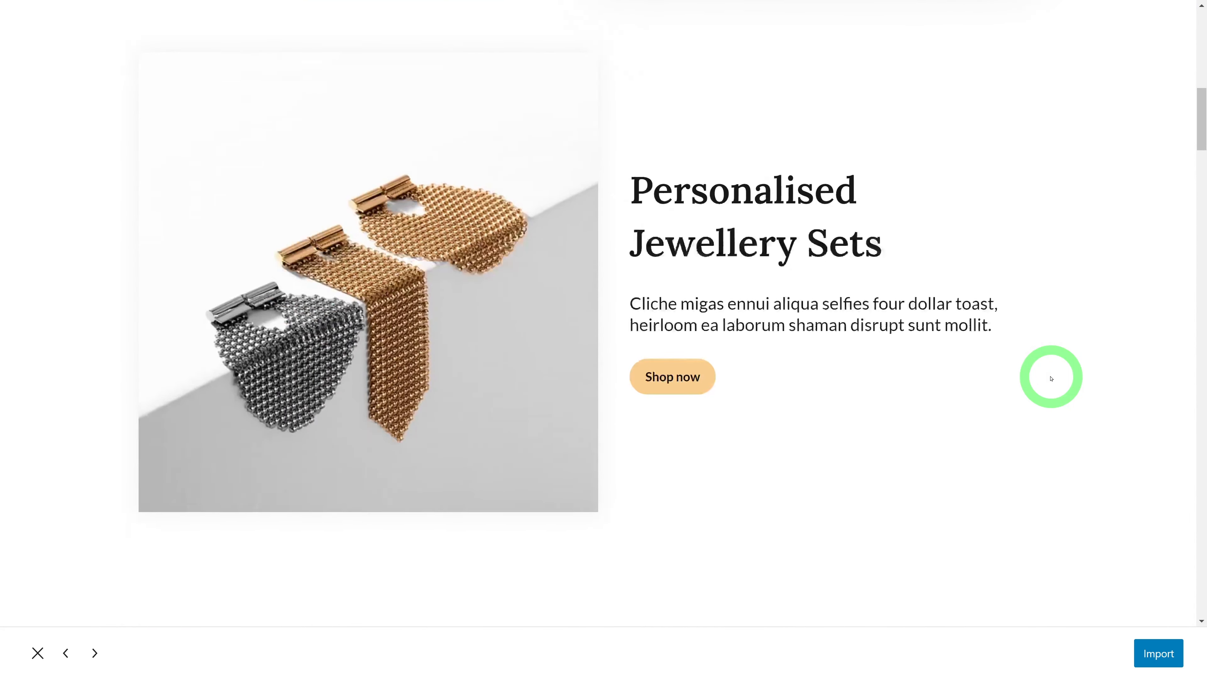
scroll(1050, 379, "up", 17)
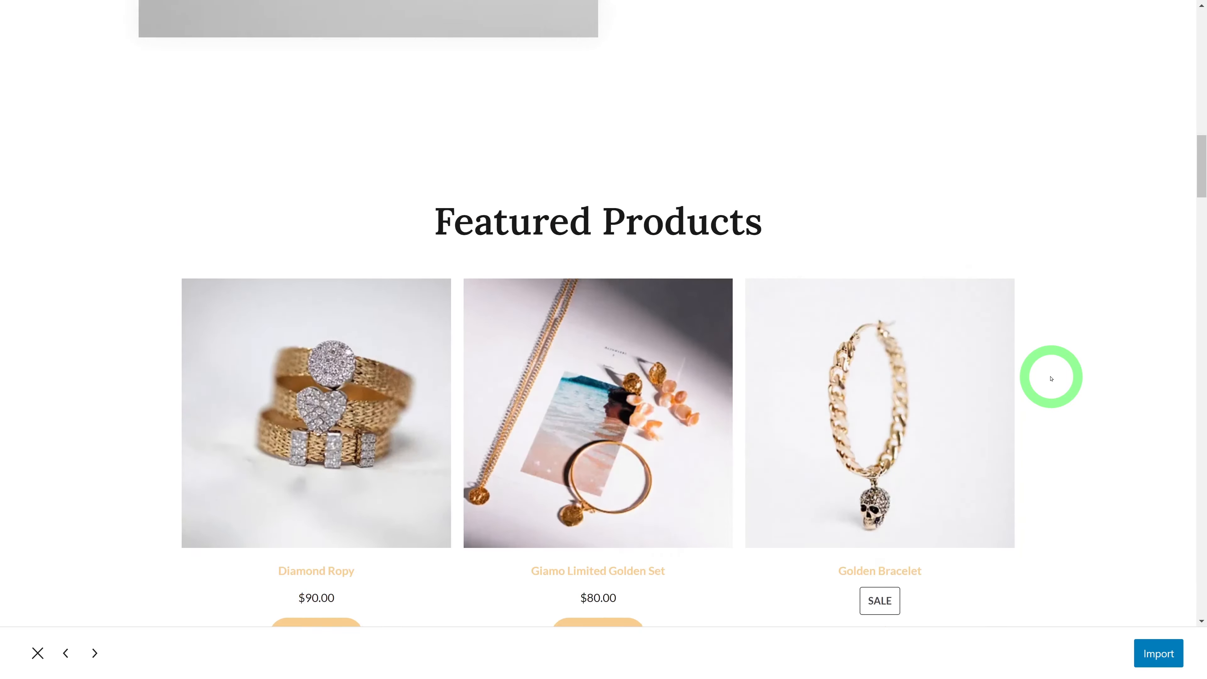
scroll(1050, 379, "up", 3)
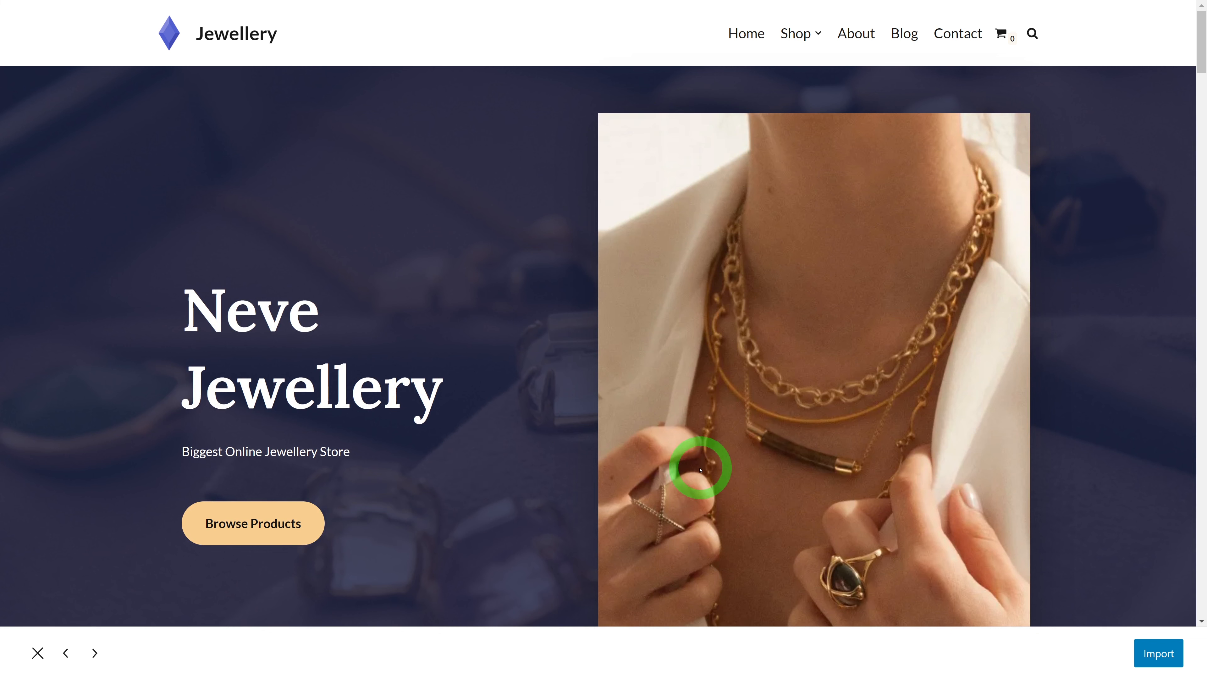
left_click(1156, 652)
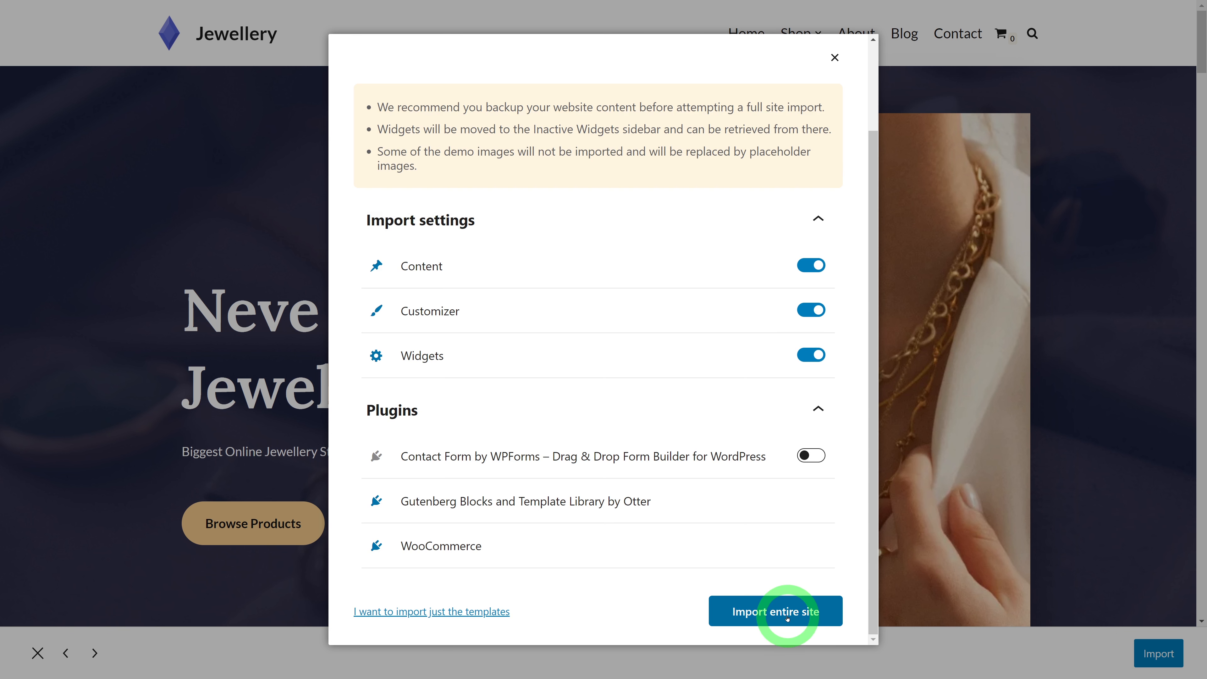
Import the entire Jewellery Shop 2 site, dismiss the success message and close the preview
left_click(786, 616)
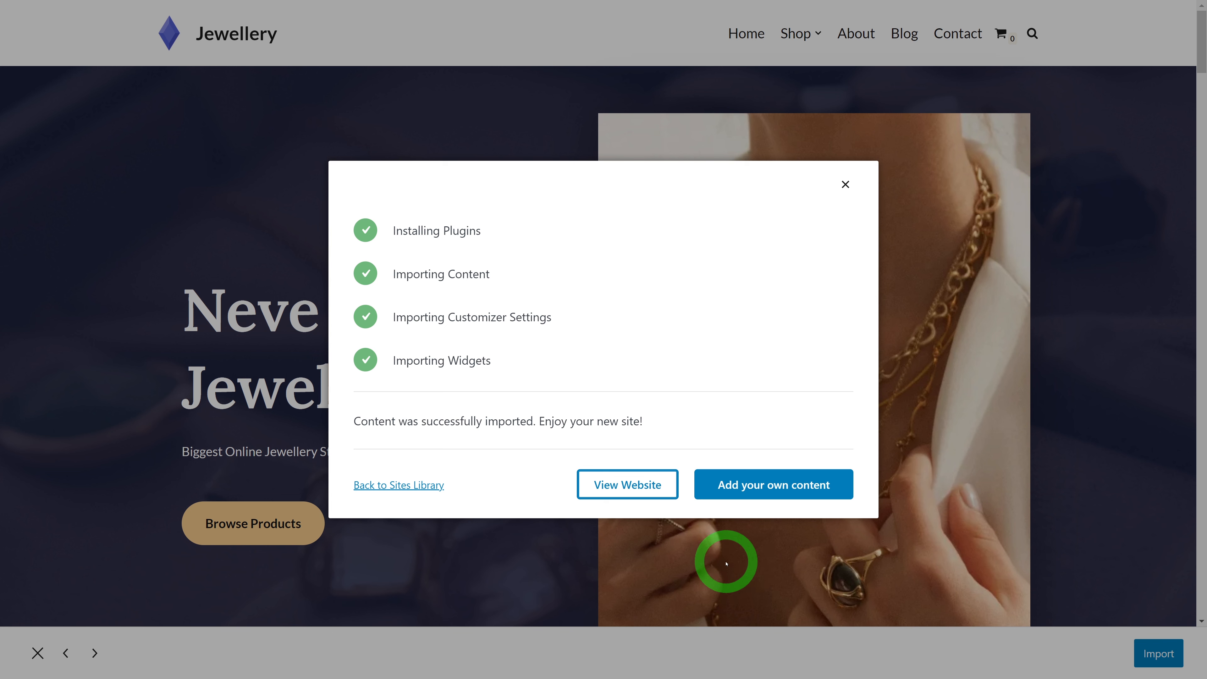
left_click(845, 185)
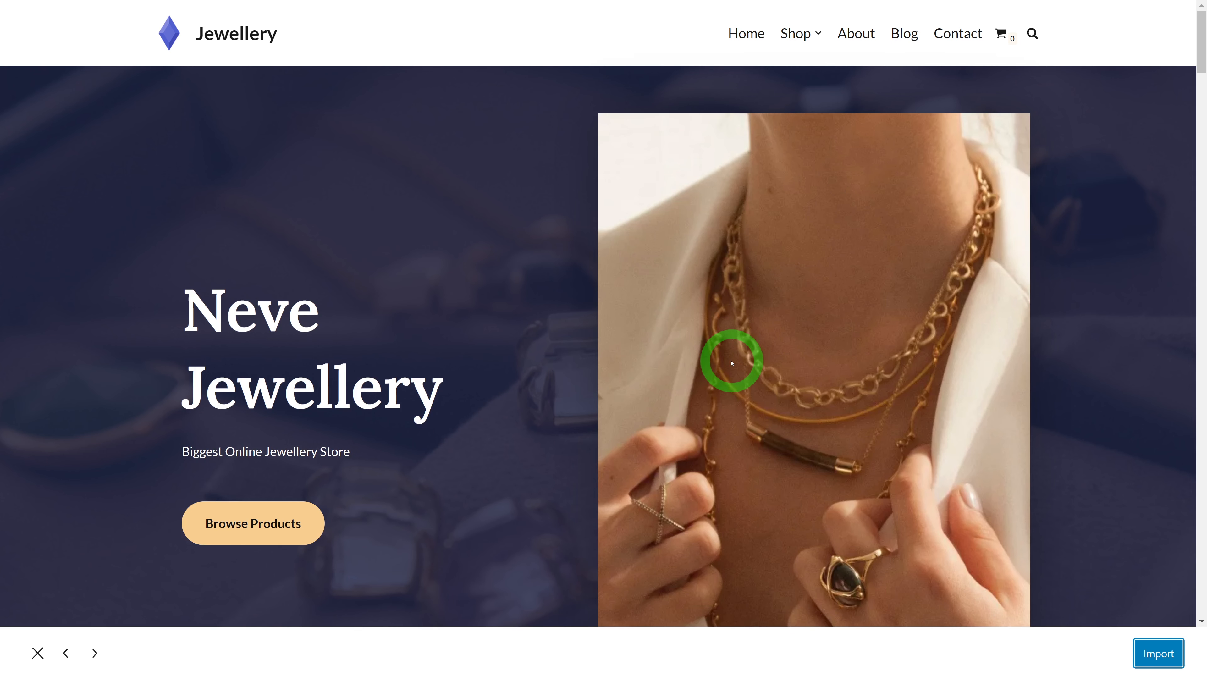
left_click(38, 653)
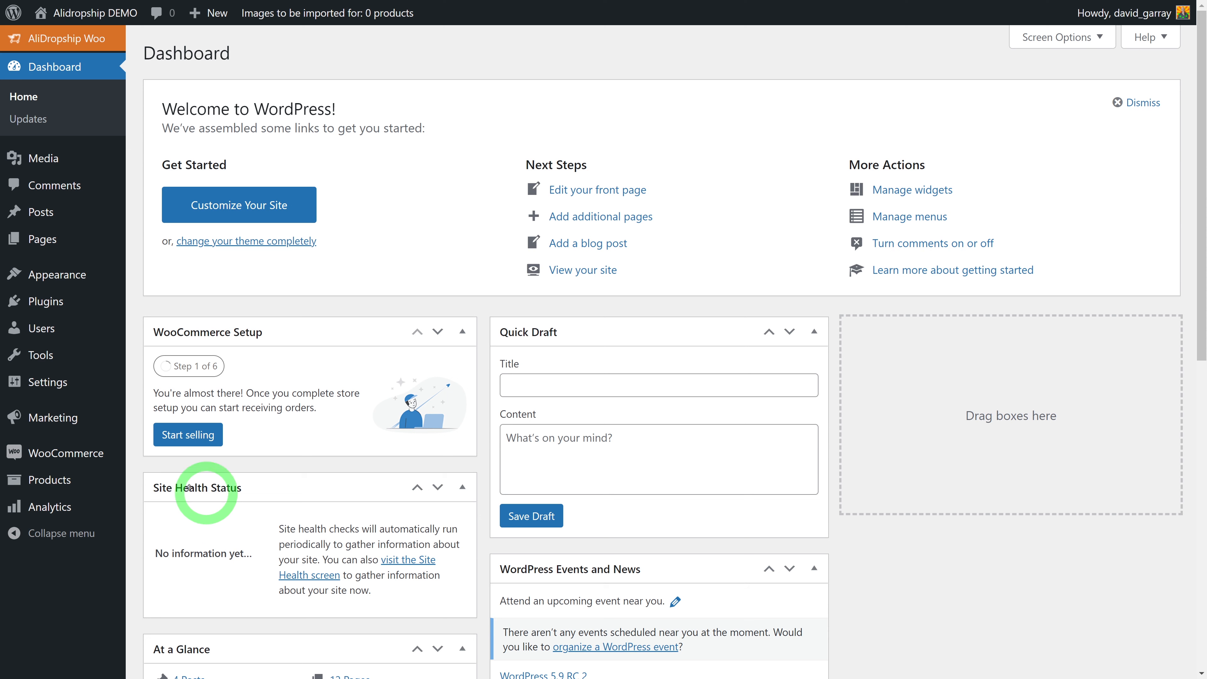
Review the 9 imported jewellery products, such as Orelia Jewellery Set, in Products
mouse_move(109, 458)
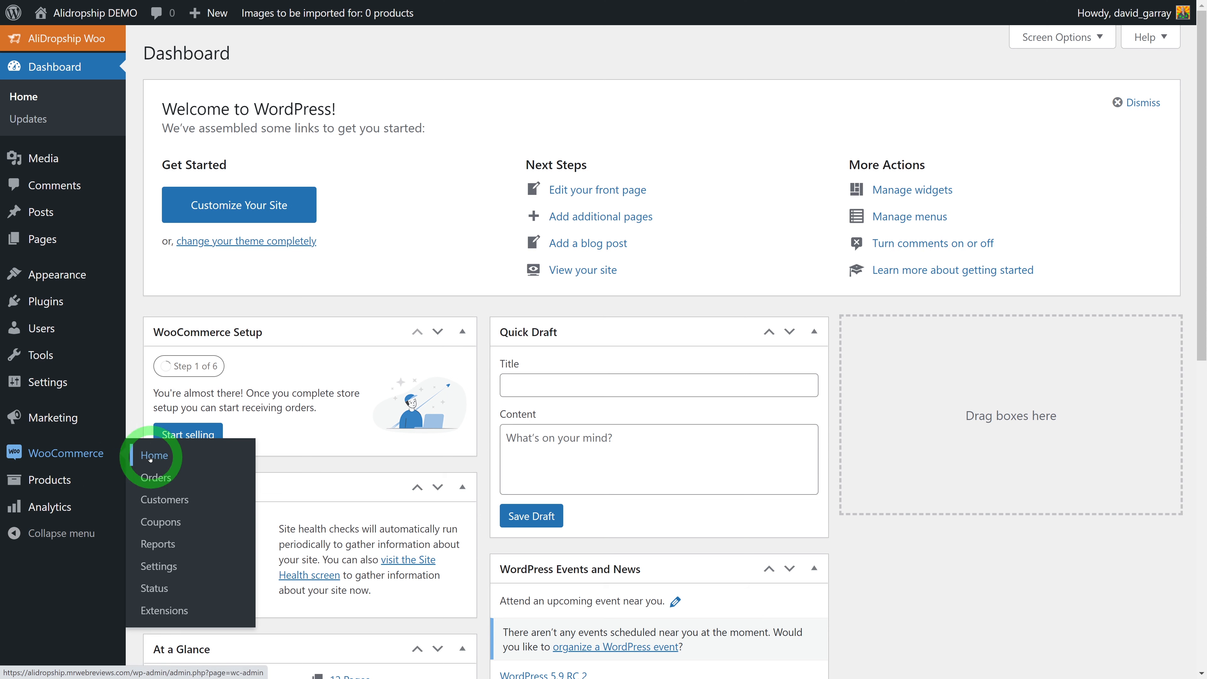
left_click(64, 484)
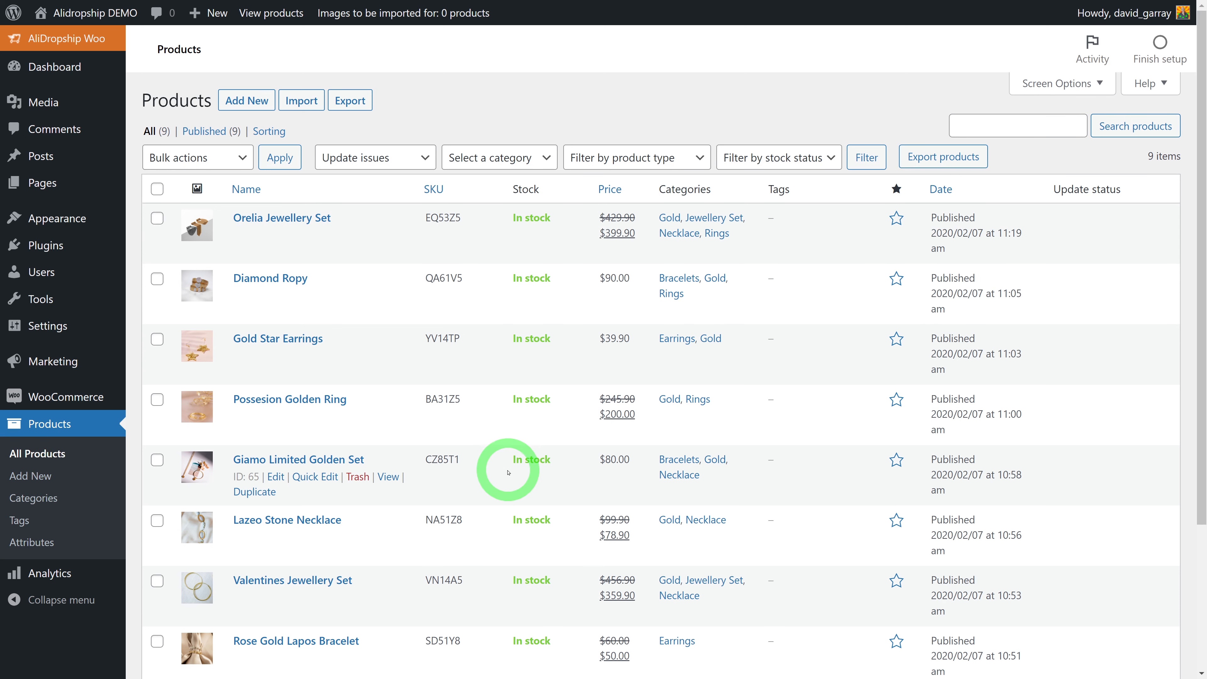
scroll(508, 472, "down", 4)
scroll(519, 506, "up", 4)
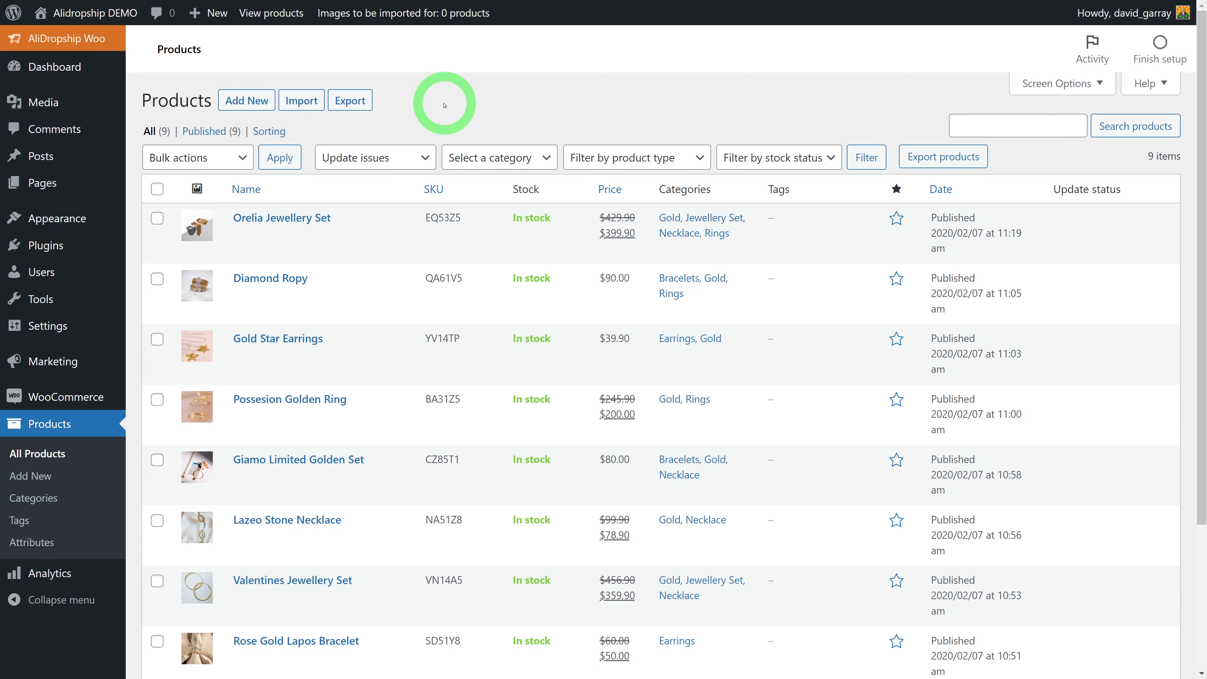
Leave full screen and switch the admin menu to AliDropship Woo's Import options
key("F11")
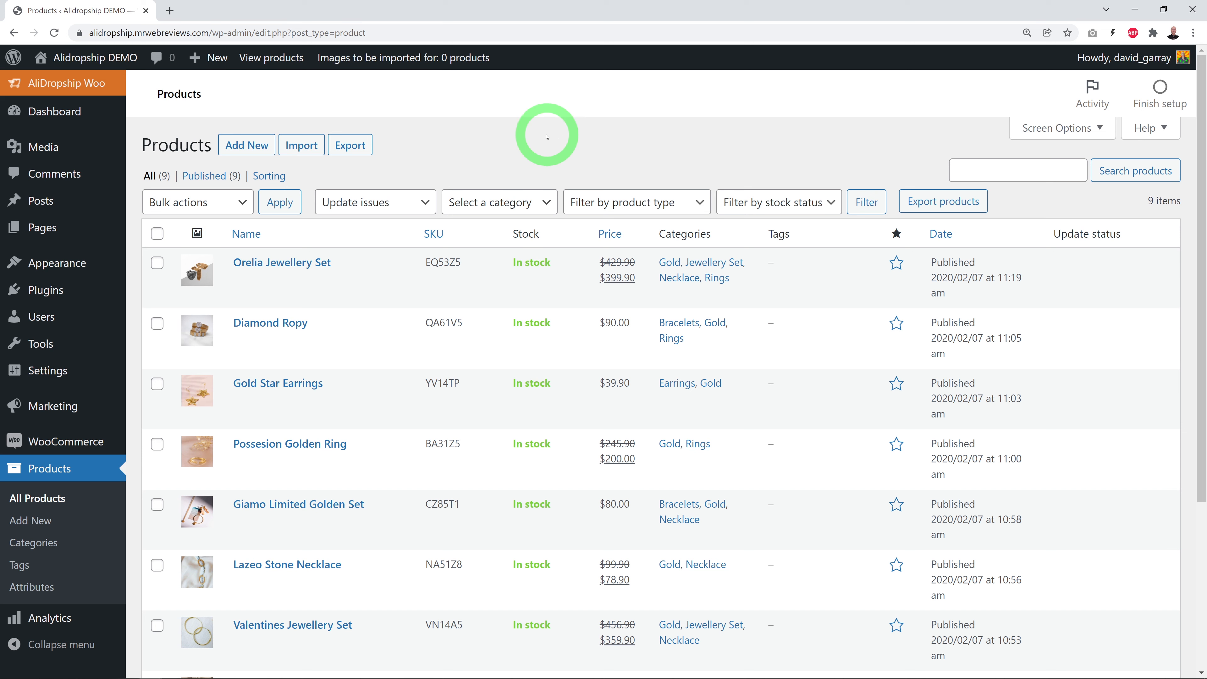
left_click(71, 86)
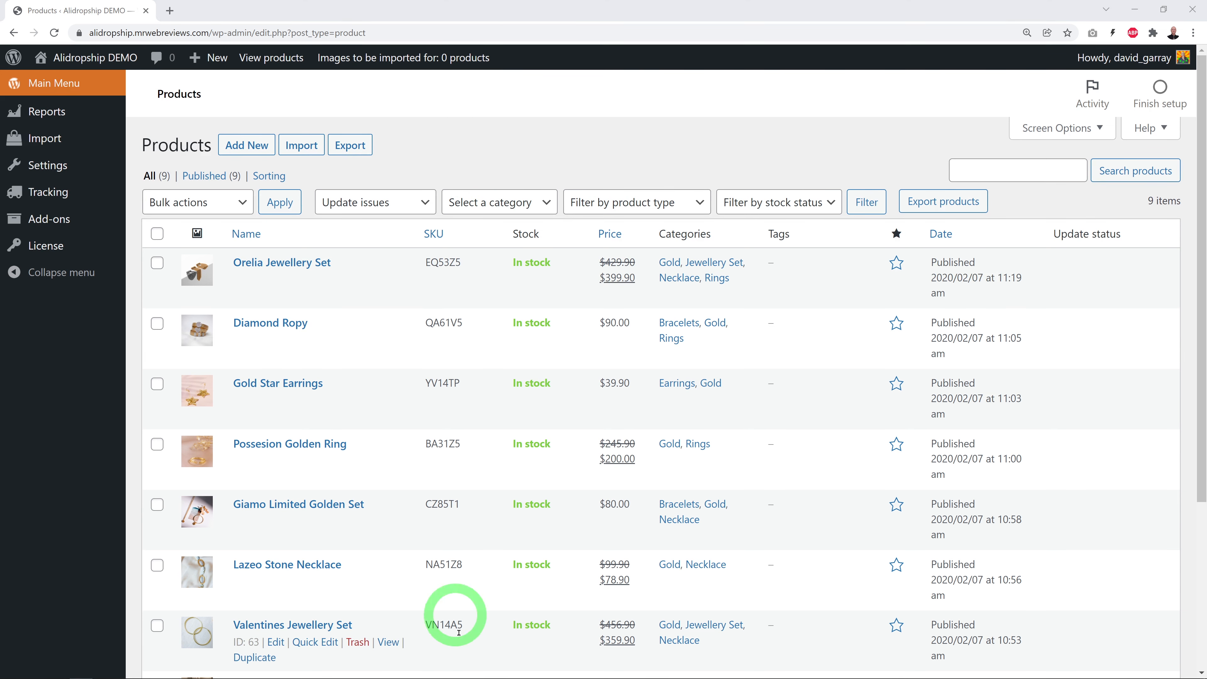
left_click(82, 146)
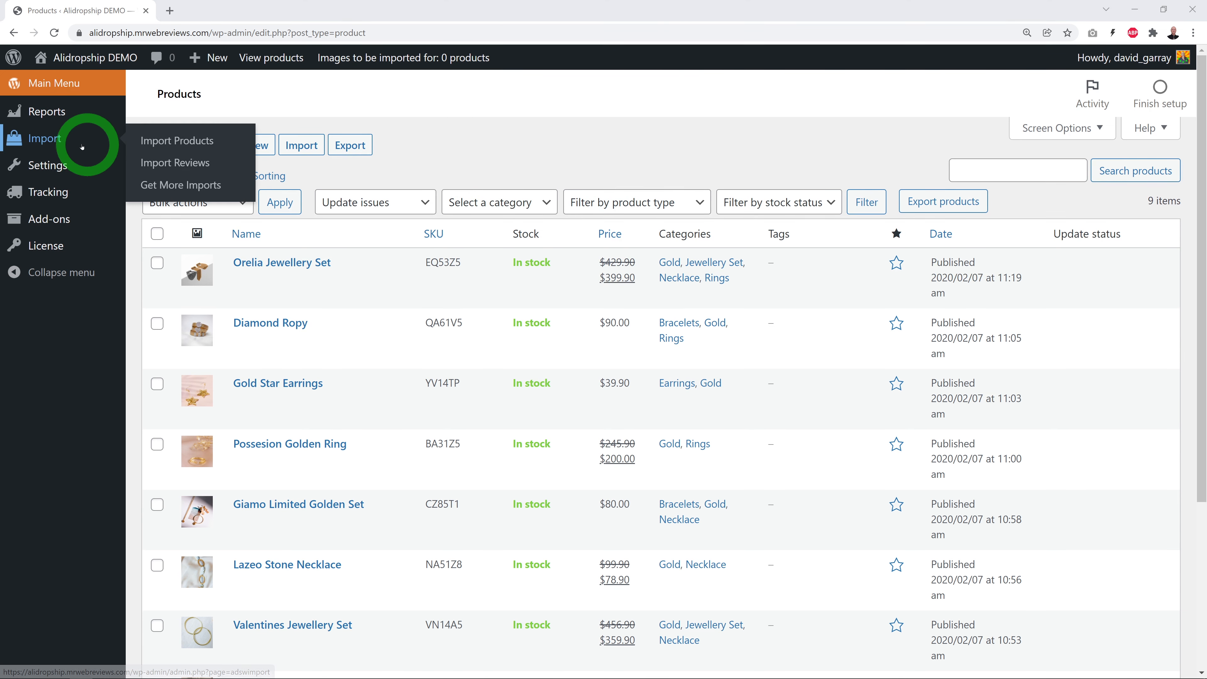
Choose Import Products under AliDropship's Import menu
left_click(165, 144)
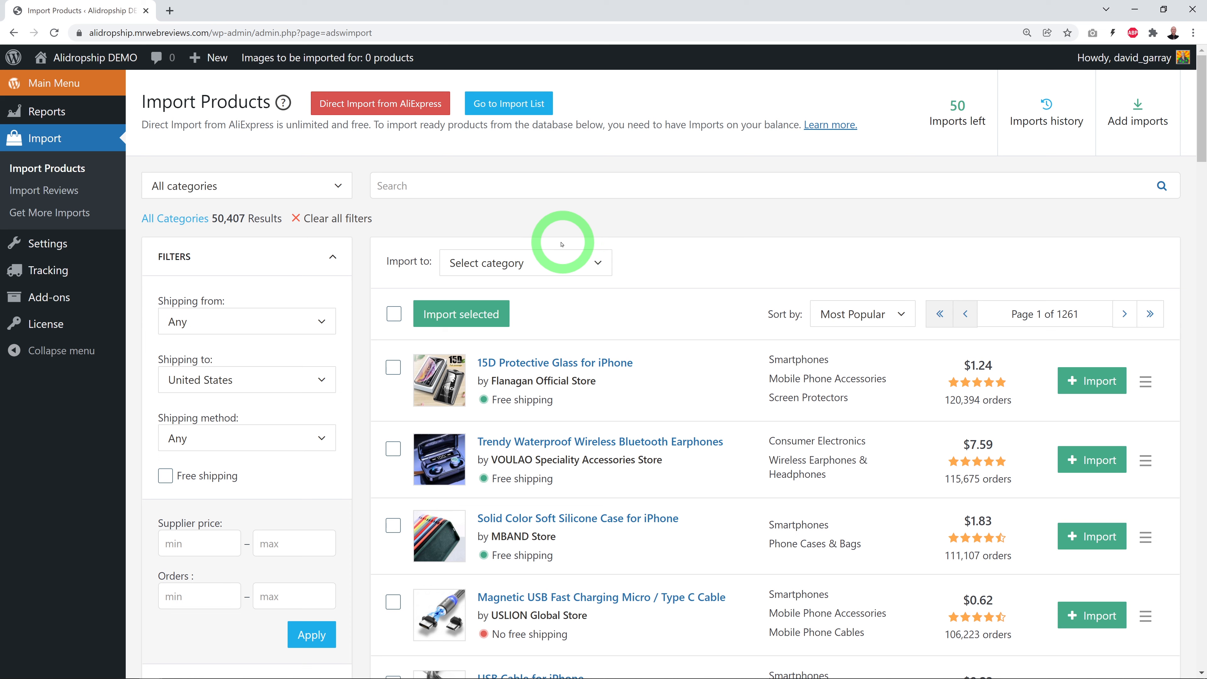
Filter the catalogue to Watches (723), then the Men's Watches (296) sub-category
left_click(337, 187)
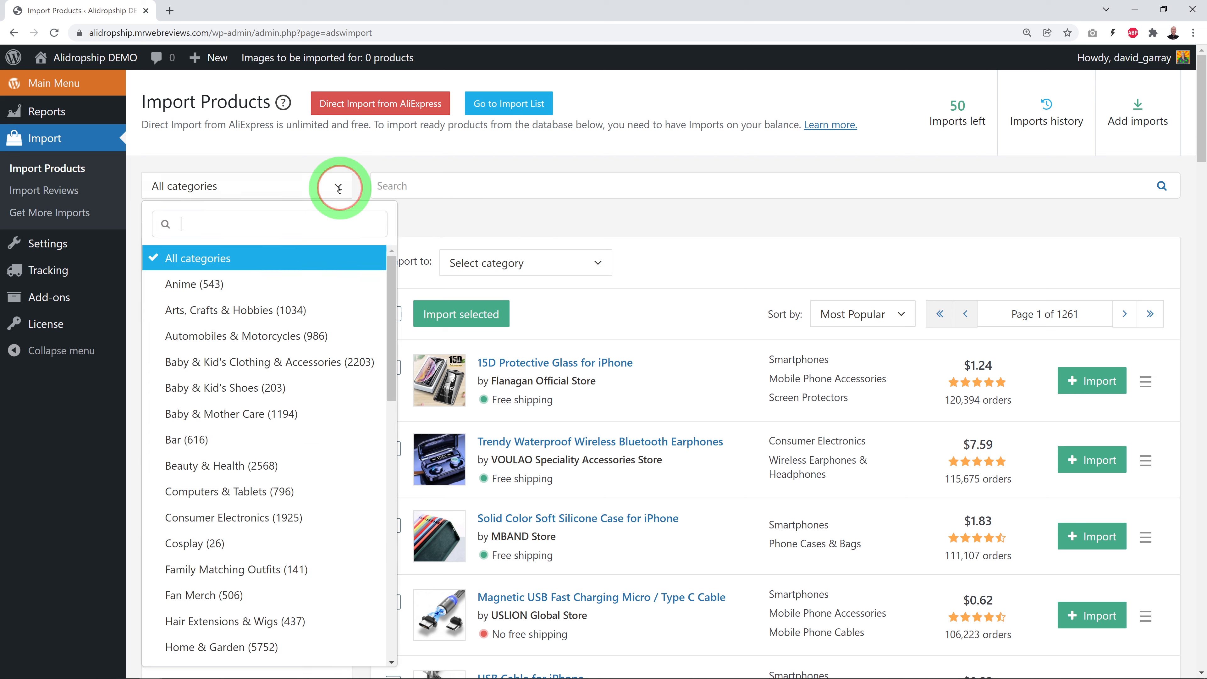
type("wa")
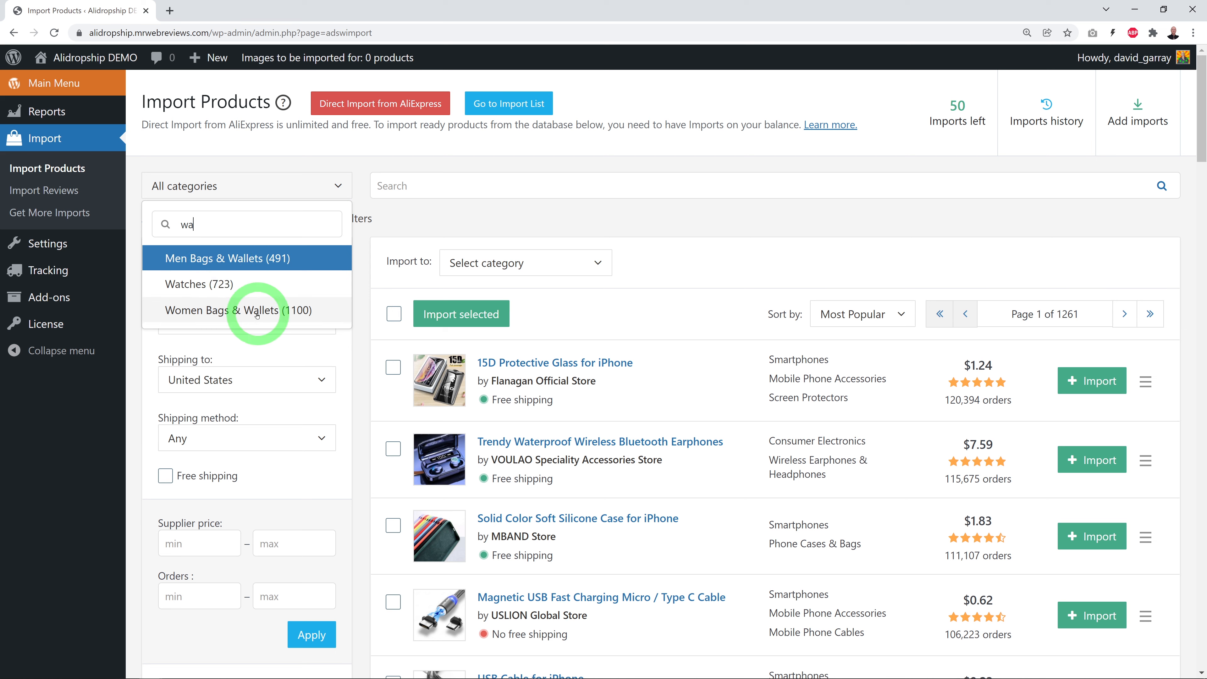
left_click(192, 284)
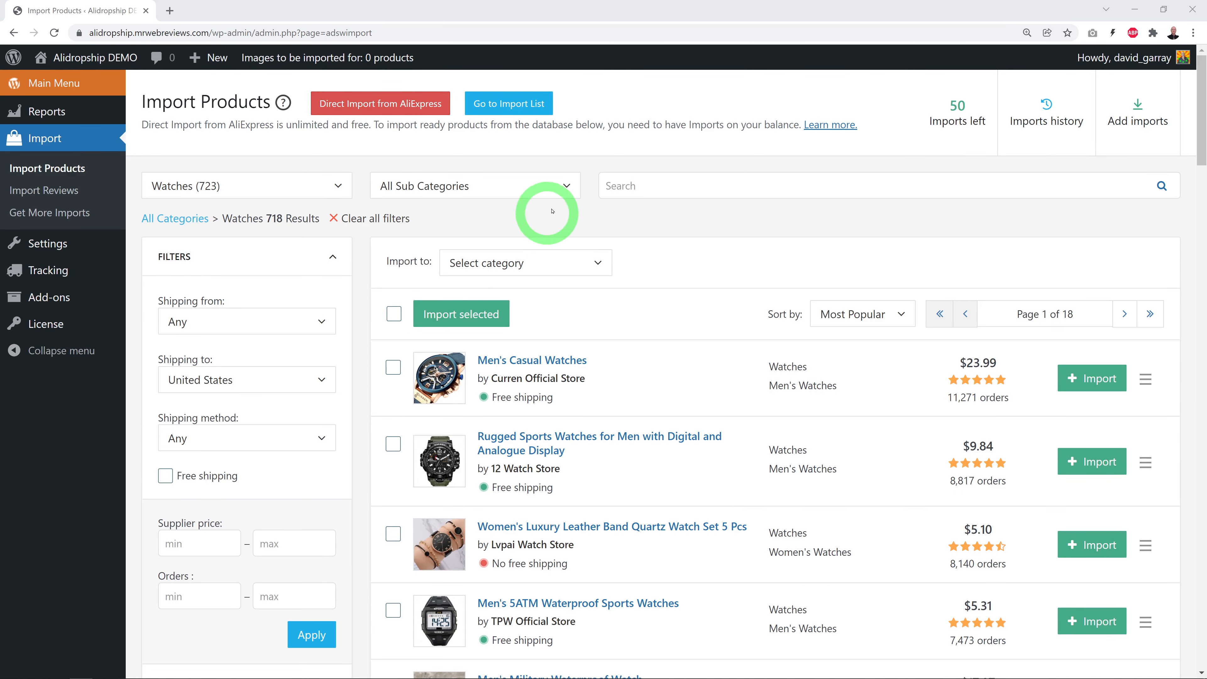
left_click(561, 187)
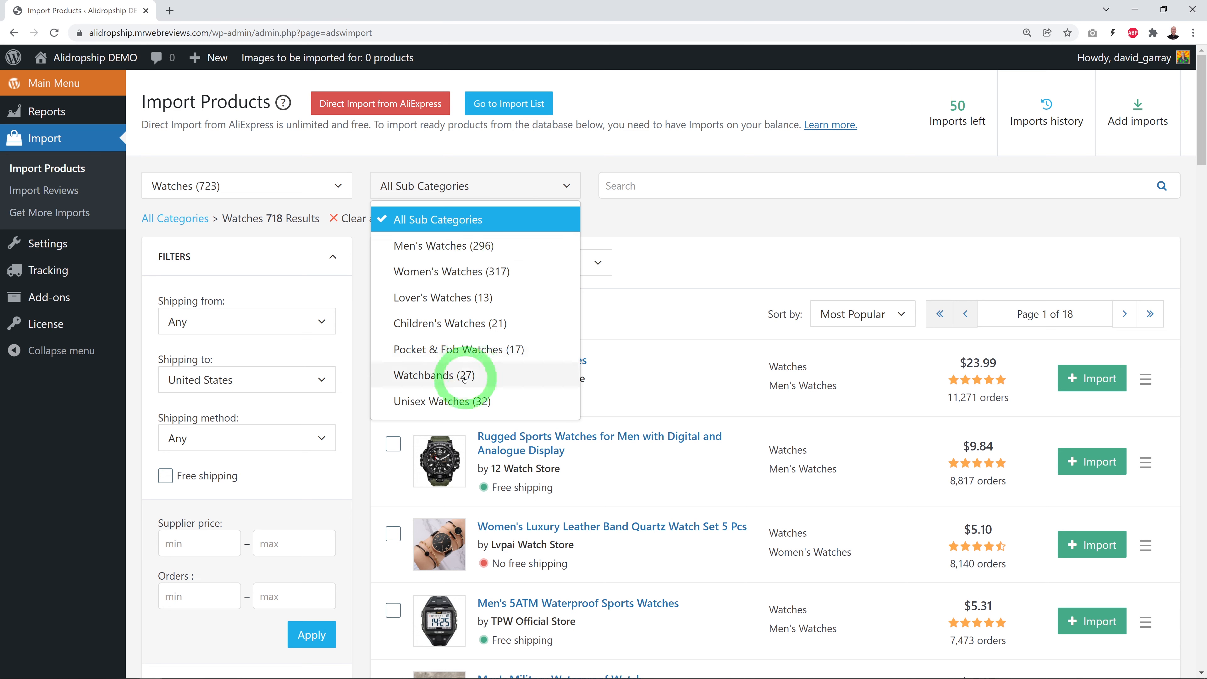
left_click(441, 248)
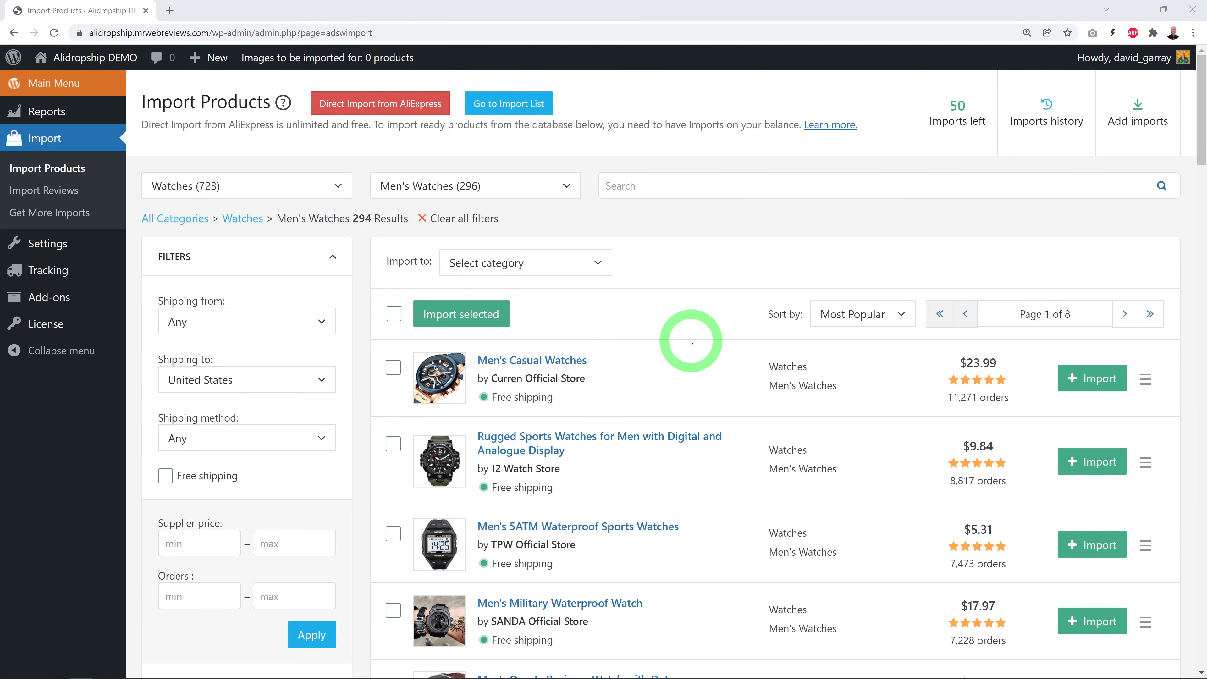
scroll(692, 342, "down", 4)
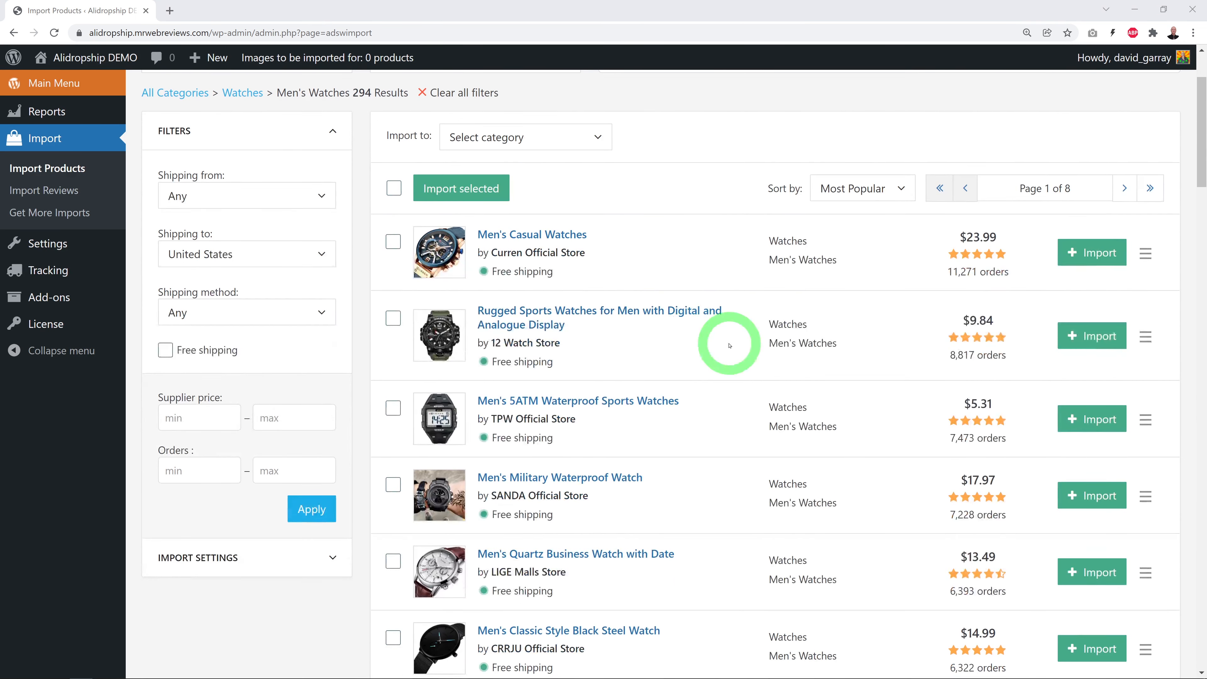
scroll(731, 347, "down", 4)
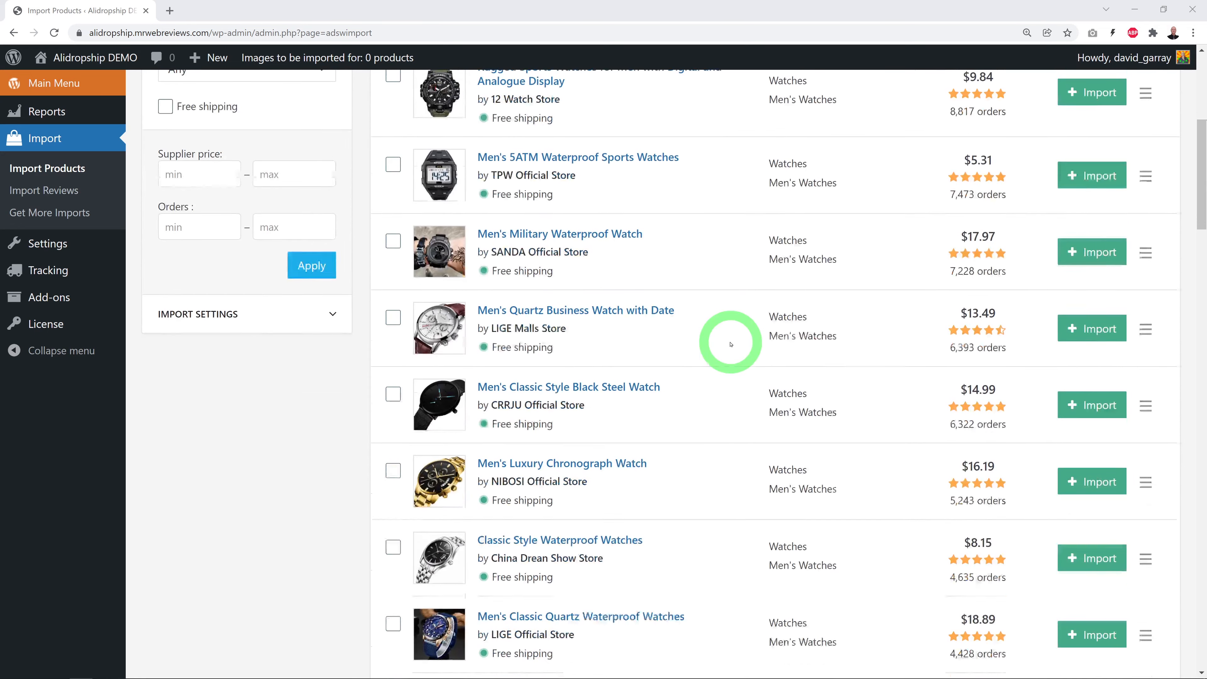
scroll(733, 344, "down", 1)
scroll(734, 347, "down", 2)
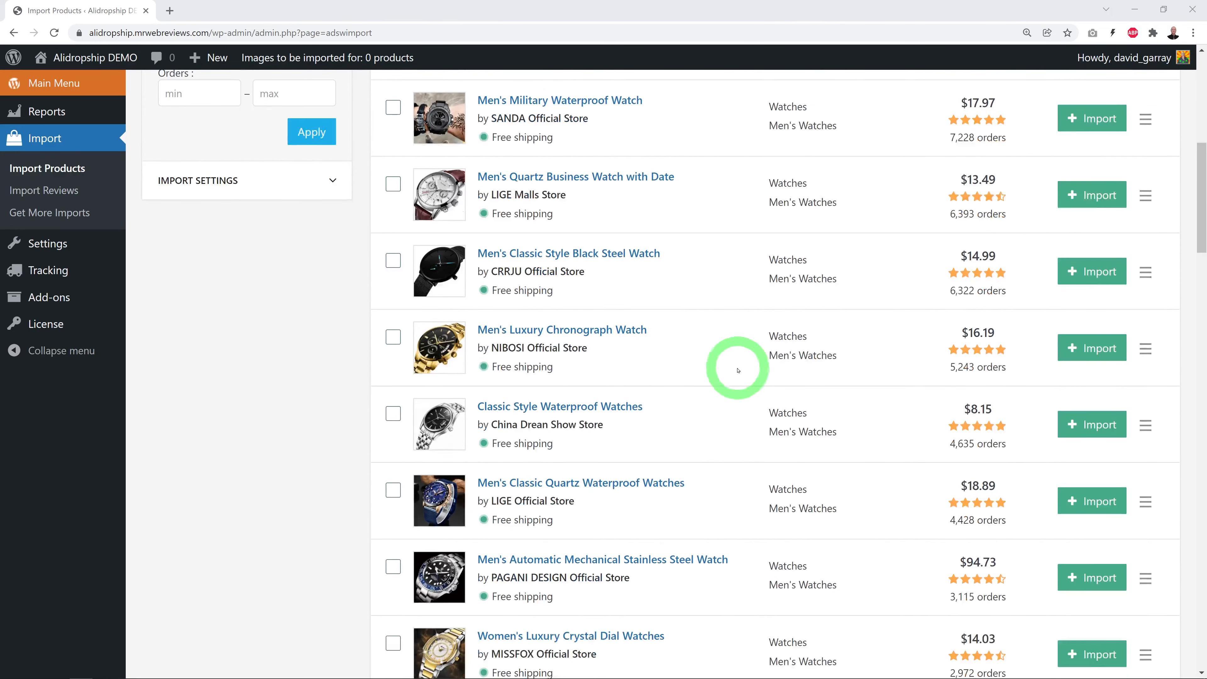
scroll(738, 371, "down", 2)
scroll(738, 372, "down", 2)
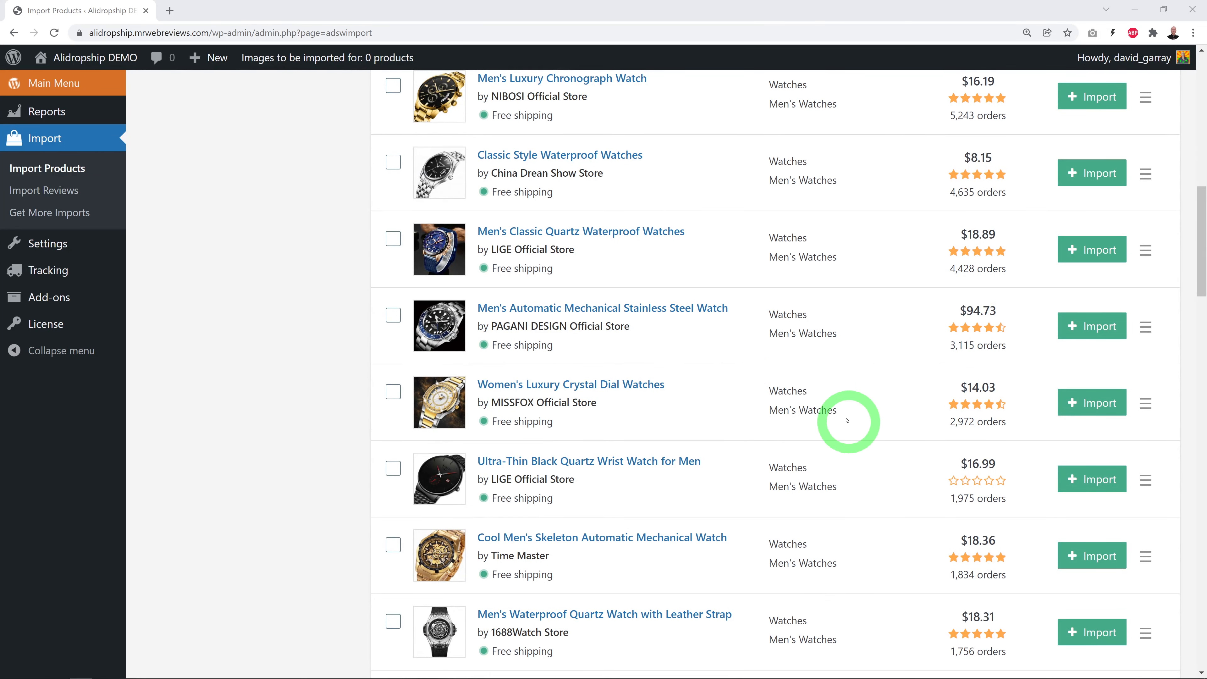
scroll(768, 515, "down", 1)
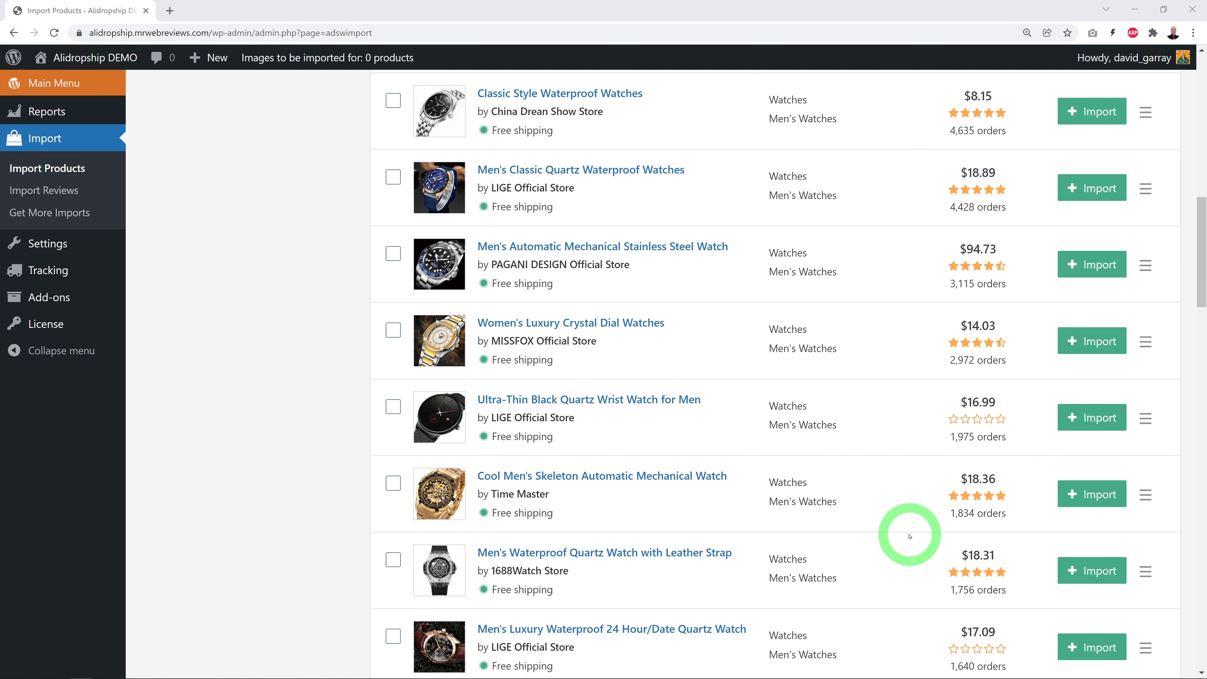
scroll(908, 536, "up", 10)
scroll(893, 531, "up", 5)
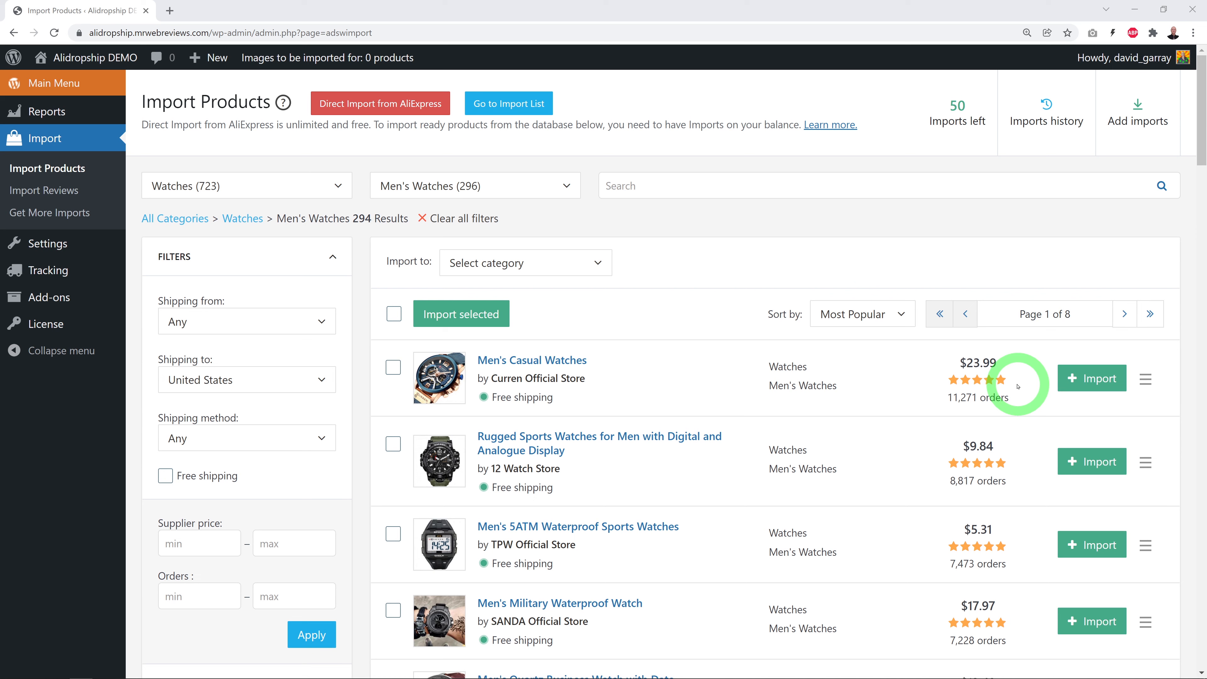
Import the Men's Casual Watches product, then bring up the context menu on the Visit Store link
left_click(1081, 384)
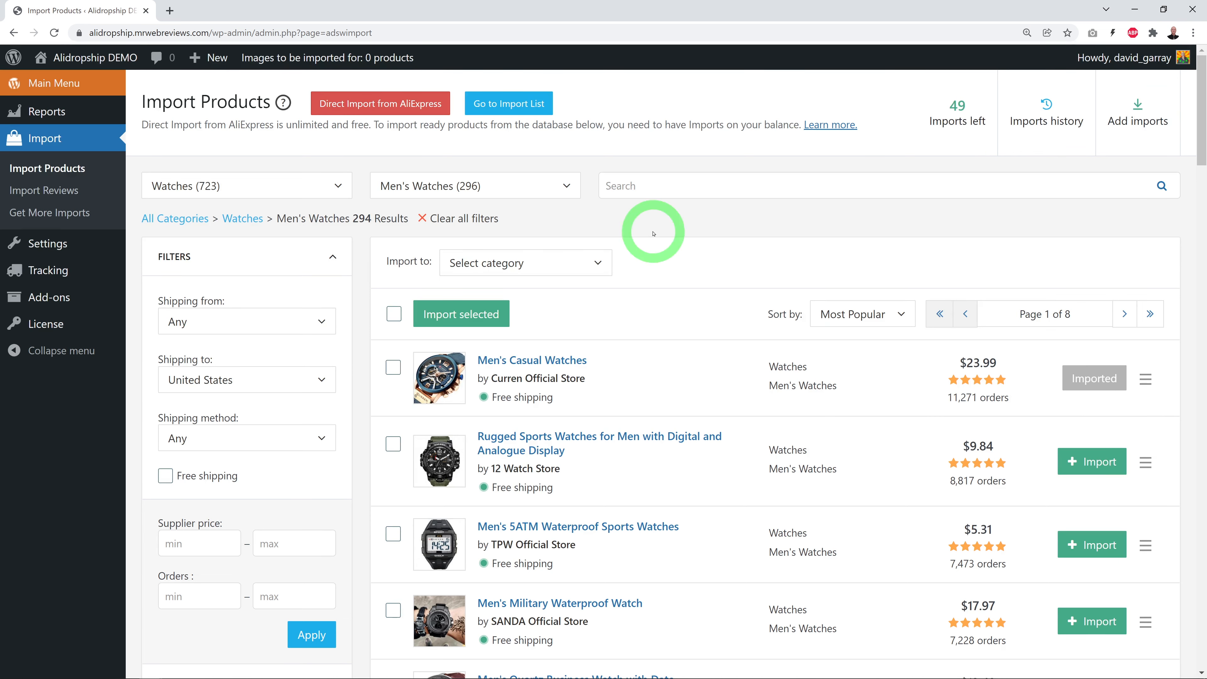
mouse_move(101, 60)
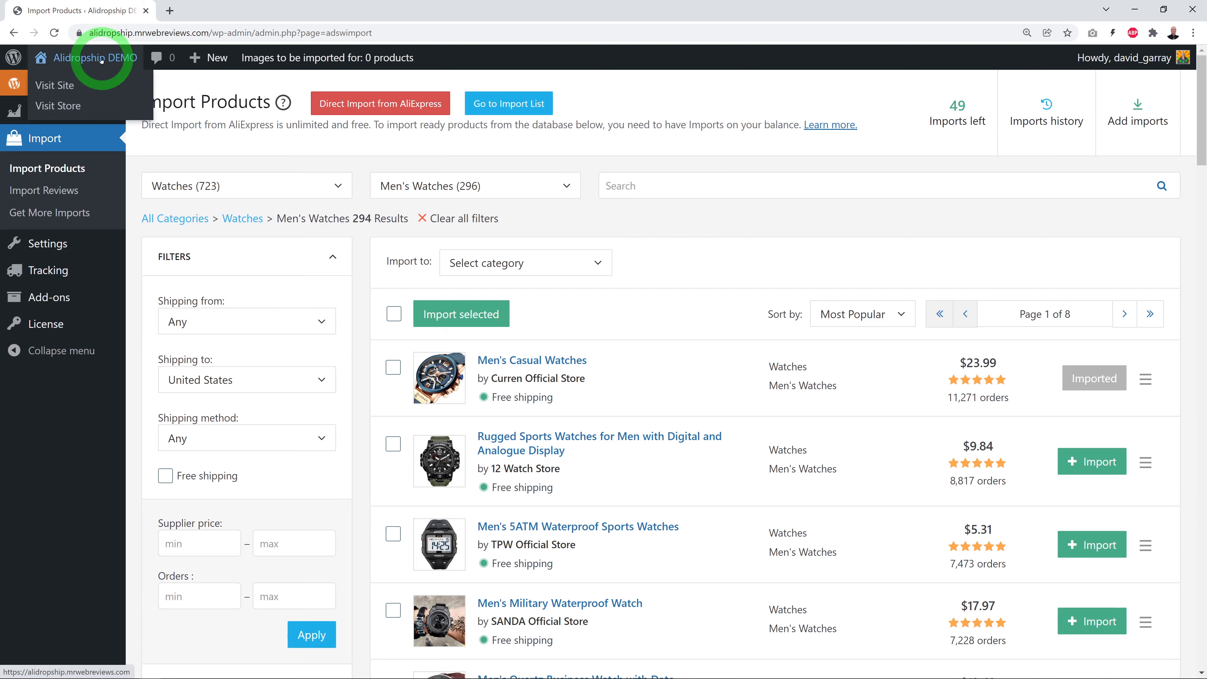
right_click(59, 107)
Open the store in a new tab and go to the Men's Casual Watches product page ($23.99–$24.99)
left_click(71, 113)
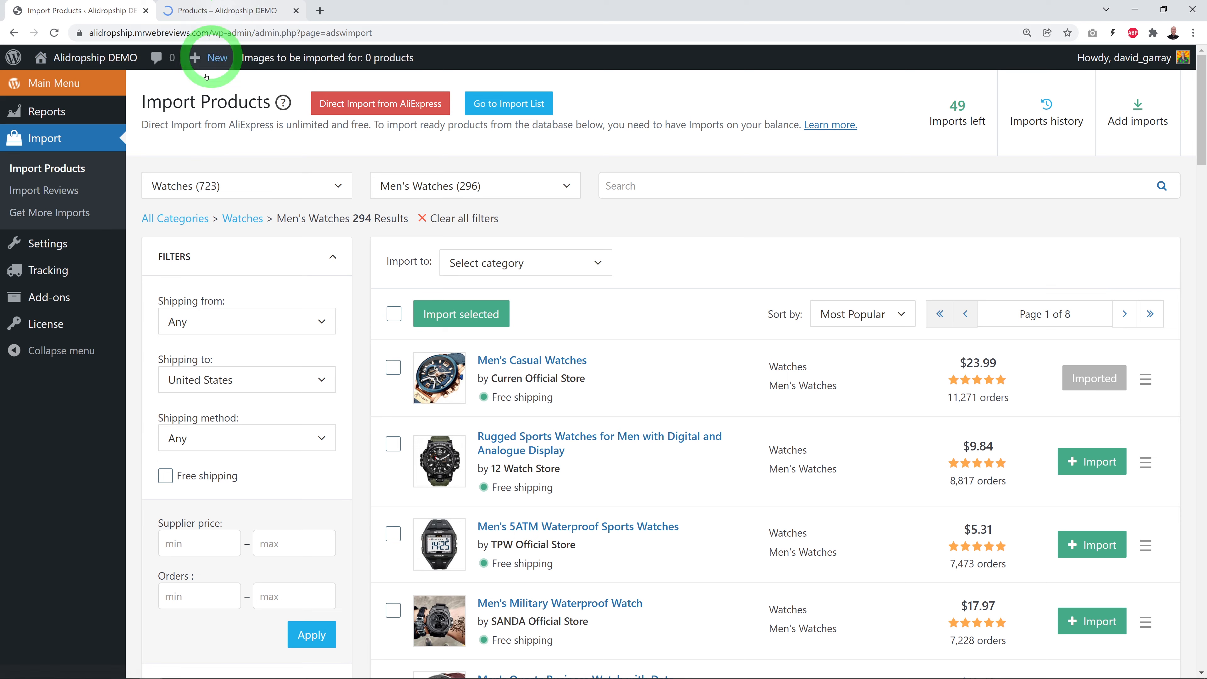
left_click(209, 11)
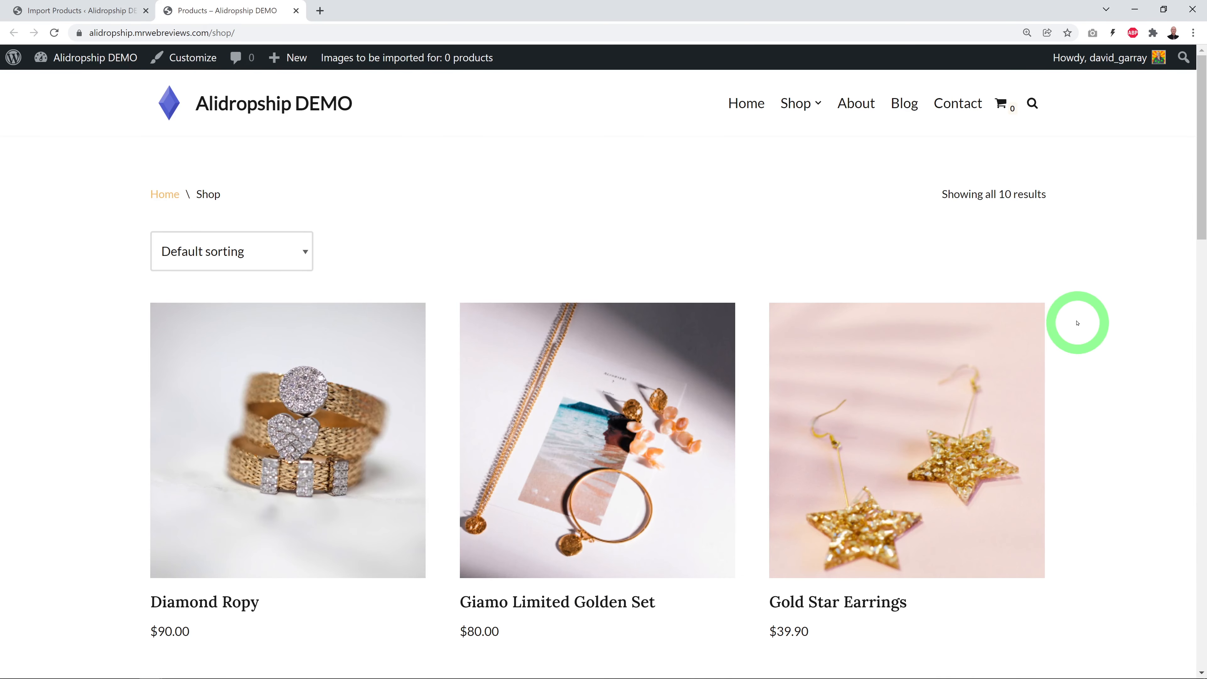
scroll(1077, 323, "down", 2)
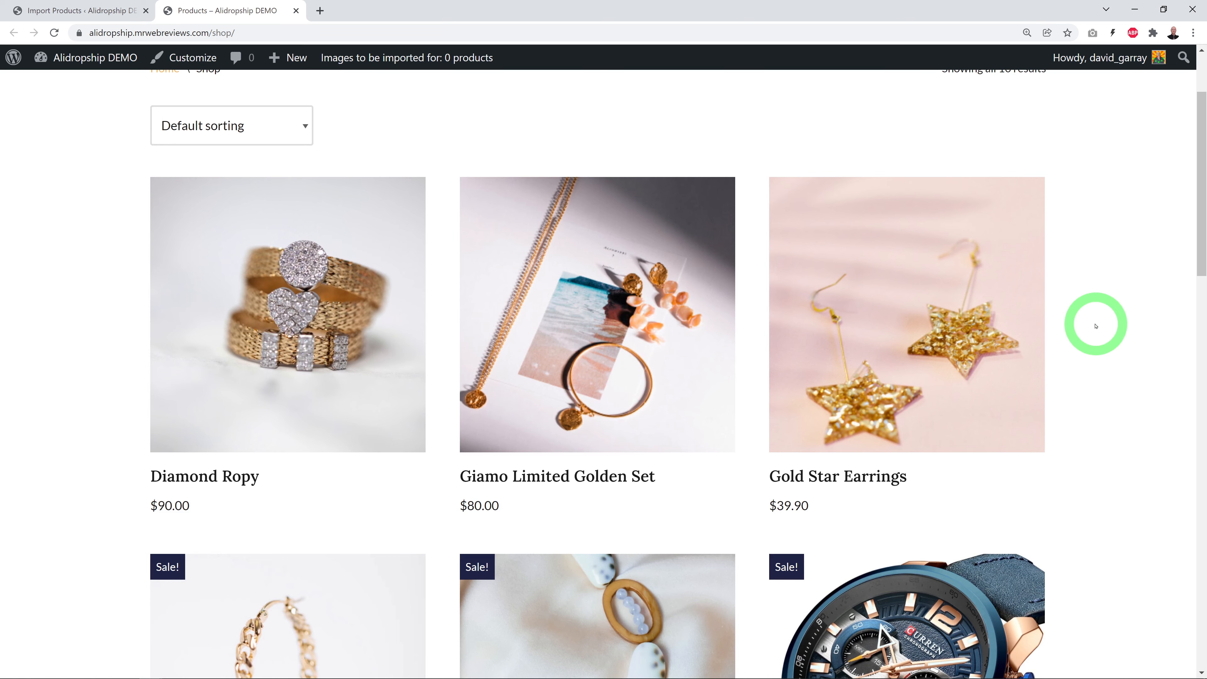
scroll(1096, 328, "down", 5)
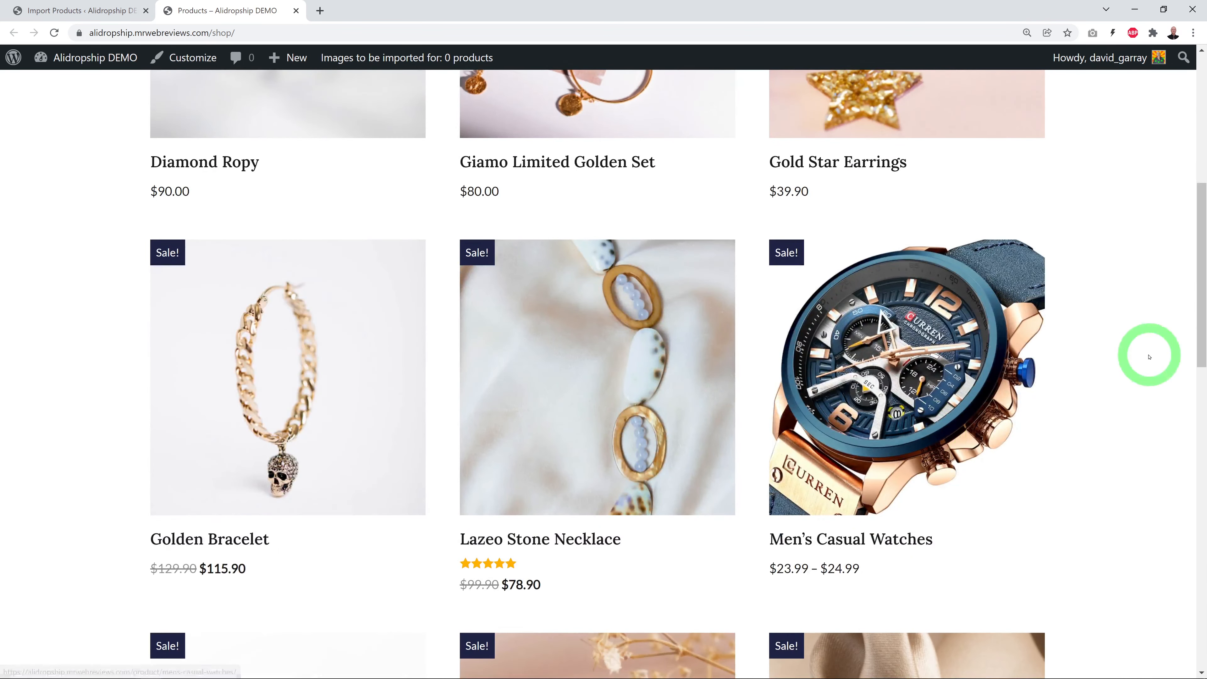
scroll(1149, 356, "down", 1)
scroll(1079, 391, "down", 1)
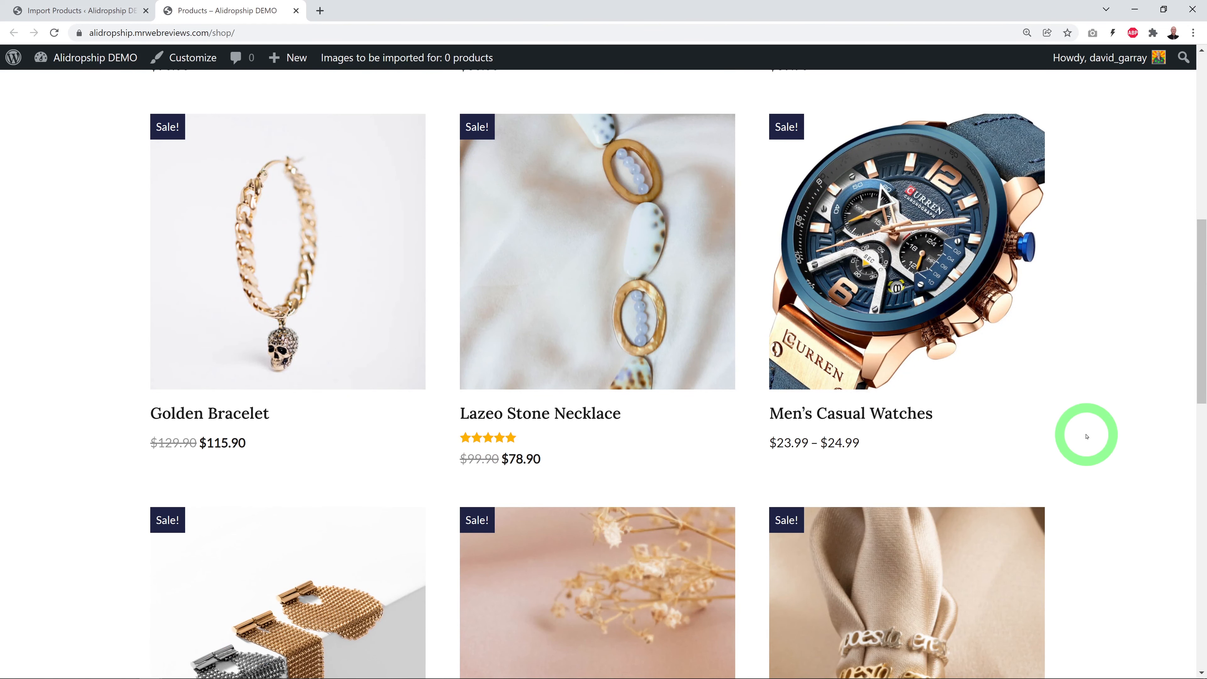
left_click(853, 422)
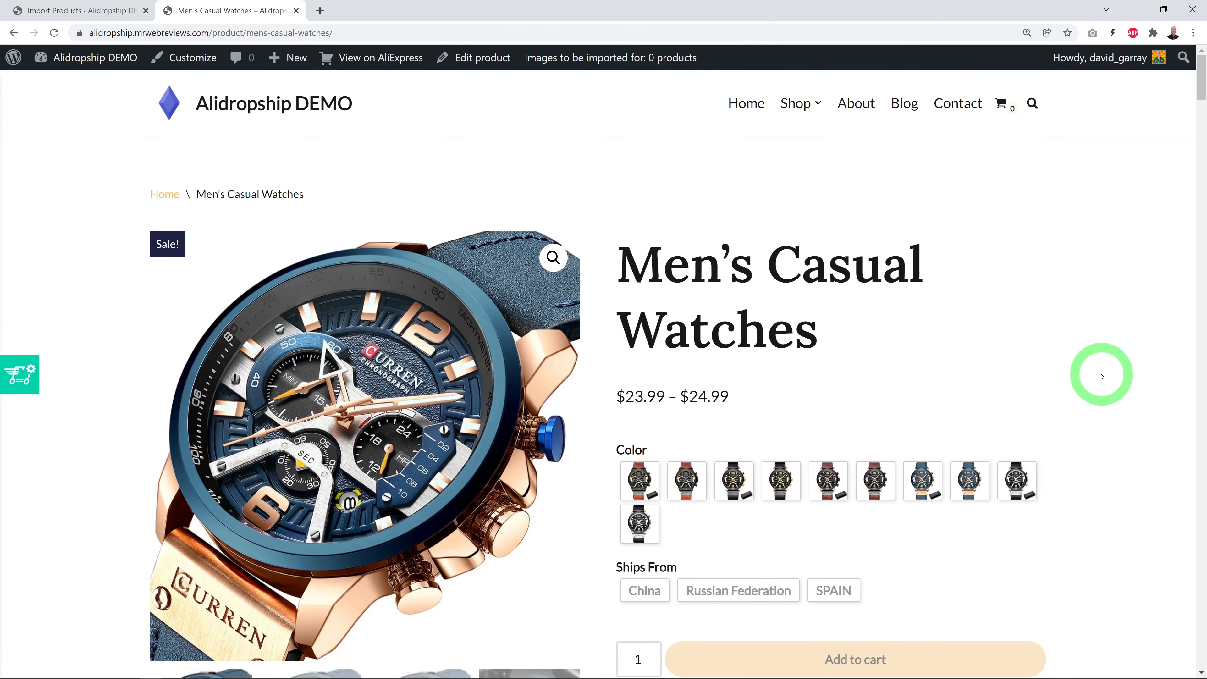
Preview each Color variant, from red strap through black-gold and brown, ending on blue
scroll(1104, 376, "down", 4)
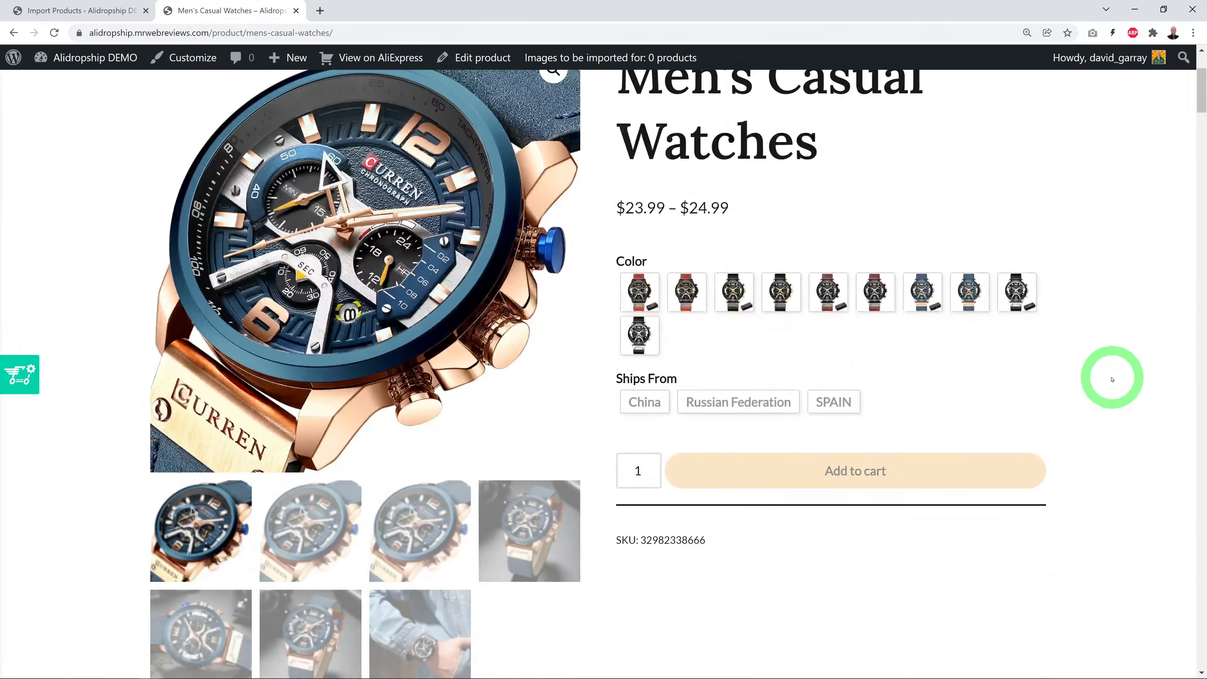
scroll(1111, 378, "up", 2)
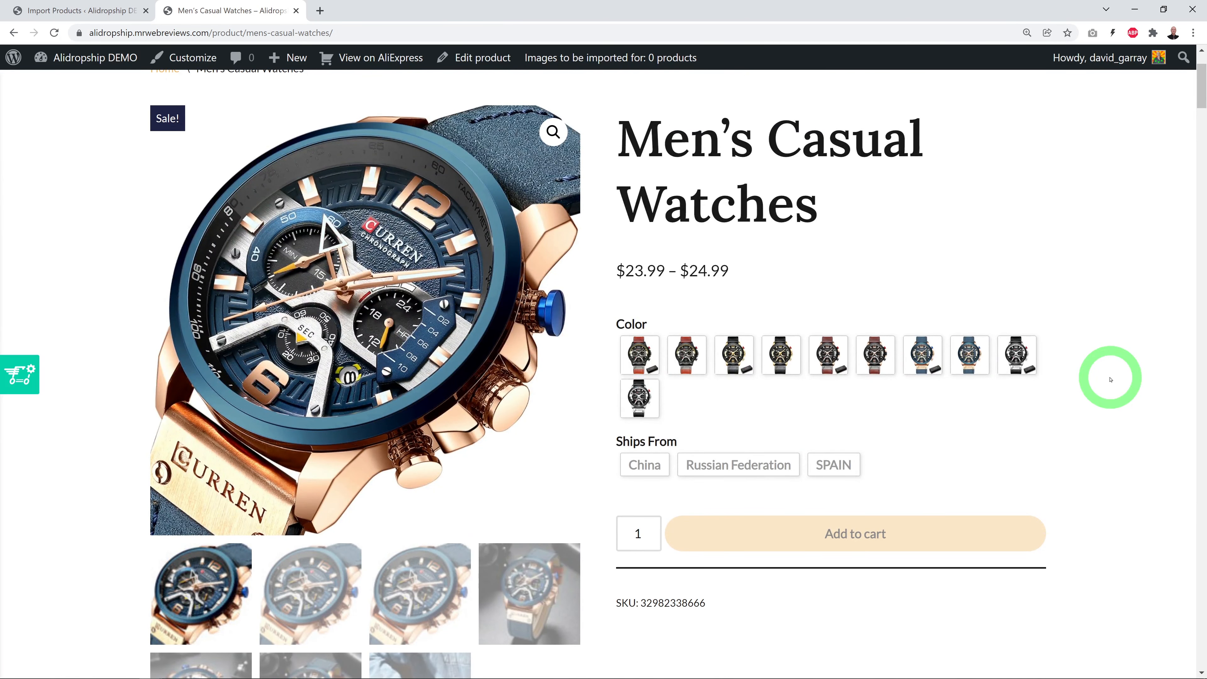
left_click(691, 363)
left_click(732, 366)
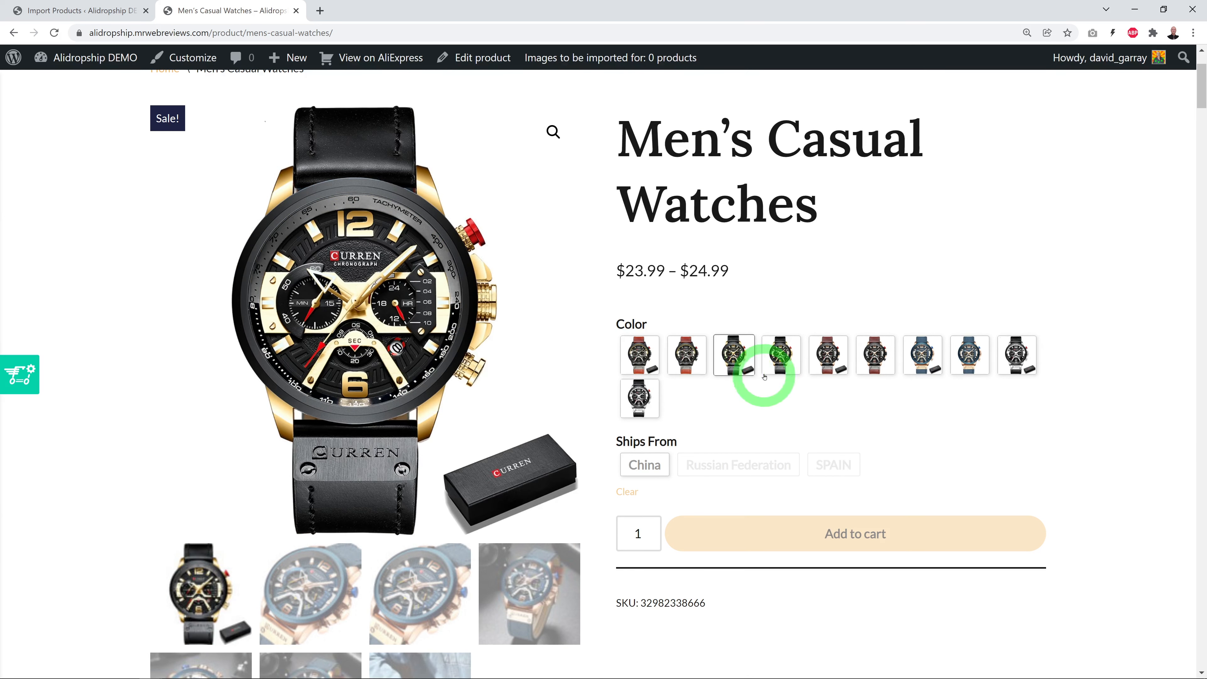
left_click(780, 362)
left_click(825, 363)
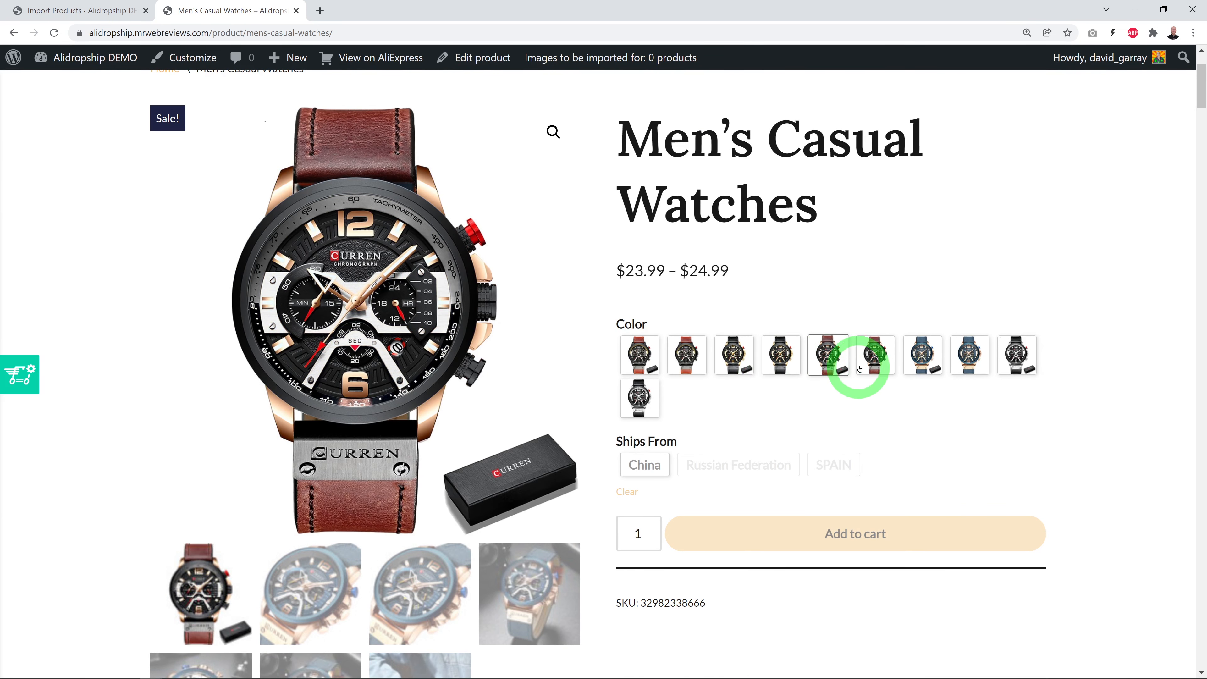
left_click(869, 359)
left_click(927, 360)
View the second gallery image and read the description specs, including 48 mm dial and 30 m water resistance
scroll(1045, 390, "down", 2)
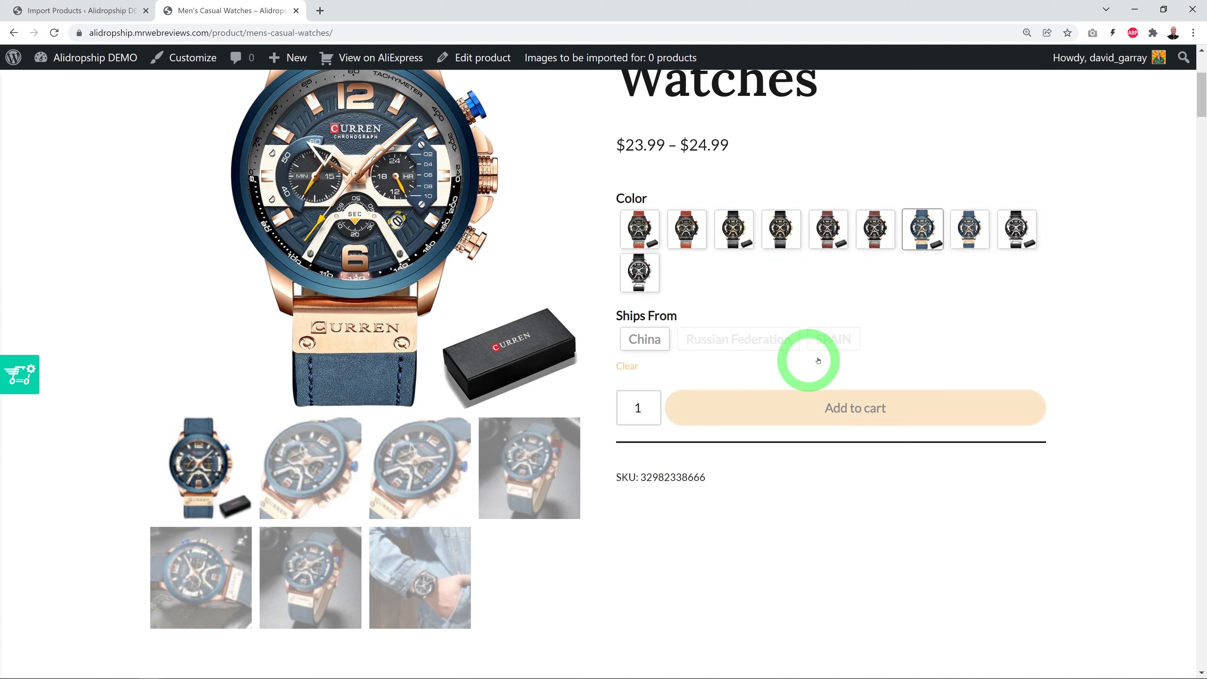
scroll(1134, 382, "down", 2)
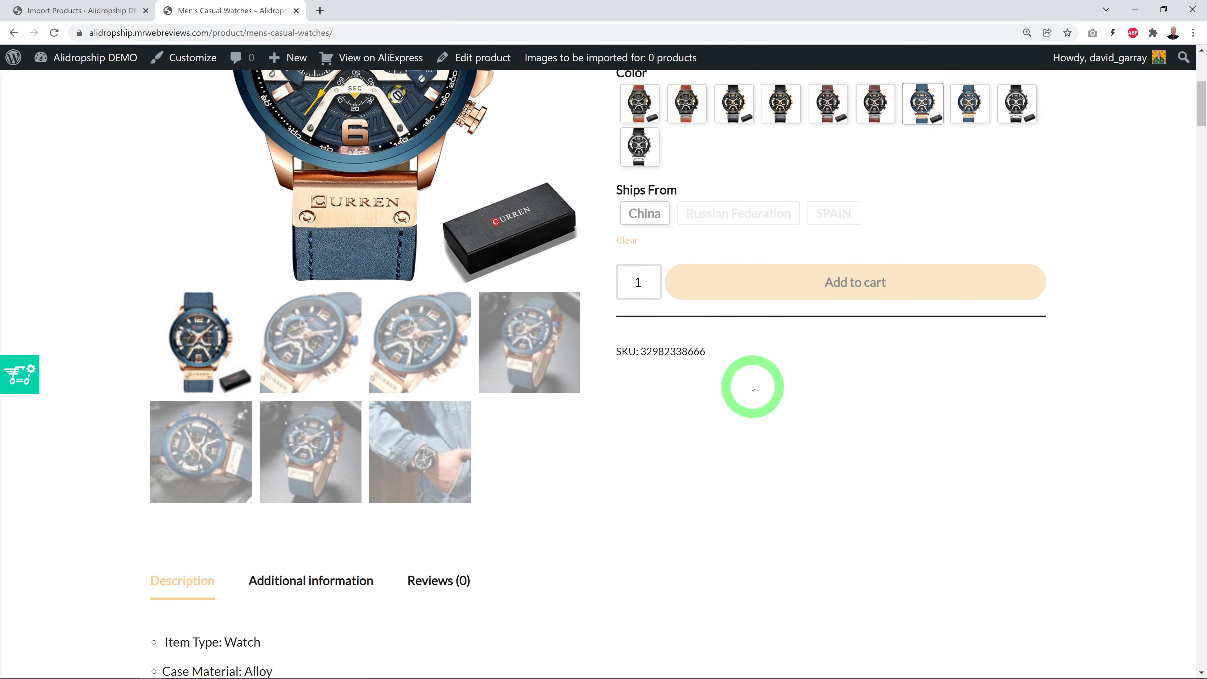
scroll(712, 390, "up", 2)
left_click(300, 471)
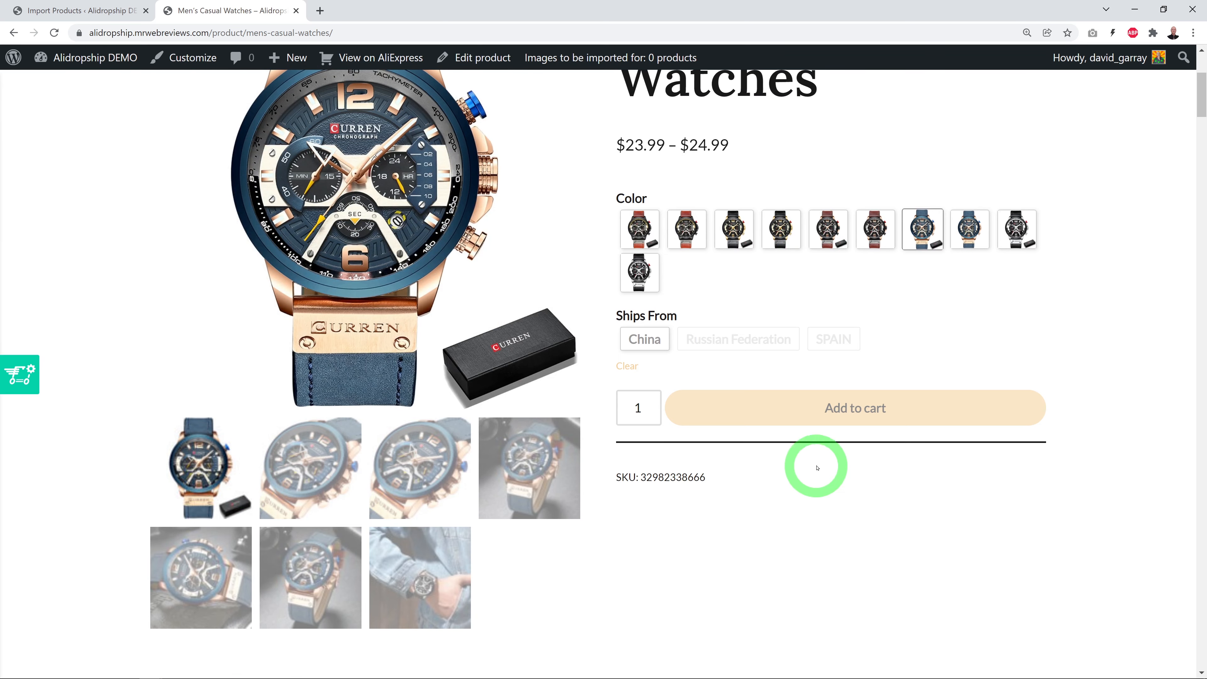
scroll(817, 467, "down", 9)
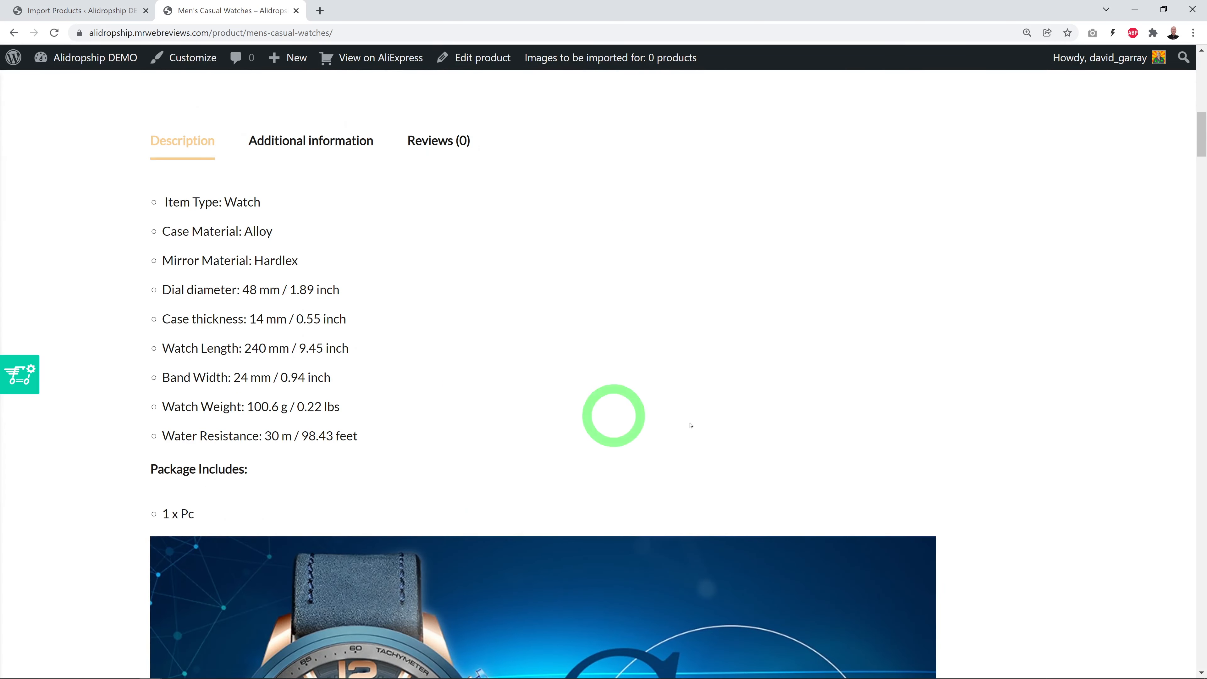
scroll(690, 425, "down", 15)
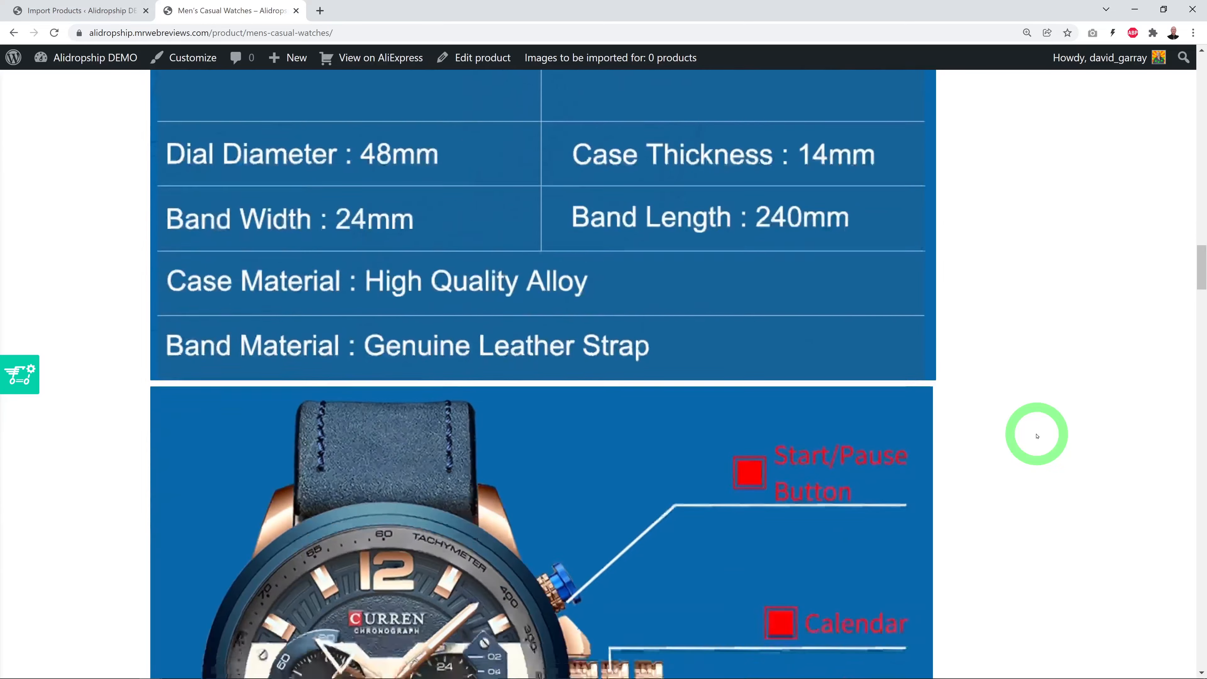
scroll(1037, 436, "down", 20)
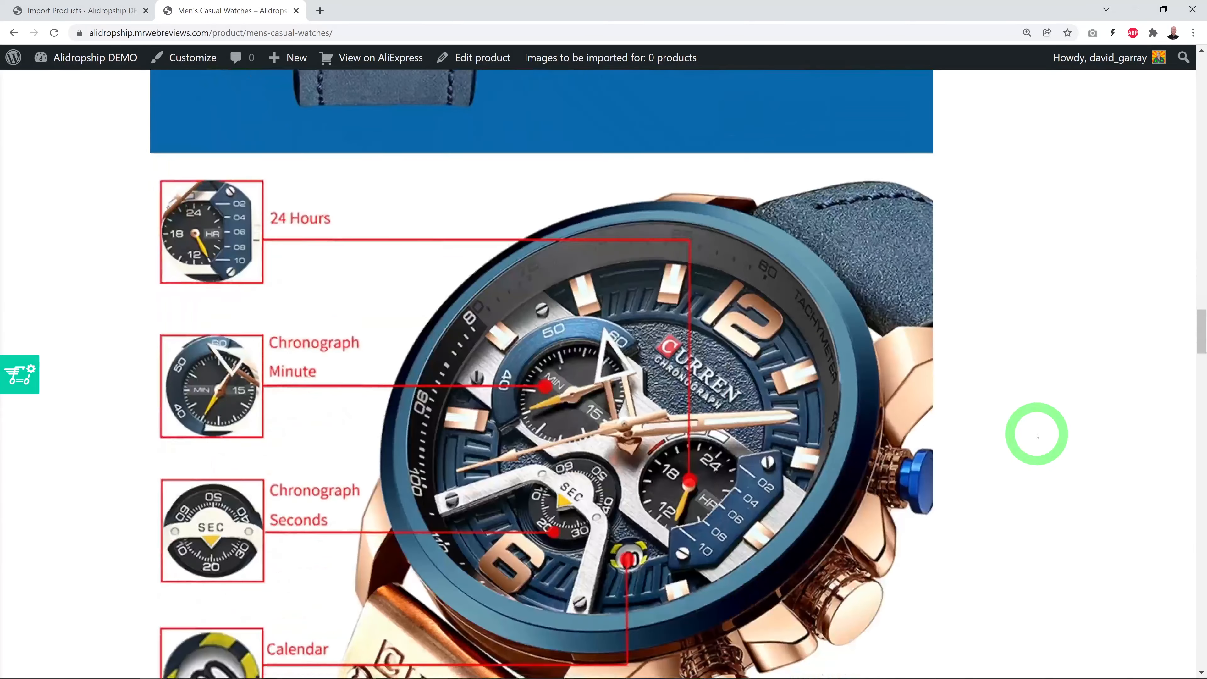
scroll(1037, 436, "down", 20)
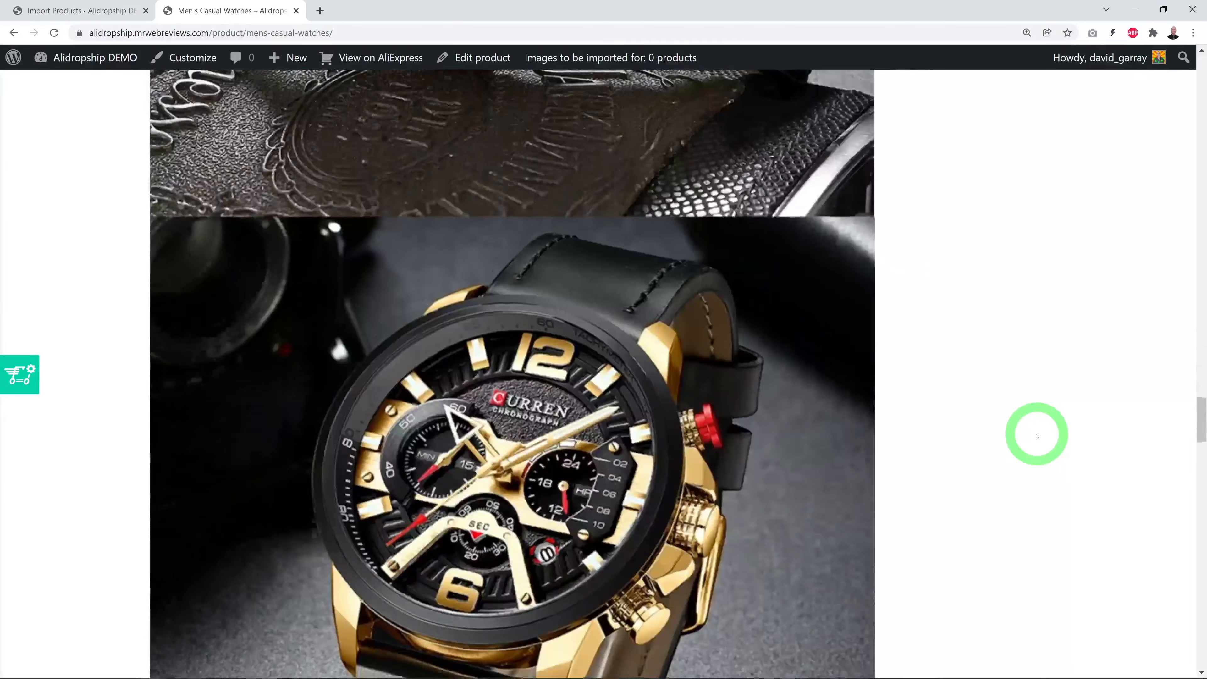
scroll(1037, 436, "down", 10)
left_click_drag(1198, 472, 1202, 24)
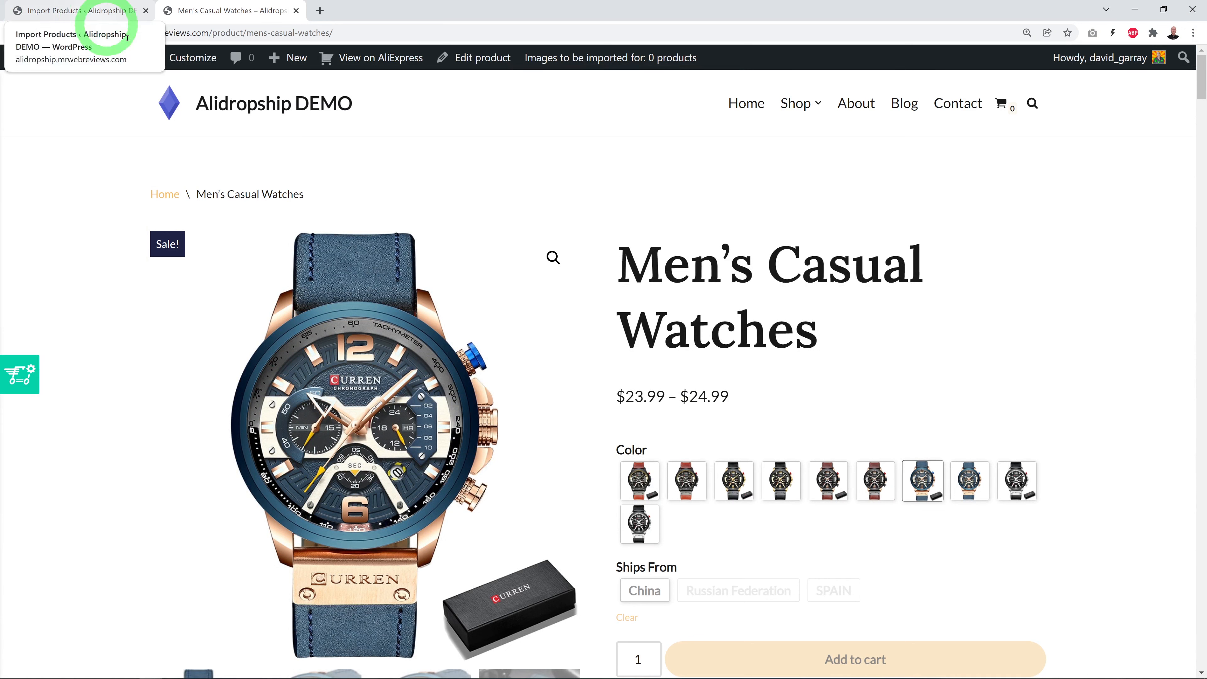
Return to the Import Products admin tab and open AliDropship's Pricing settings
left_click(91, 11)
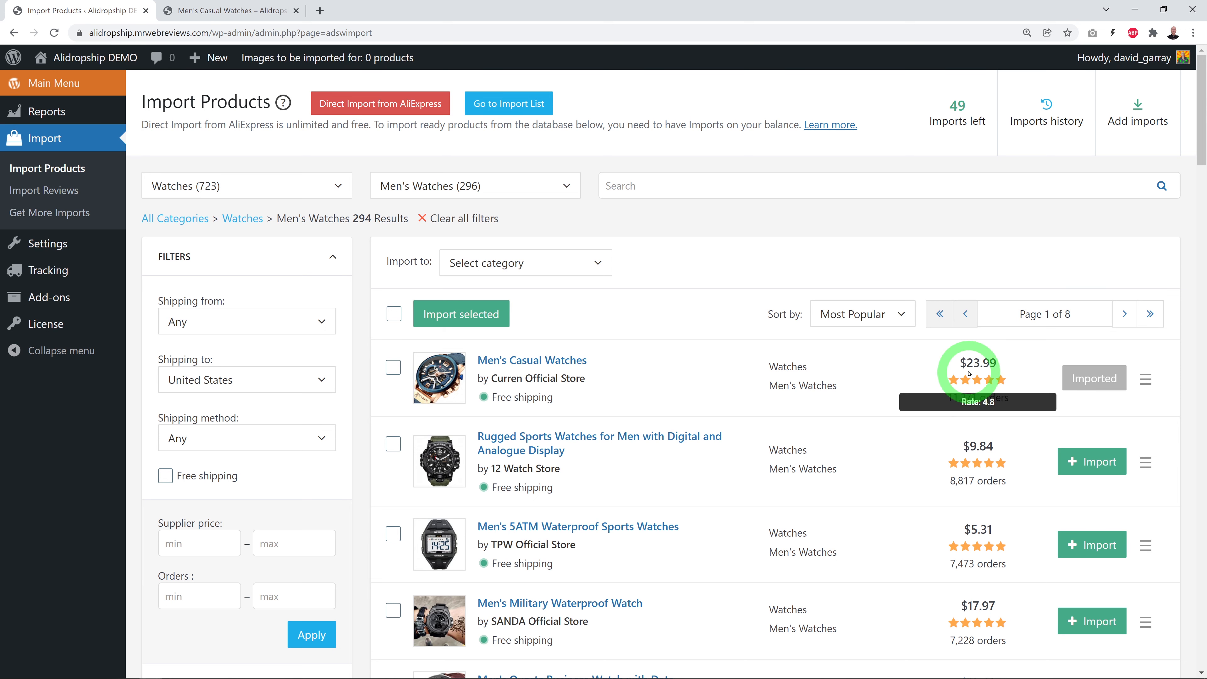
left_click(260, 4)
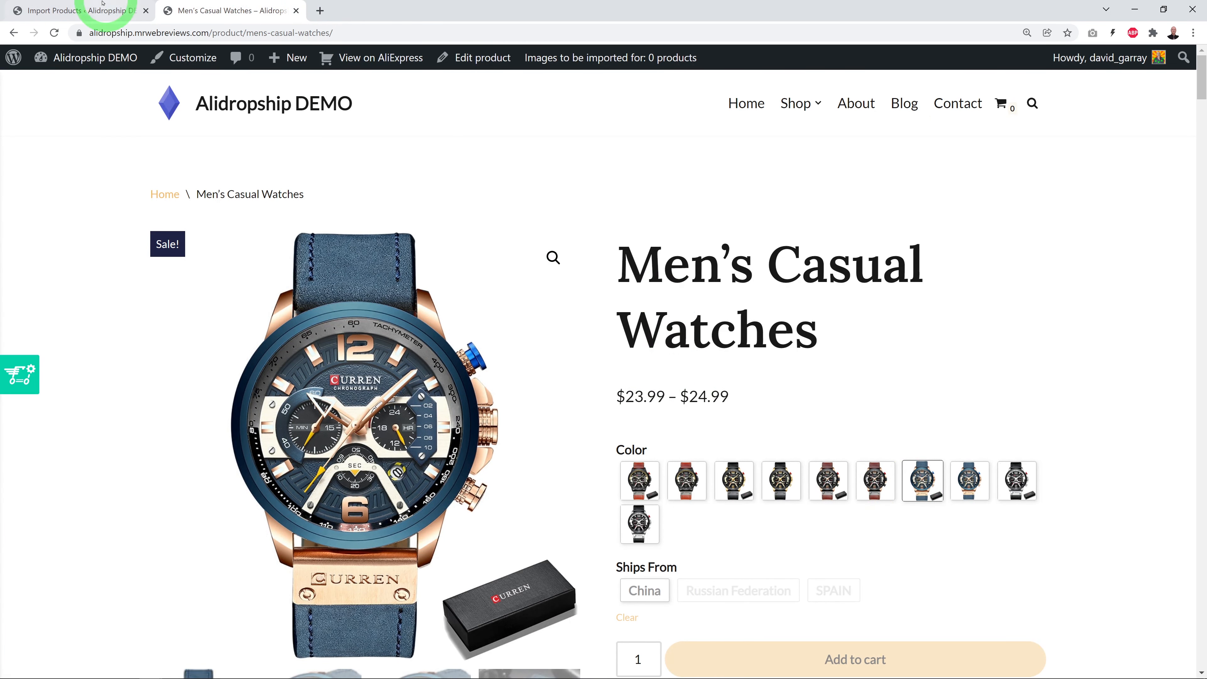
left_click(87, 10)
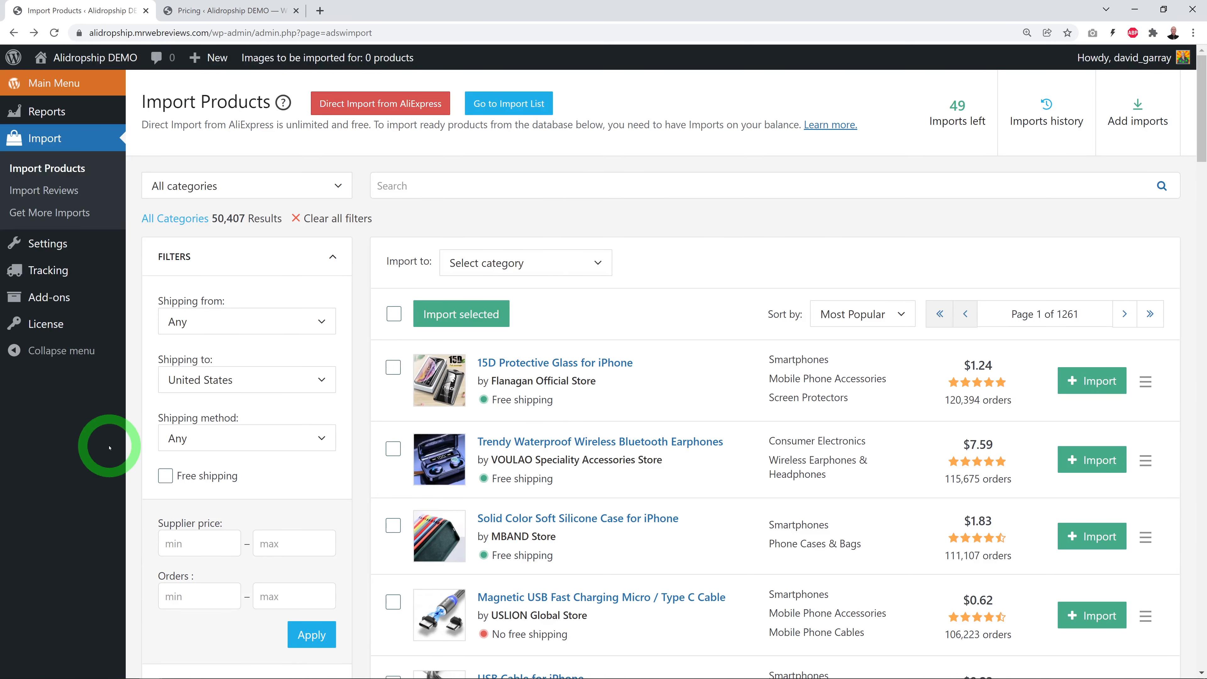
mouse_move(47, 241)
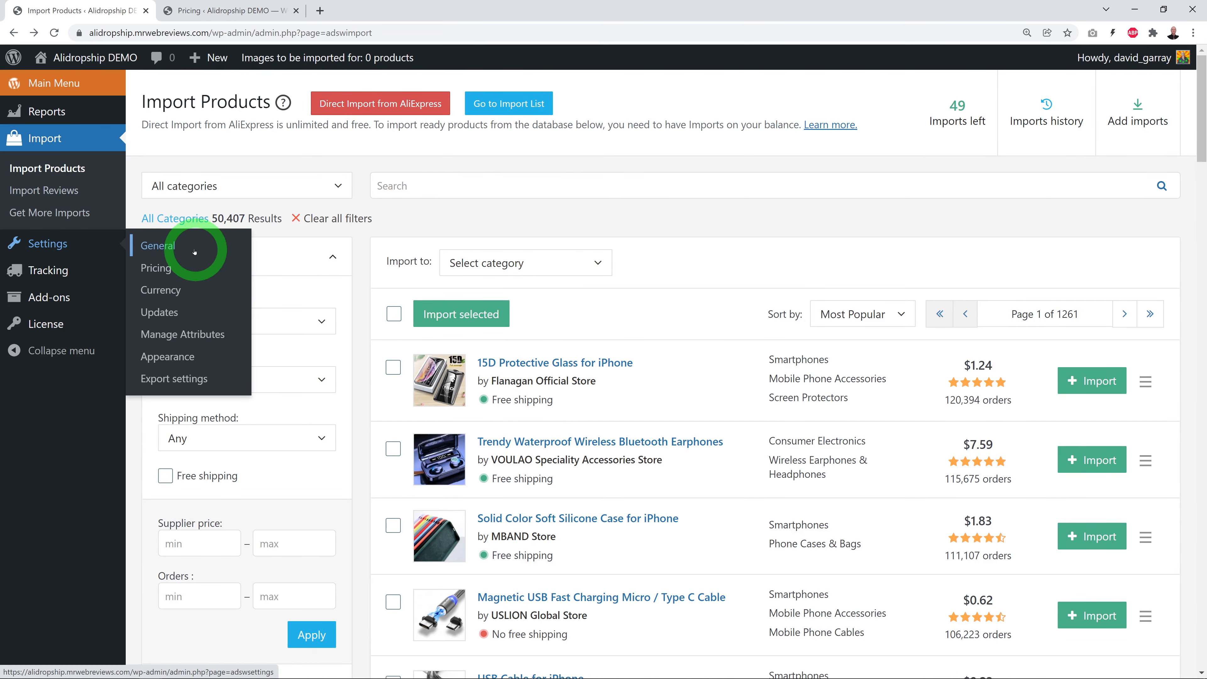
left_click(157, 268)
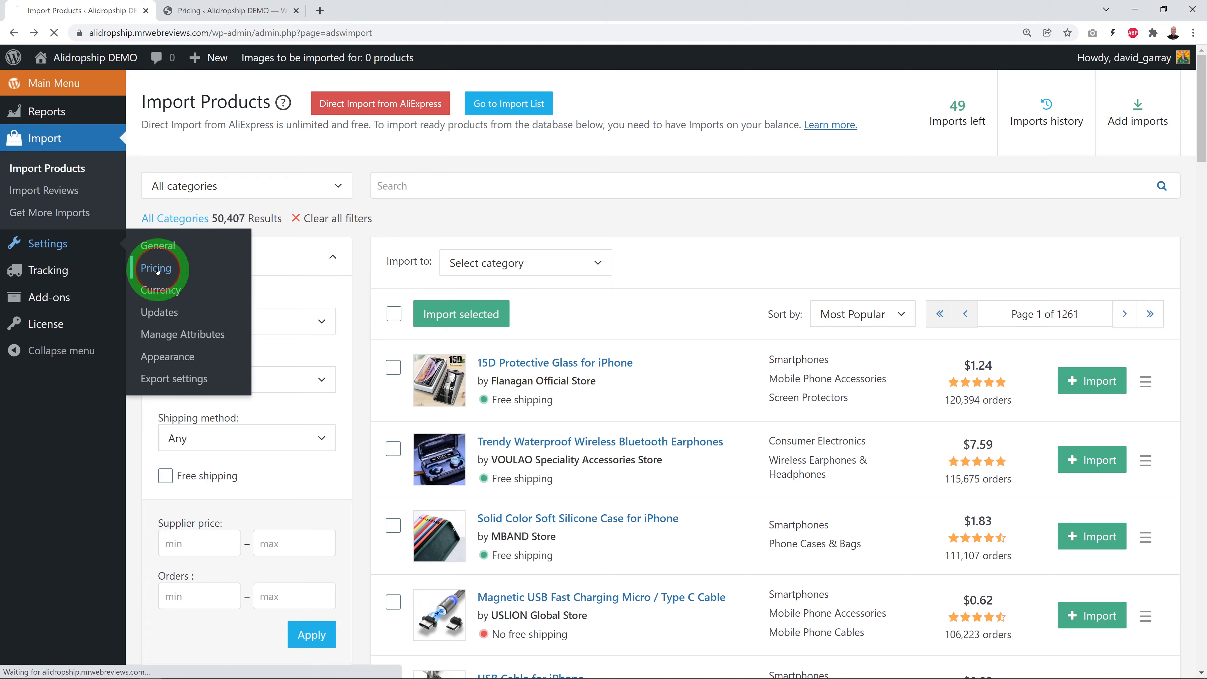
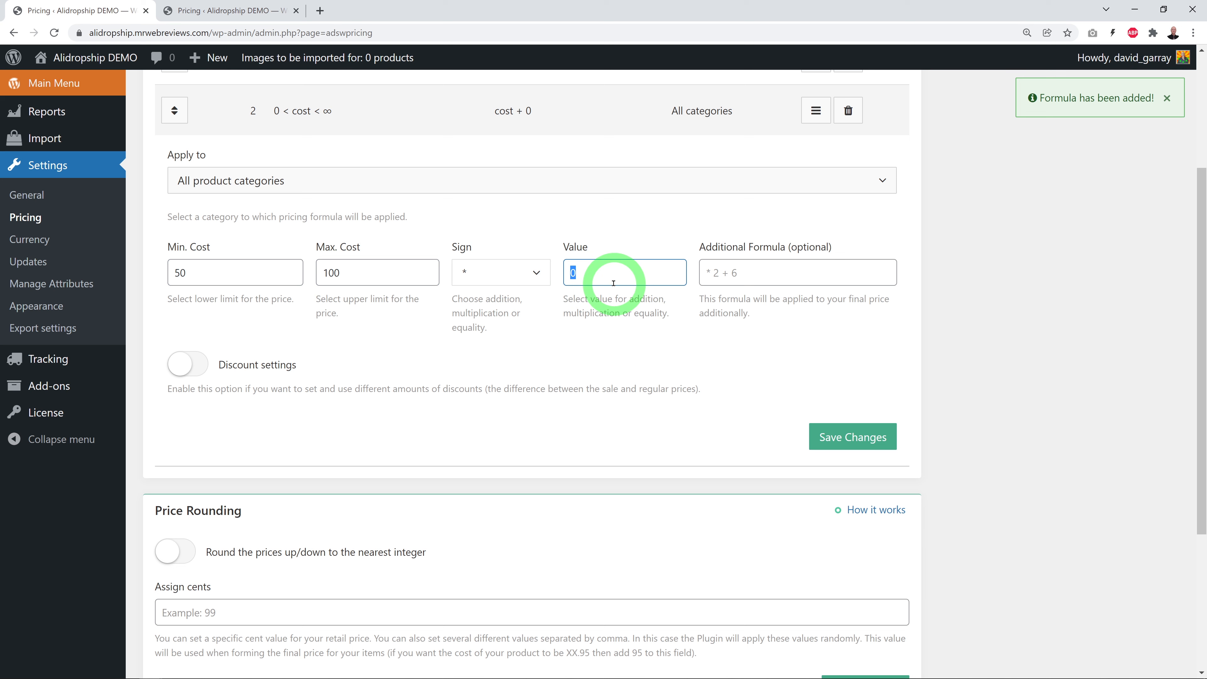
Save the second markup rule, which multiplies supplier costs of $50–$100 by 2.00
left_click(870, 434)
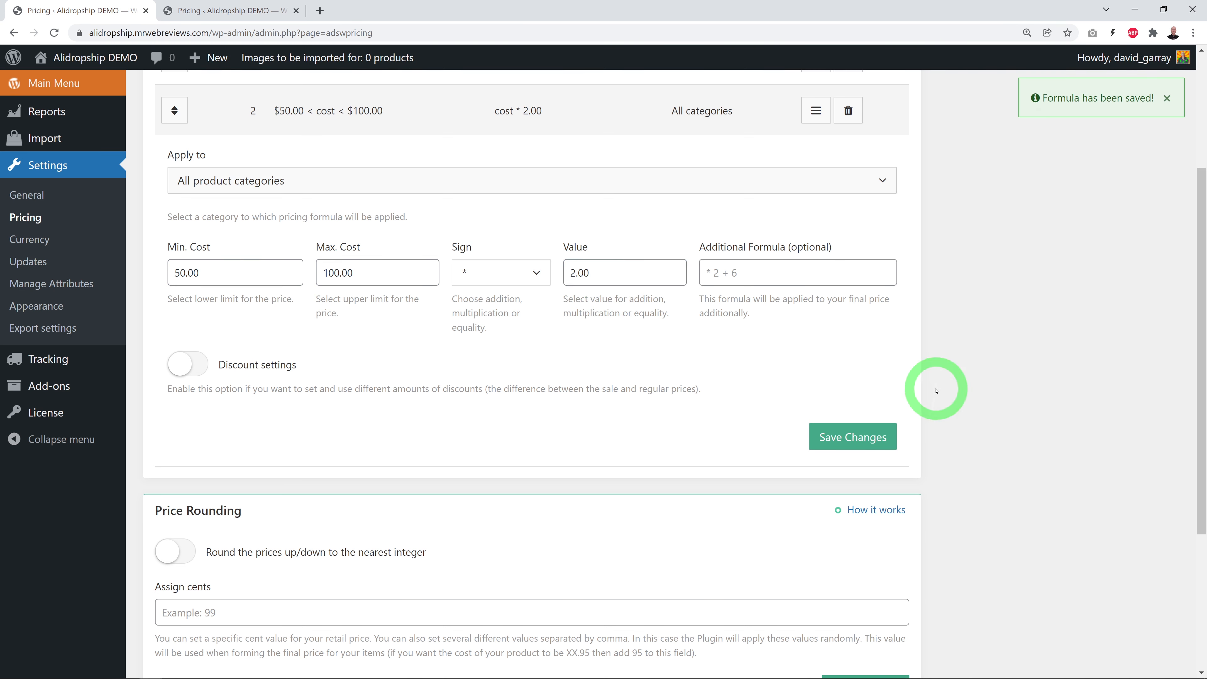
scroll(938, 391, "up", 3)
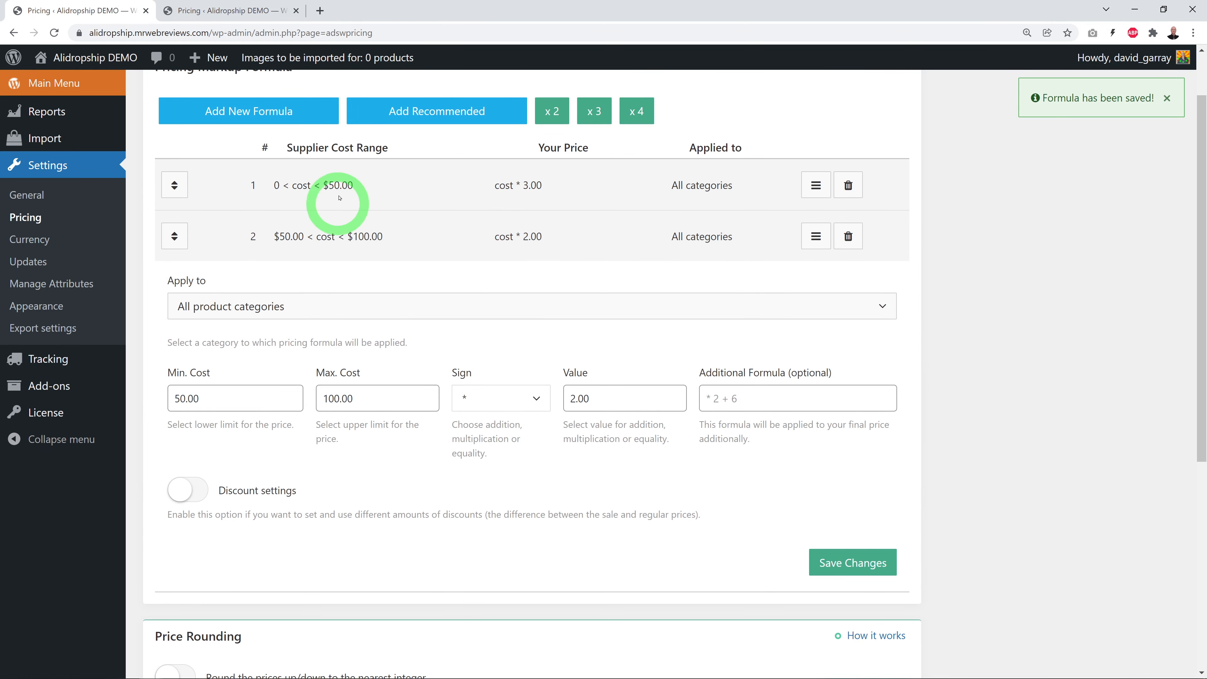
Add and save a third rule multiplying costs from $100 to $10000000 by 1.50, then return to product import
left_click(259, 111)
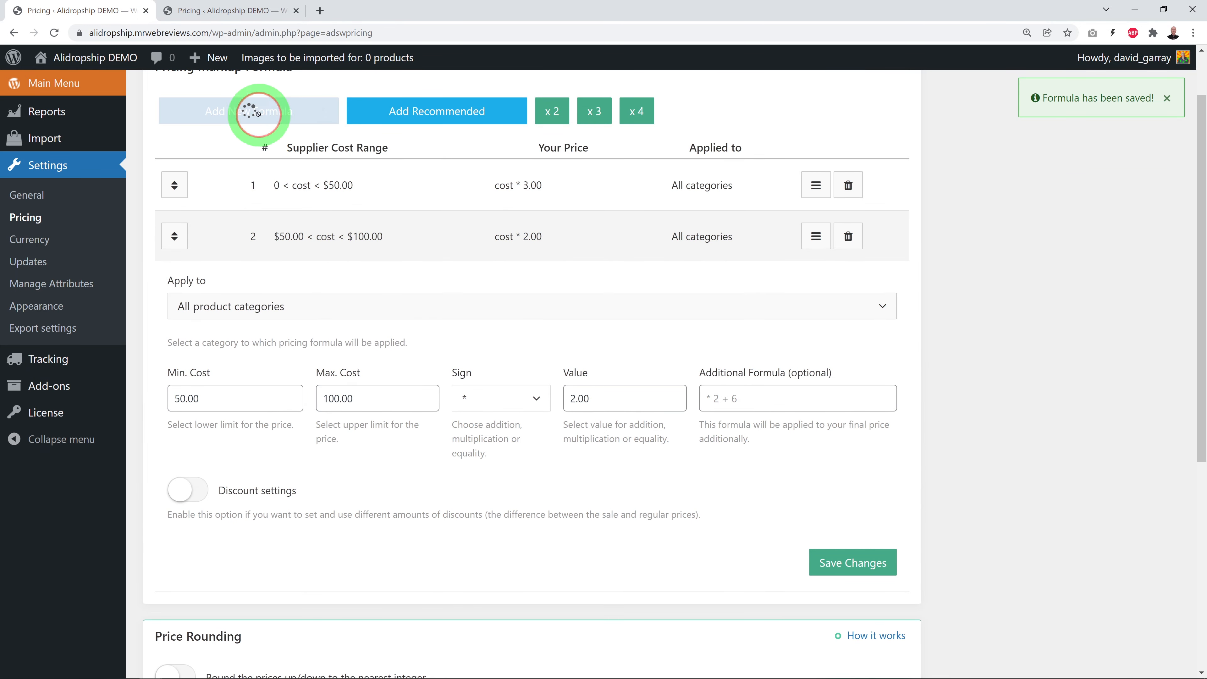
left_click(247, 284)
type("1")
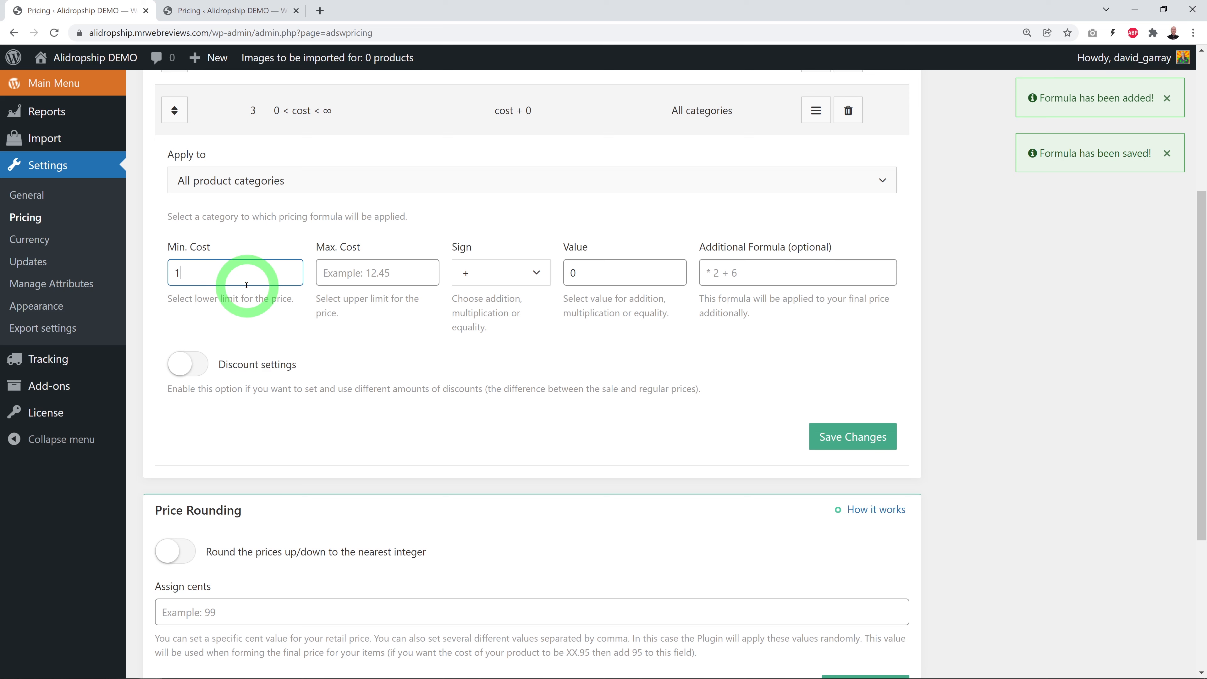
type("00")
left_click(369, 276)
left_click(382, 395)
type("1")
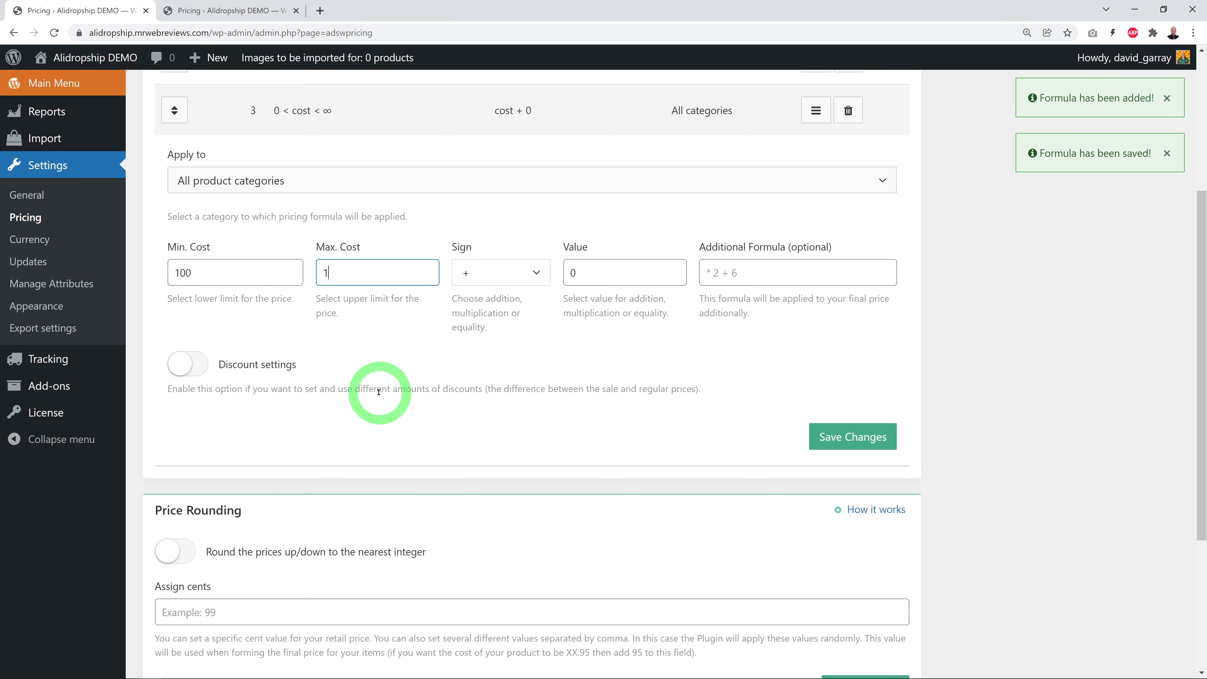
type("0000000")
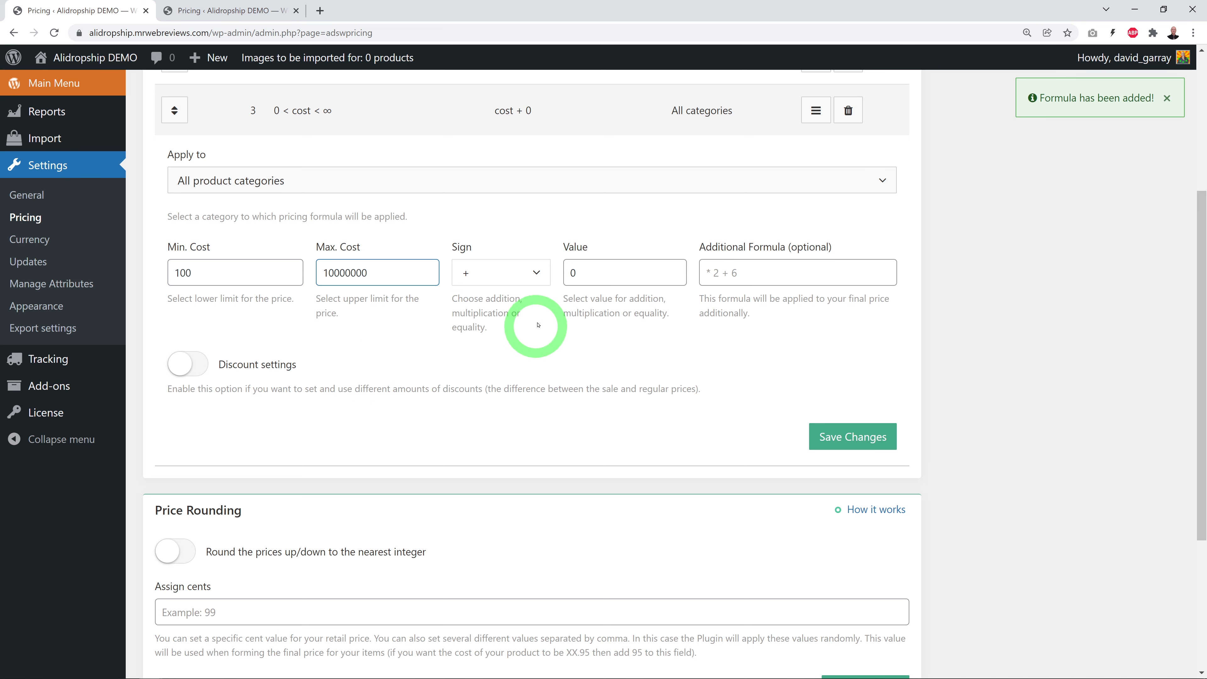
left_click(537, 272)
left_click(511, 323)
double_click(597, 281)
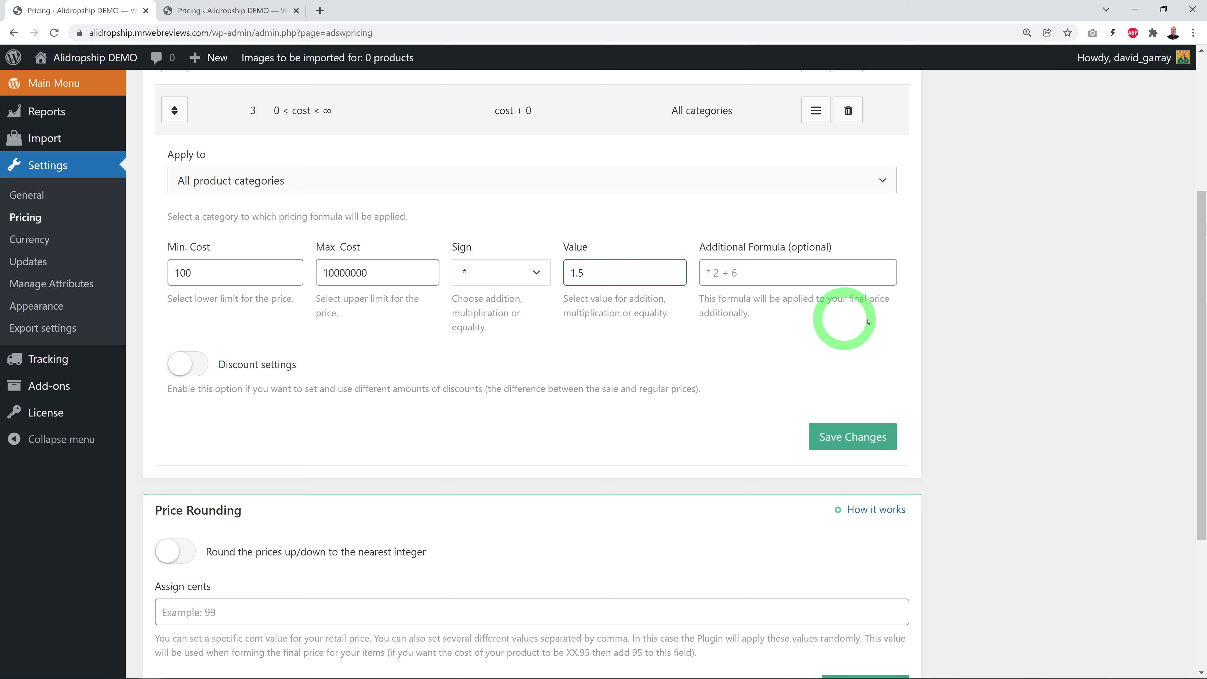
left_click(858, 433)
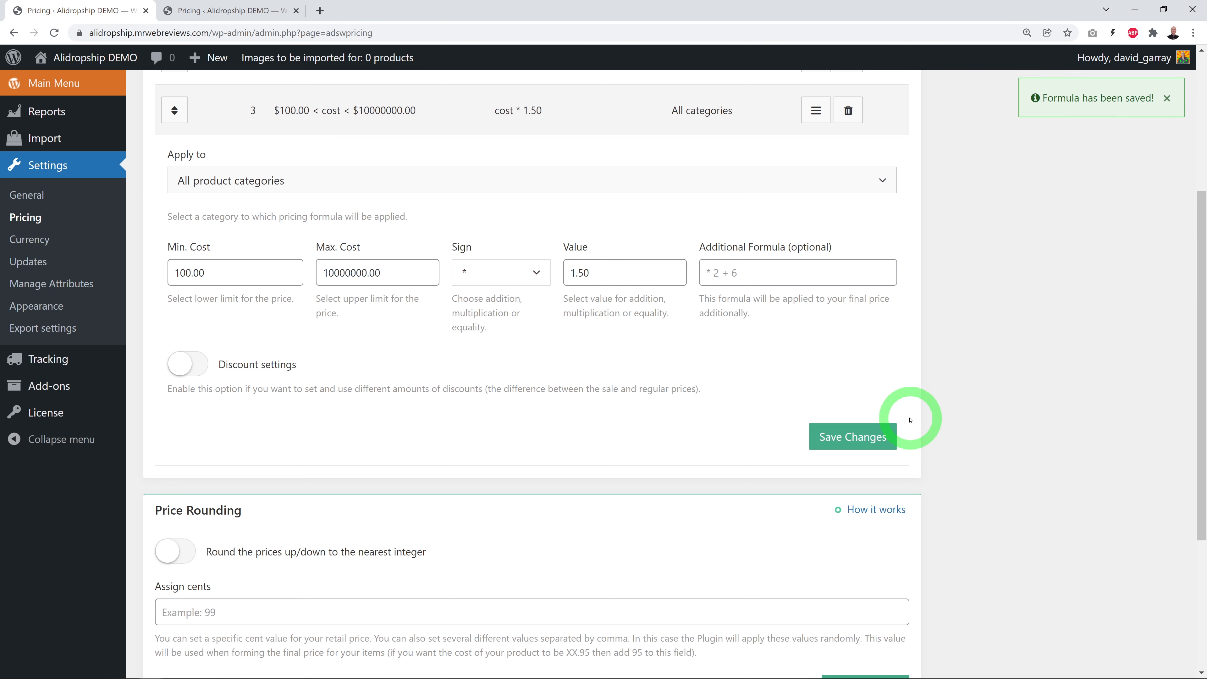
scroll(908, 418, "up", 5)
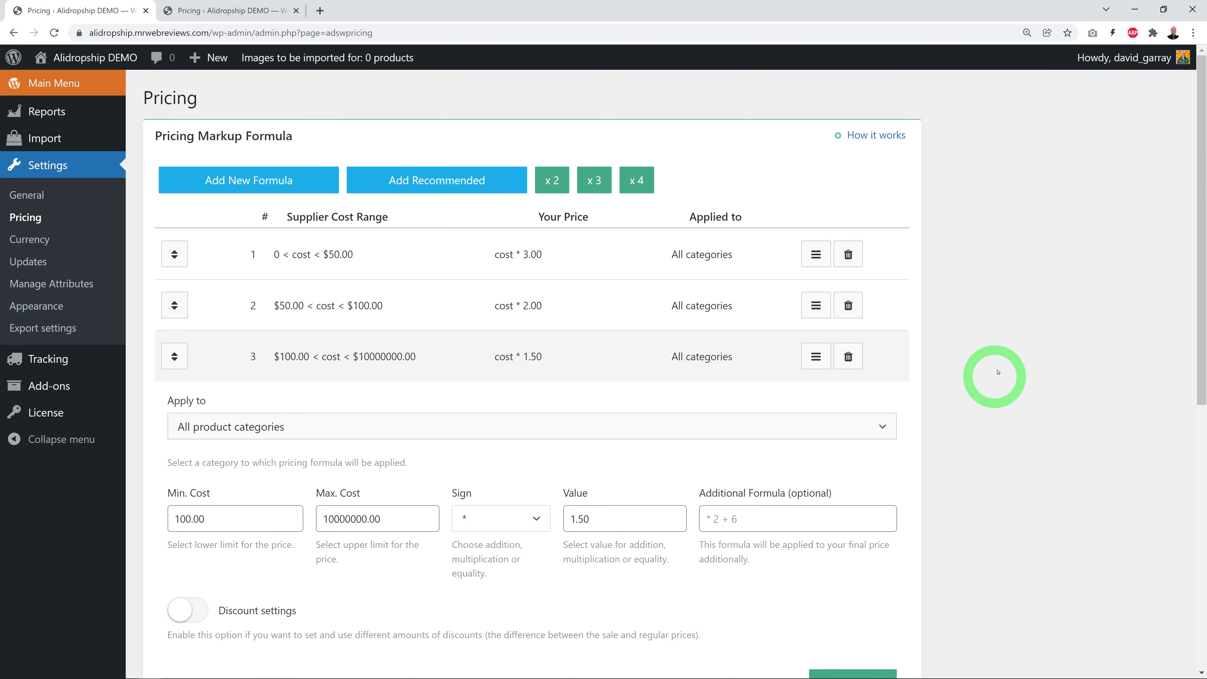
left_click(46, 141)
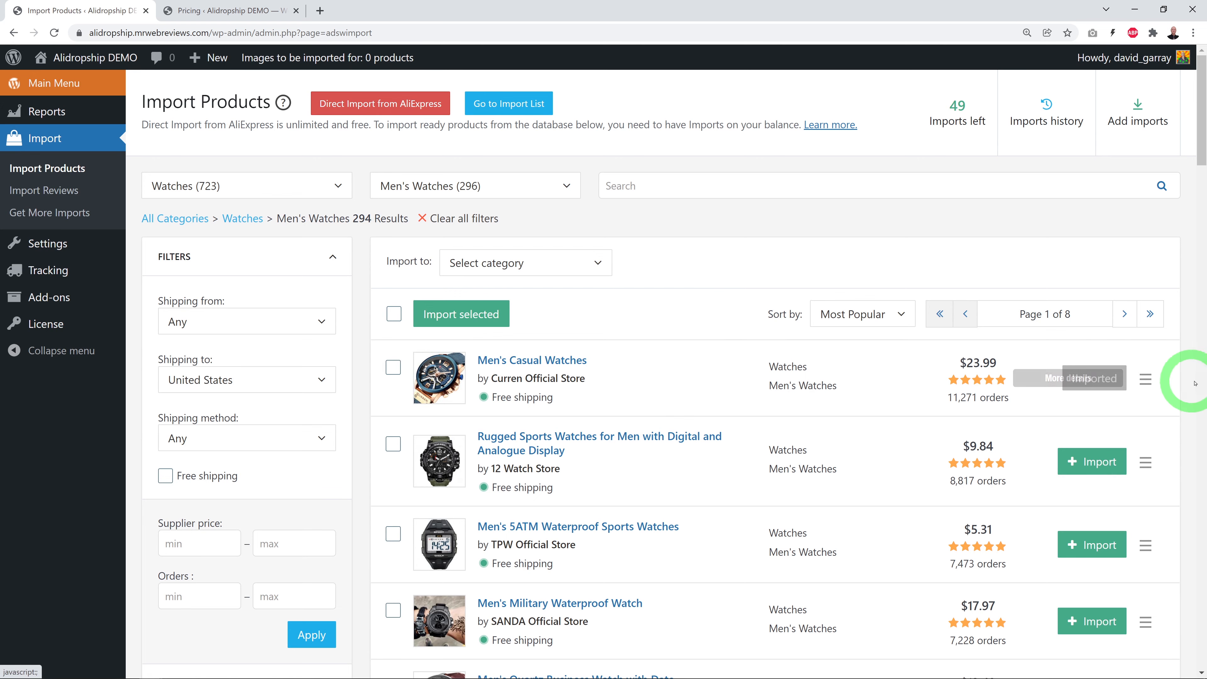
Find Men's Classic Quartz Waterproof Watches ($18.89) and review its full details
scroll(1194, 383, "down", 5)
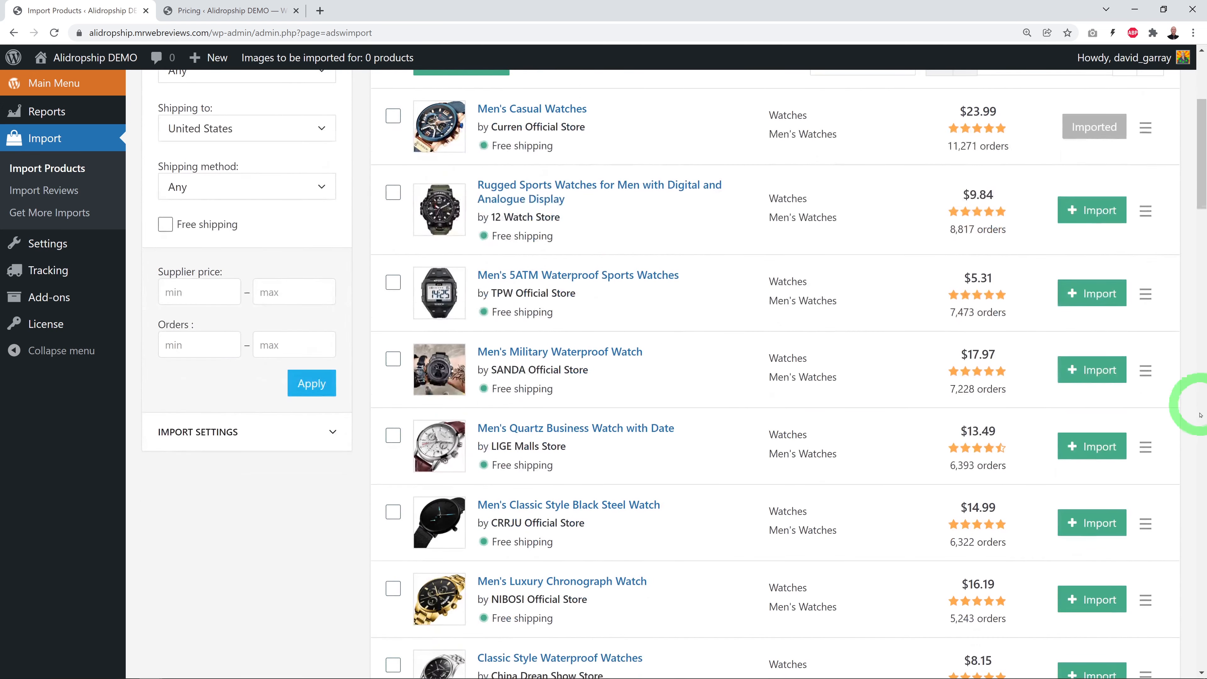
scroll(1200, 414, "down", 6)
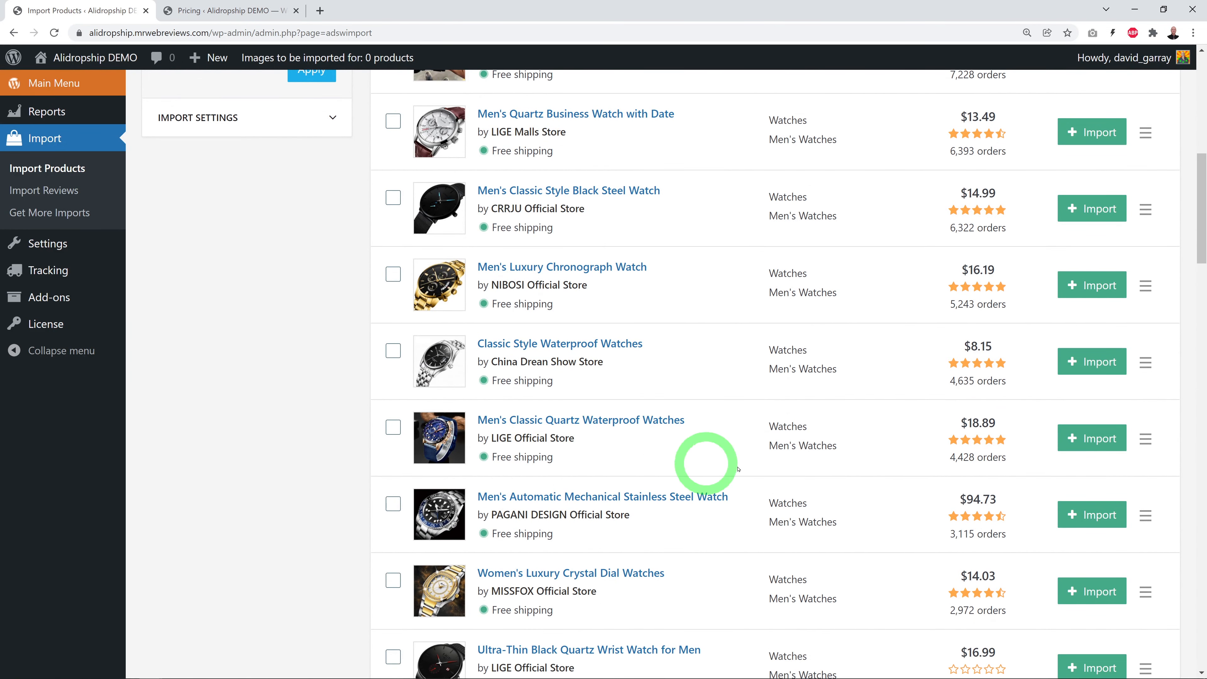
scroll(1144, 453, "down", 4)
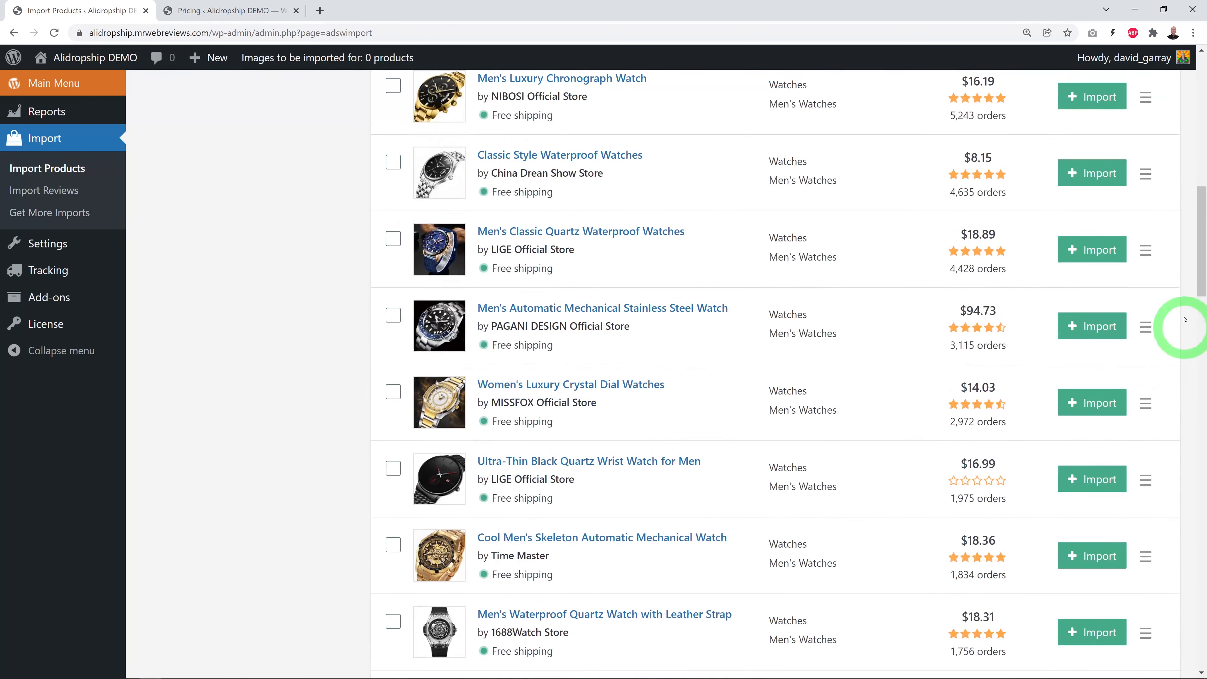
left_click(1145, 251)
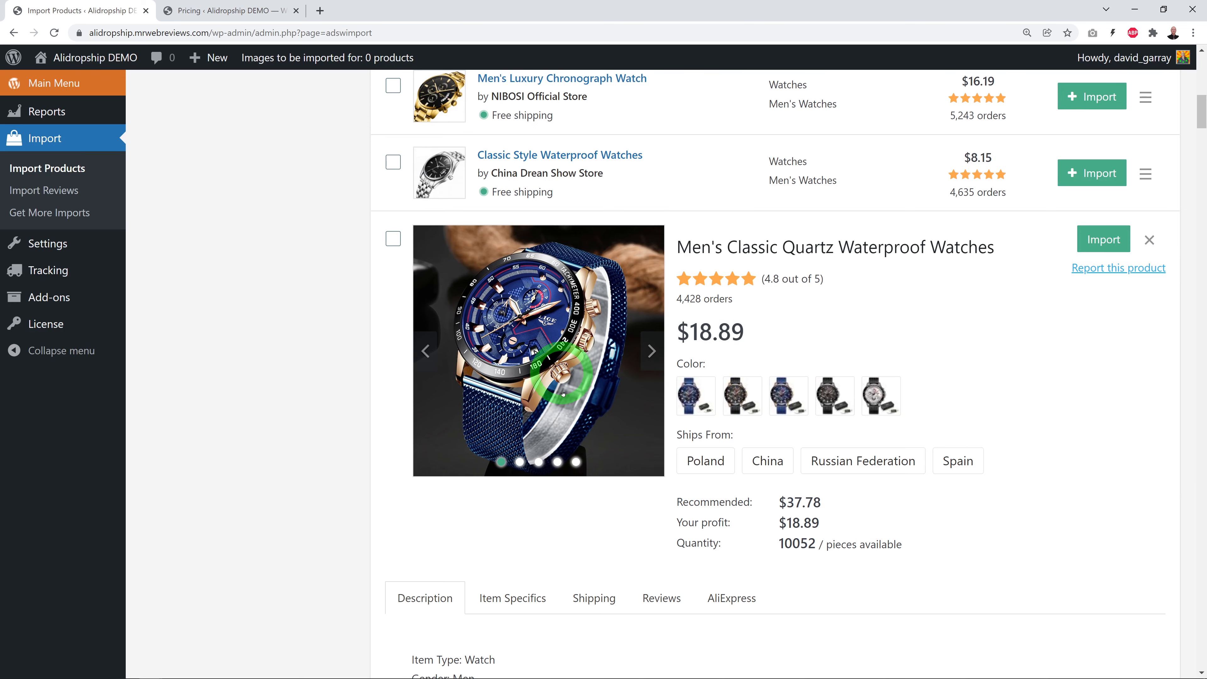
scroll(959, 410, "down", 12)
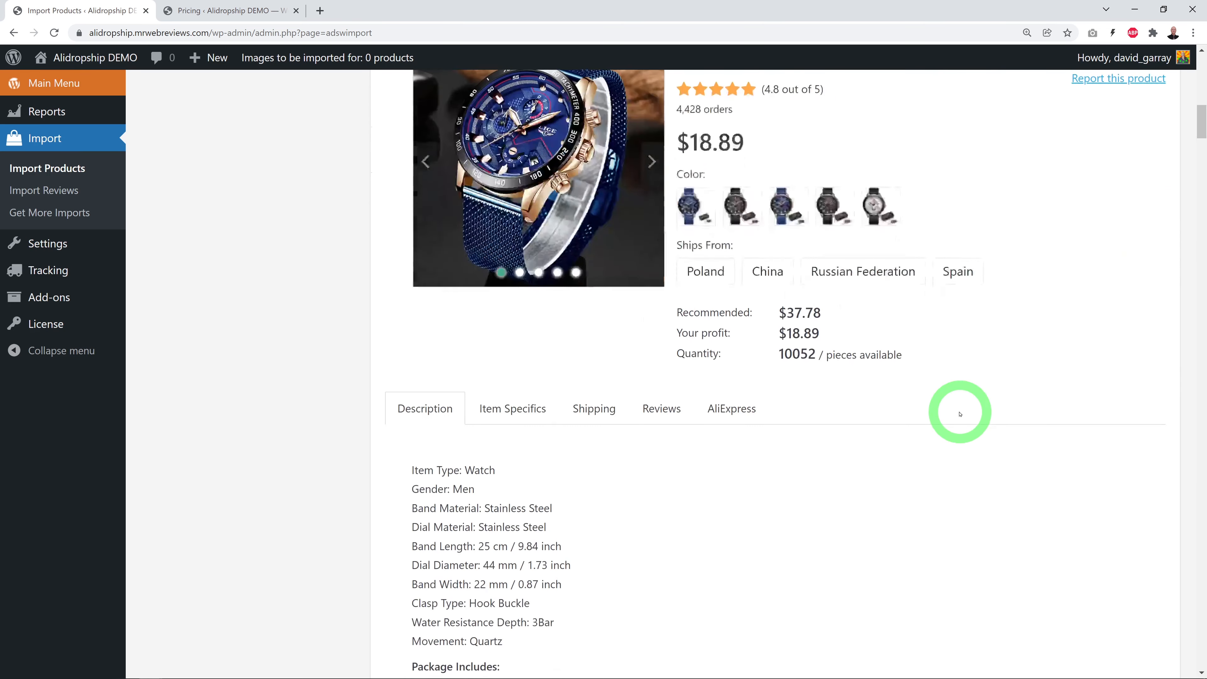
scroll(959, 425, "up", 10)
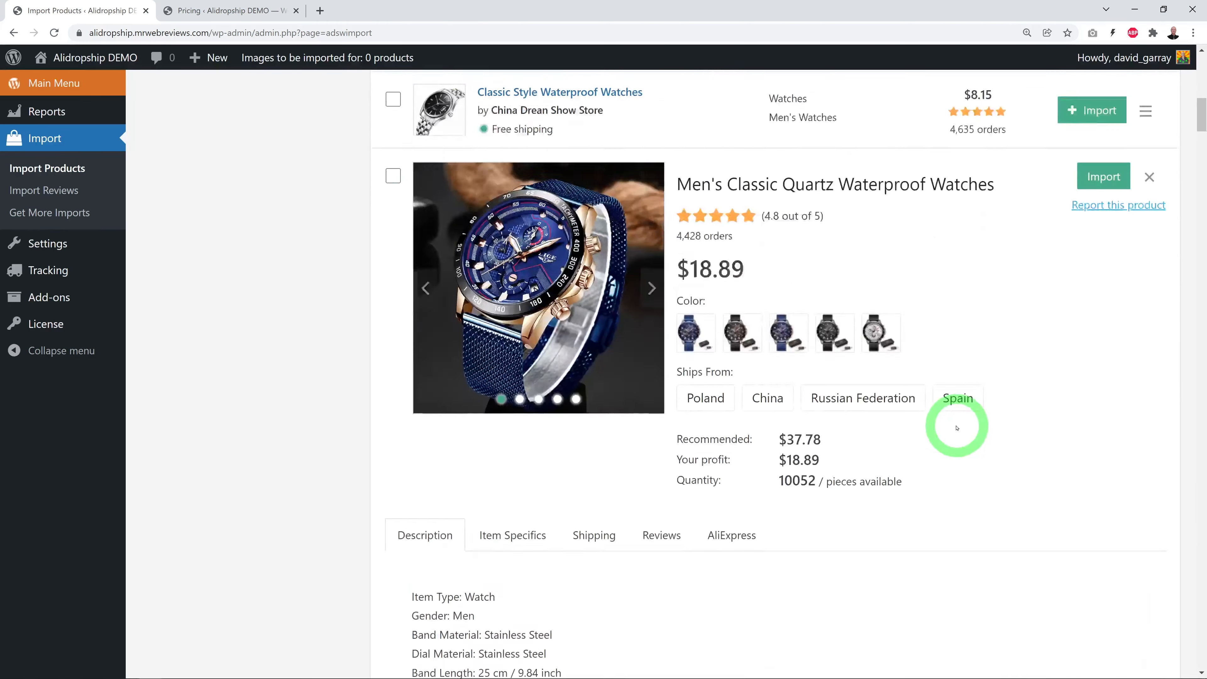
Import Men's Classic Quartz Waterproof Watches into the store and view the shop page
left_click(1148, 370)
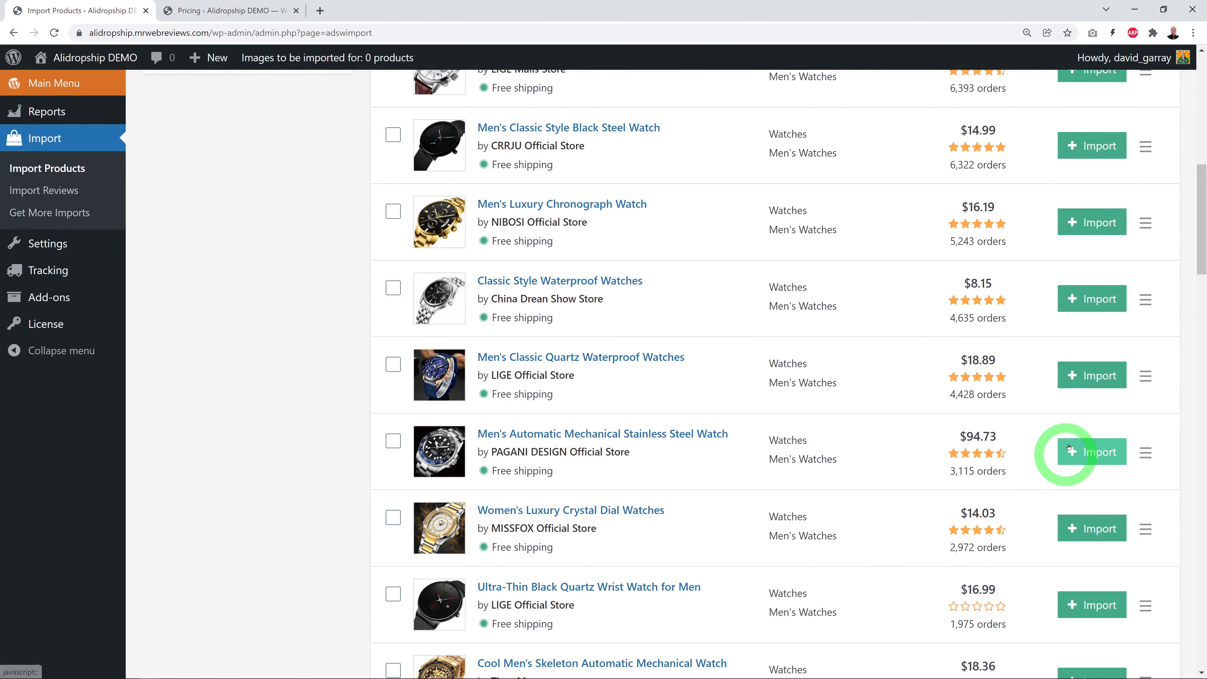
left_click(1087, 376)
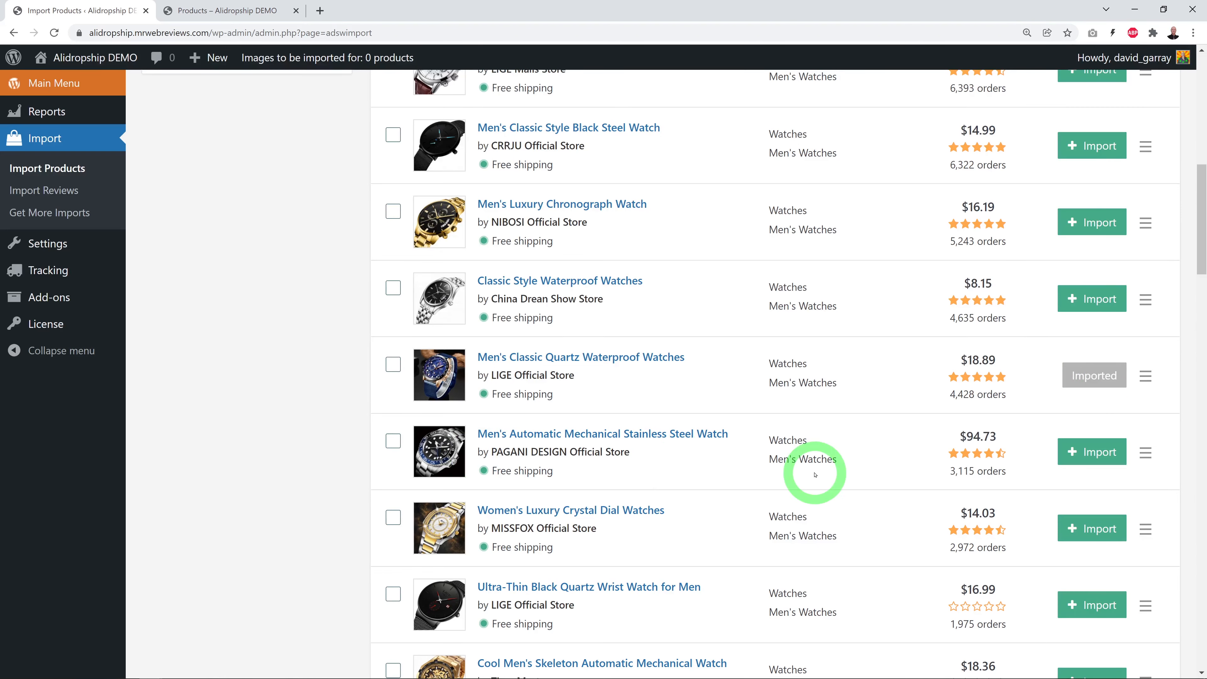
left_click(190, 10)
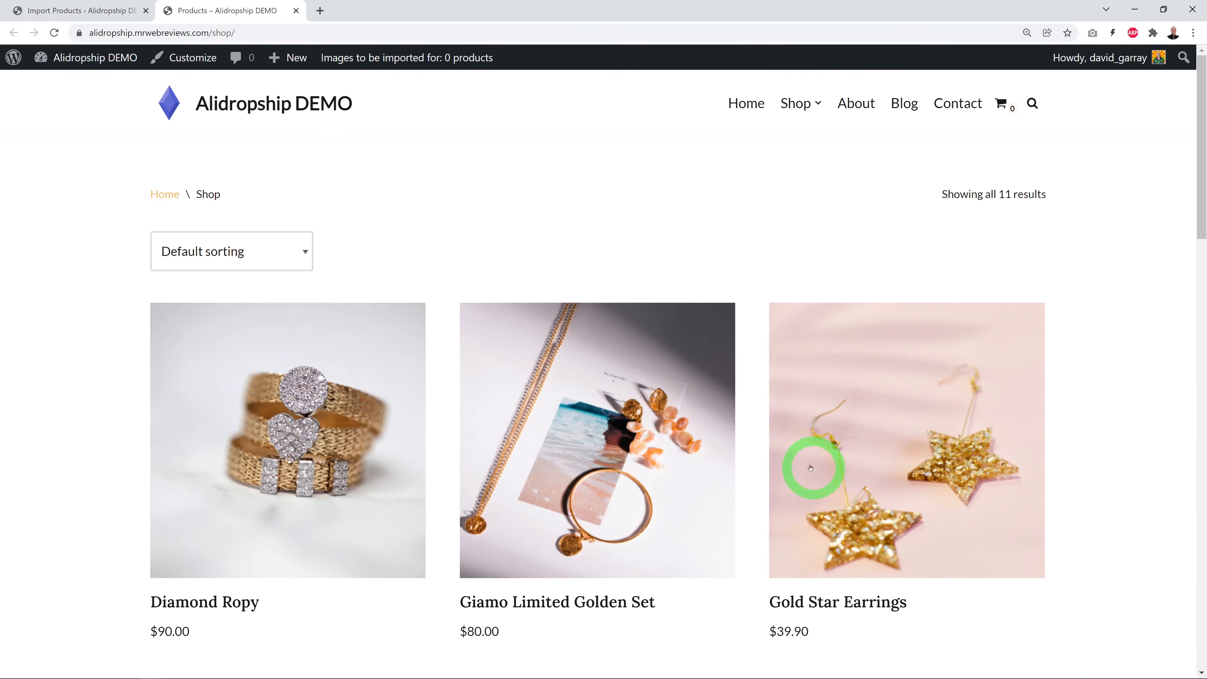
Confirm the shop lists the watch at $56.67, three times its $18.89 cost, ending on Import Products
scroll(783, 456, "down", 4)
scroll(783, 455, "down", 15)
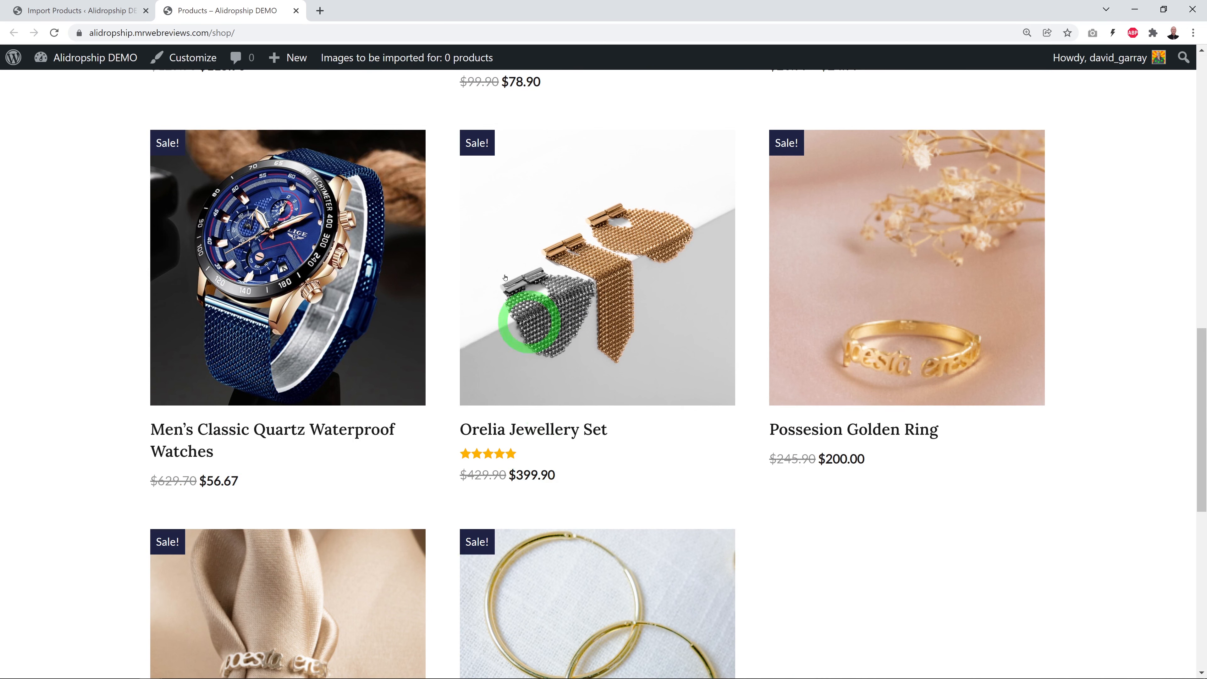
left_click(109, 24)
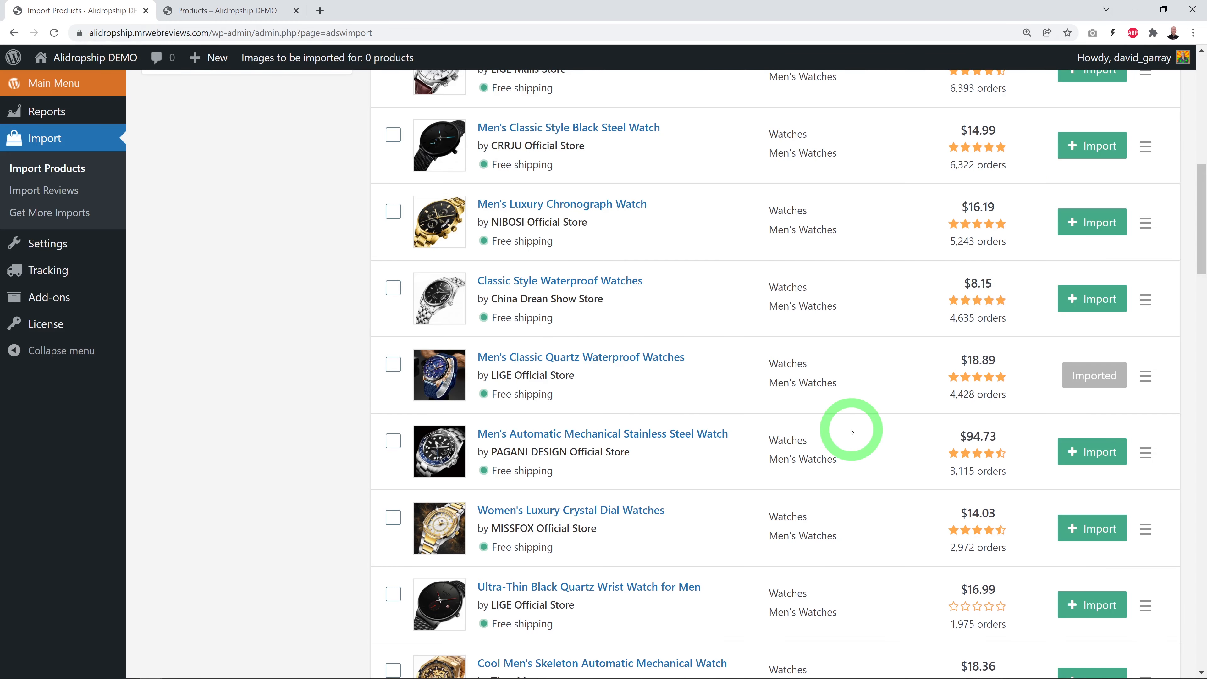
mouse_move(989, 372)
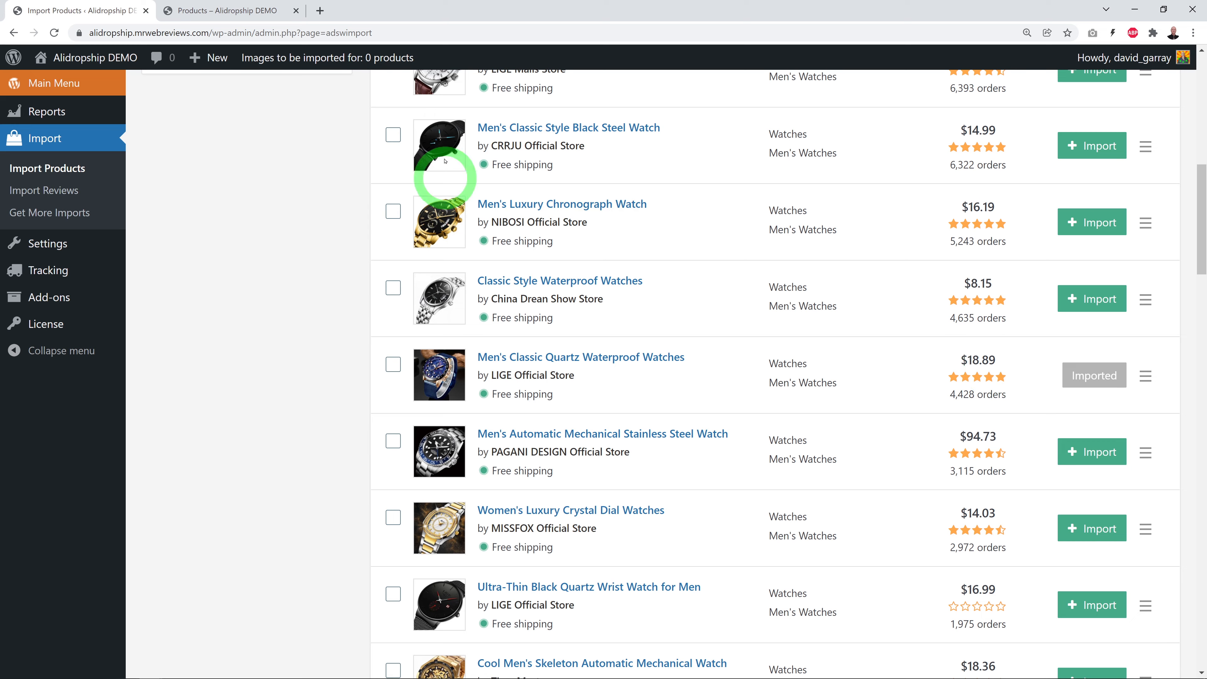
left_click(229, 10)
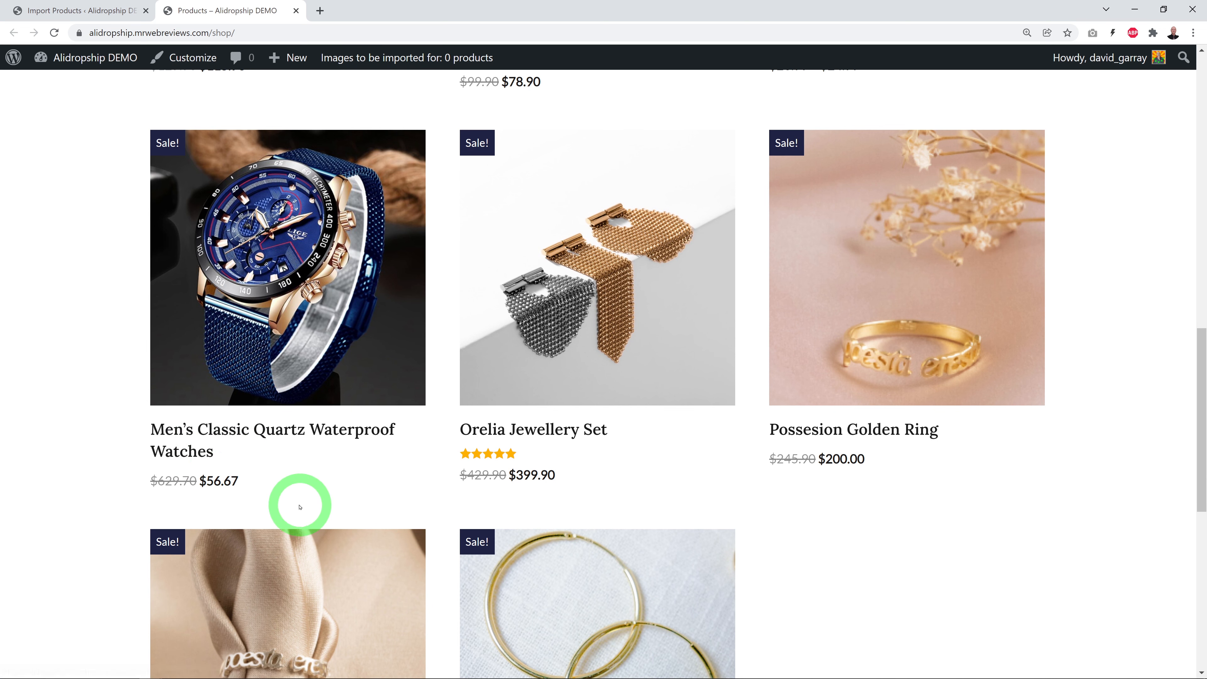
left_click(98, 12)
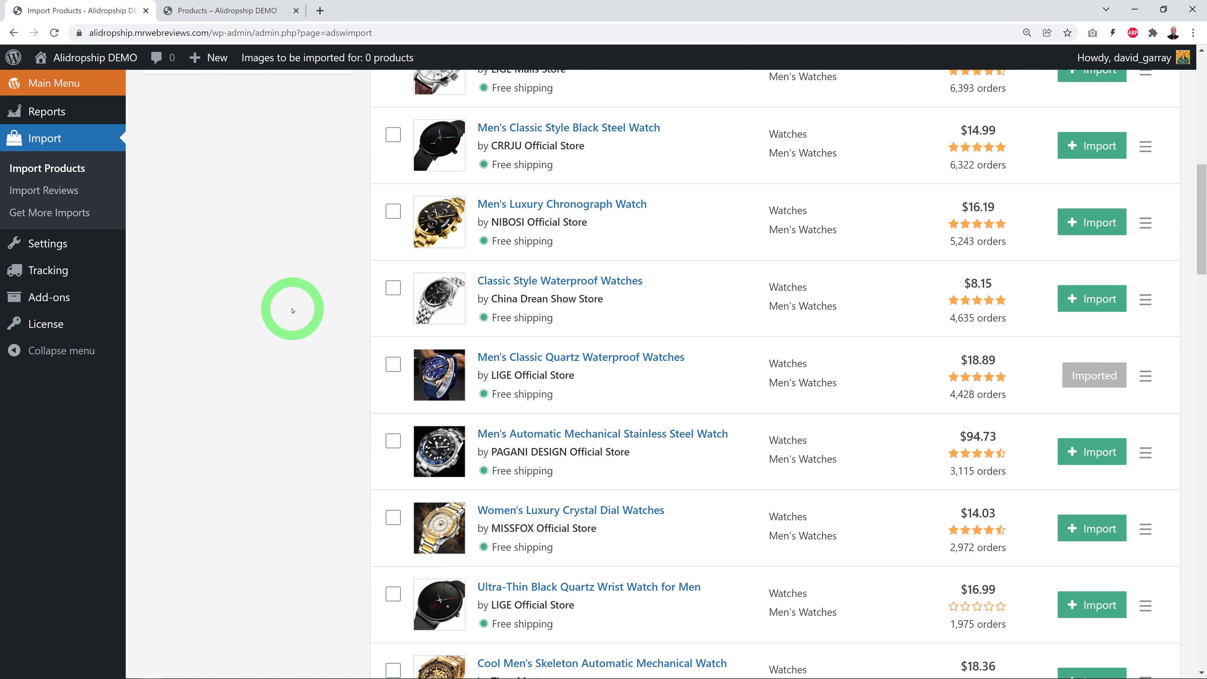
Turn on price rounding to the nearest integer in Pricing settings and save it
mouse_move(52, 243)
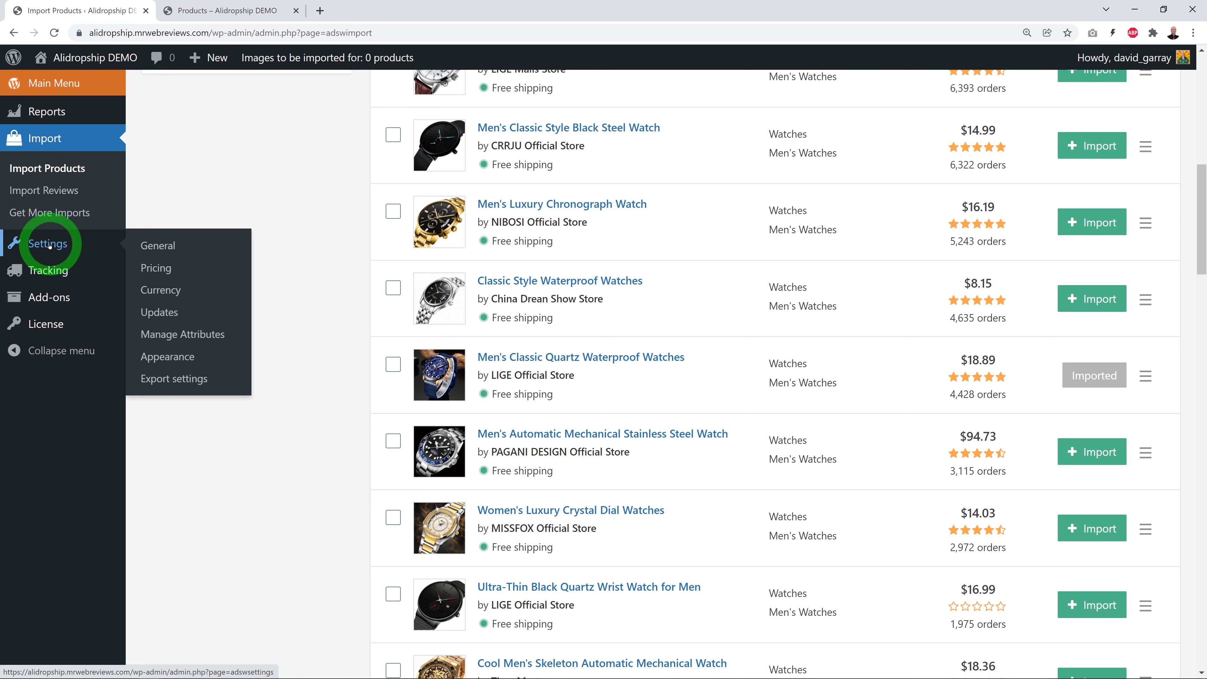
left_click(151, 276)
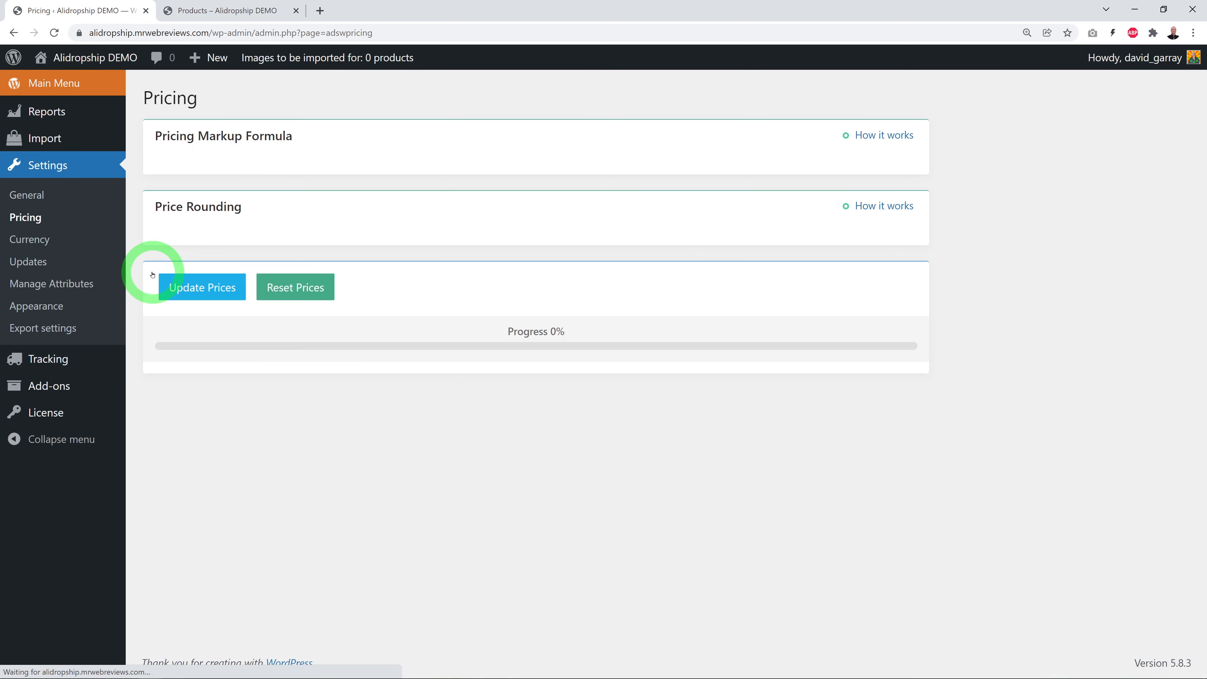
scroll(474, 372, "down", 2)
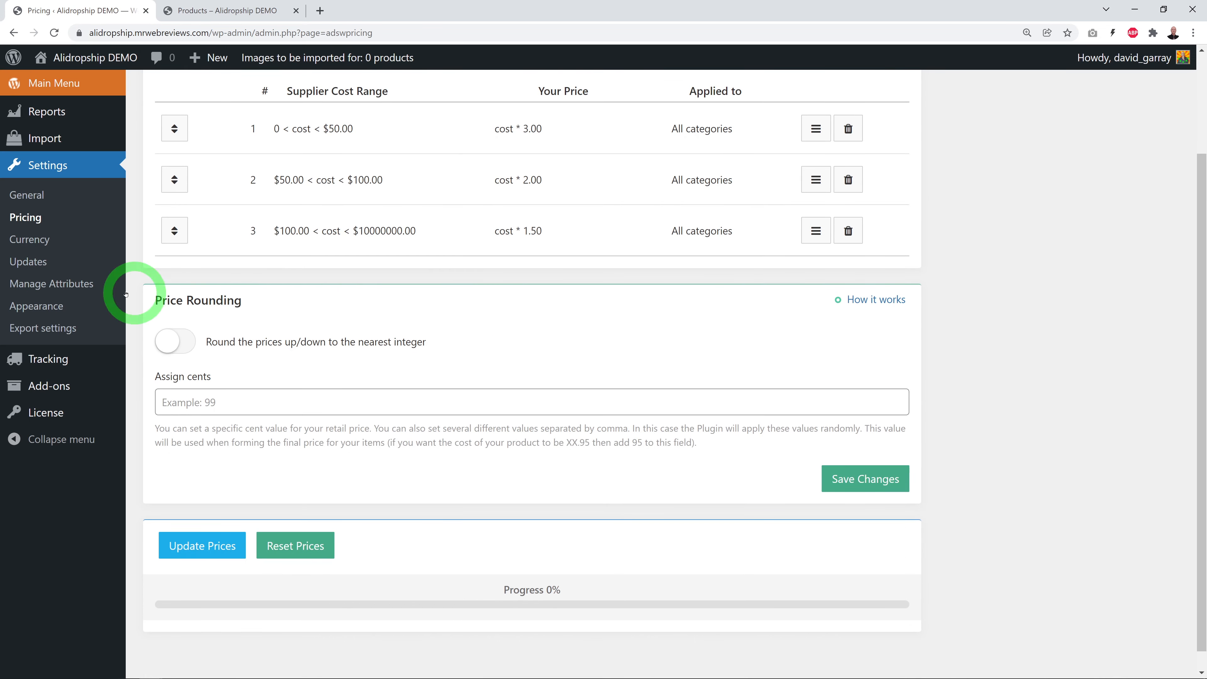
left_click(173, 341)
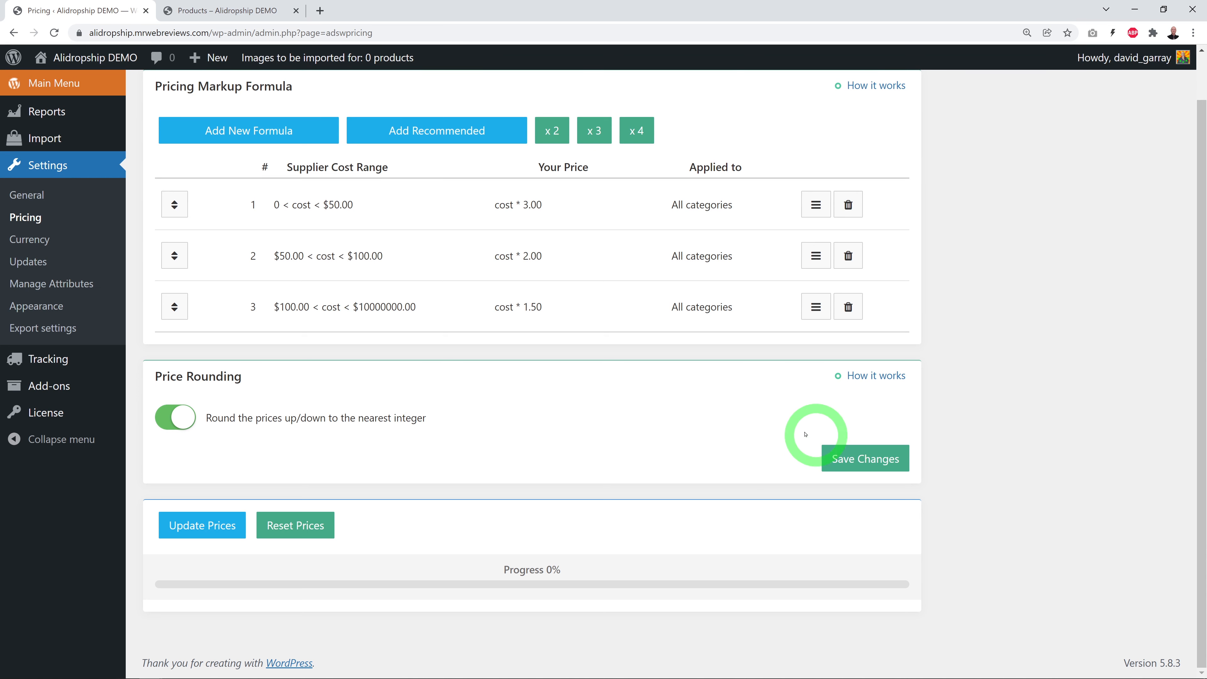
left_click(860, 462)
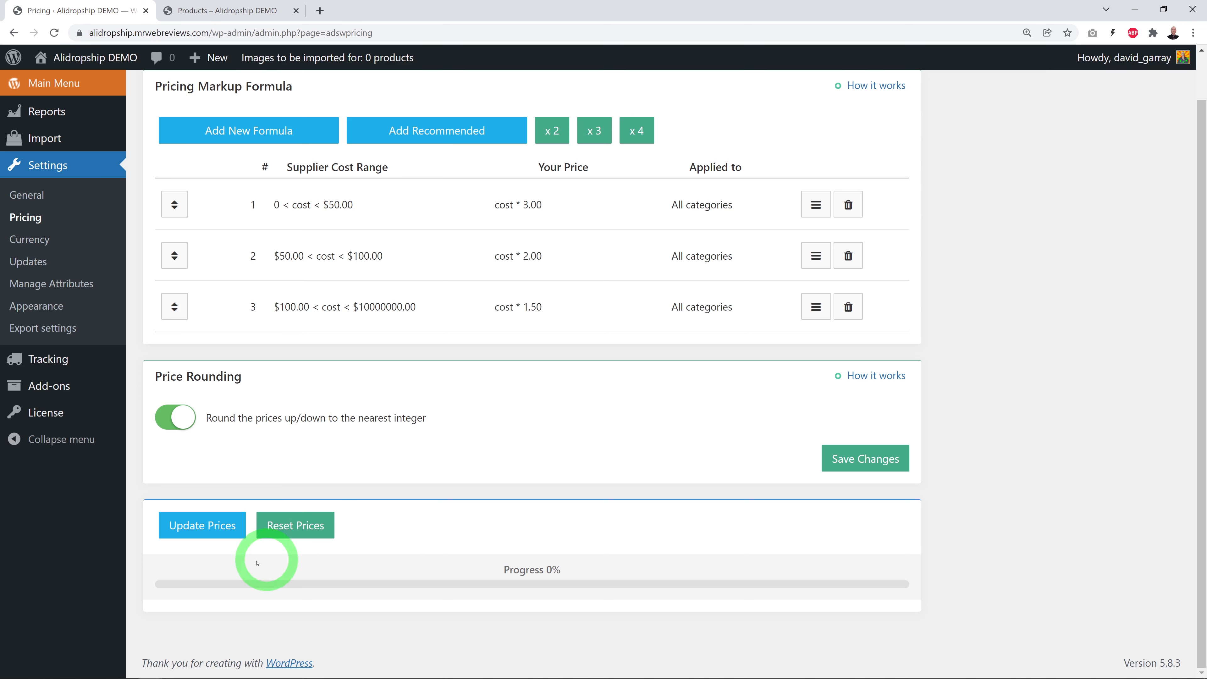
Recalculate all product prices to 100% and go back to the shop listing
left_click(199, 526)
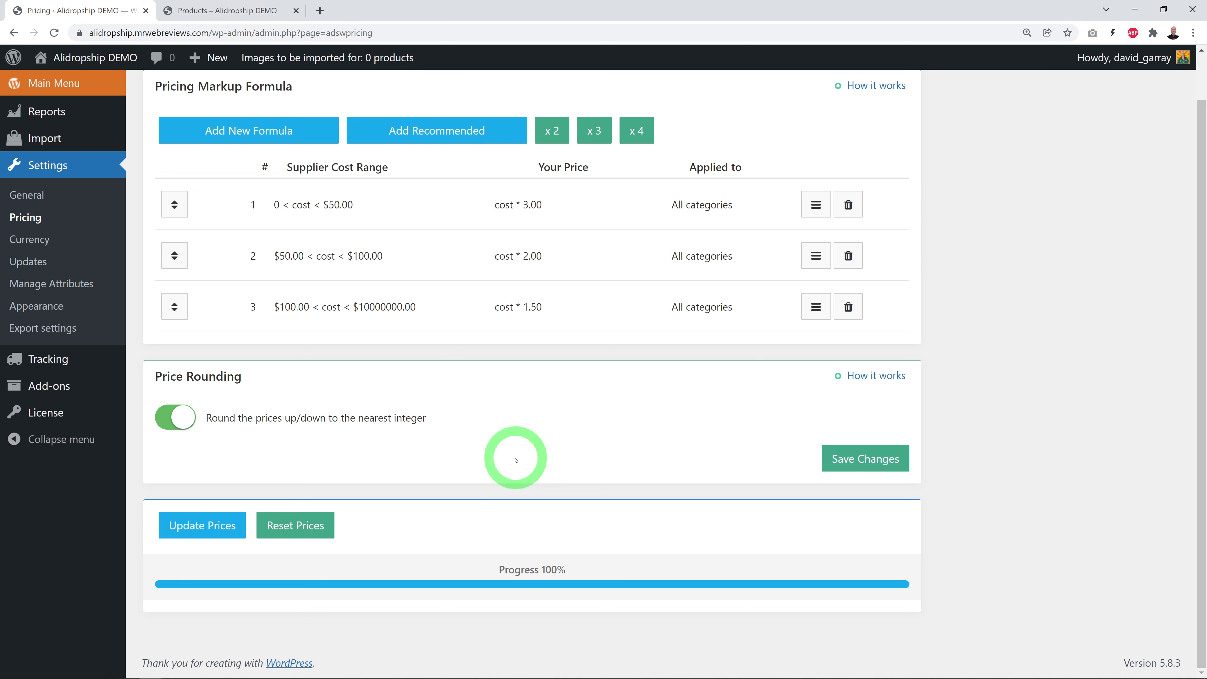
scroll(519, 532, "up", 1)
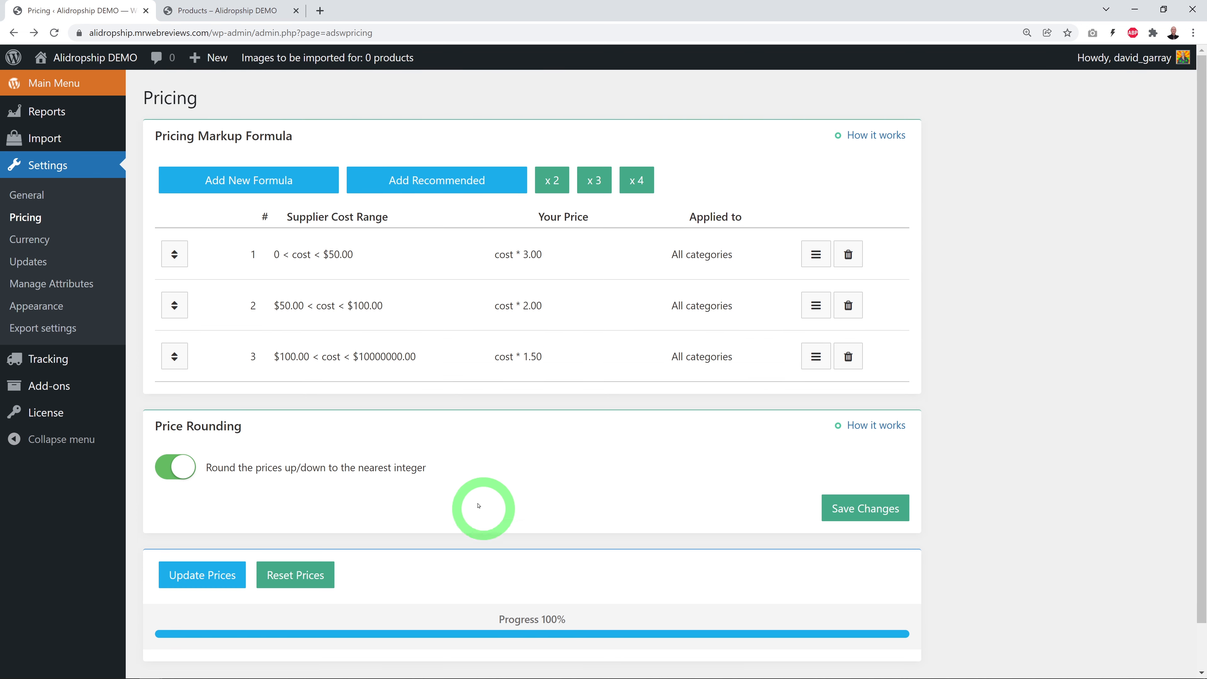
left_click(235, 11)
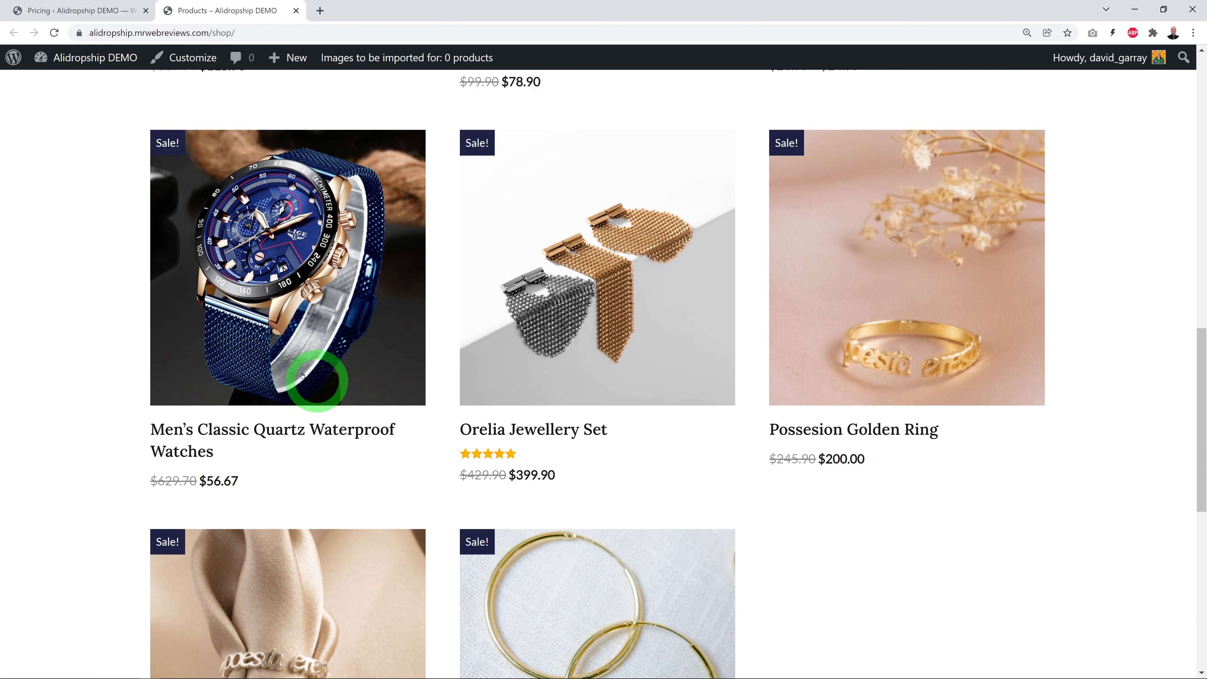
Check the quartz watch now shows a rounded $57.00, then return to the admin tab
left_click(178, 360)
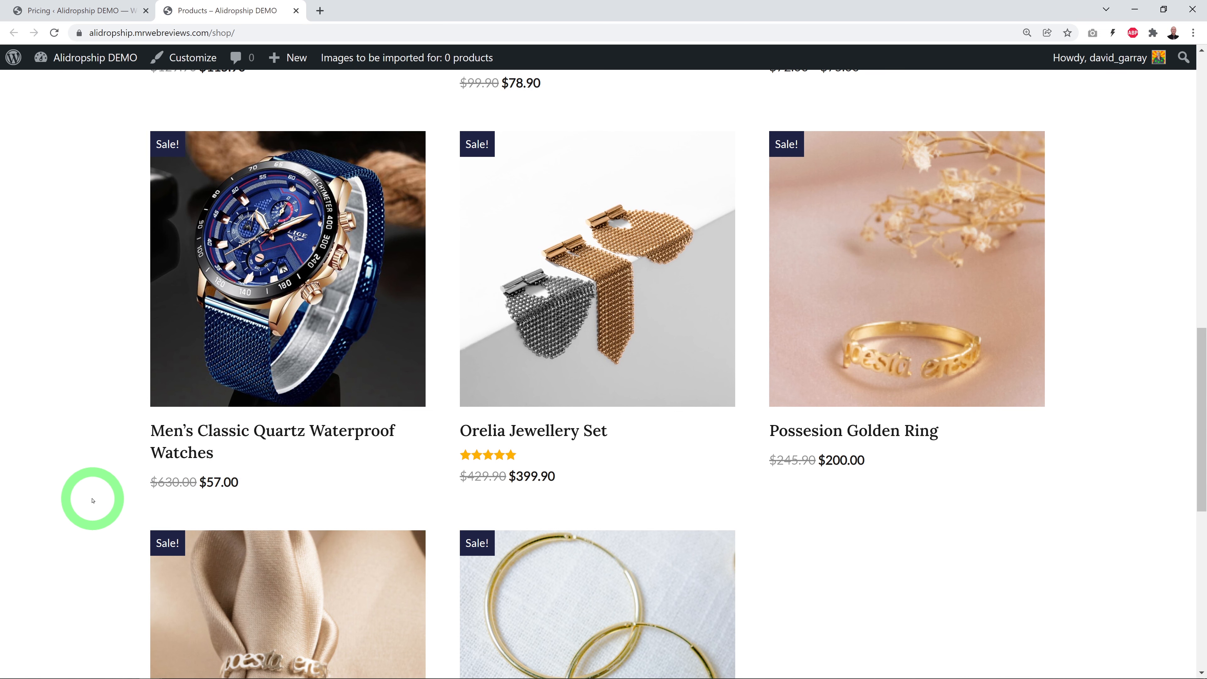
left_click(90, 10)
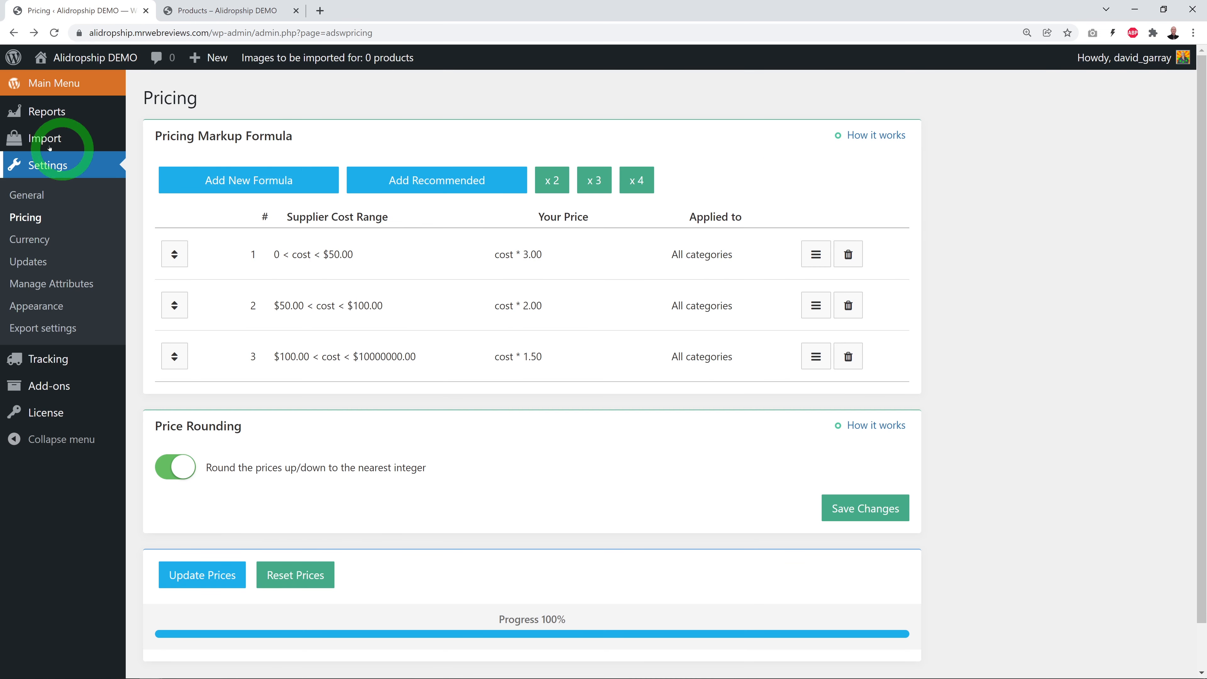
Filter the Men's Watches import catalogue to United States origin with free shipping, leaving 6 results
mouse_move(90, 143)
left_click(153, 142)
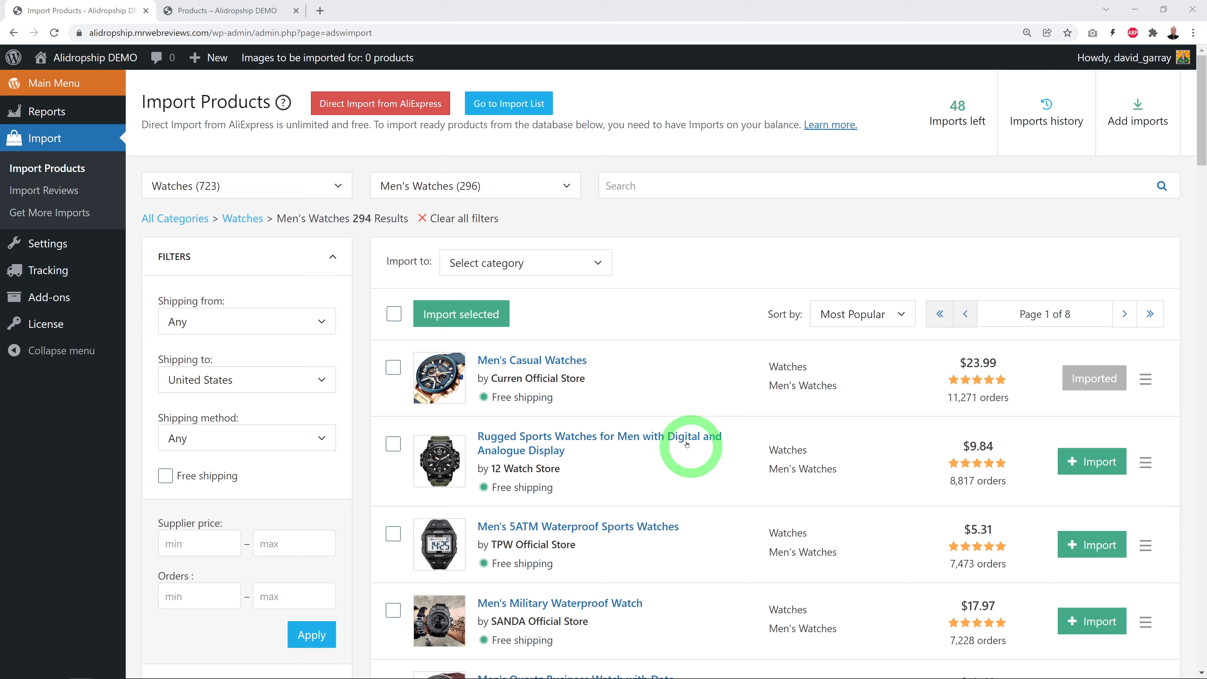
left_click(311, 321)
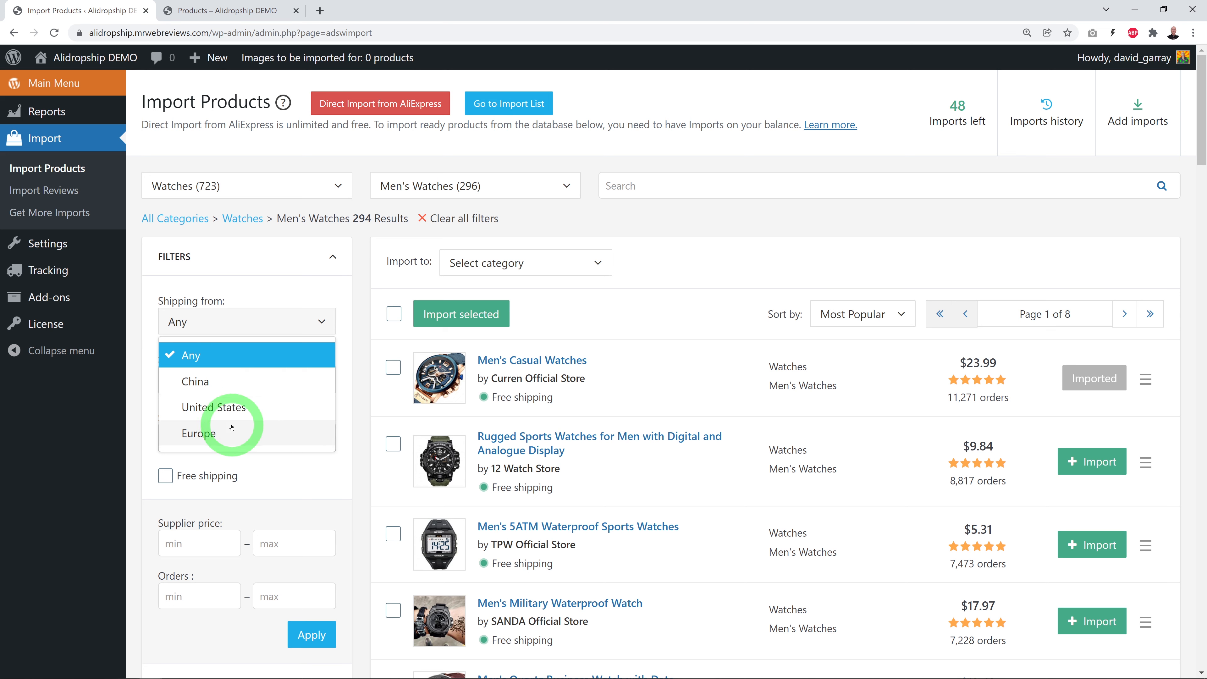
left_click(233, 408)
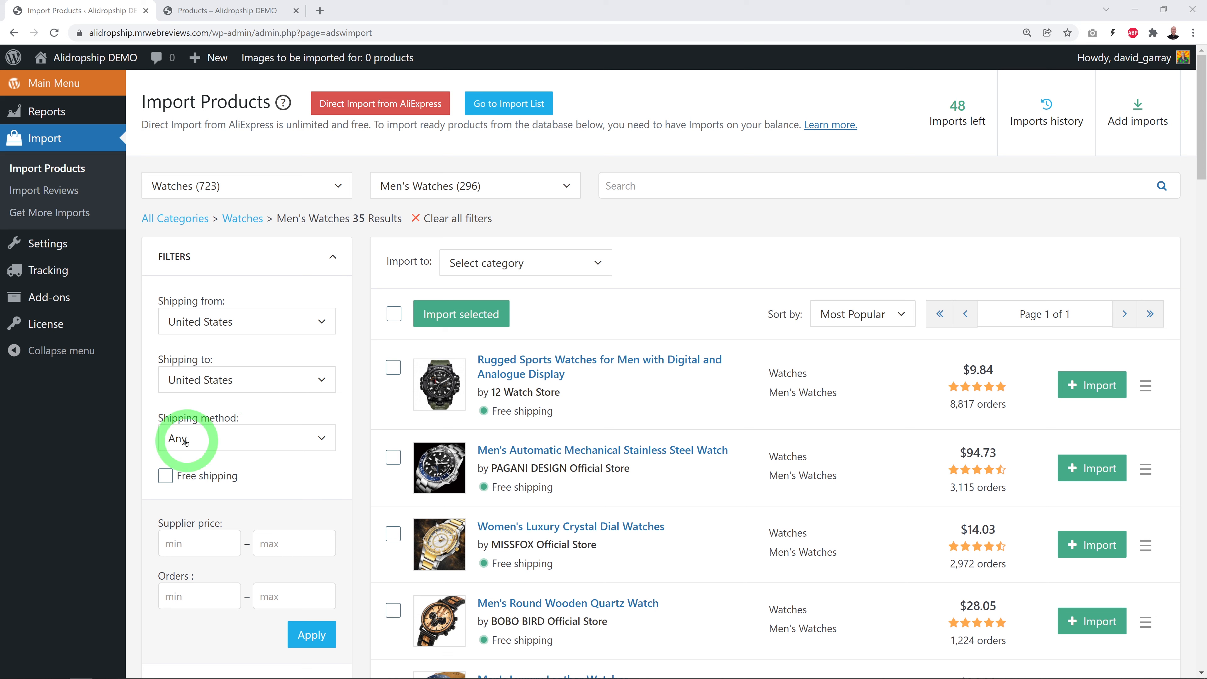
left_click(167, 477)
scroll(361, 498, "down", 5)
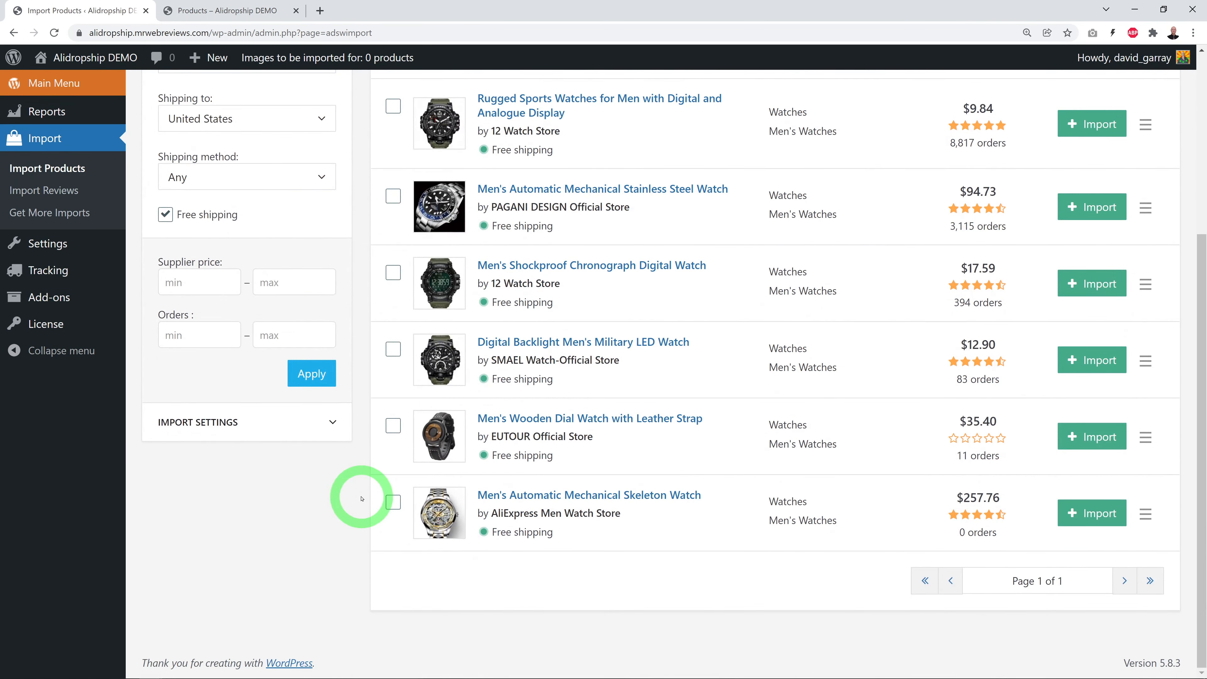
scroll(361, 498, "up", 3)
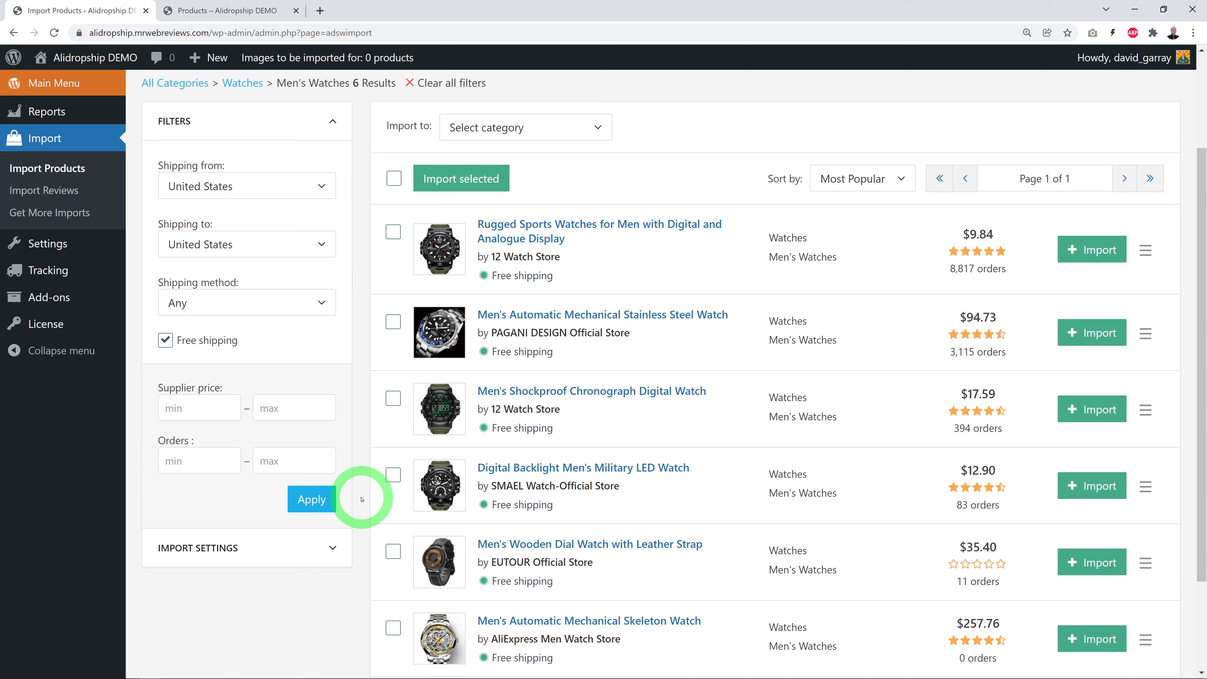
scroll(362, 499, "up", 3)
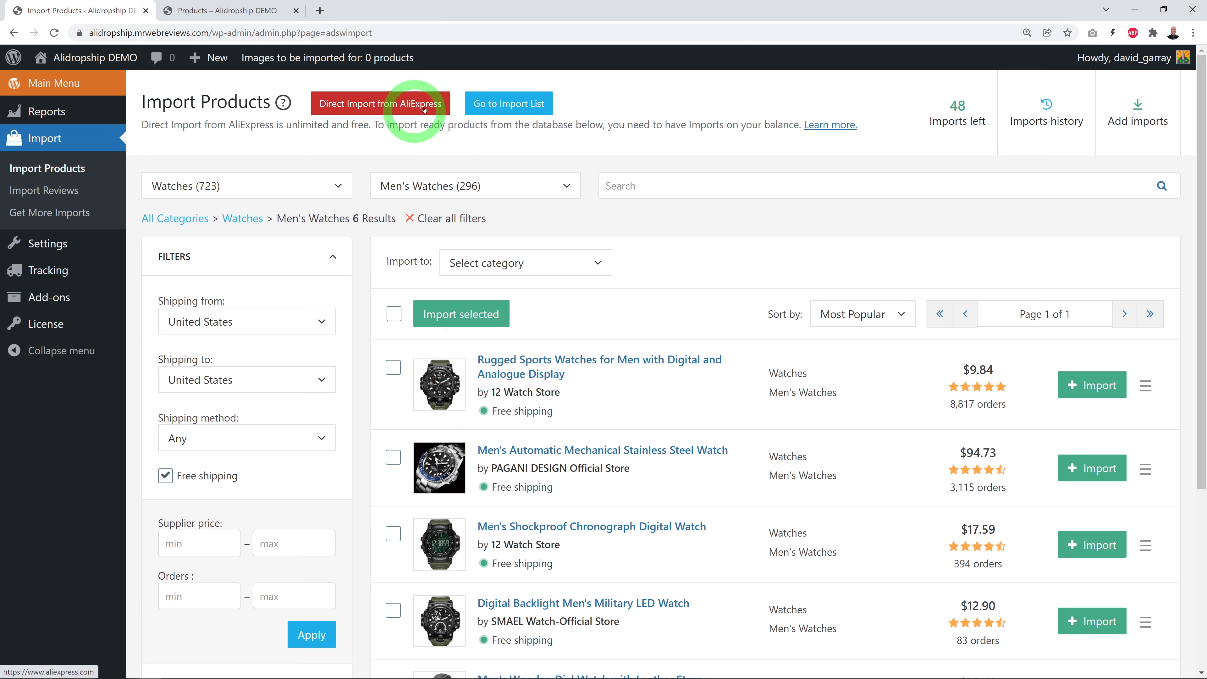
Open AliExpress direct import, delete the extension's old store connection, and copy the store URL
left_click(386, 111)
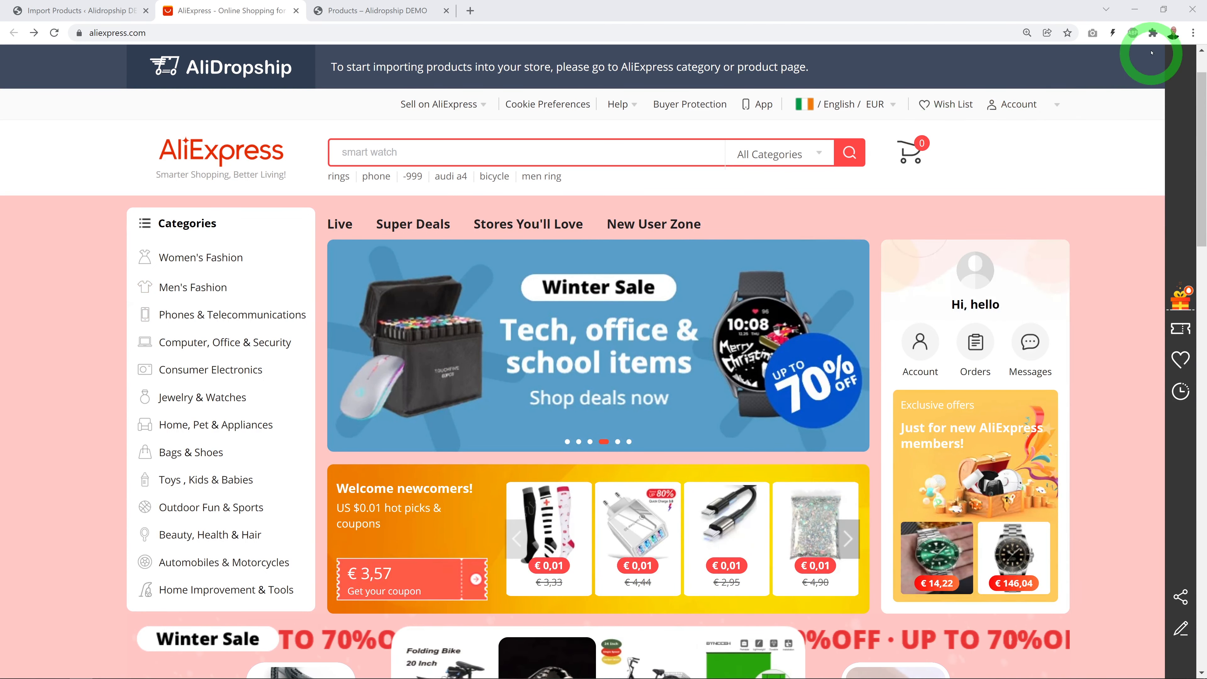
left_click(1153, 32)
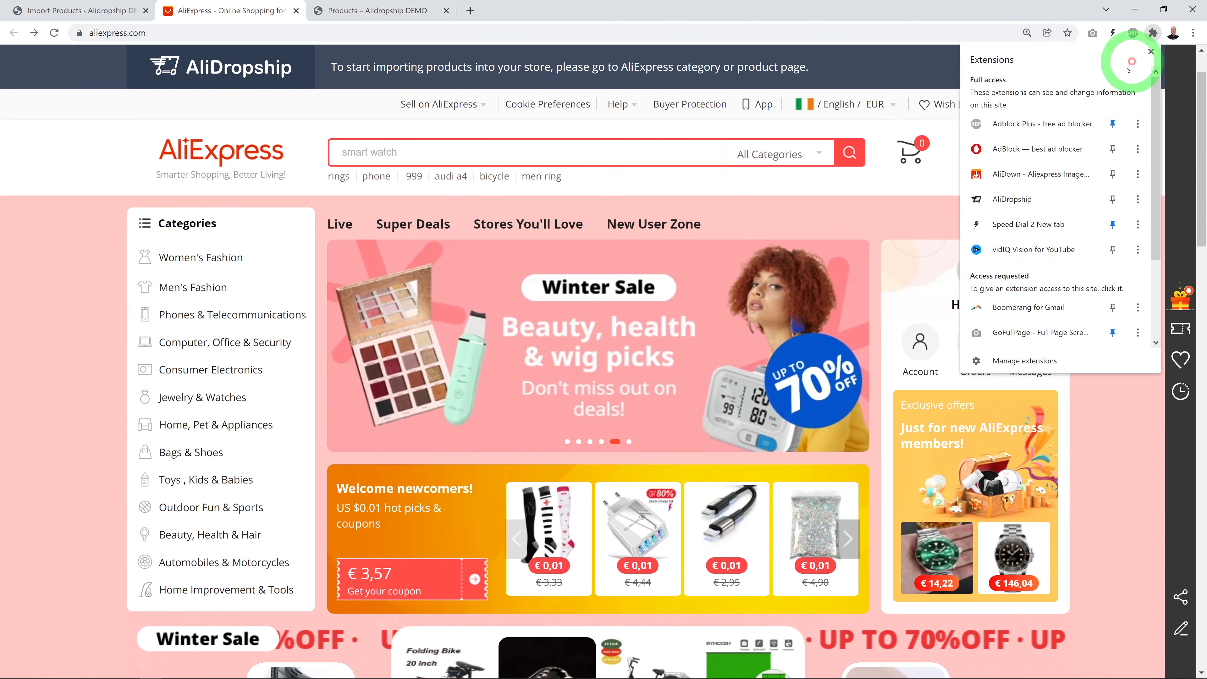
left_click(1040, 204)
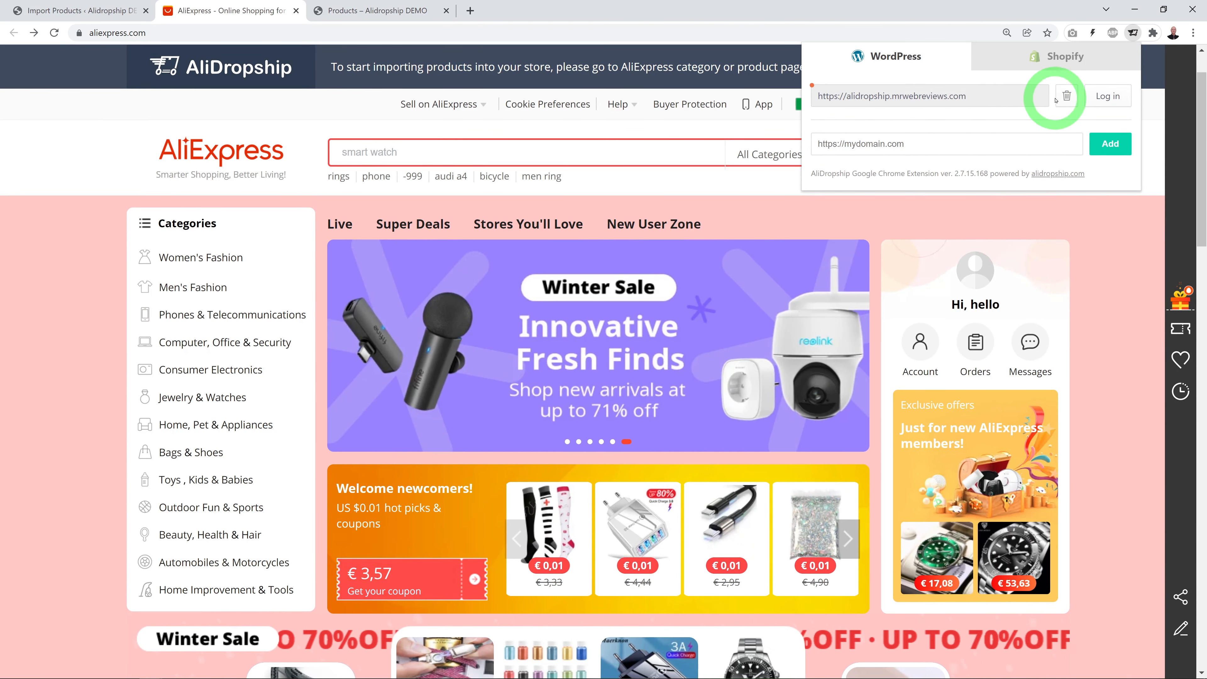
left_click(1066, 96)
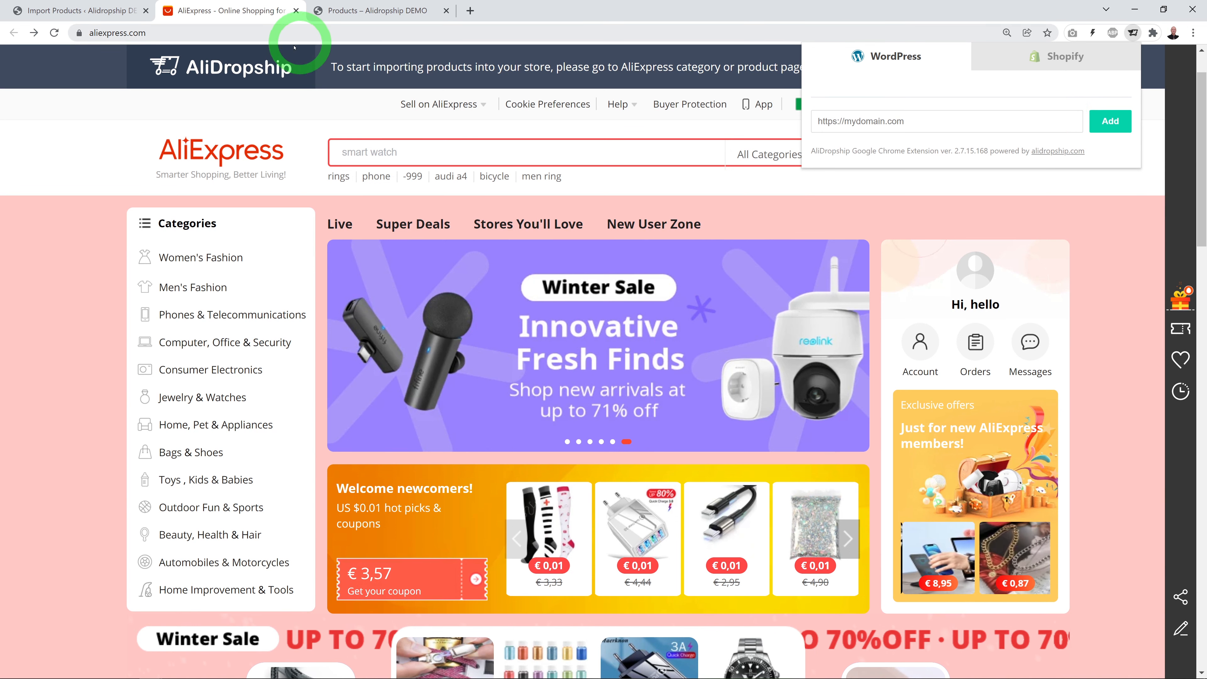
left_click(81, 11)
left_click_drag(90, 32, 55, 34)
key("ctrl+c")
left_click(233, 33)
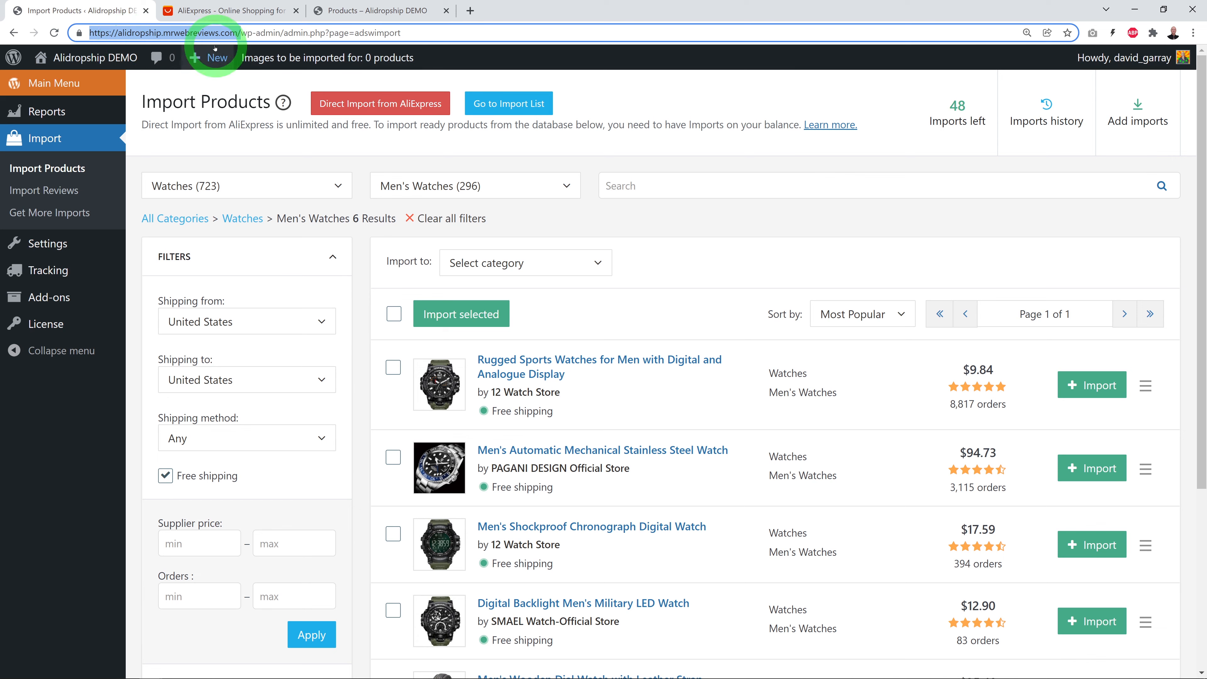
Add alidropship.mrwebreviews.com to the AliDropship extension, log in, and authorize it
mouse_move(233, 56)
left_click(225, 11)
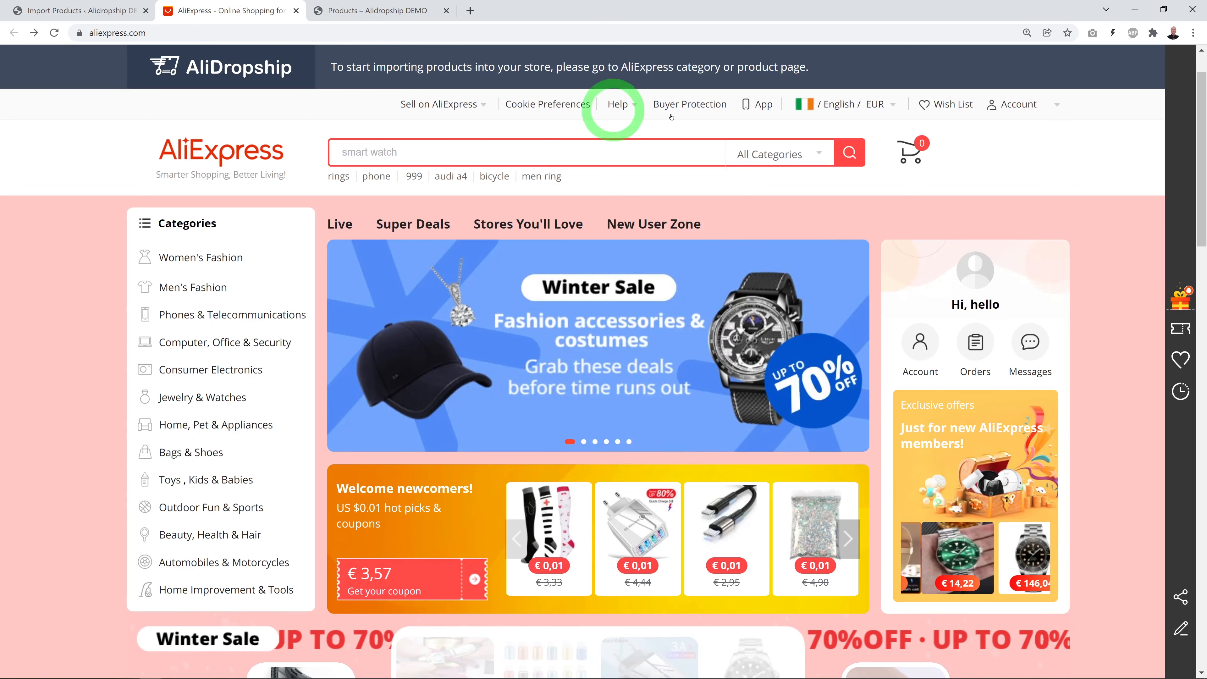
left_click(1152, 32)
left_click(1058, 202)
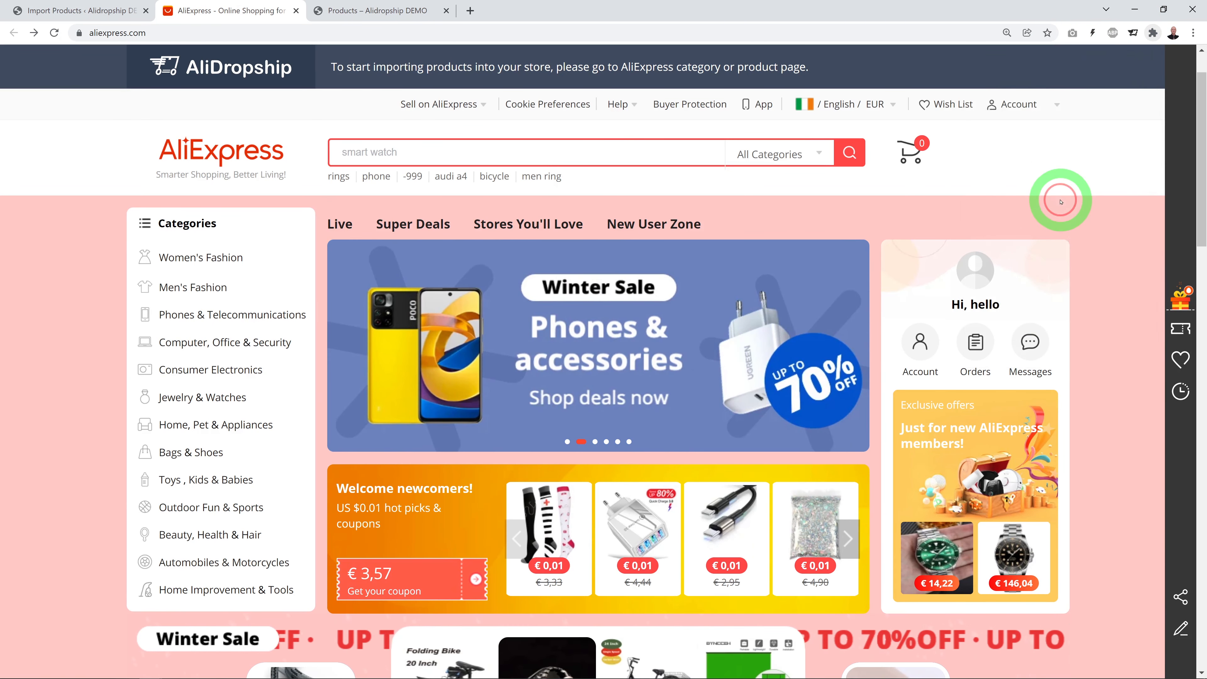
left_click(849, 124)
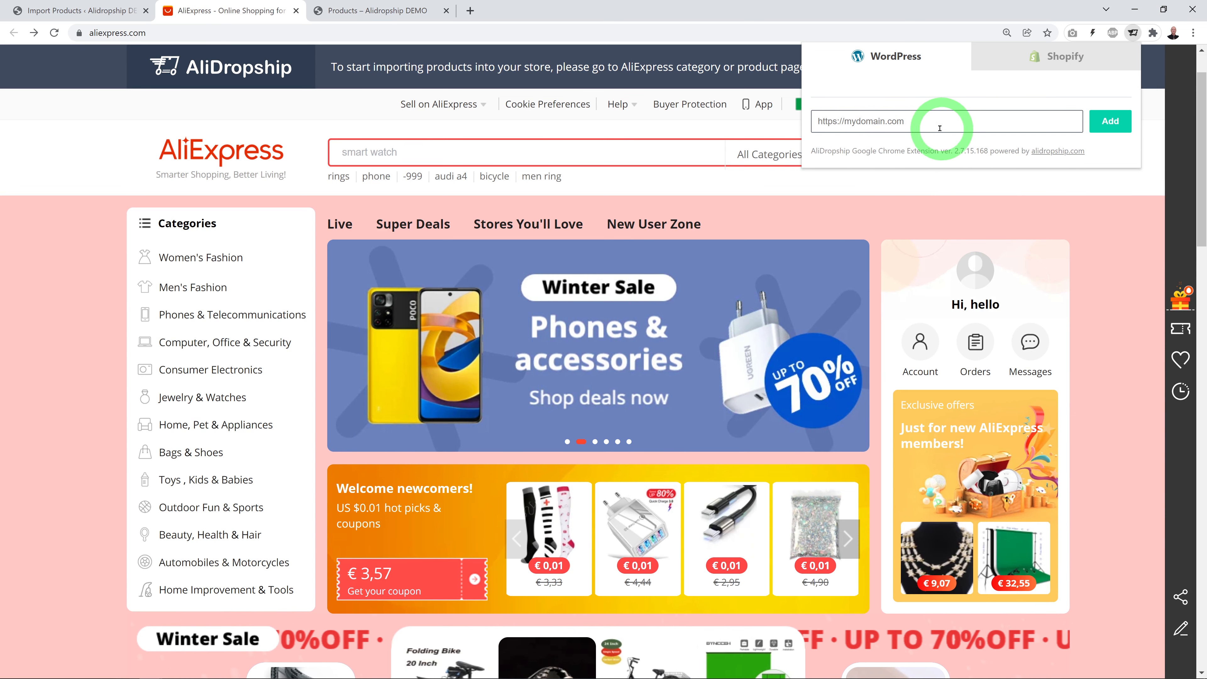
key("ctrl+v")
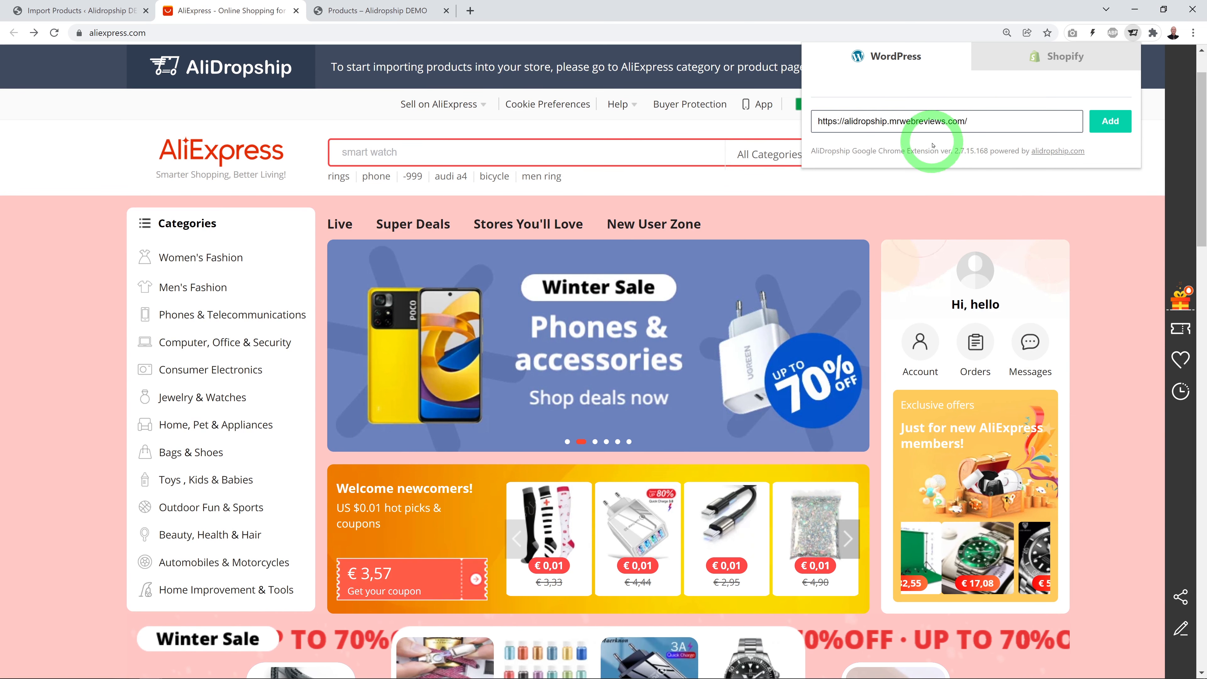
left_click(1111, 122)
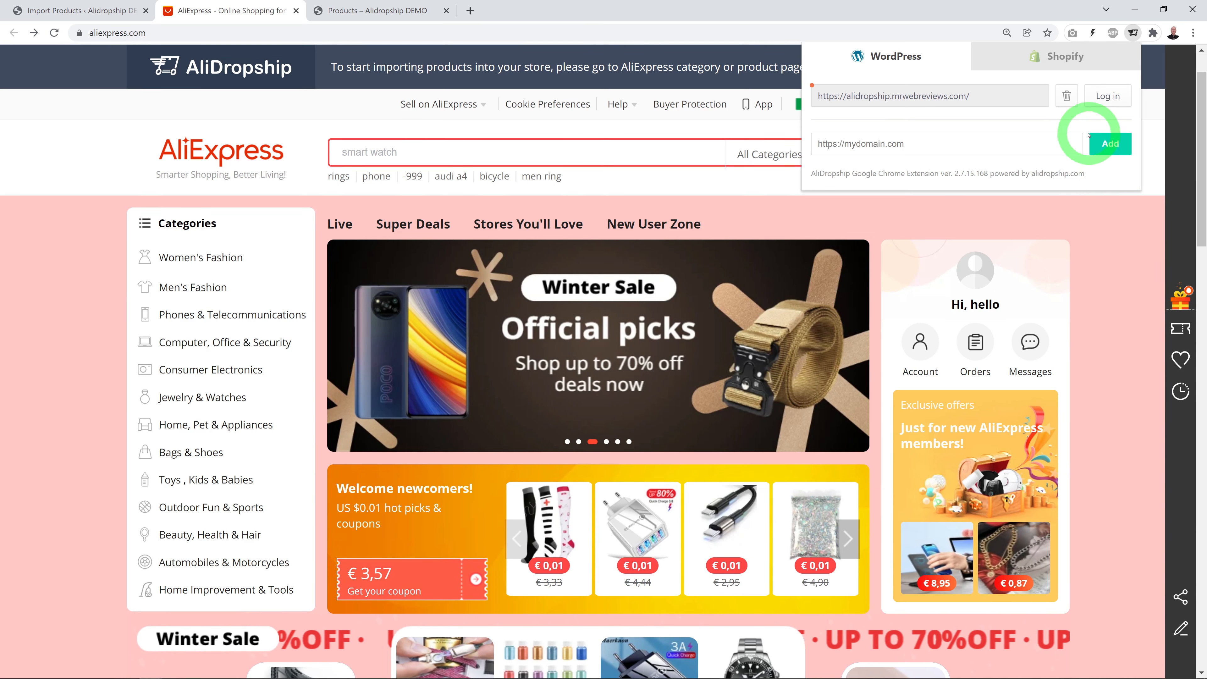
left_click(1105, 98)
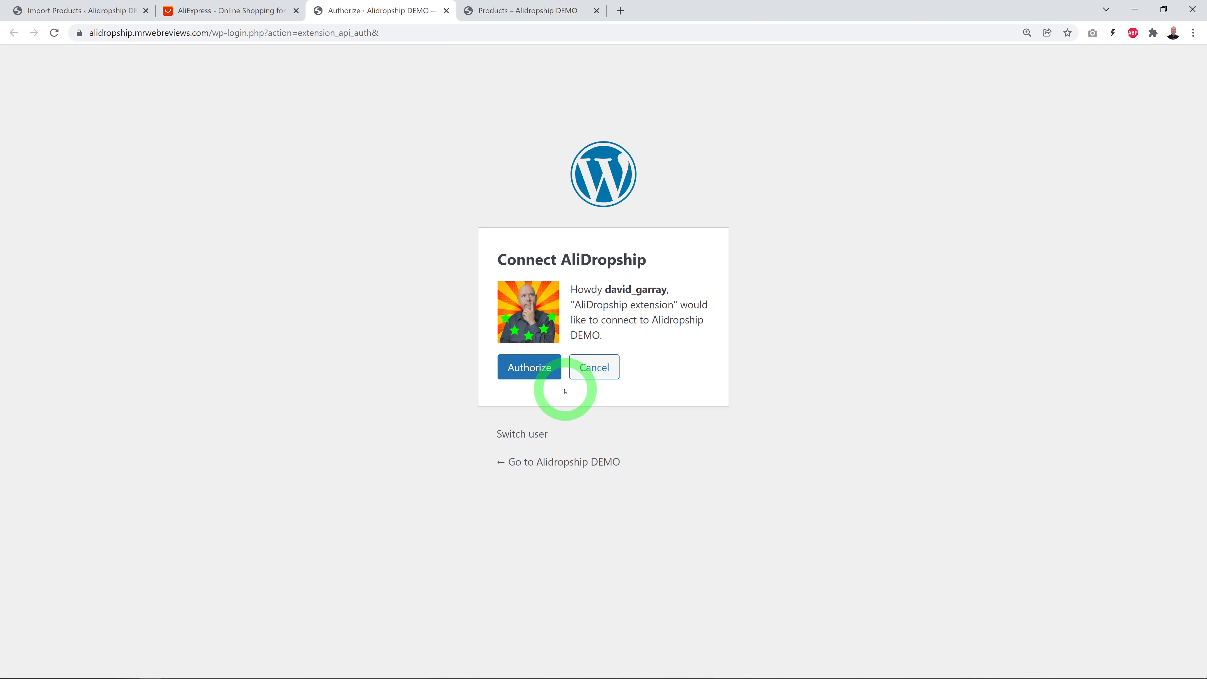
left_click(538, 376)
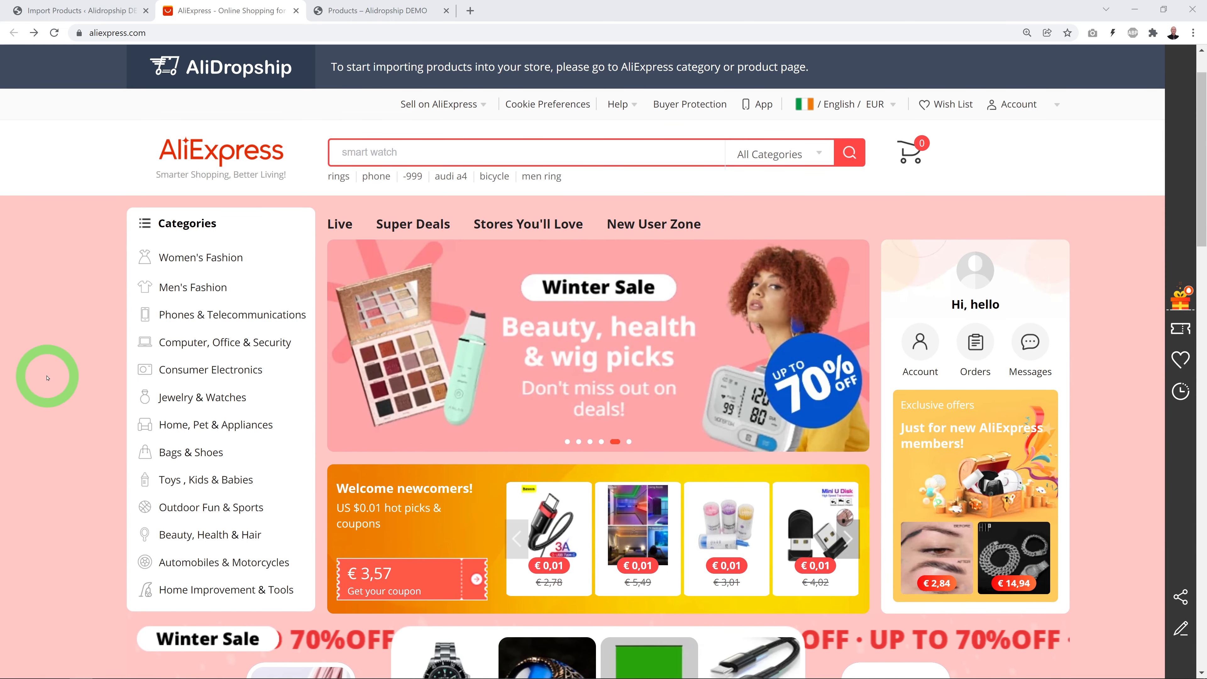
Browse AliExpress Men's Watches and open the LIGE Design luxury watch page (€29,17)
mouse_move(204, 400)
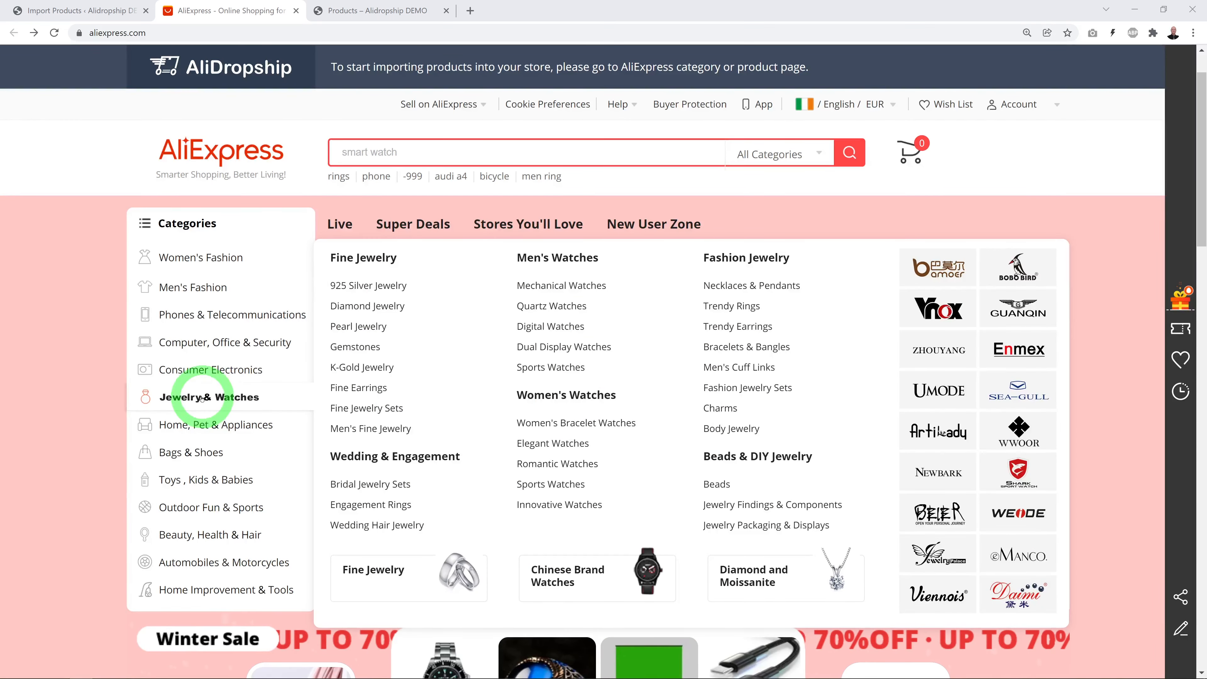
left_click(556, 258)
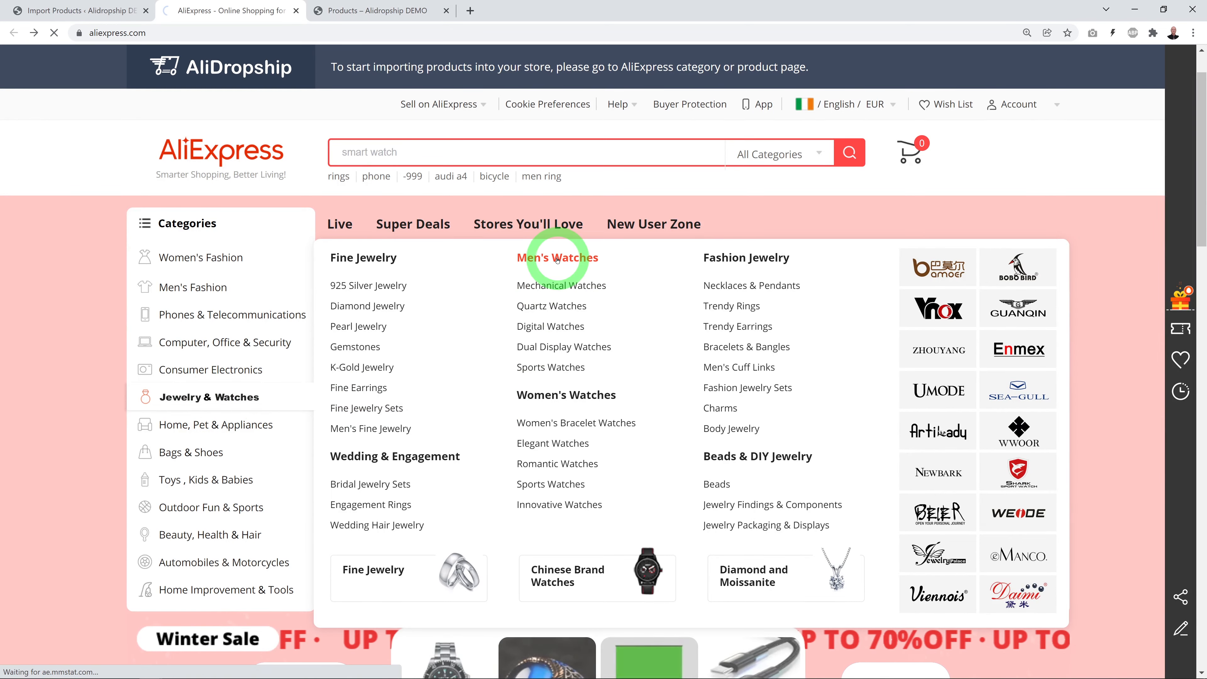
scroll(31, 352, "down", 5)
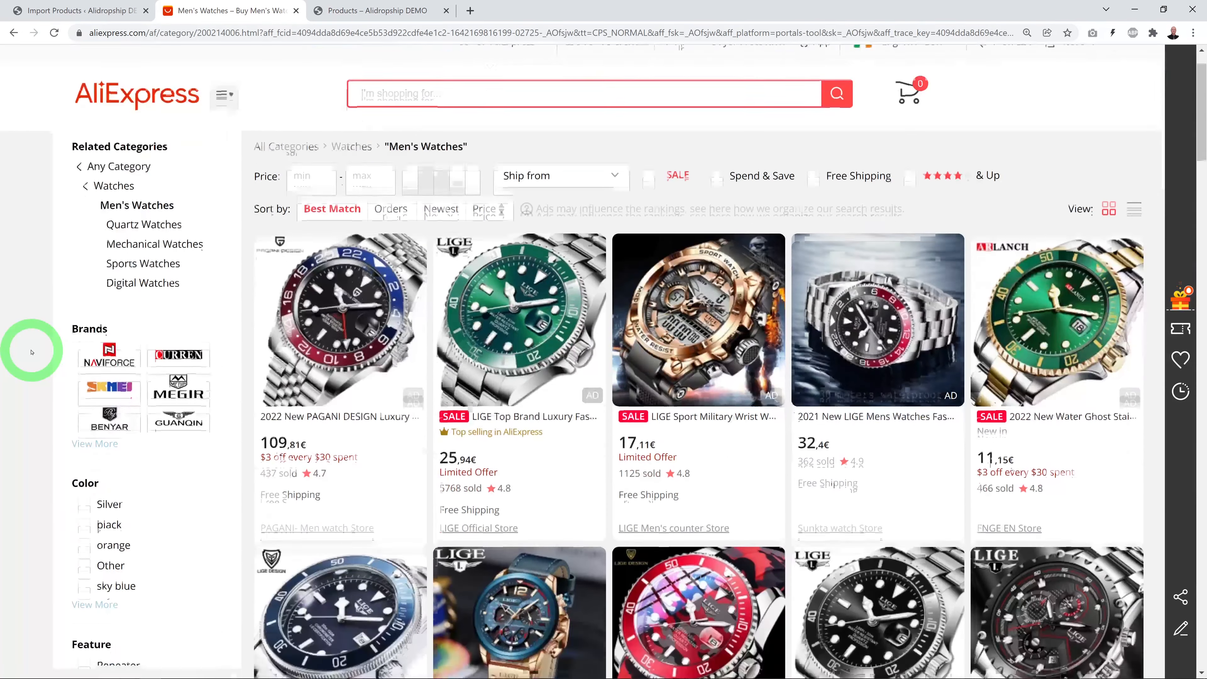
scroll(32, 352, "down", 4)
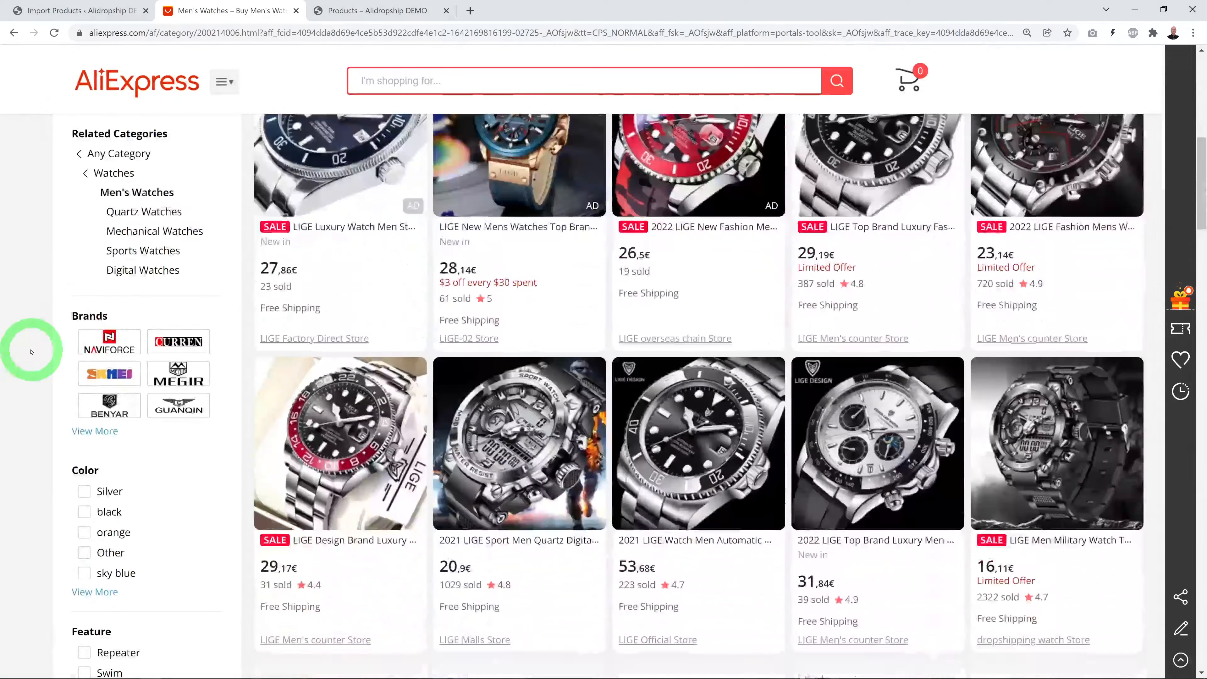
scroll(31, 352, "down", 3)
scroll(30, 352, "down", 8)
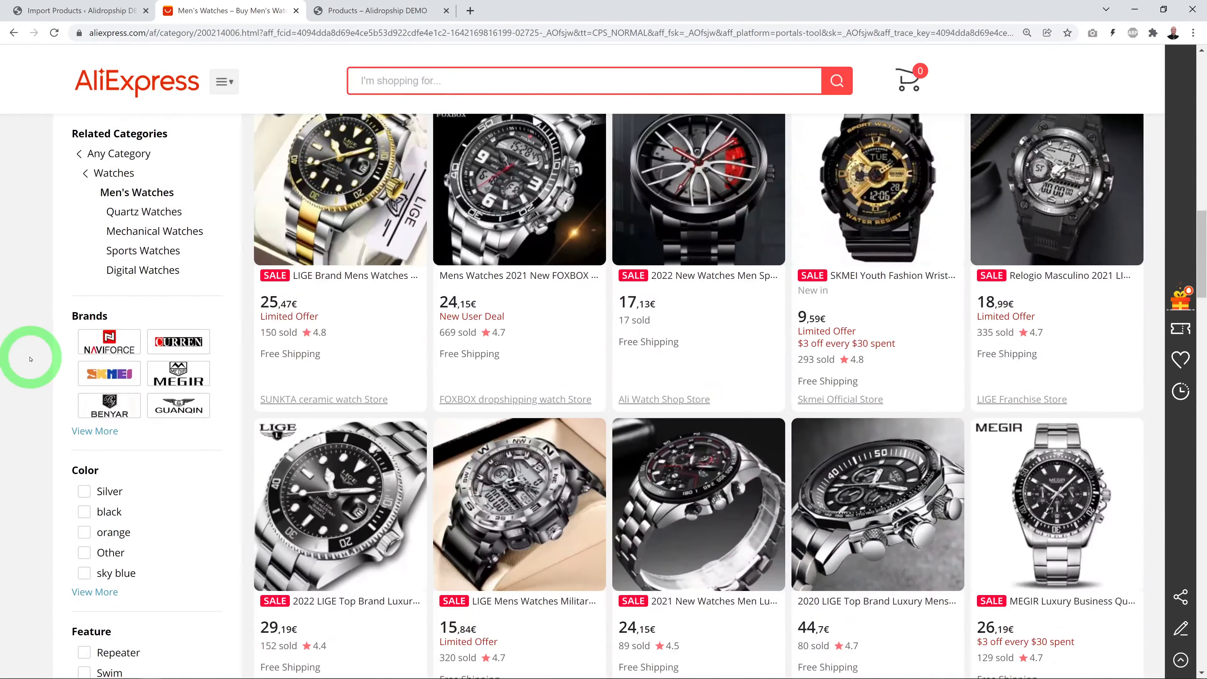
scroll(30, 359, "up", 3)
scroll(30, 358, "up", 1)
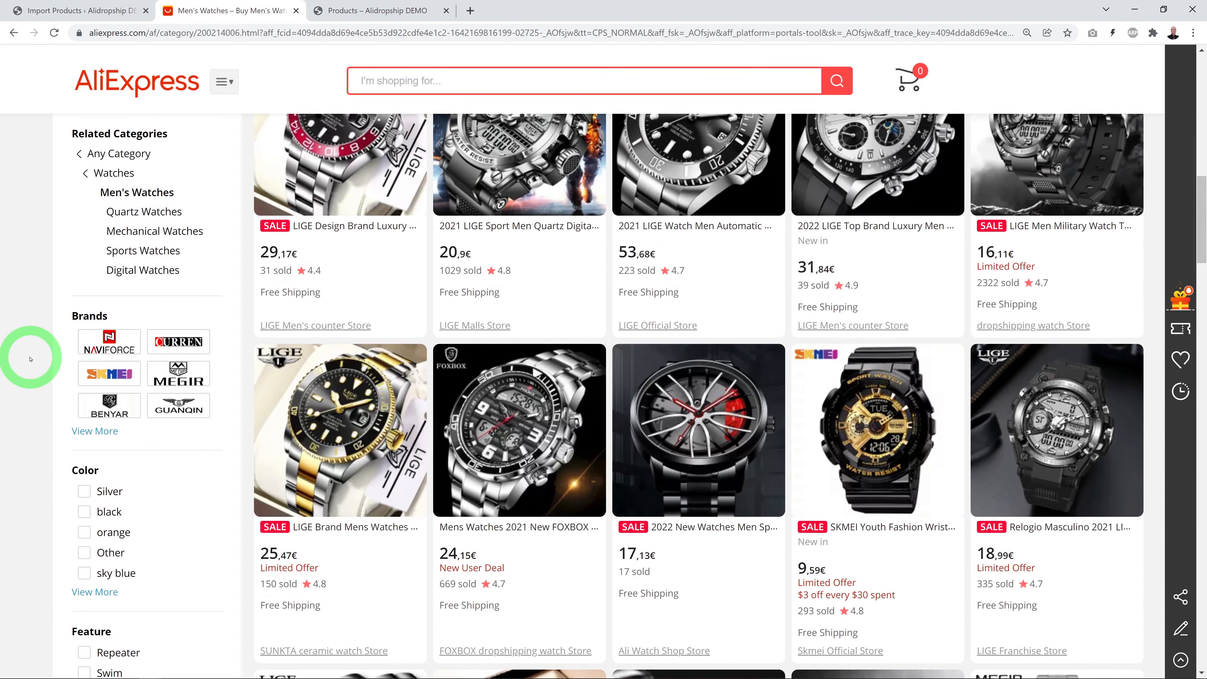
scroll(30, 359, "up", 2)
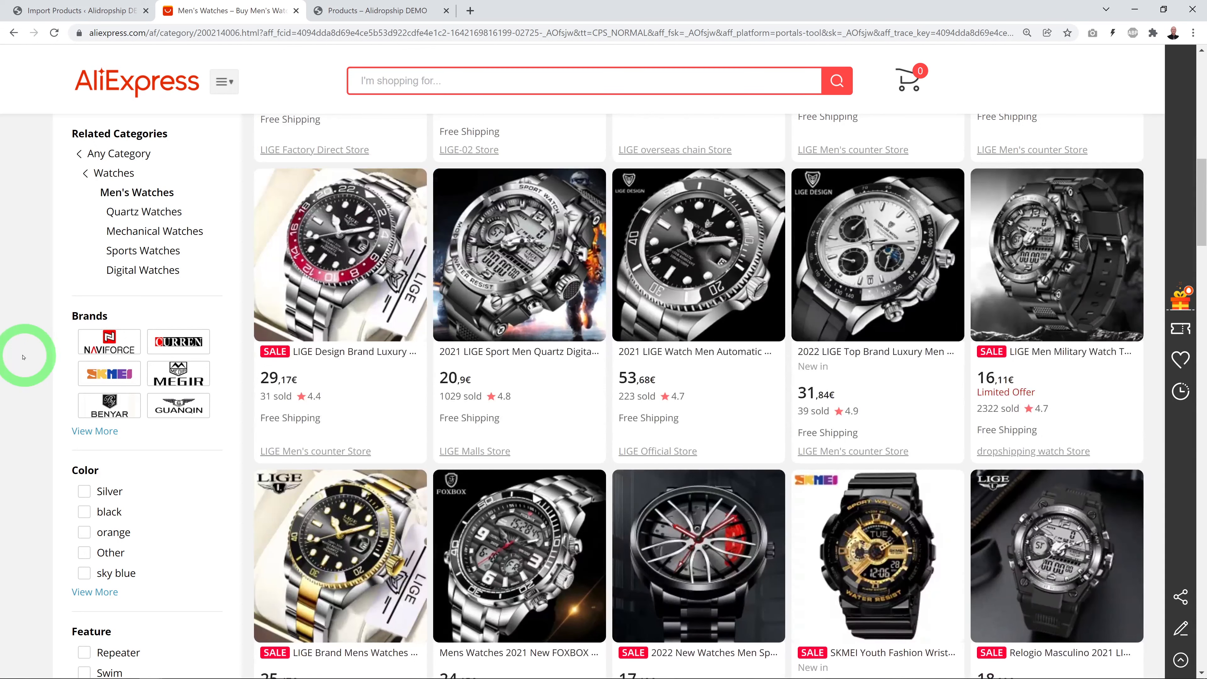
left_click(347, 277)
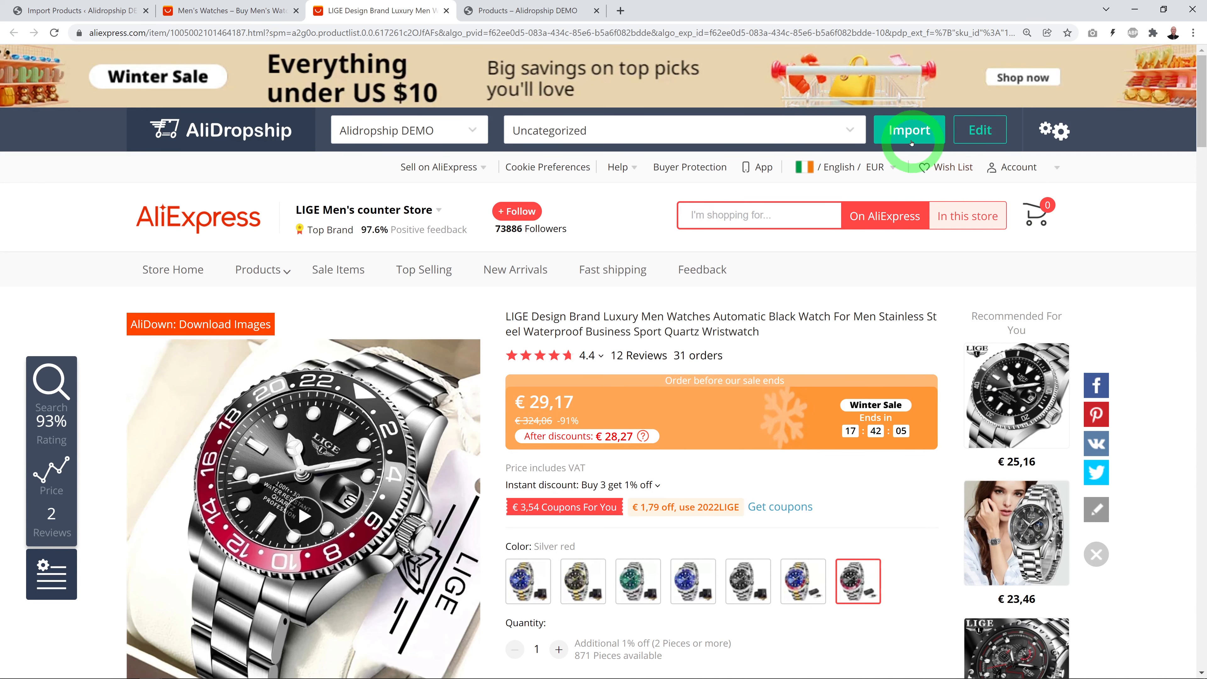
In the import editor, shorten the permalink to luxury-men-watches-stainless-steel-waterproof-business-sport
left_click(981, 135)
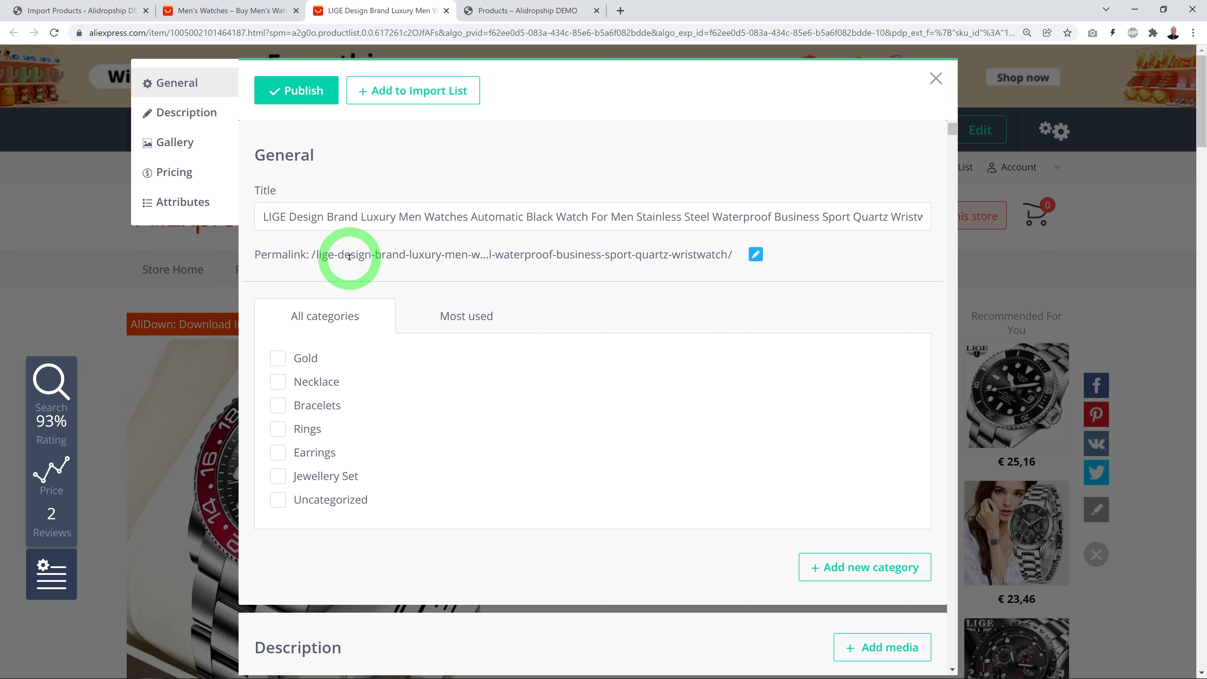
left_click(755, 254)
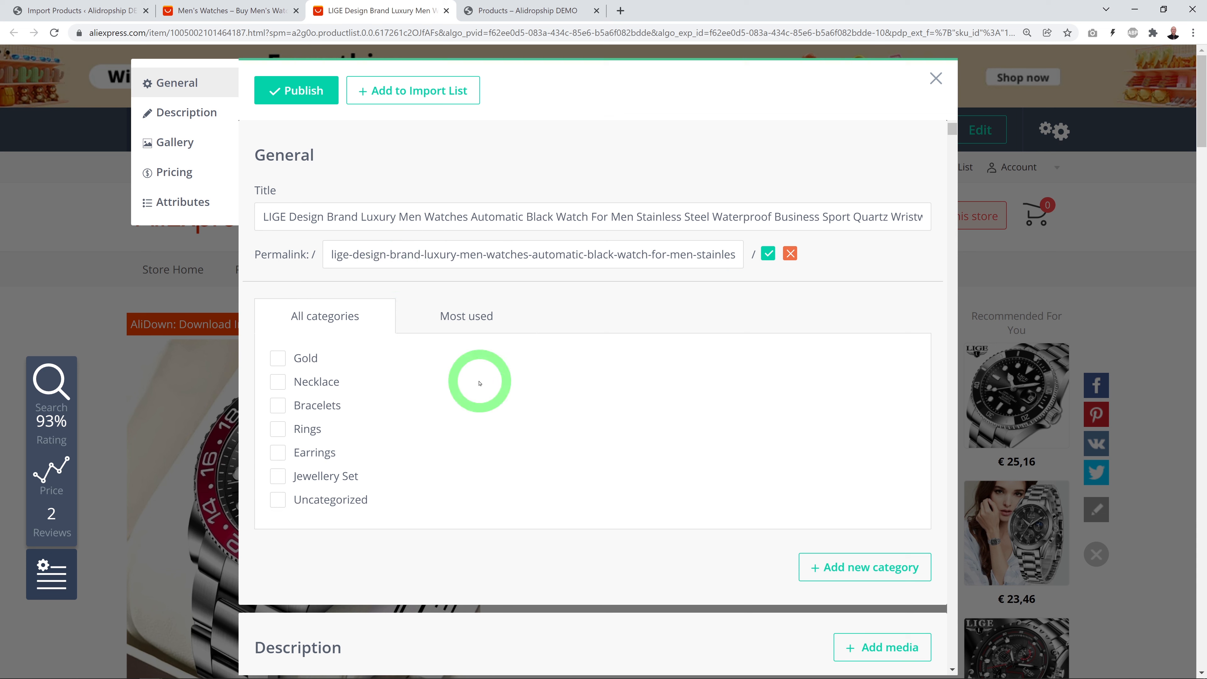
key("End")
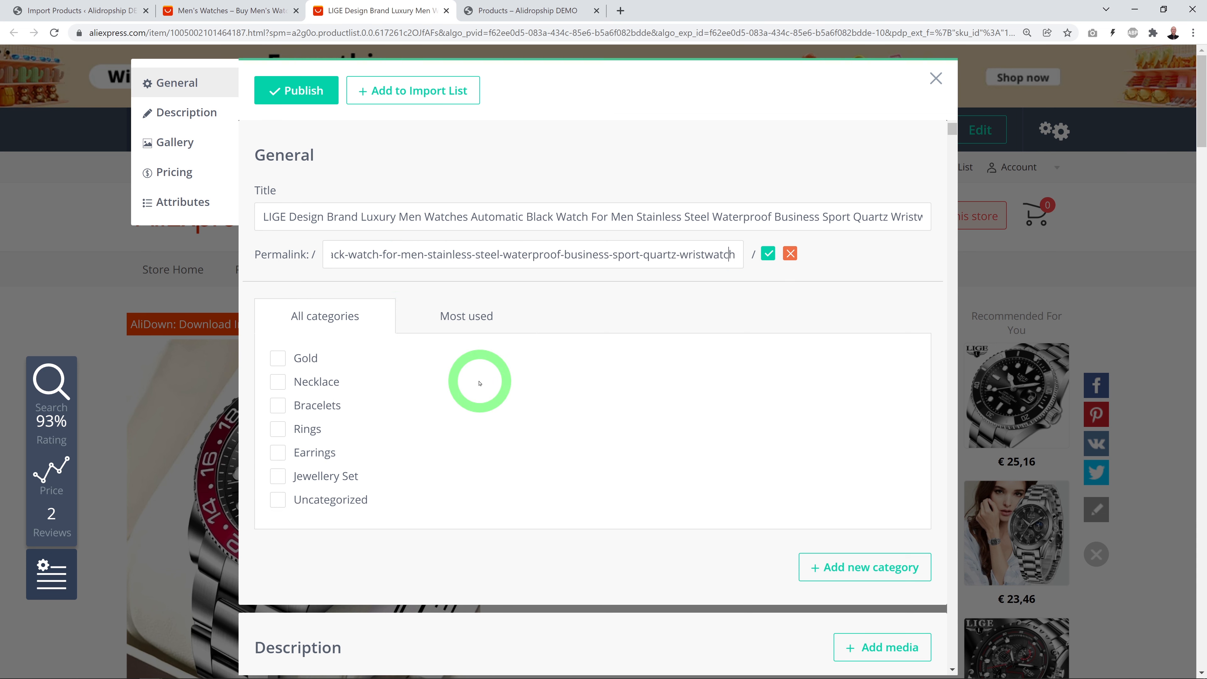
key("Home")
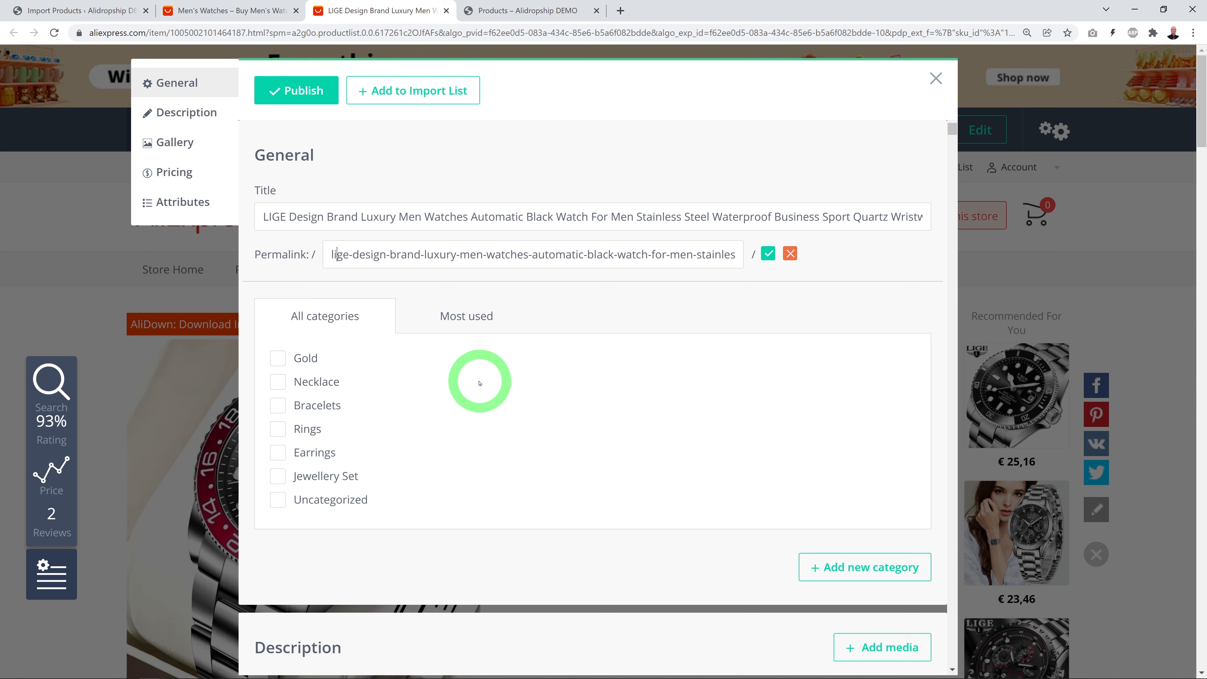
key("ctrl+a")
left_click(450, 258)
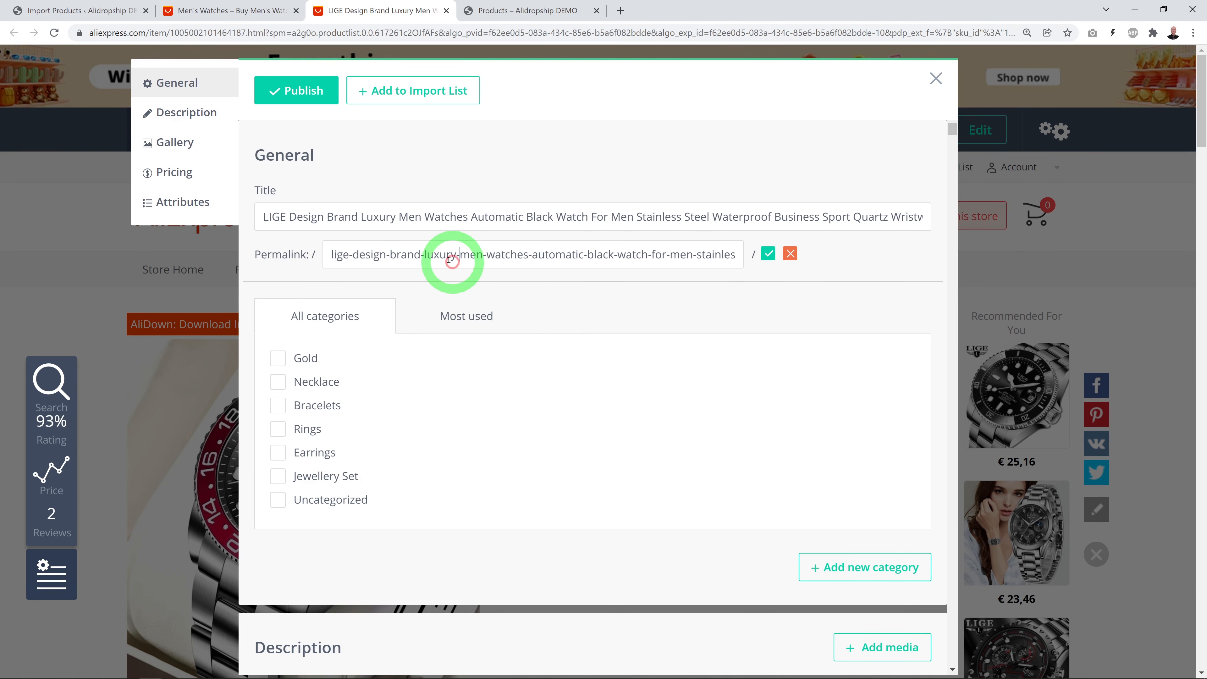
left_click_drag(424, 257, 304, 258)
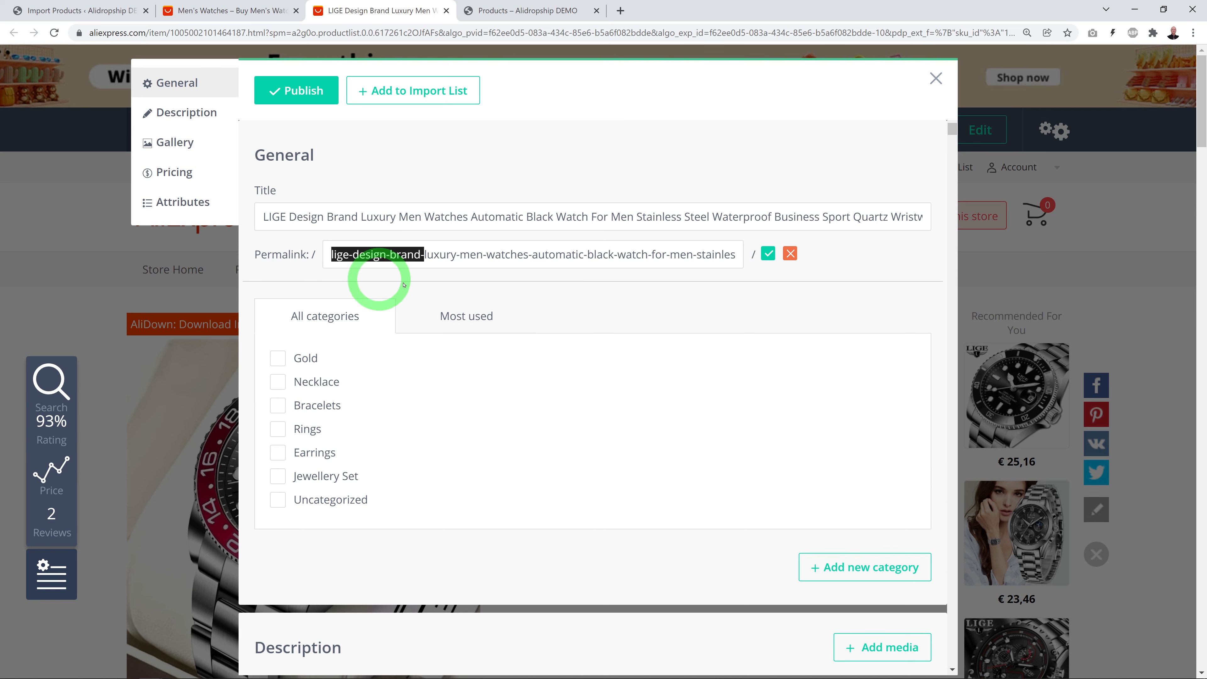
key("BackSpace")
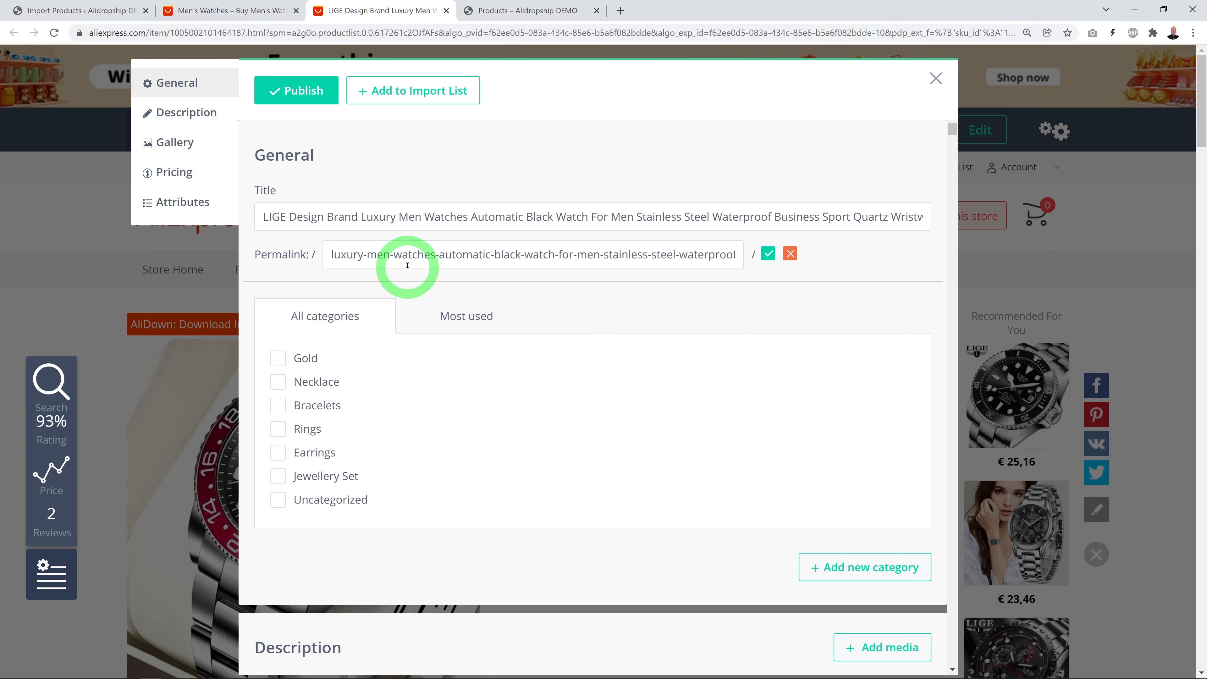
left_click_drag(436, 257, 603, 257)
key("BackSpace")
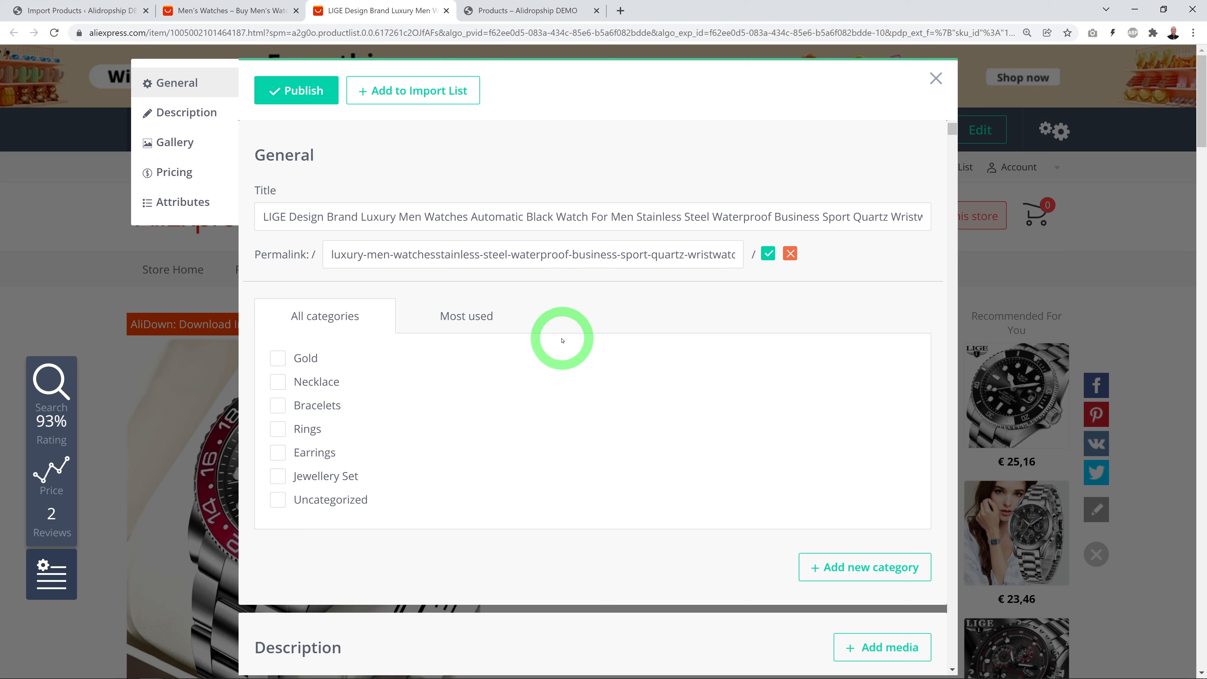
type("-")
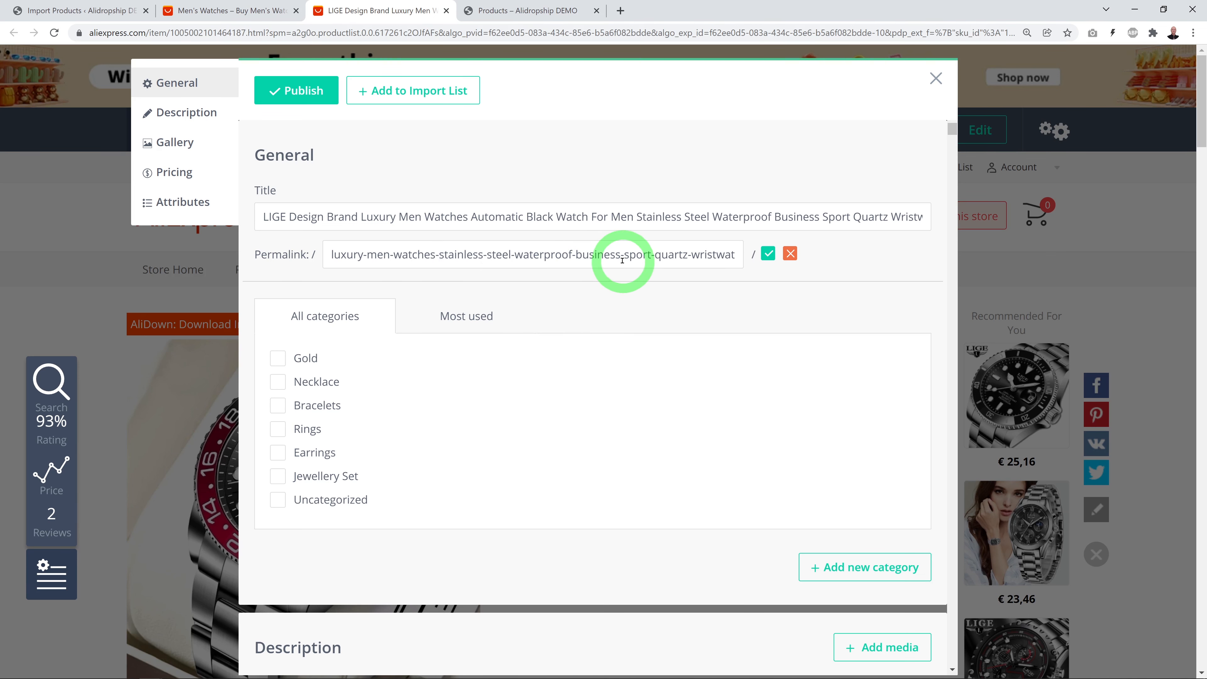
left_click_drag(652, 256, 735, 261)
key("BackSpace")
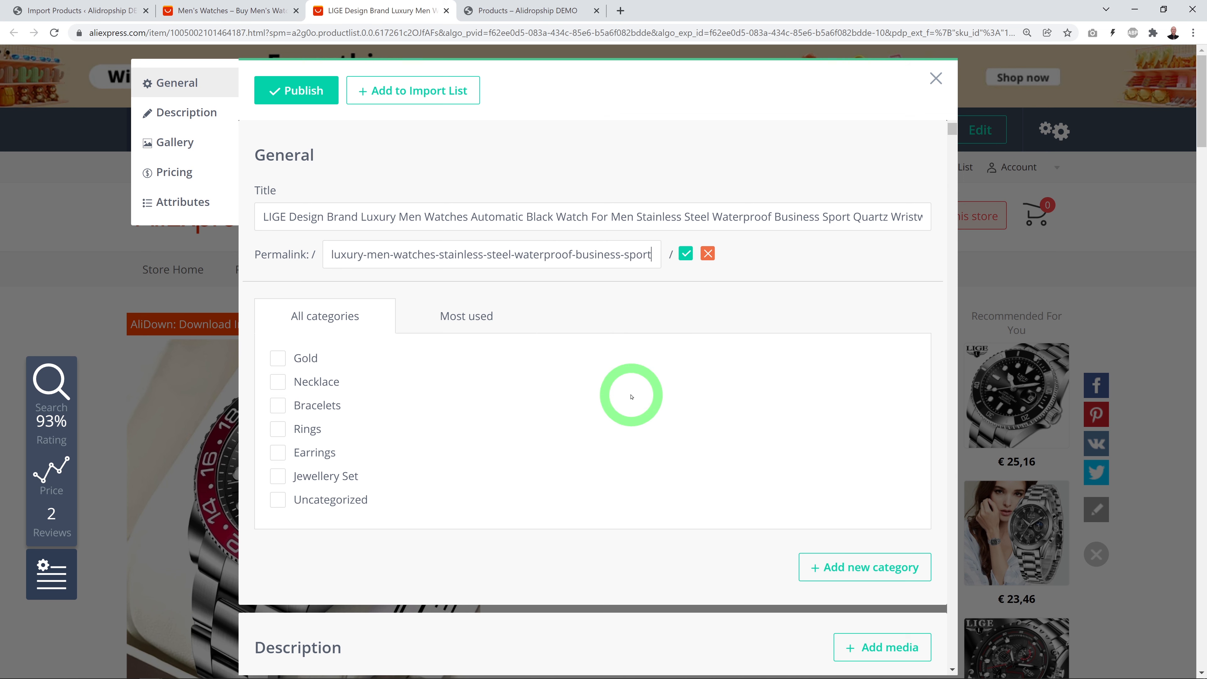
left_click(685, 253)
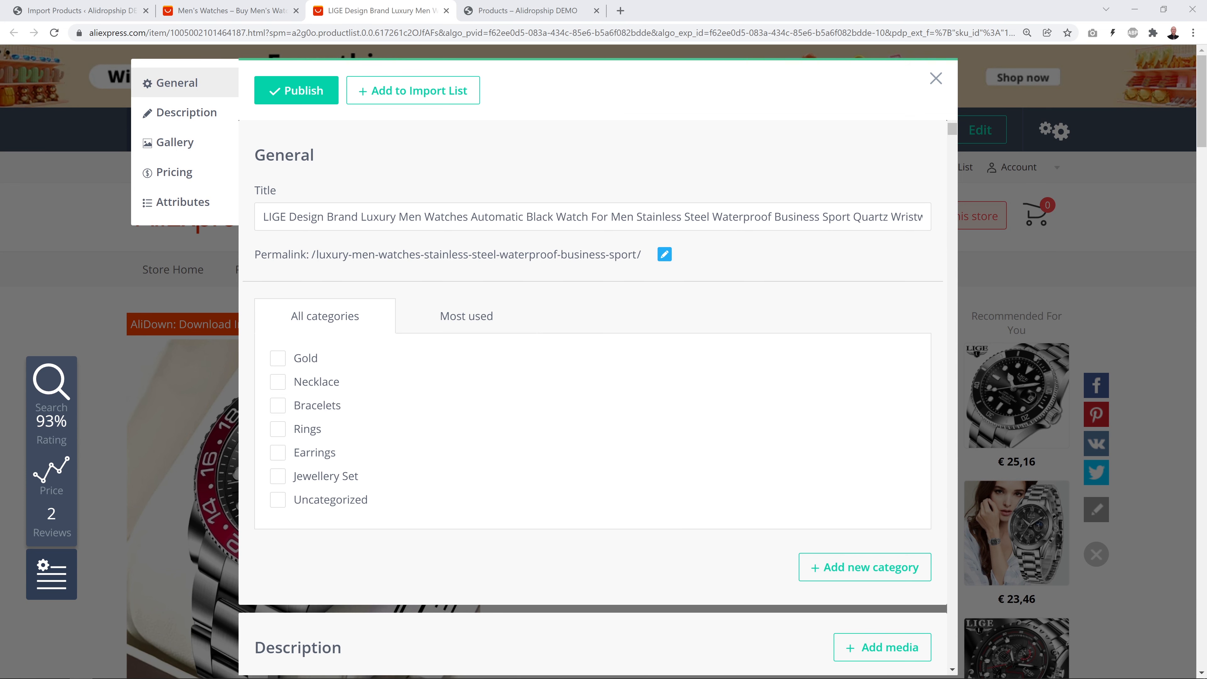
Create a new 'Business / Sports' product category and assign it to the watch
left_click(815, 565)
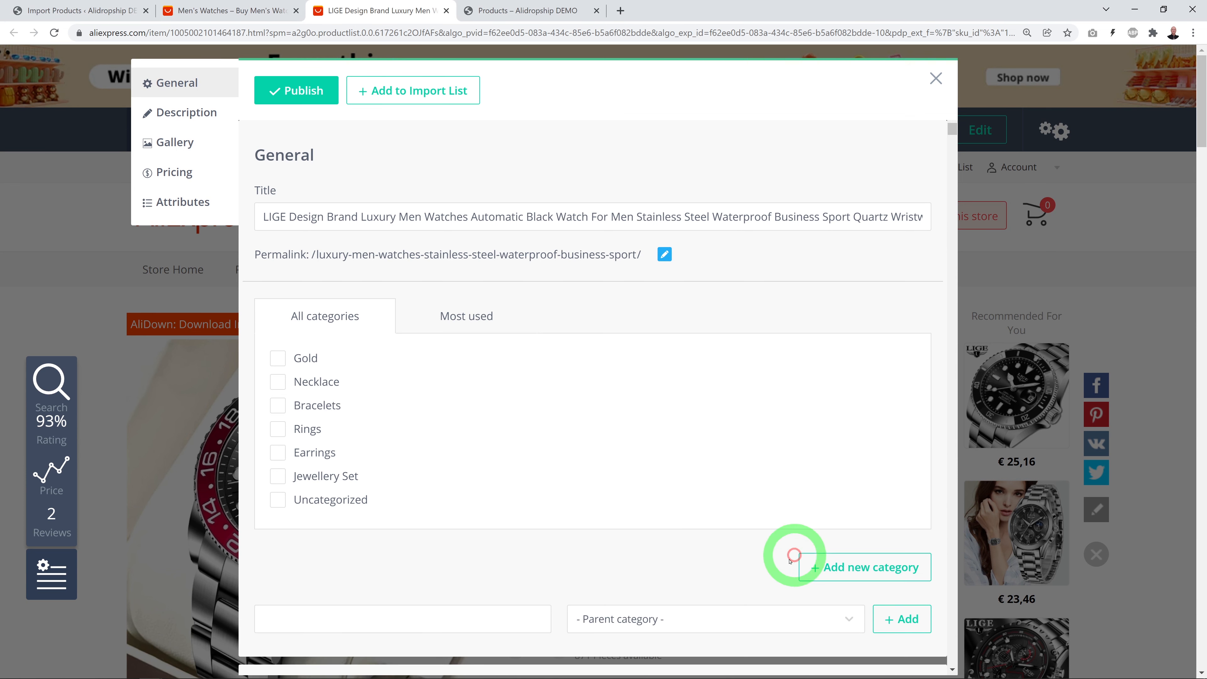
scroll(752, 579, "down", 2)
left_click(380, 498)
type("Business / Sports")
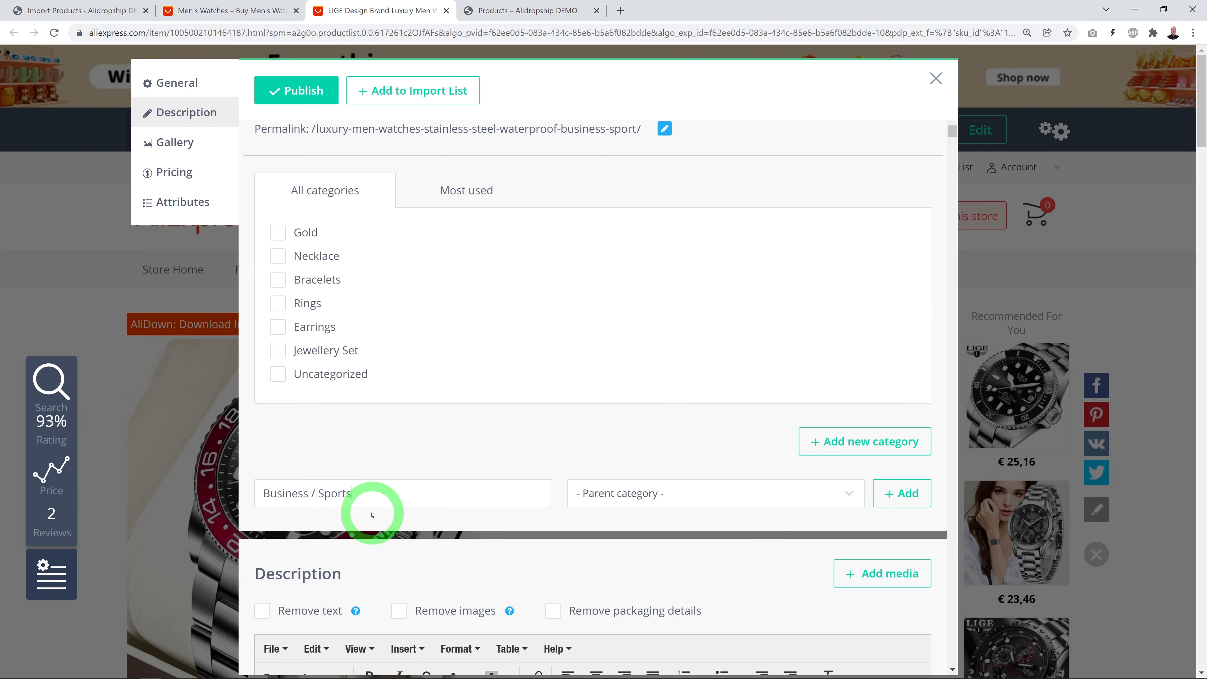
left_click(908, 494)
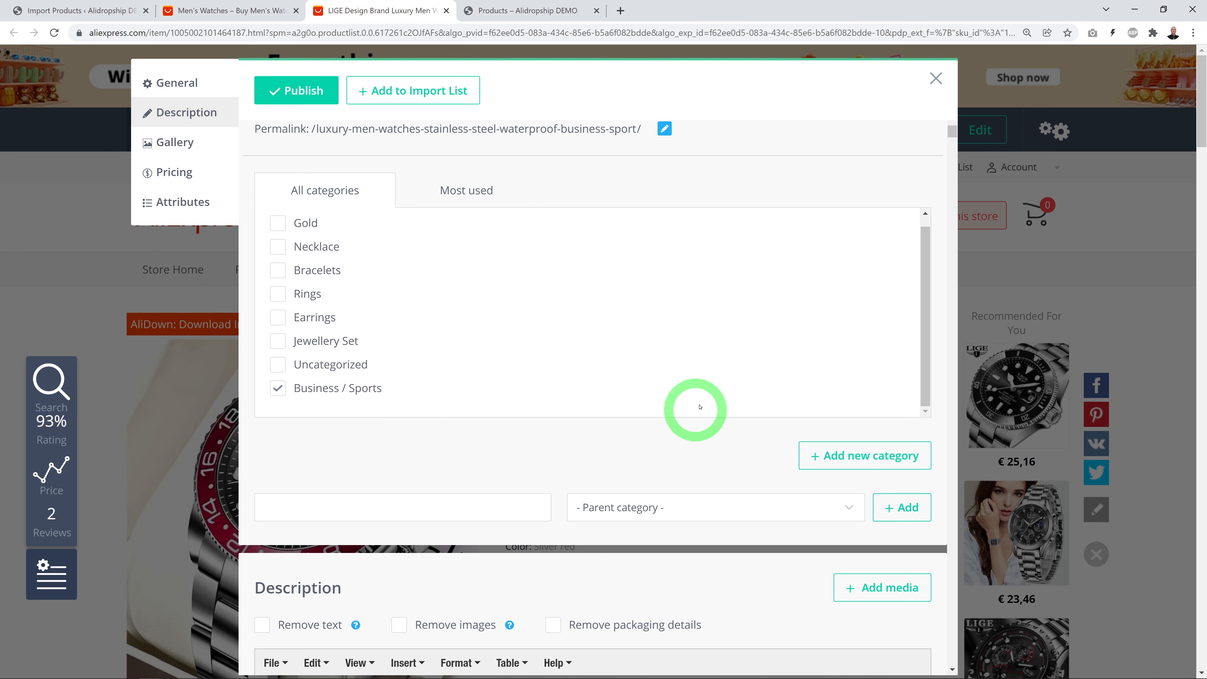
scroll(927, 361, "down", 8)
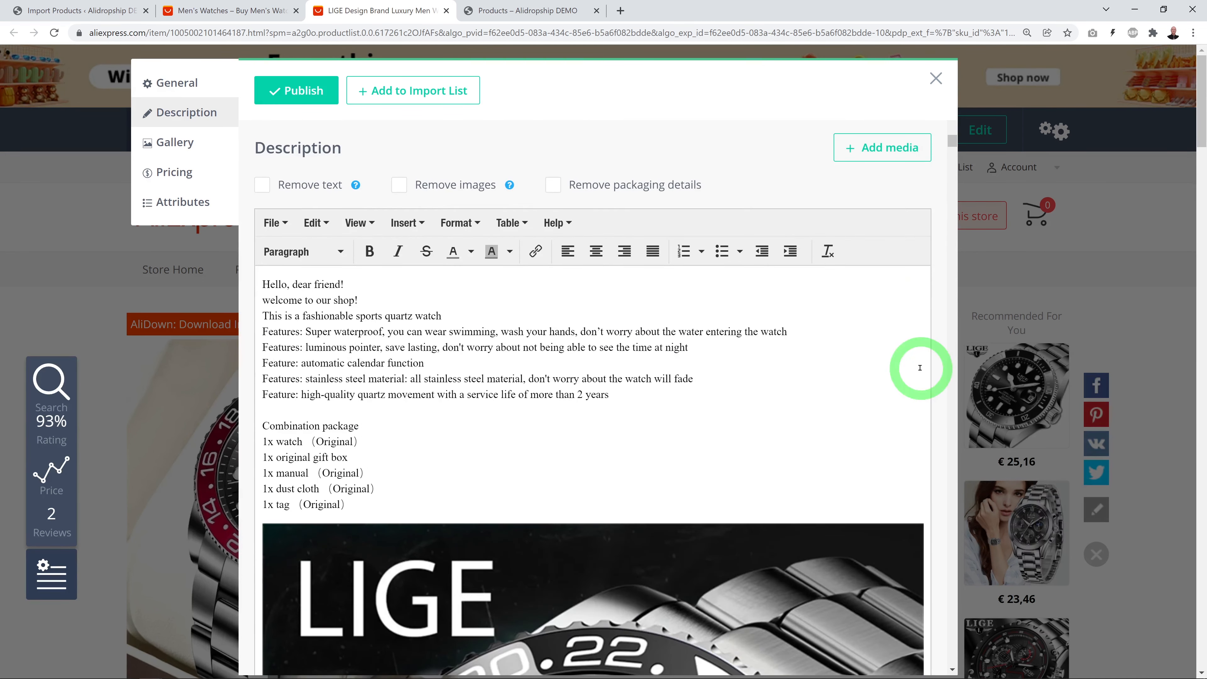
scroll(919, 367, "down", 10)
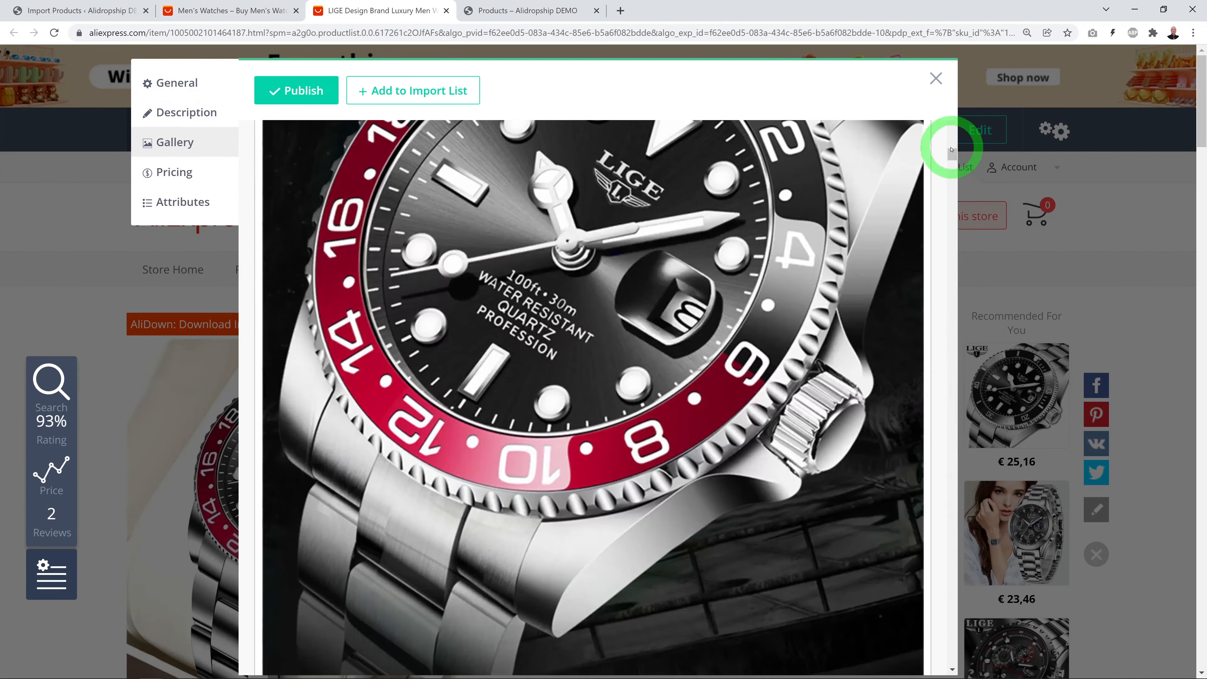
left_click_drag(949, 148, 950, 624)
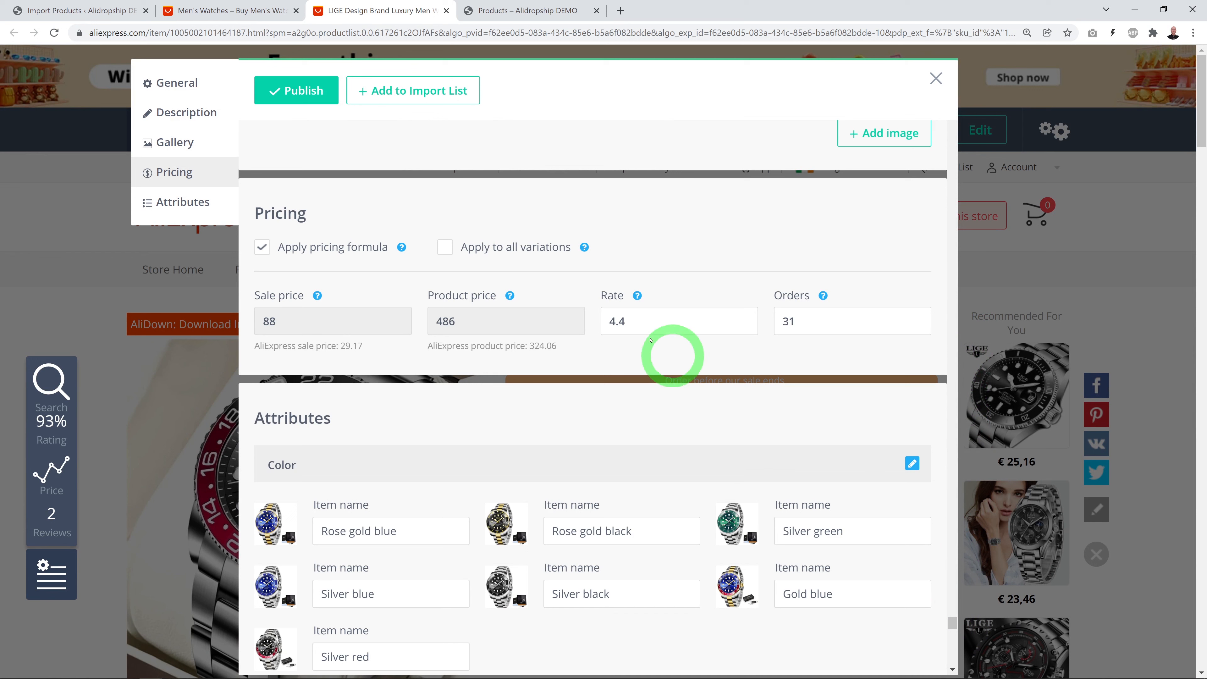
mouse_move(297, 260)
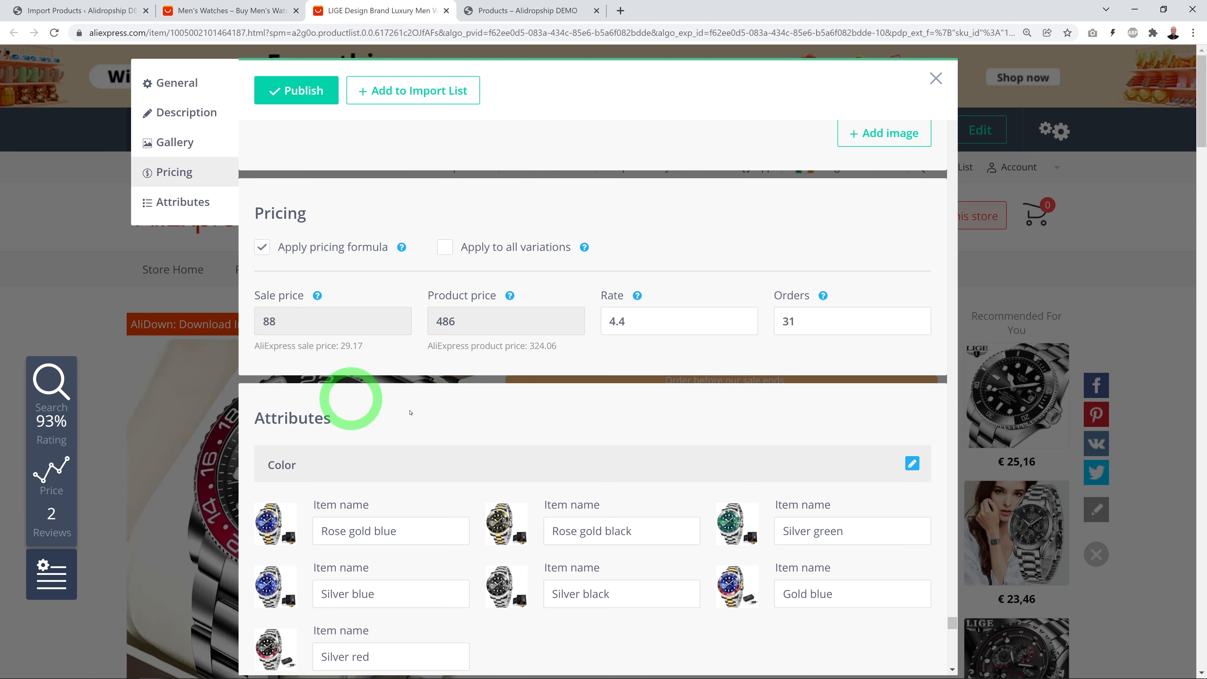
Review the watch's Attributes section and select the 'Rose gold blue' colour name
scroll(889, 383, "down", 4)
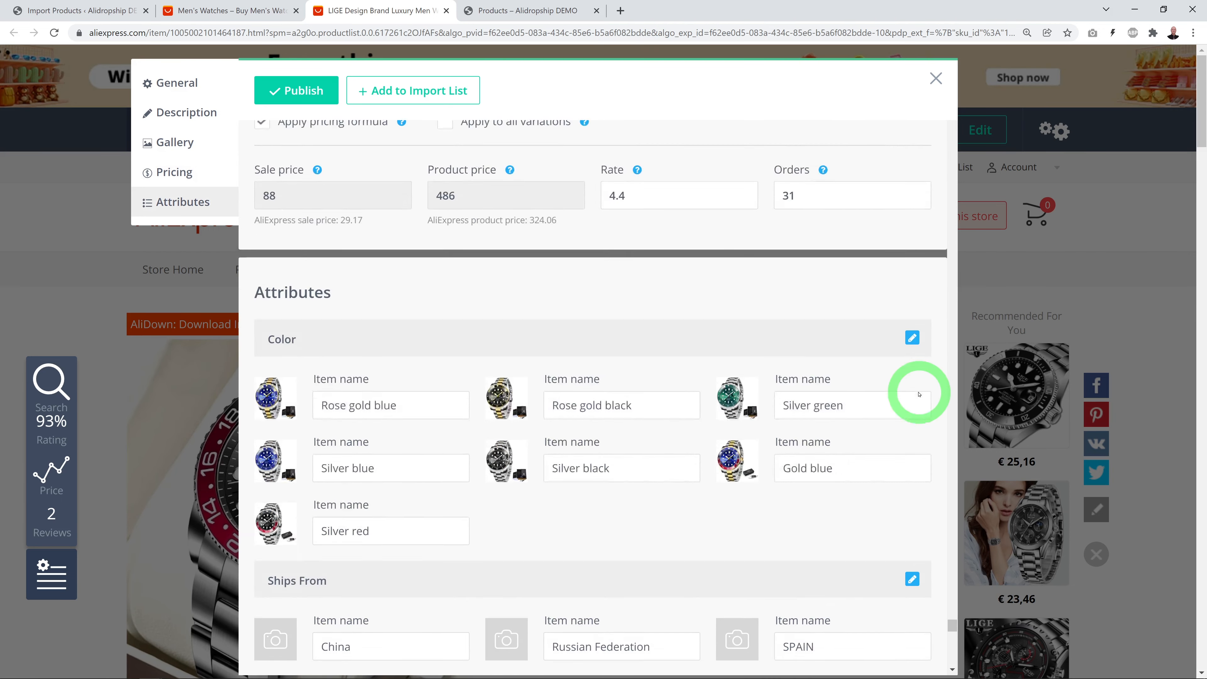
scroll(888, 385, "up", 3)
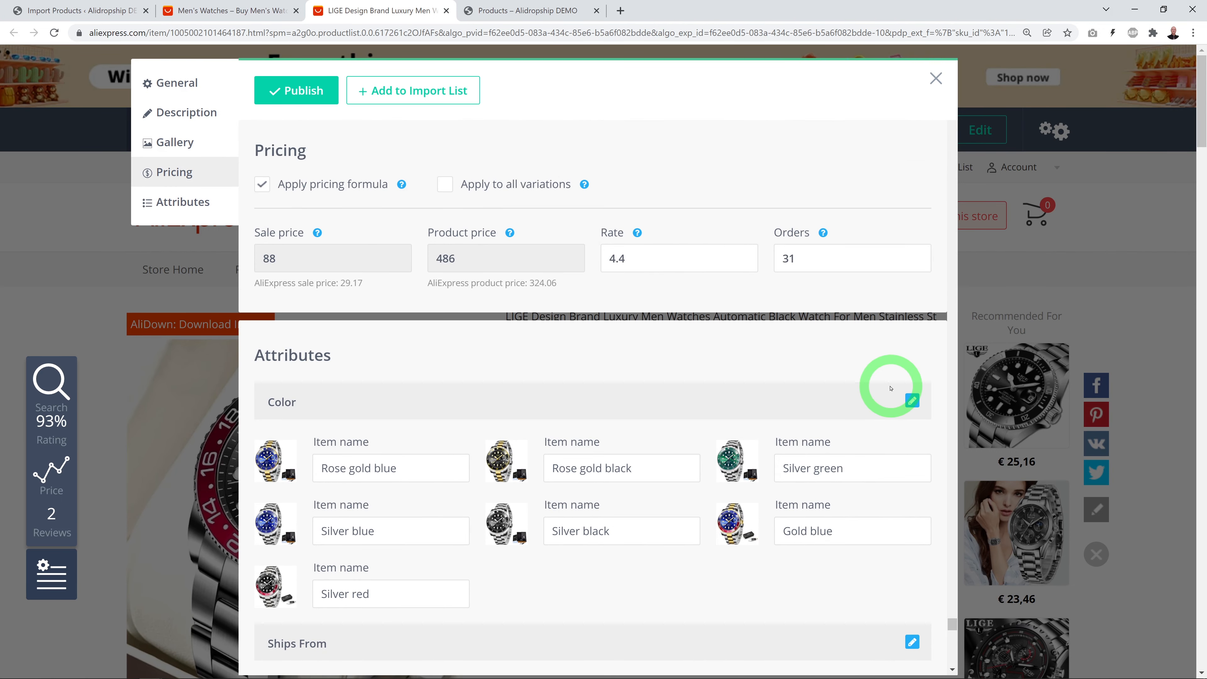
scroll(889, 388, "down", 3)
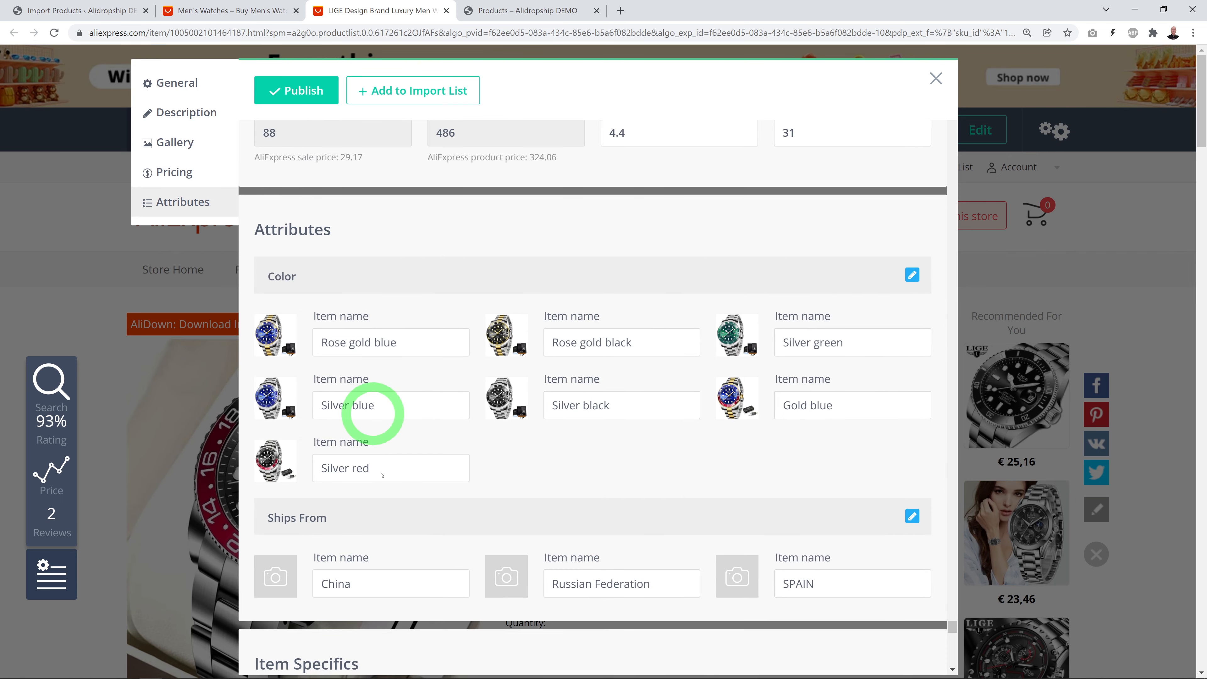
scroll(780, 417, "down", 1)
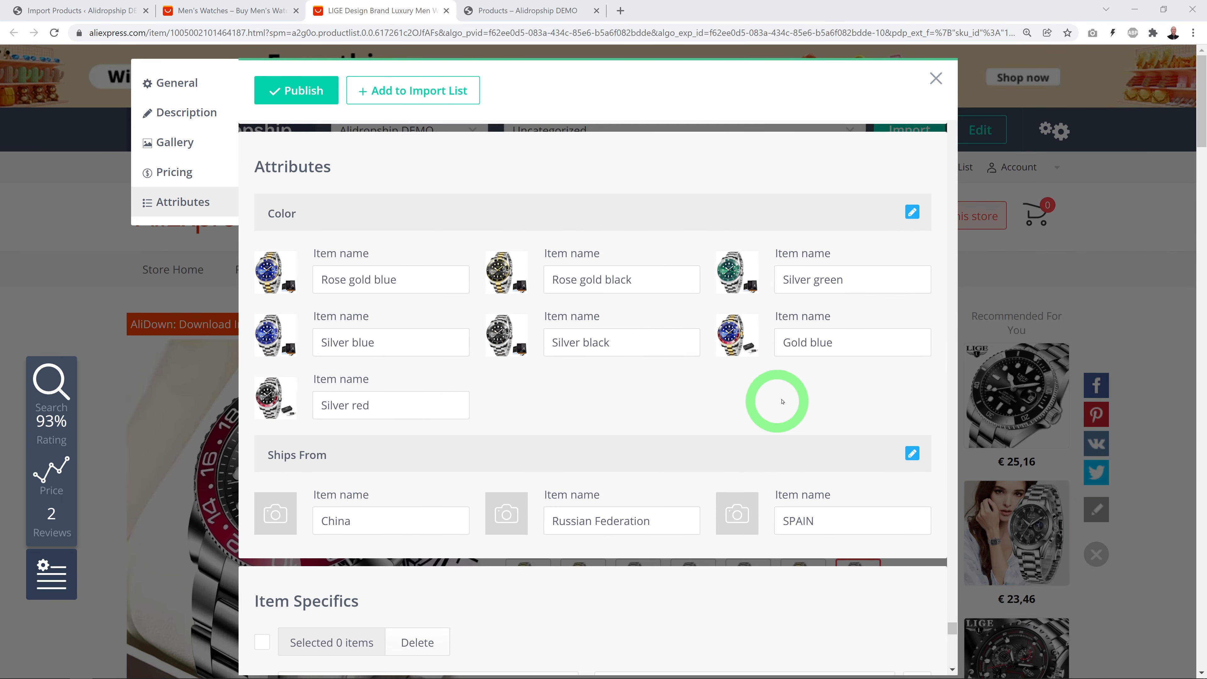
left_click_drag(322, 279, 340, 279)
left_click_drag(415, 281, 442, 363)
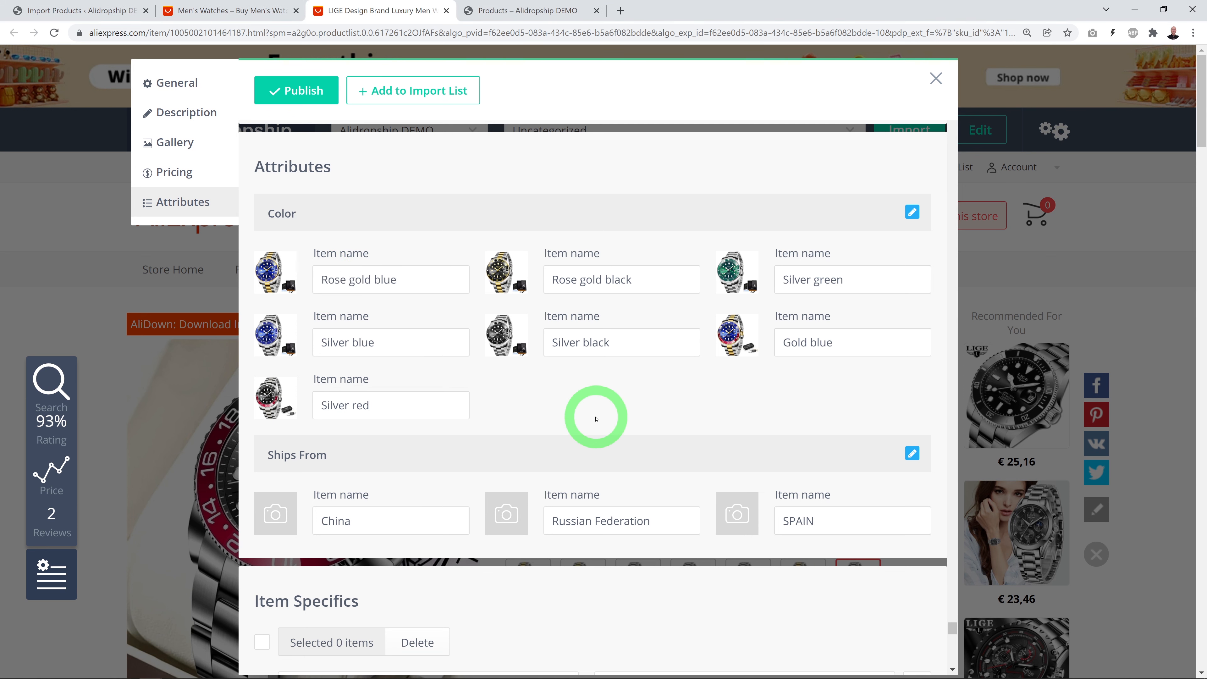
Check the Item Specifics section and publish the LIGE watch to the shop
scroll(883, 400, "down", 1)
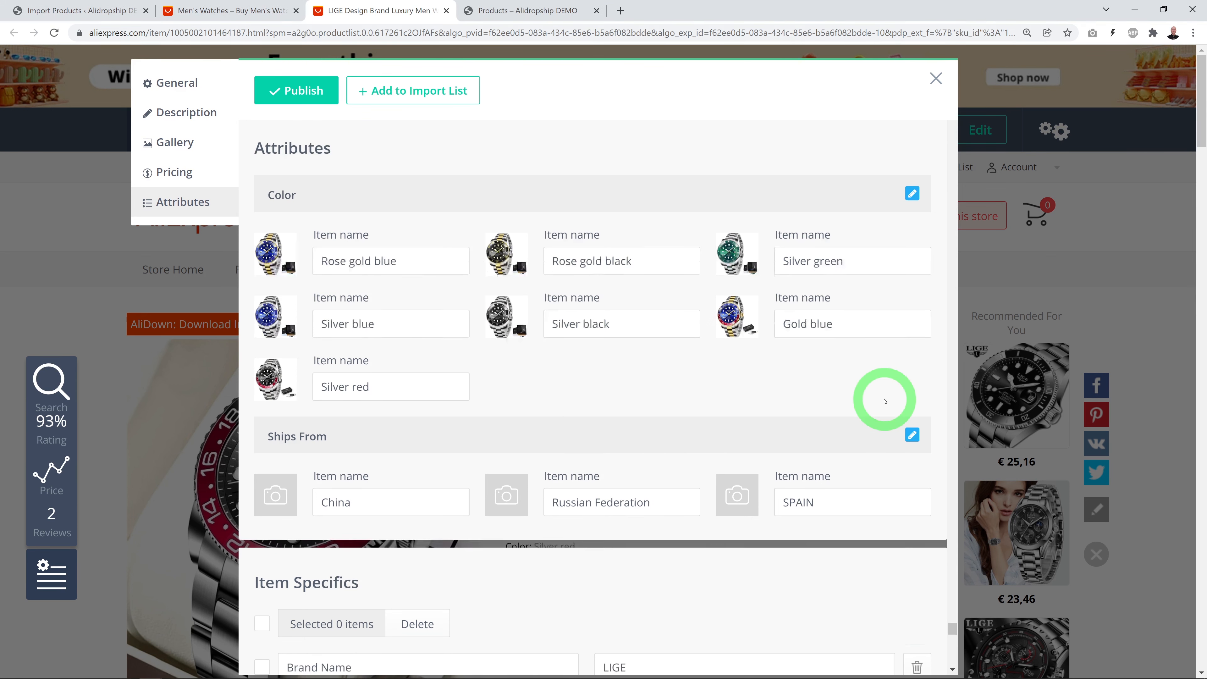
scroll(670, 409, "up", 2)
scroll(678, 414, "down", 6)
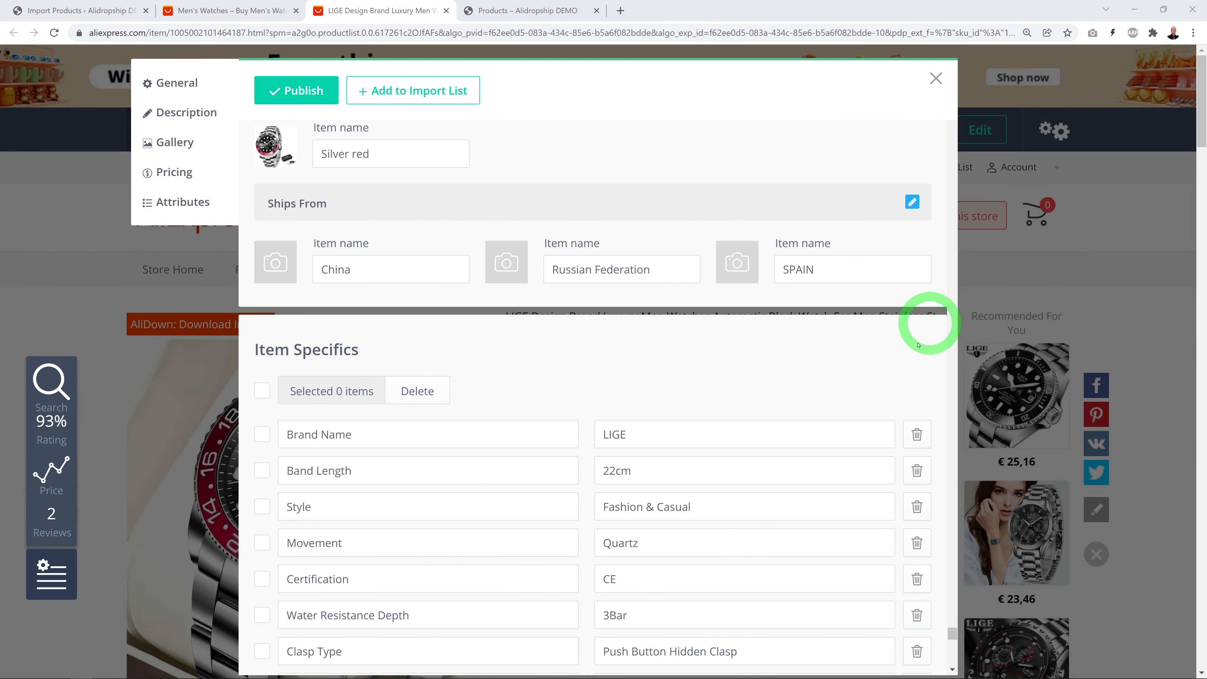
scroll(905, 385, "down", 4)
scroll(590, 531, "down", 15)
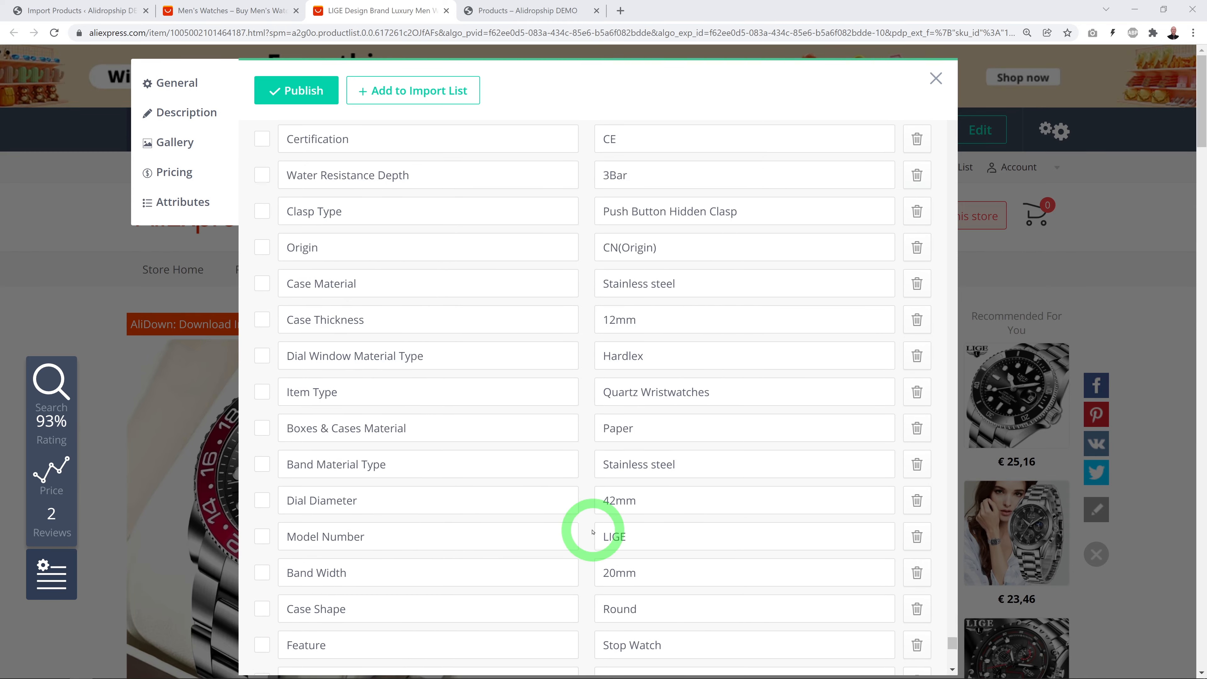
scroll(597, 524, "up", 7)
scroll(597, 523, "up", 5)
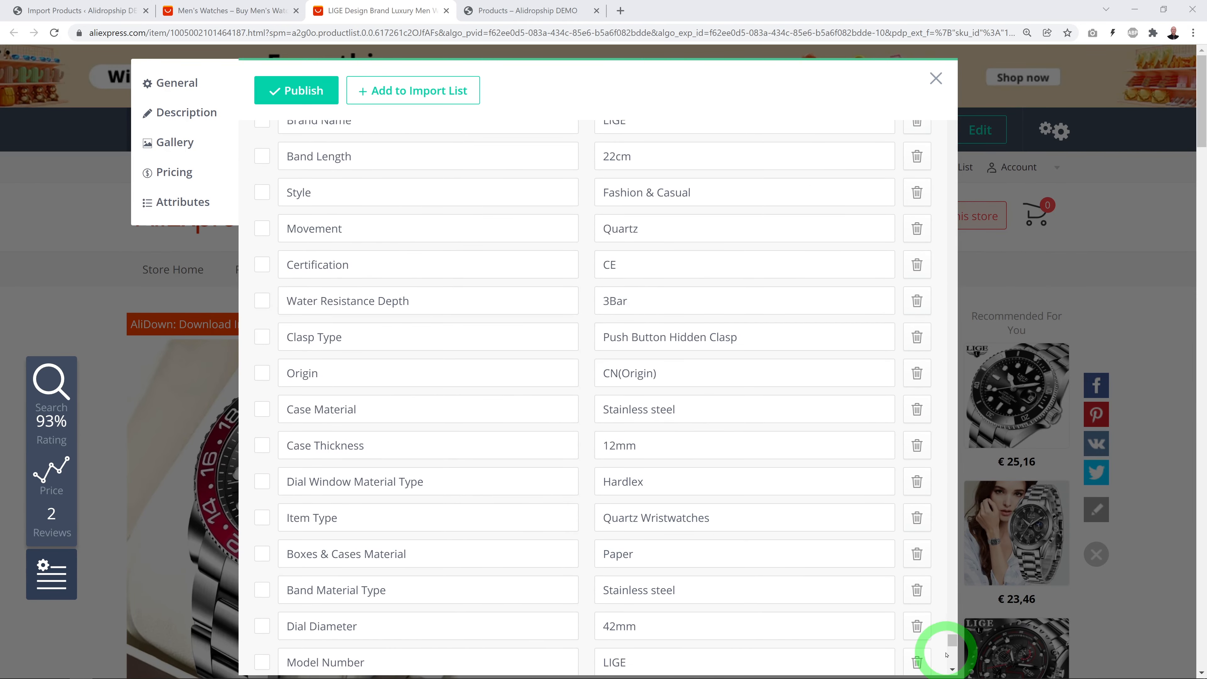
left_click_drag(948, 642, 964, 127)
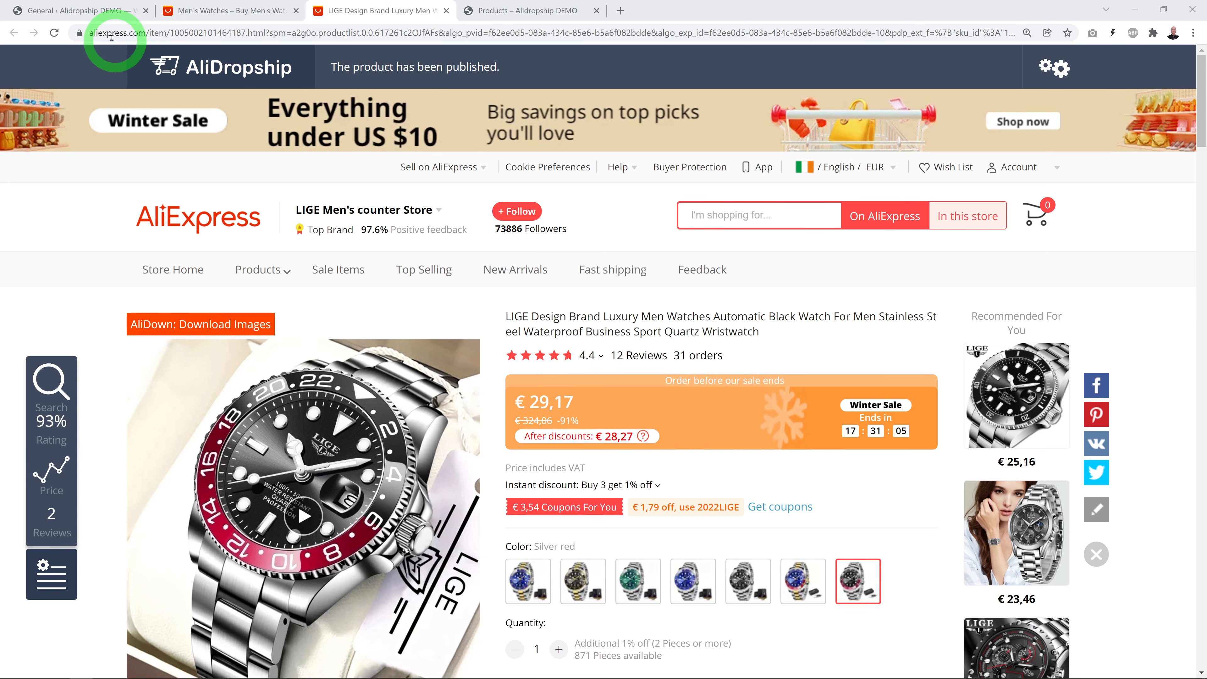
Open AliDropship Currency settings: currency switcher enabled, US dollar as default currency
left_click(97, 14)
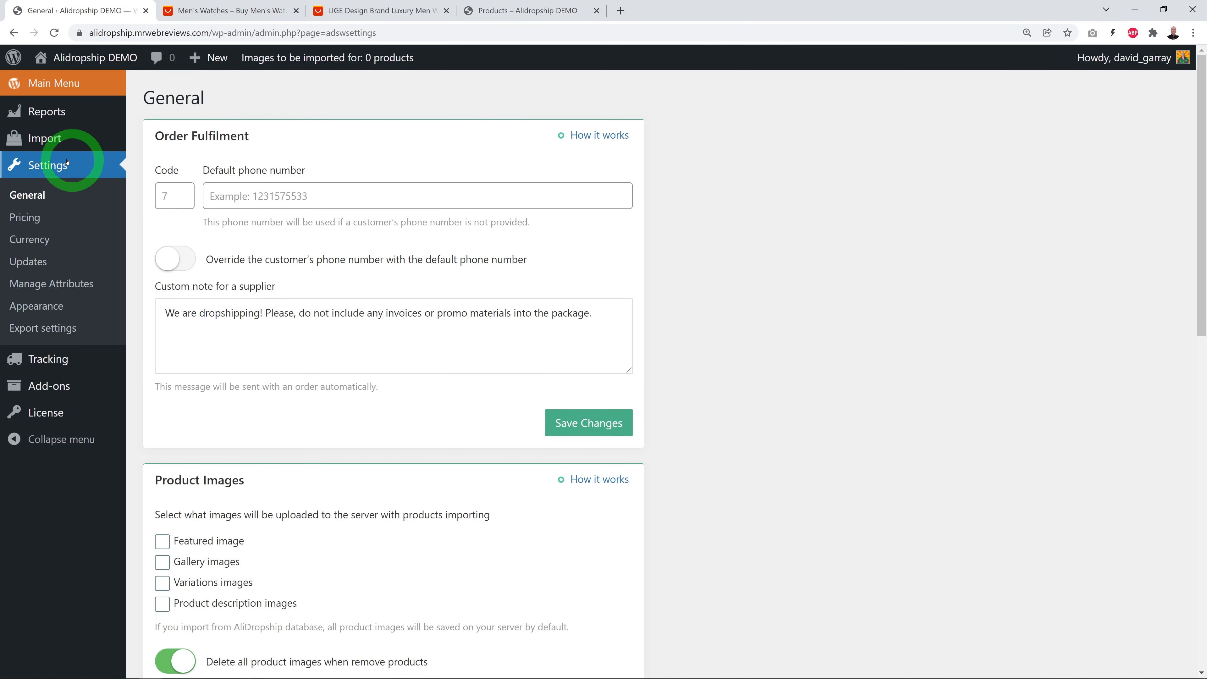
left_click(42, 240)
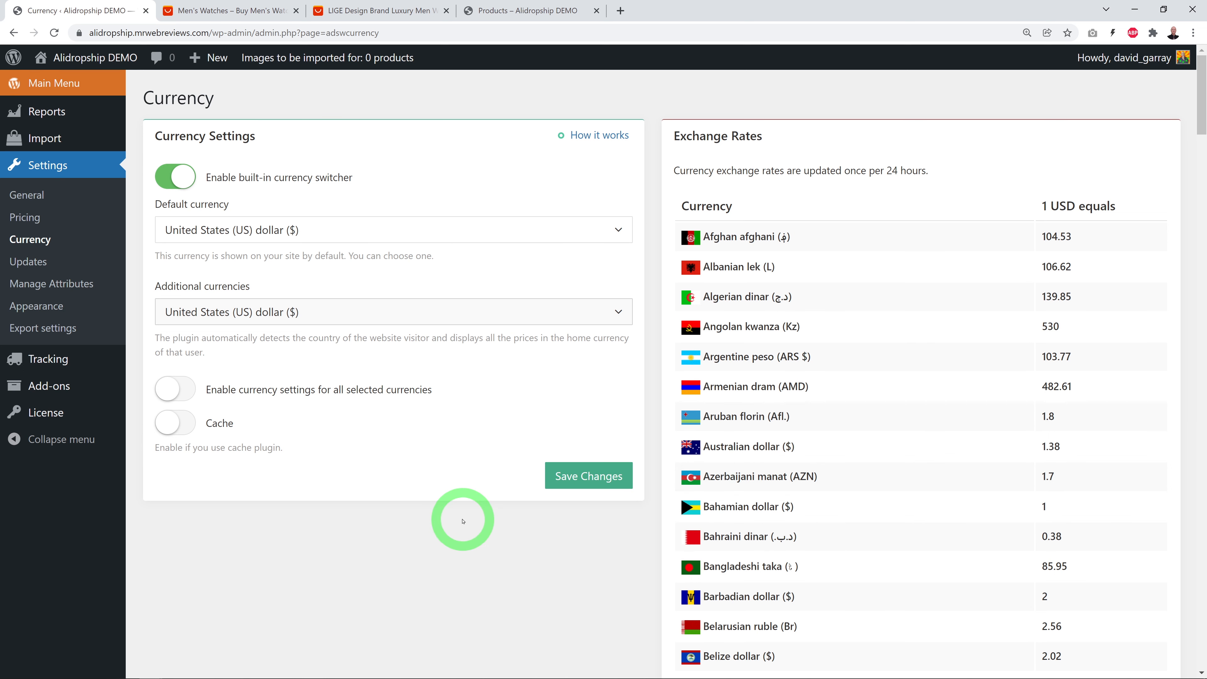
left_click(378, 10)
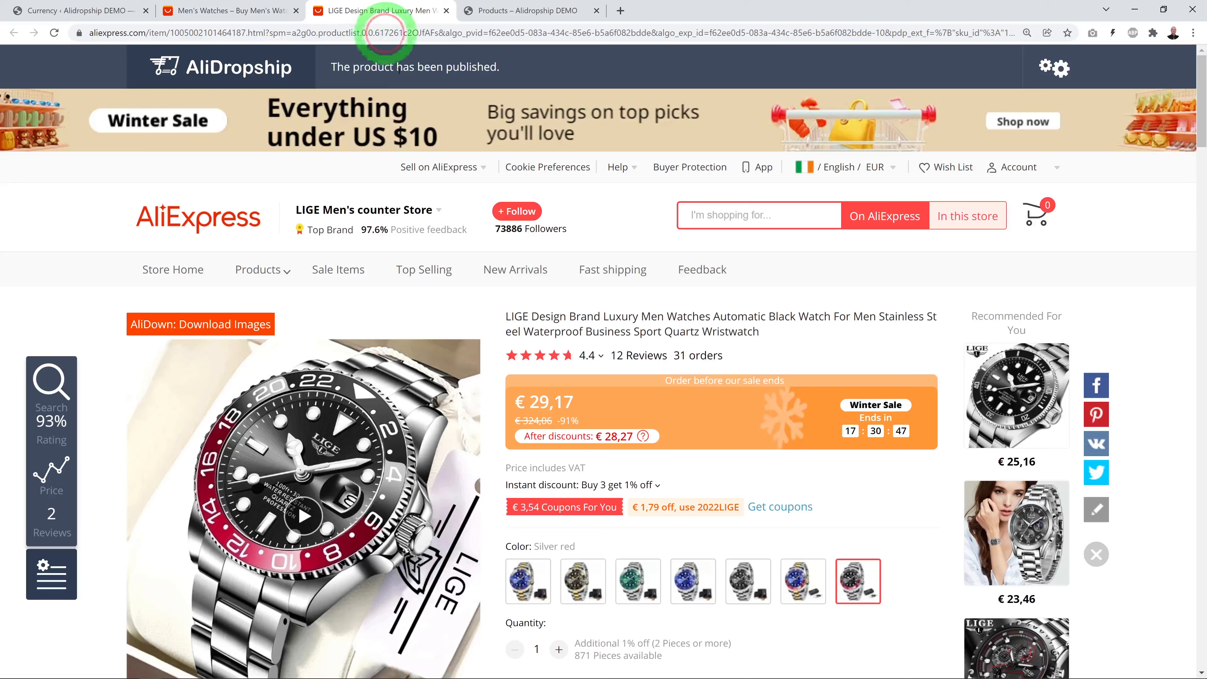
left_click(50, 10)
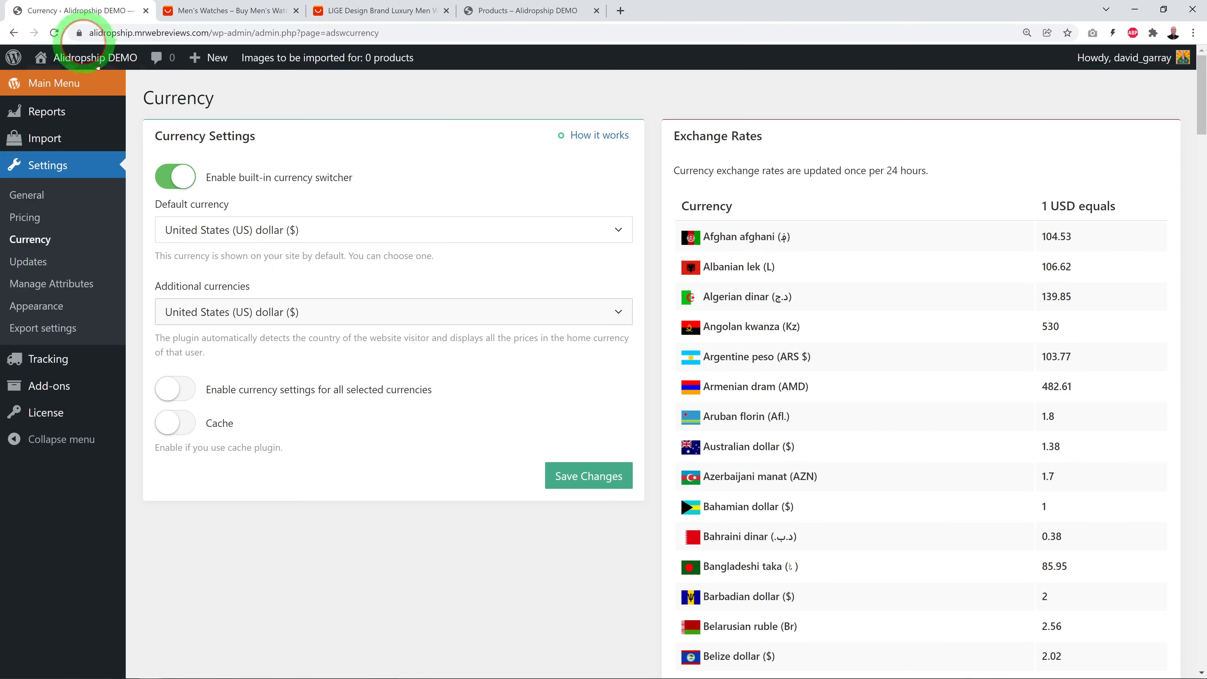
left_click(208, 302)
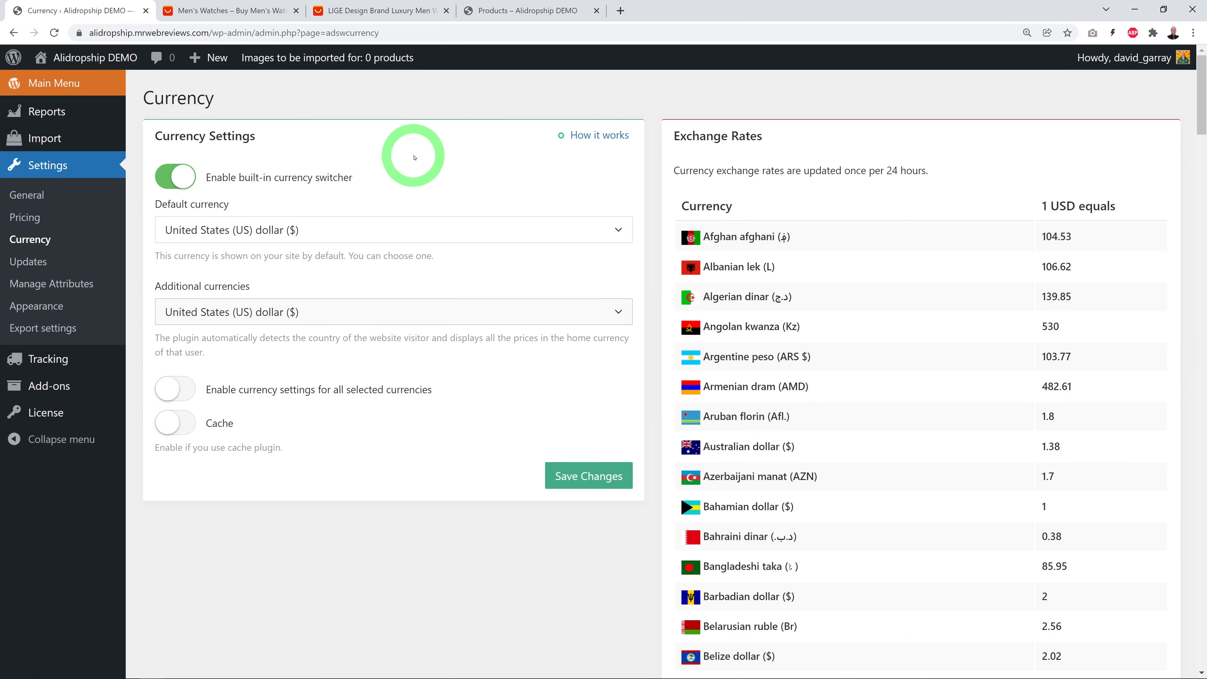
Open the Alidropship DEMO storefront in a new browser tab
mouse_move(101, 69)
right_click(66, 105)
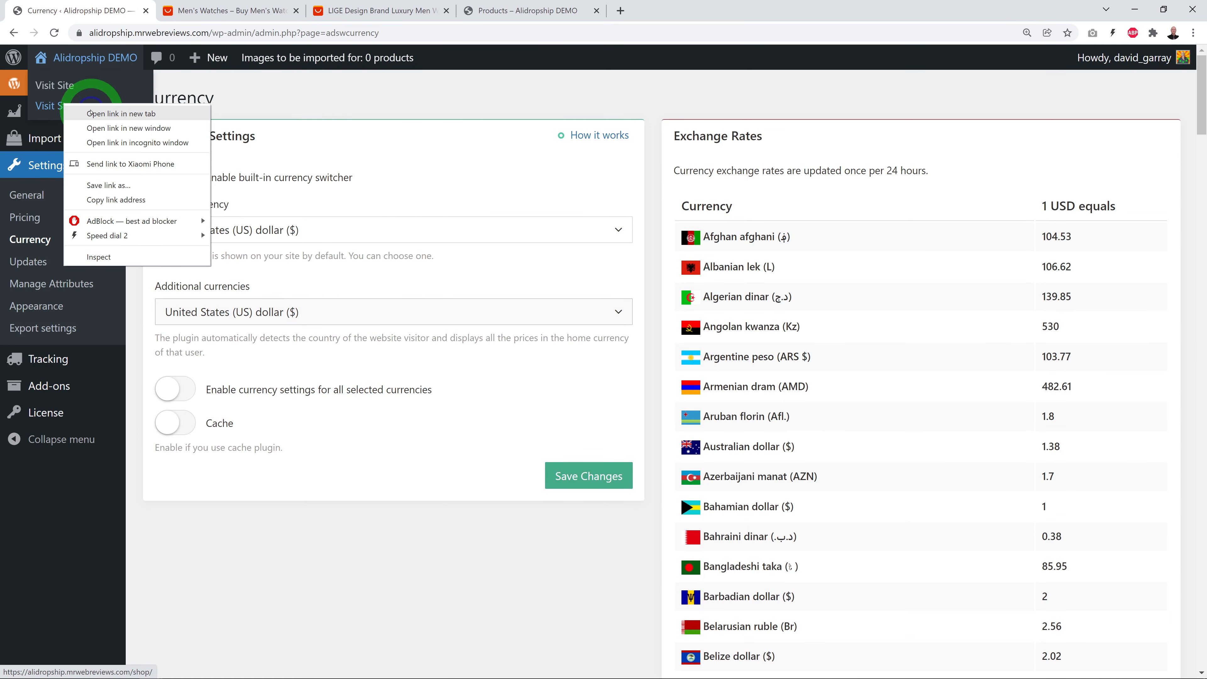
left_click(118, 110)
left_click(240, 16)
Open the LIGE watch product page, on sale at $101.00 with colour and ships-from options
scroll(1058, 318, "down", 5)
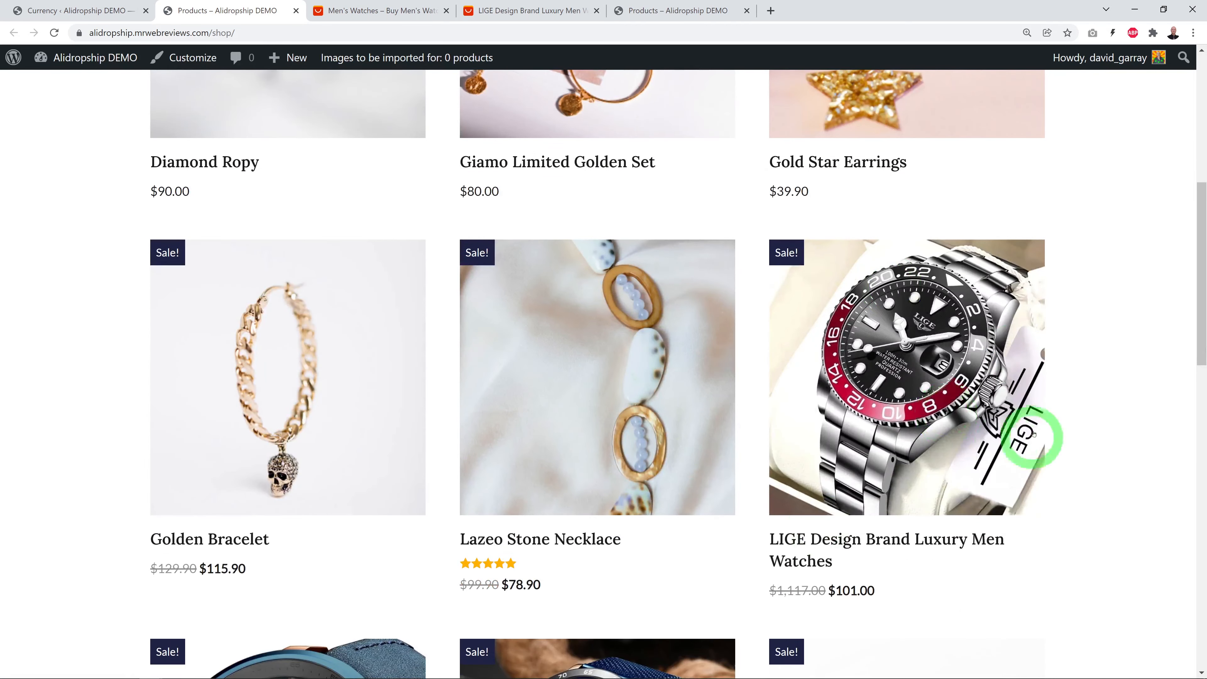
scroll(1007, 456, "down", 2)
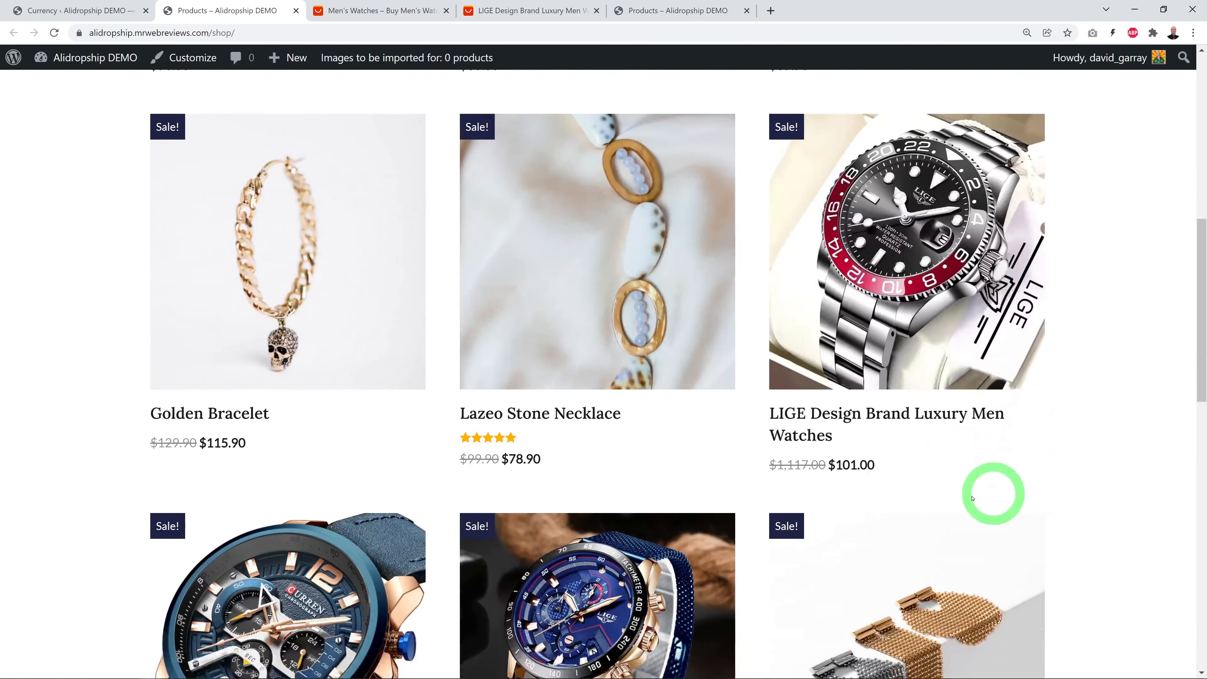
left_click(807, 435)
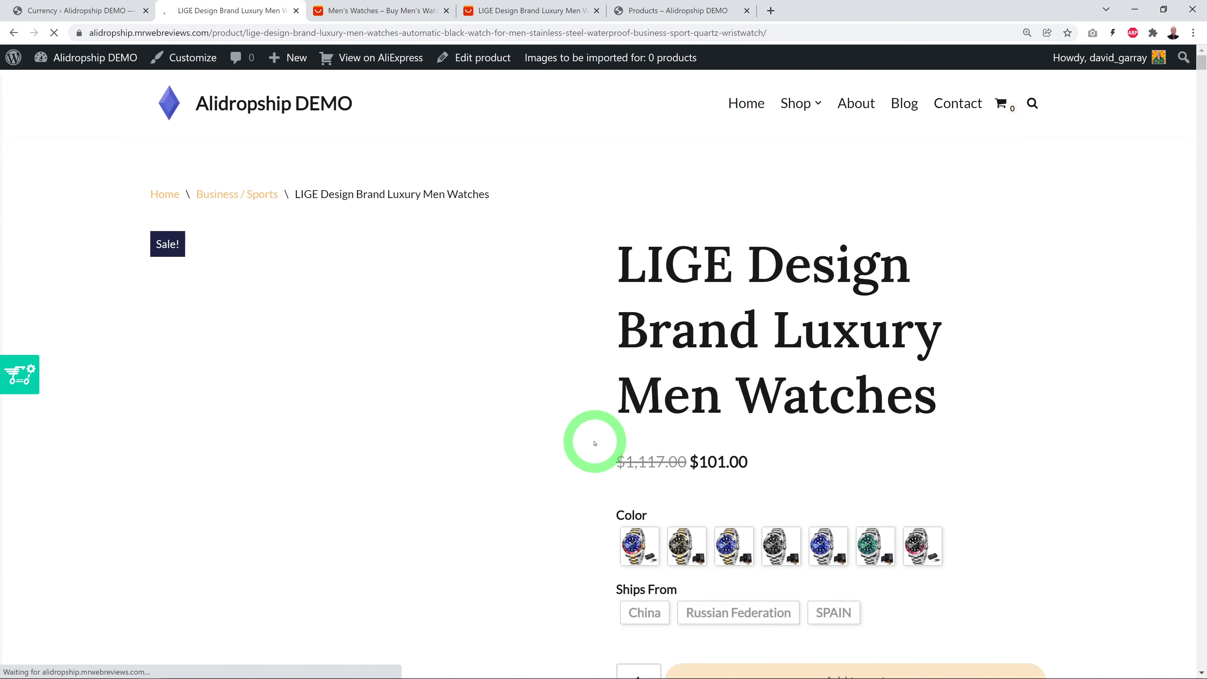
scroll(1021, 390, "down", 4)
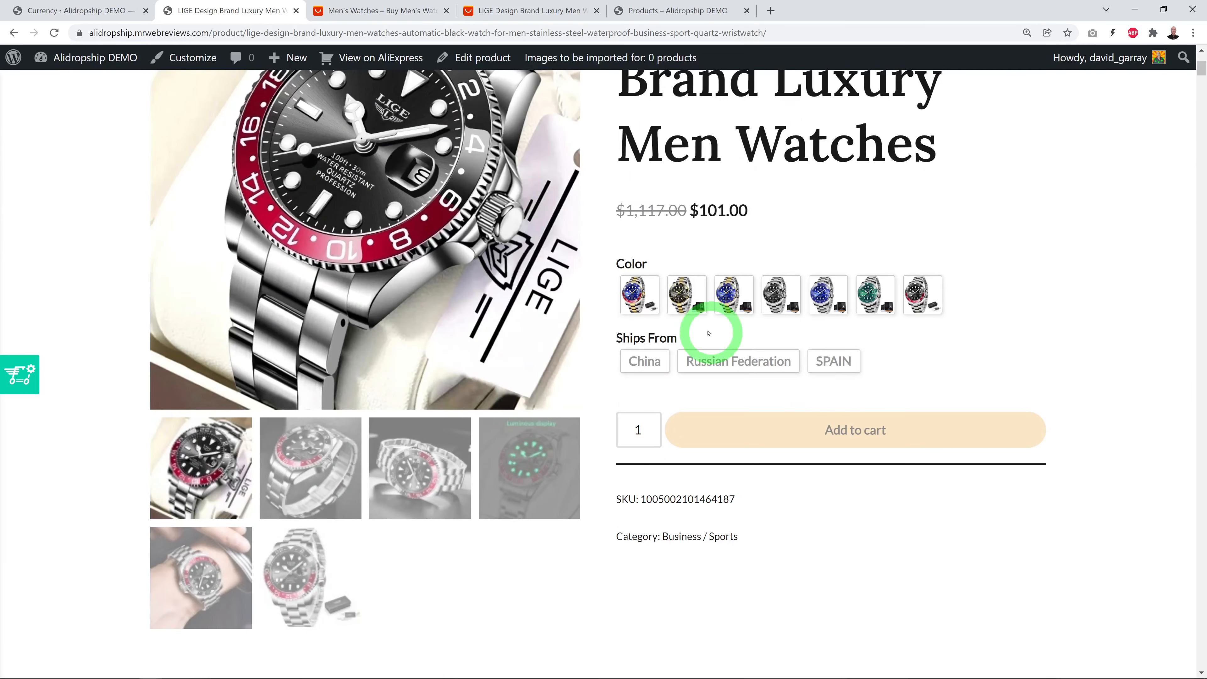
scroll(1069, 399, "down", 1)
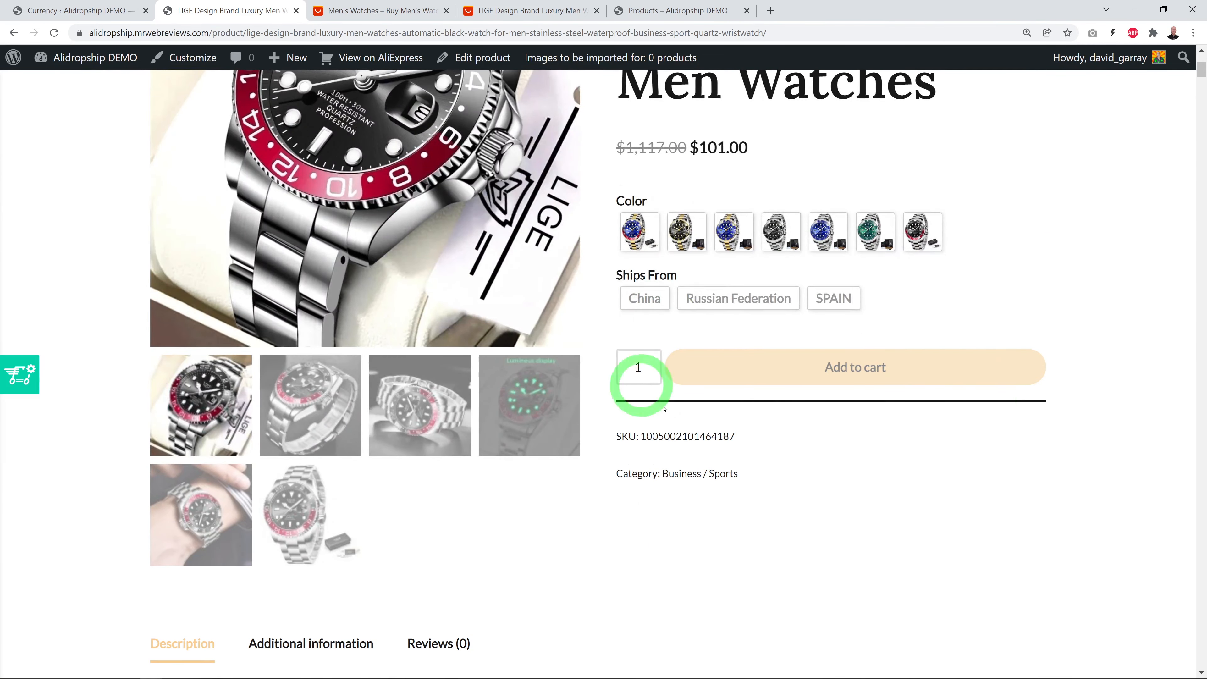
scroll(924, 488, "down", 8)
scroll(924, 488, "up", 8)
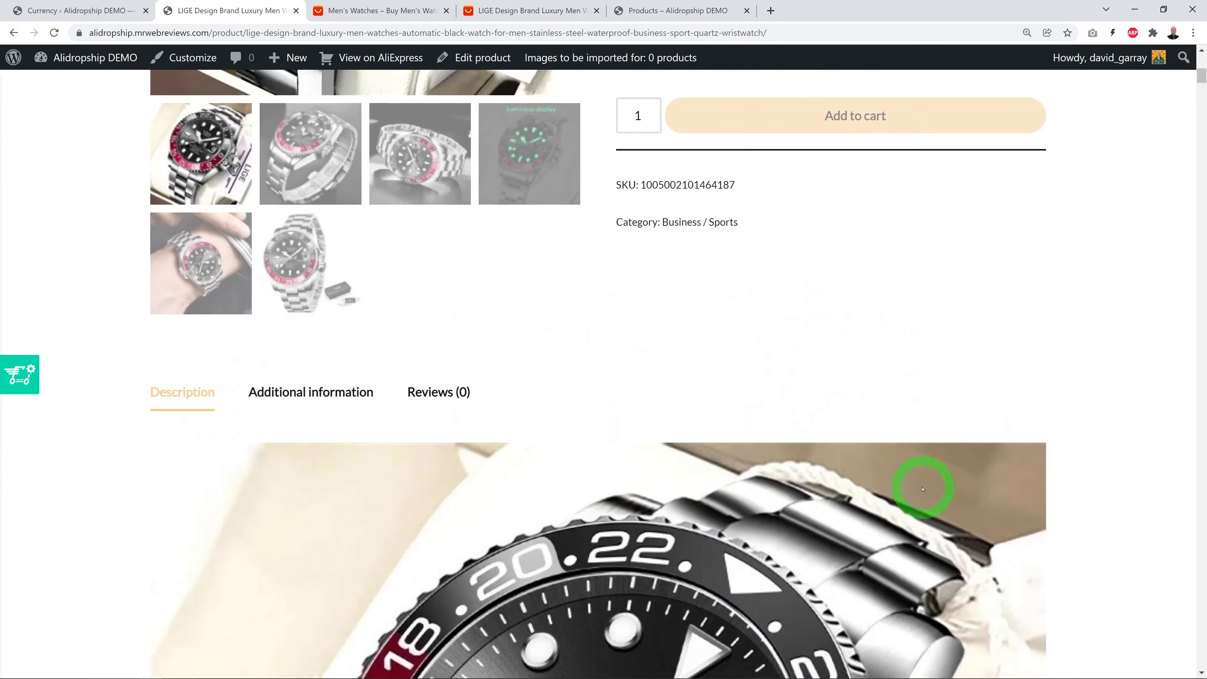
scroll(1055, 499, "up", 5)
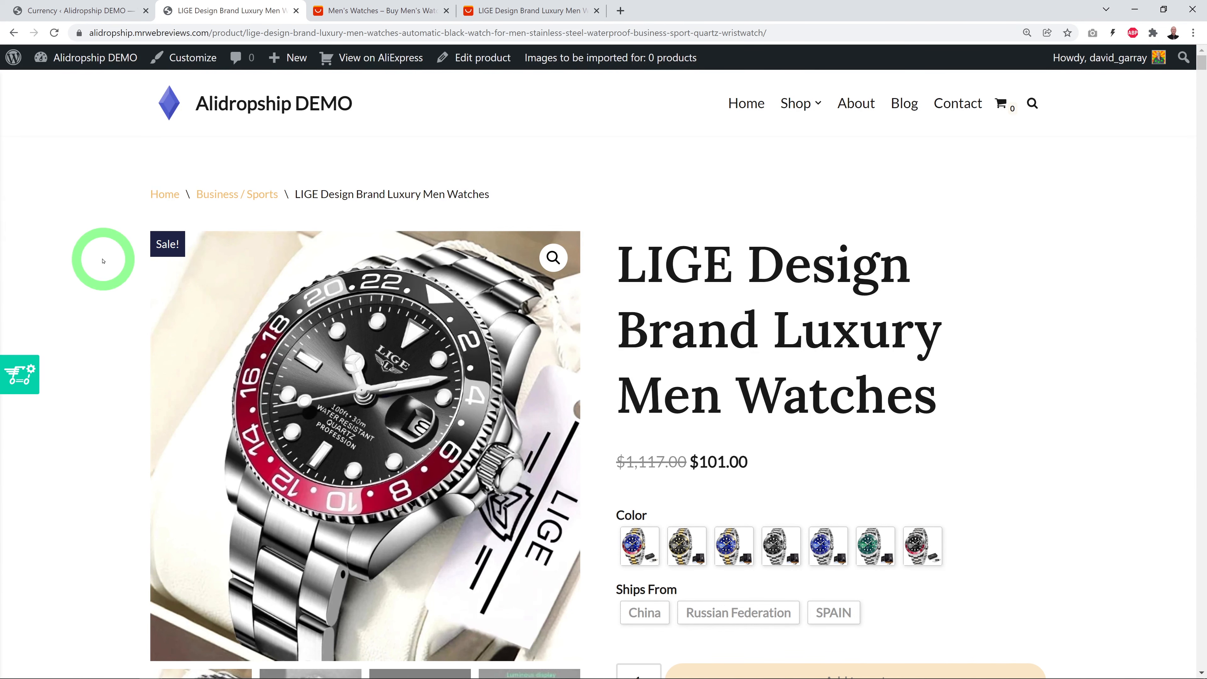
Check the AliExpress seller's 93% rating details, then close the Seller's score popup
left_click(528, 11)
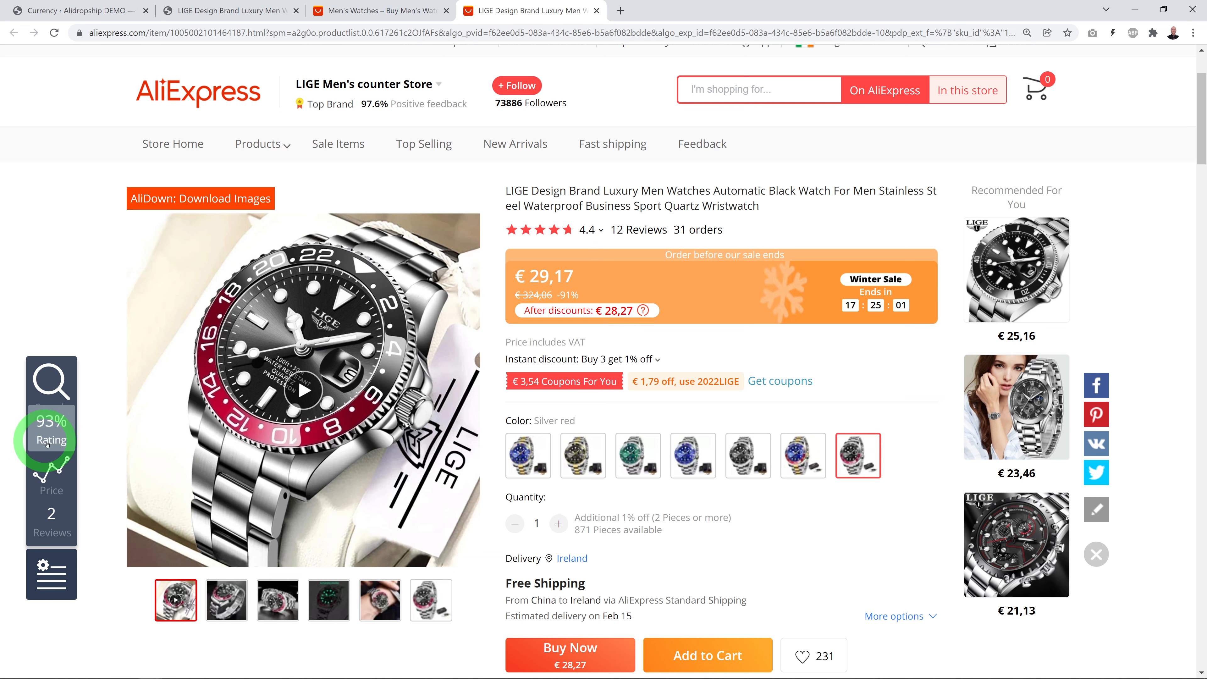
left_click(55, 431)
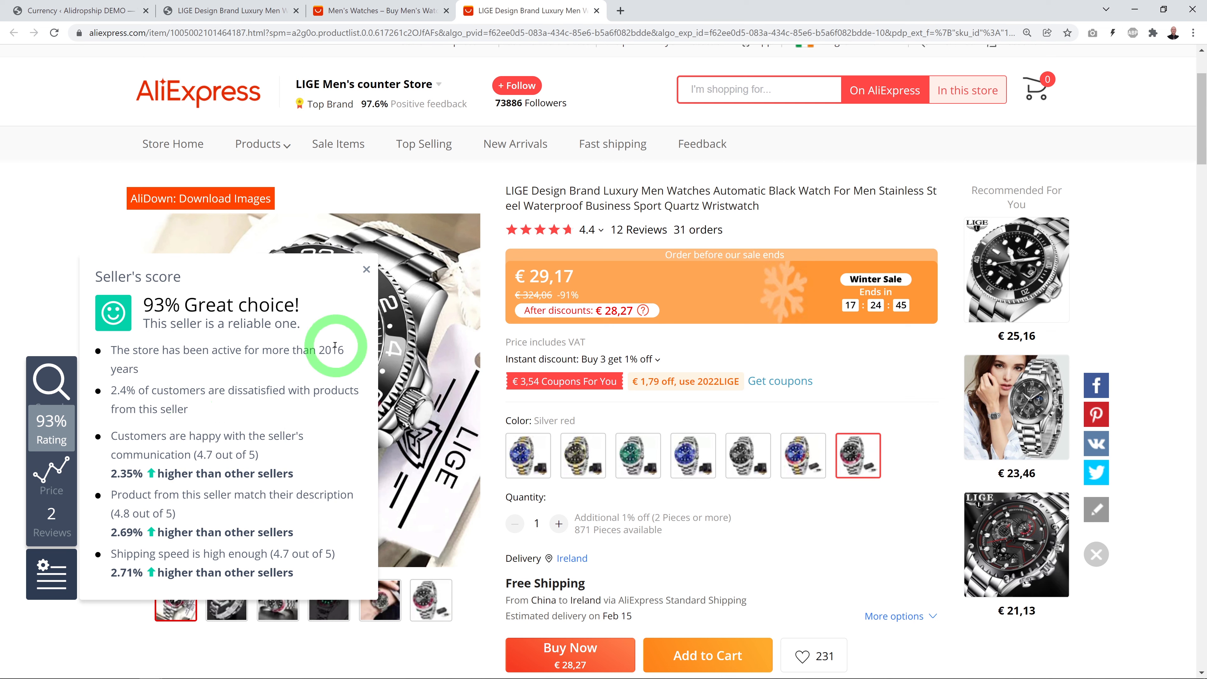
left_click(365, 269)
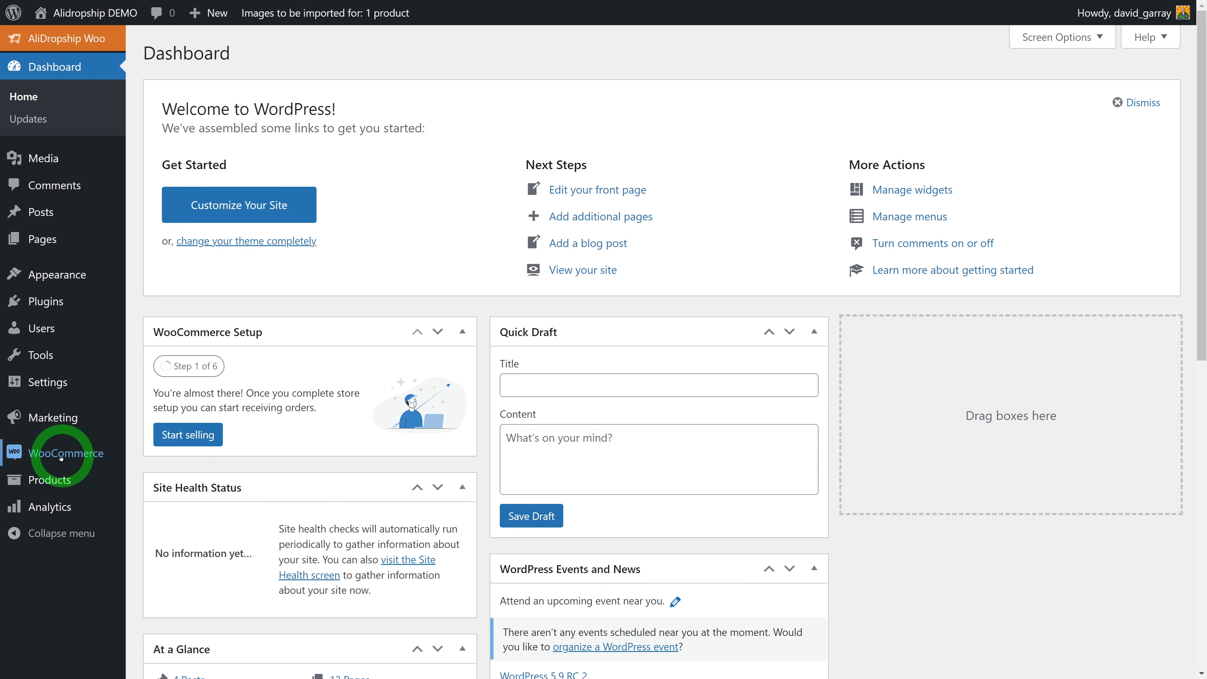
Review WooCommerce General settings: New York store address and selling to all countries
mouse_move(36, 454)
left_click(153, 567)
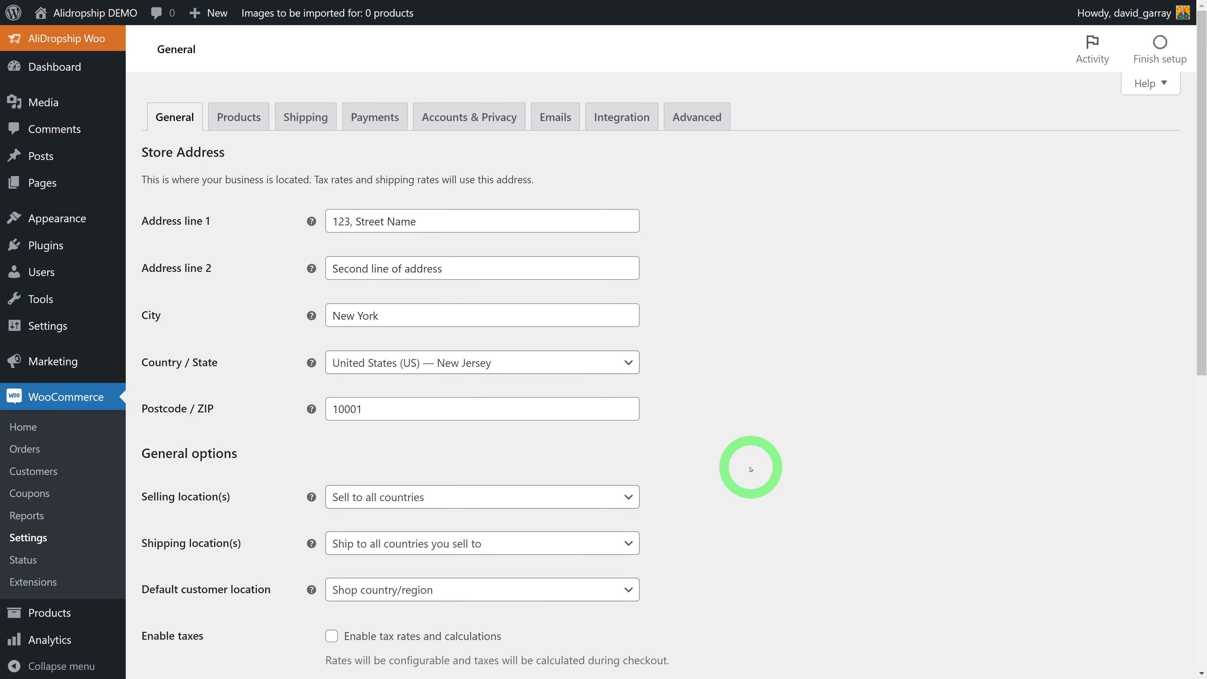
scroll(809, 456, "down", 2)
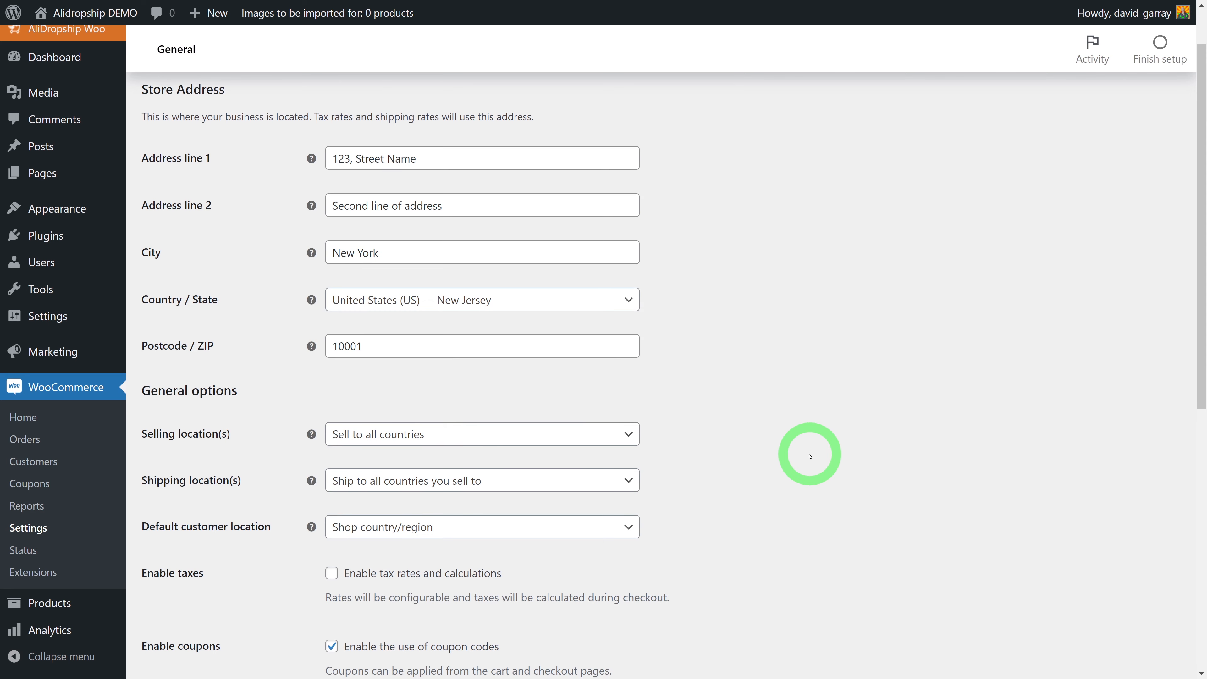
scroll(810, 456, "down", 3)
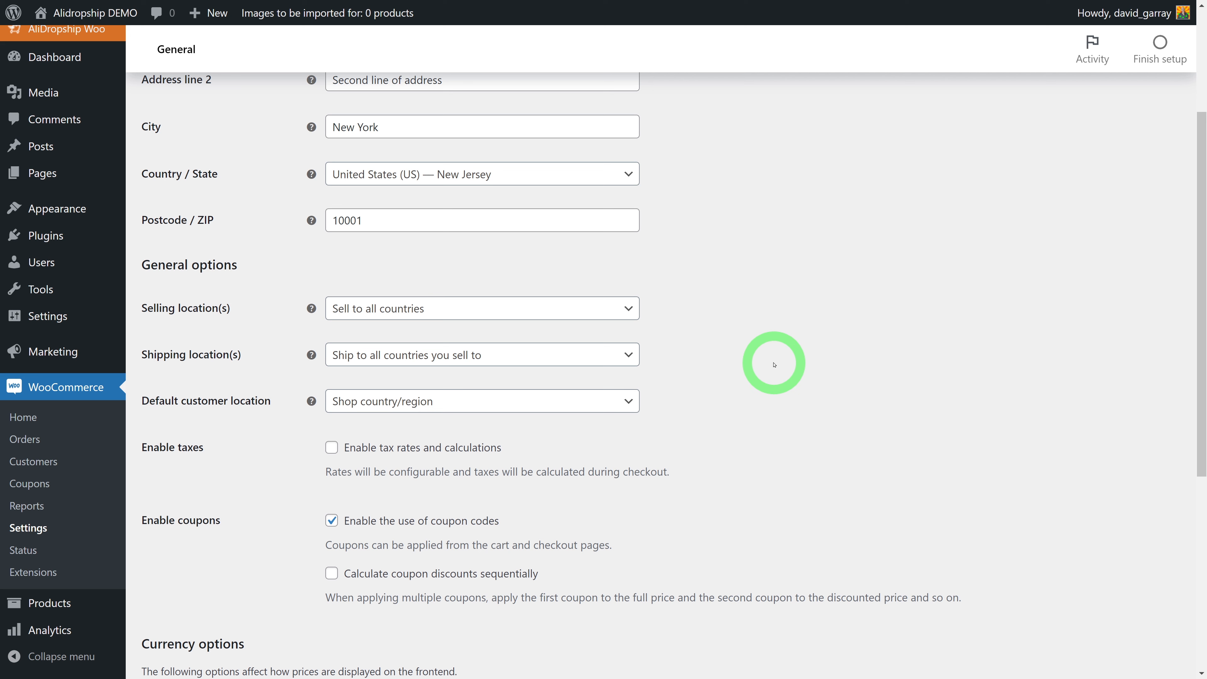
left_click(629, 310)
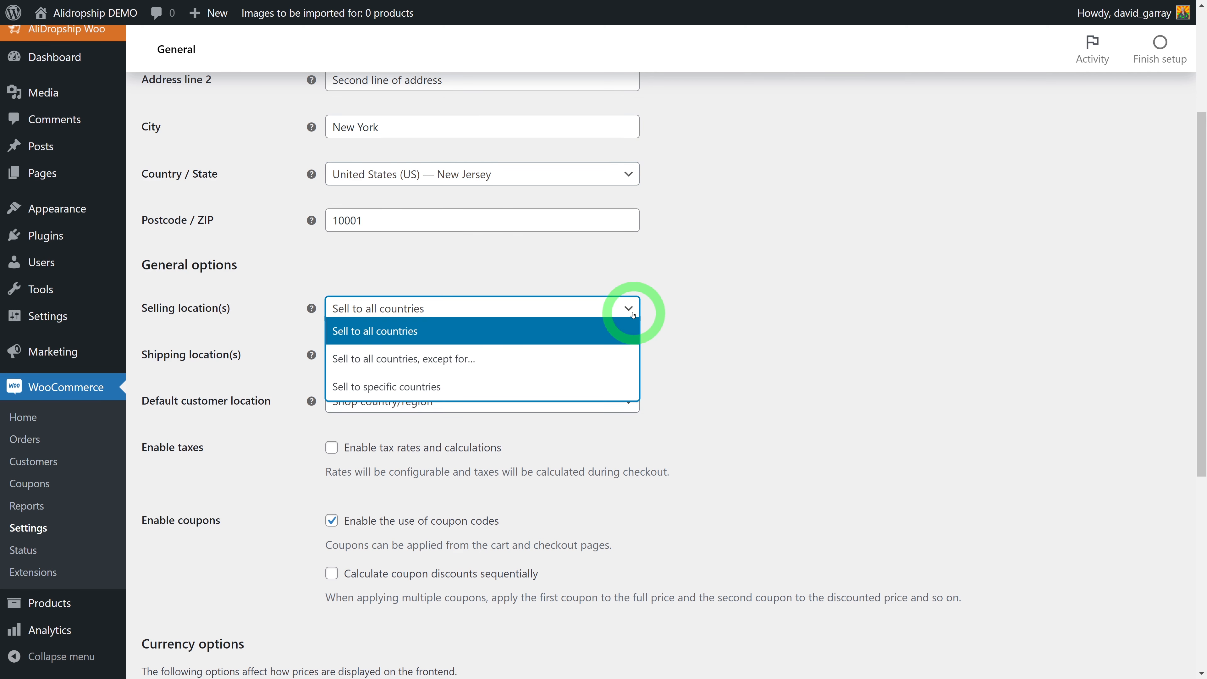
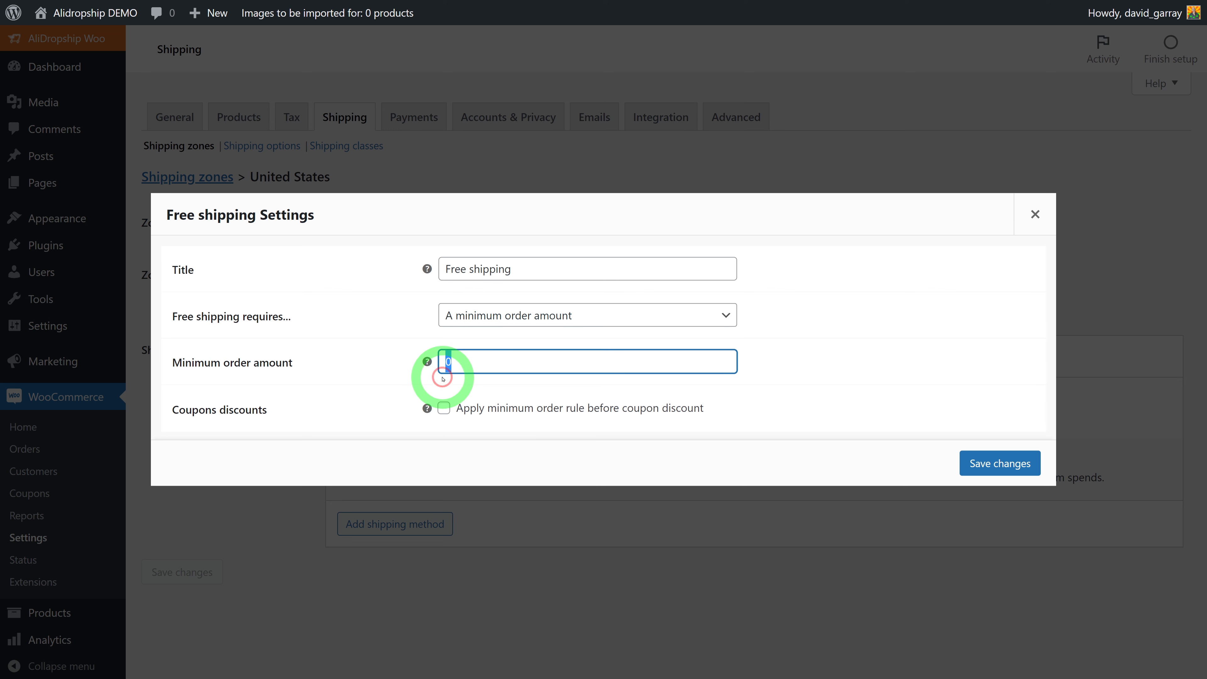
Save free shipping with a 199 minimum order amount, then go to the Payments settings
left_click(340, 412)
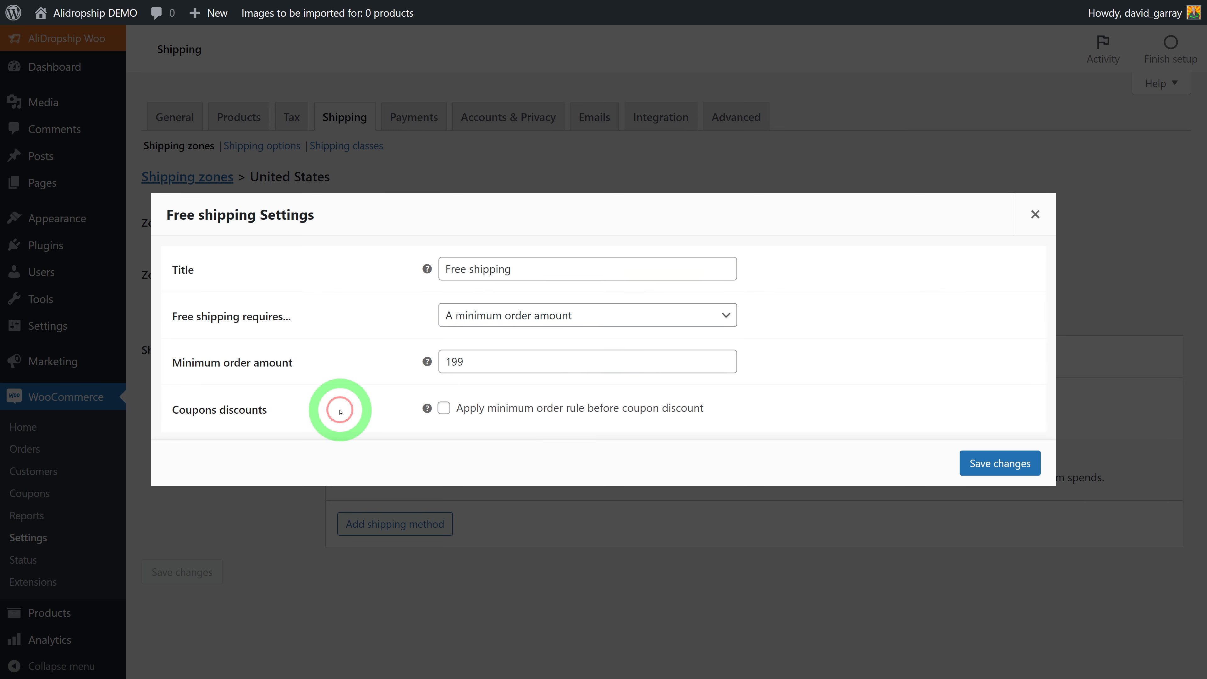
left_click(972, 463)
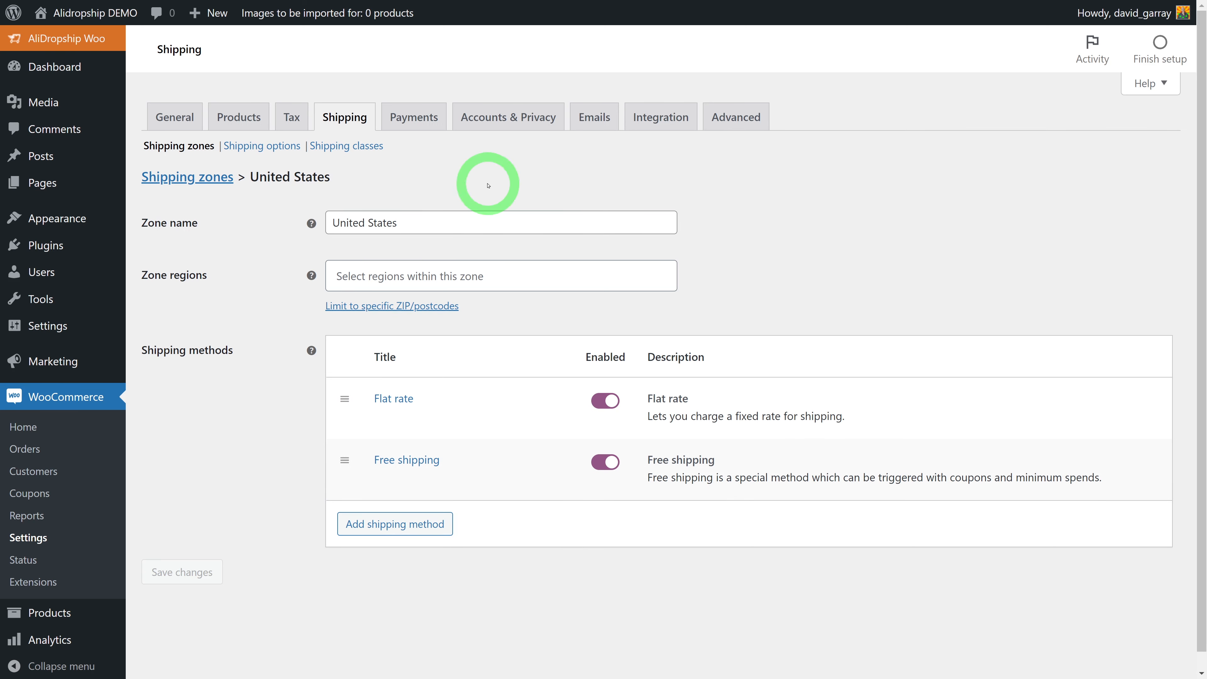
left_click(423, 118)
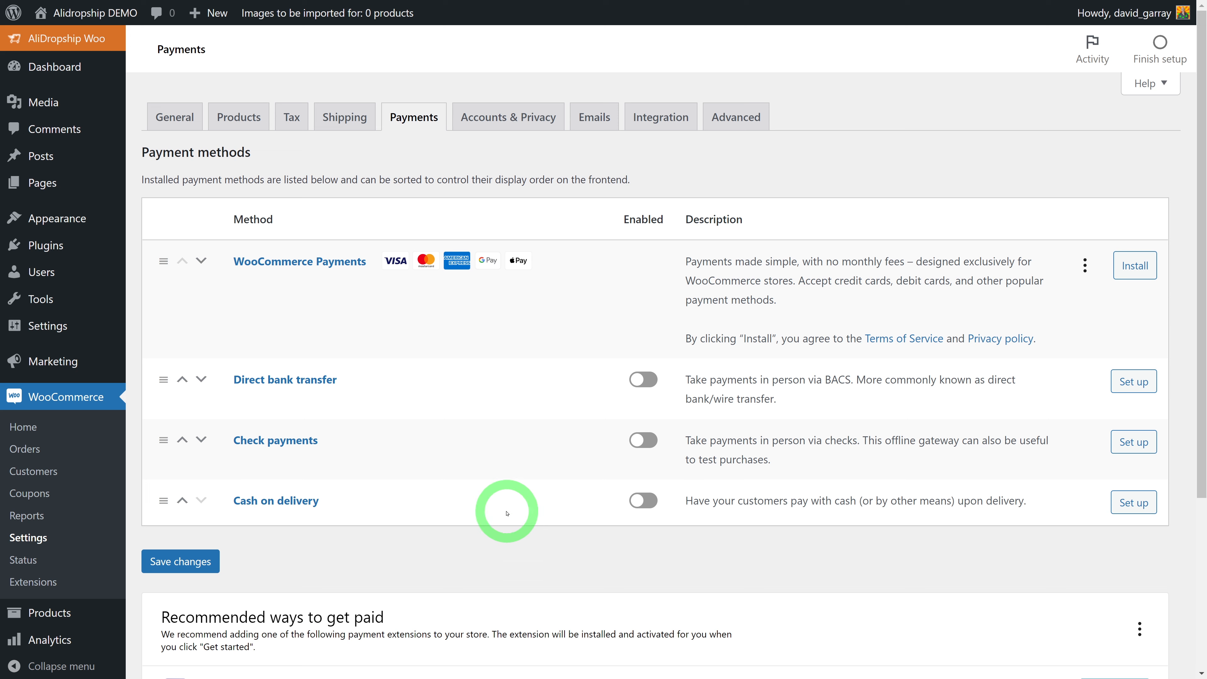
Connect the store to a PayPal account and approve the link in the popup
scroll(507, 513, "down", 5)
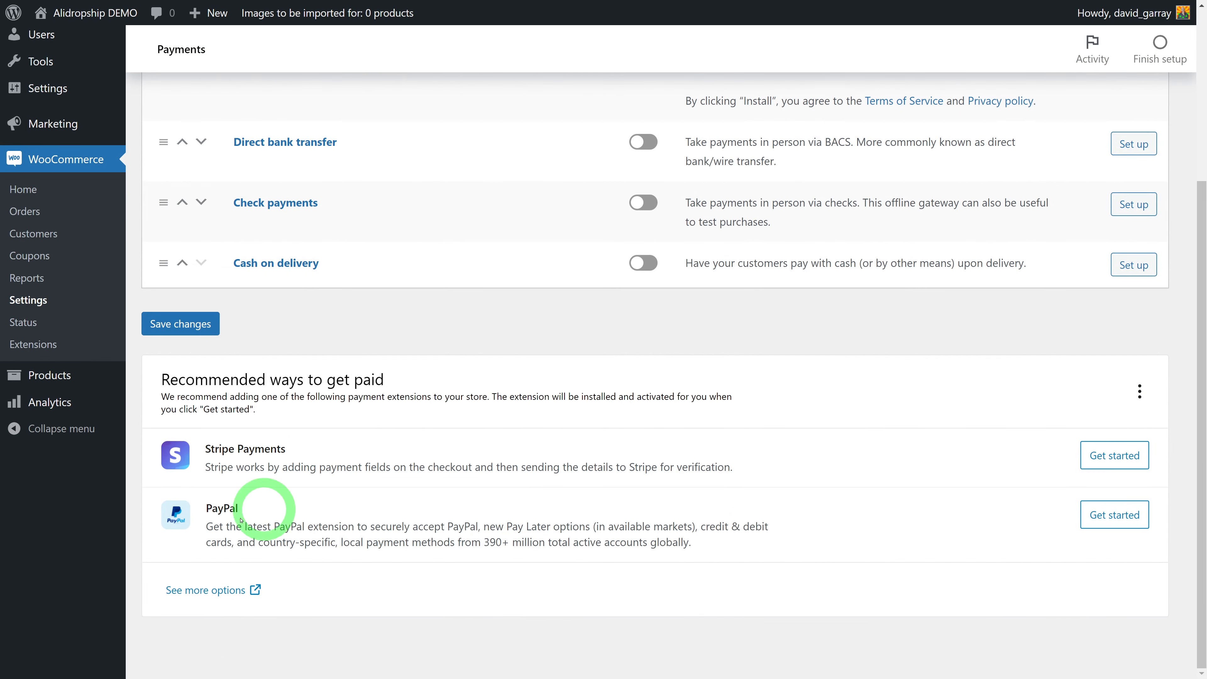
left_click(1123, 516)
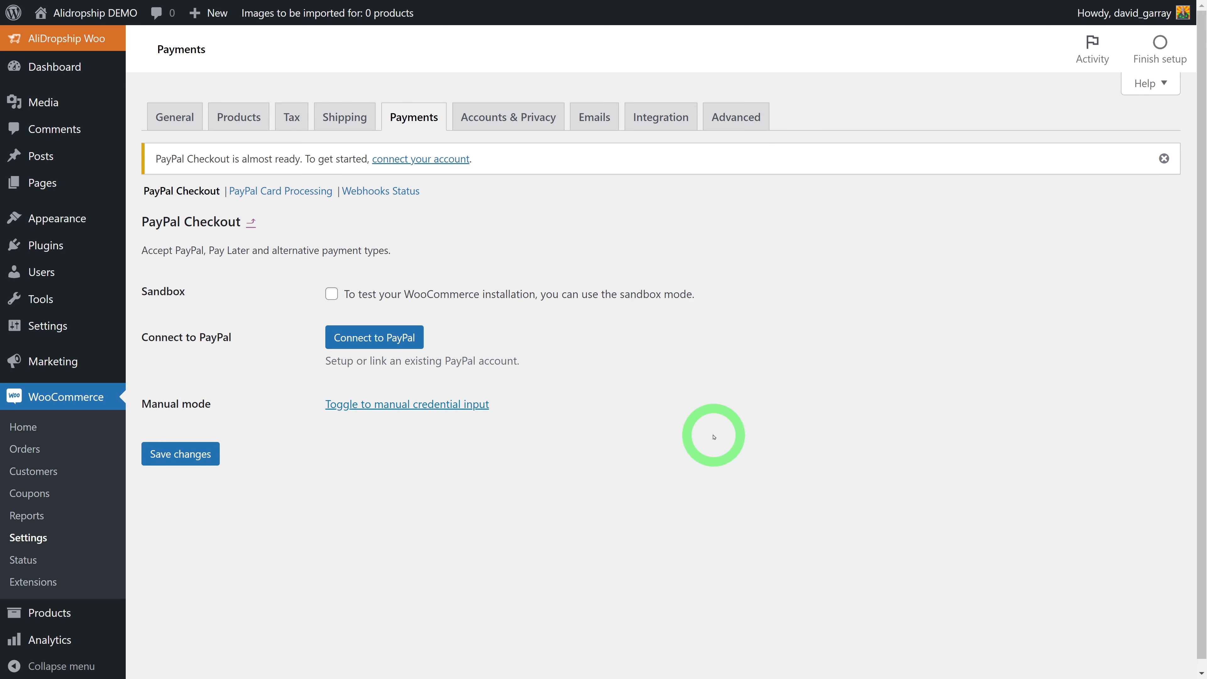
left_click(393, 355)
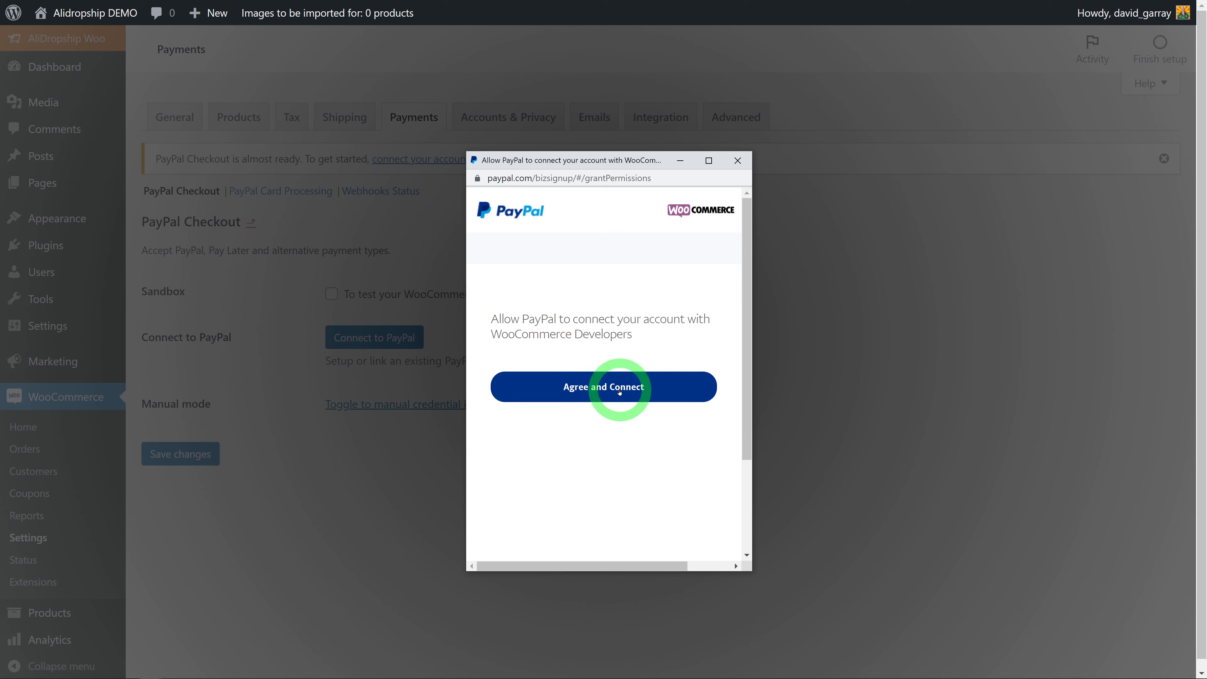
left_click(625, 388)
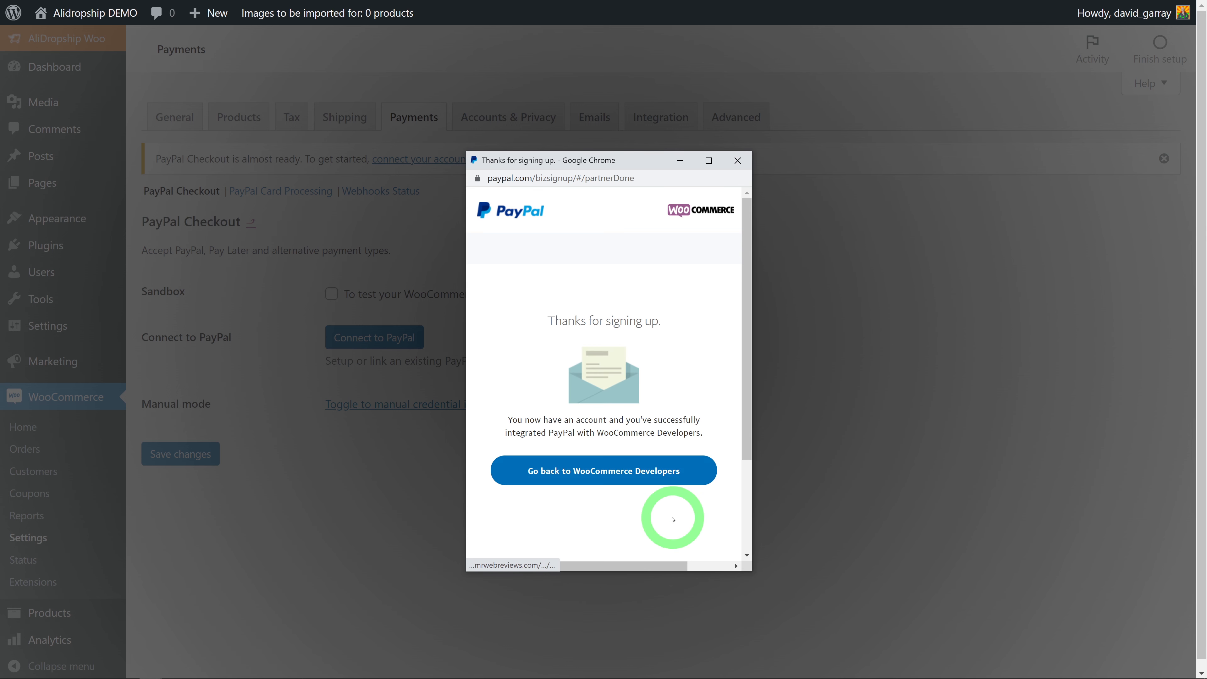
left_click(619, 485)
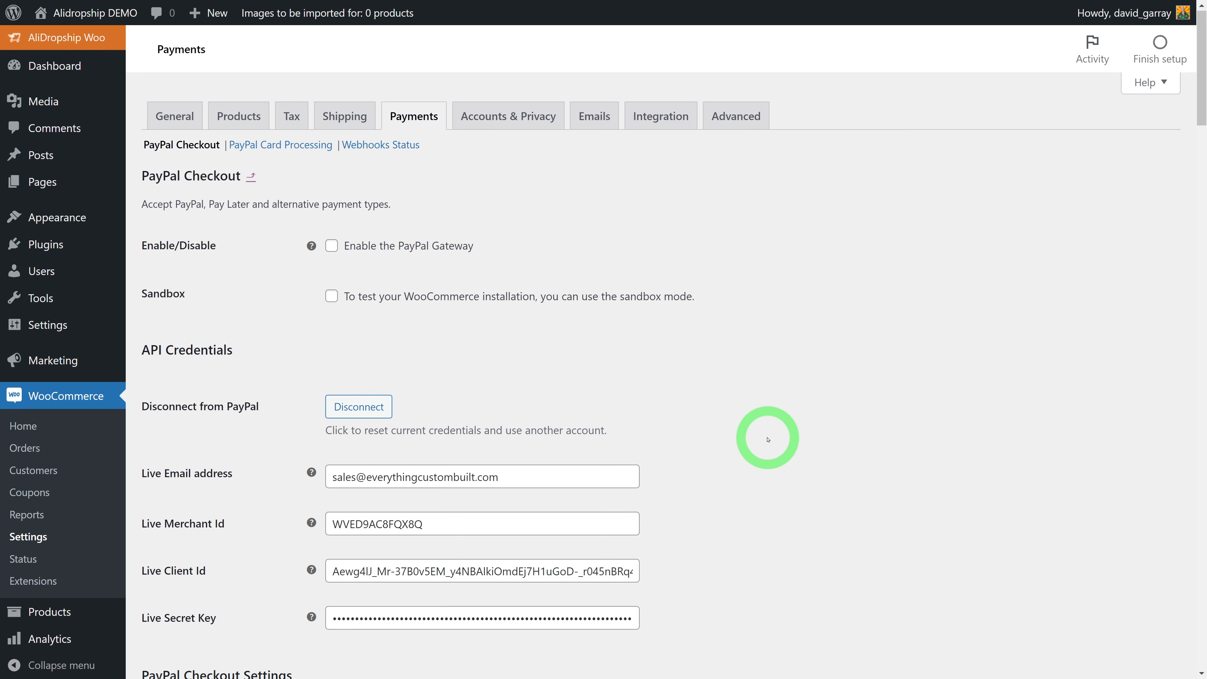
Return to the payment methods list, now showing PayPal and PayPal Card Processing
scroll(767, 438, "down", 3)
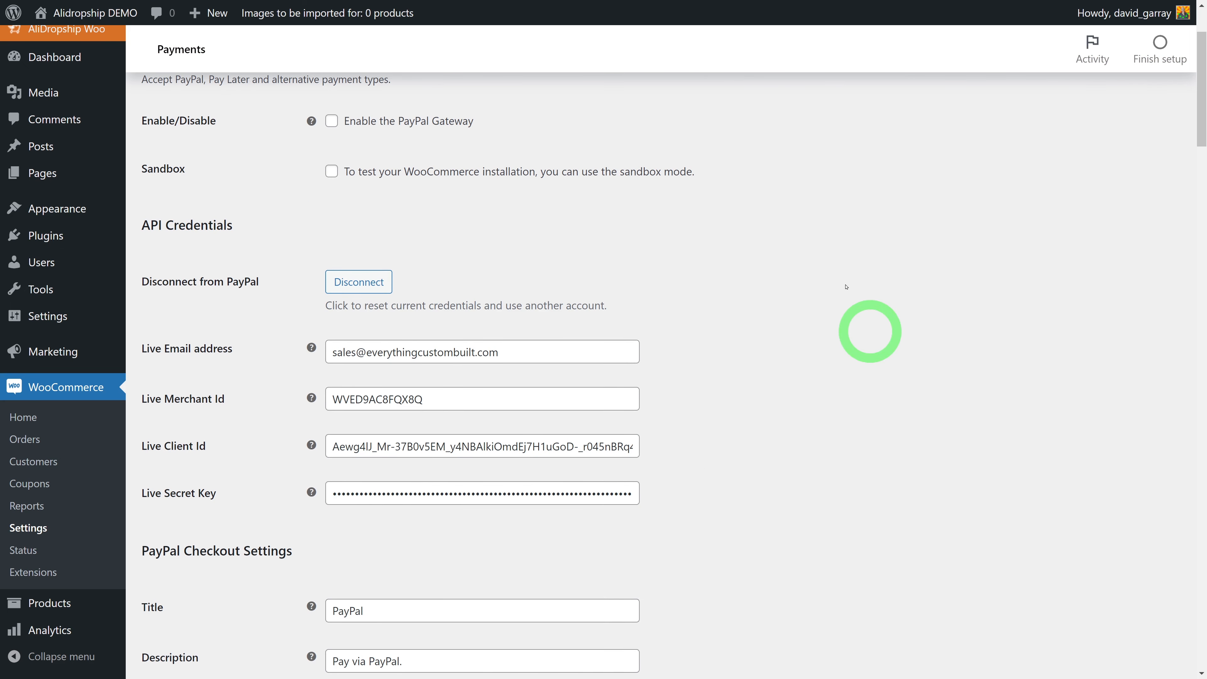
scroll(808, 449, "up", 3)
scroll(812, 450, "down", 14)
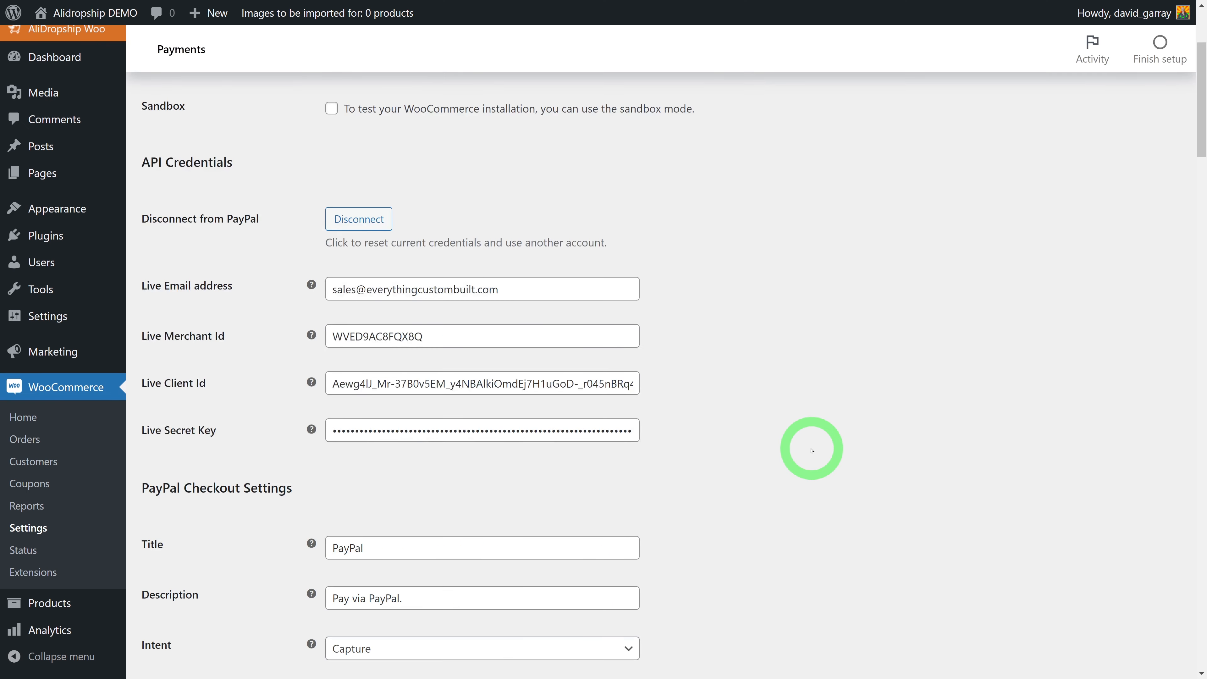
scroll(812, 450, "up", 14)
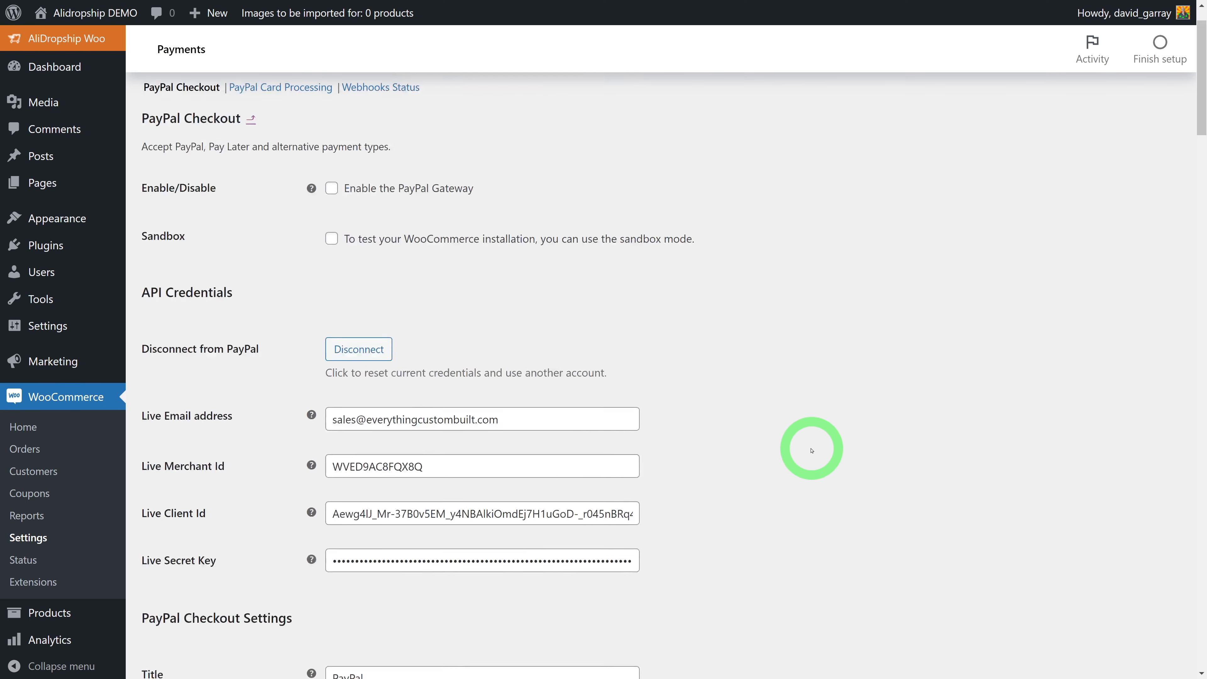
left_click(246, 180)
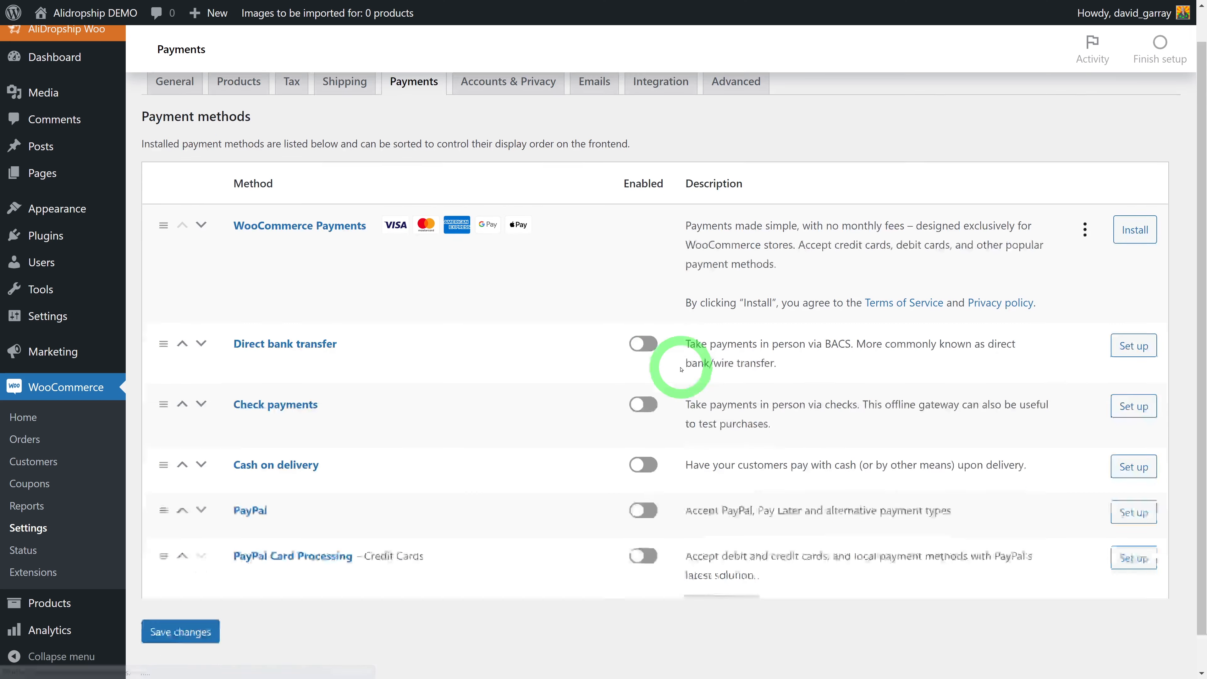
scroll(680, 370, "down", 5)
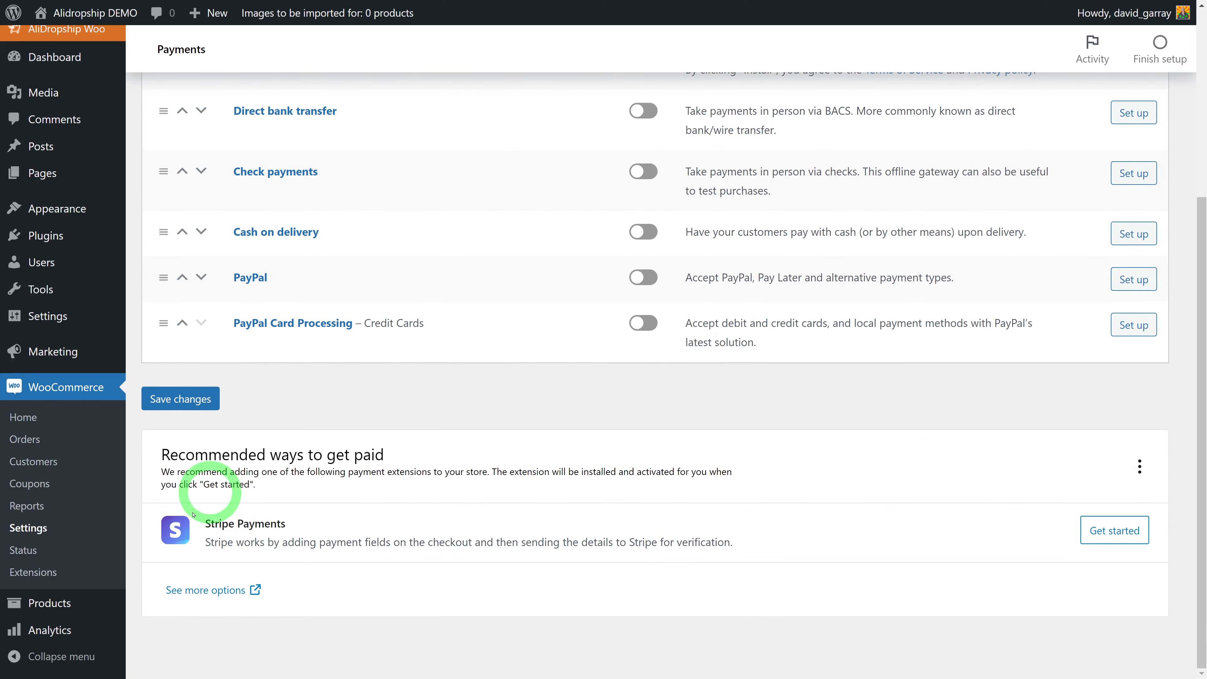
Log in to Stripe with the account e-mail and connect the Stripe account to the store
left_click(1122, 532)
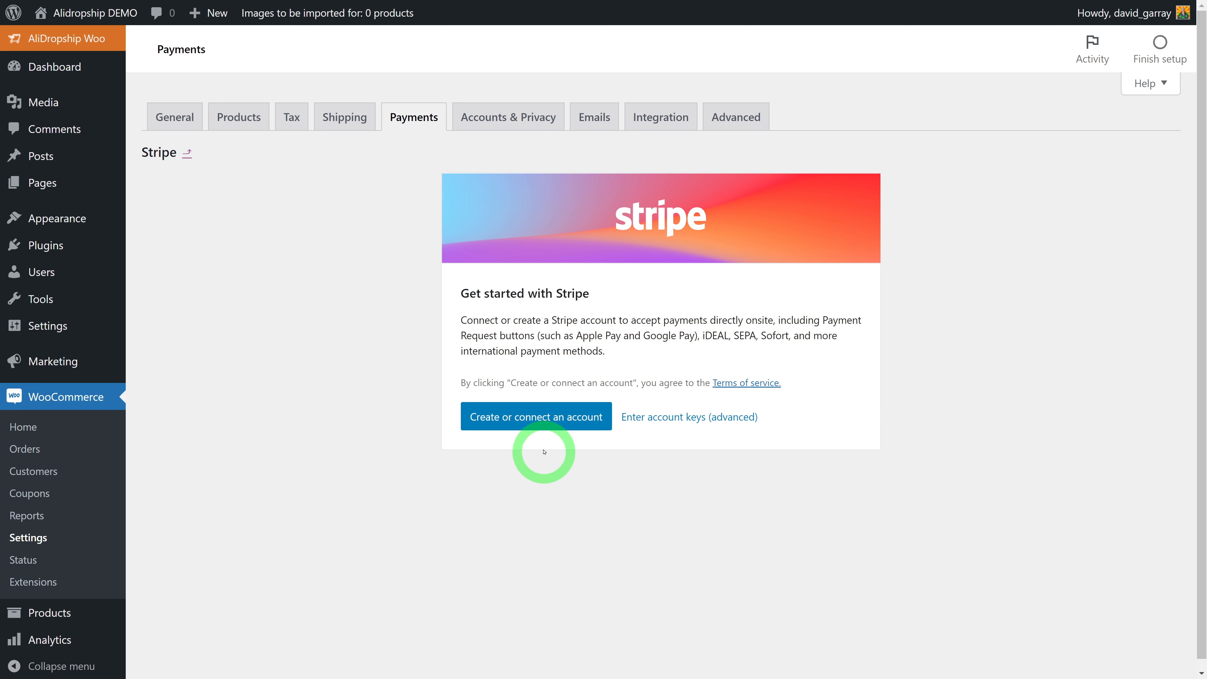
left_click(539, 424)
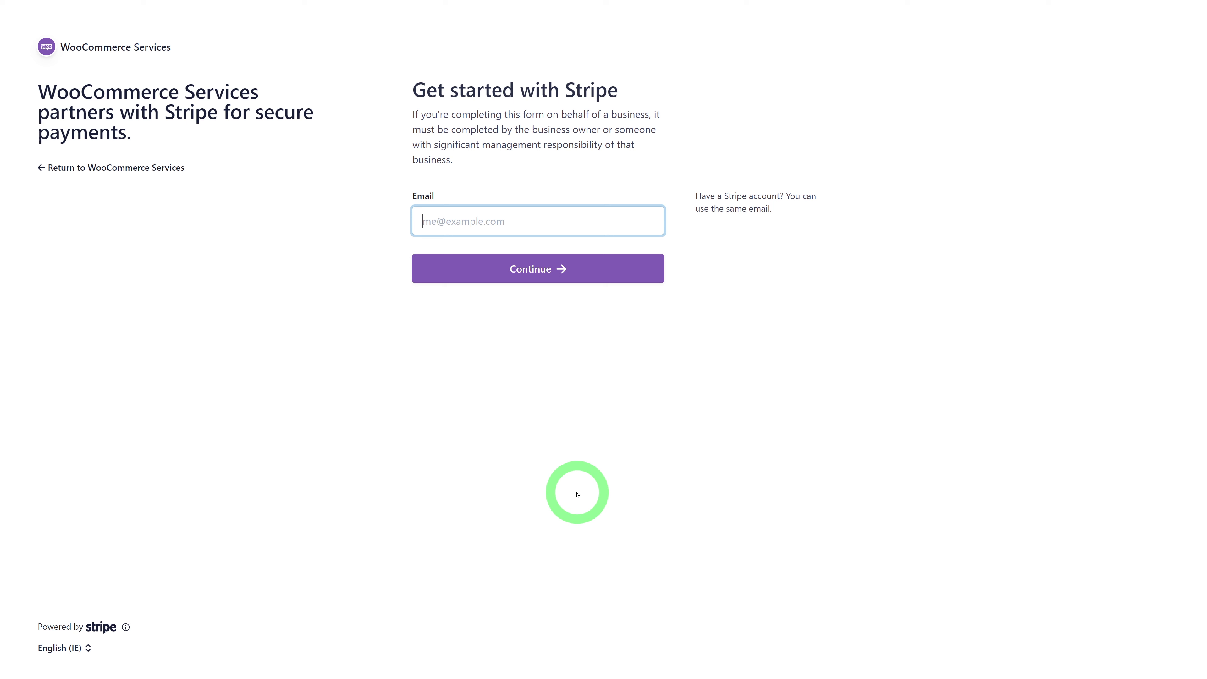
key("ctrl+v")
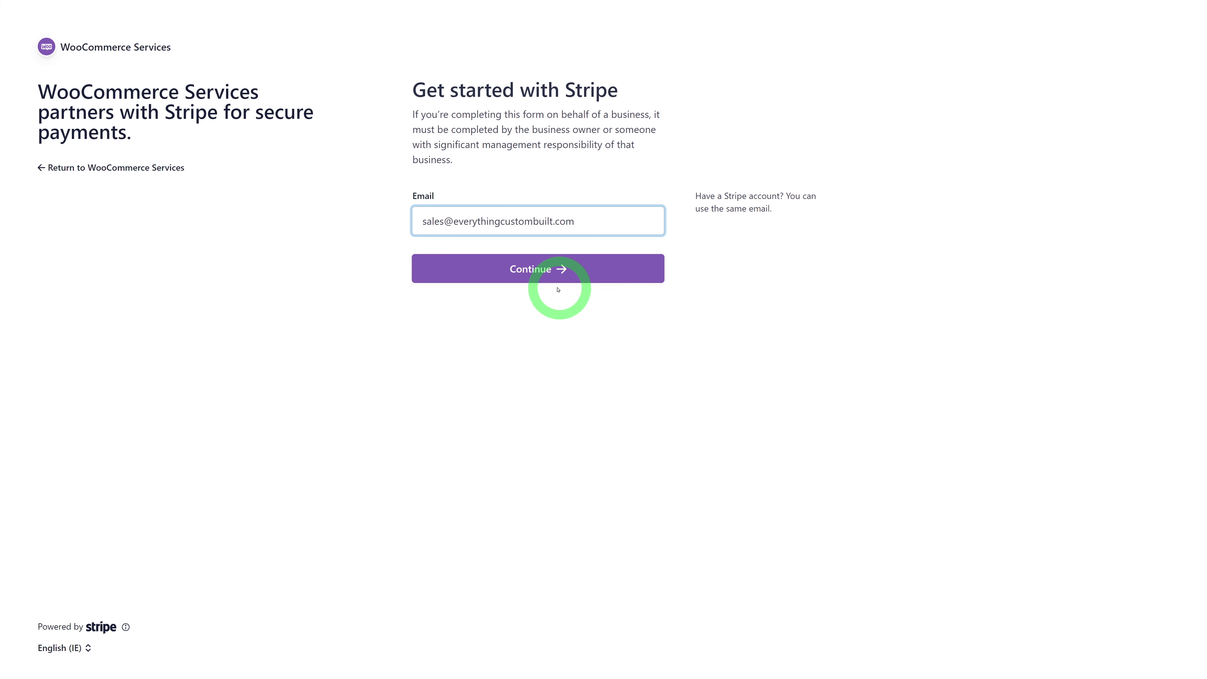
left_click(538, 269)
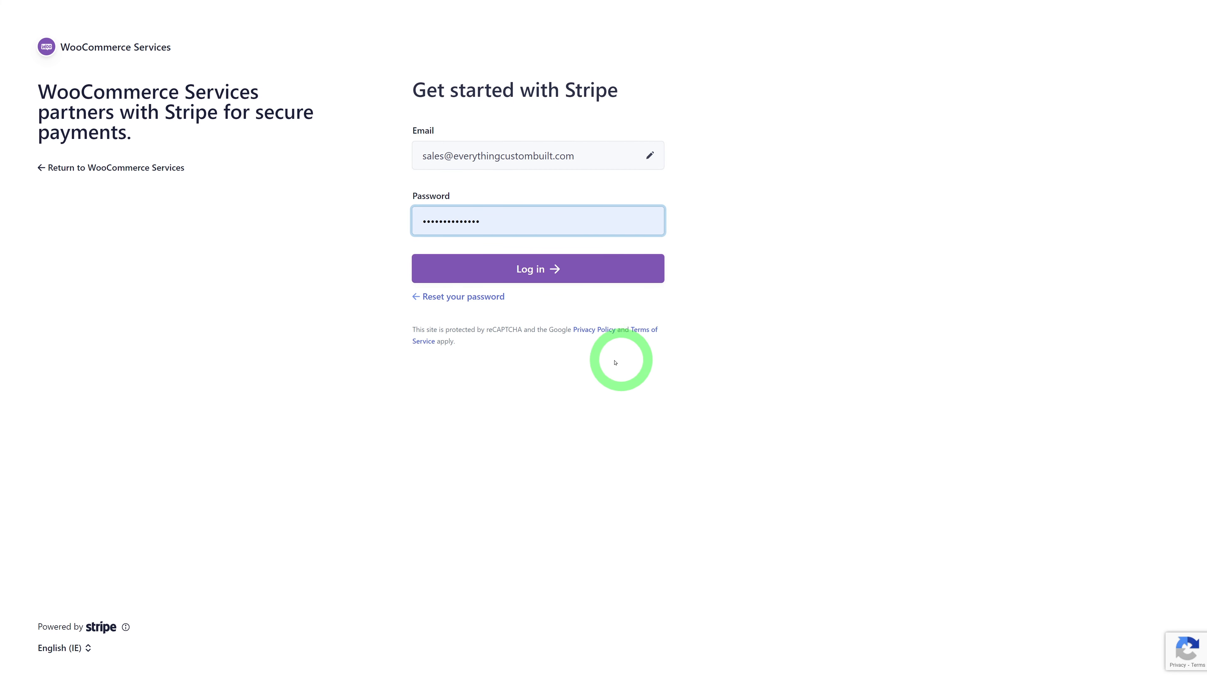
left_click(547, 270)
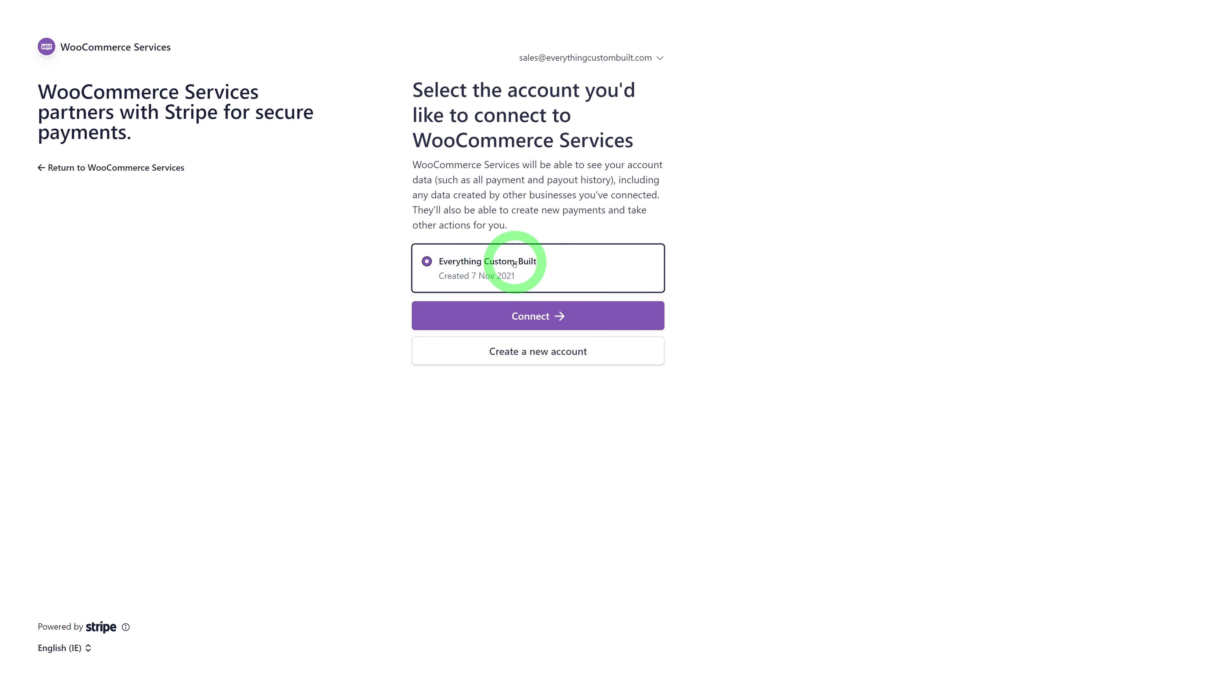
left_click(539, 316)
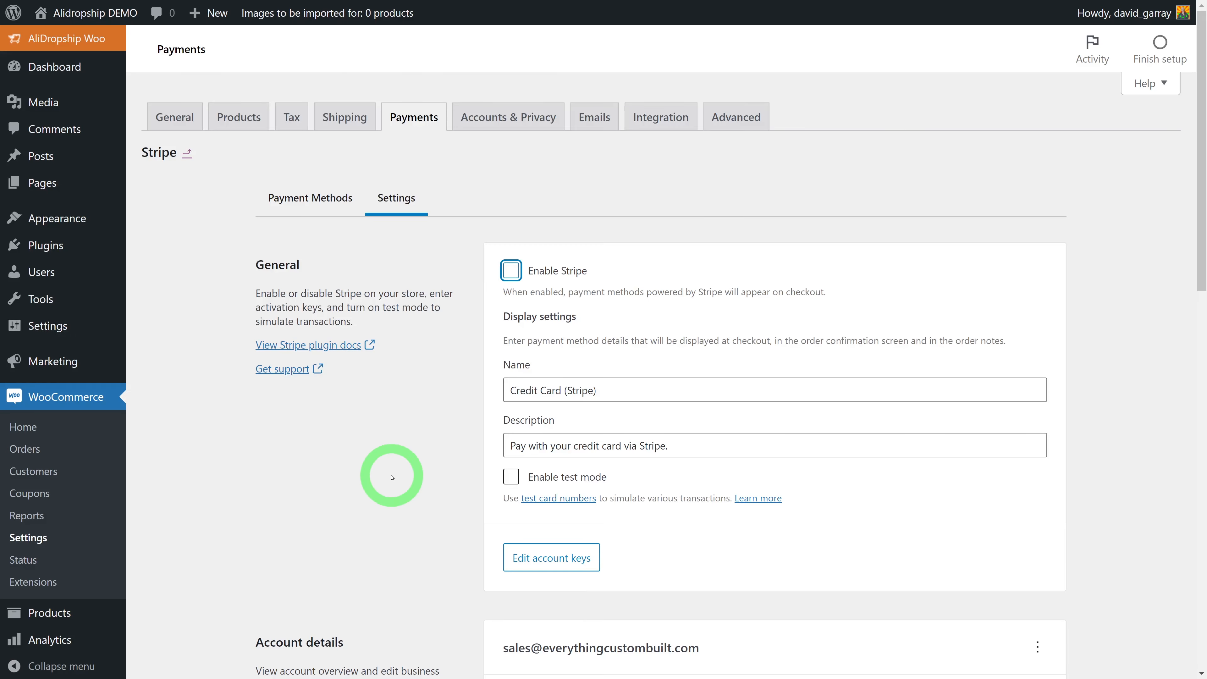
Enable Credit Card (Stripe) payments and save the Stripe settings
left_click(510, 270)
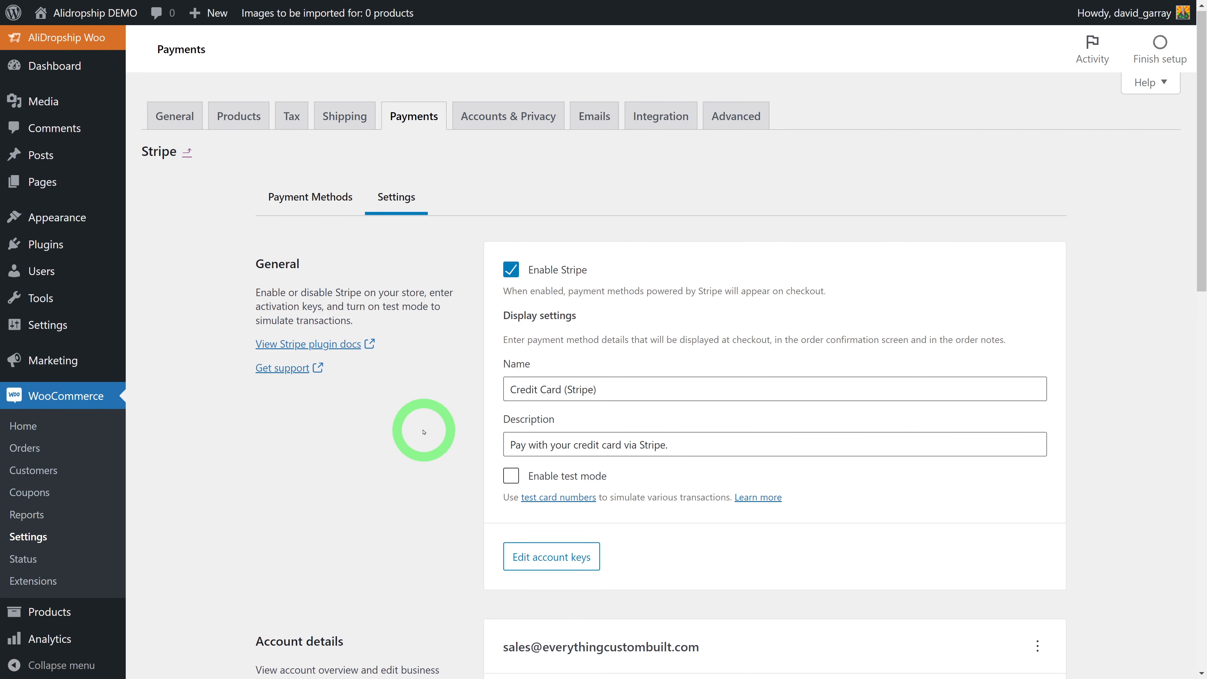
scroll(427, 428, "down", 10)
scroll(425, 432, "down", 6)
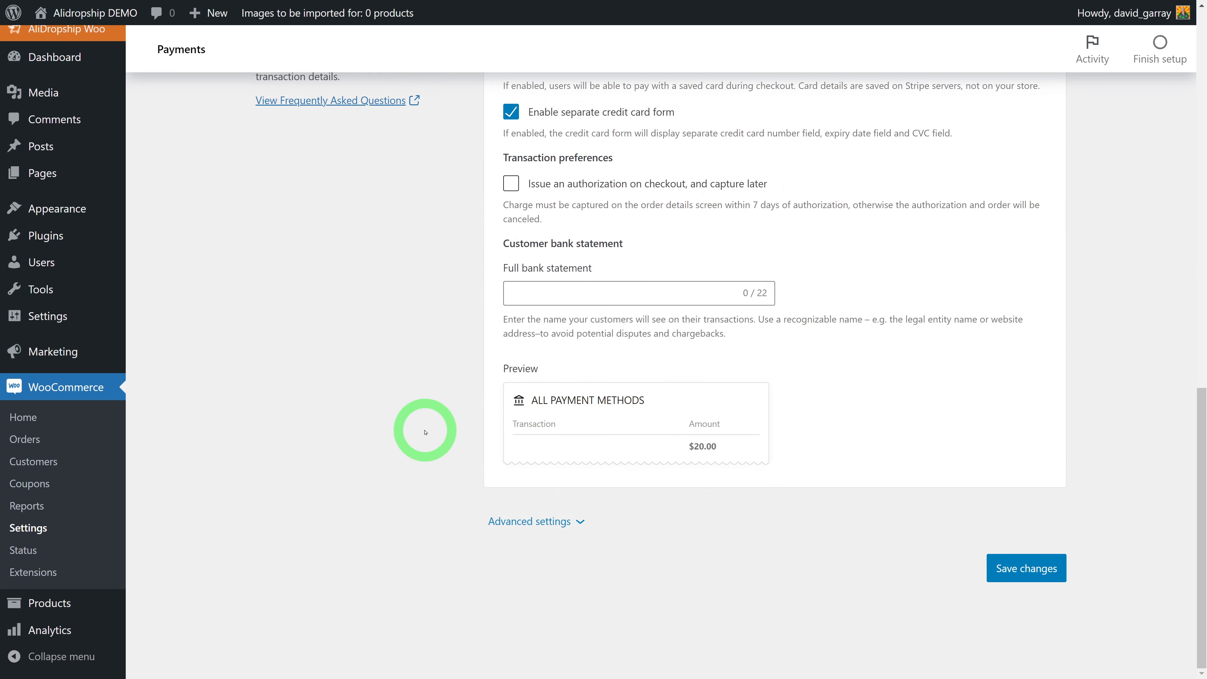
left_click(1031, 571)
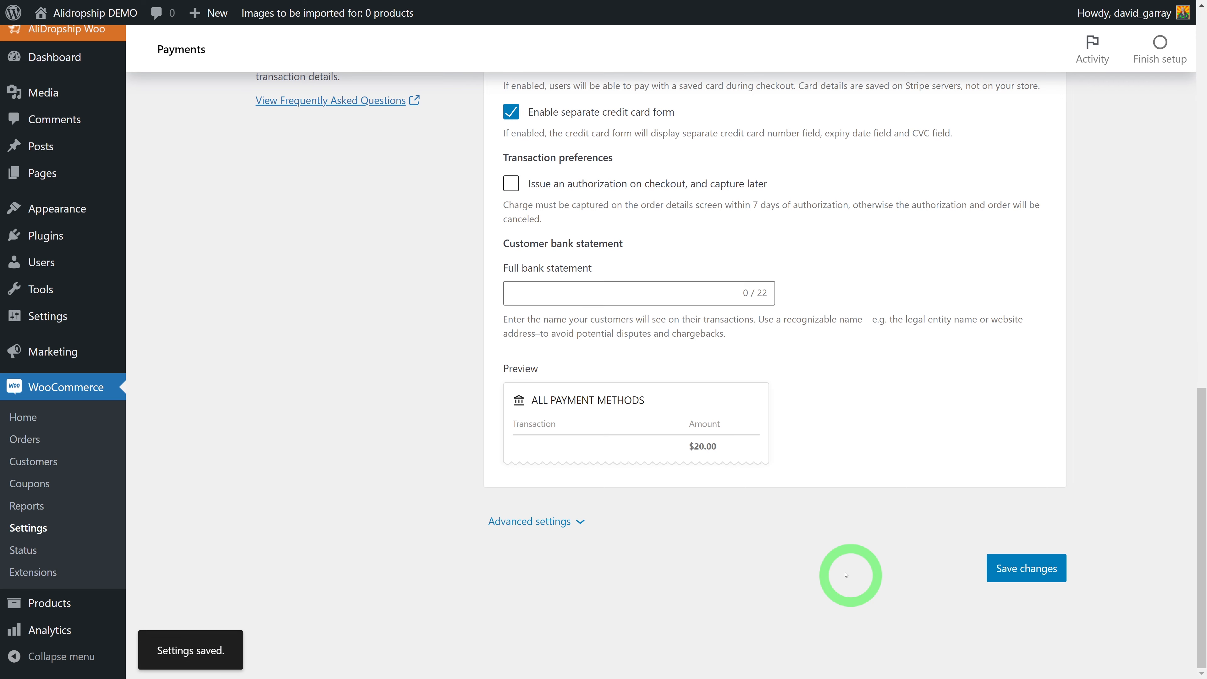
left_click_drag(1202, 646, 1201, 229)
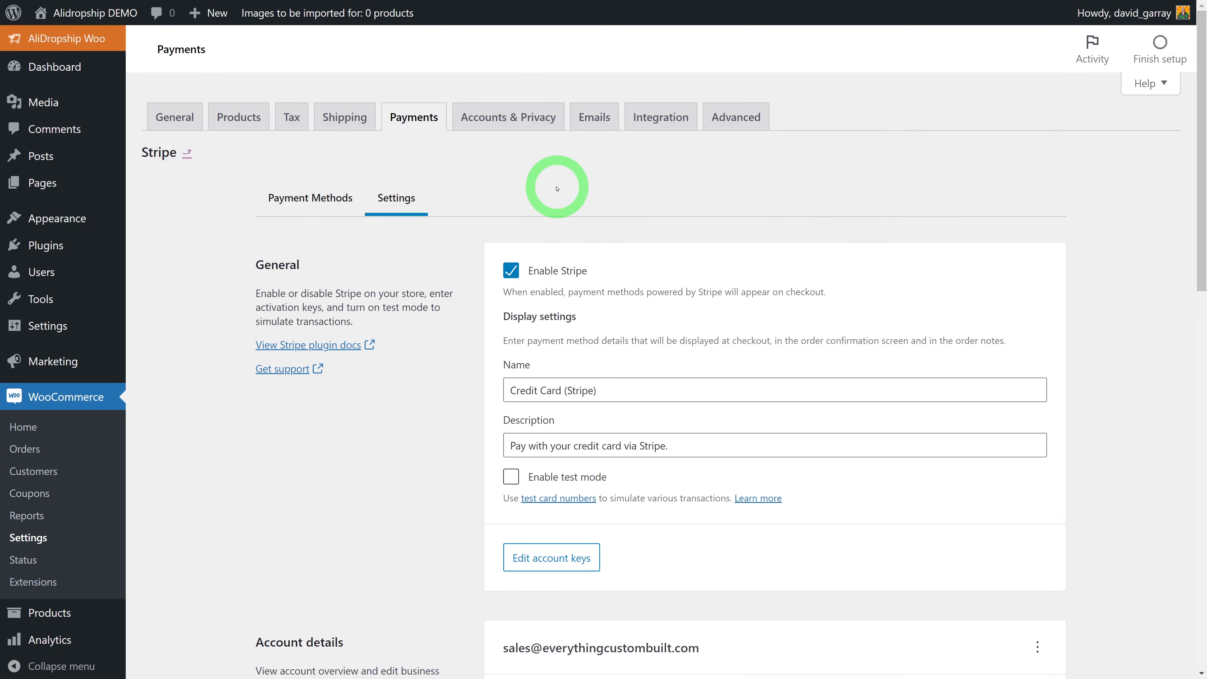
Review the Advanced page setup and endpoint settings and save them
left_click(729, 121)
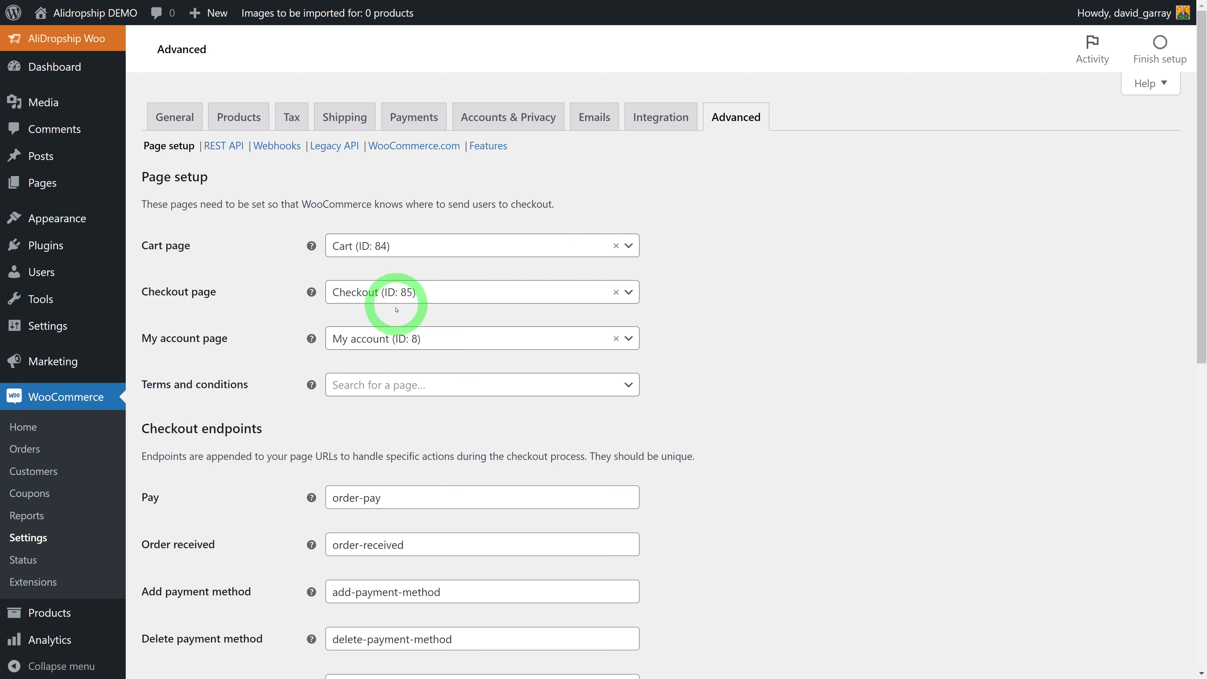
scroll(801, 368, "down", 5)
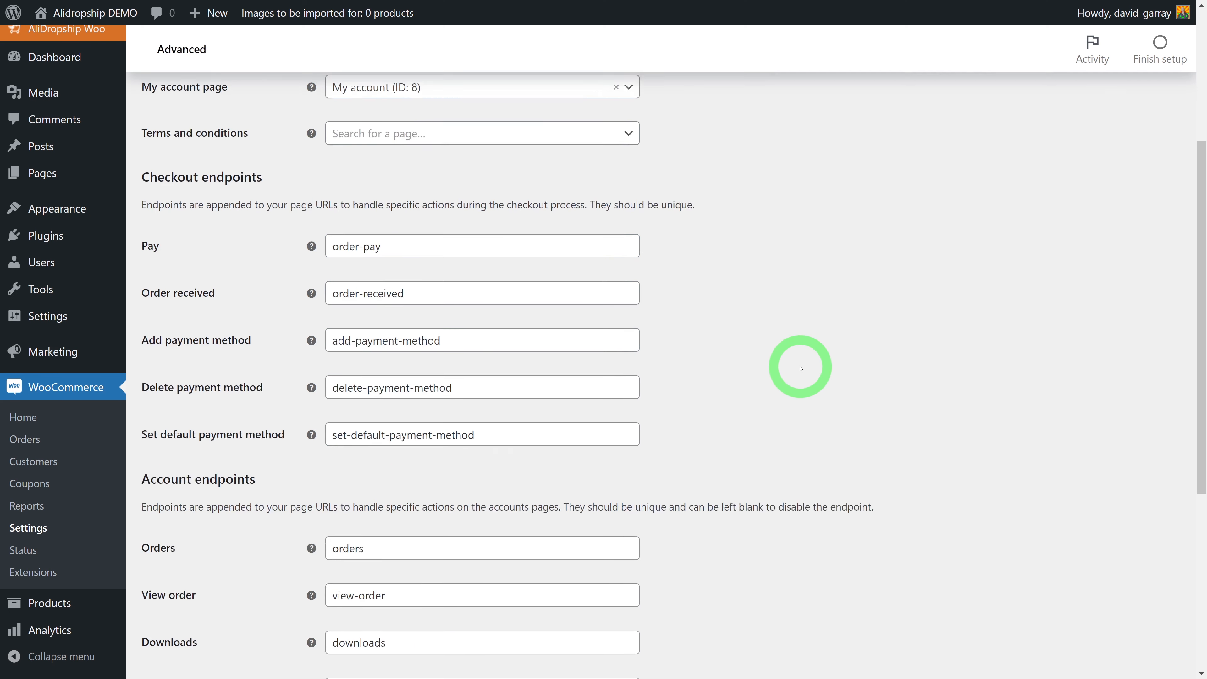
scroll(801, 368, "down", 7)
left_click(183, 592)
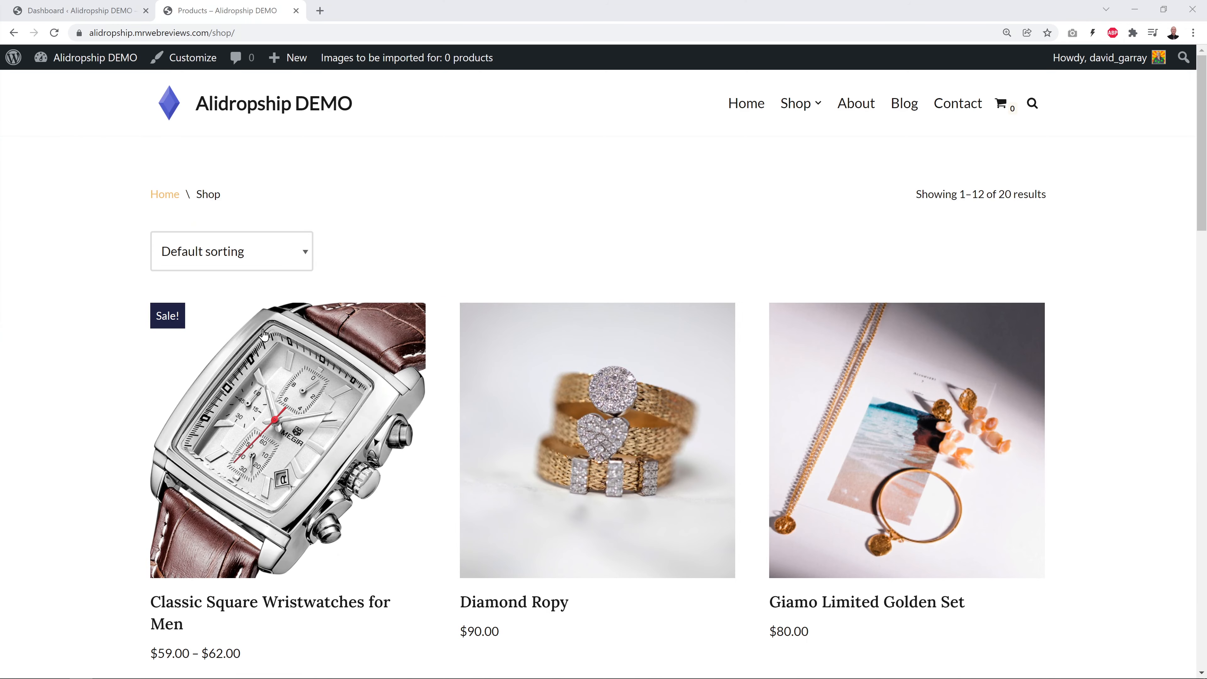
Add the rose blue Classic Square Wristwatches for Men, shipping from China, to the cart
scroll(127, 427, "down", 1)
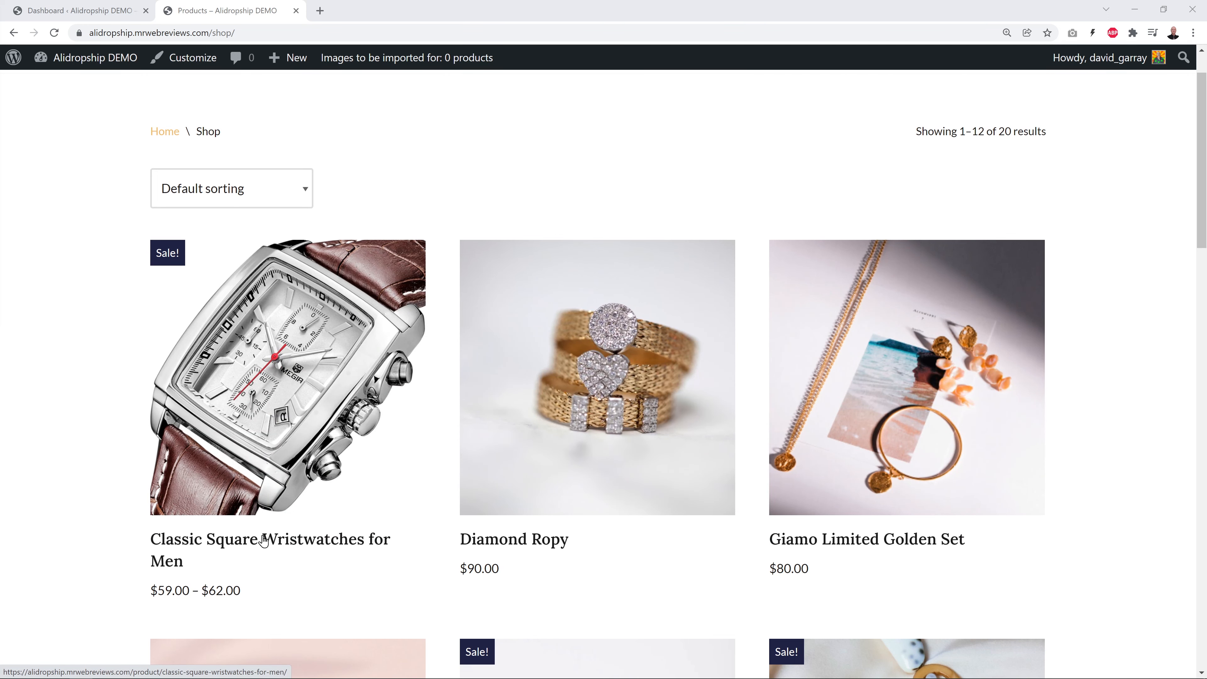
left_click(288, 546)
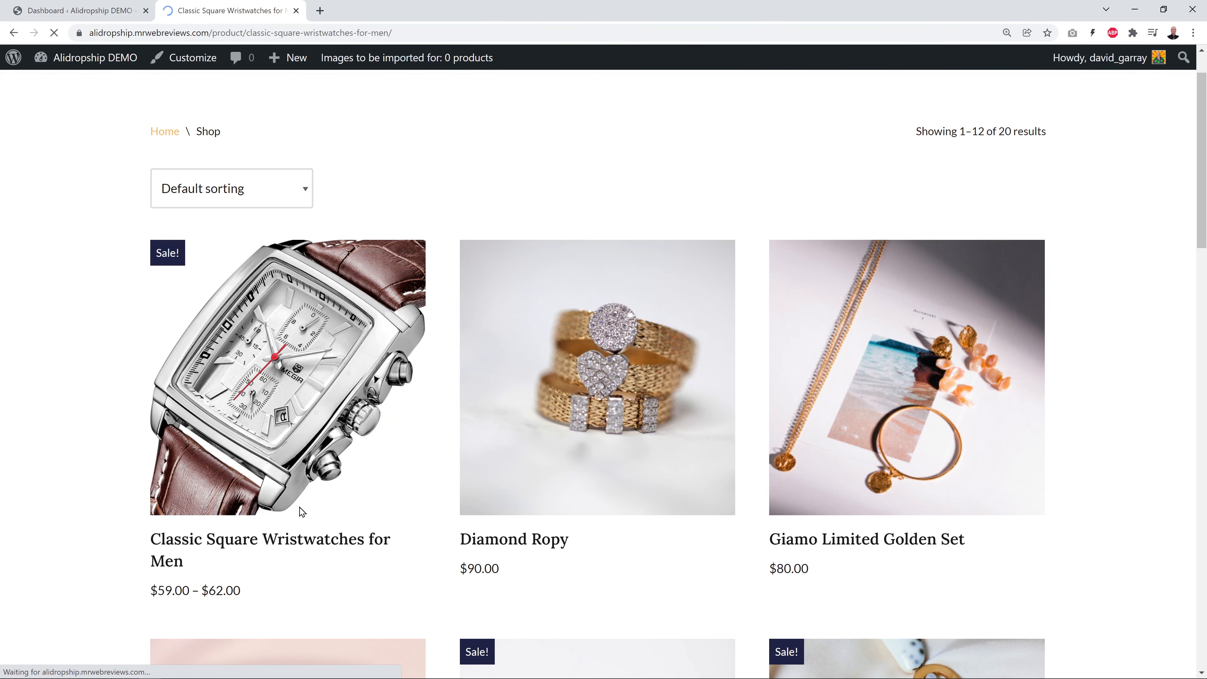
scroll(1059, 410, "down", 3)
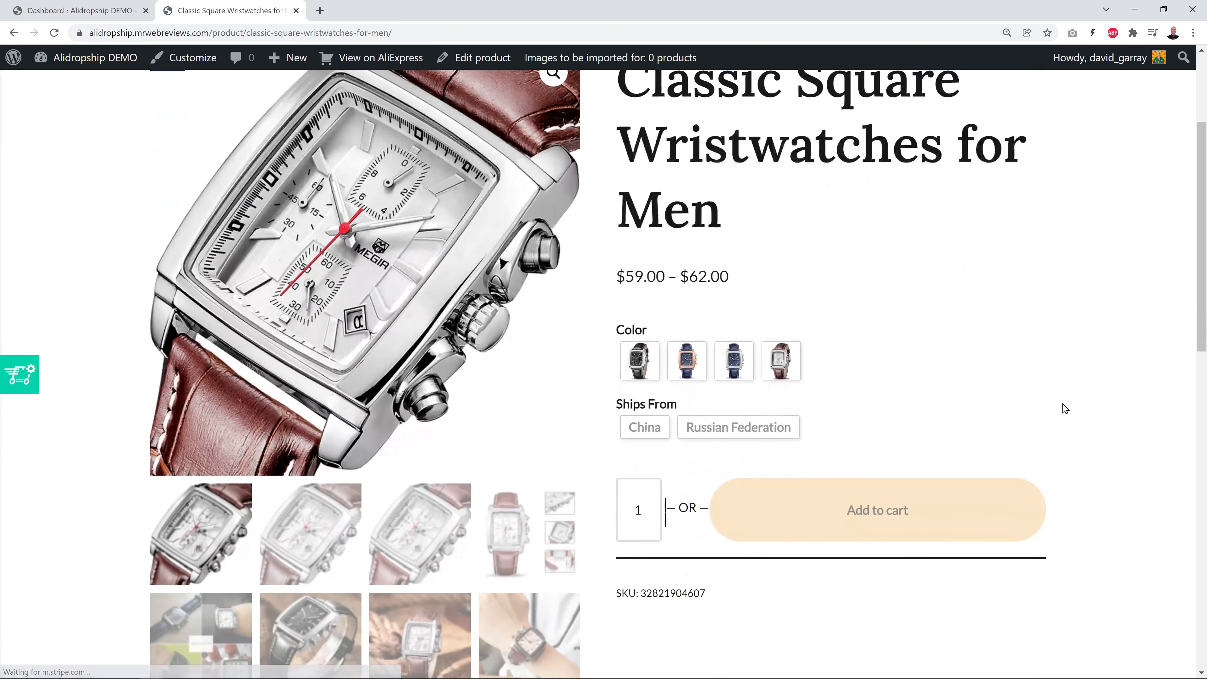
left_click(690, 364)
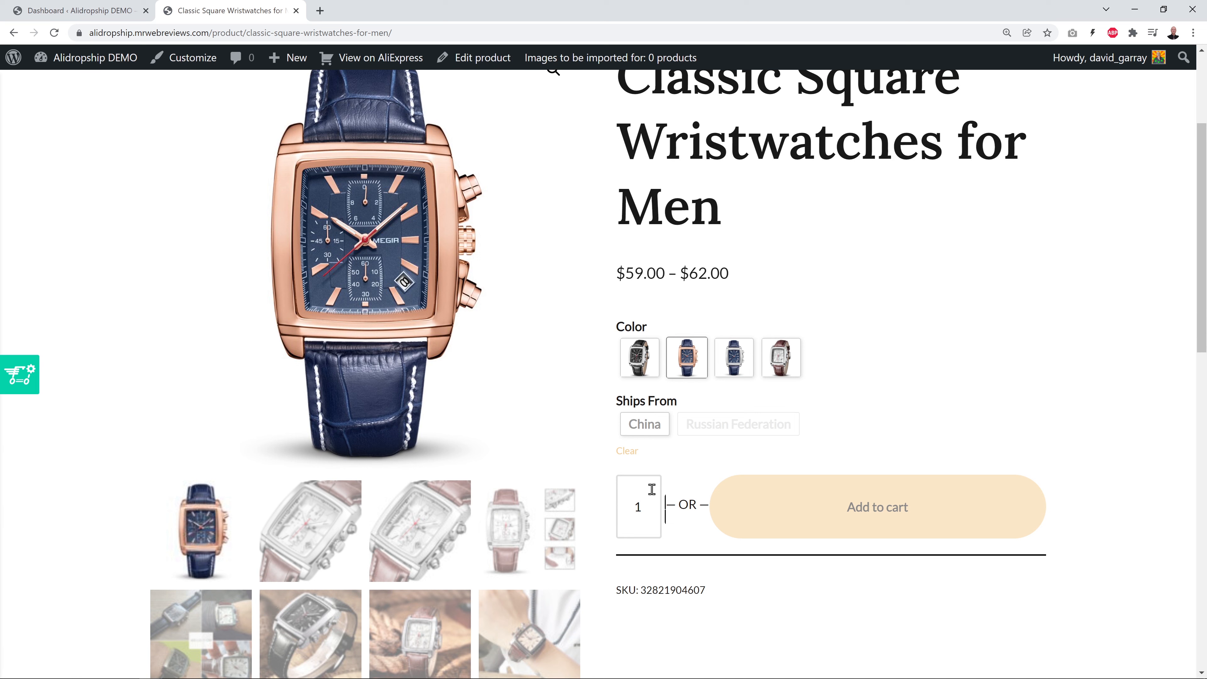
left_click(646, 424)
scroll(736, 369, "down", 2)
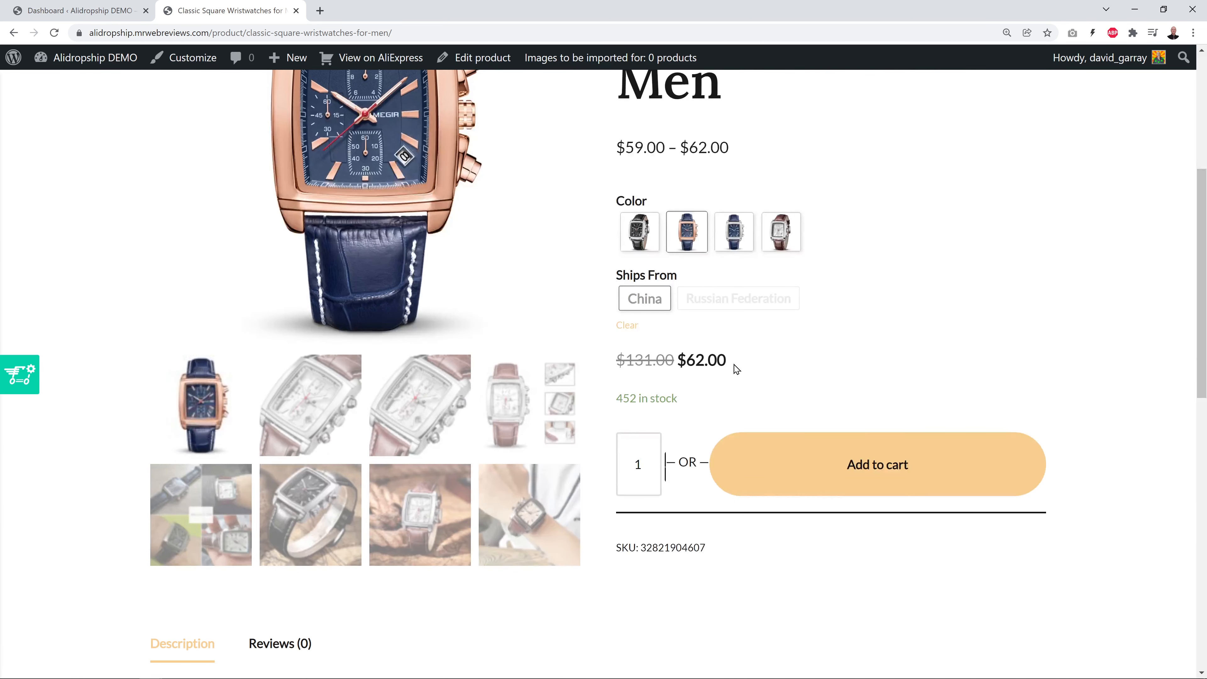
left_click(872, 468)
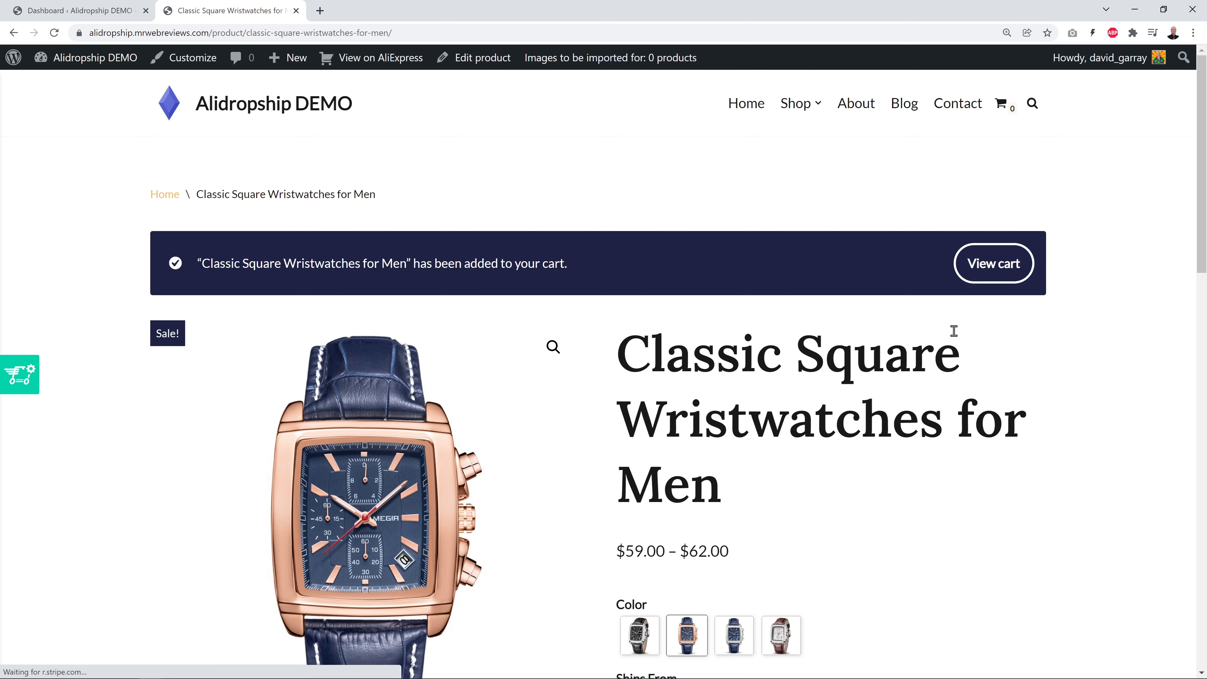
Check the cart's $72.99 total with $10.99 flat-rate shipping and proceed to checkout
left_click(992, 267)
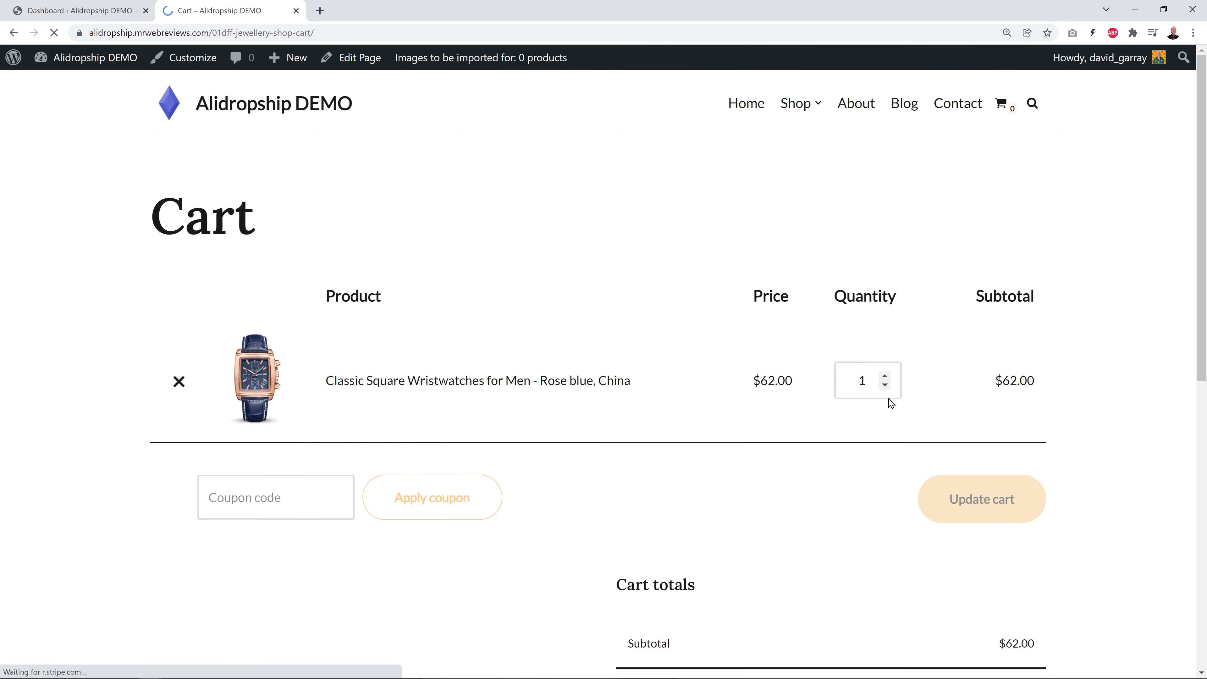
scroll(834, 495, "down", 5)
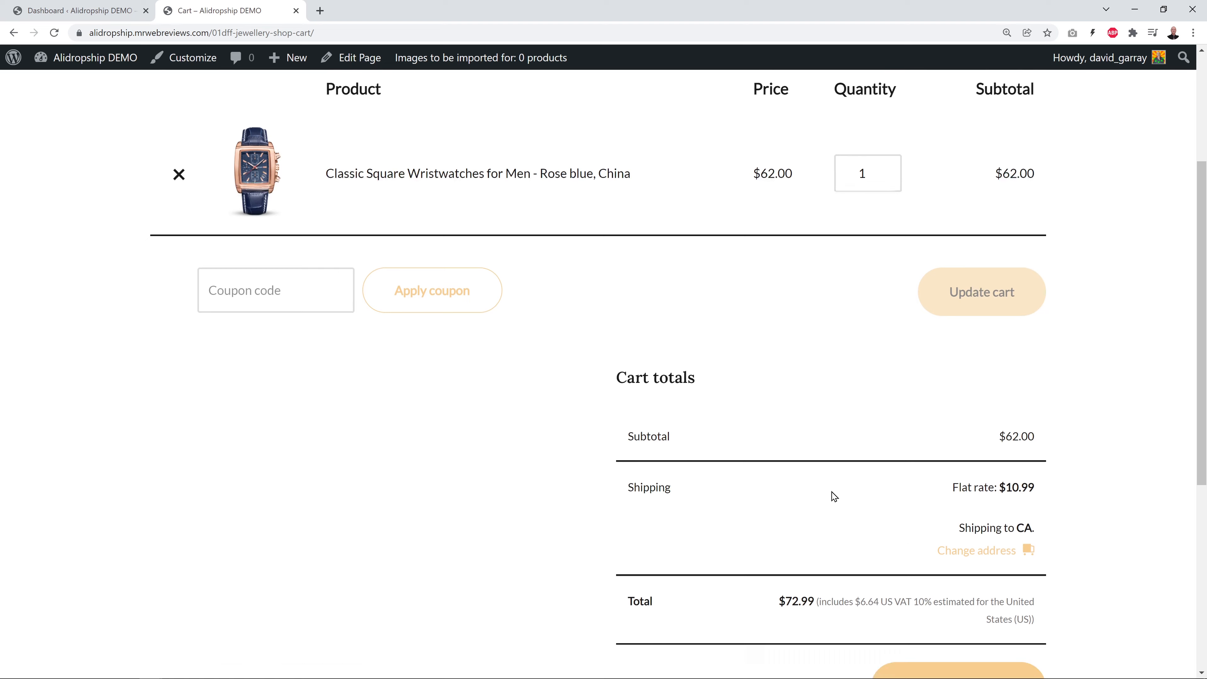
scroll(1106, 494, "down", 1)
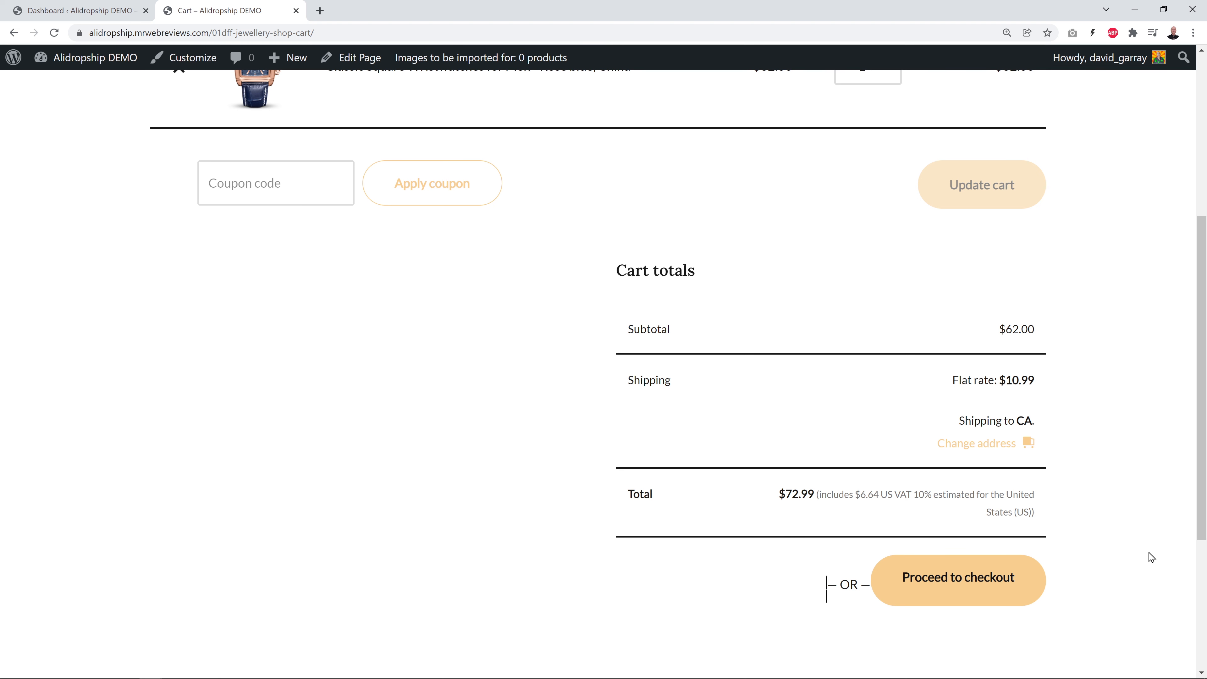
left_click(966, 590)
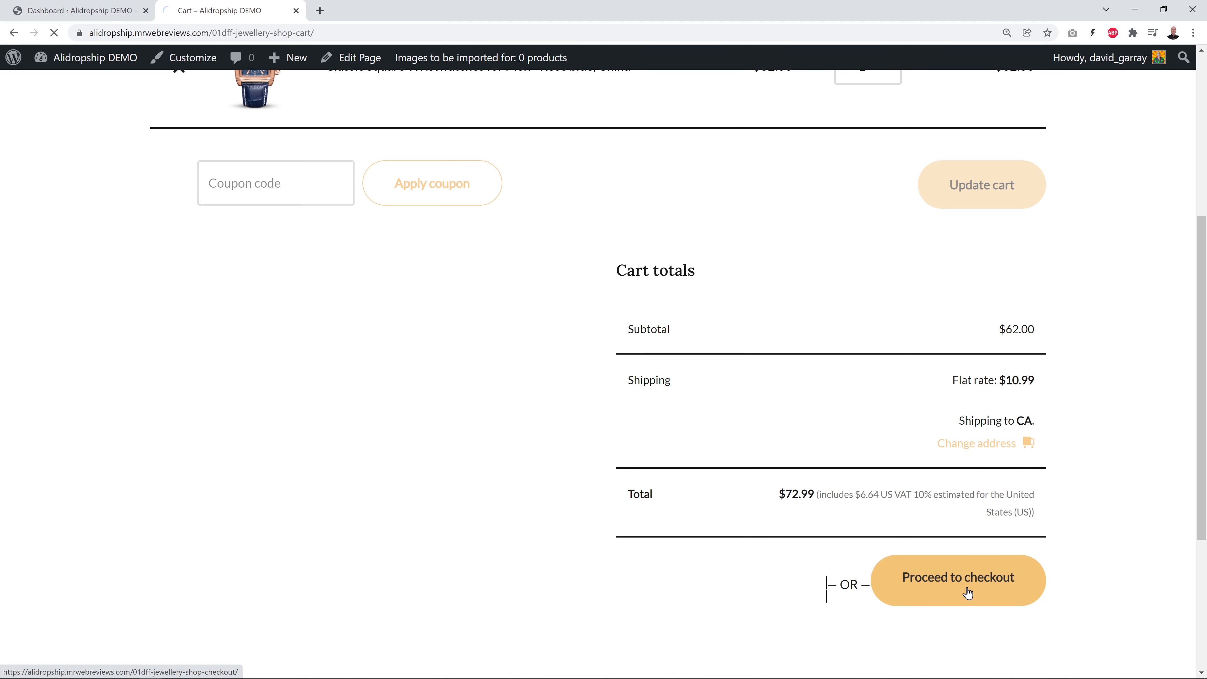
Review the TEST MODE note in the Stripe payment description at checkout
scroll(1093, 414, "down", 2)
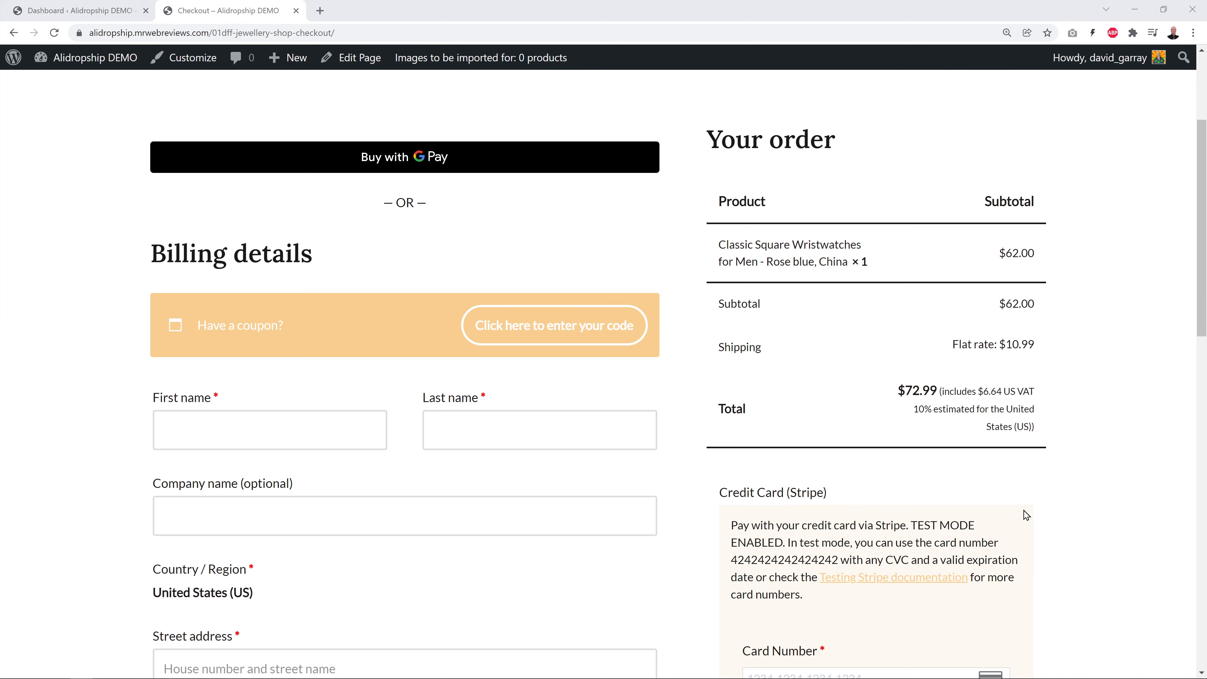
scroll(1150, 431, "down", 5)
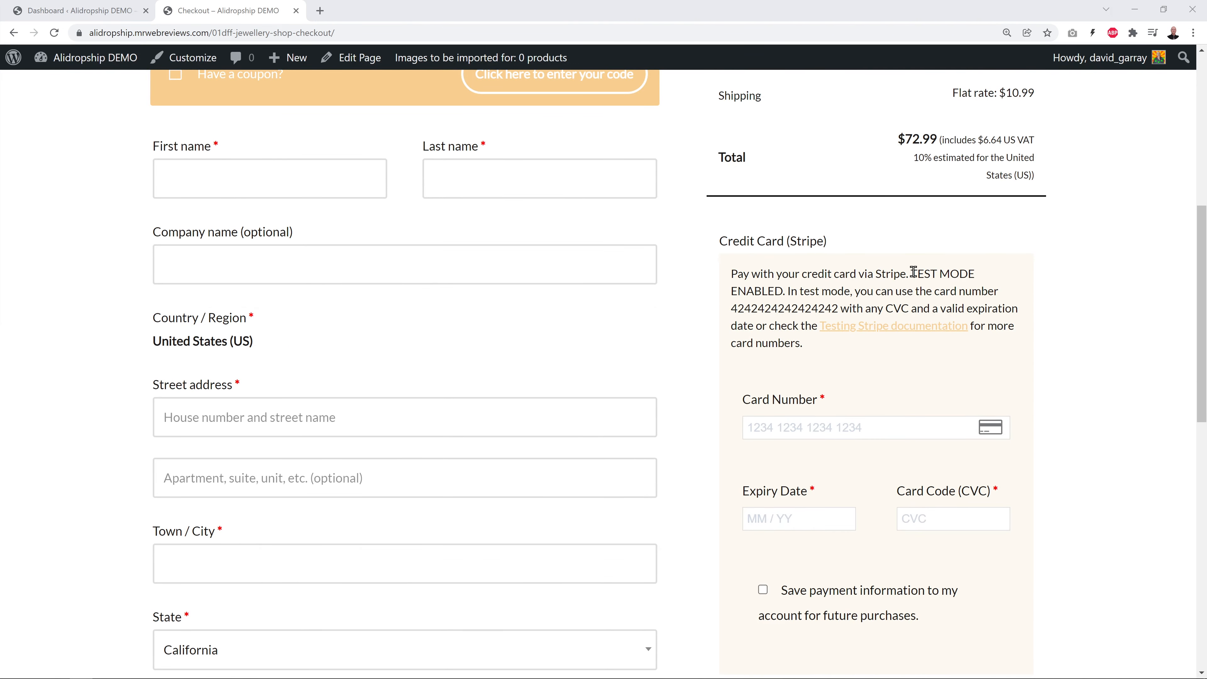
left_click_drag(914, 272, 982, 274)
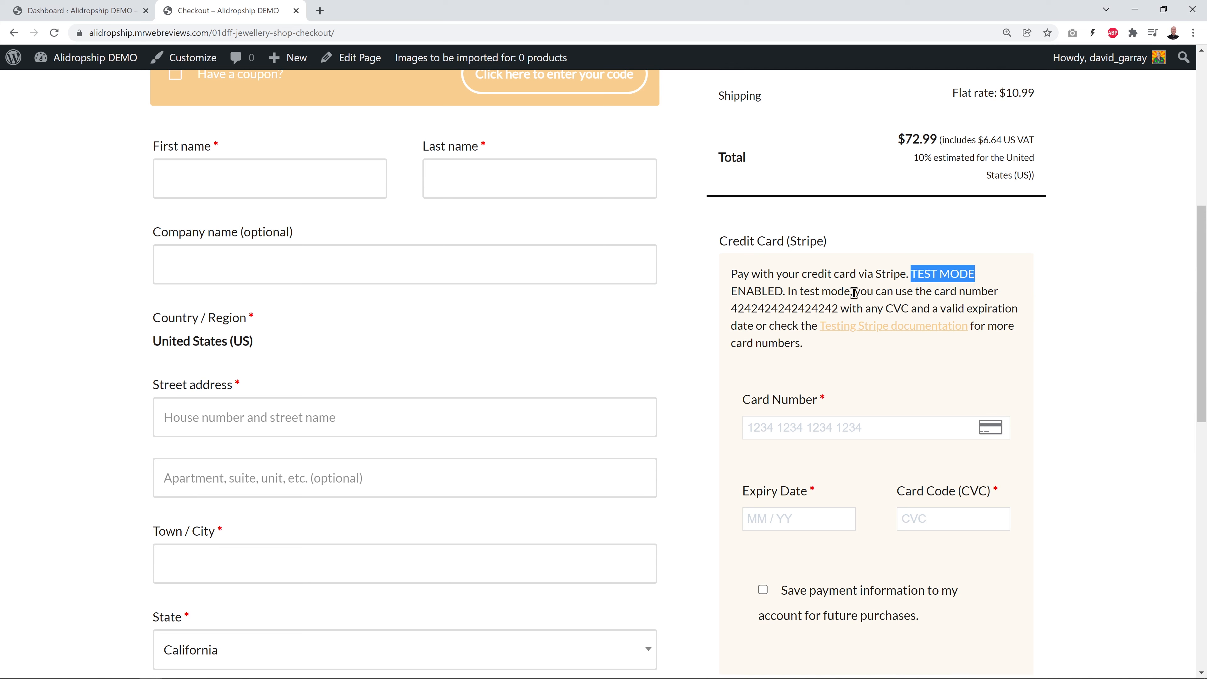
left_click(1114, 291)
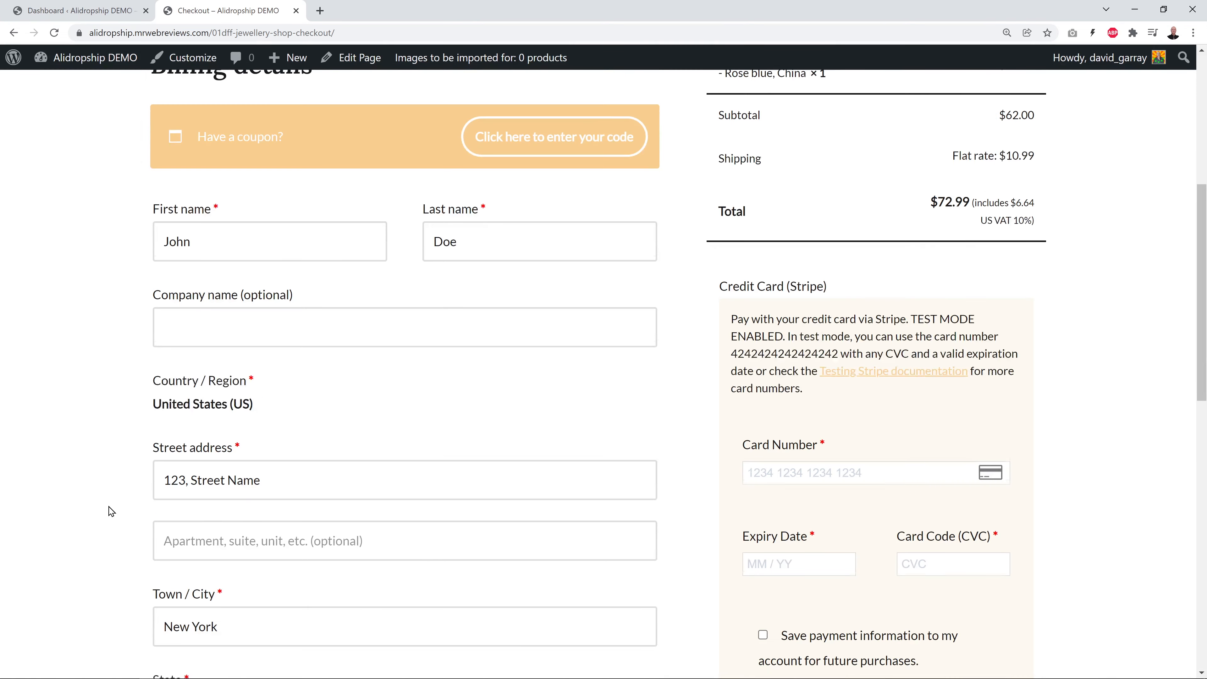
scroll(110, 511, "down", 4)
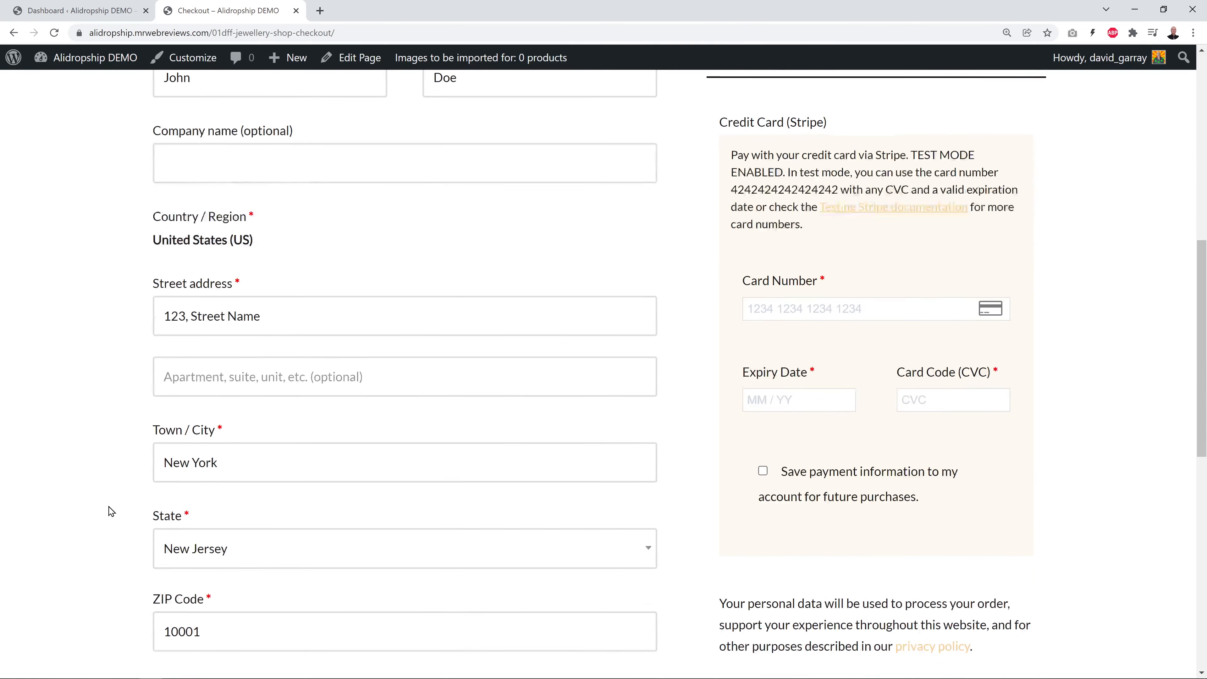
left_click(782, 281)
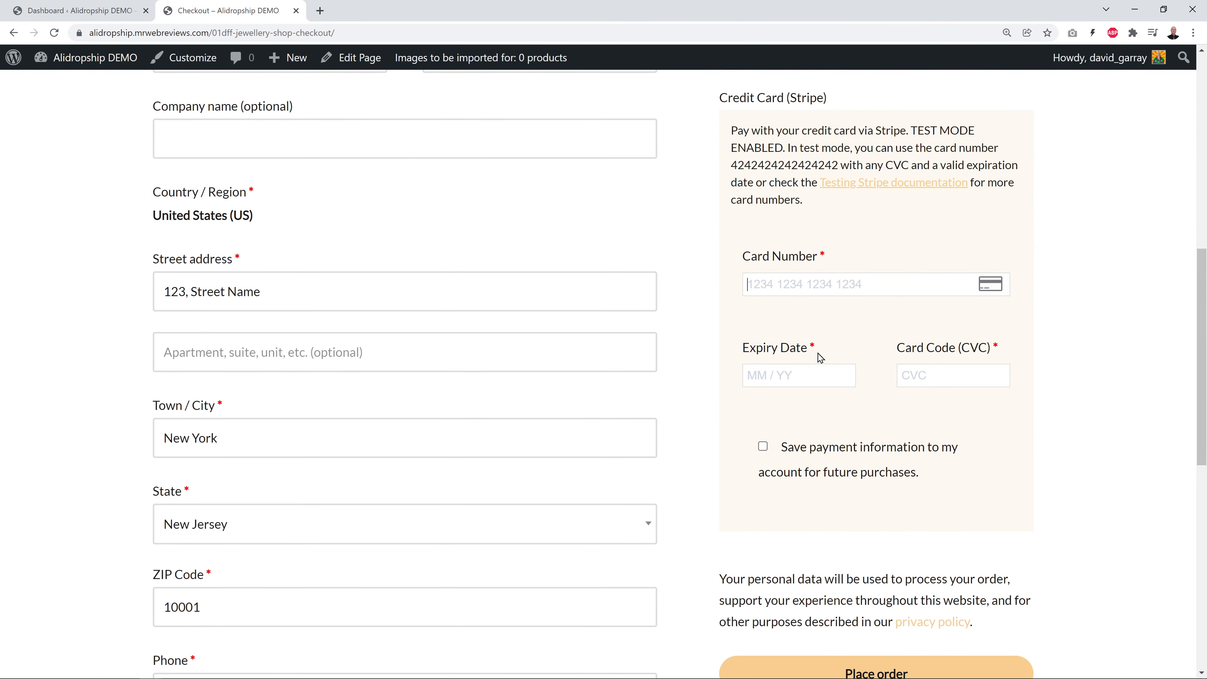
type("4242424242424242")
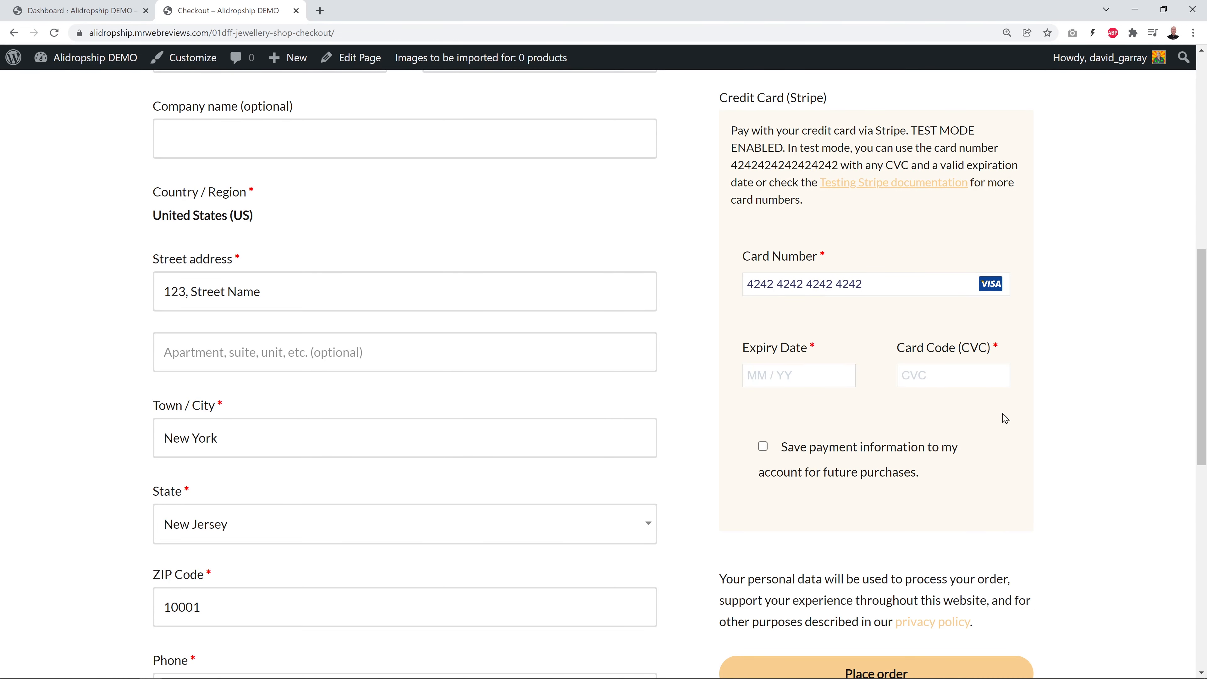
left_click(807, 375)
type("1023123")
scroll(1075, 439, "down", 2)
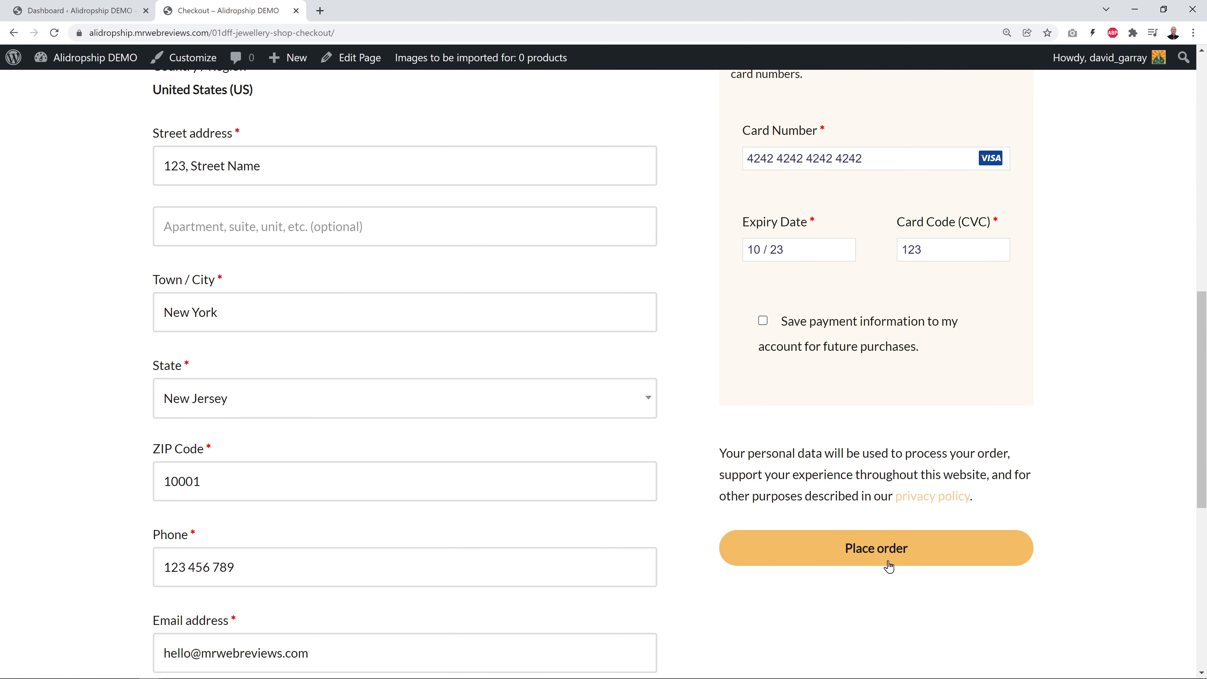
left_click(883, 552)
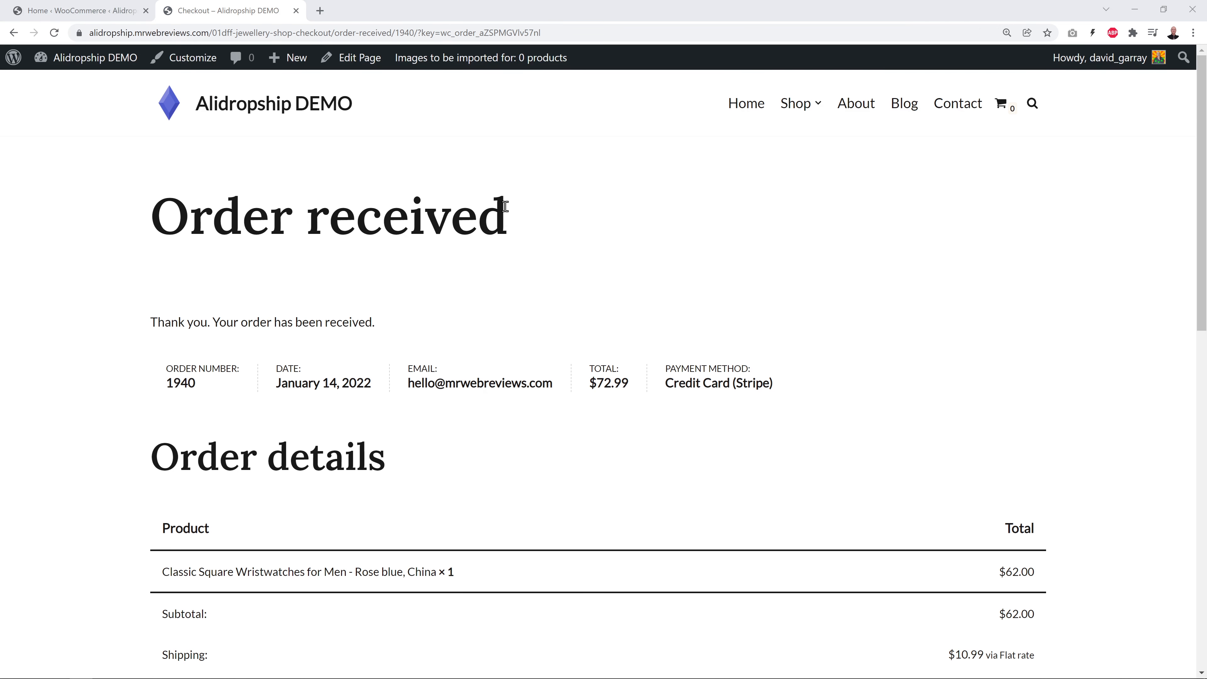
left_click(97, 8)
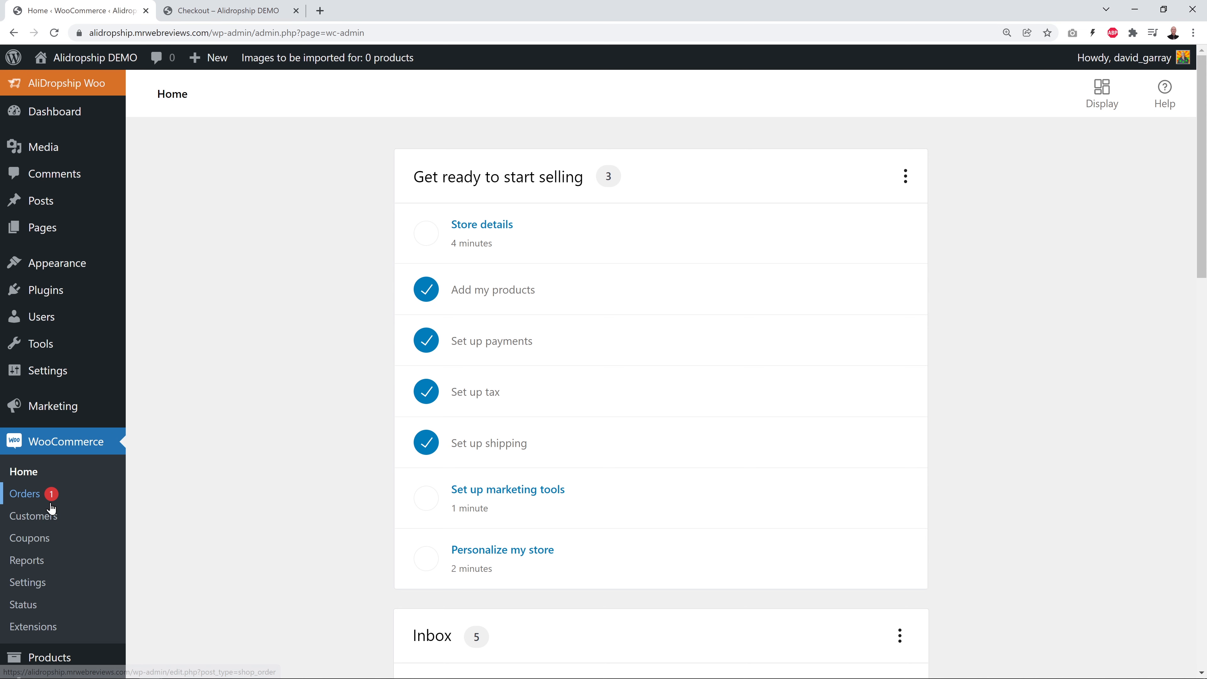
left_click(32, 500)
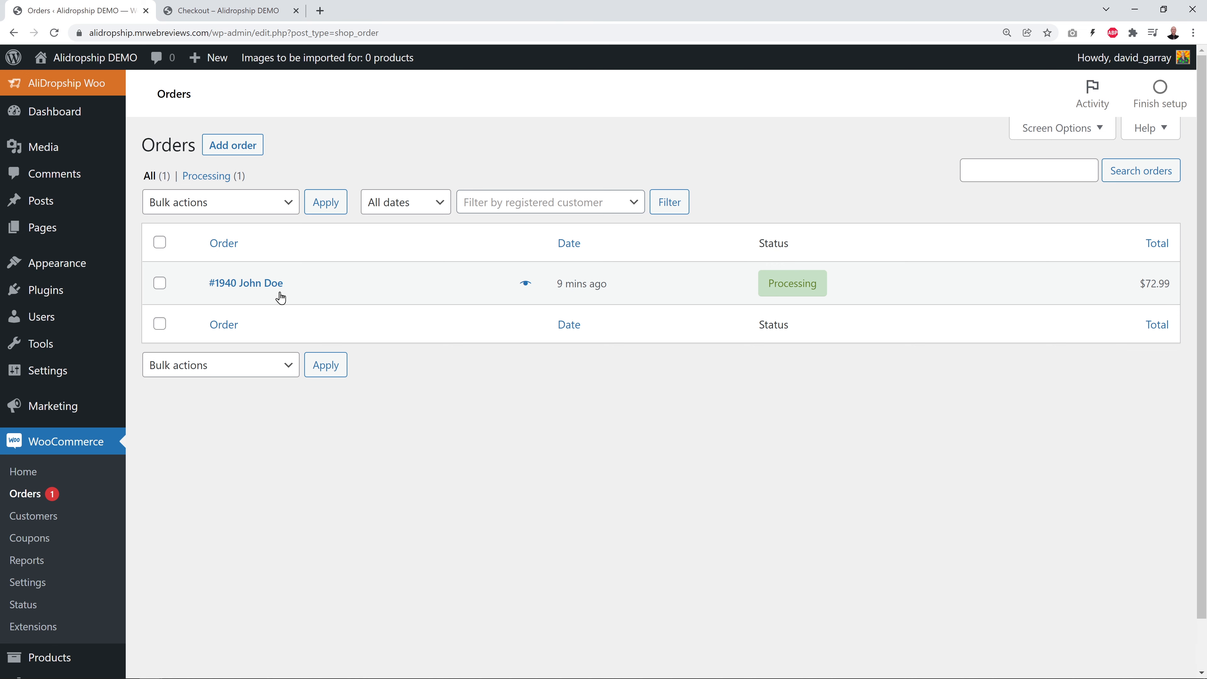
Open the new watch order and review its line item, $72.99 total and notes
left_click(260, 288)
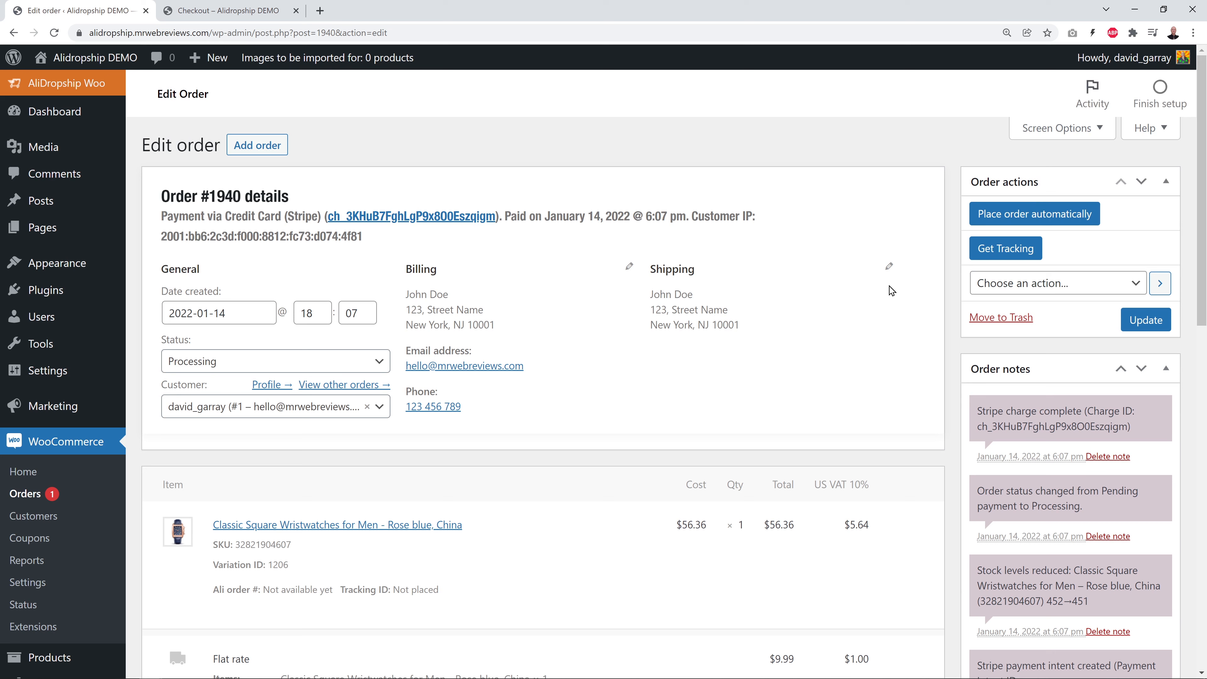
scroll(767, 373, "down", 5)
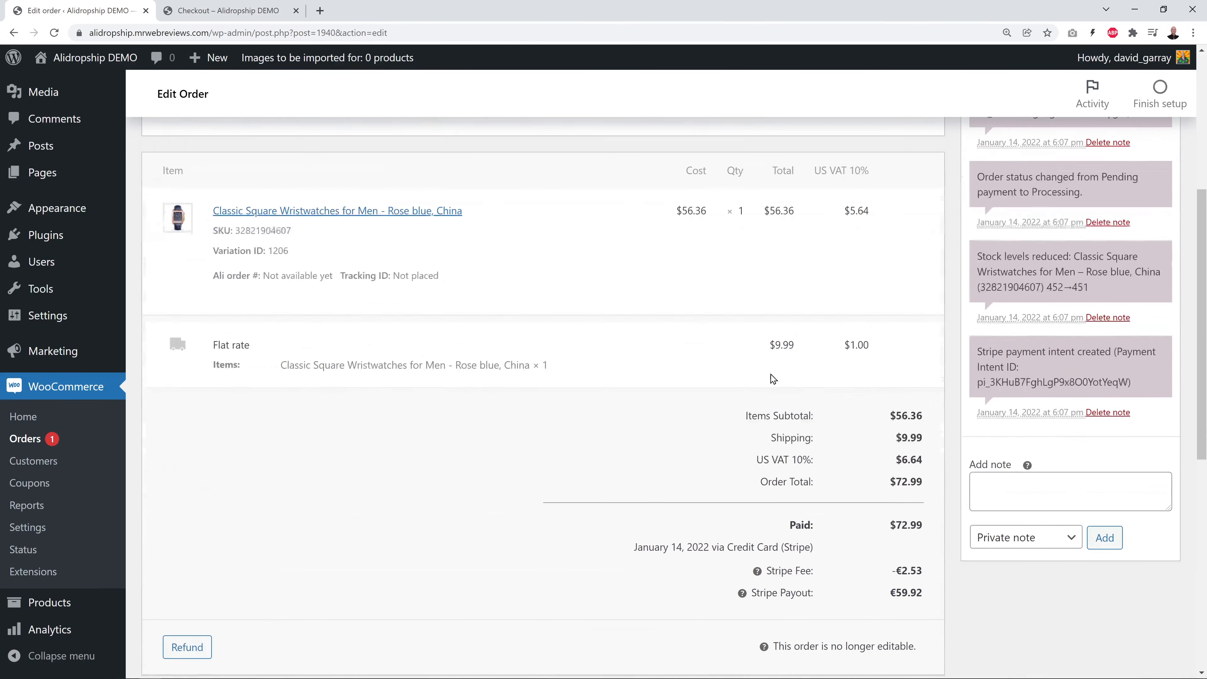
scroll(893, 594, "down", 1)
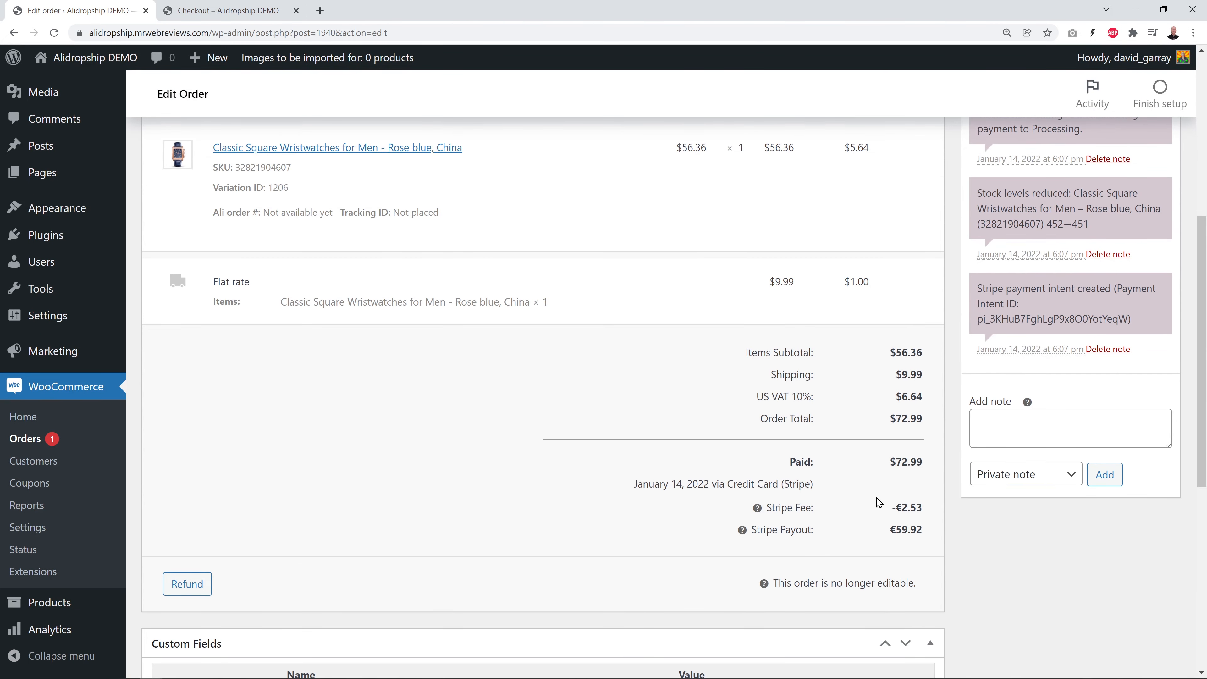
scroll(878, 502, "up", 3)
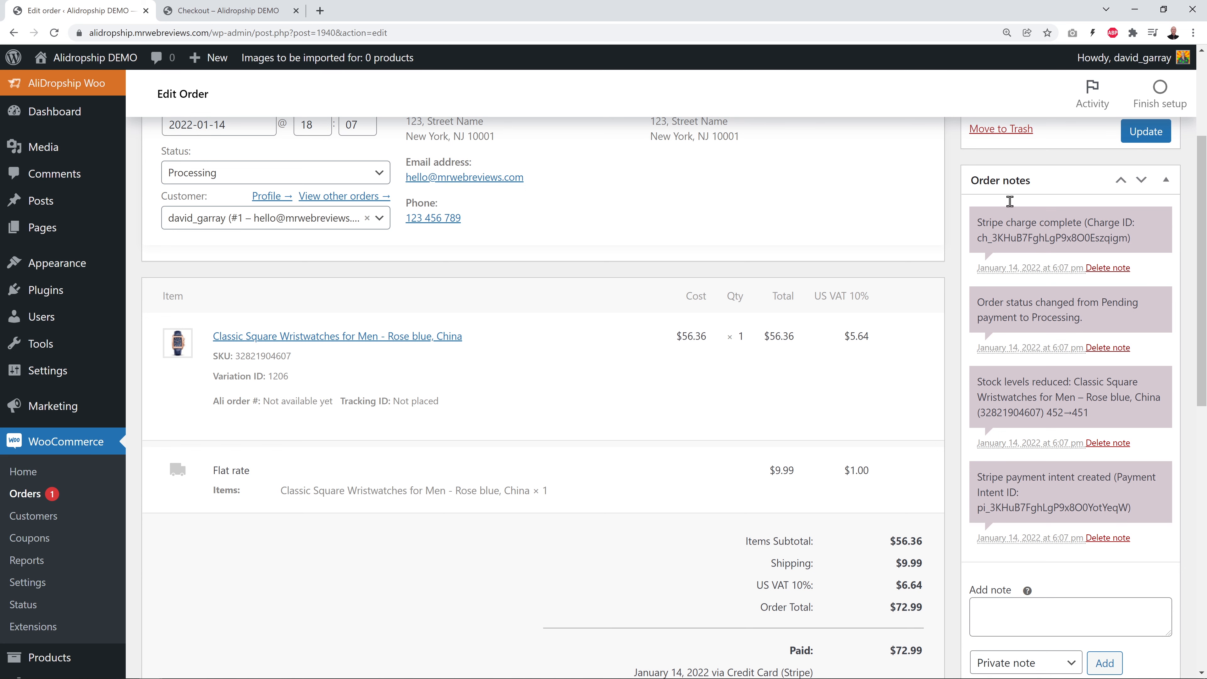
mouse_move(942, 435)
scroll(945, 435, "up", 4)
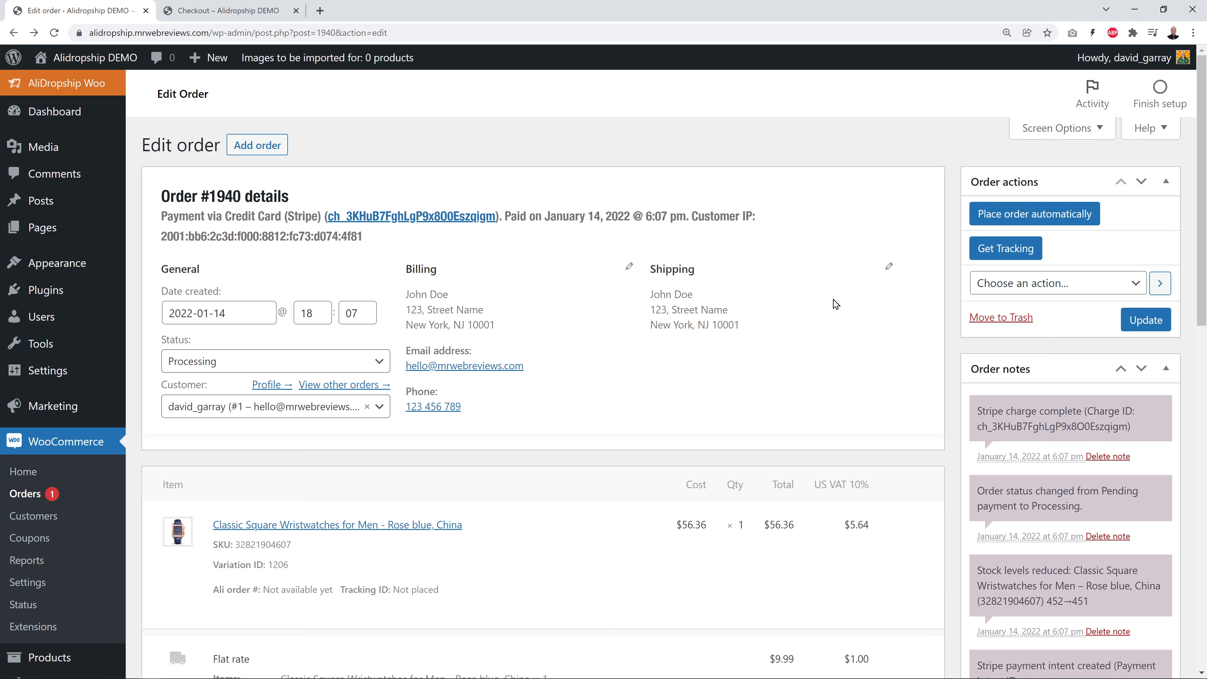
Open AliDropship Tracking and check the Ali order #, Tracking ID, Tracking status and Order Status filters
left_click(74, 84)
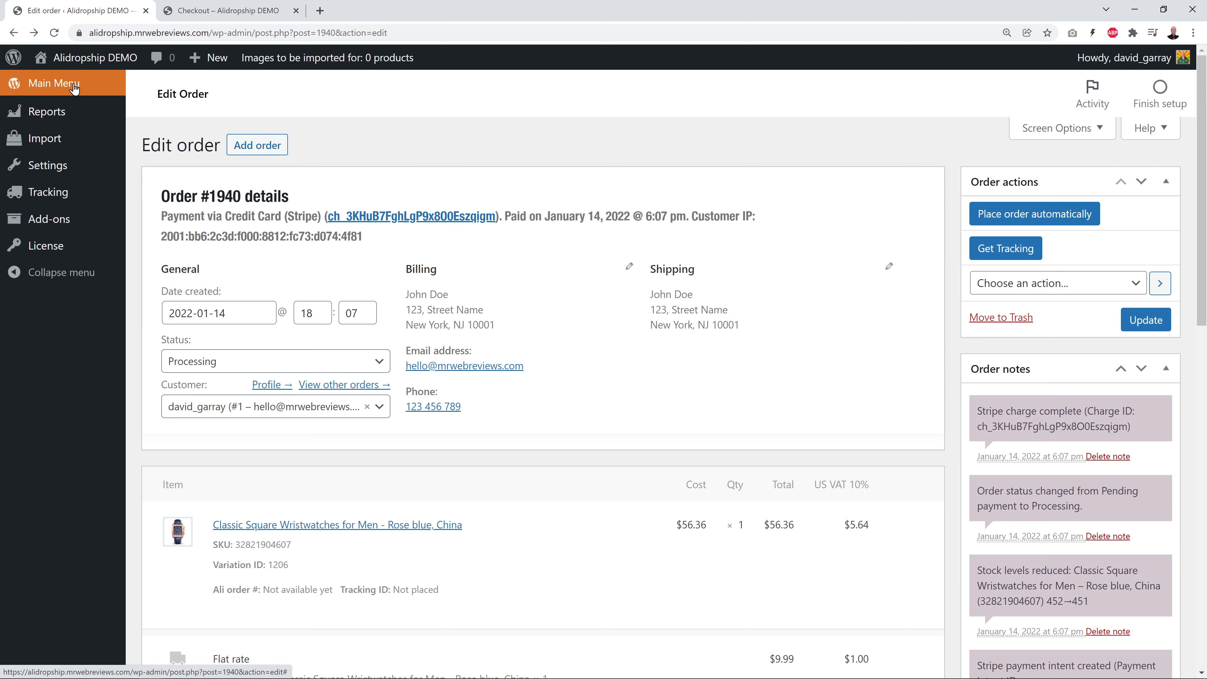
left_click(50, 195)
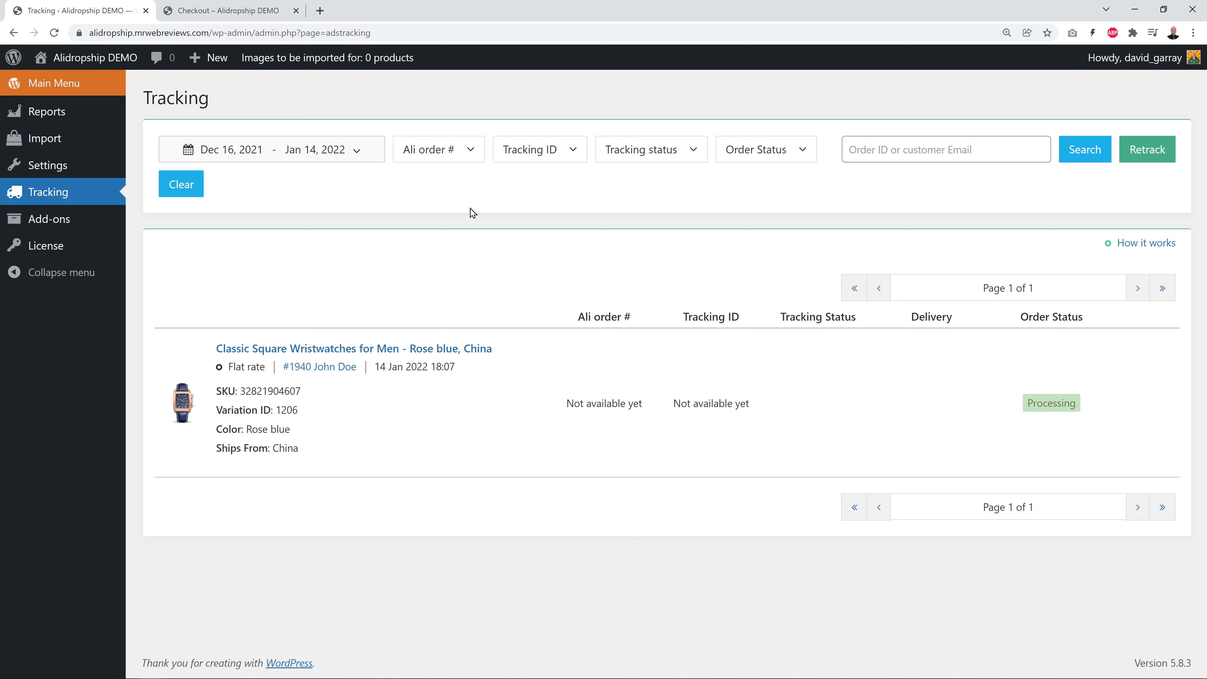
left_click(474, 160)
left_click(478, 157)
left_click(573, 152)
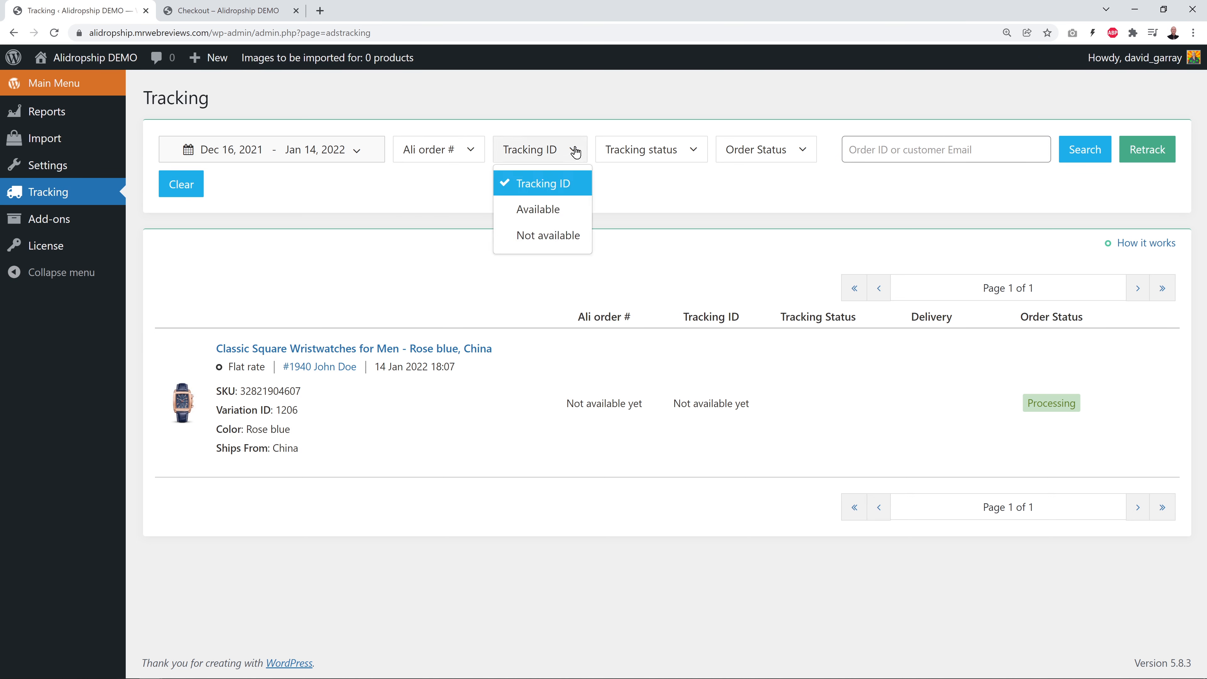
left_click(582, 156)
left_click(698, 153)
left_click(698, 153)
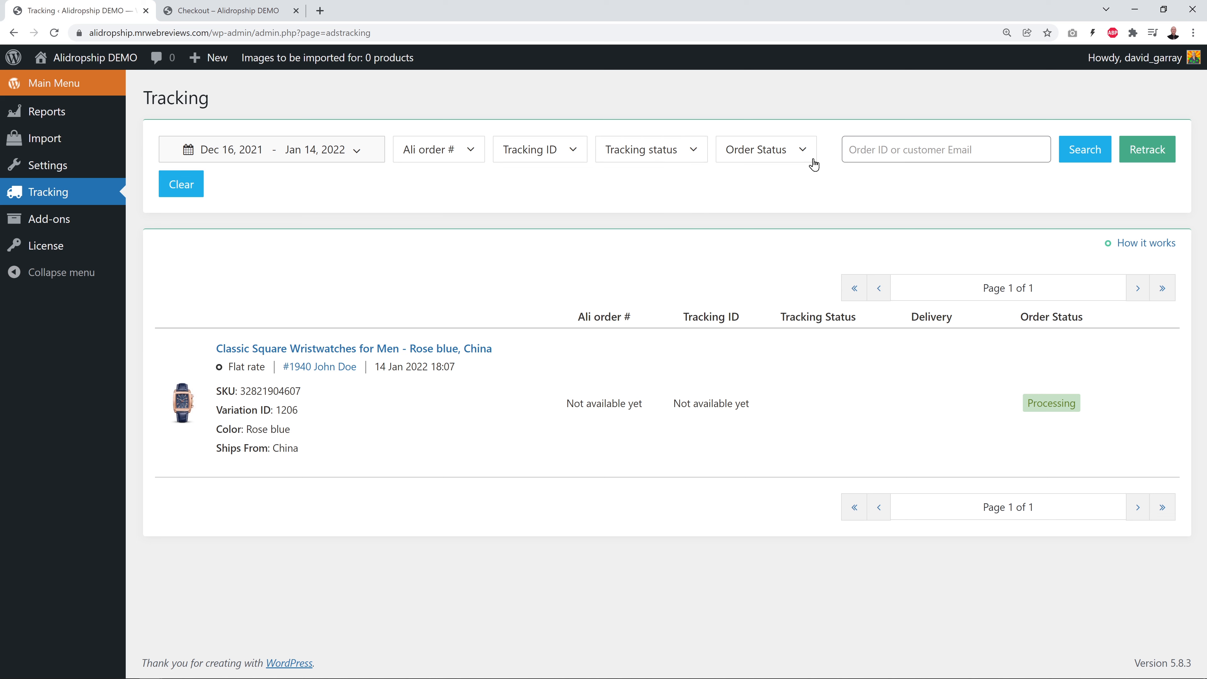
left_click(813, 155)
left_click(813, 155)
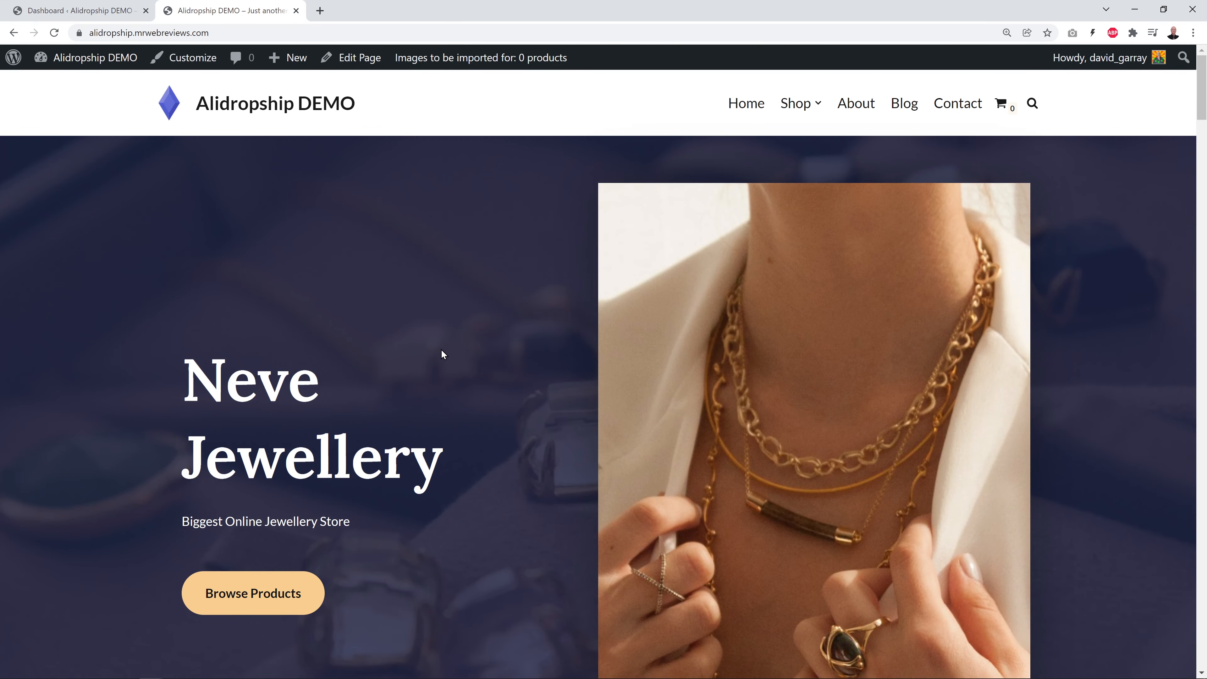
scroll(445, 383, "down", 5)
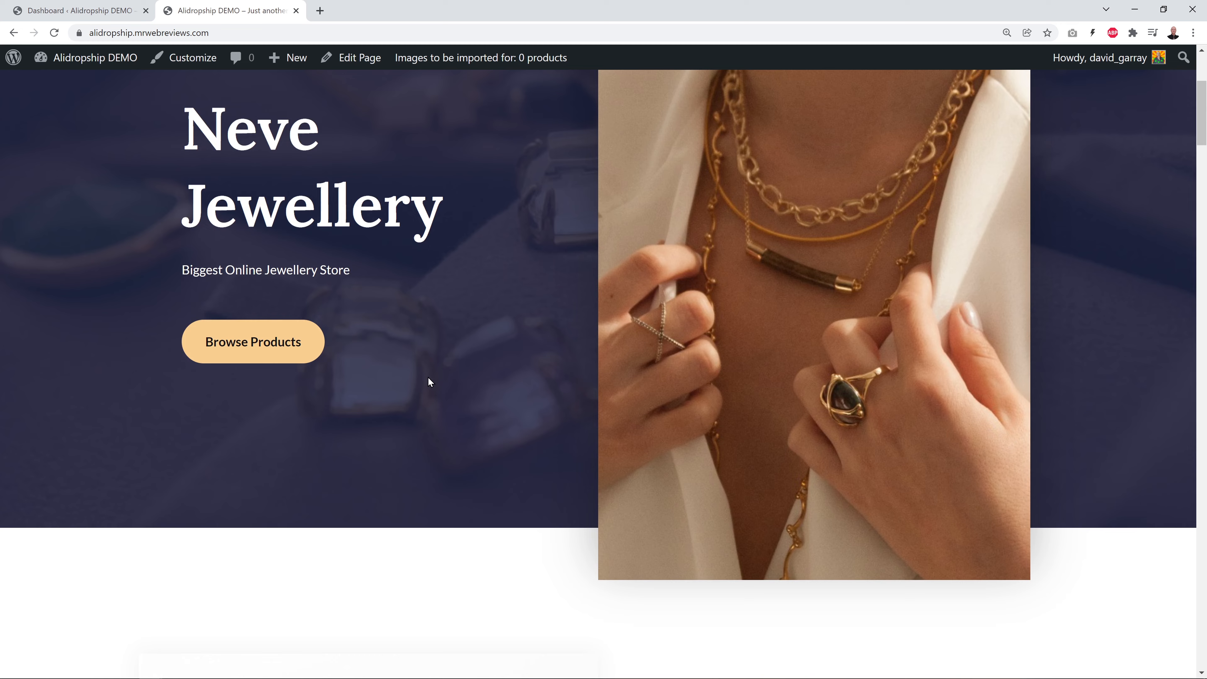
scroll(426, 362, "down", 9)
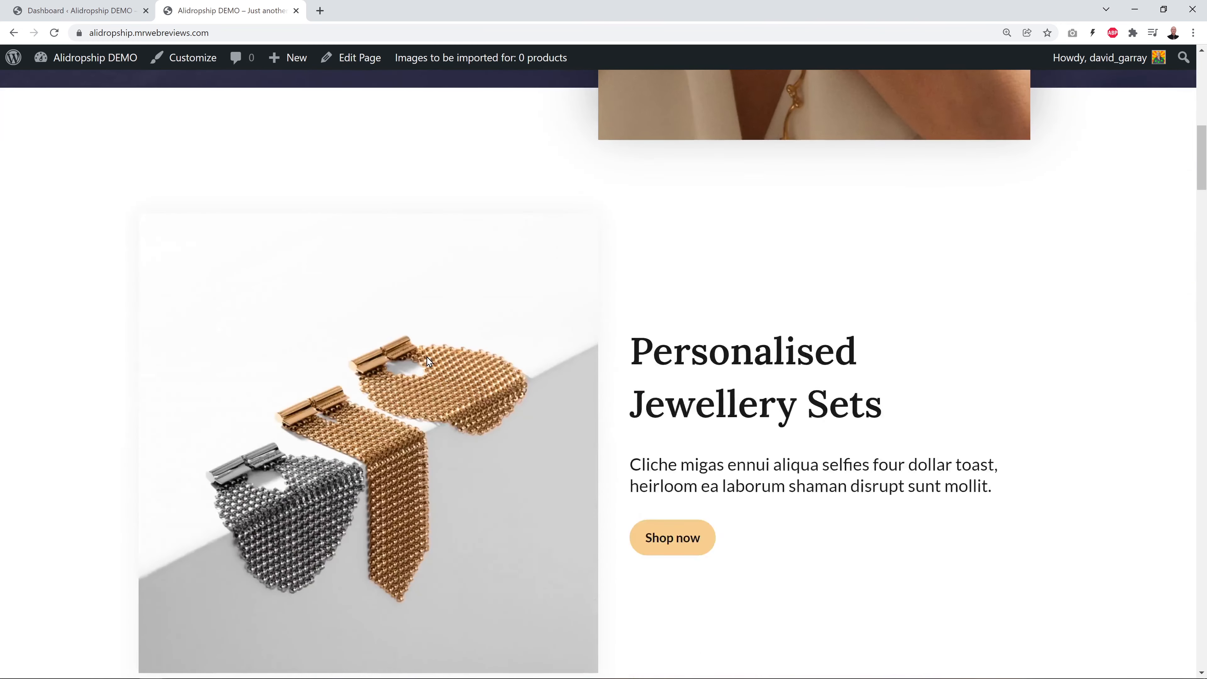
scroll(426, 358, "down", 12)
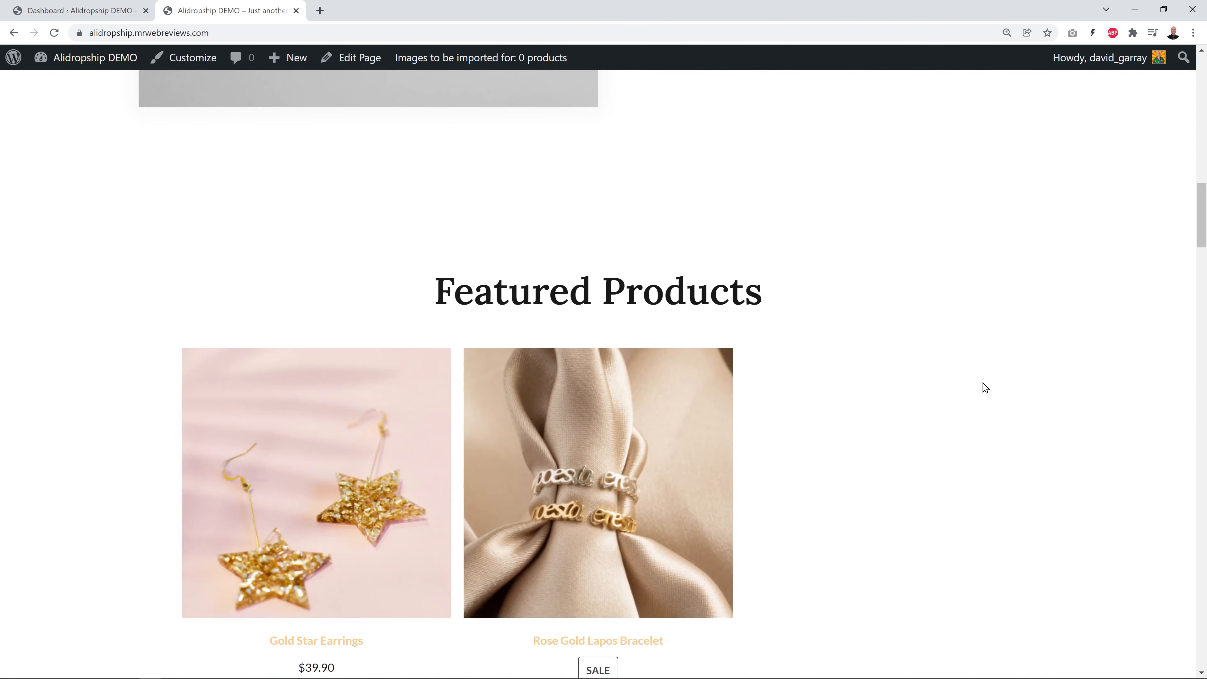
scroll(982, 387, "down", 20)
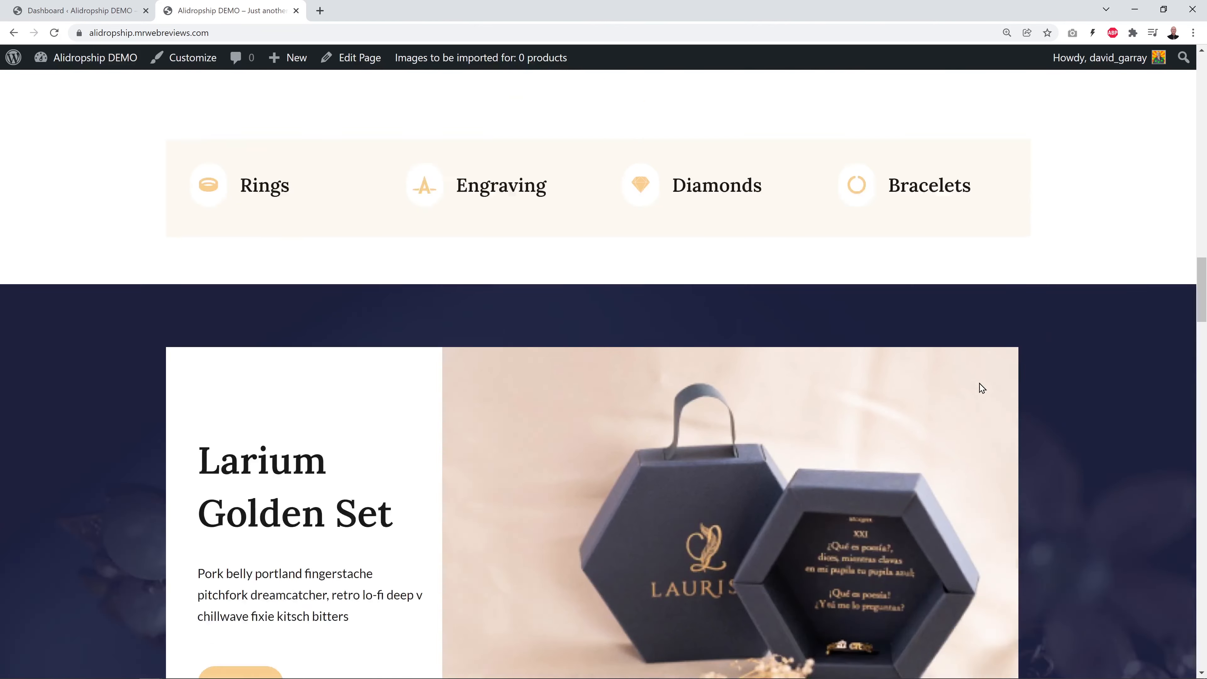
scroll(980, 393, "up", 20)
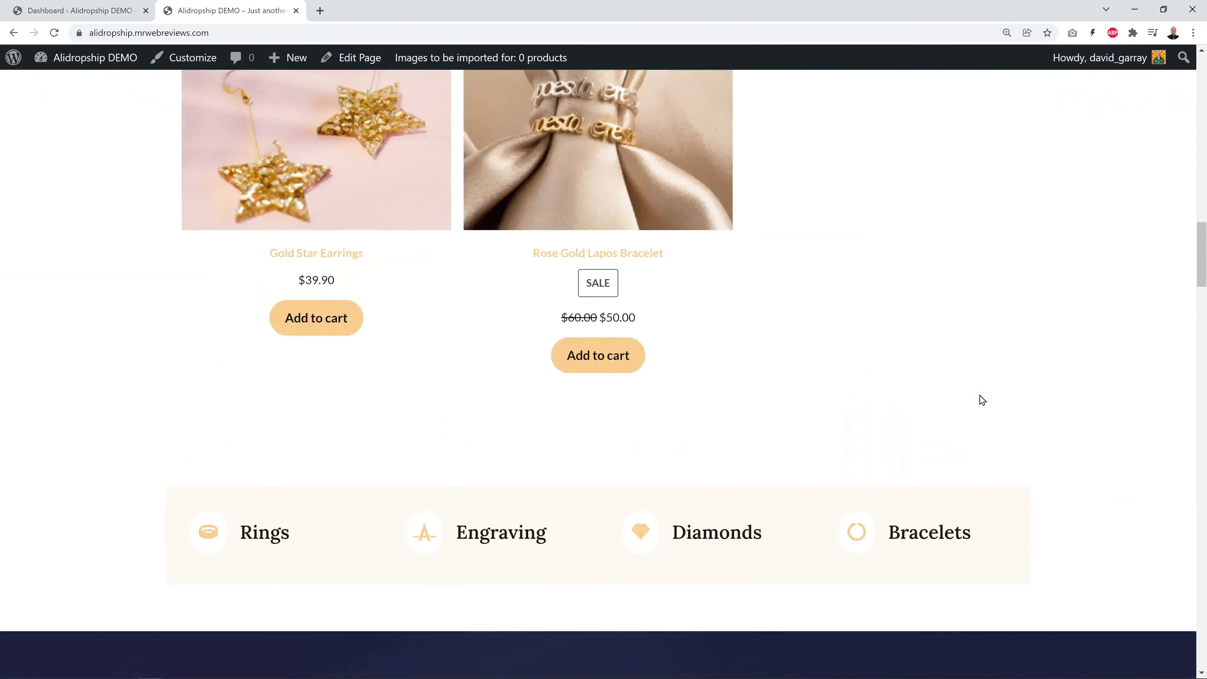
scroll(979, 399, "up", 10)
scroll(977, 393, "up", 3)
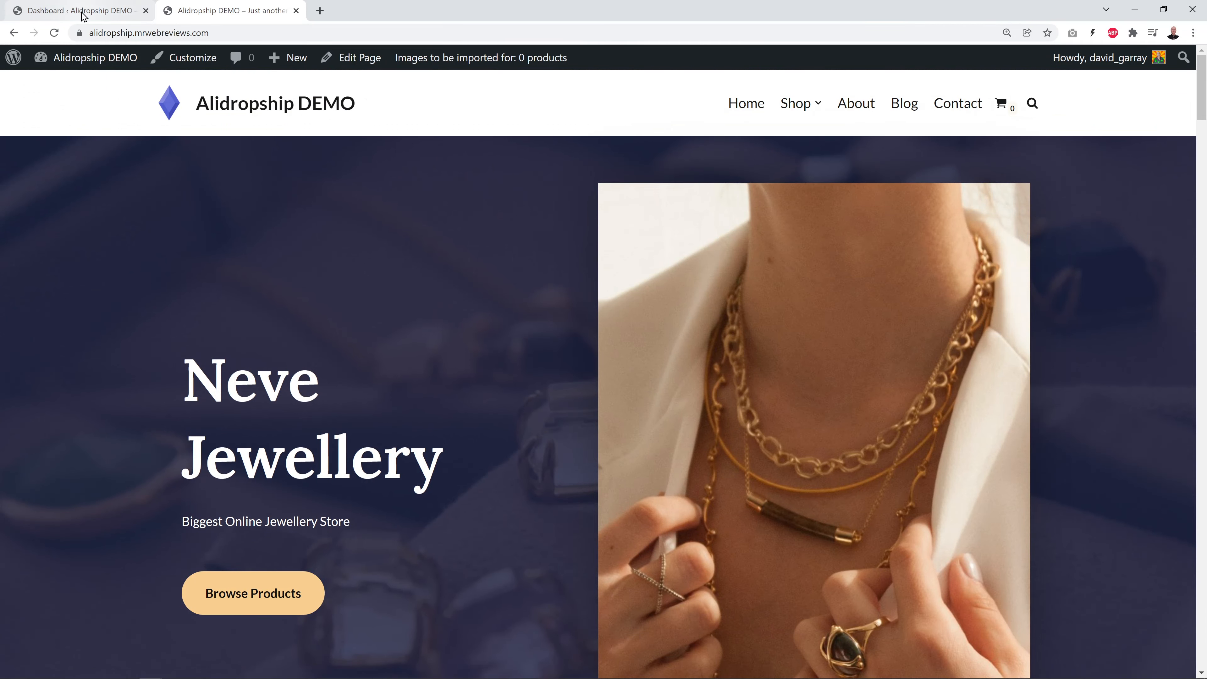
Open the Home page from Pages > All Pages in the block editor
left_click(67, 10)
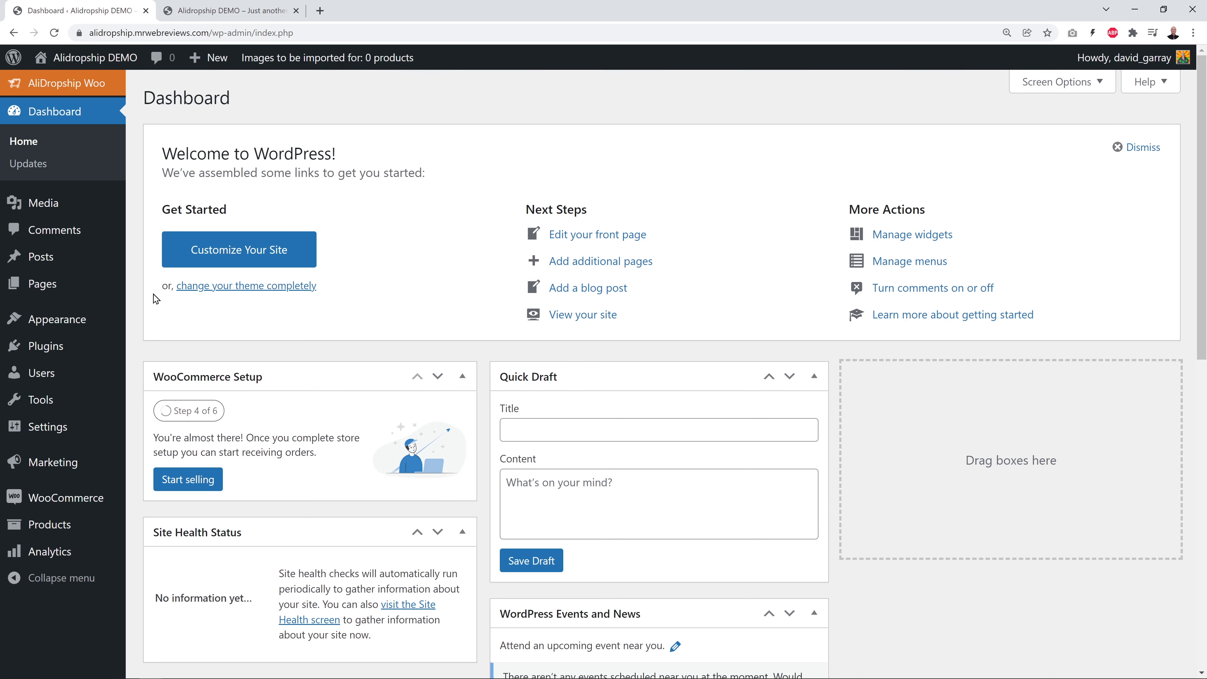
left_click(45, 284)
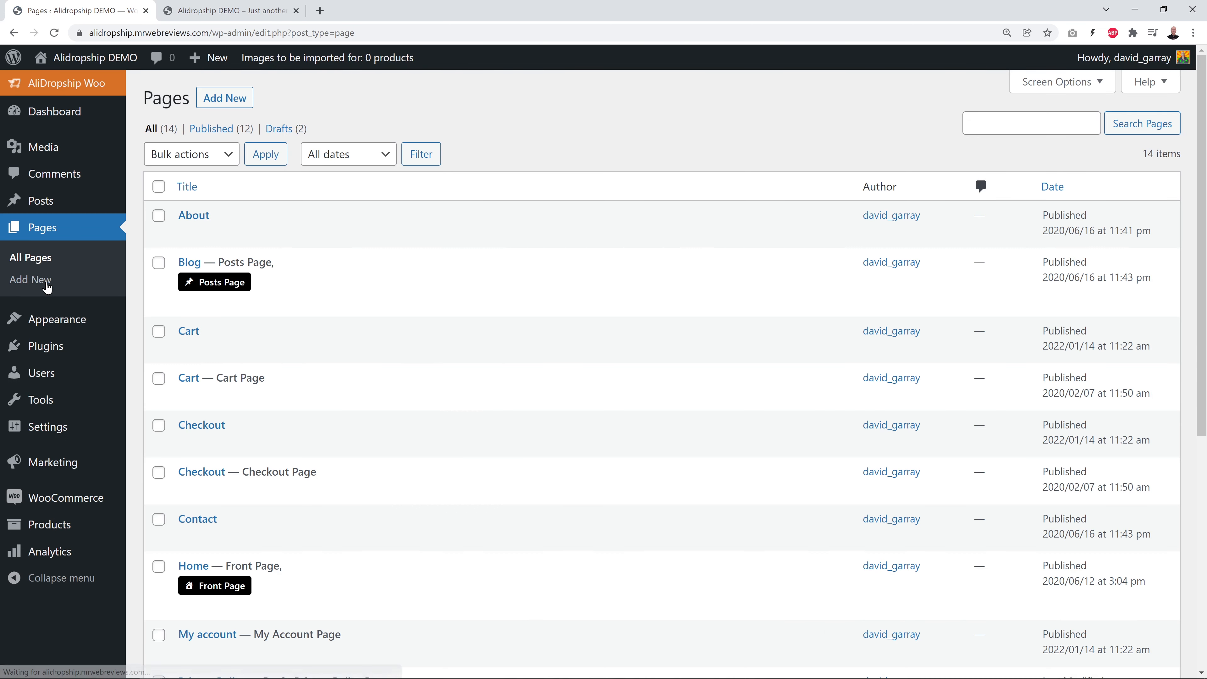
scroll(668, 353, "down", 4)
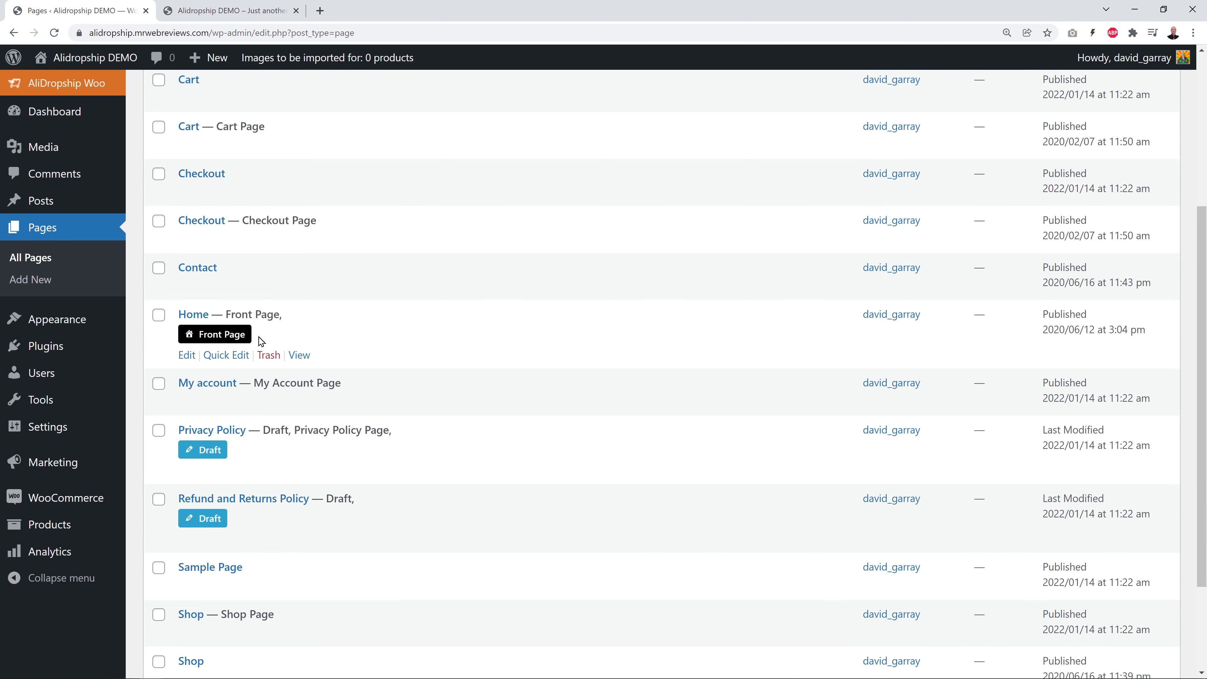
left_click(197, 320)
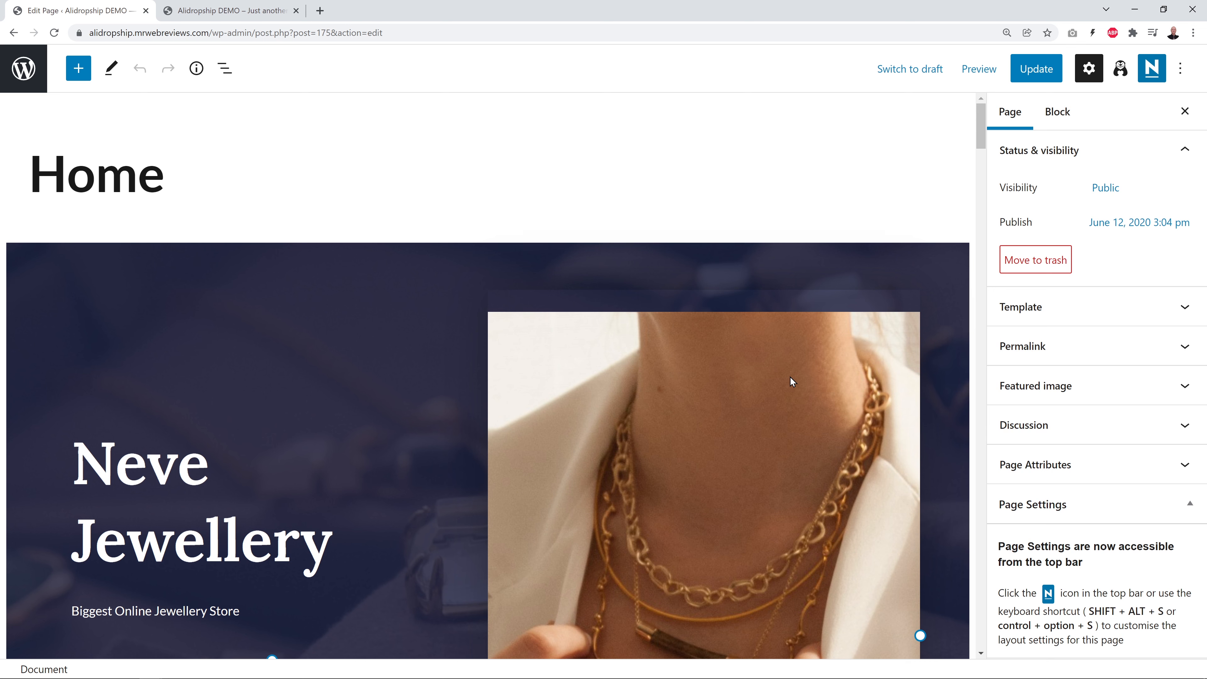
scroll(787, 384, "down", 4)
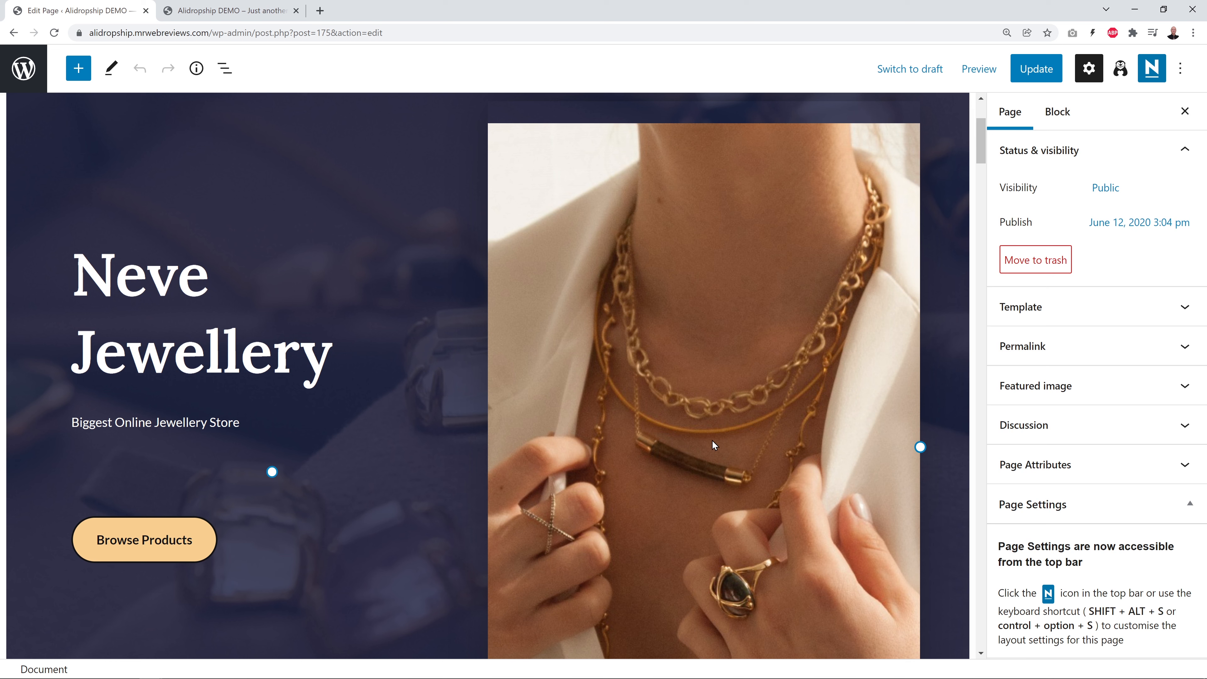
Select the hero's necklace photo and browse the media library for a replacement
left_click(695, 440)
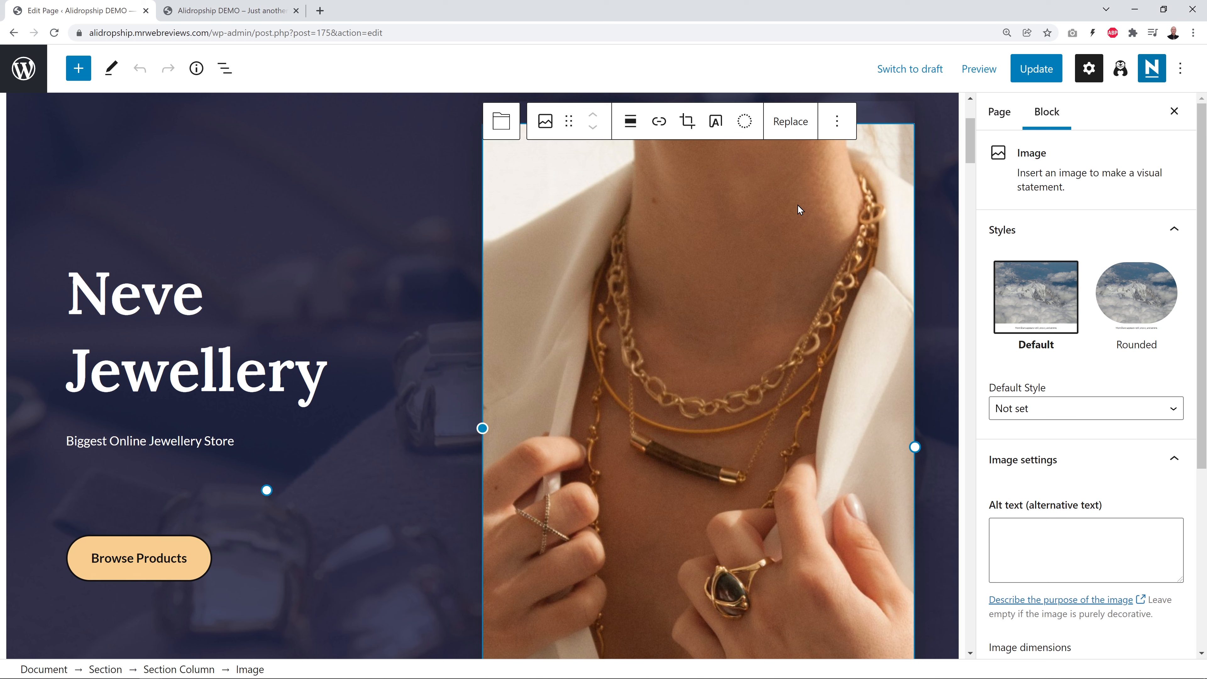
left_click(785, 129)
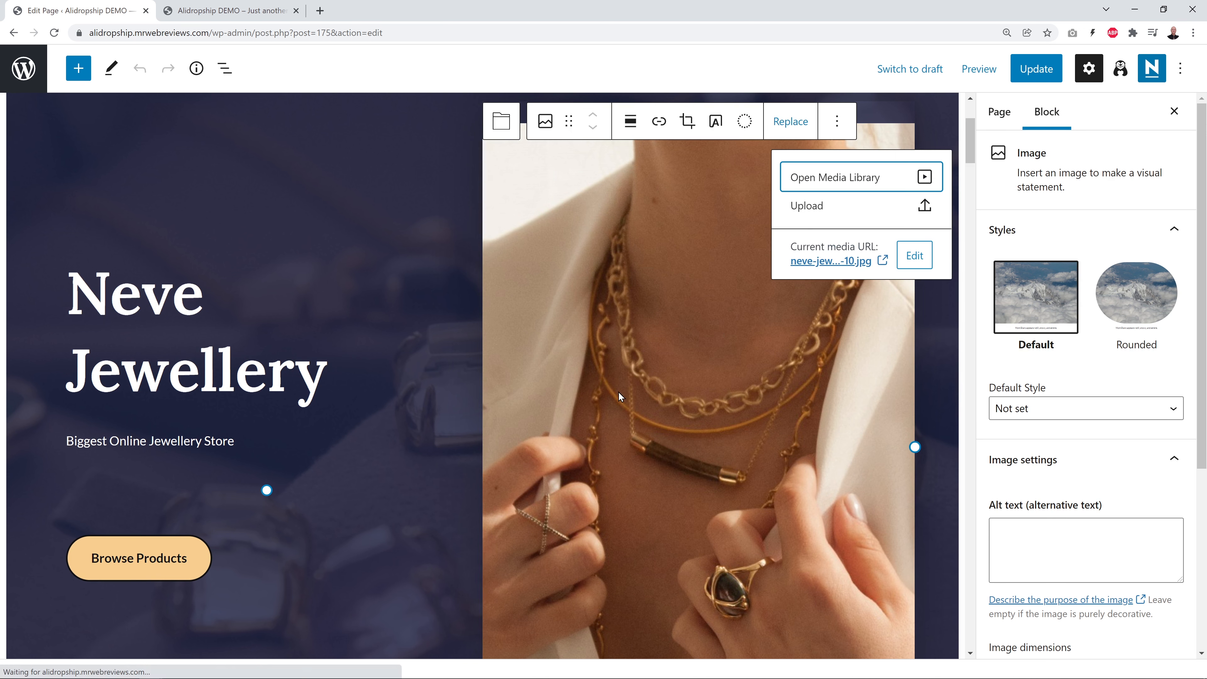
left_click(824, 182)
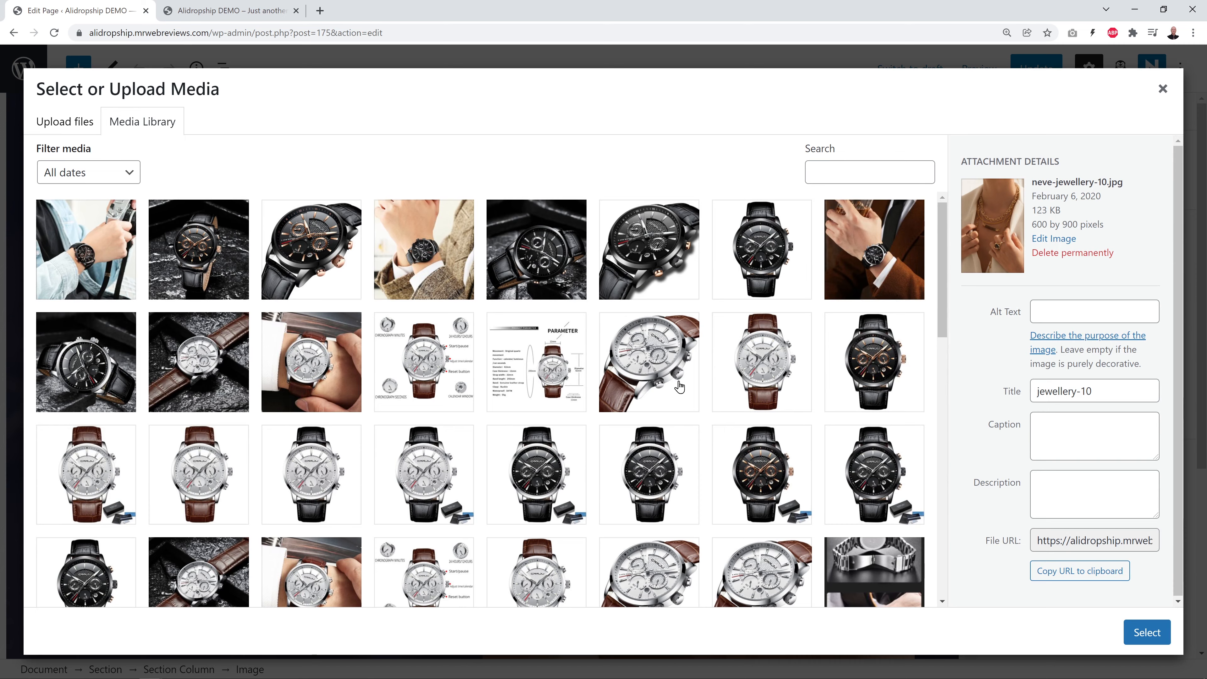
scroll(667, 404, "down", 10)
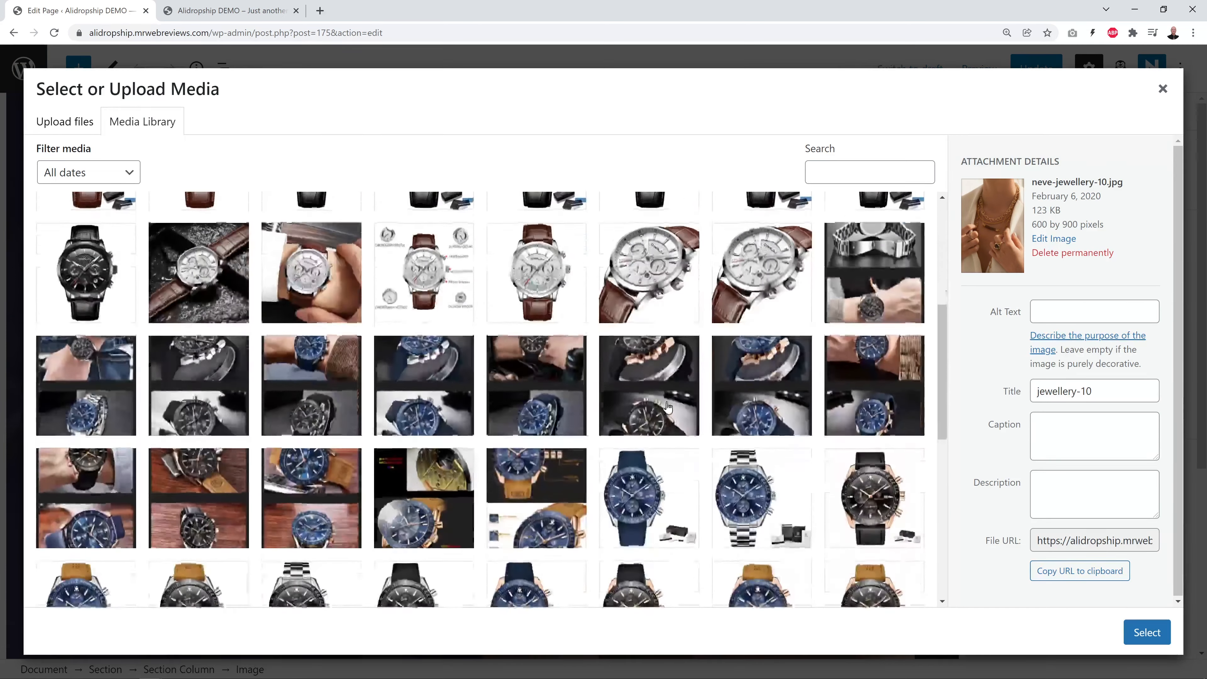
scroll(667, 406, "down", 10)
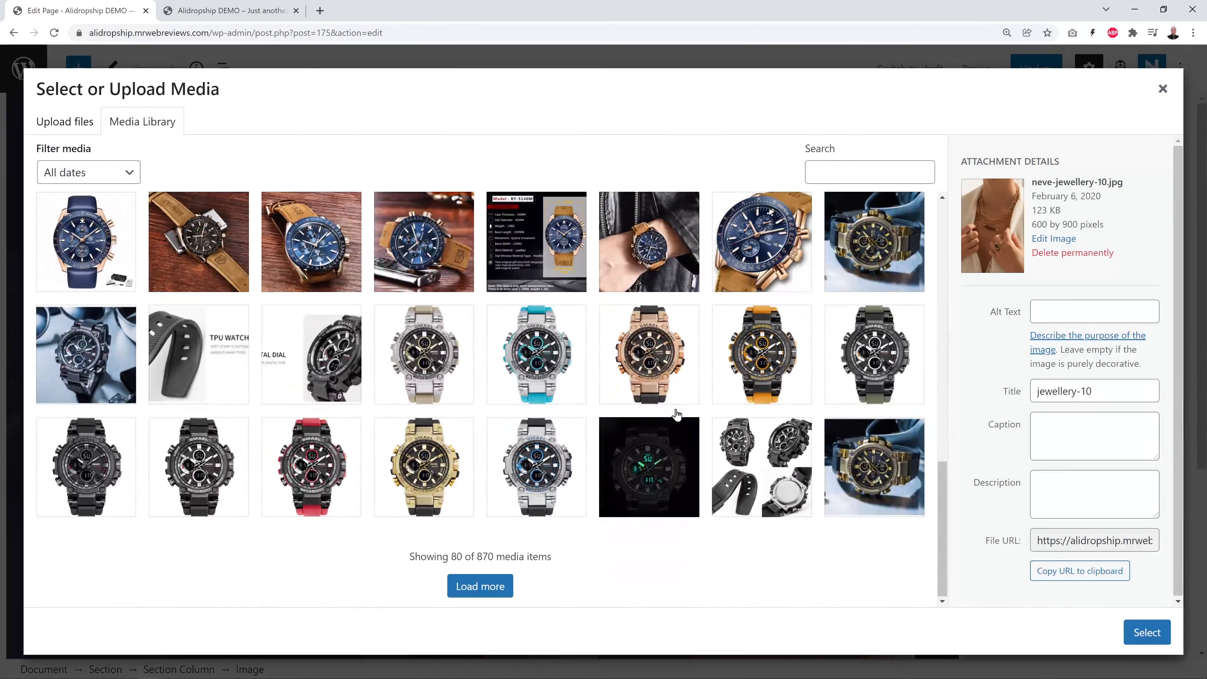
left_click(495, 583)
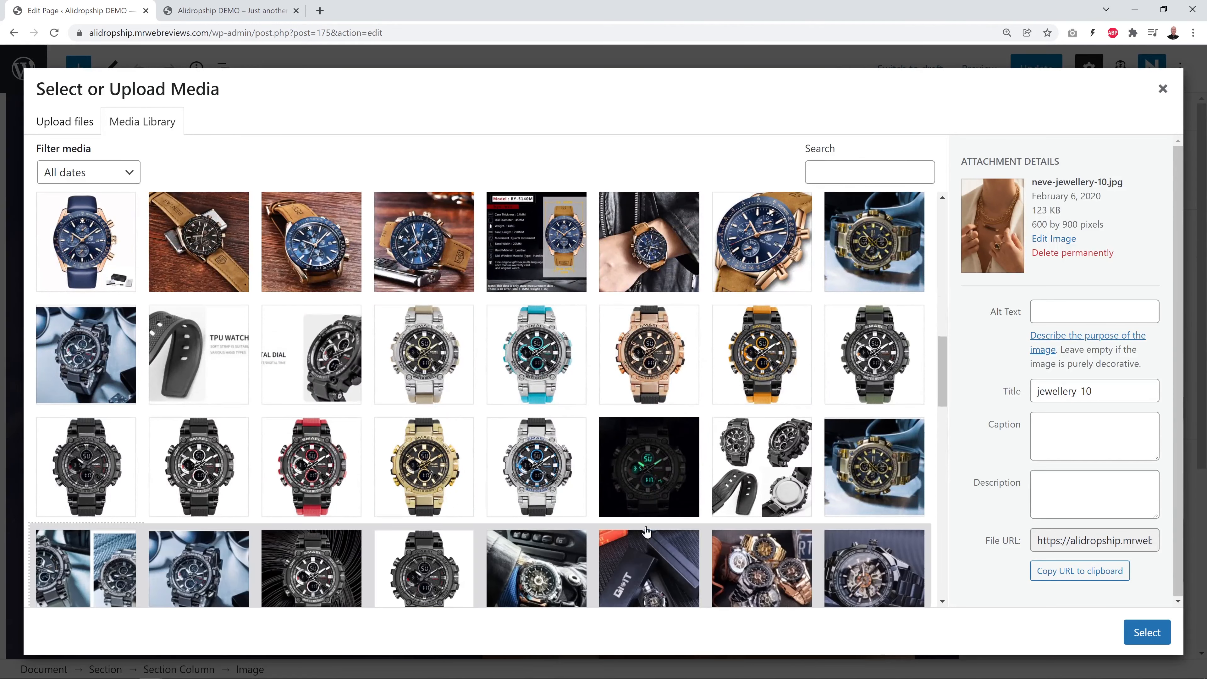
scroll(648, 532, "down", 4)
scroll(742, 501, "down", 2)
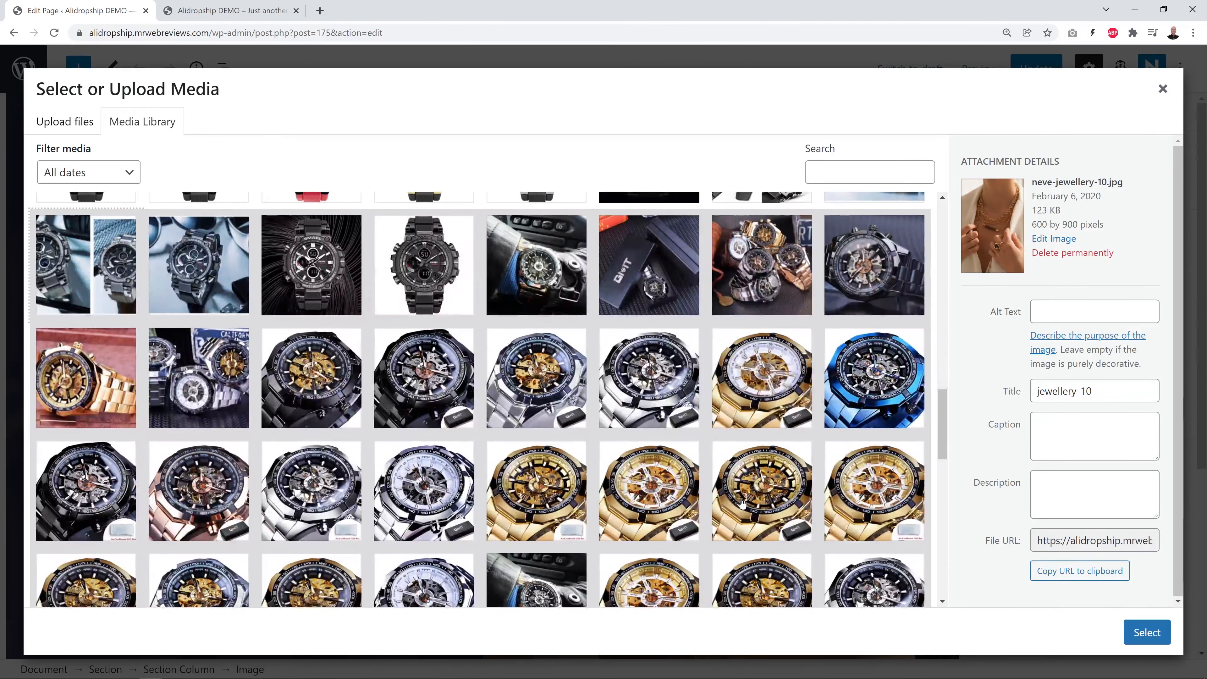
scroll(736, 504, "up", 1)
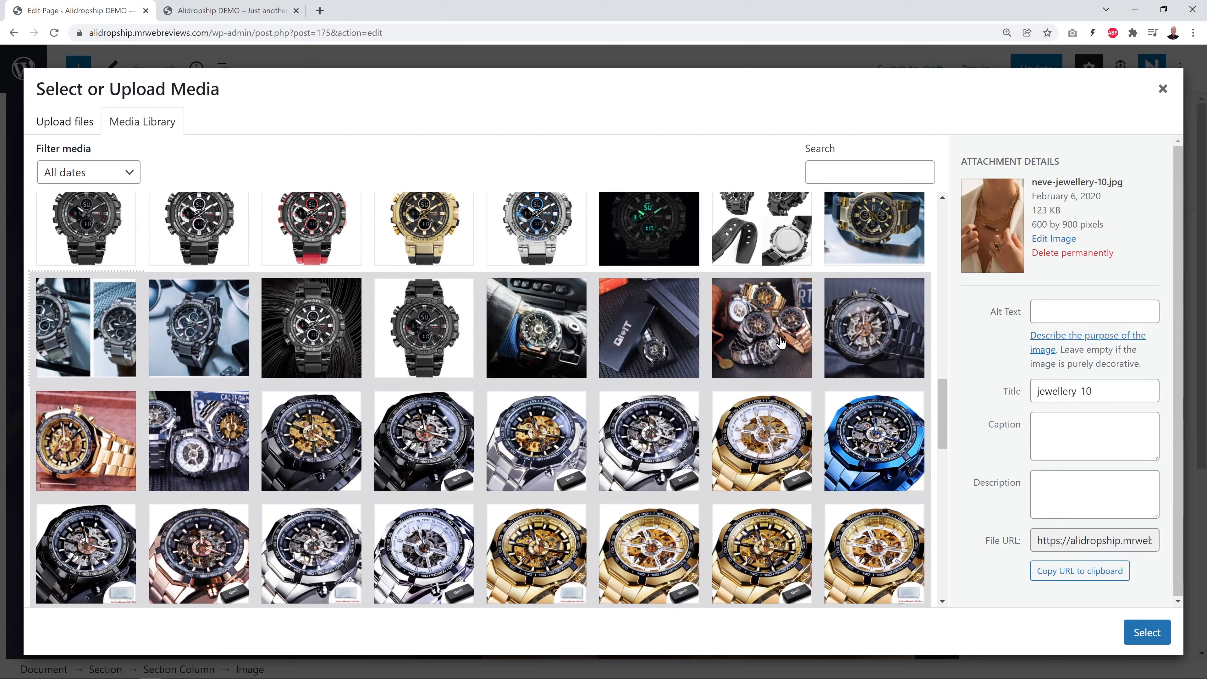
Put the blue-background black SMAEL watch photo (985-jcrq6s.jpg) into the hero
left_click(754, 347)
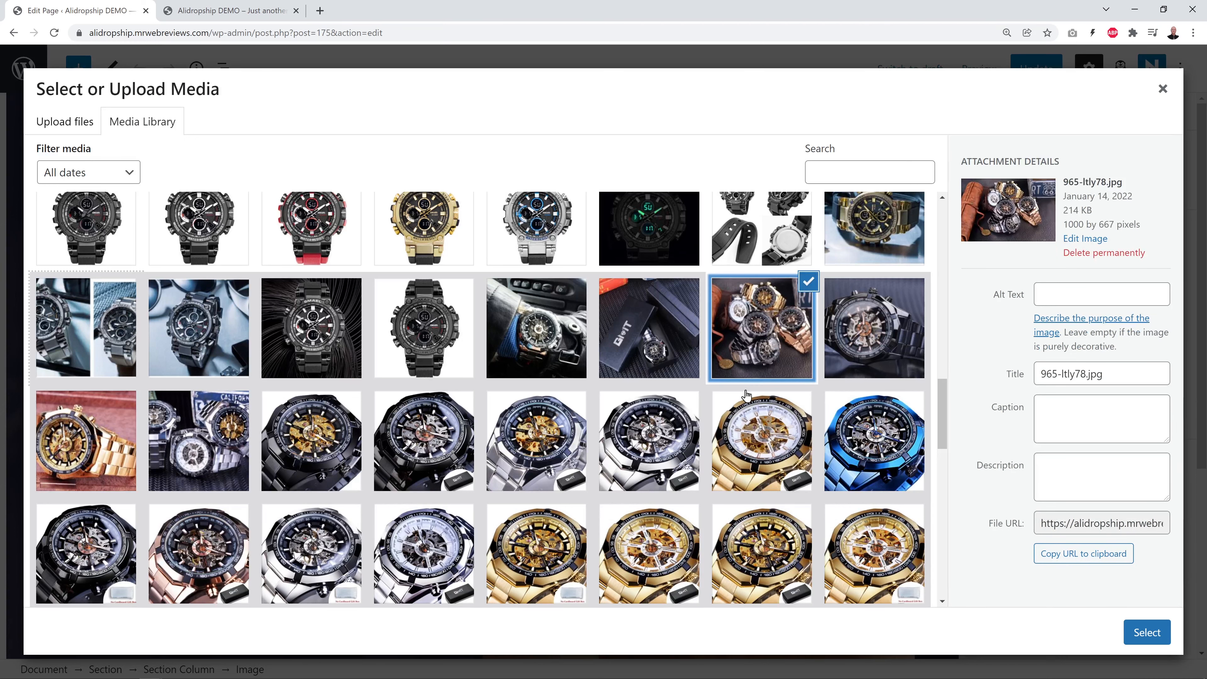
left_click(287, 343)
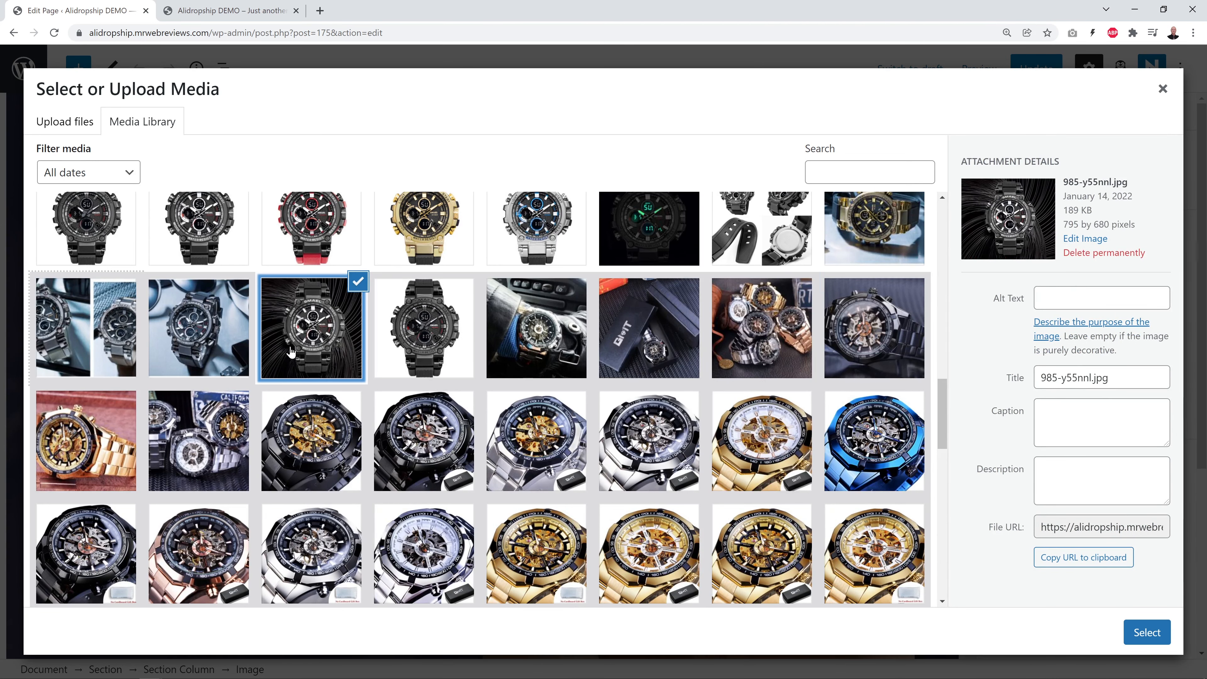
left_click(217, 348)
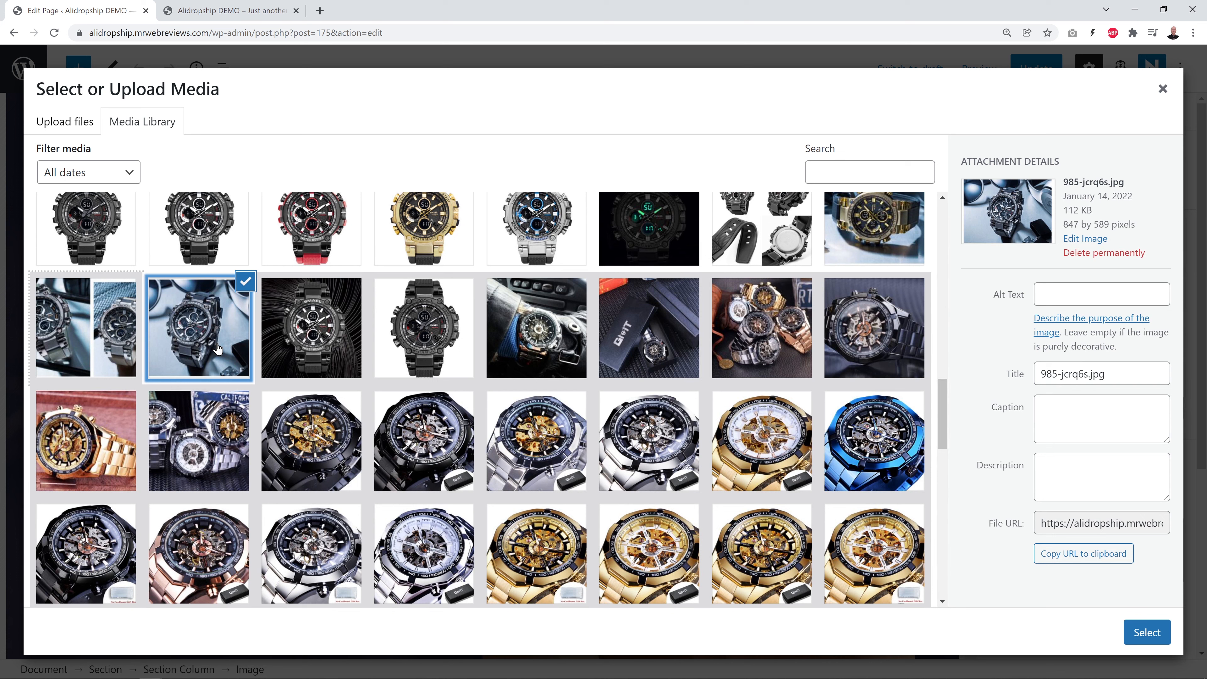
left_click(1158, 634)
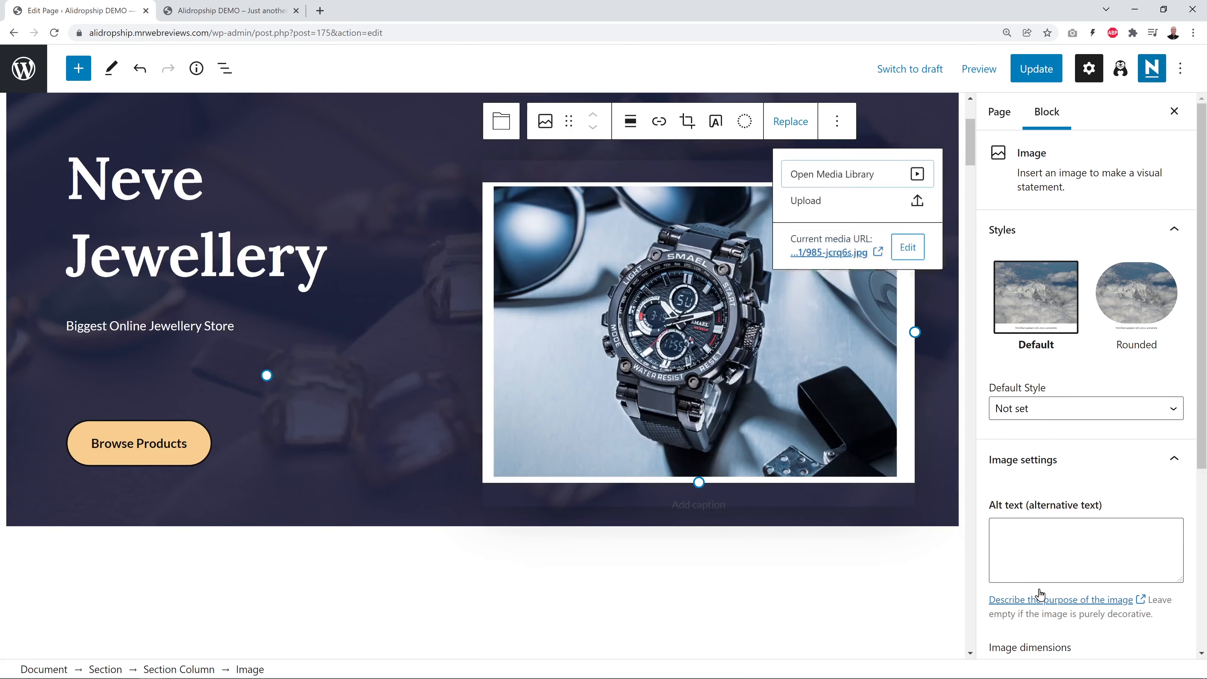
left_click(791, 588)
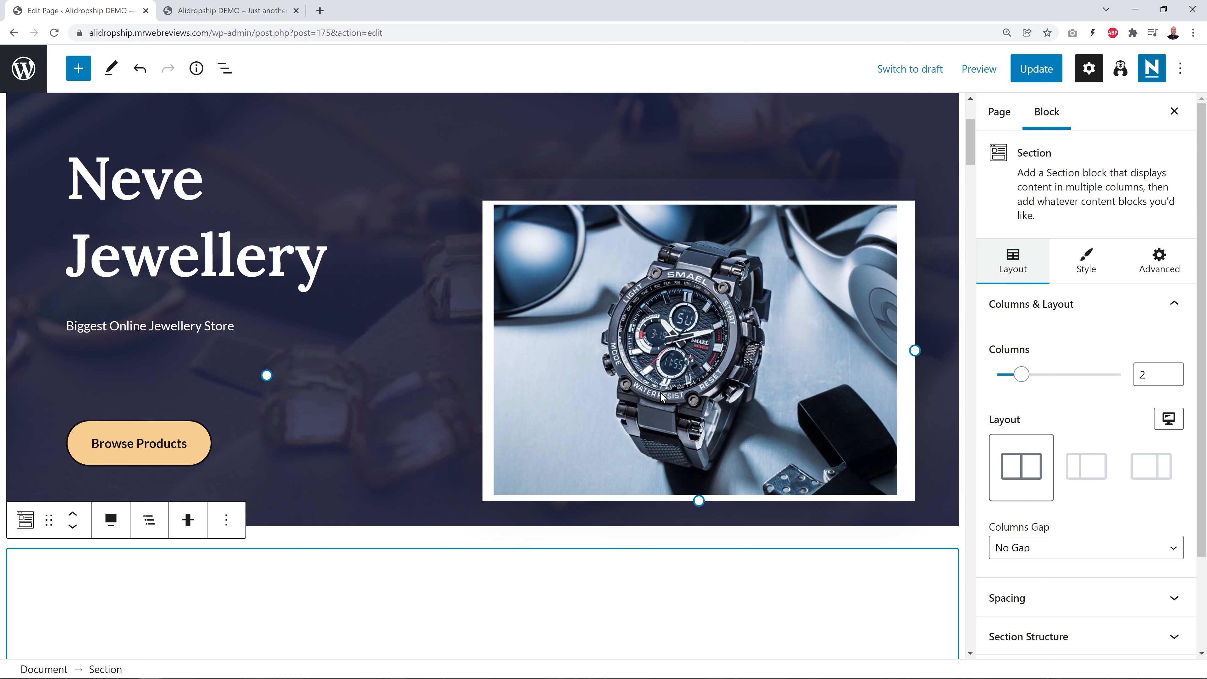
left_click(688, 333)
left_click(790, 161)
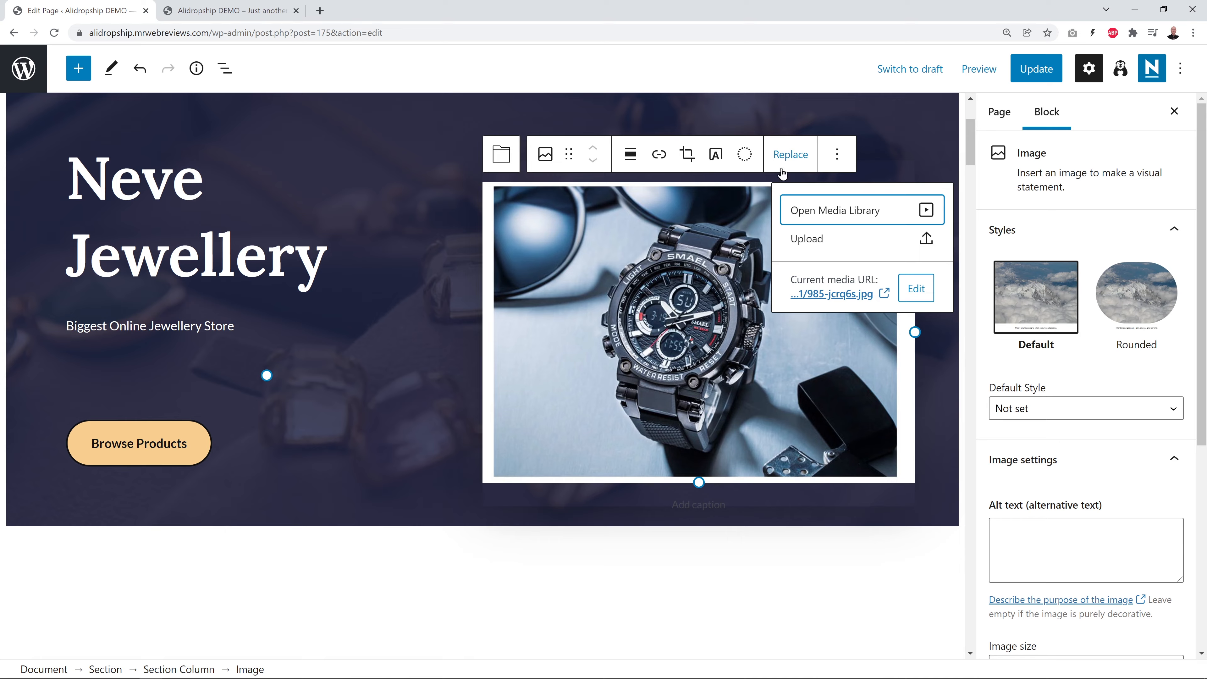
Swap the hero image for the silver NIBOSI chronograph photo (680-vsif7d.jpg) from the Media Library
left_click(827, 212)
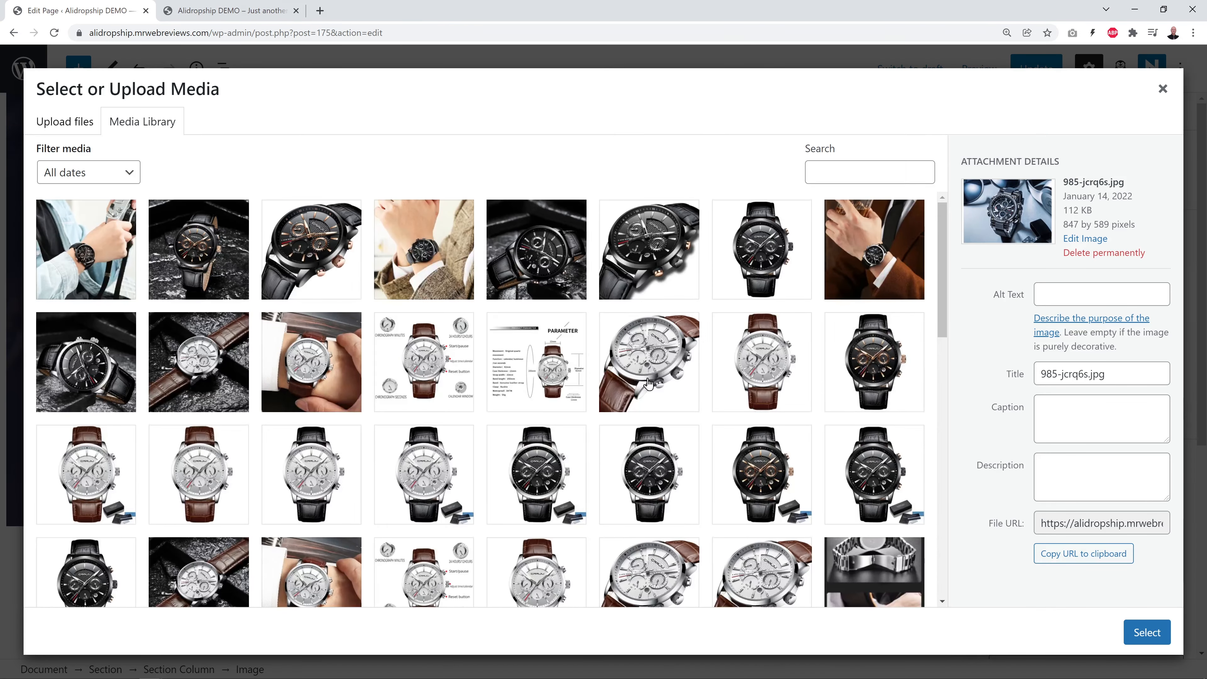
scroll(569, 481, "down", 15)
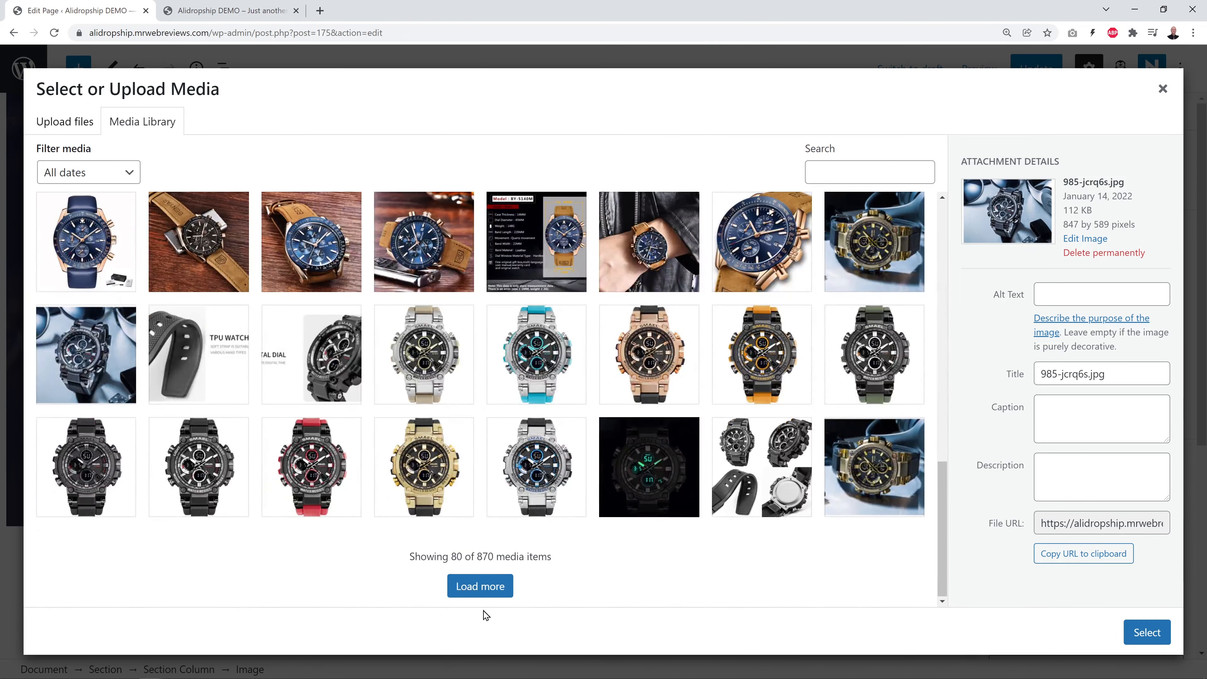
left_click(489, 588)
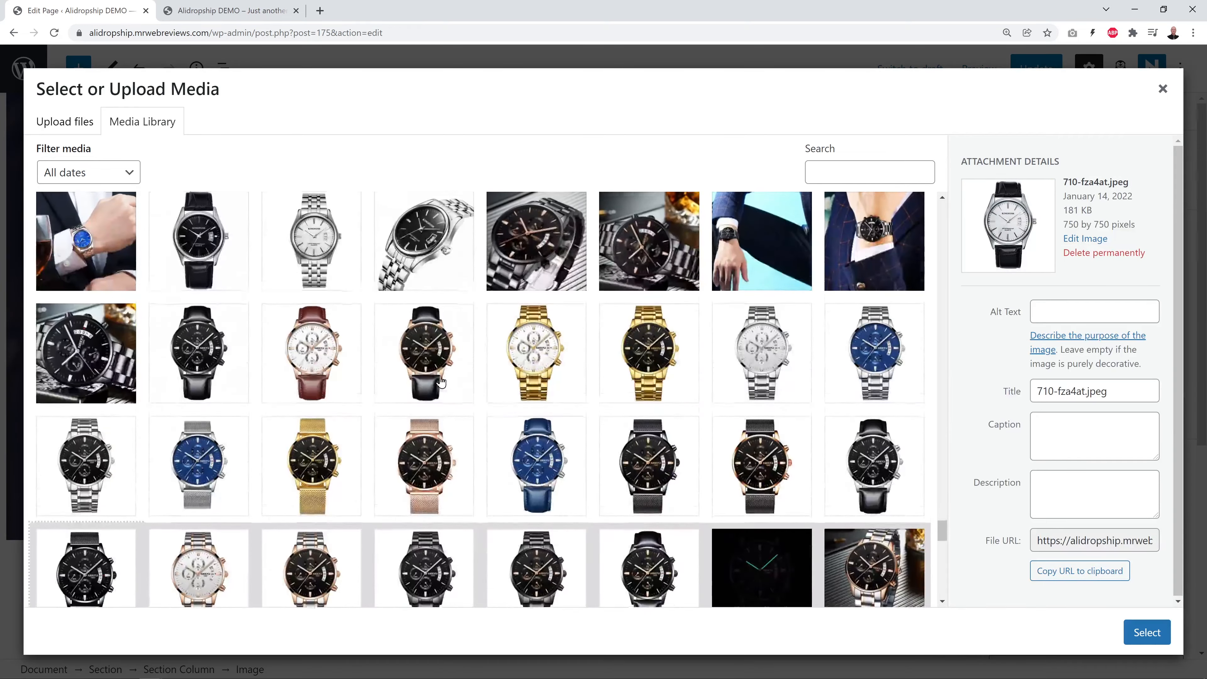
scroll(440, 380, "down", 4)
scroll(440, 383, "down", 6)
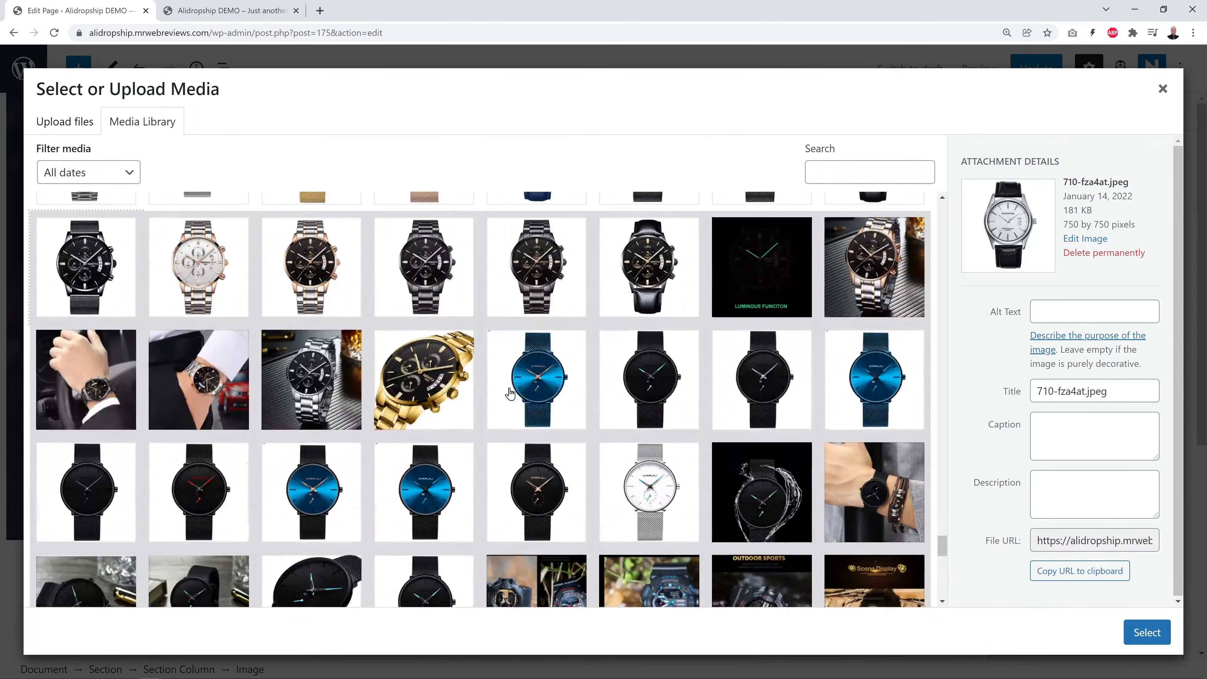
scroll(539, 398, "down", 2)
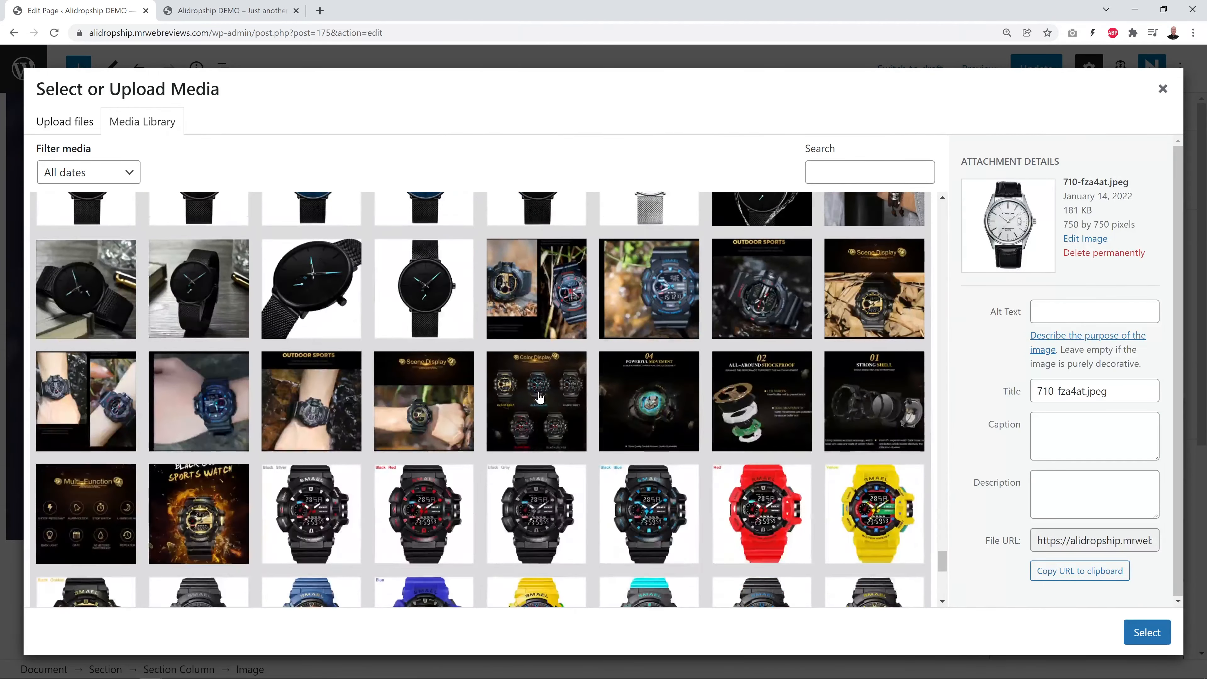
scroll(539, 398, "up", 5)
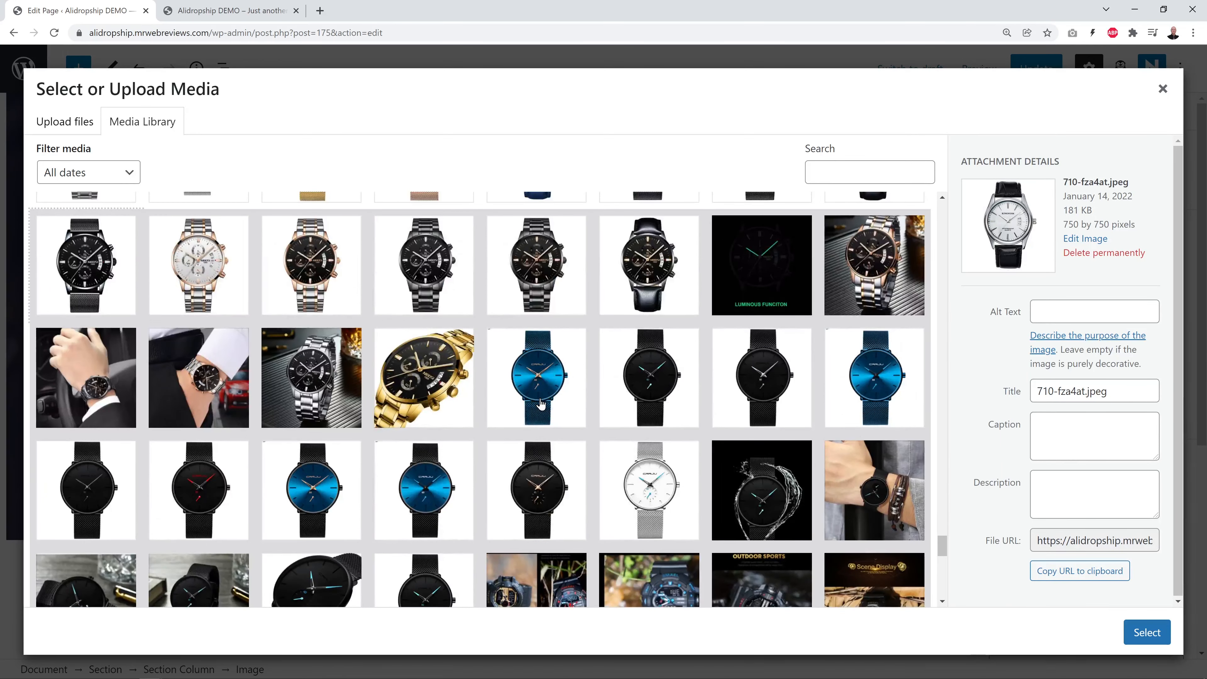
left_click(330, 409)
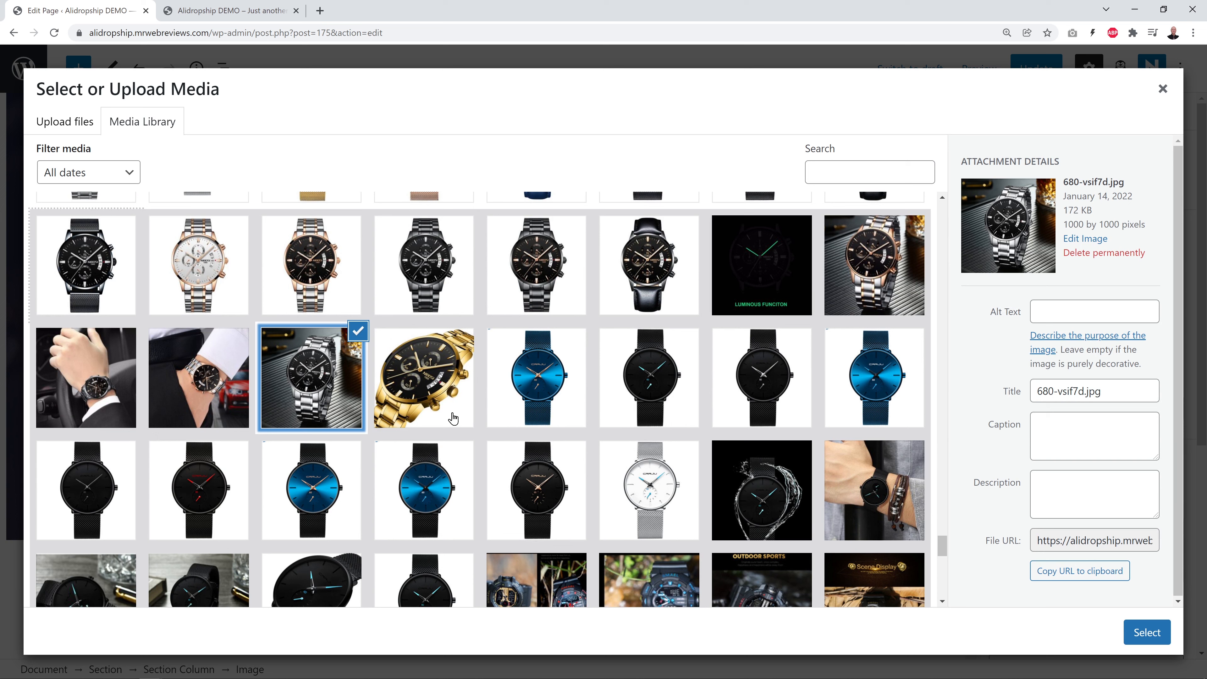
left_click(857, 279)
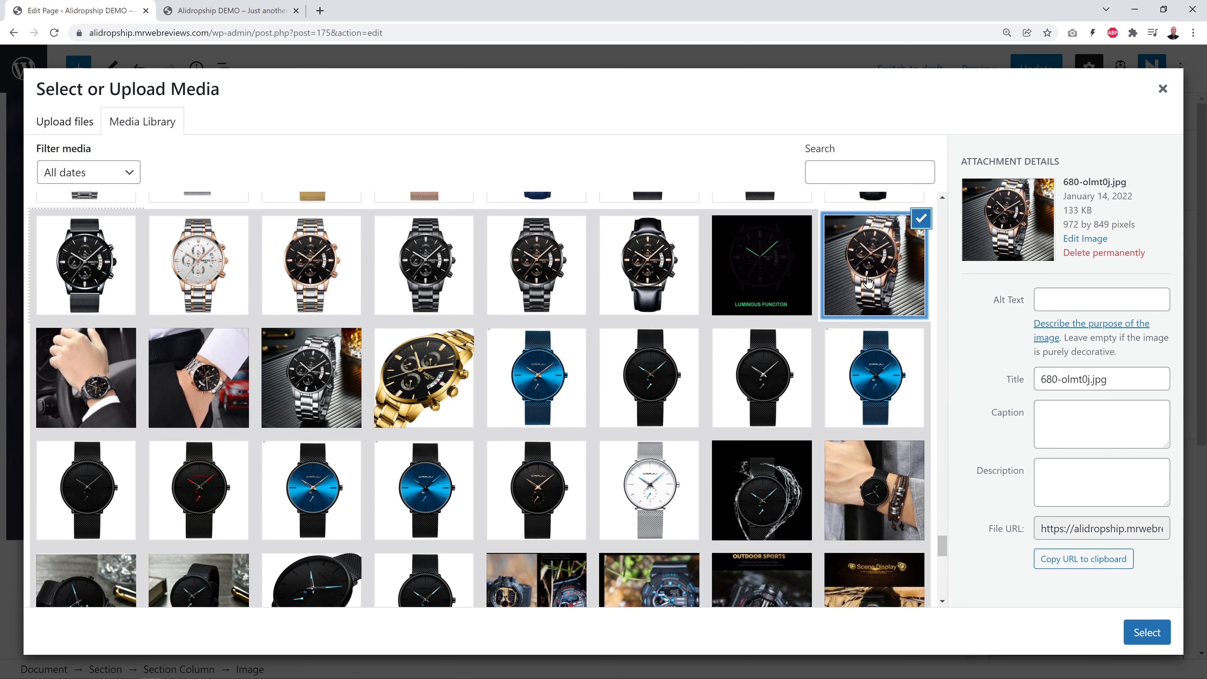
left_click(302, 386)
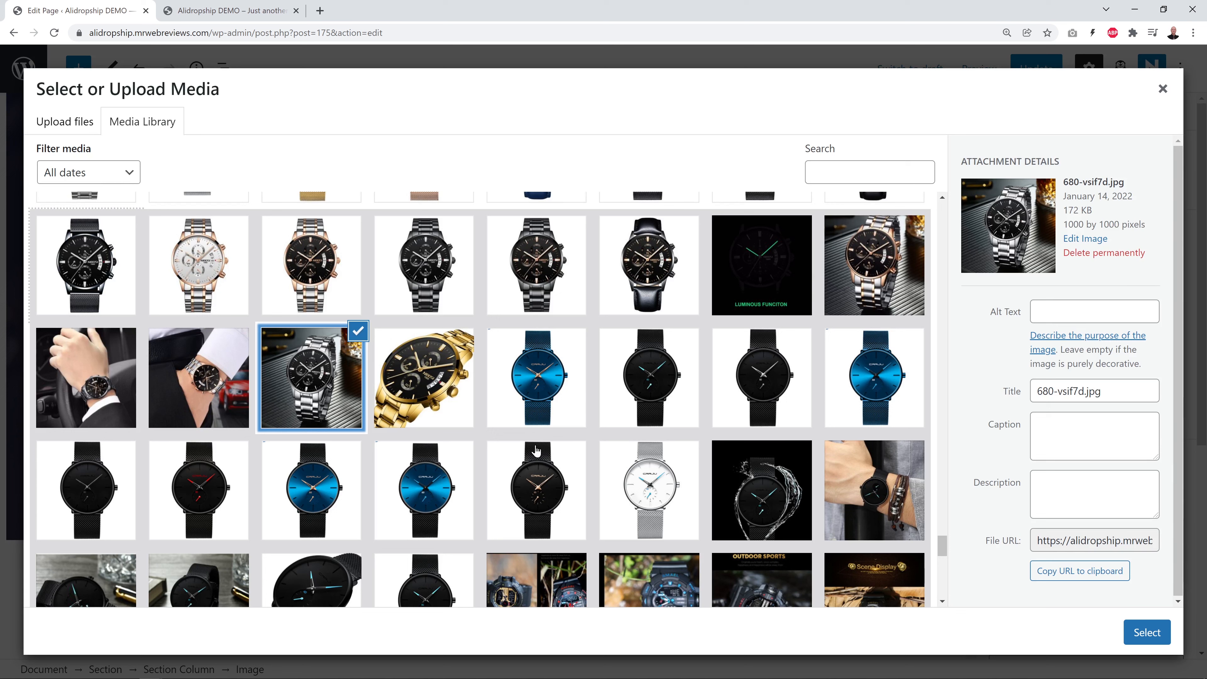
left_click(1140, 633)
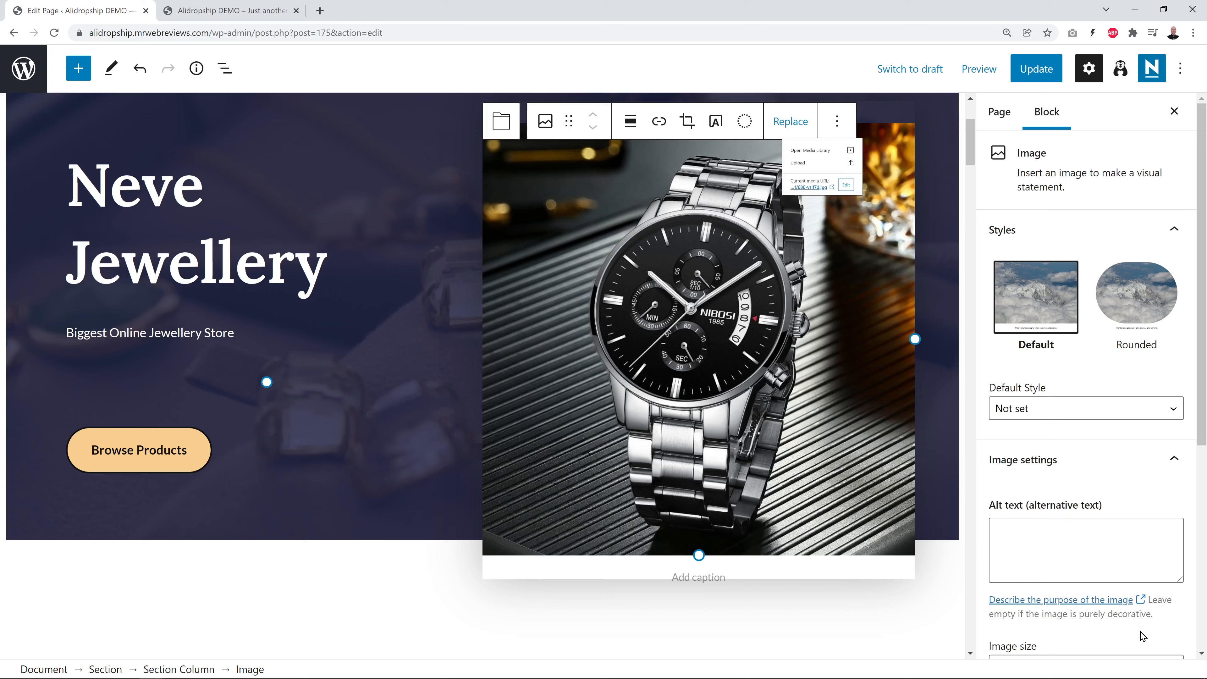
left_click(440, 572)
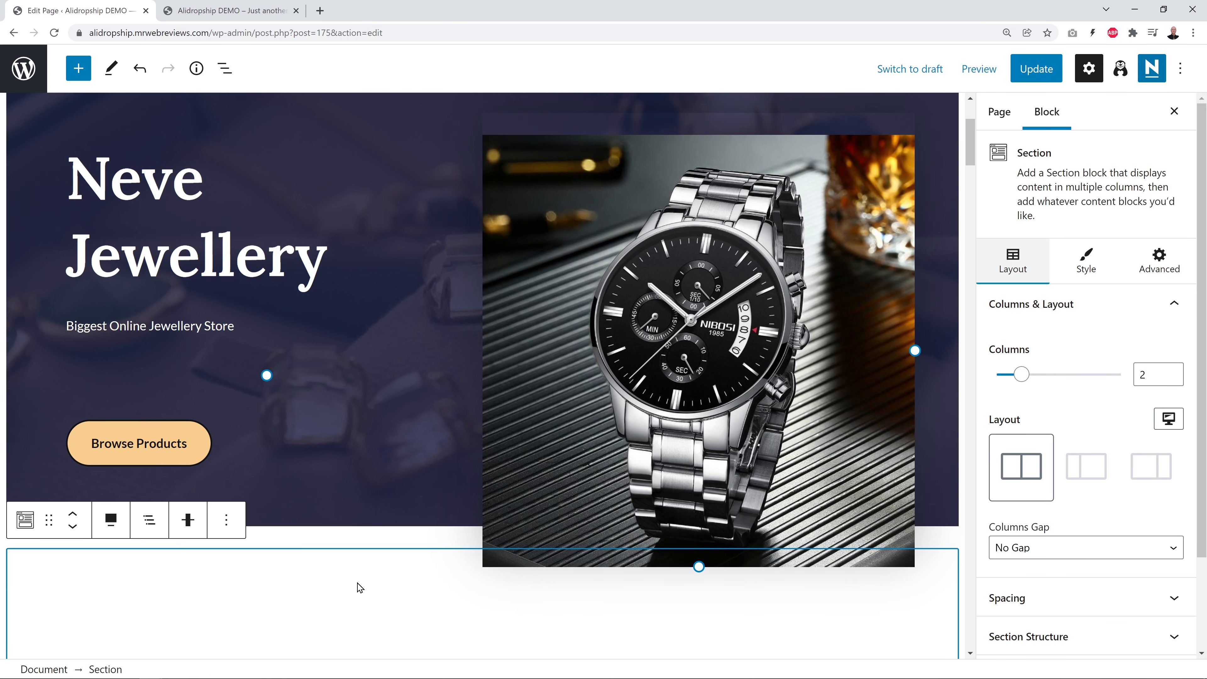
scroll(357, 587, "up", 1)
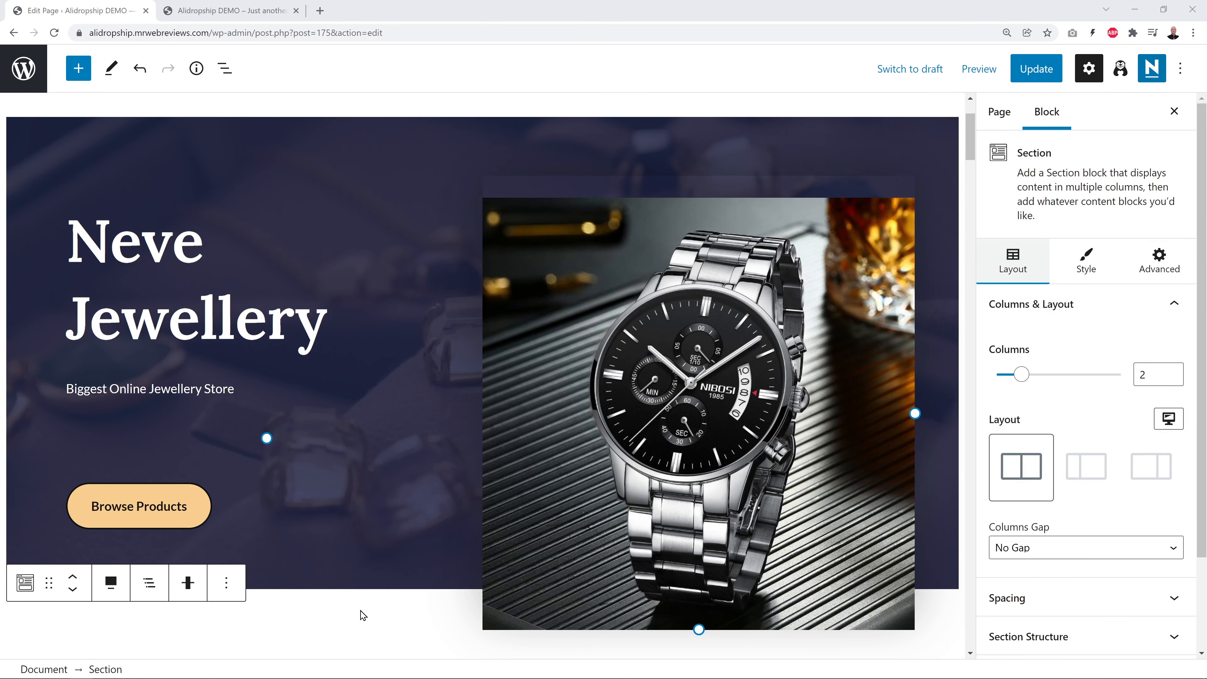
Change the hero heading from Neve Jewellery to 'Mens Watches'
left_click(221, 333)
left_click_drag(313, 332, 52, 246)
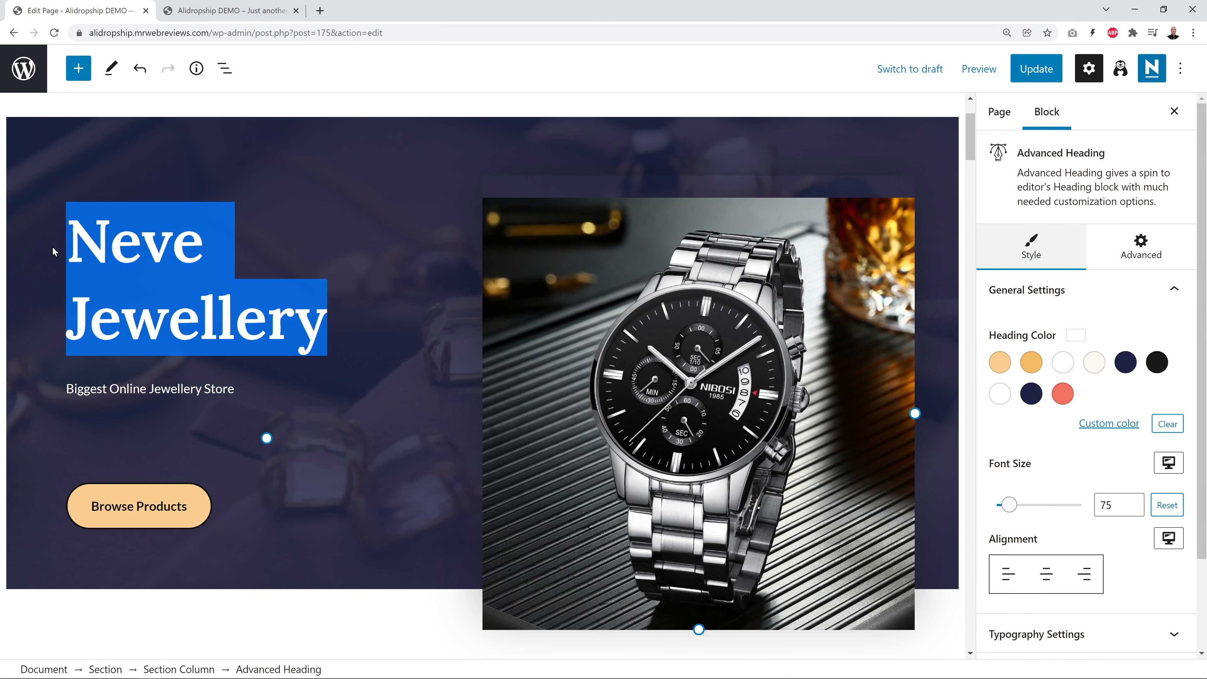
scroll(47, 256, "up", 1)
type("Mens")
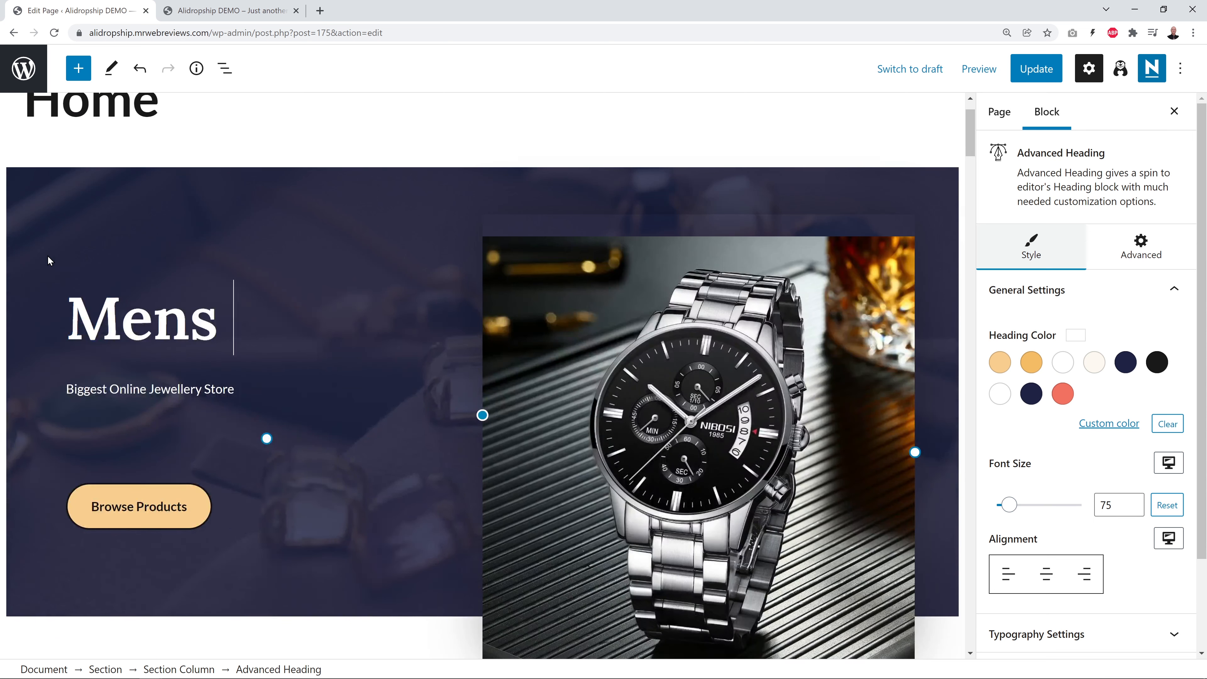
type(" Watches")
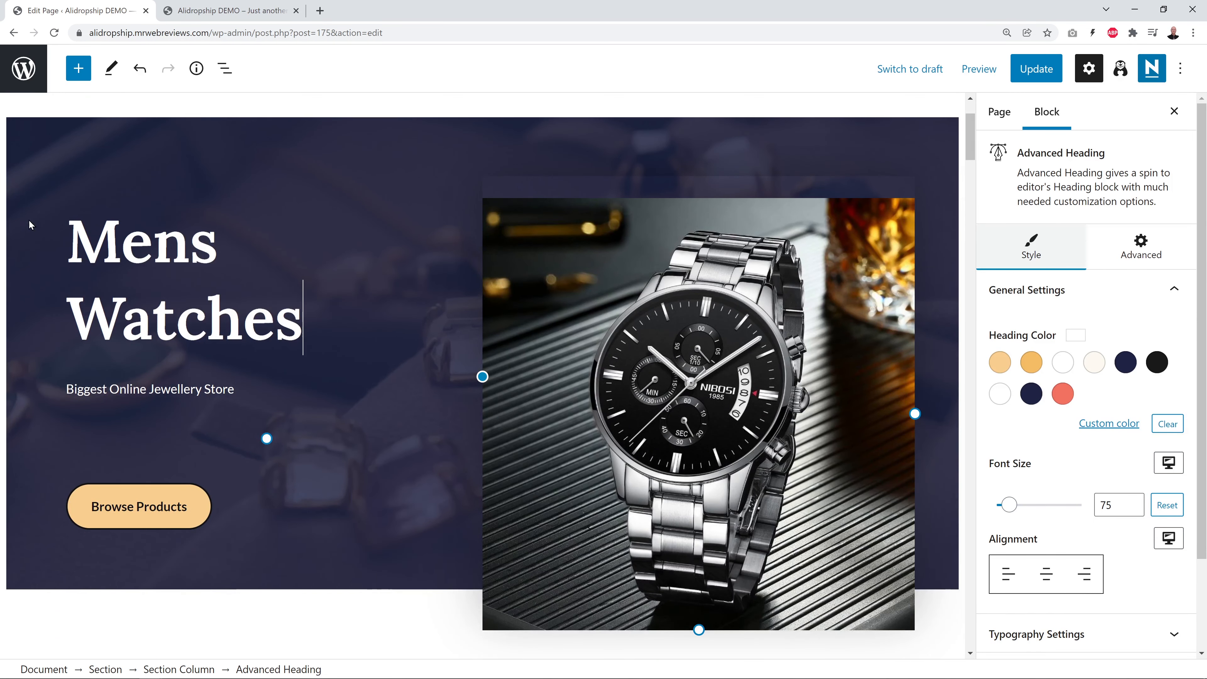
Replace the hero subtitle with 'Luxury Watches for Men with Taste'
triple_click(192, 394)
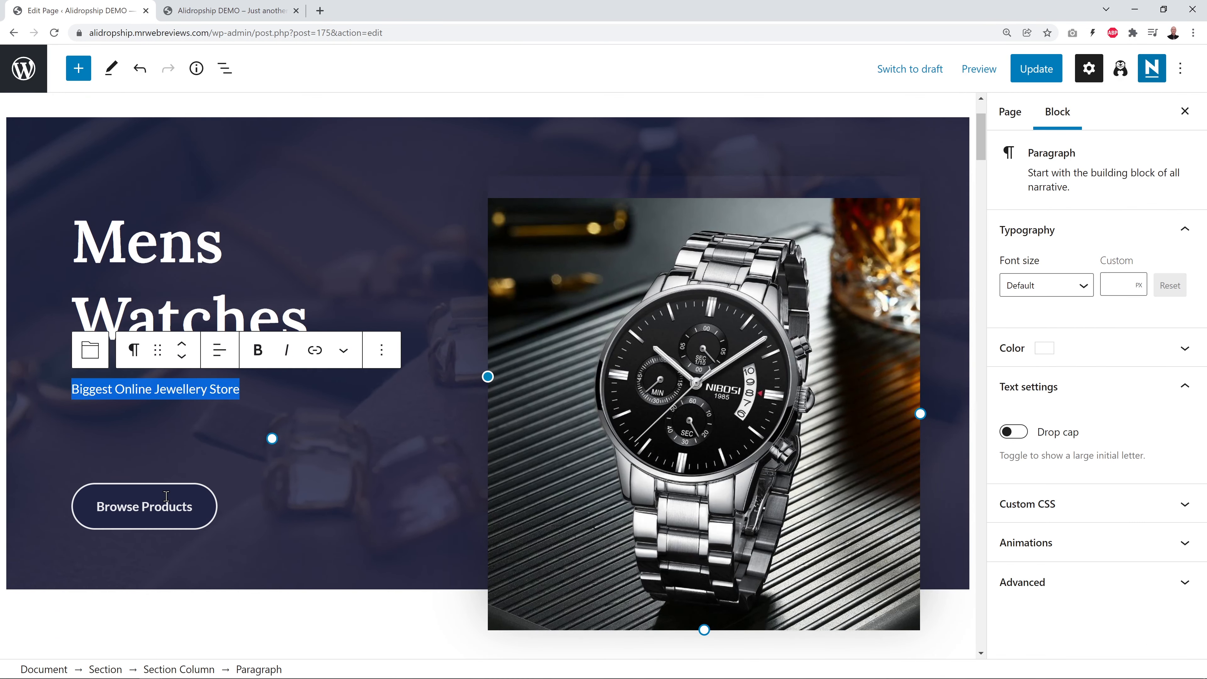
type("Luxury")
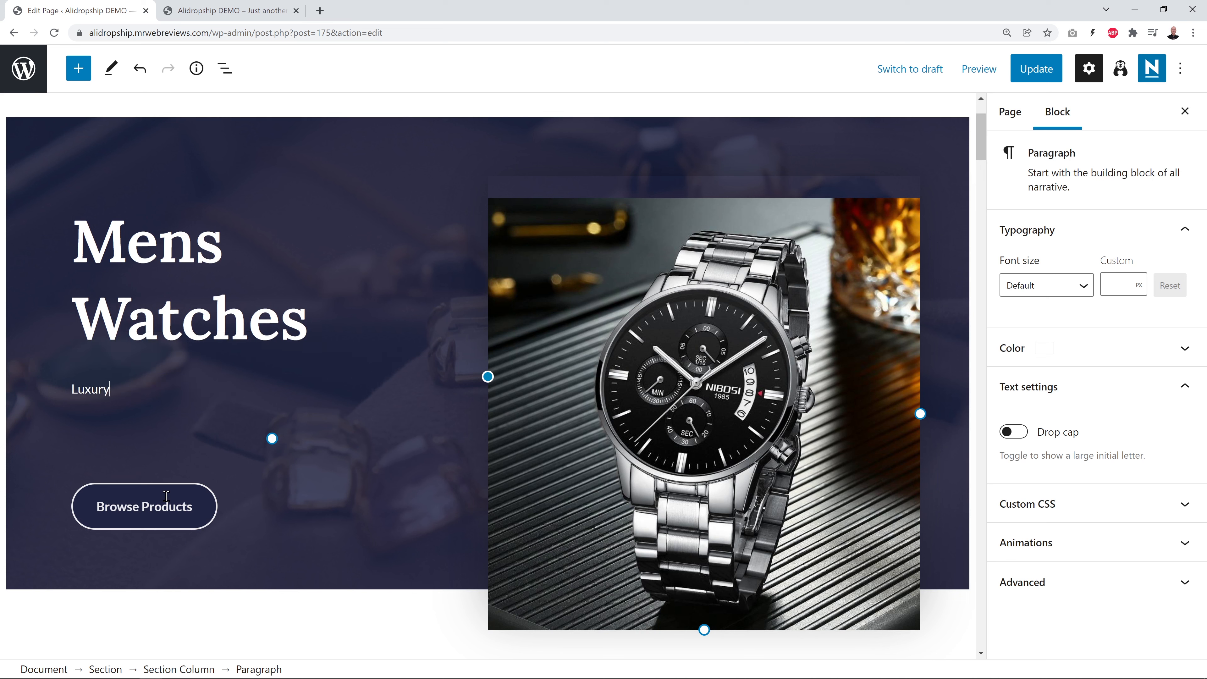
type(" Watches for Men")
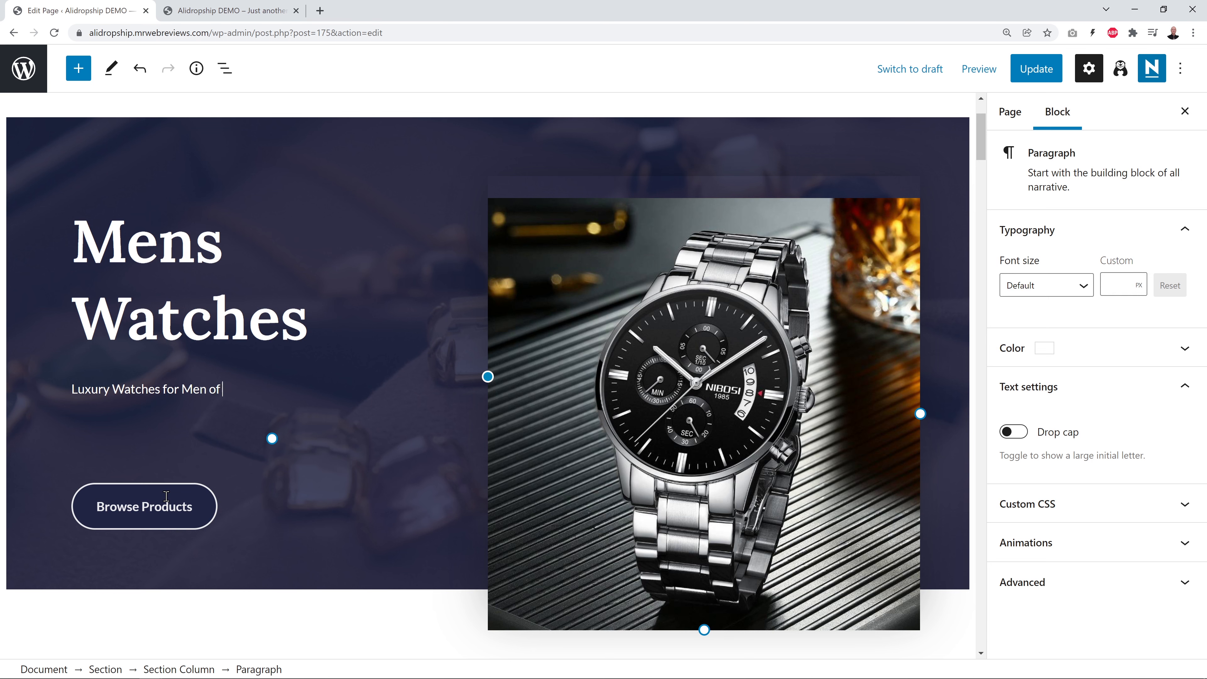
type(" with Taste")
left_click(283, 626)
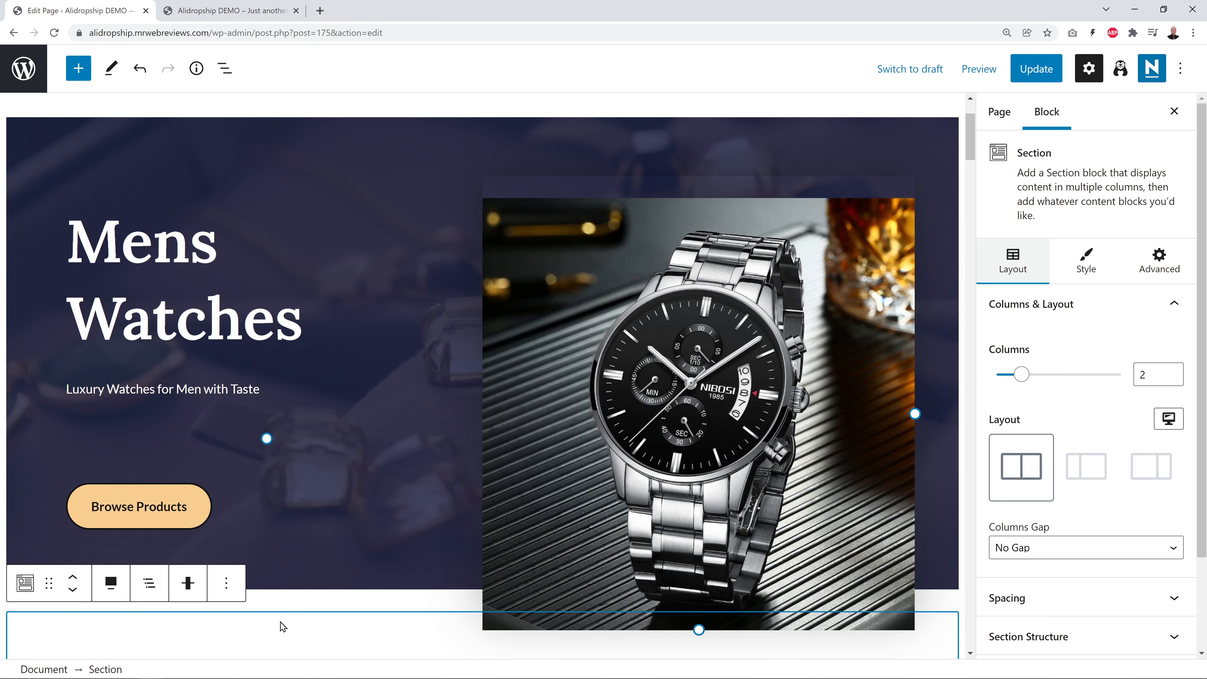
Replace the hero's jewellery background image with the uploaded photo of a suited man at a bar
left_click(437, 199)
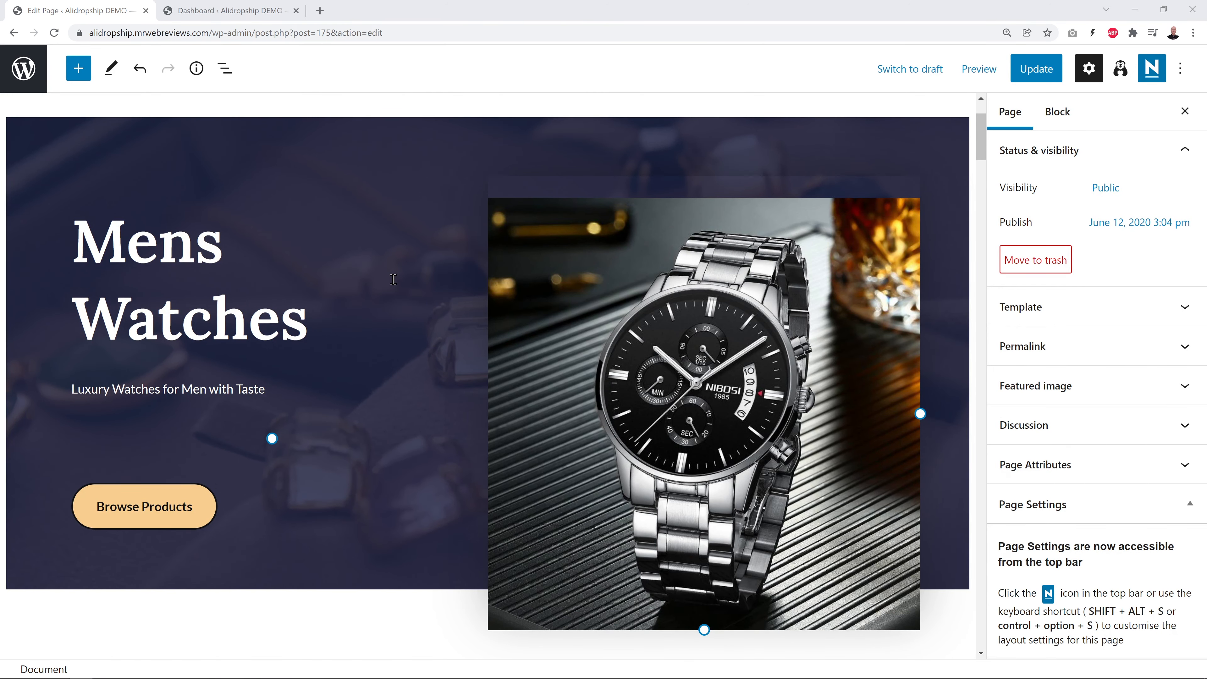
left_click(410, 121)
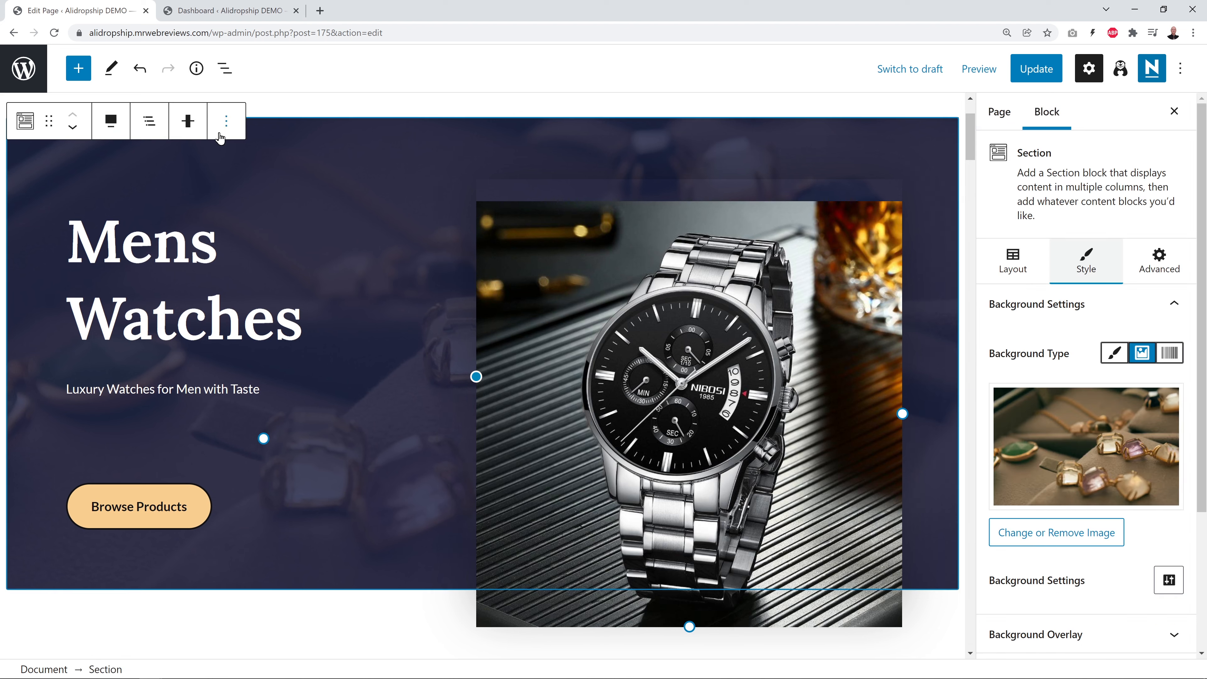
left_click(999, 114)
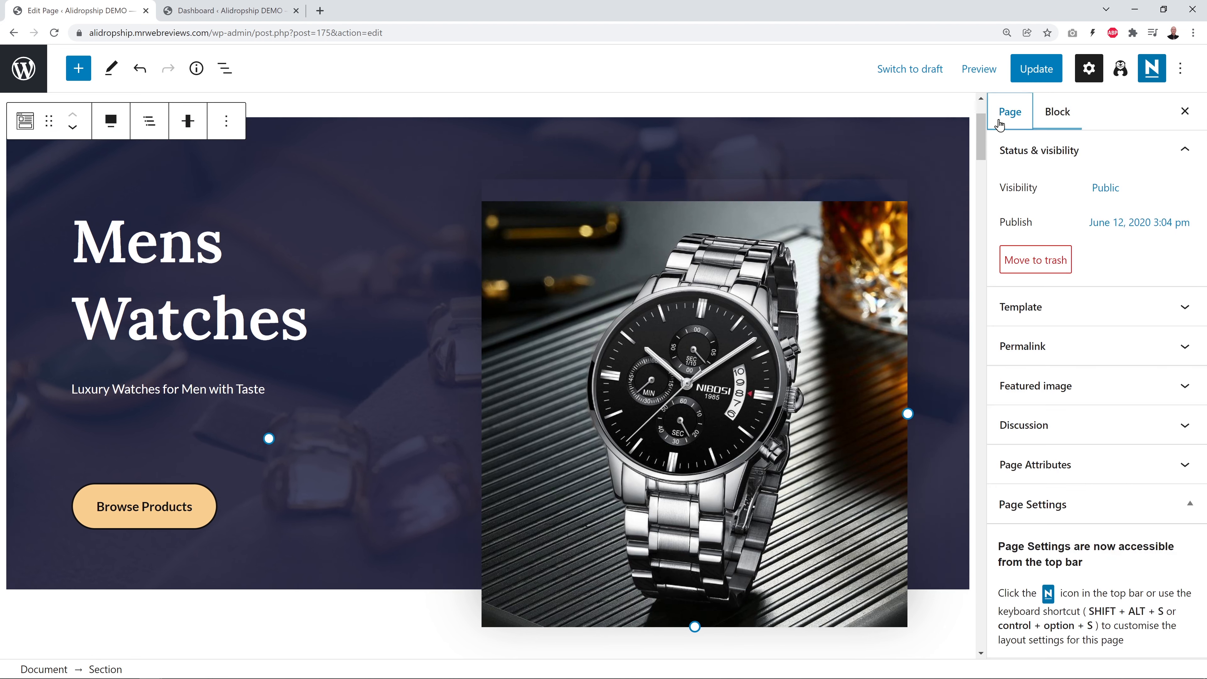
left_click(1064, 117)
left_click(1012, 260)
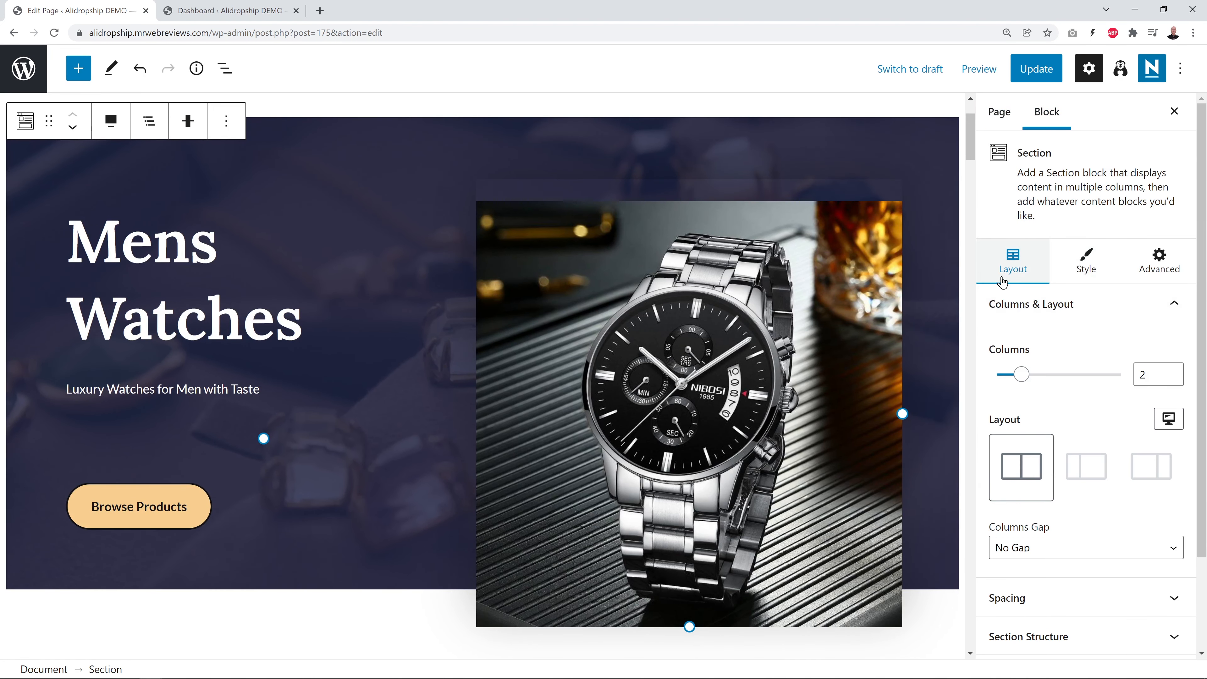
left_click(1076, 258)
mouse_move(1083, 451)
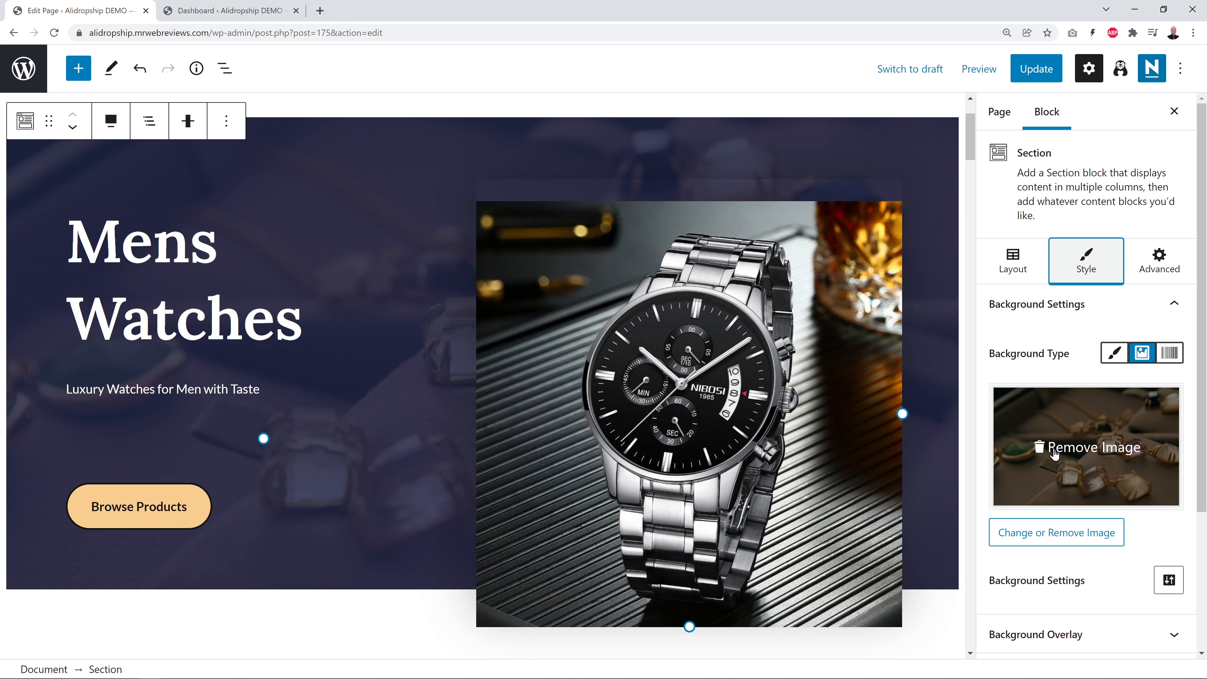
left_click(1054, 452)
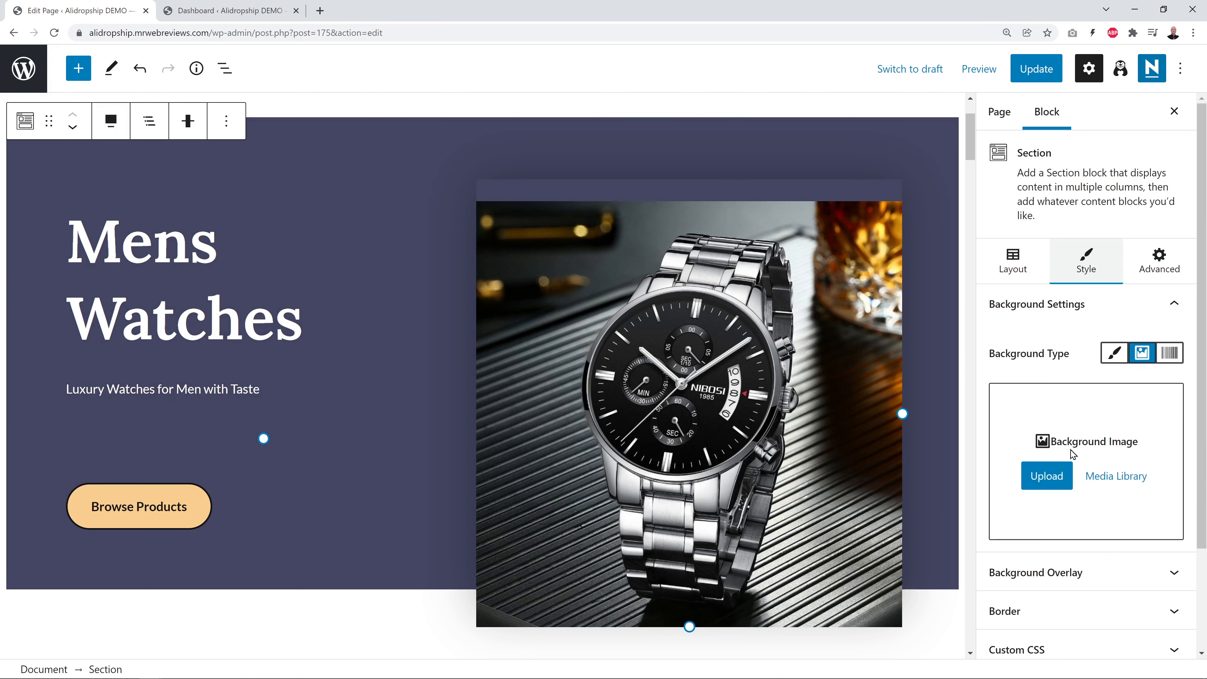
left_click(1051, 481)
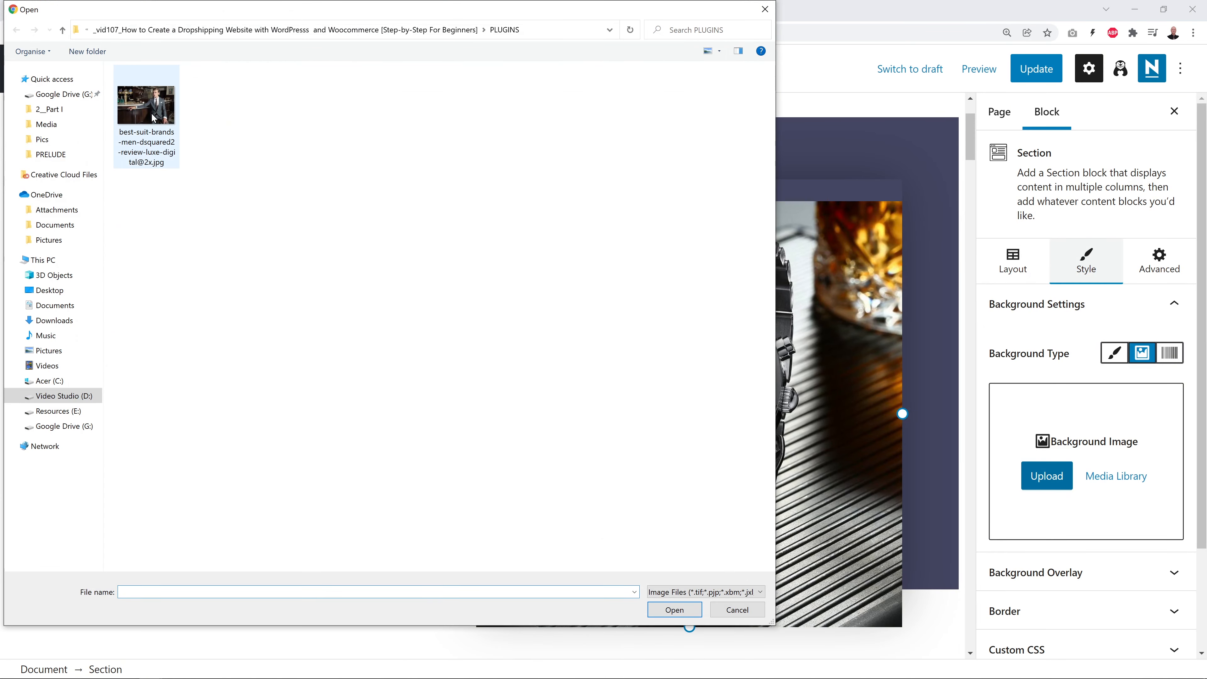
double_click(152, 138)
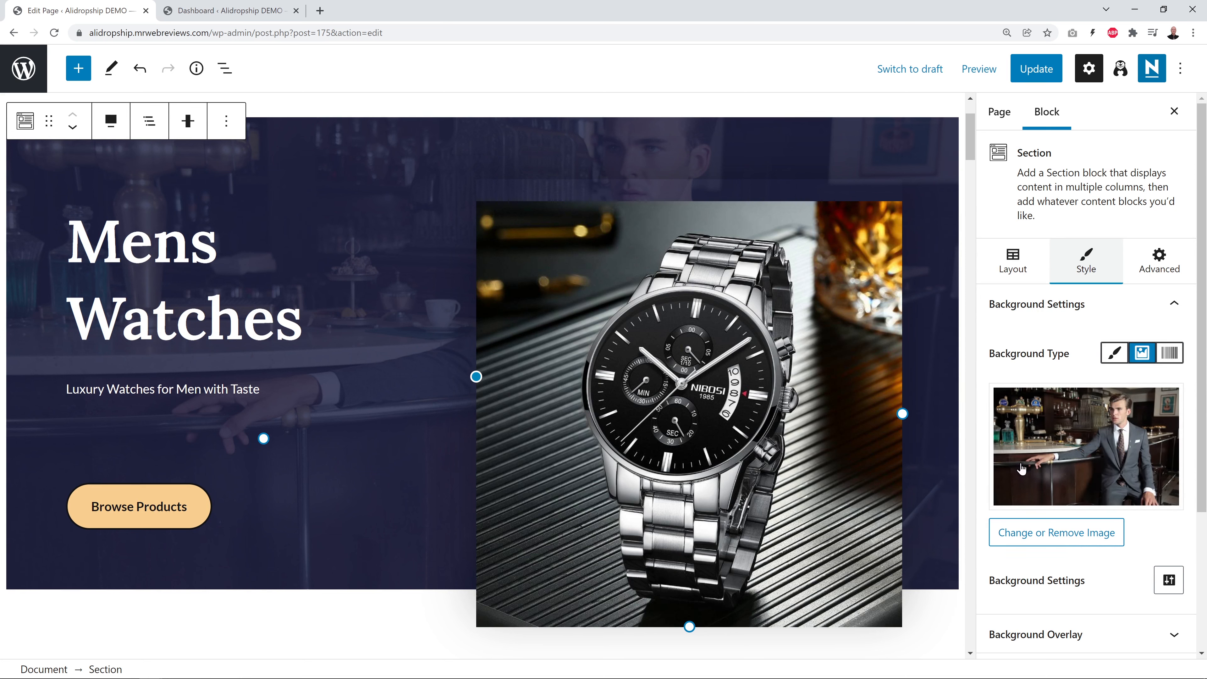
scroll(1135, 478, "down", 3)
scroll(1132, 480, "down", 2)
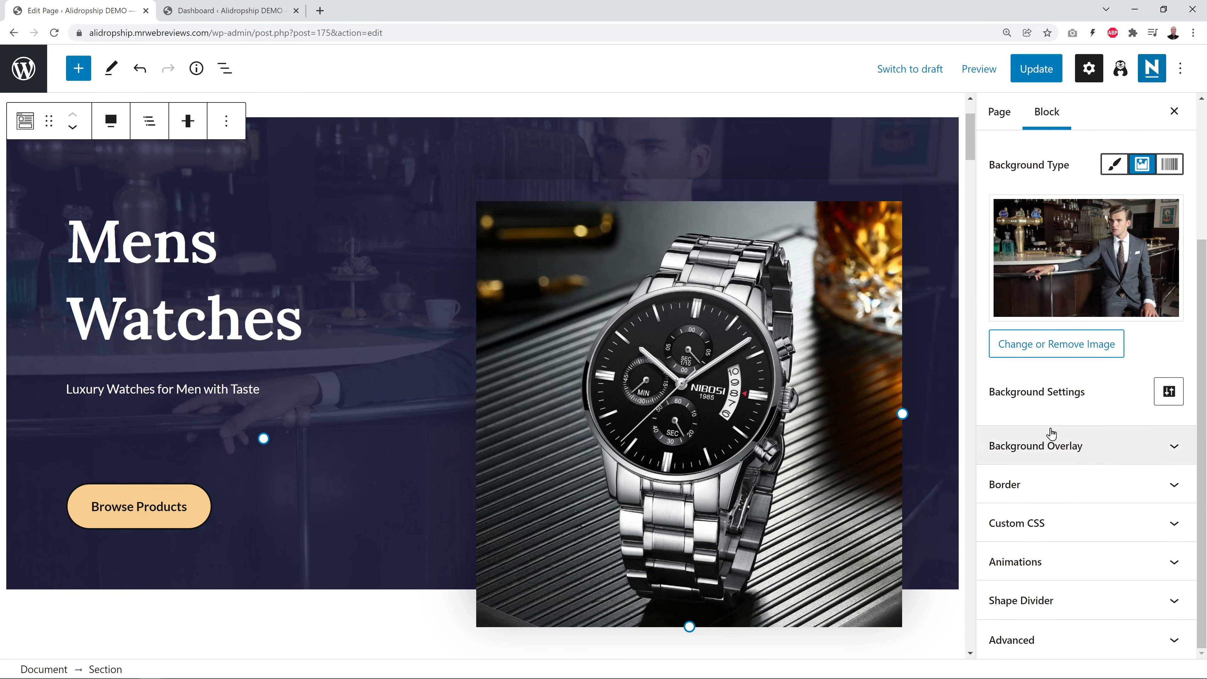
Set the hero background overlay to navy at 80 opacity and update the page
left_click(1179, 448)
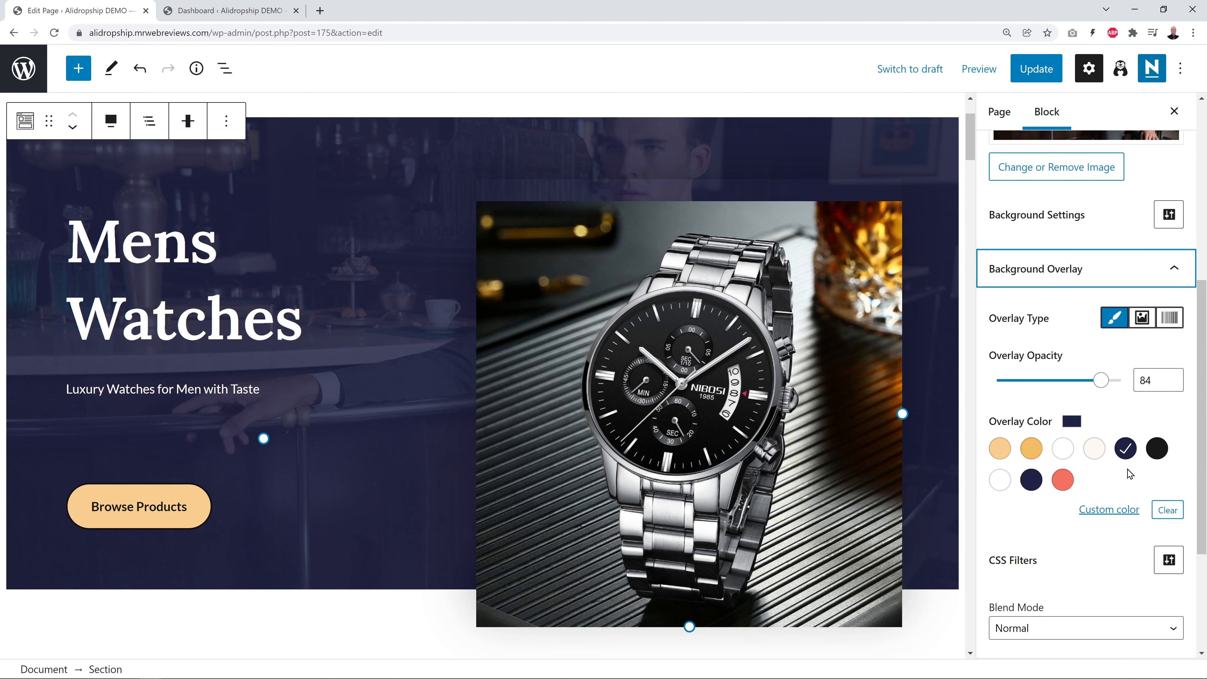
mouse_move(1100, 380)
left_mouse_down()
mouse_move(1038, 389)
mouse_move(1085, 389)
left_mouse_up()
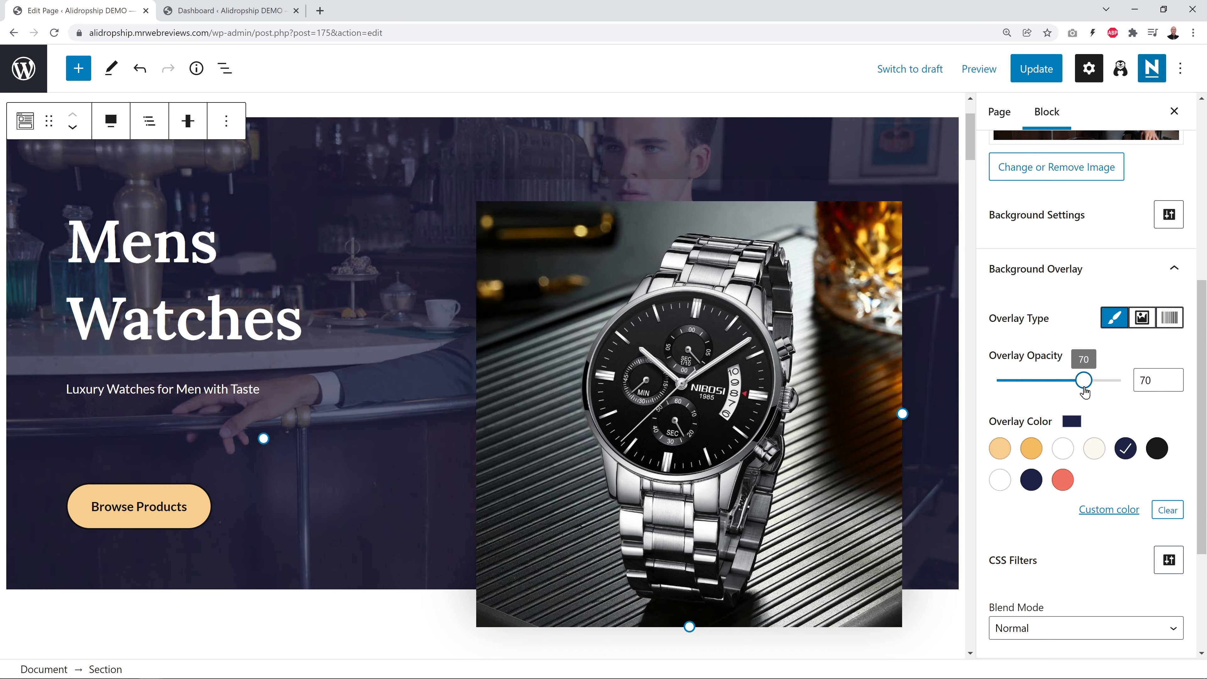
left_click(1062, 479)
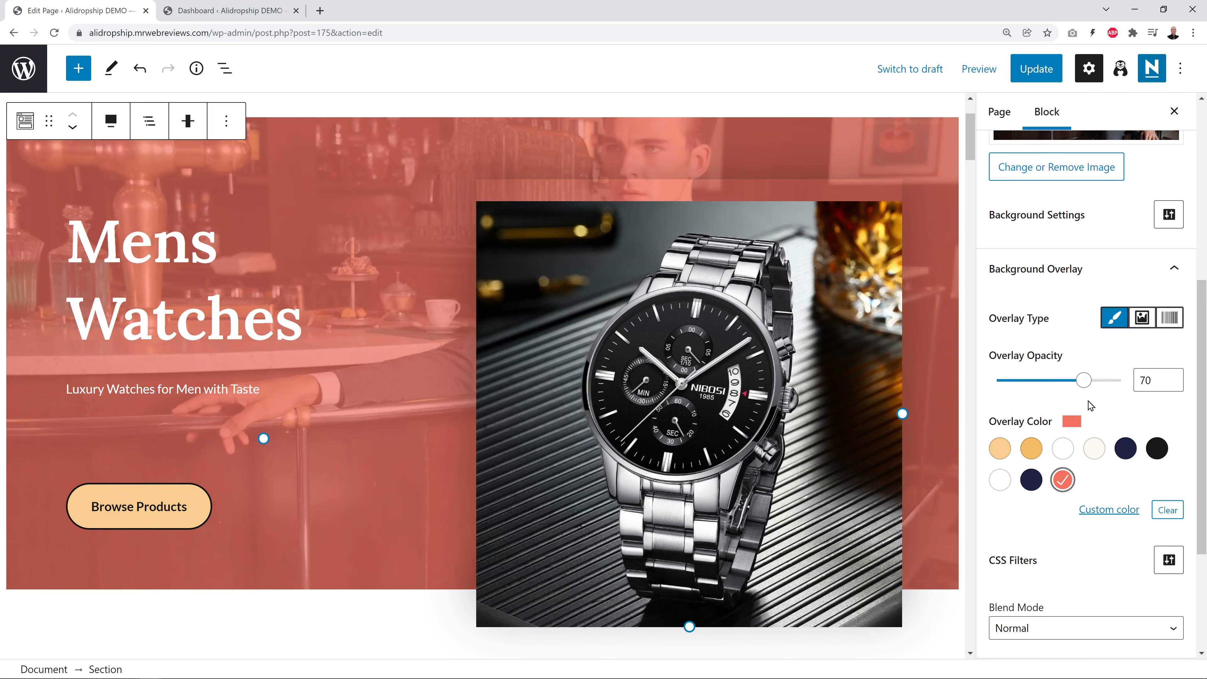
mouse_move(1083, 390)
left_mouse_down()
mouse_move(1036, 392)
mouse_move(1084, 392)
mouse_move(1071, 393)
left_mouse_up()
left_click(1031, 448)
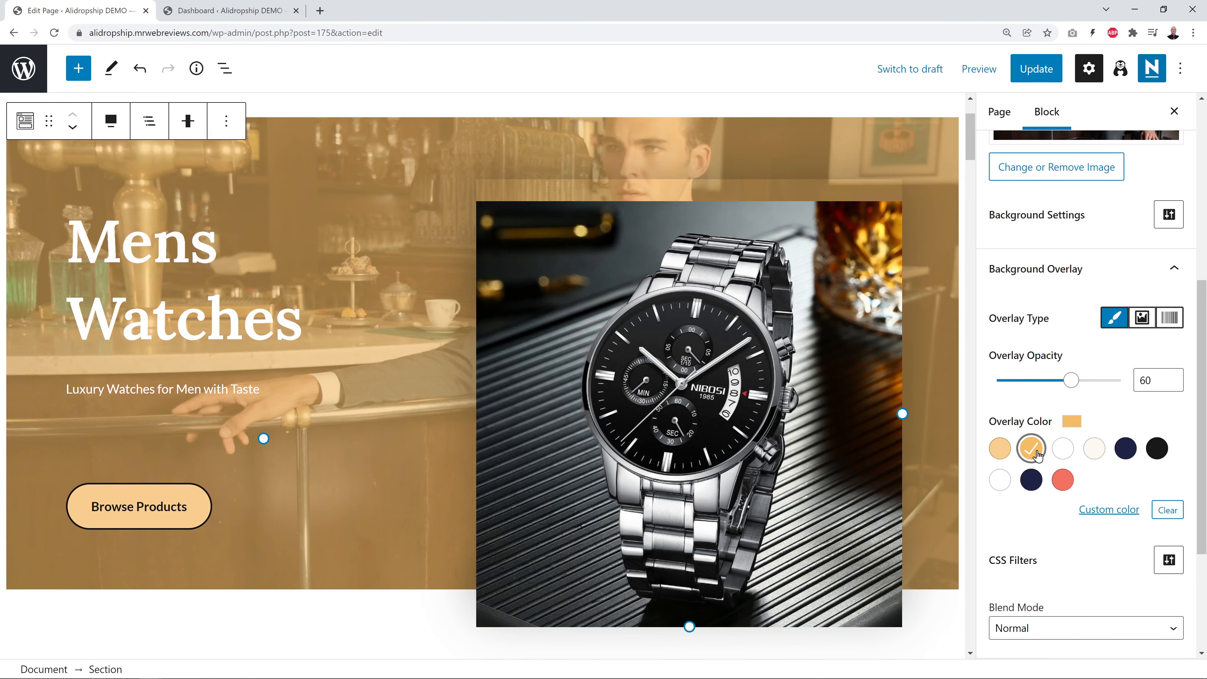
left_click(1031, 481)
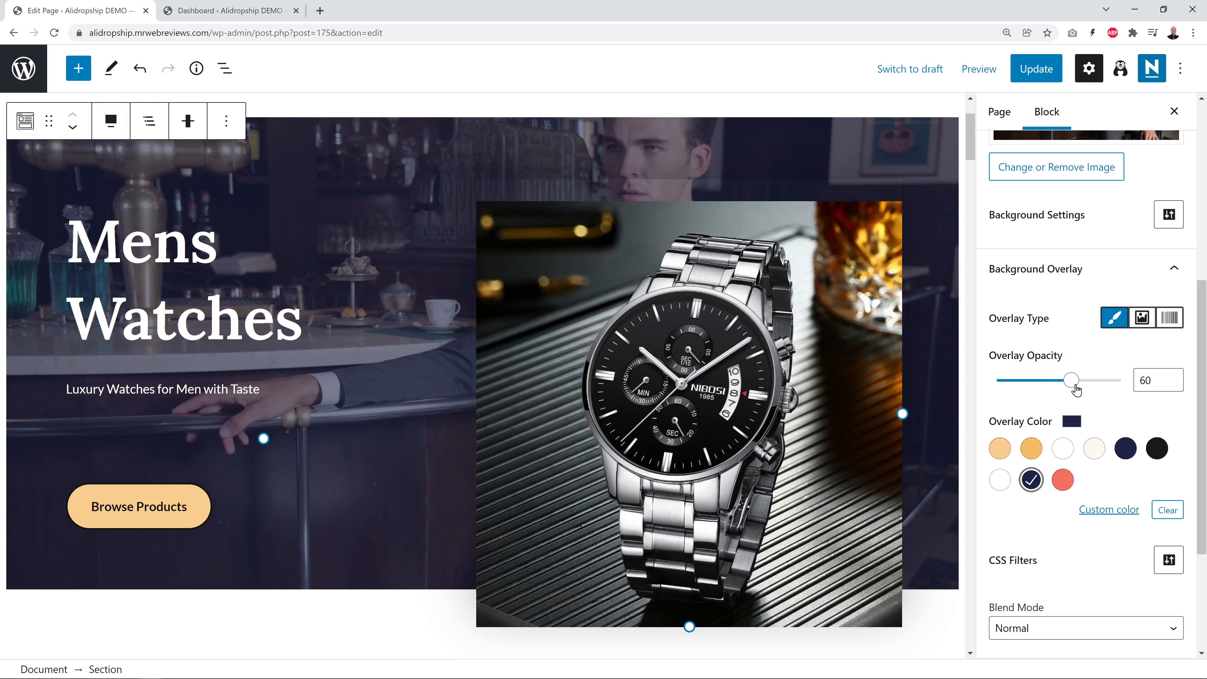
left_click_drag(1072, 380, 1097, 380)
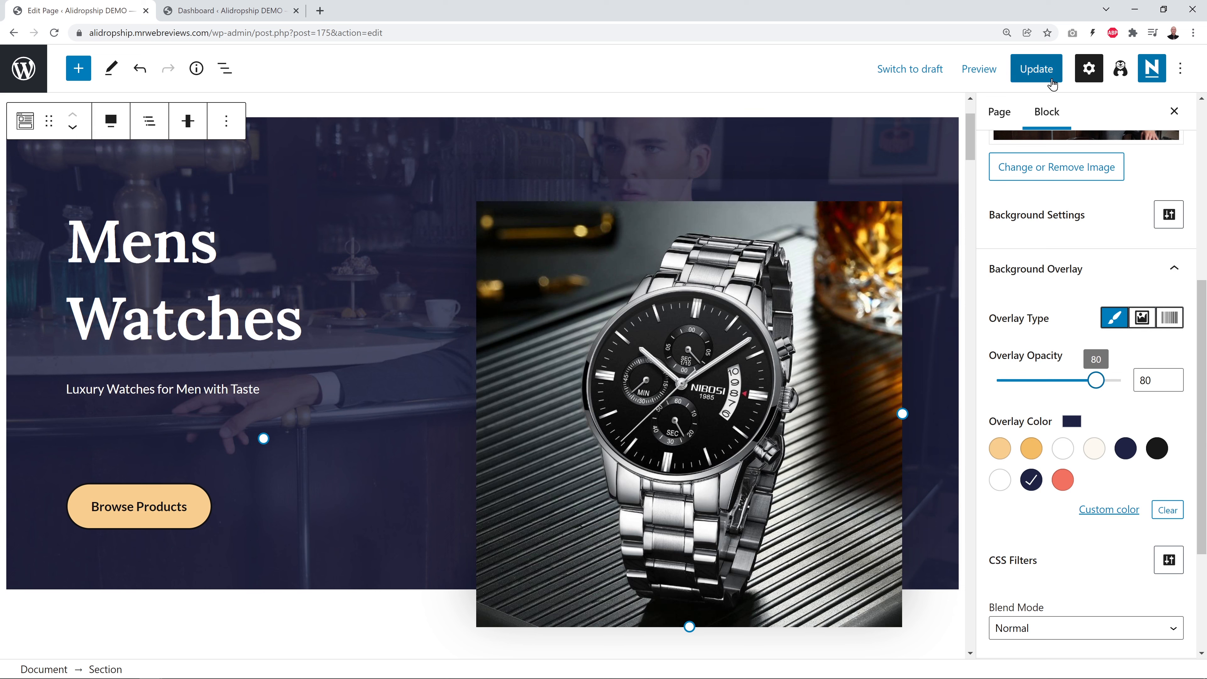
left_click(1036, 69)
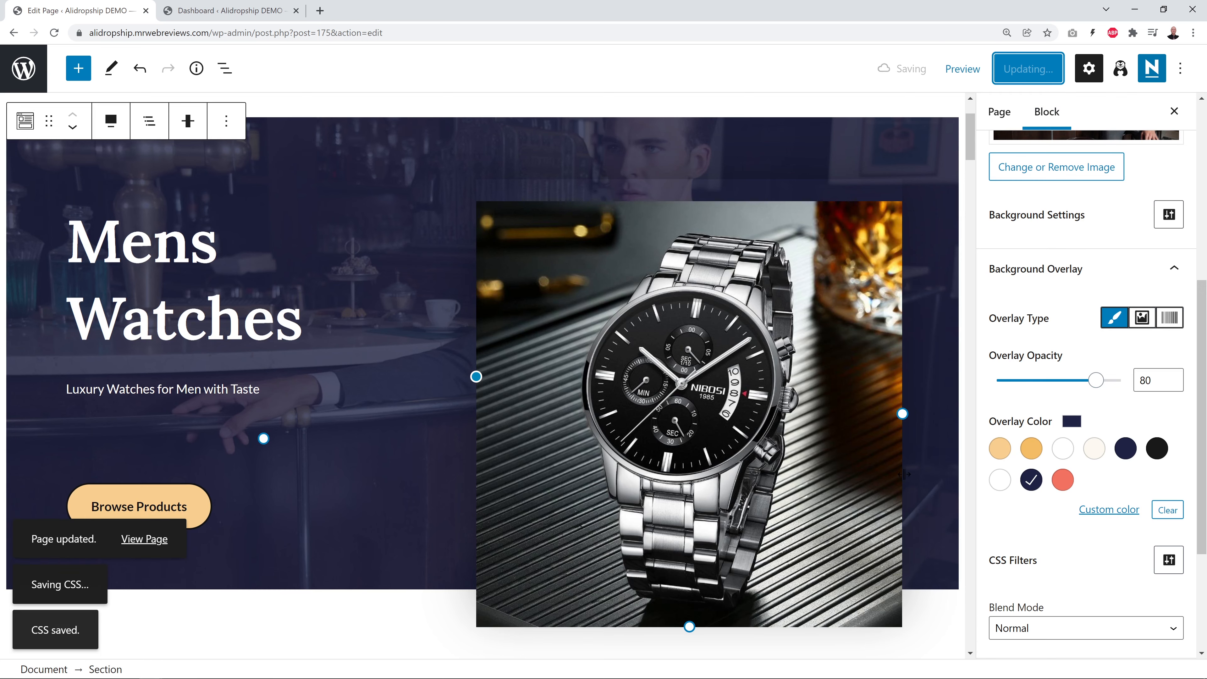
Replace the Personalised Jewellery Sets image with the silver brown-strap watch, 1018-g08jb8.jpeg
key("ctrl+plus")
scroll(790, 490, "down", 10)
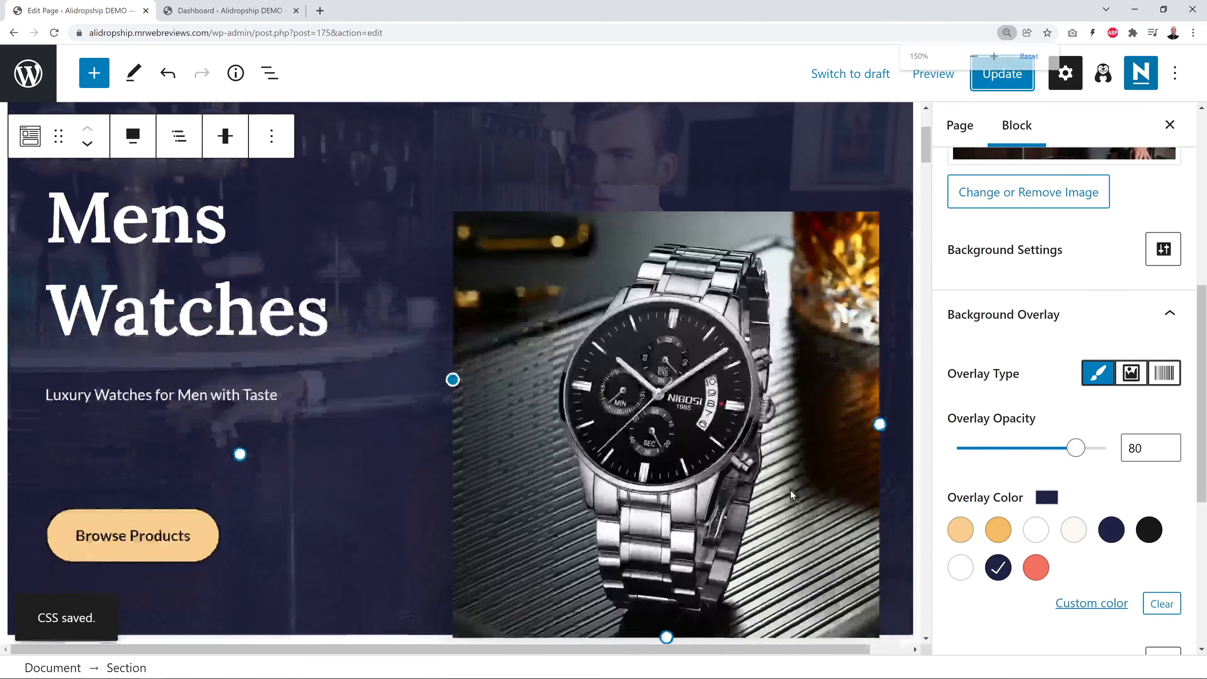
scroll(792, 492, "down", 1)
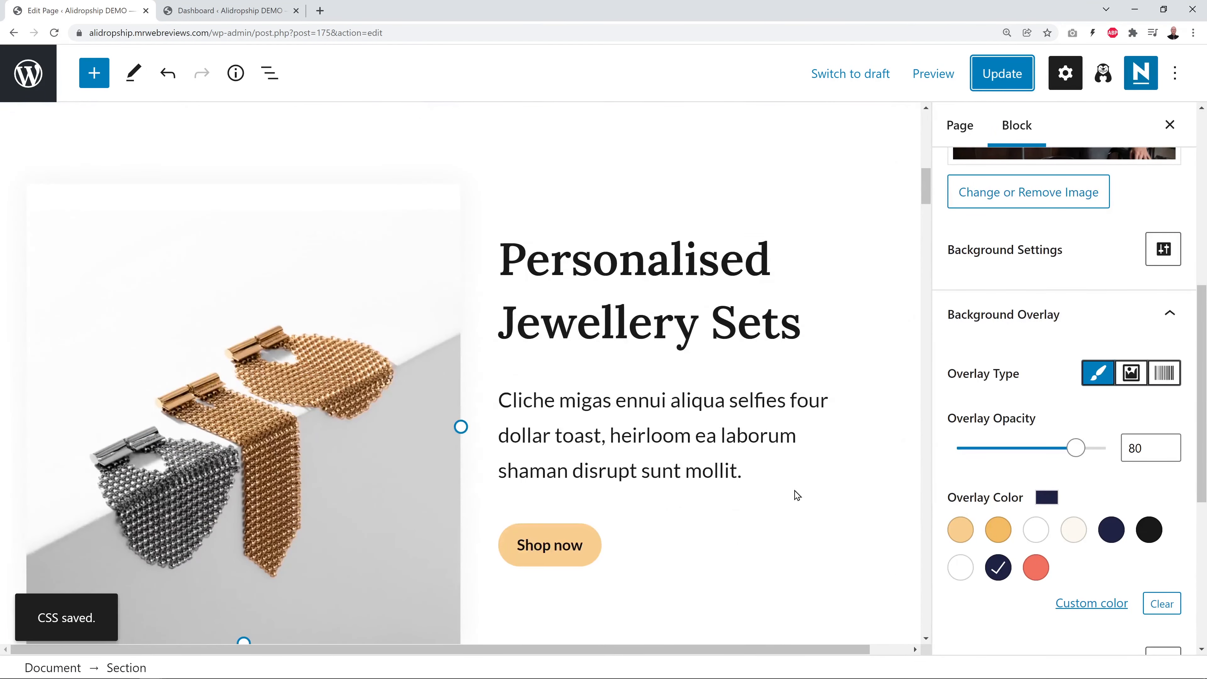
scroll(796, 499, "down", 1)
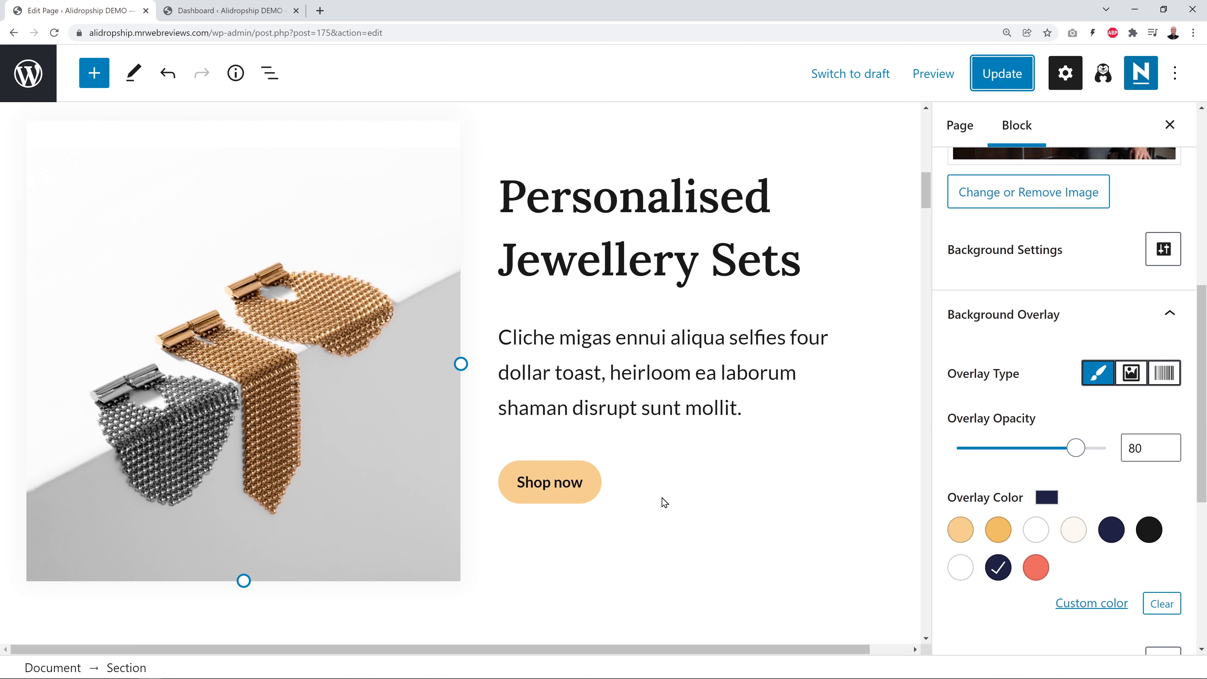
left_click(345, 422)
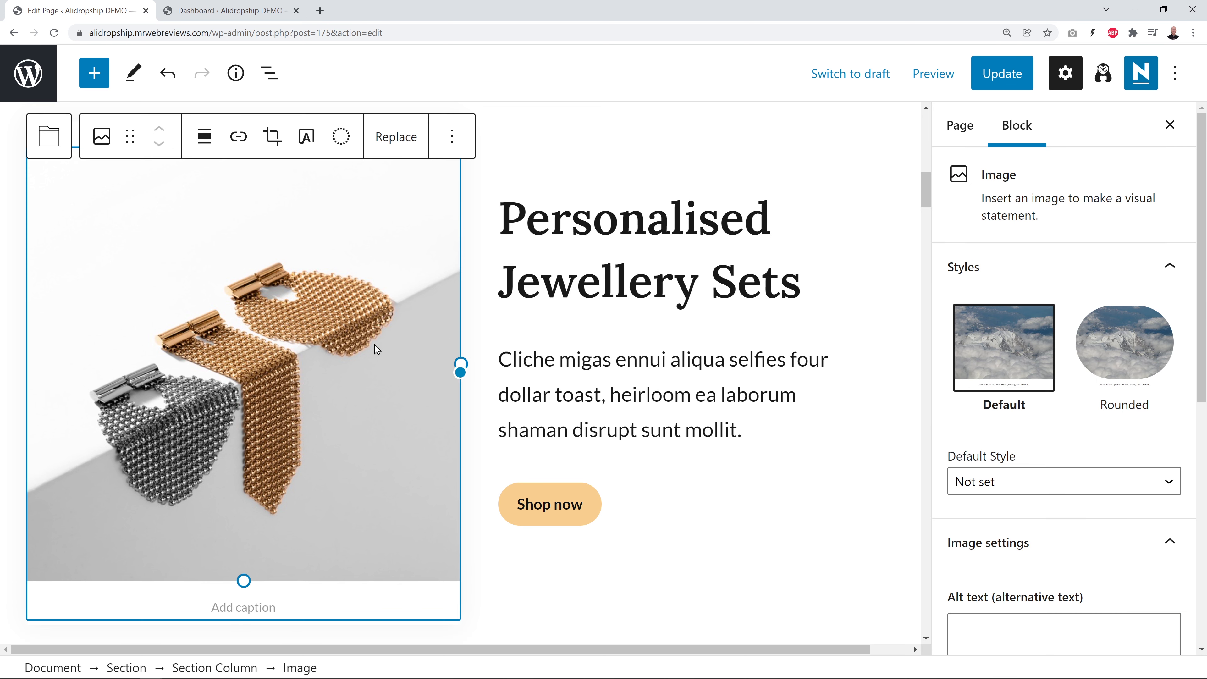
left_click(385, 142)
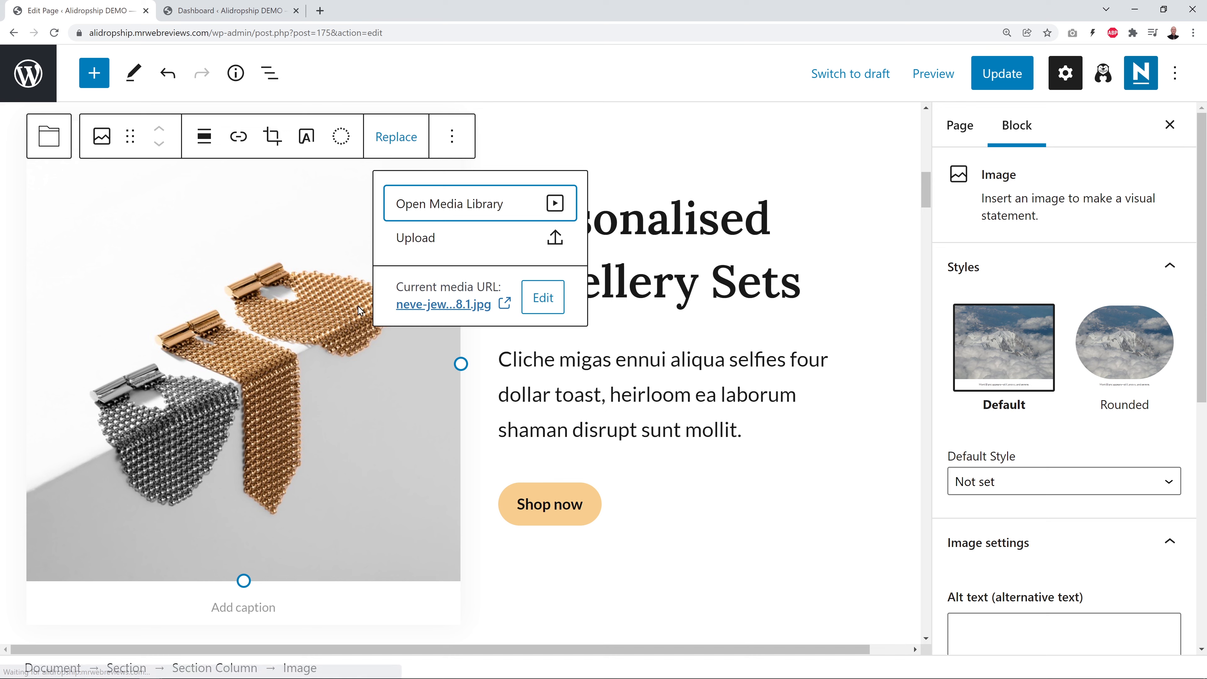
left_click(451, 216)
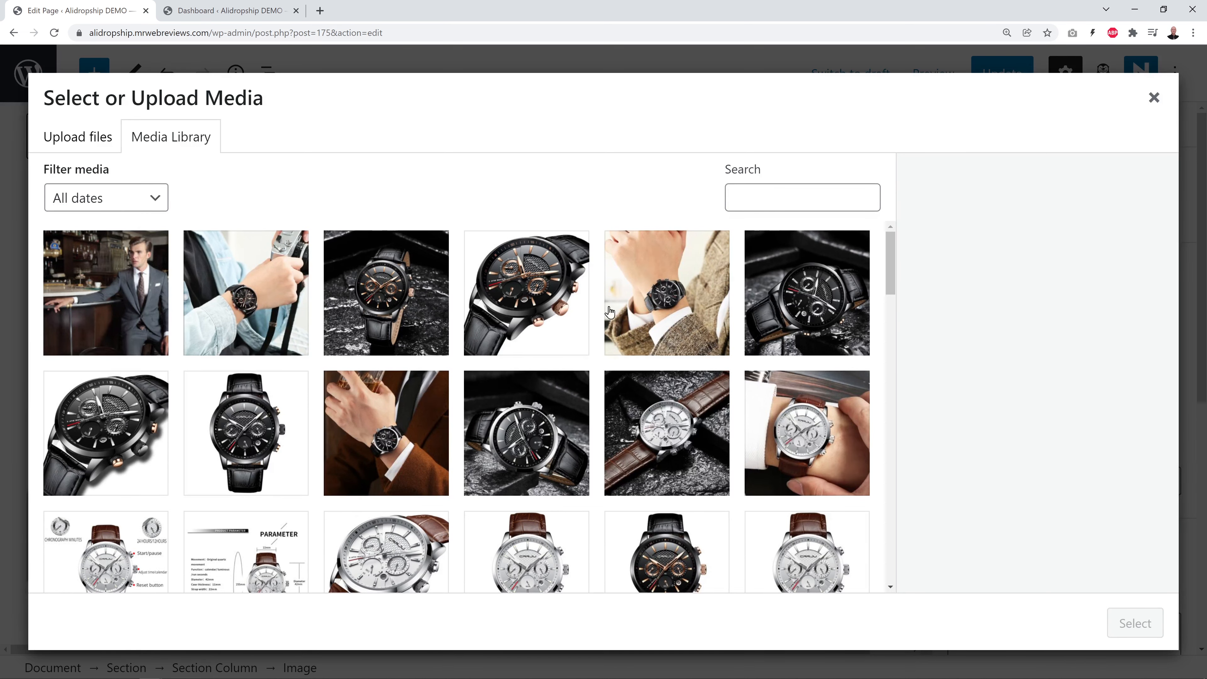
scroll(615, 396, "down", 1)
scroll(615, 396, "down", 1)
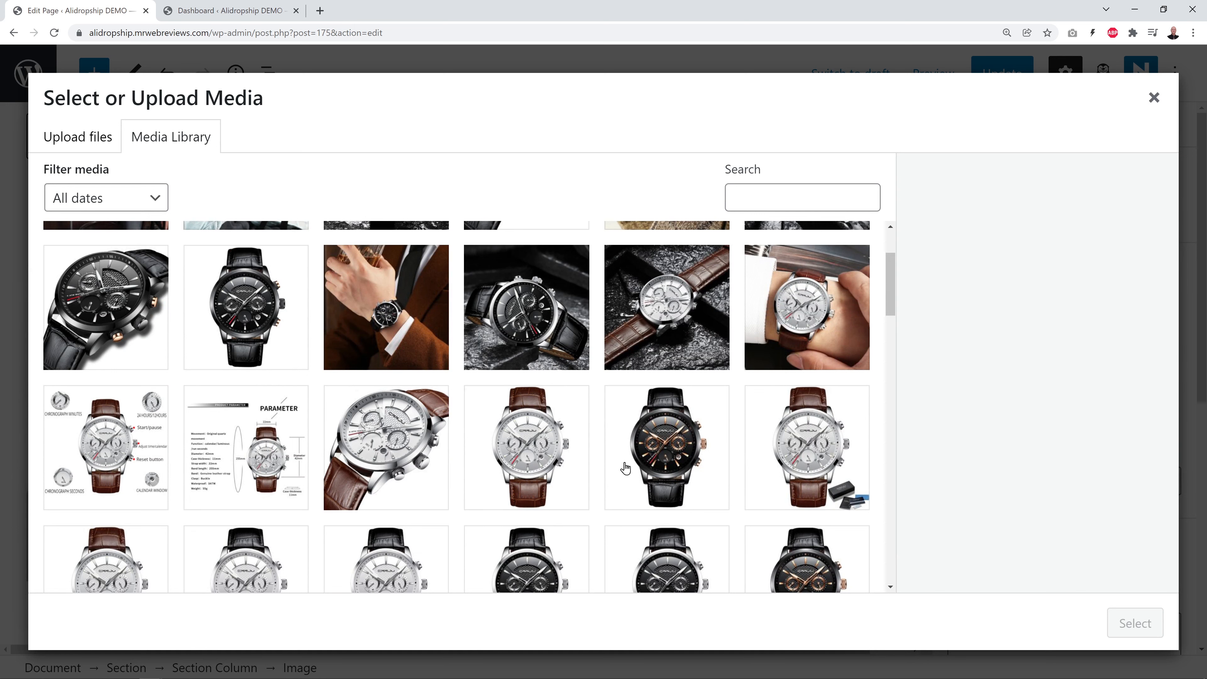
scroll(638, 483, "down", 2)
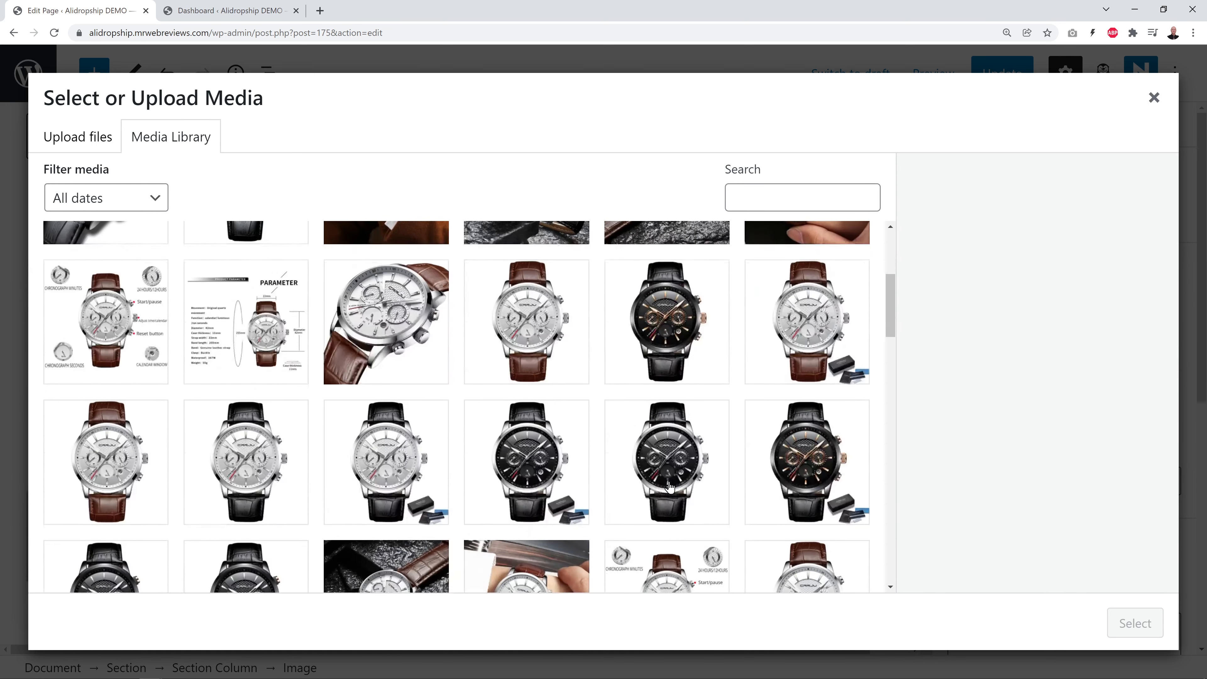
scroll(669, 485, "up", 1)
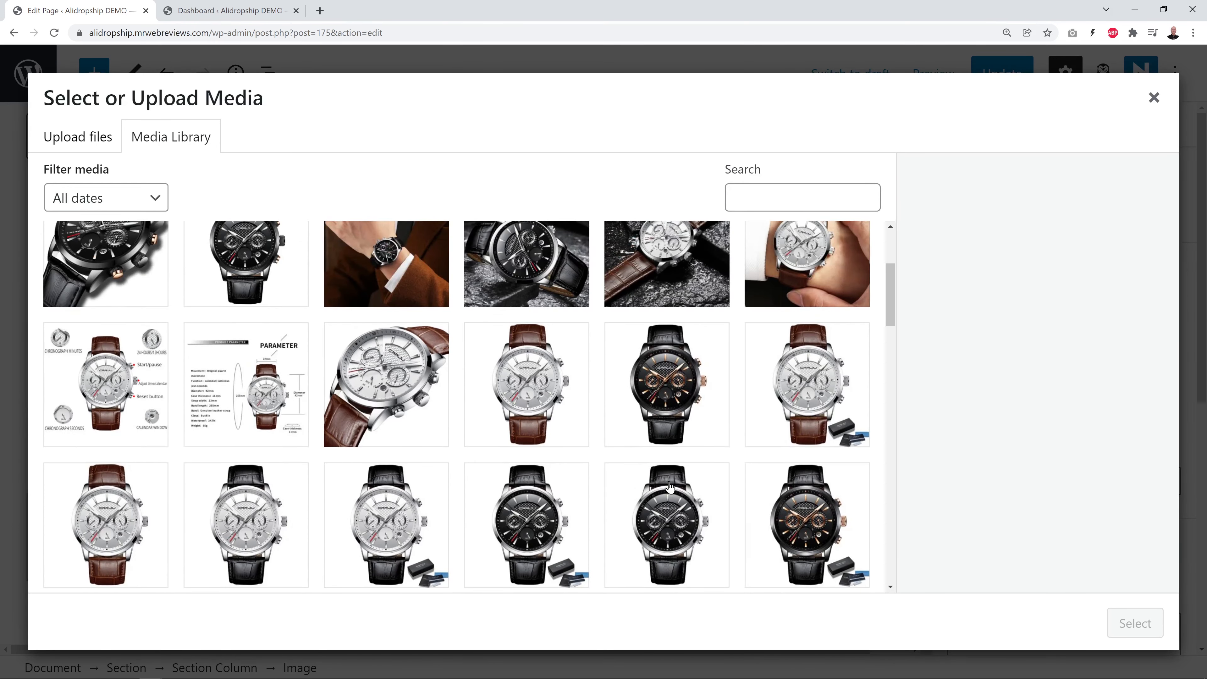
left_click(533, 392)
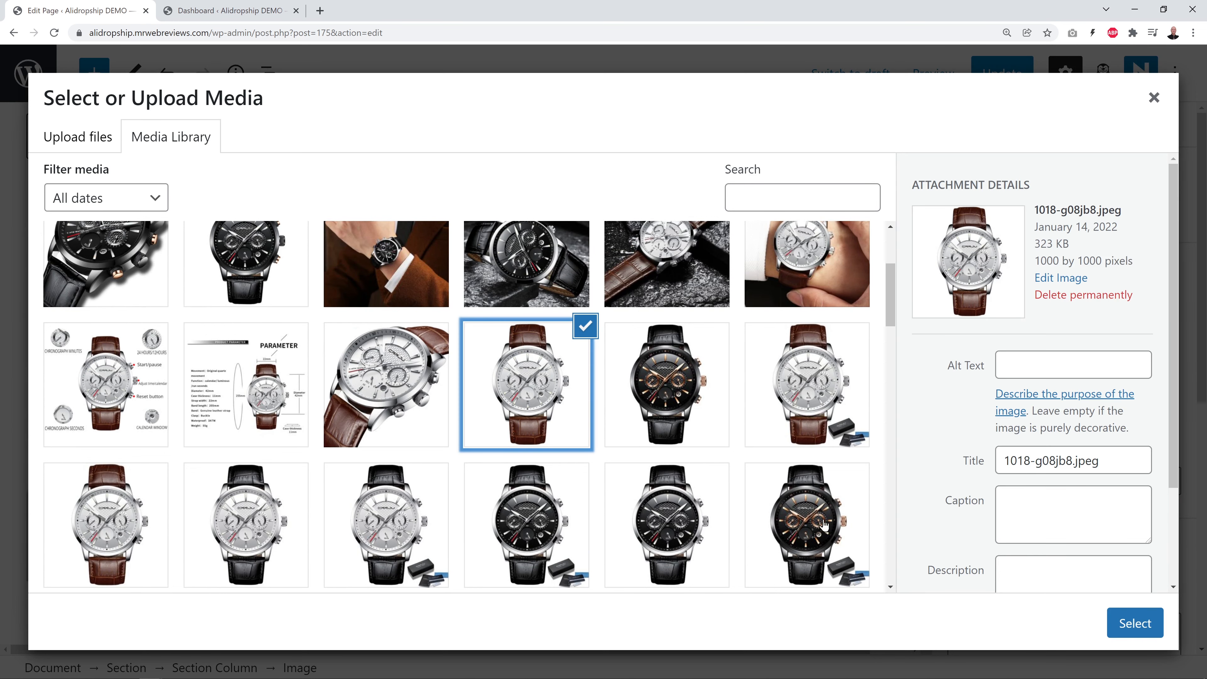
left_click(1133, 622)
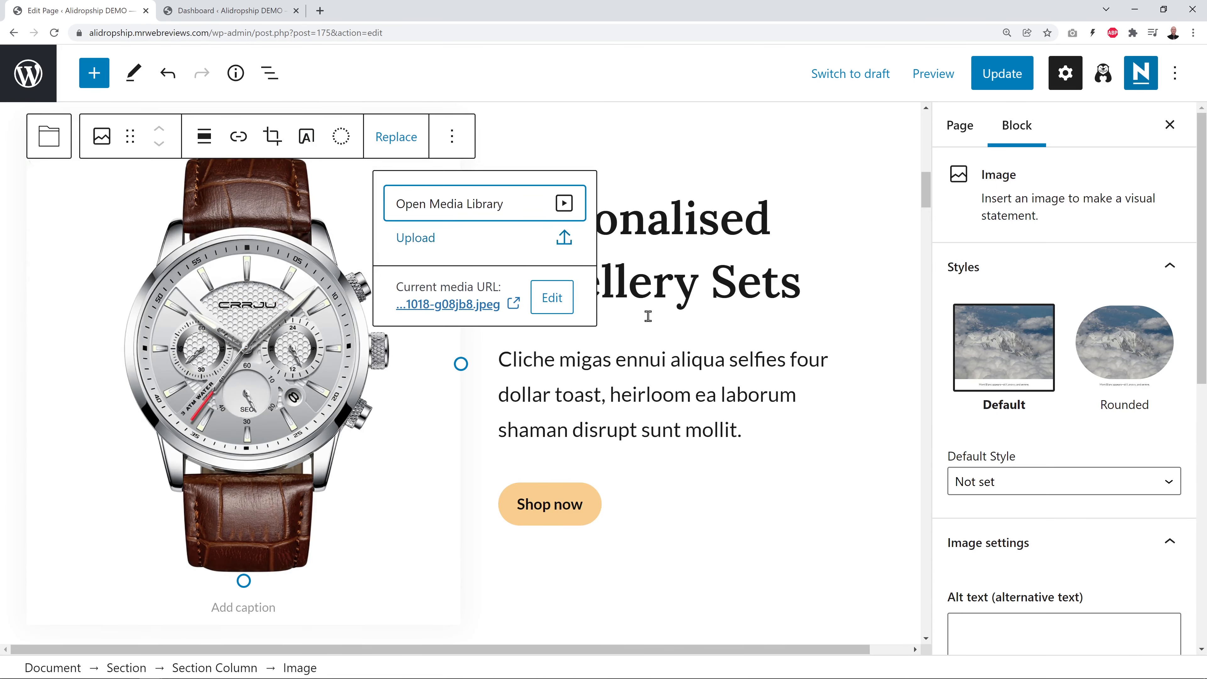
left_click(790, 479)
scroll(854, 477, "up", 3)
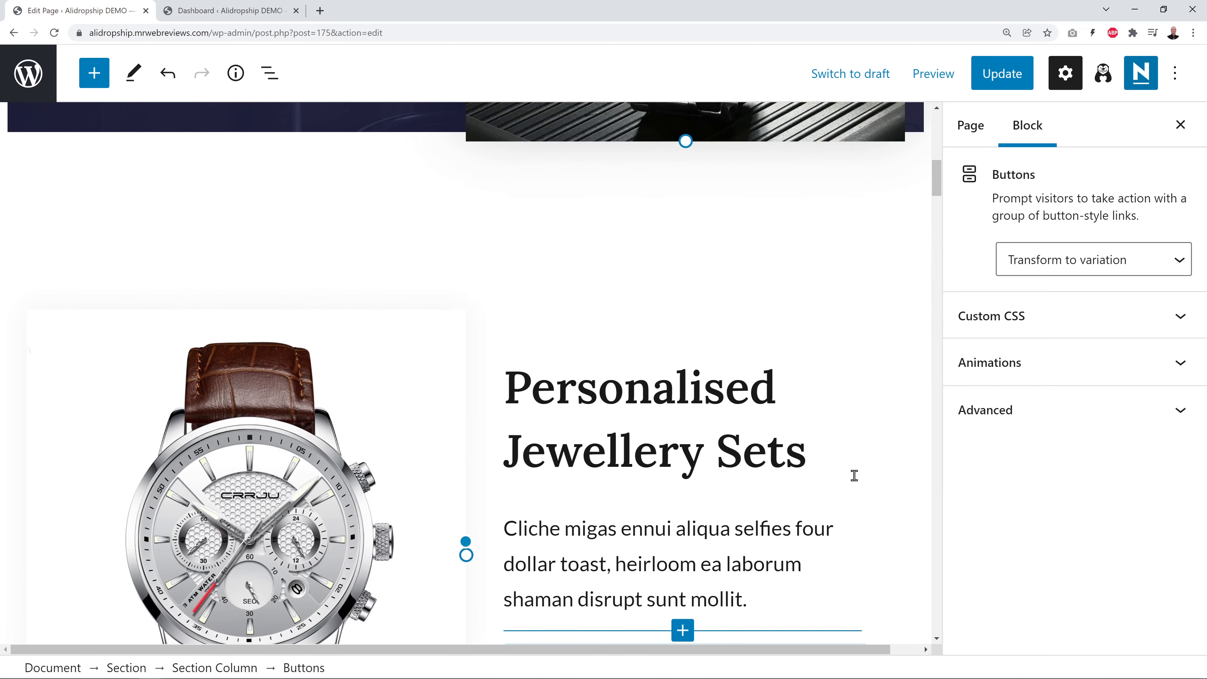
Change the Personalised Jewellery Sets heading to 'Classic Wristwatche for REAL Men'
scroll(854, 475, "down", 3)
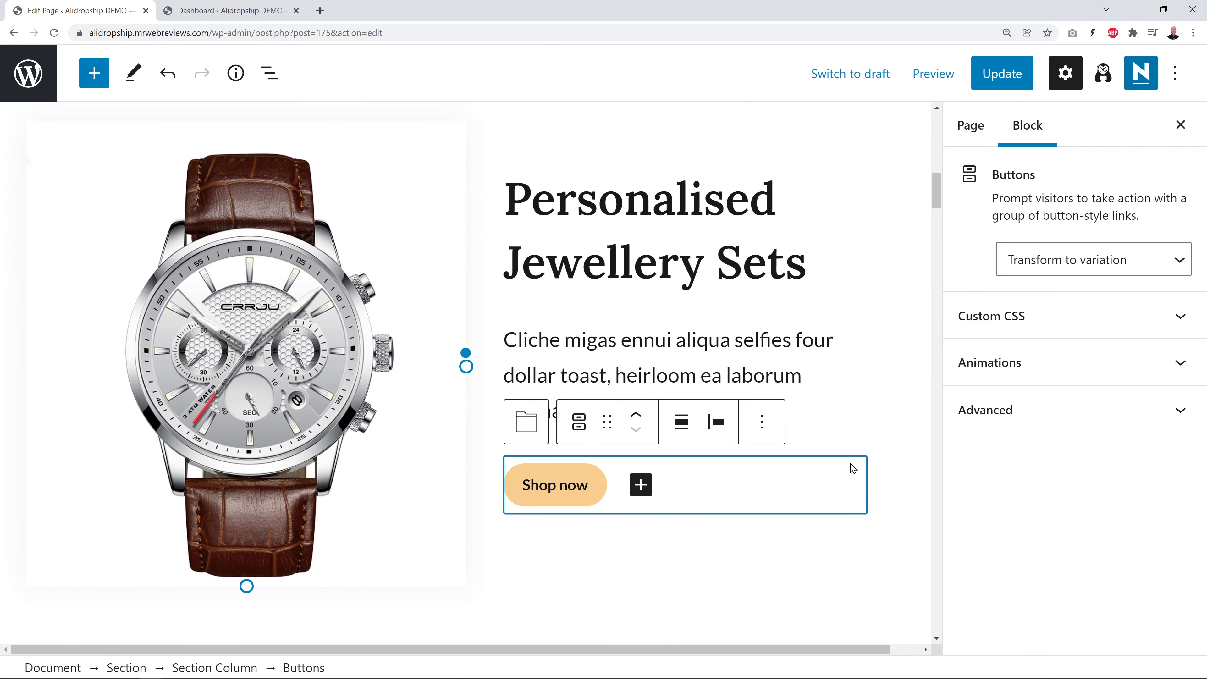
triple_click(654, 284)
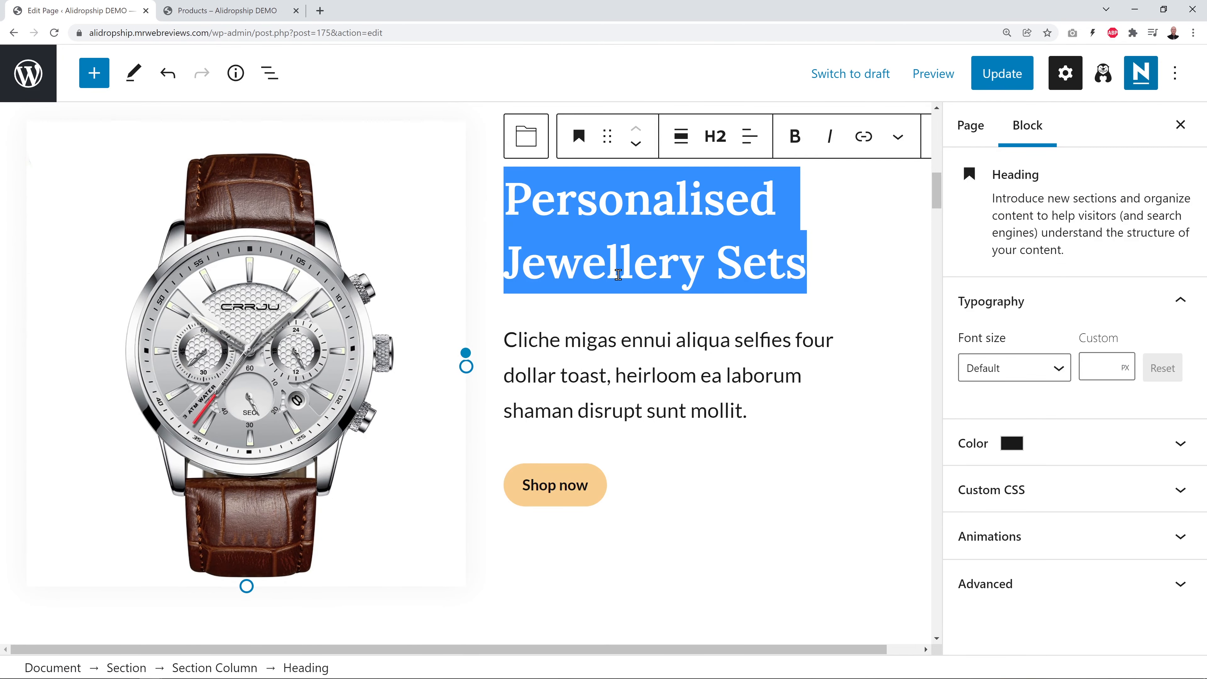
type("Classic Wristwatches for REAL Men")
scroll(776, 337, "up", 3)
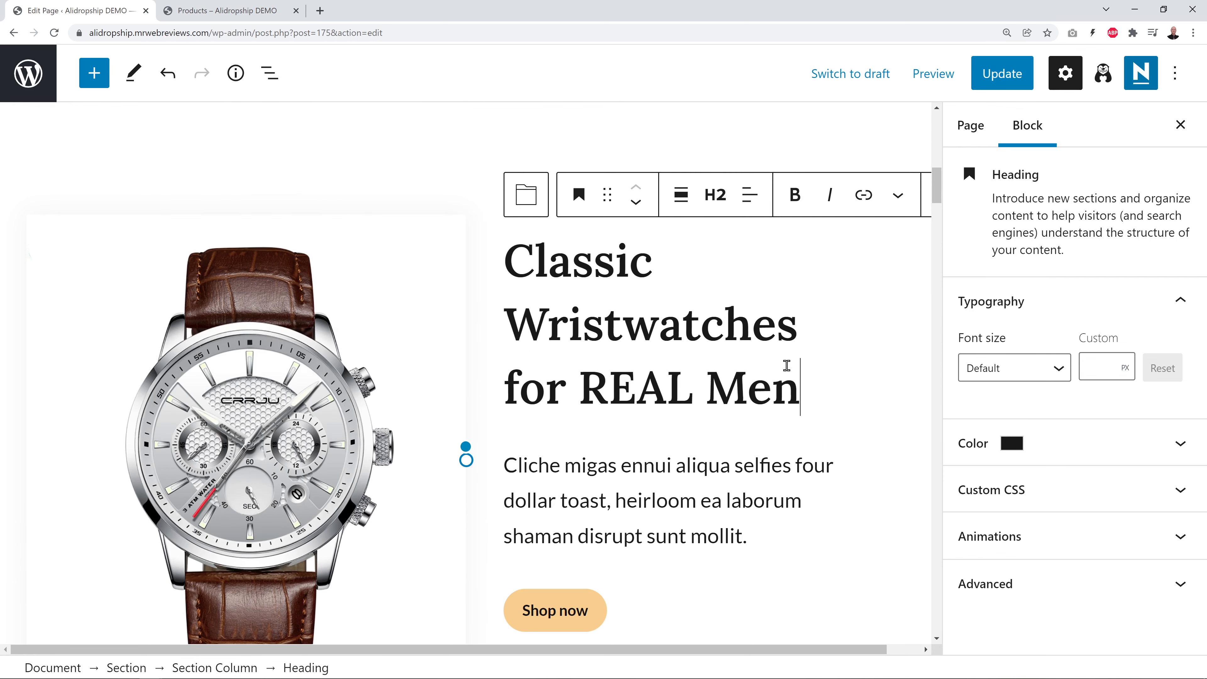
left_click(783, 347)
key("Delete")
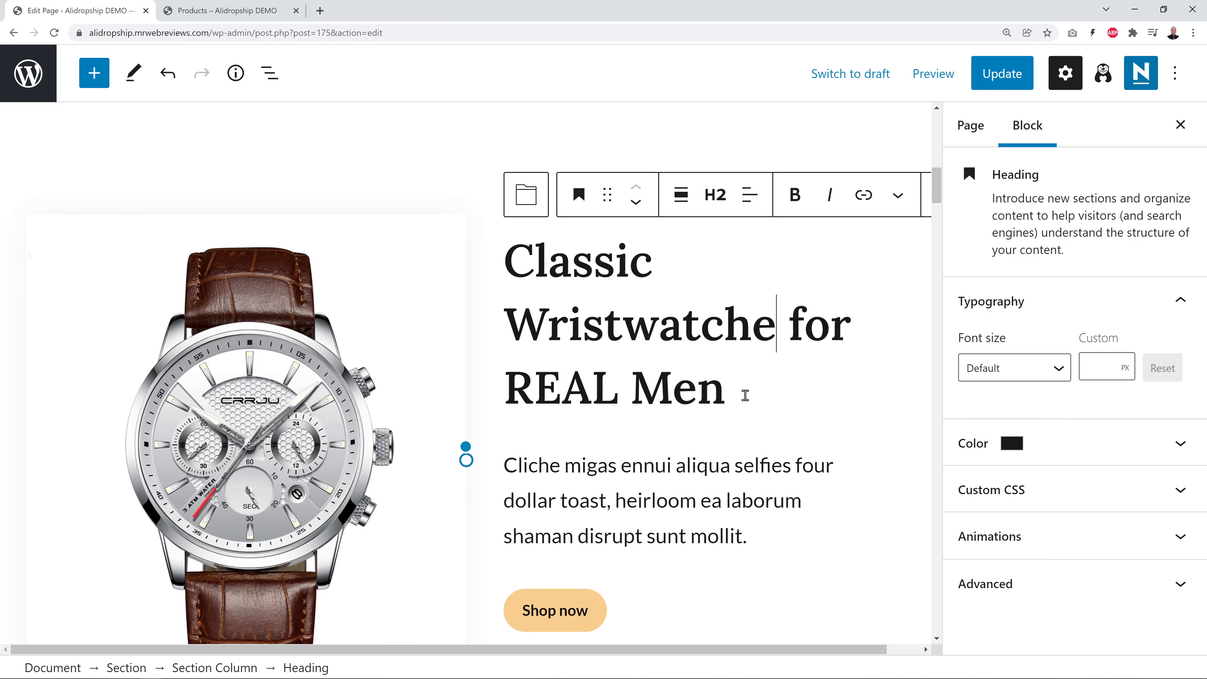
scroll(745, 396, "down", 1)
scroll(744, 400, "down", 1)
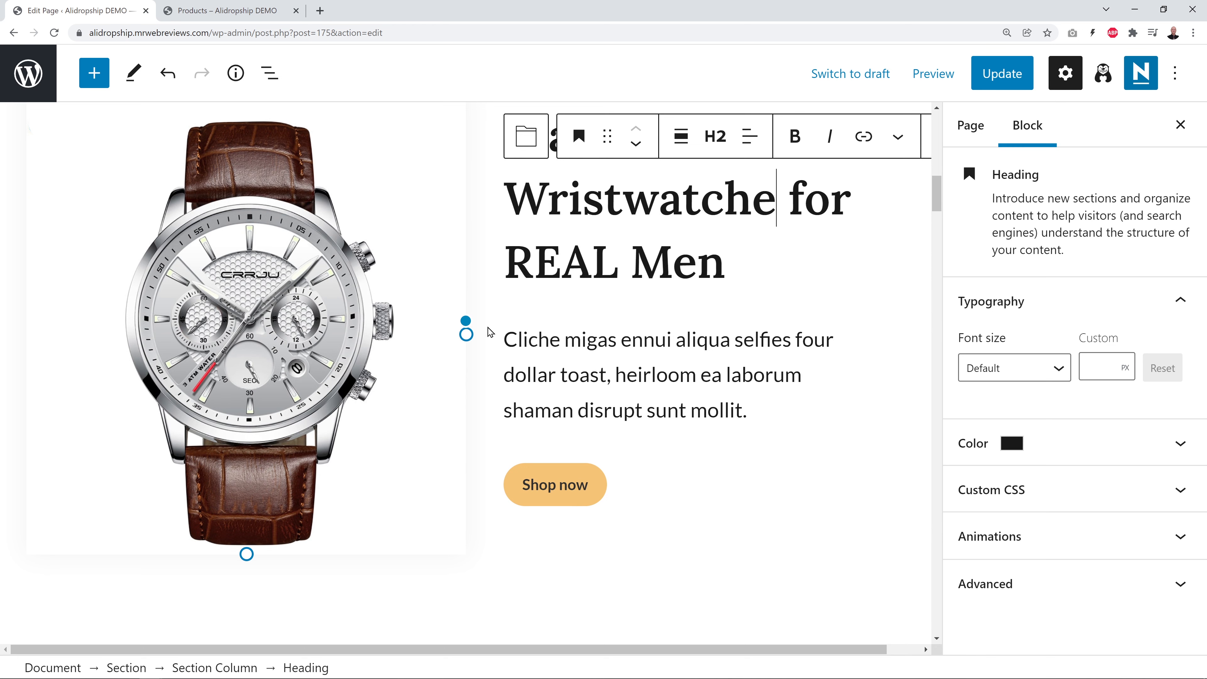
Link the Shop now button to the Classic Square Wristwatches for Men product page and update
left_click(256, 14)
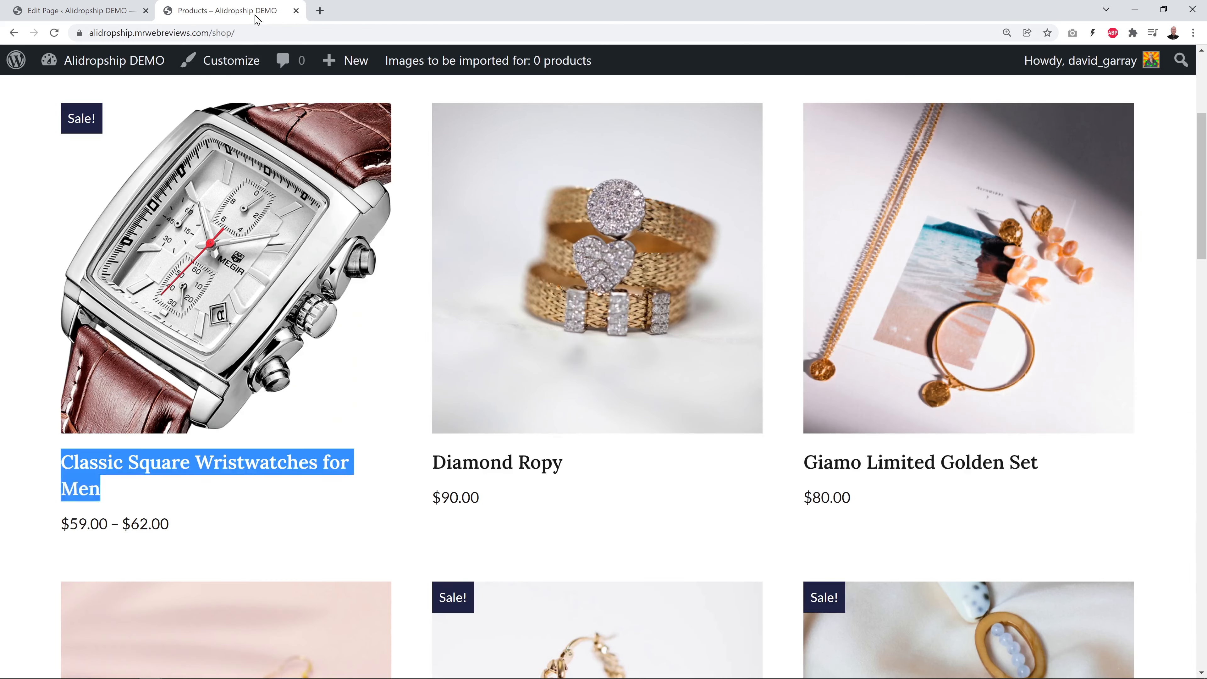
left_click(373, 494)
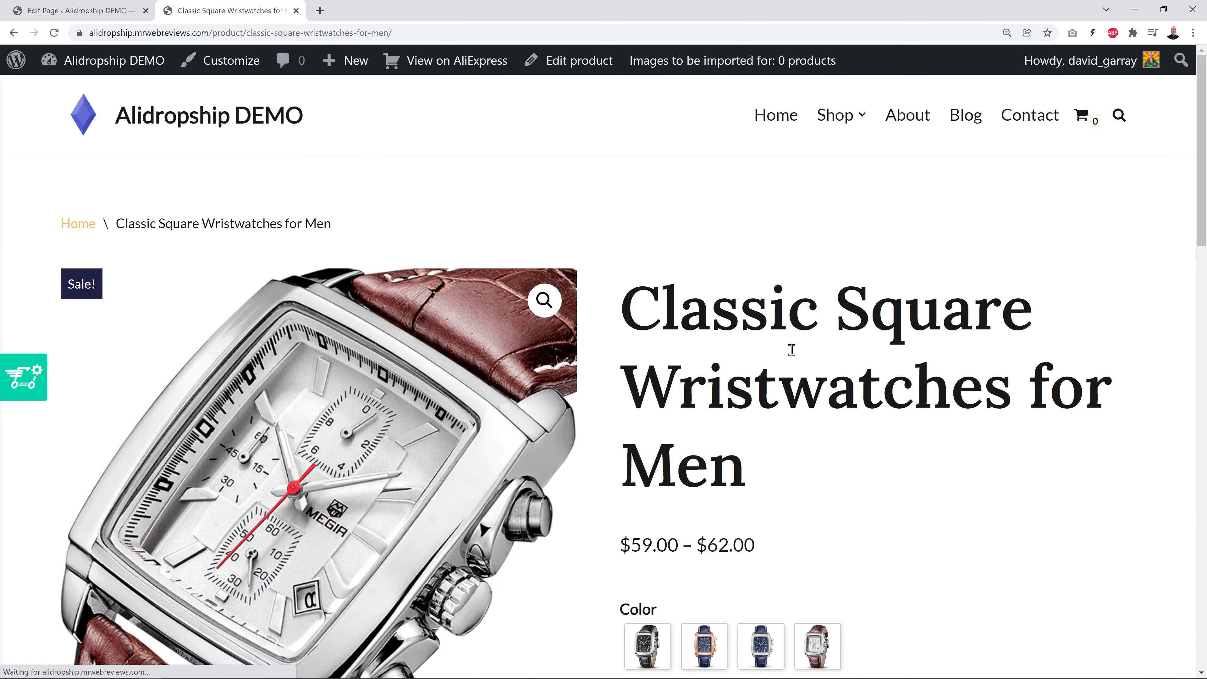
left_click_drag(498, 33, 68, 25)
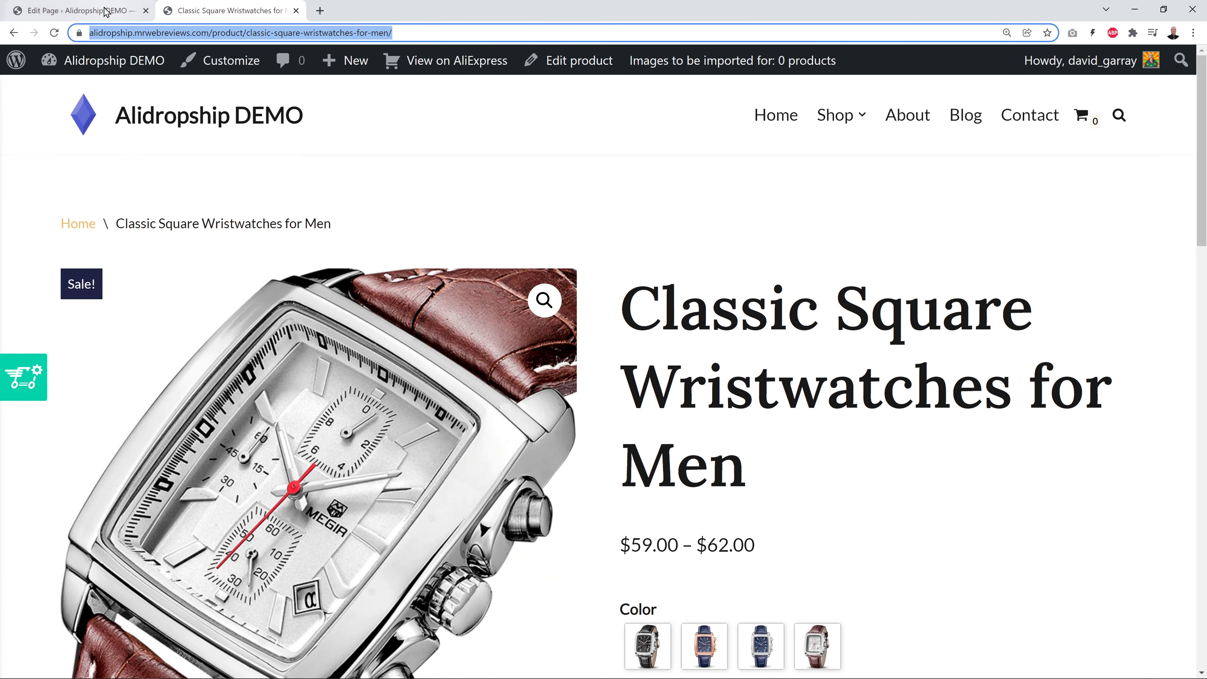
left_click(78, 10)
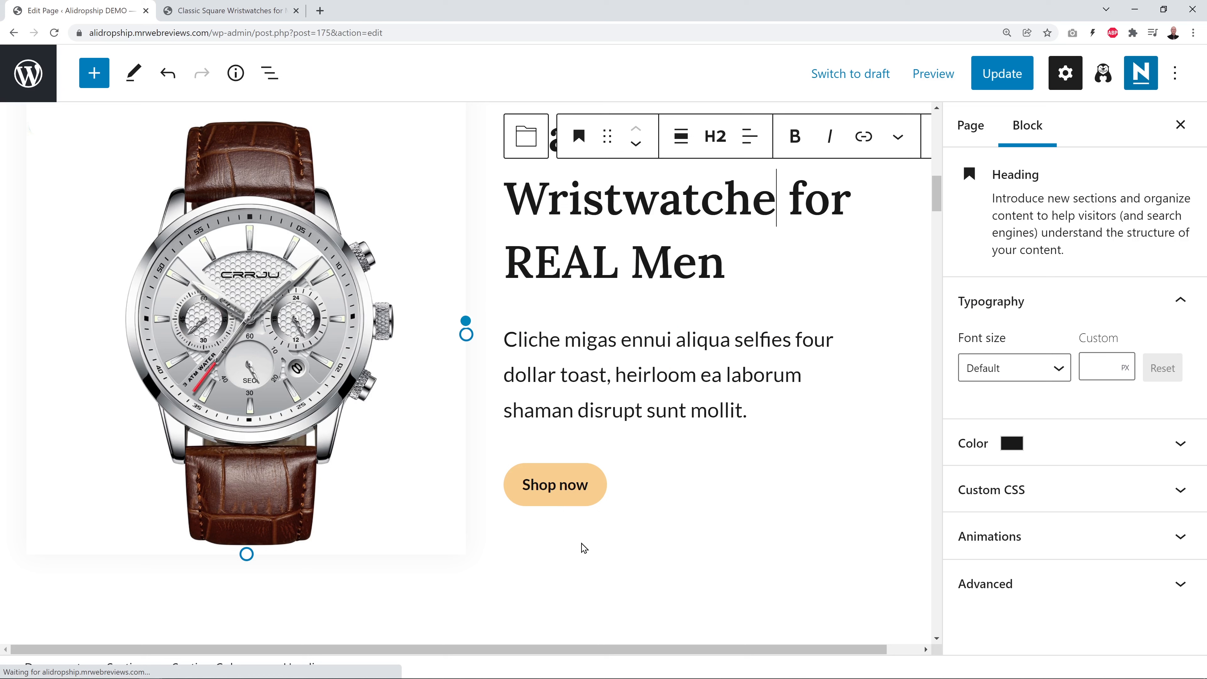
left_click(558, 490)
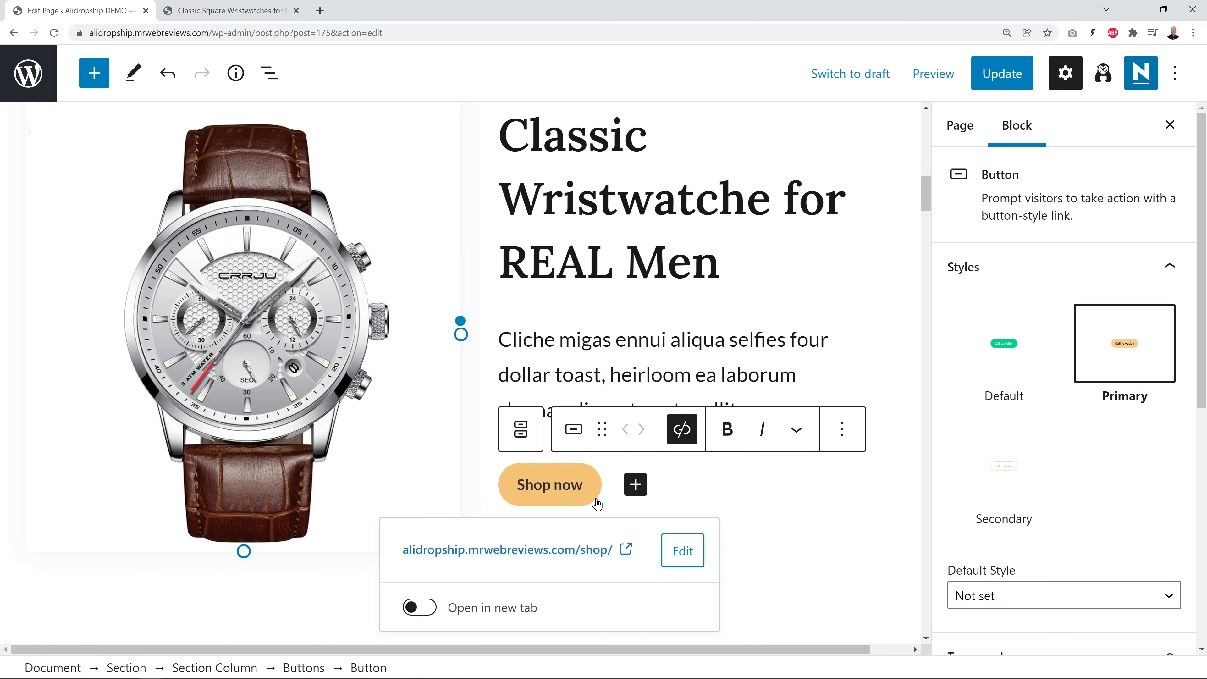
left_click(680, 553)
key("ctrl+a")
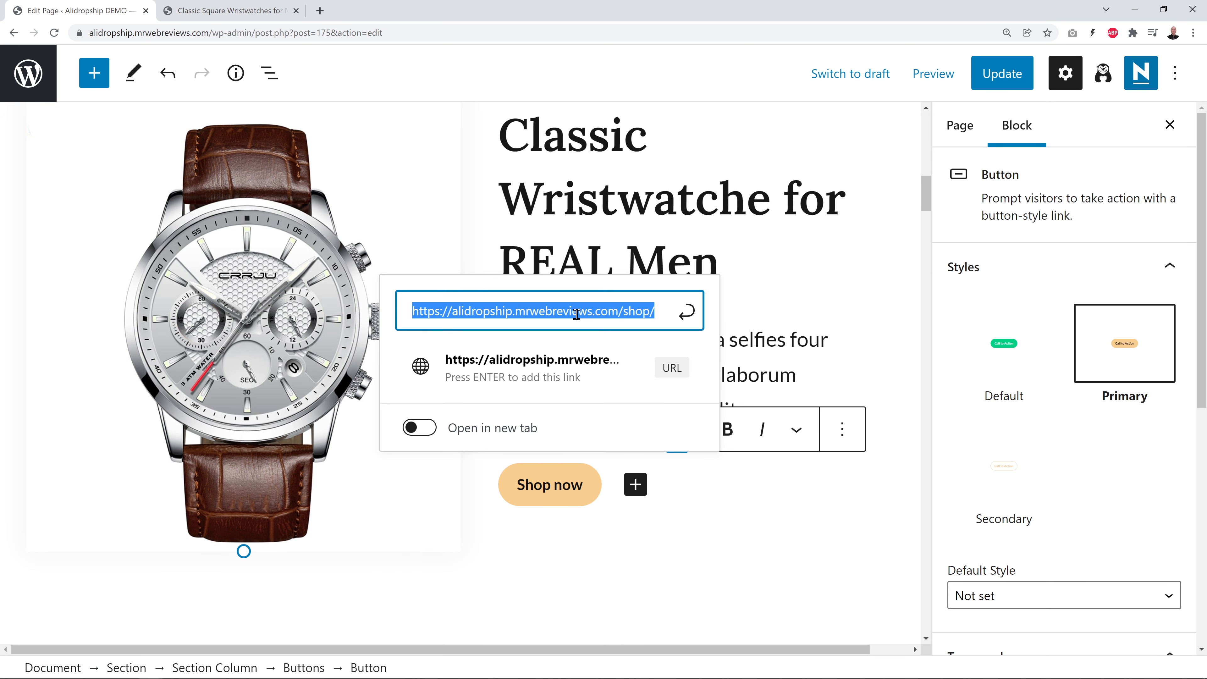
key("ctrl+v")
left_click(640, 431)
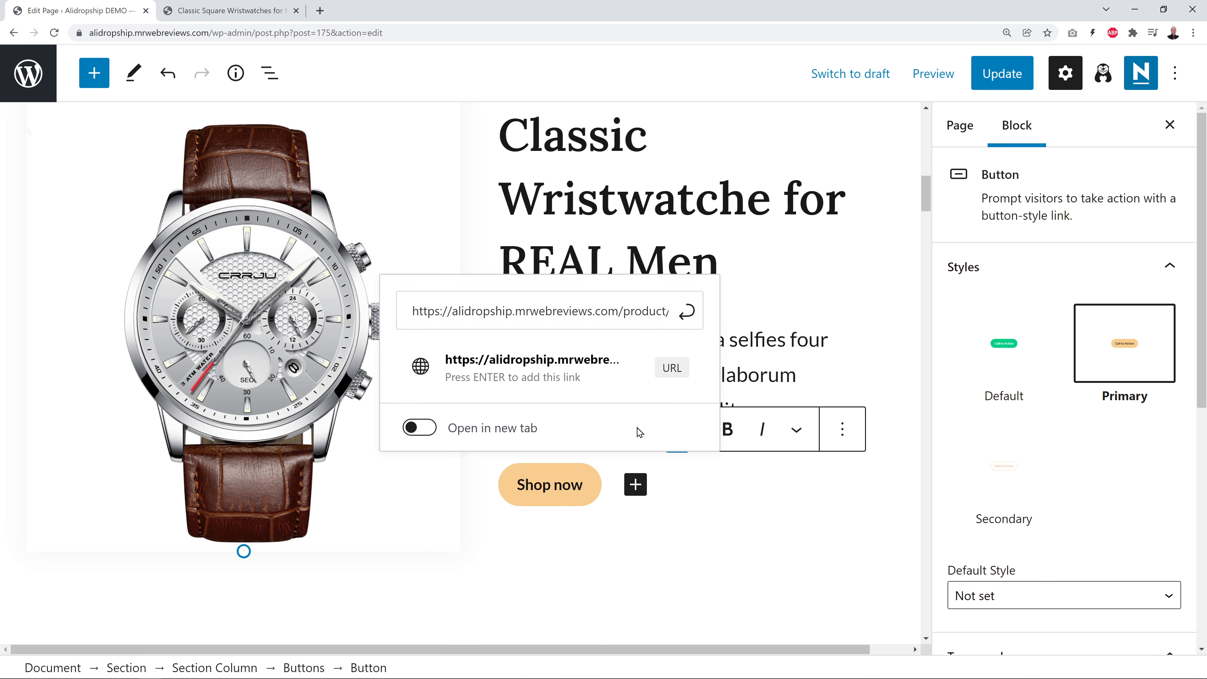
left_click(866, 352)
left_click(1017, 77)
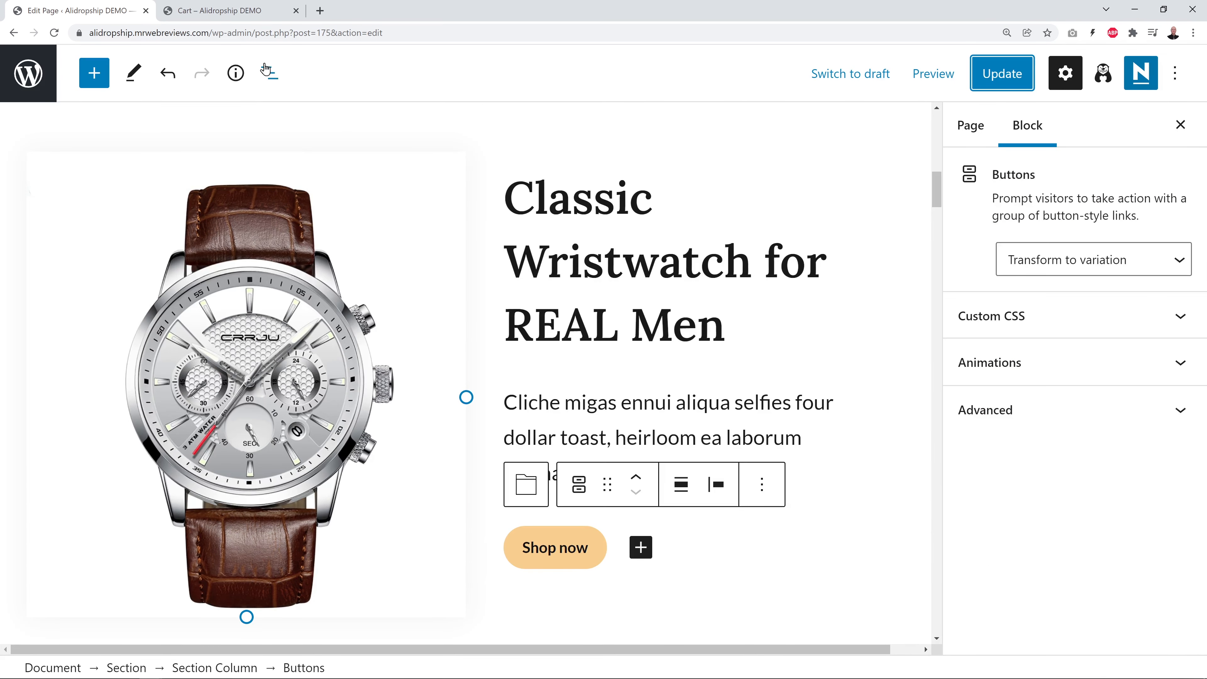
left_click(223, 10)
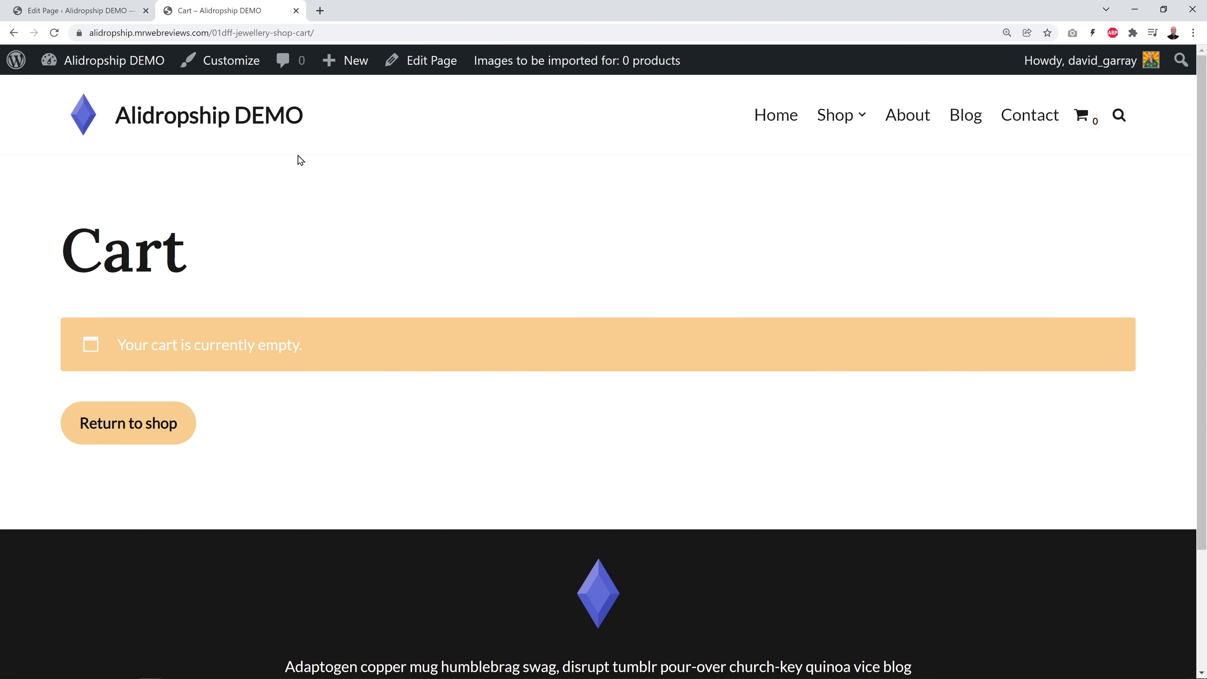
Check on the live site that Shop now opens the watch product, then go back Home
left_click(753, 138)
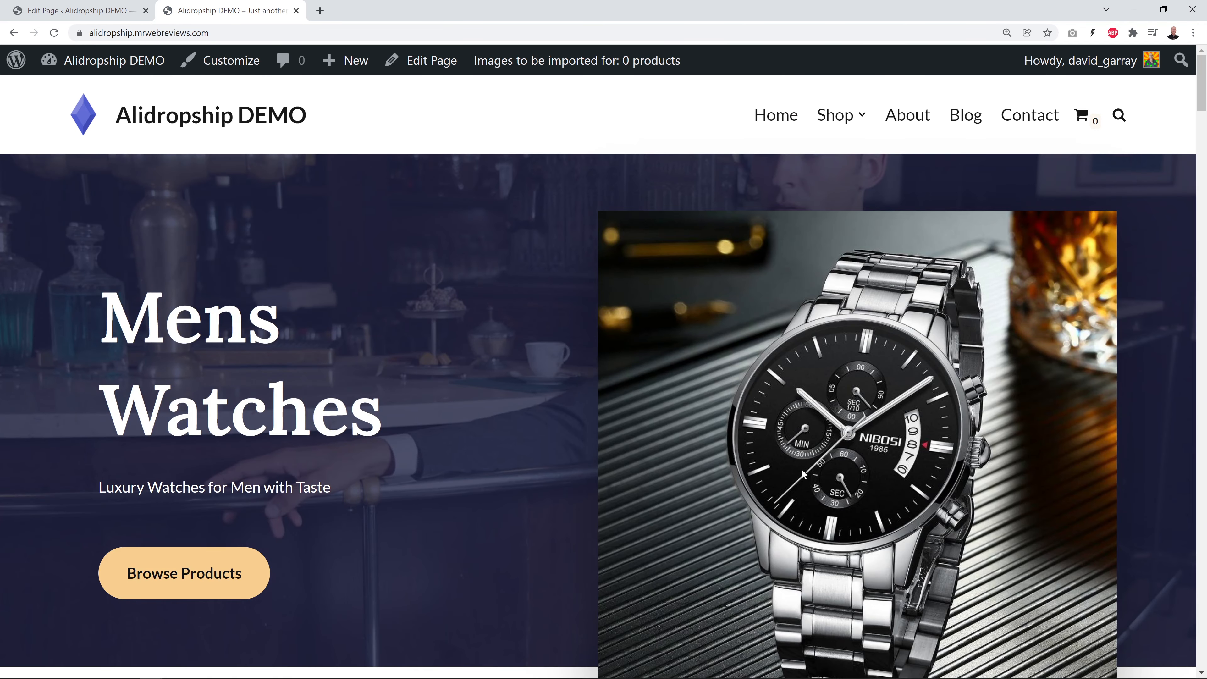
scroll(802, 473, "down", 1)
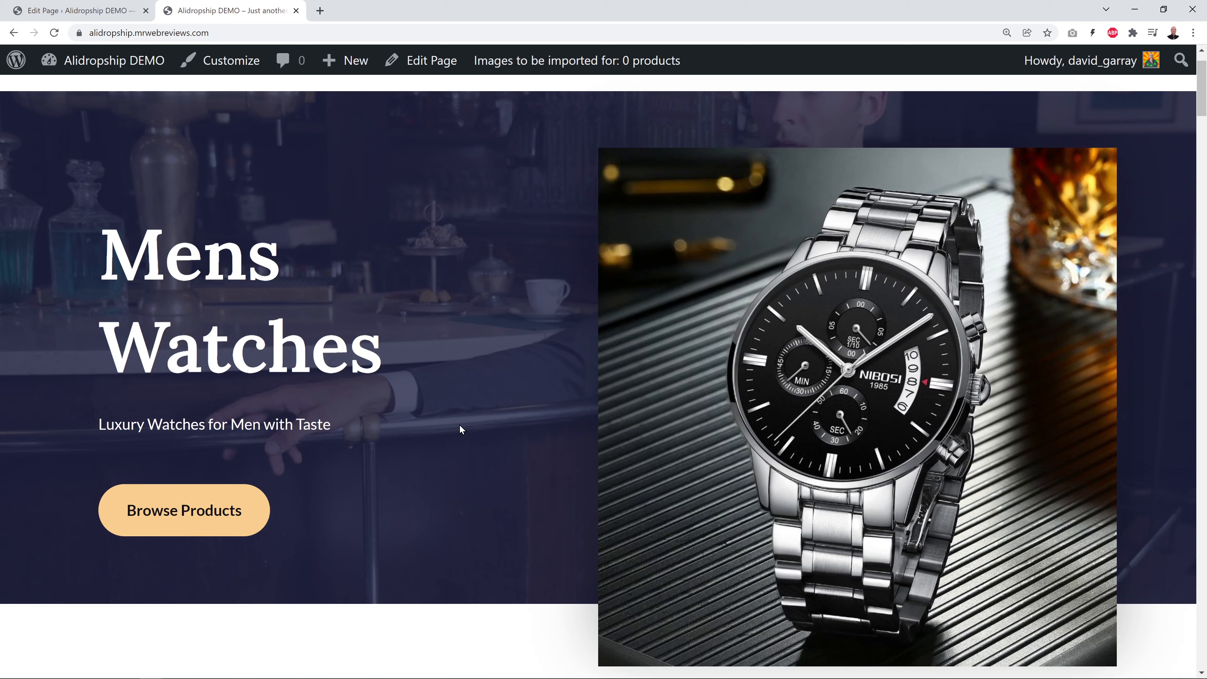
scroll(552, 410, "down", 10)
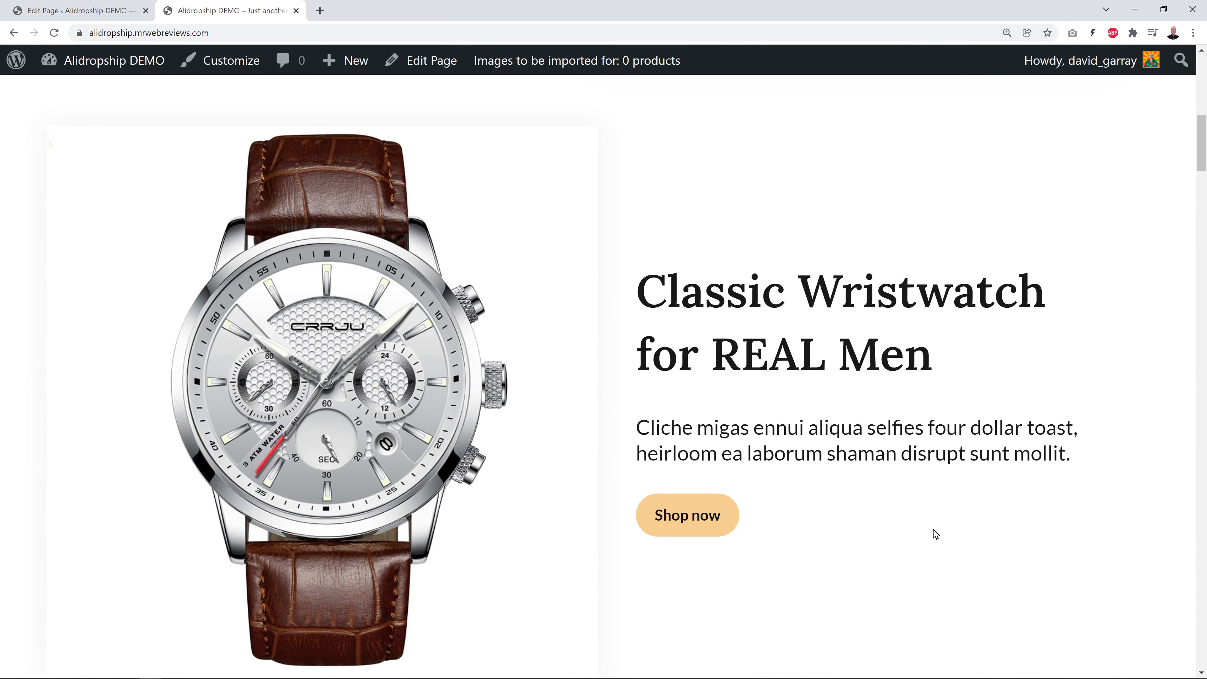
scroll(929, 522, "down", 1)
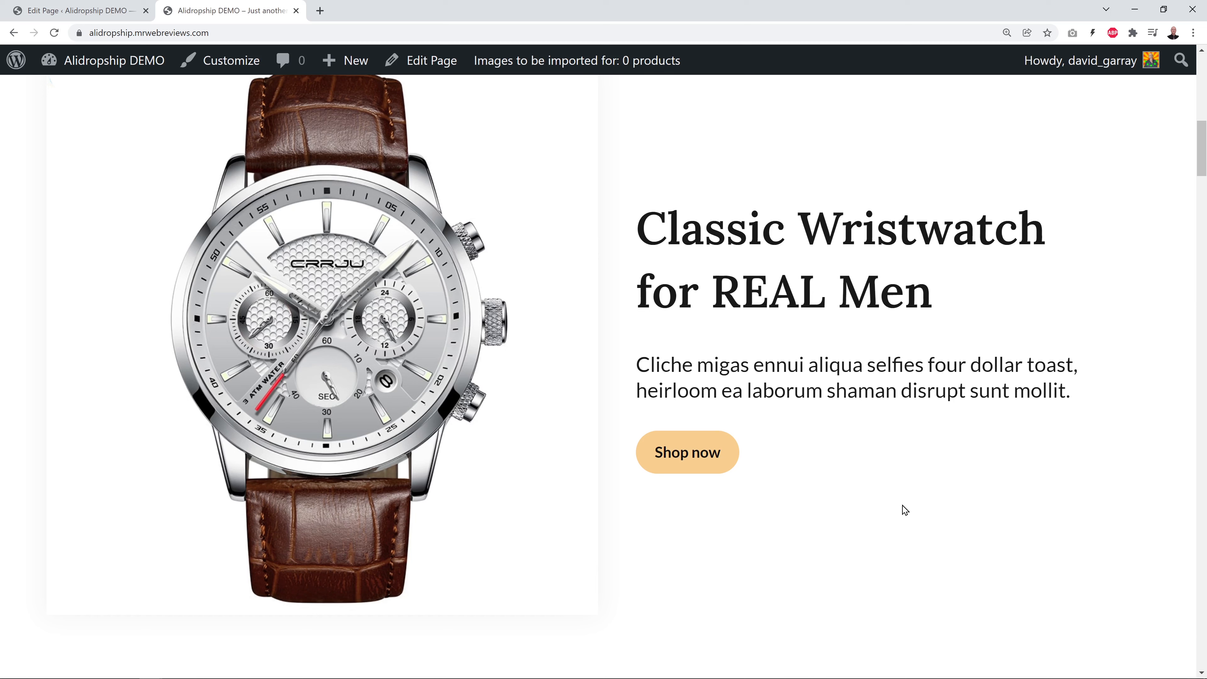
left_click(698, 462)
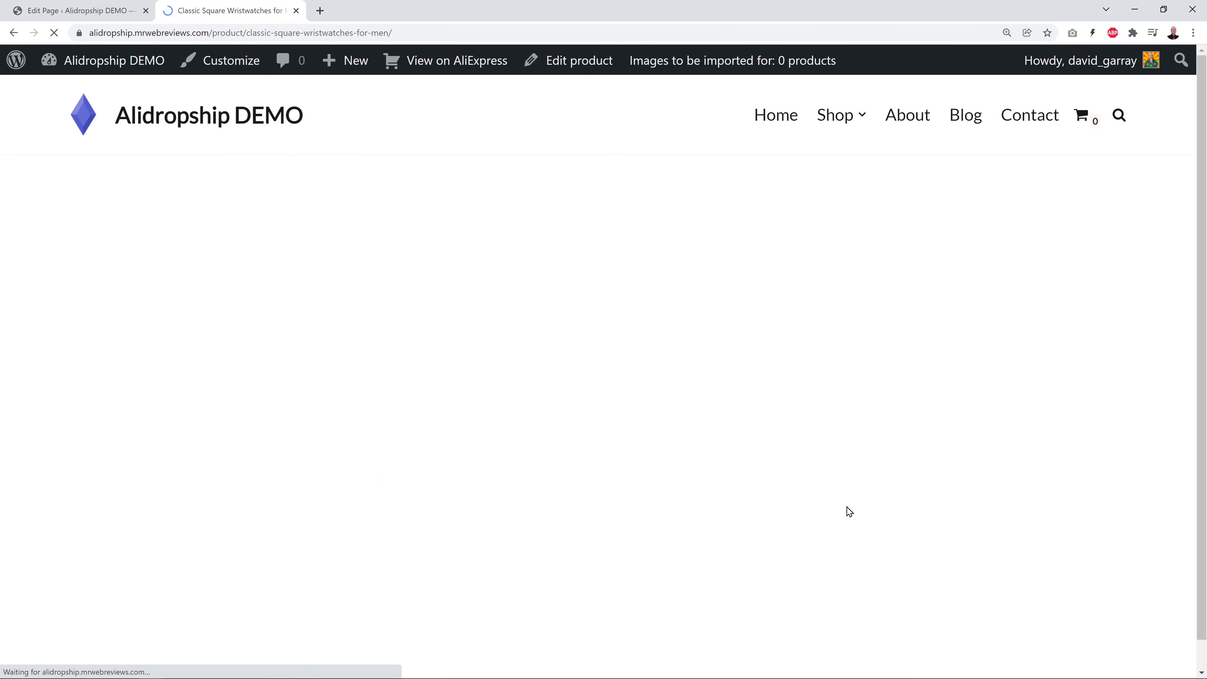
scroll(999, 464, "down", 2)
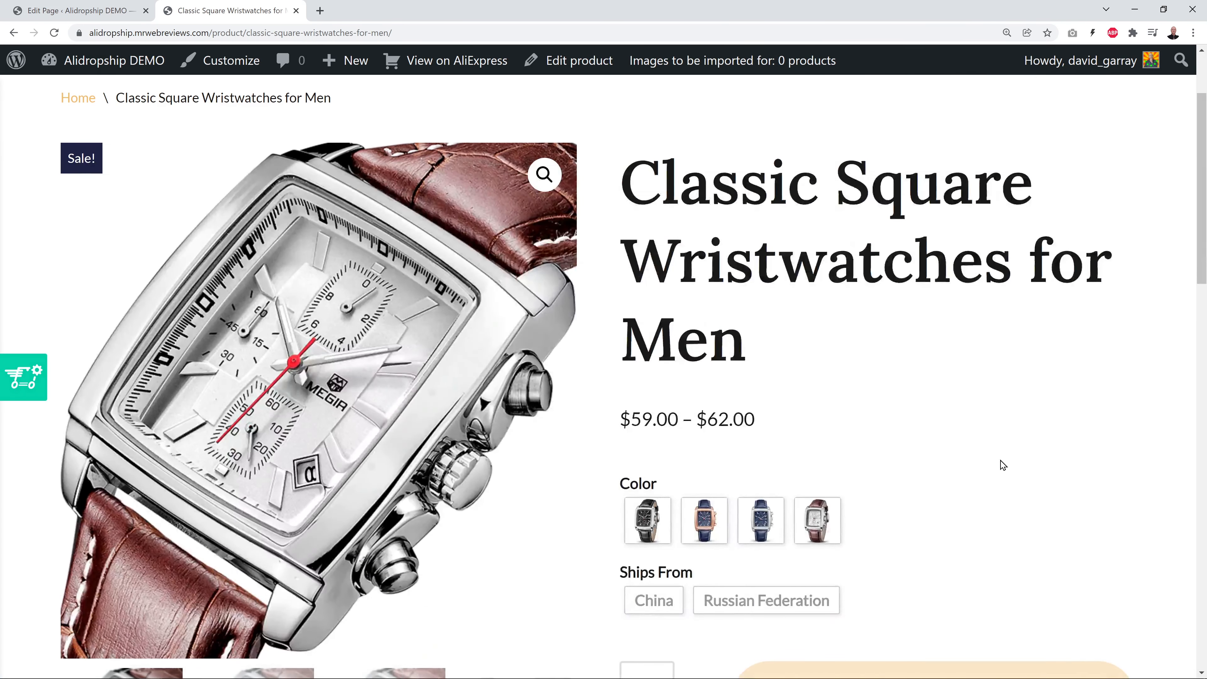
scroll(999, 461, "down", 2)
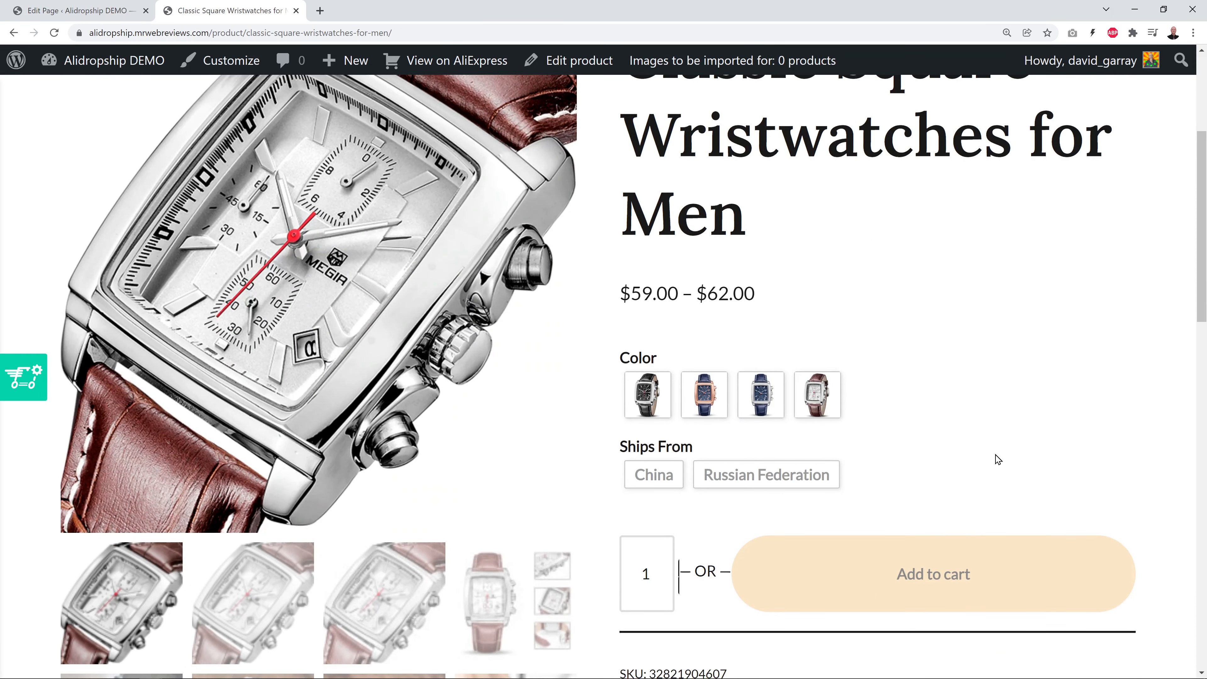
scroll(997, 459, "up", 4)
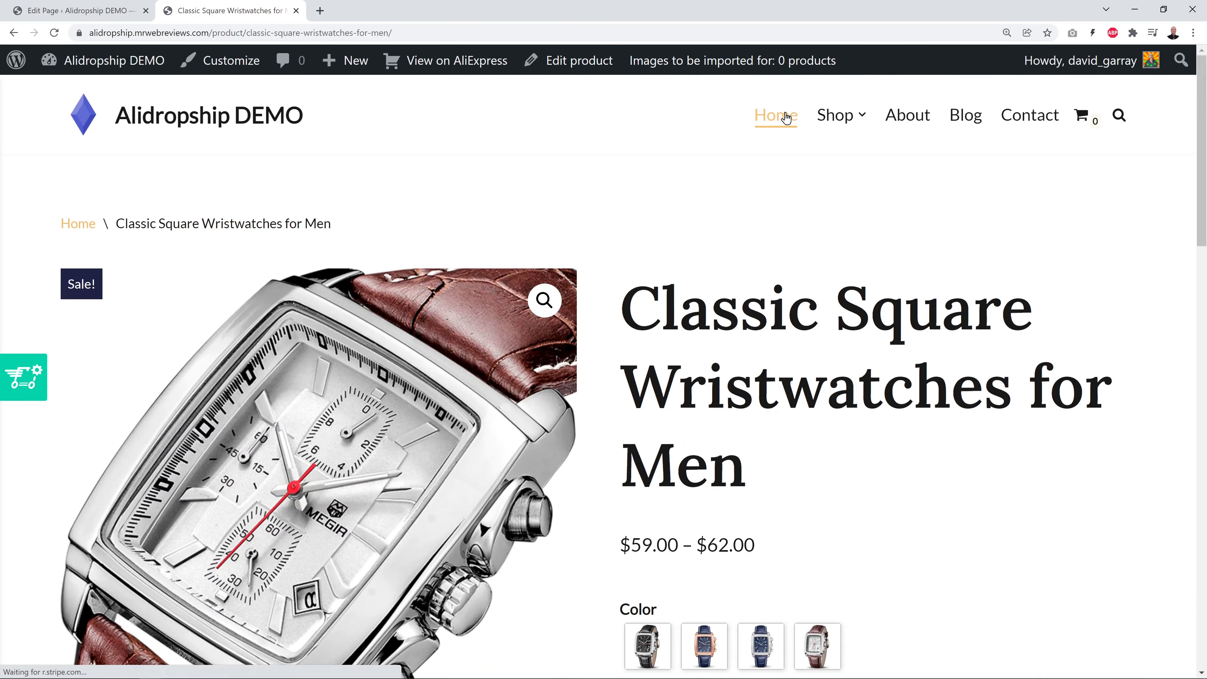
left_click(786, 118)
Filter the Featured Products grid by the Business / Sports category in place of Earrings
left_click(81, 11)
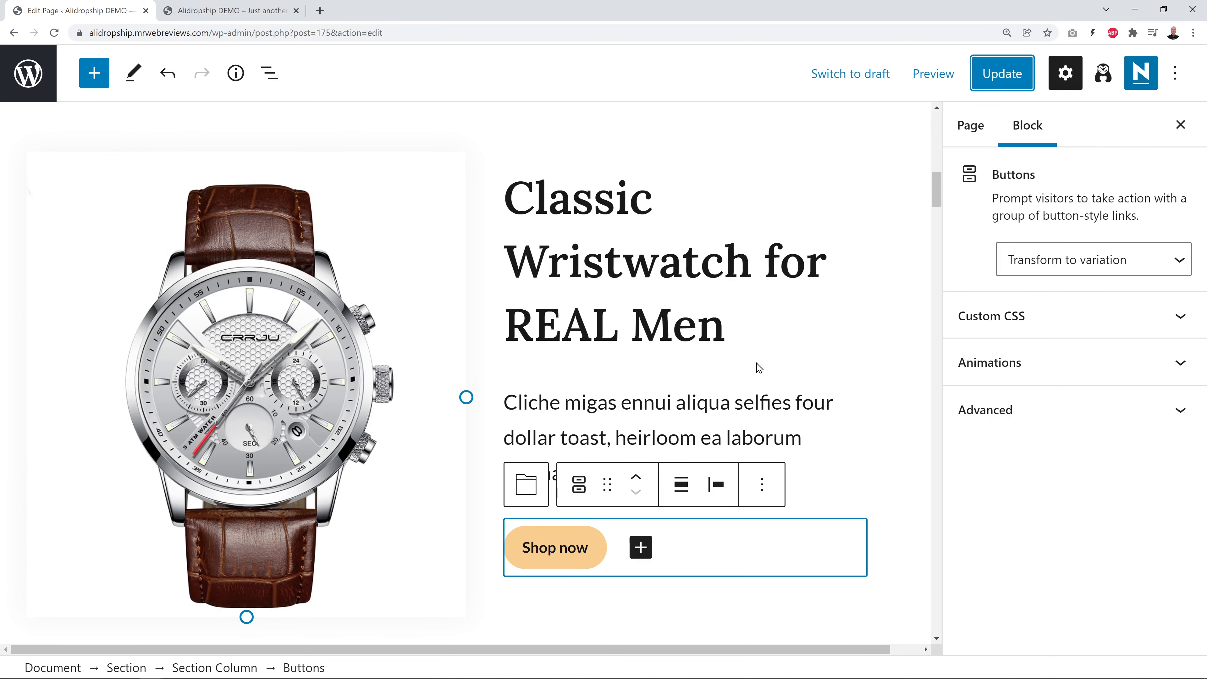
left_click(892, 381)
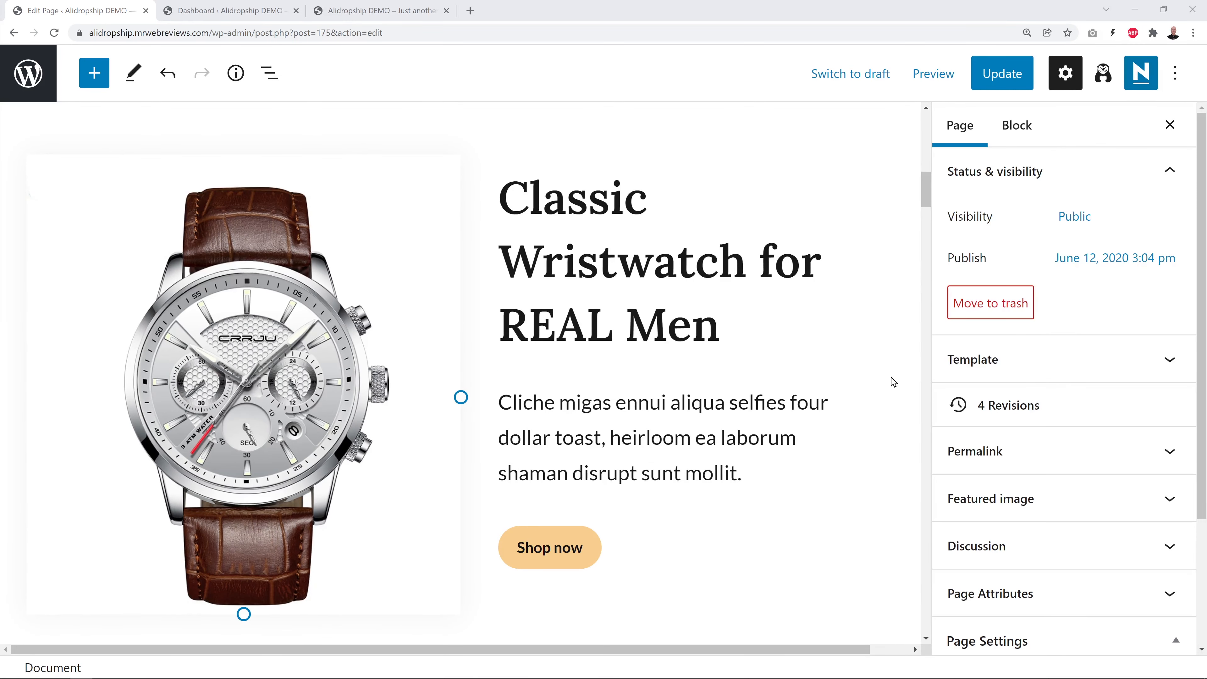
scroll(892, 382, "down", 4)
scroll(892, 381, "down", 10)
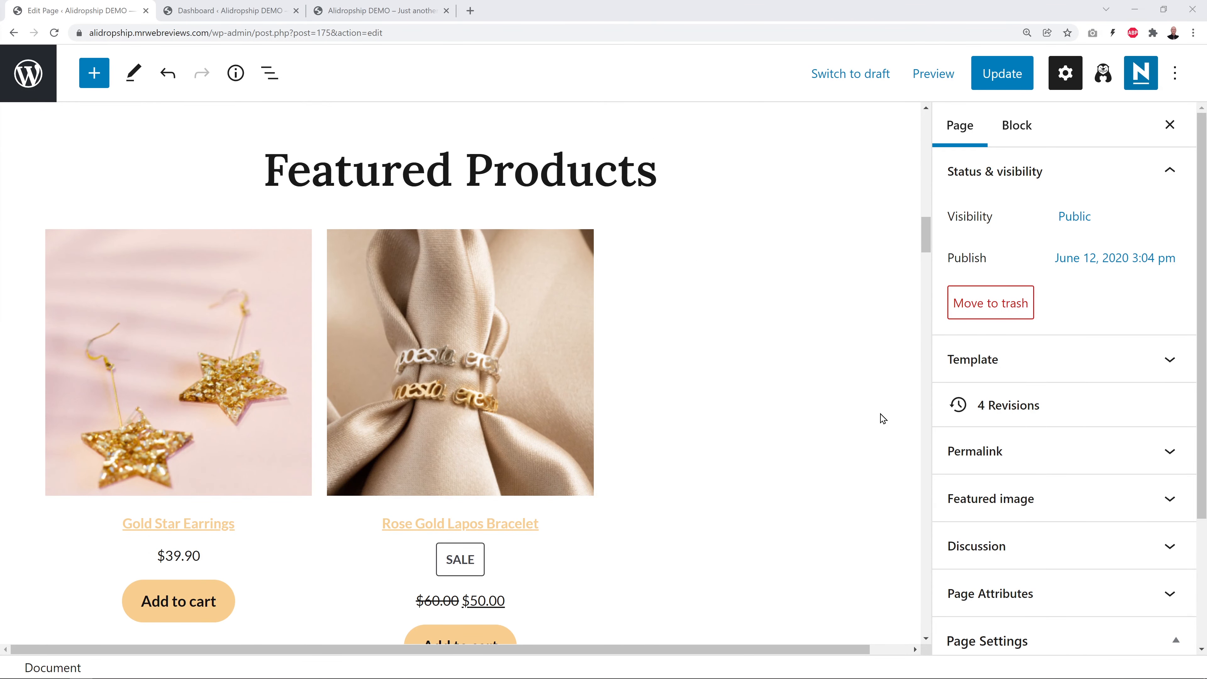
left_click(608, 279)
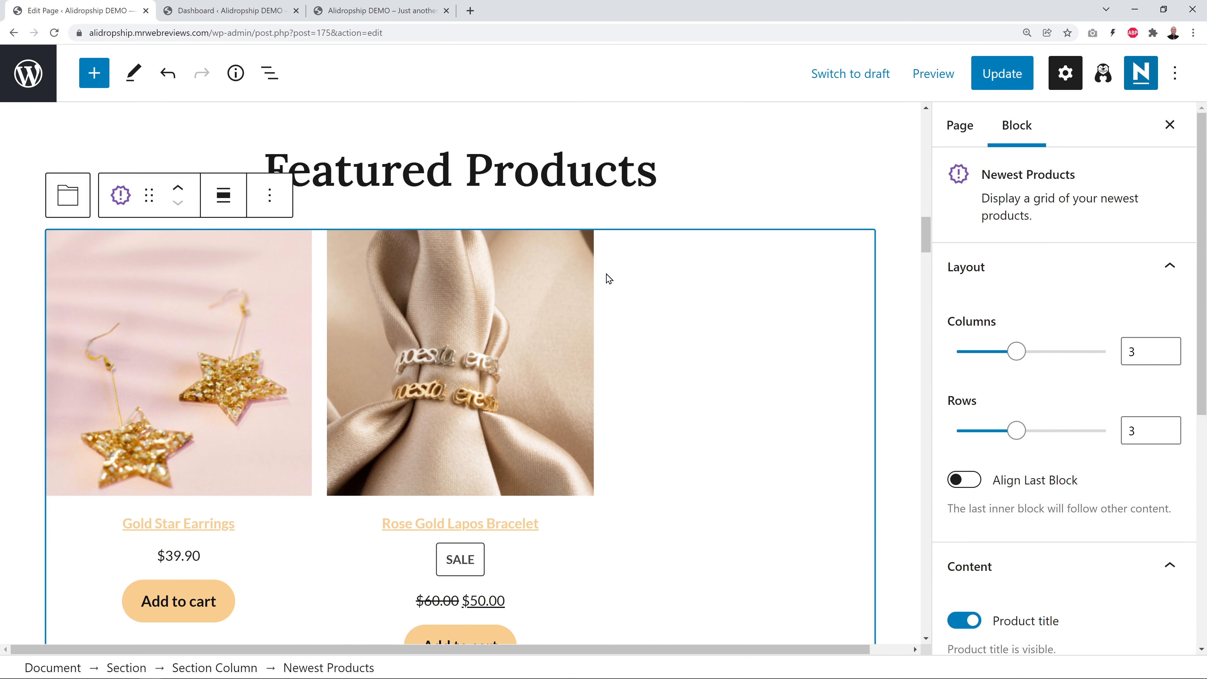
scroll(1121, 313, "down", 8)
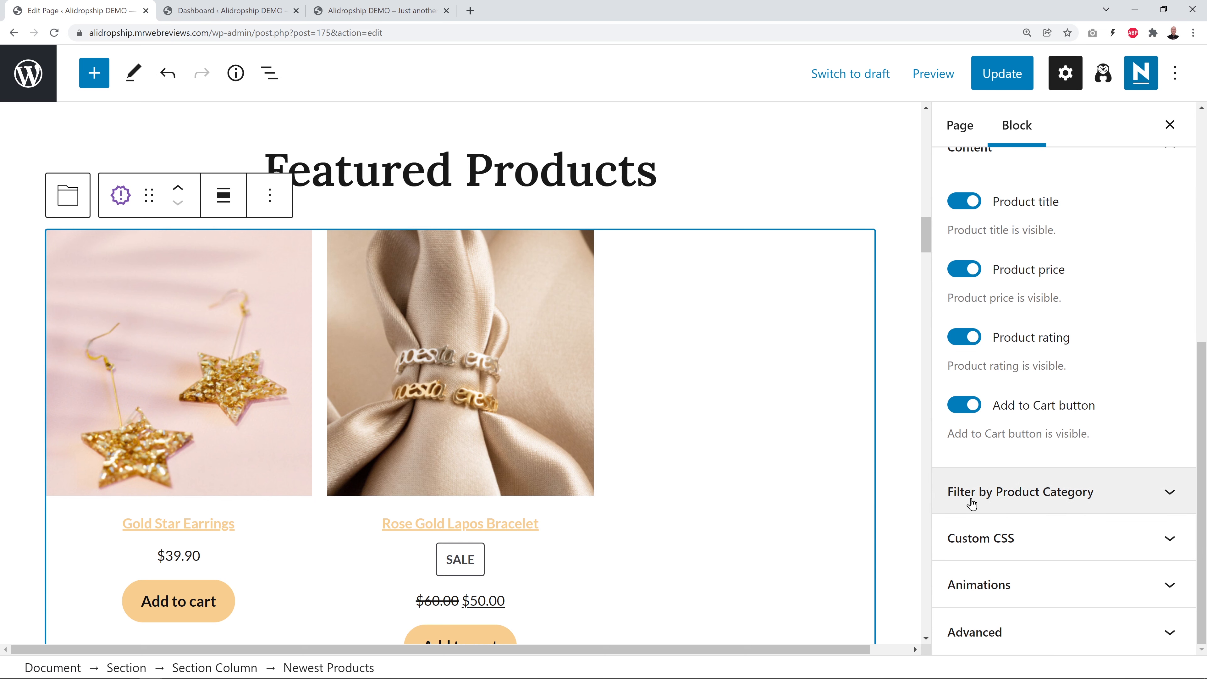
left_click(1162, 494)
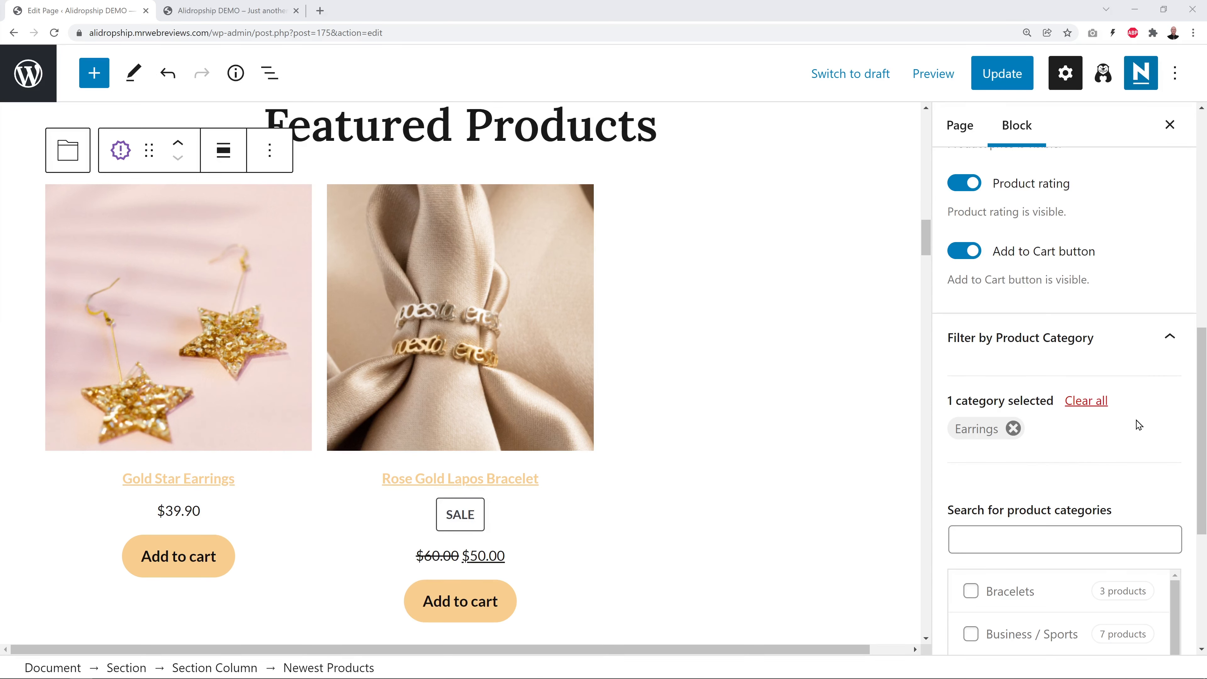
scroll(1129, 447, "down", 1)
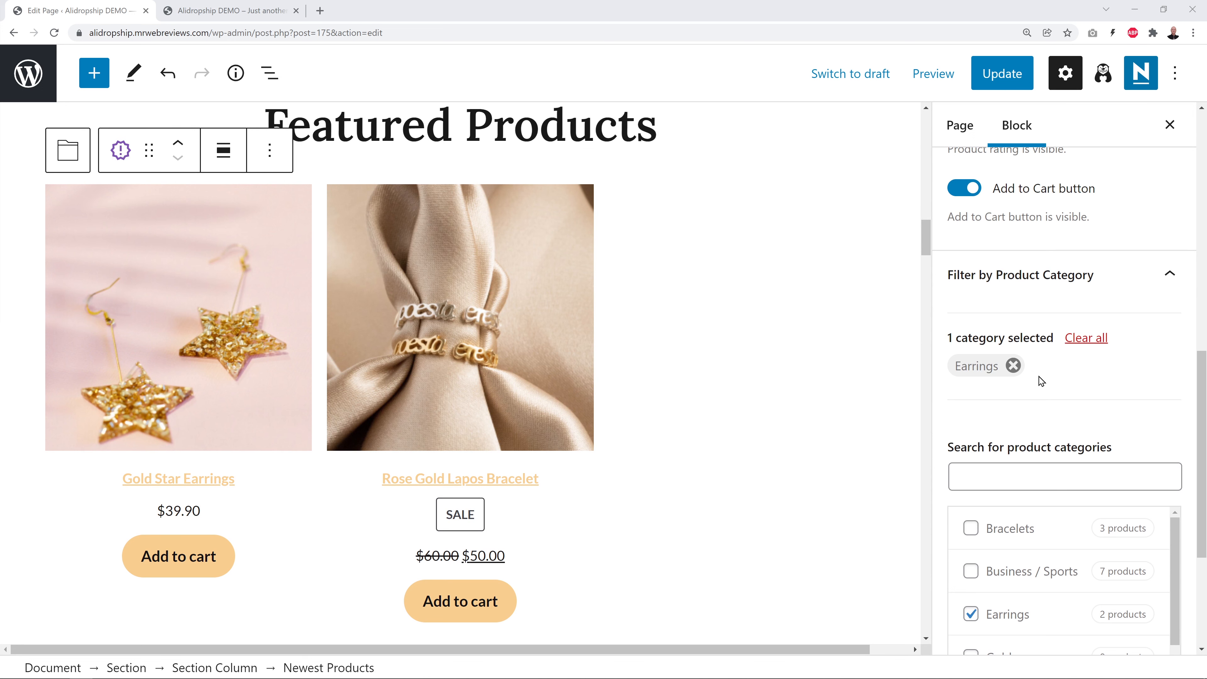
left_click(1014, 365)
scroll(1164, 388, "down", 1)
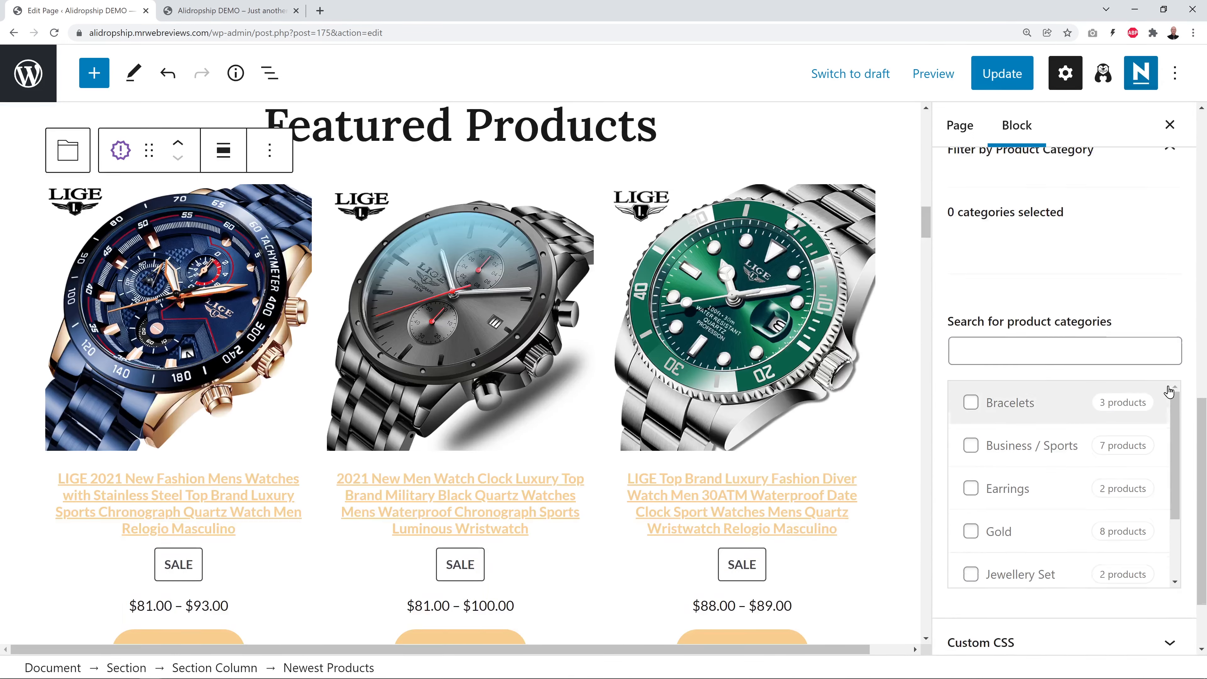
scroll(1159, 394, "down", 1)
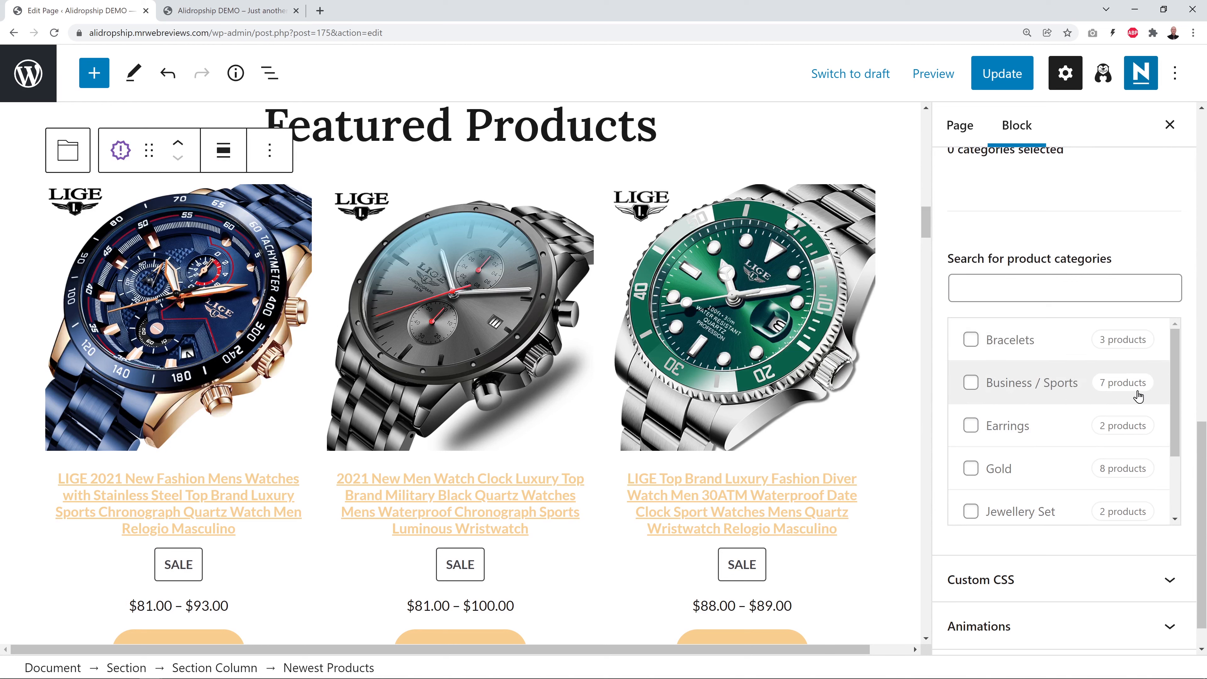
left_click(970, 383)
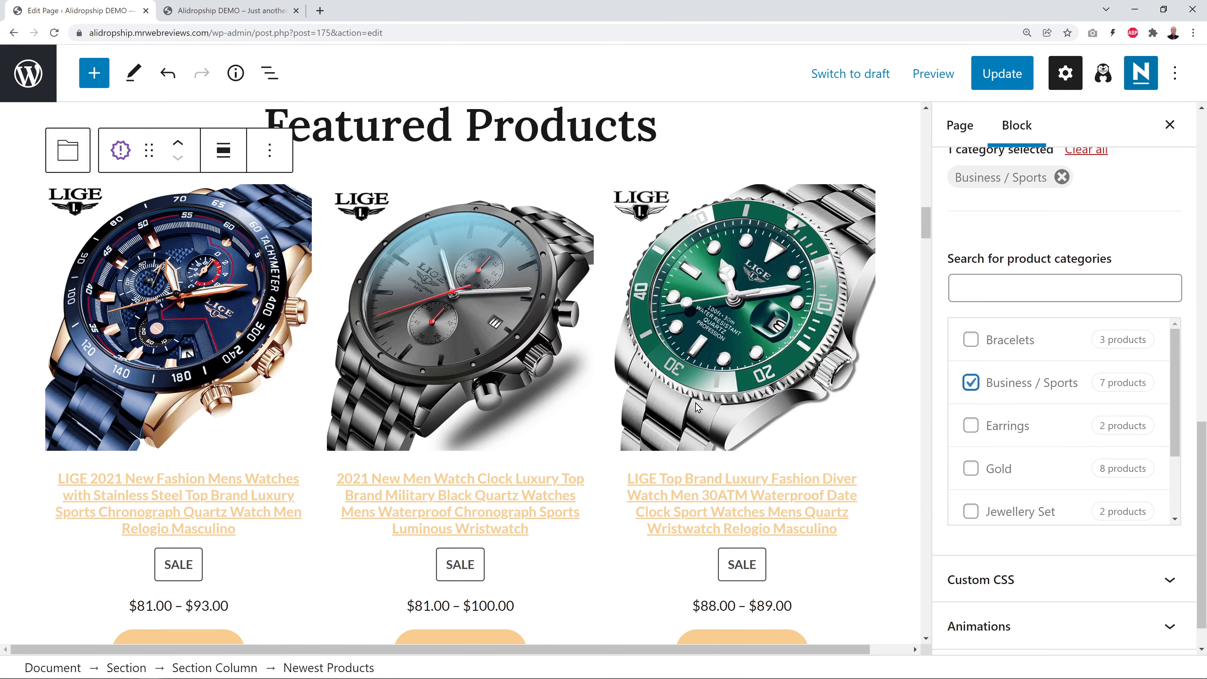
scroll(861, 436, "down", 5)
scroll(860, 436, "down", 10)
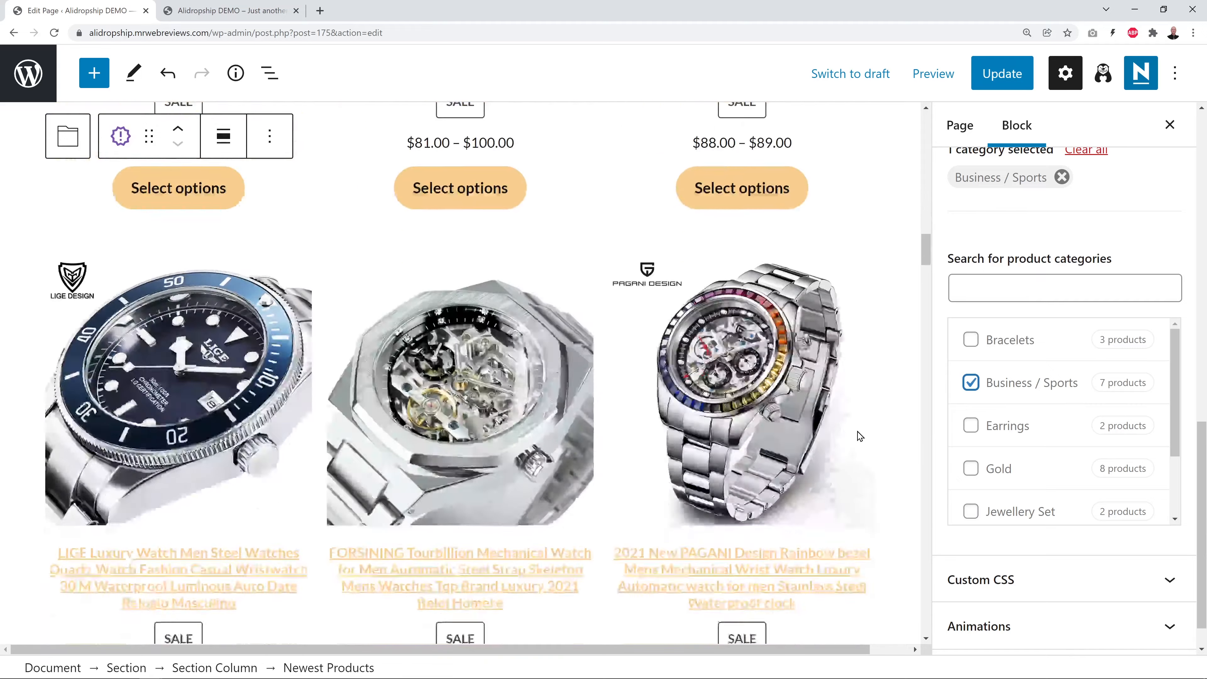
scroll(860, 436, "up", 12)
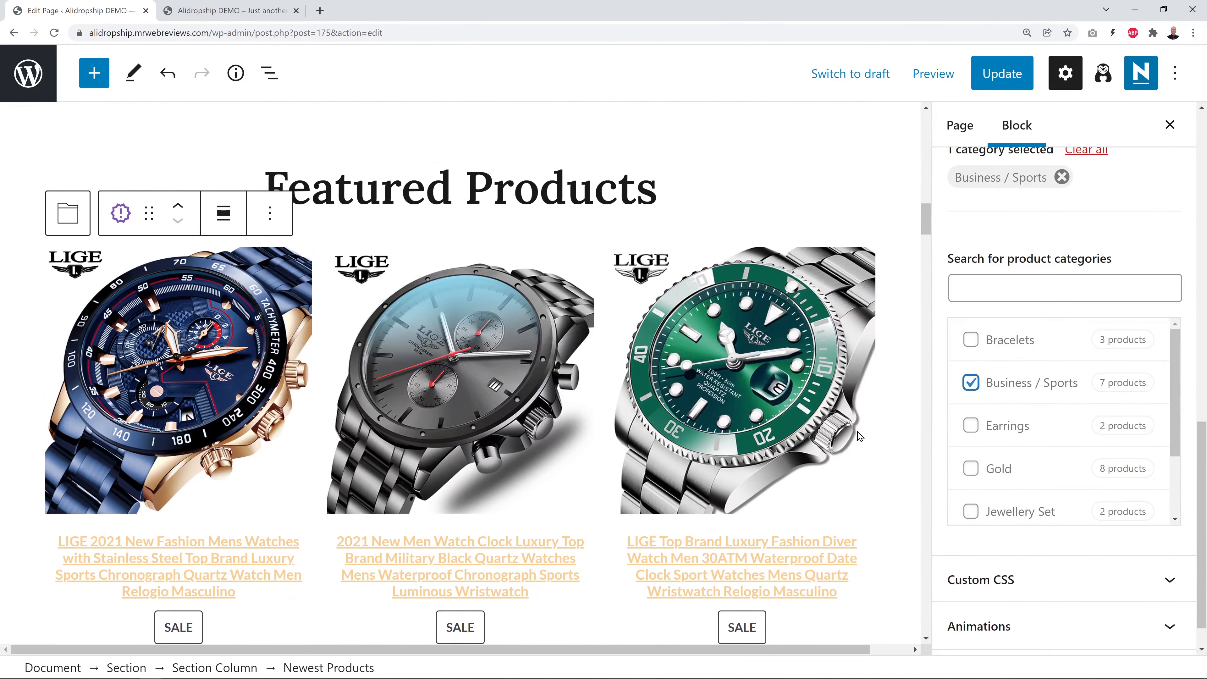
scroll(1188, 452, "up", 4)
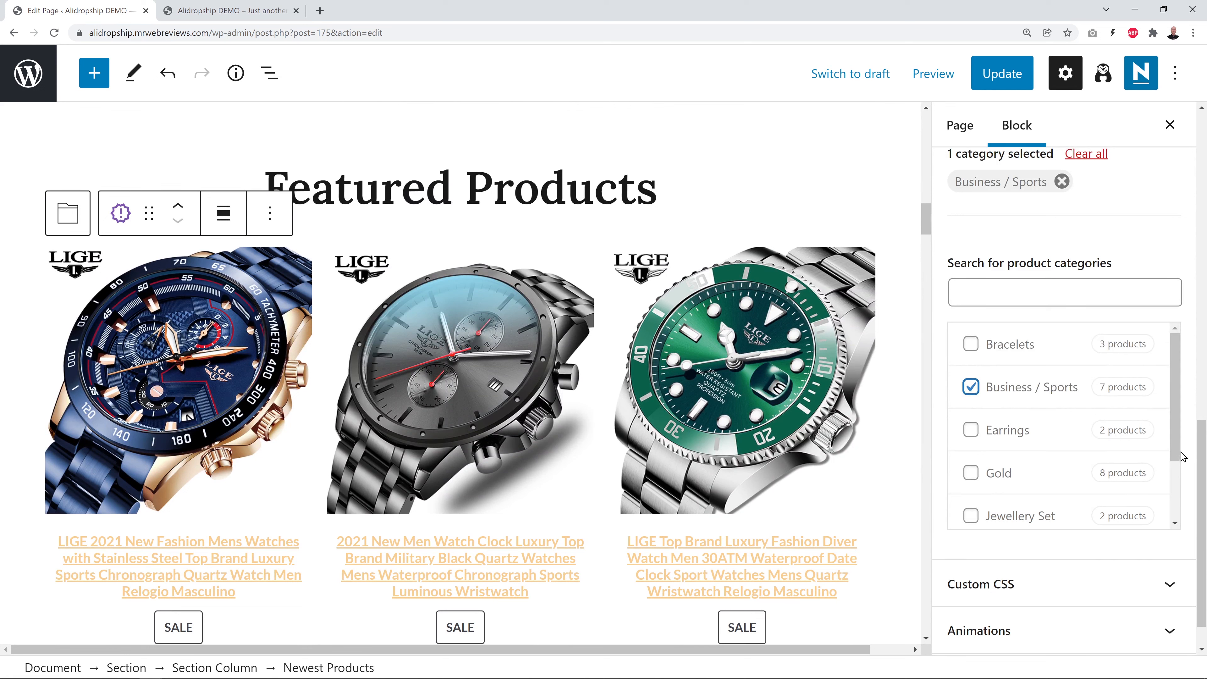
scroll(1196, 452, "up", 12)
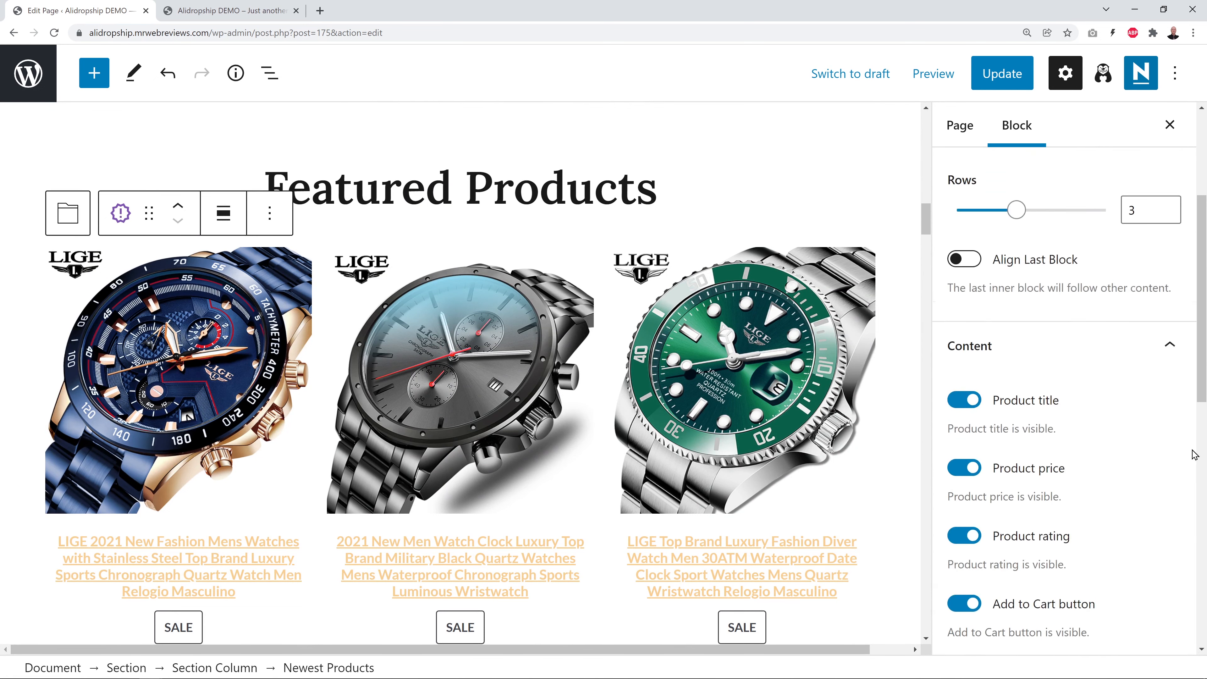
scroll(1194, 454, "up", 2)
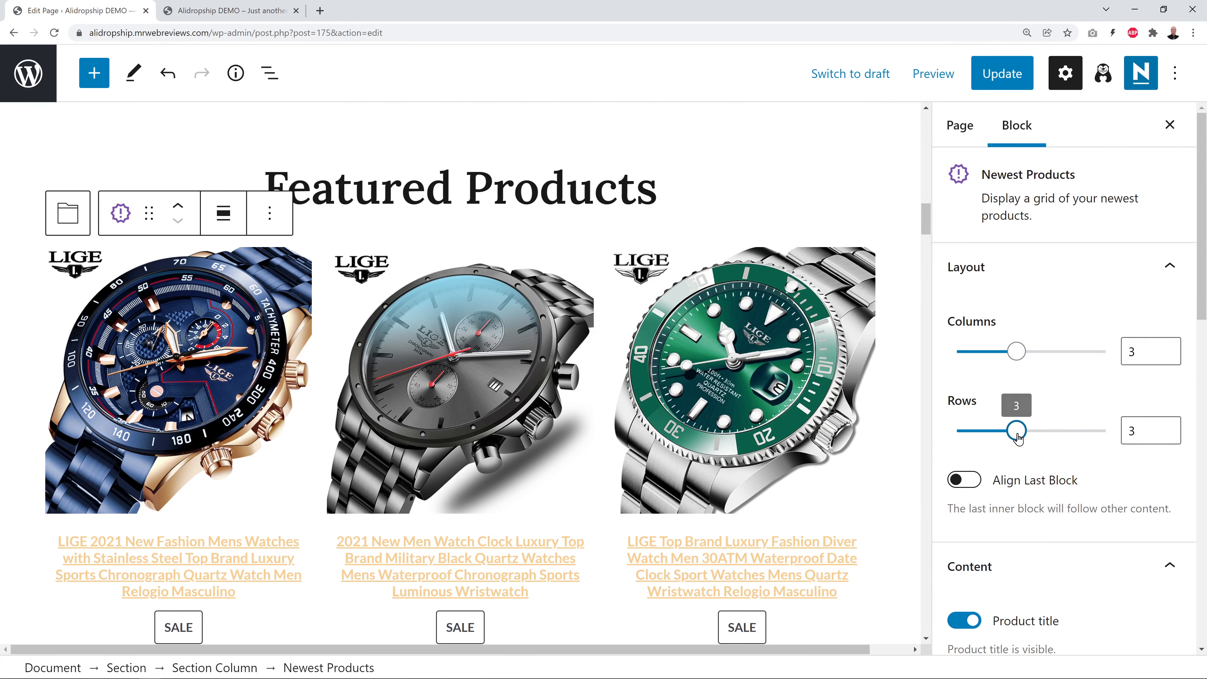
Set the Featured Products grid to 1 row, hide product titles, and update the page
left_click_drag(1017, 438, 964, 436)
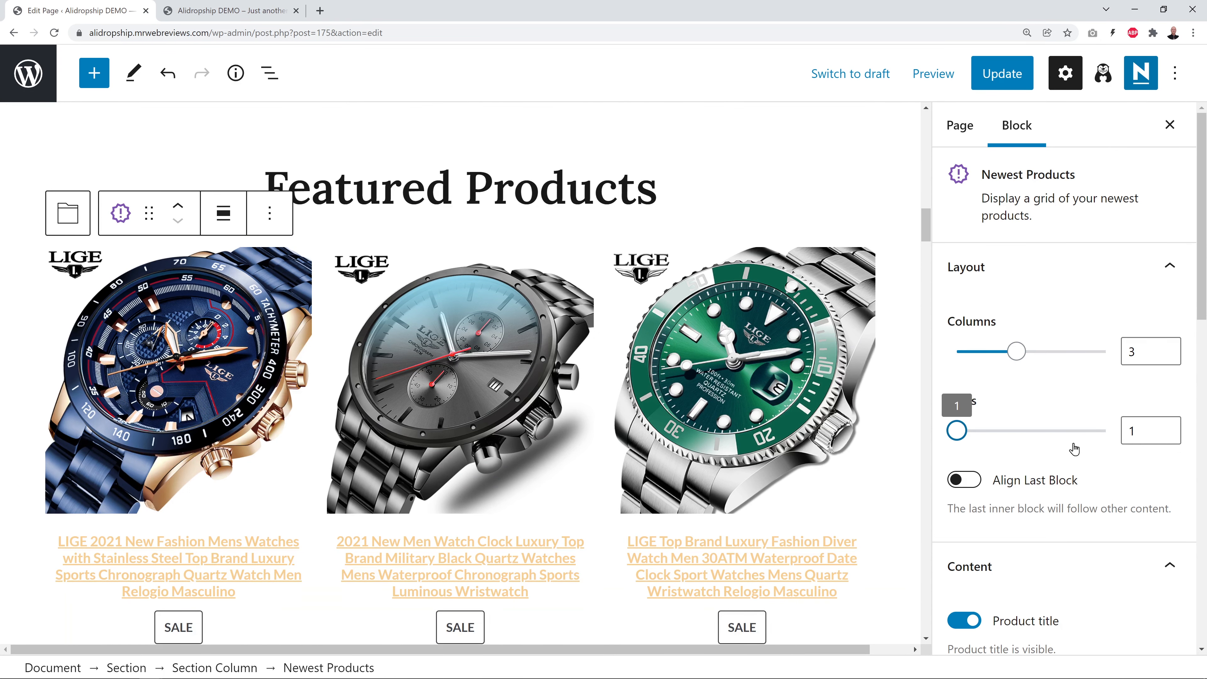
scroll(889, 424, "down", 4)
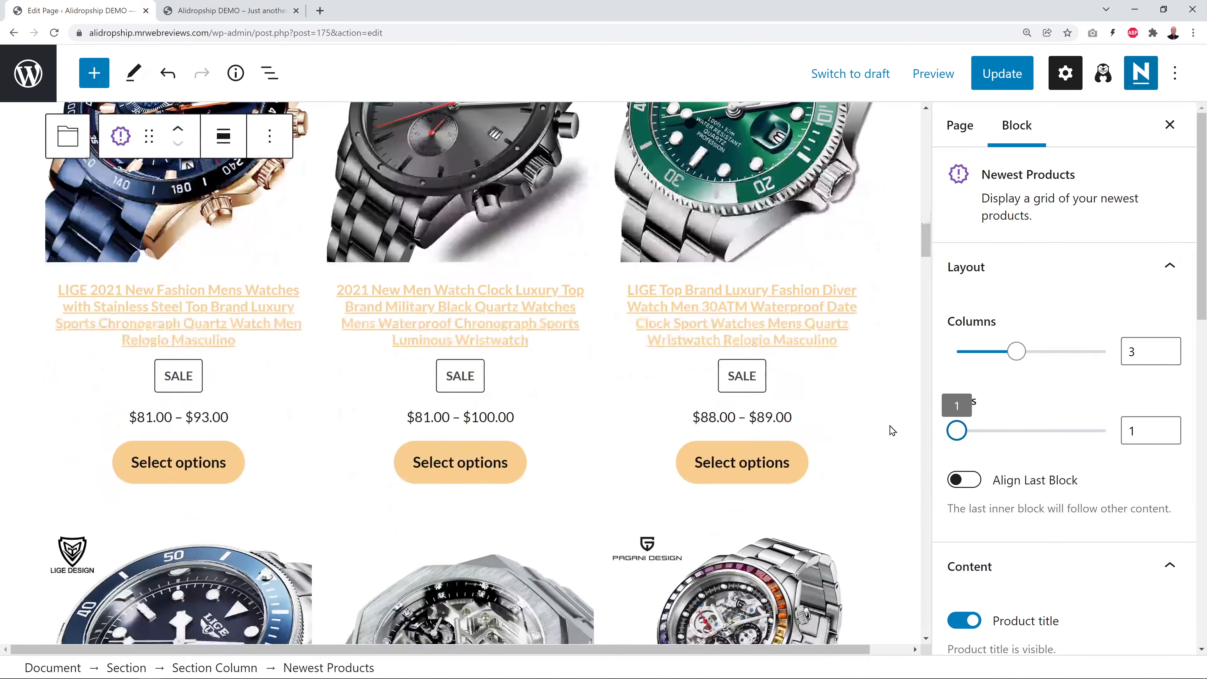
scroll(892, 431, "up", 3)
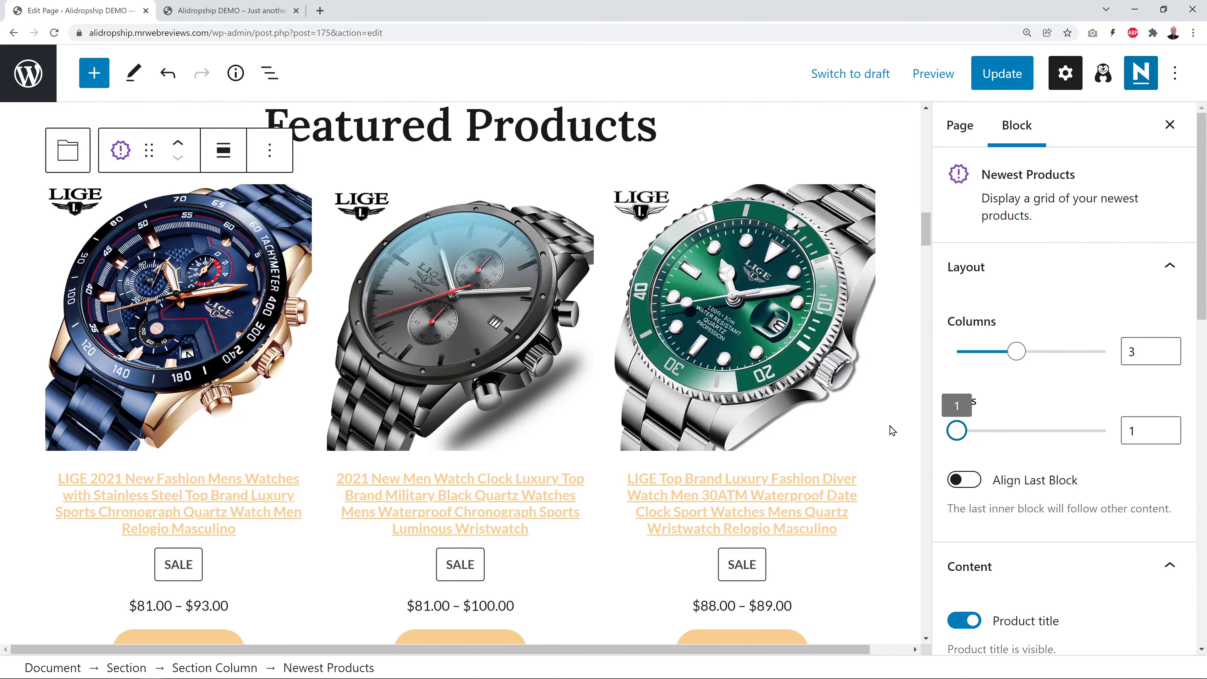
scroll(1149, 464, "down", 6)
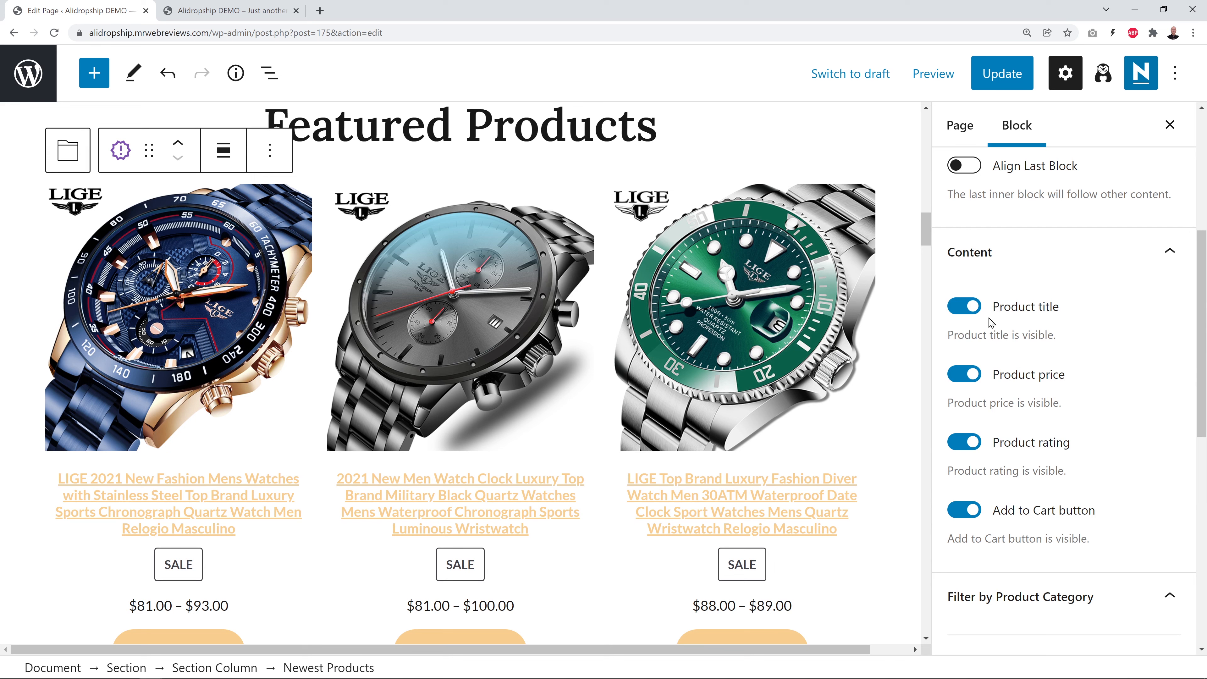
left_click(966, 307)
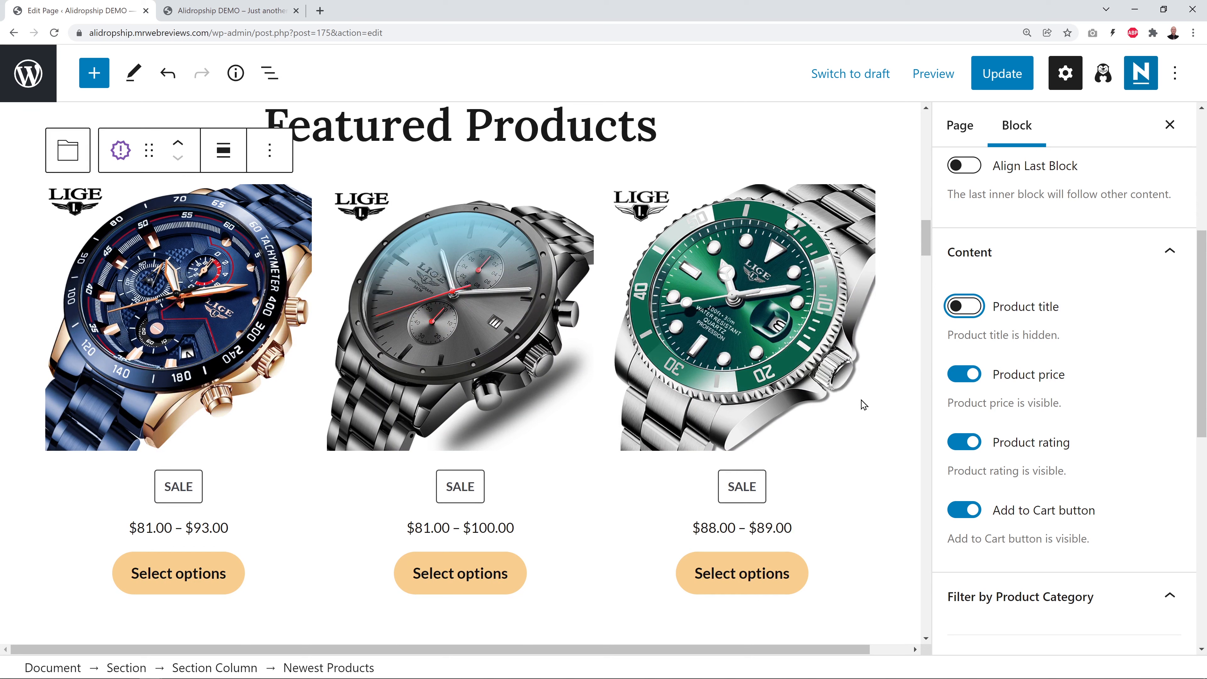
left_click(1006, 87)
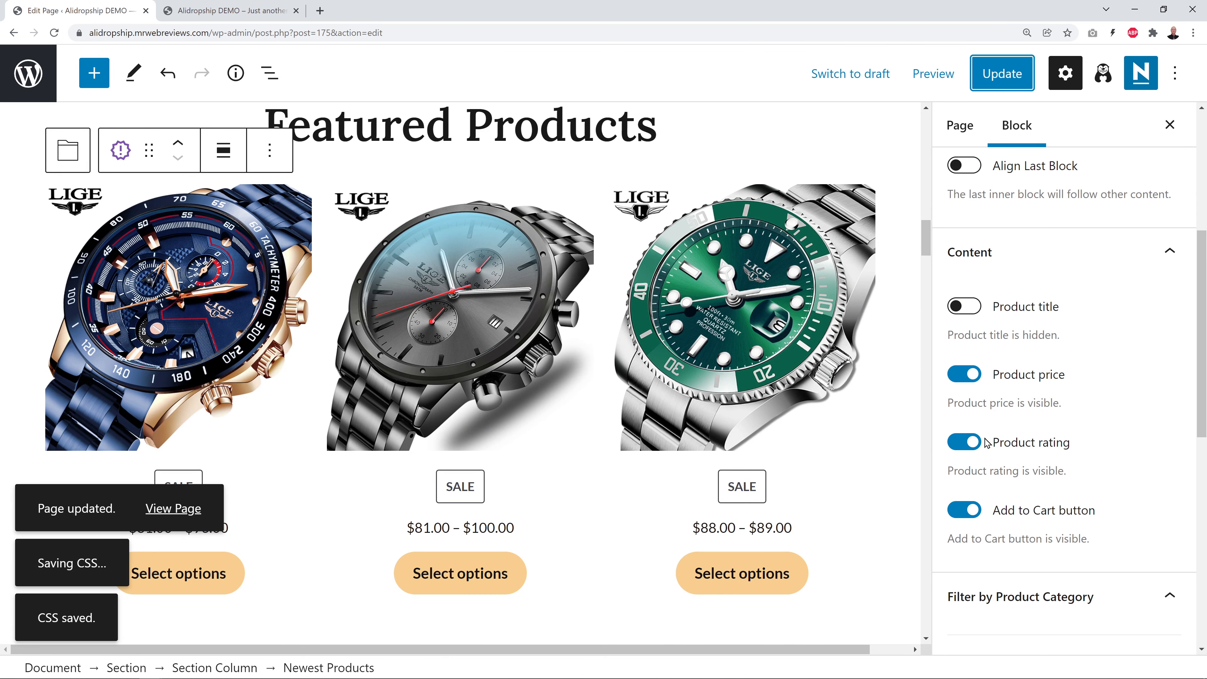
scroll(832, 476, "up", 1)
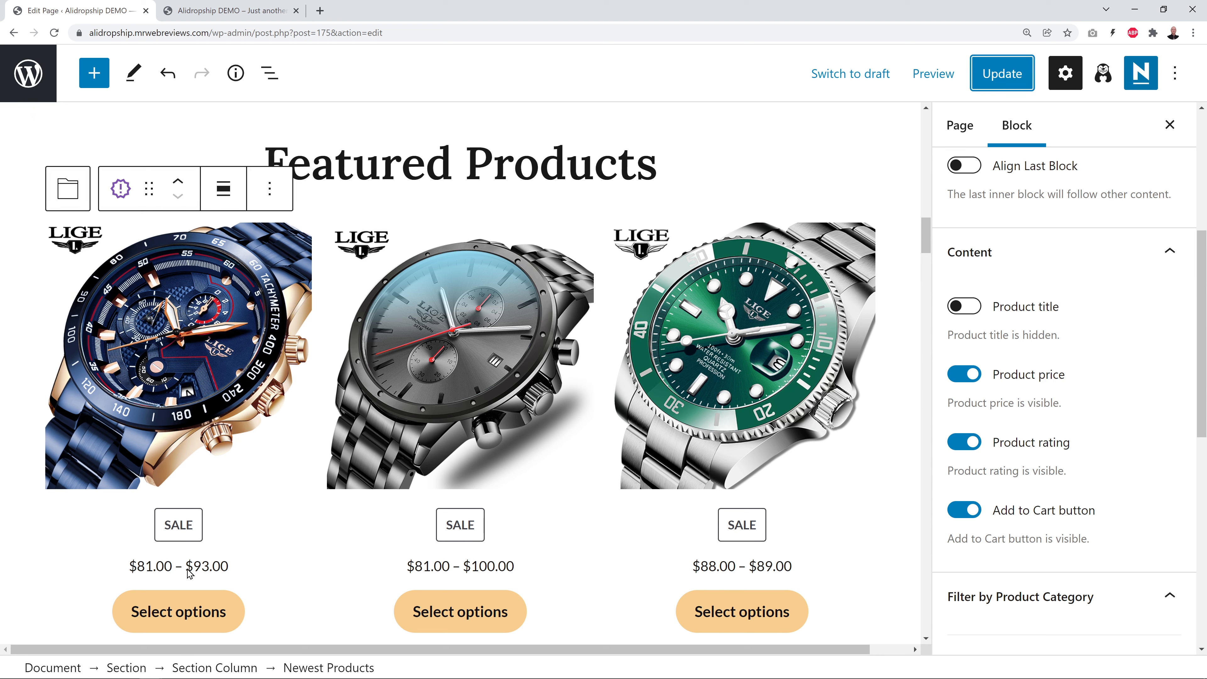
scroll(1134, 423, "up", 5)
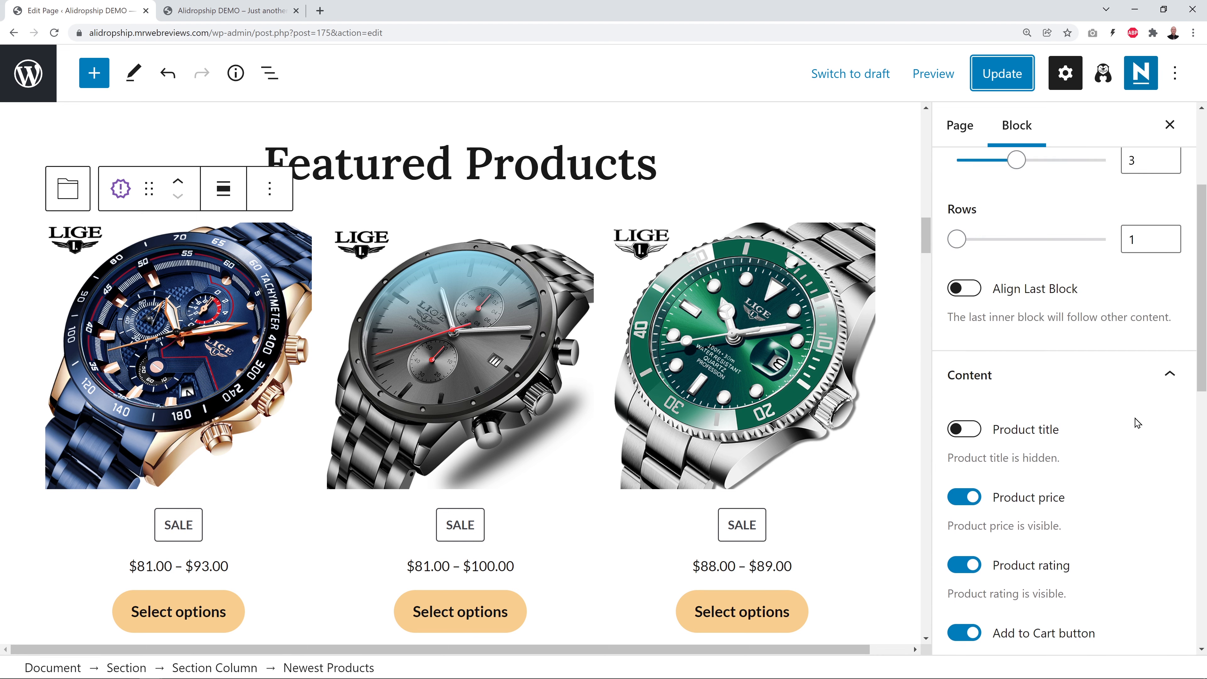
scroll(1134, 423, "up", 1)
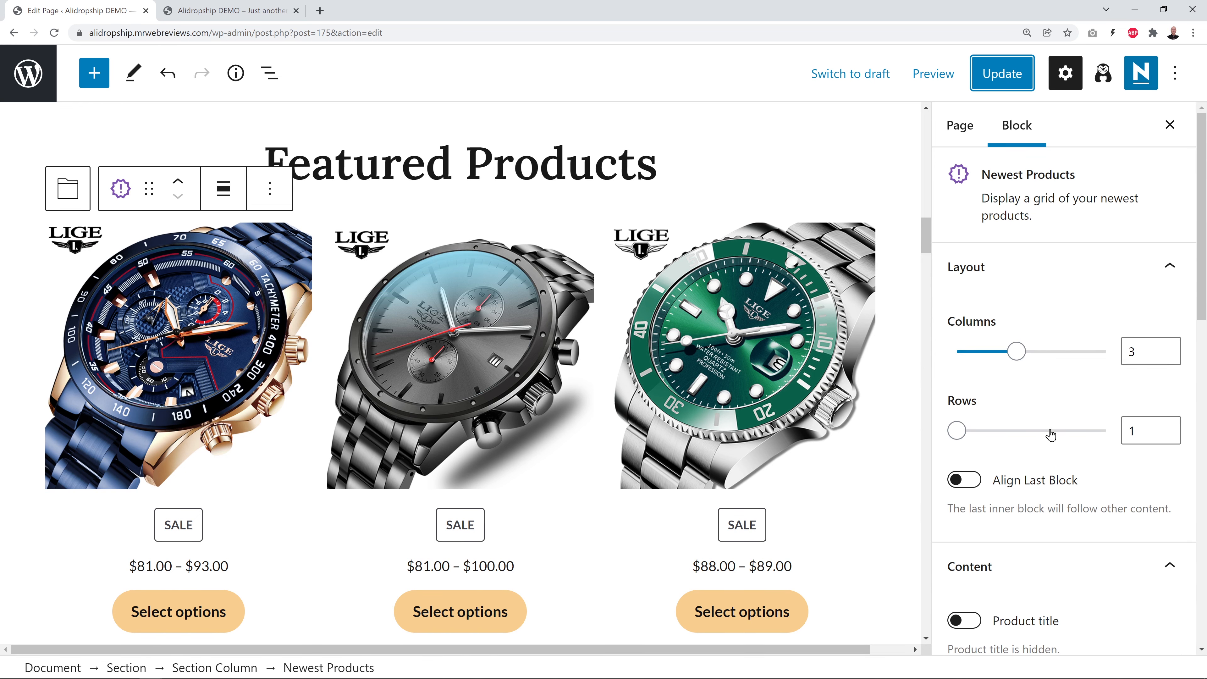
left_click(1168, 349)
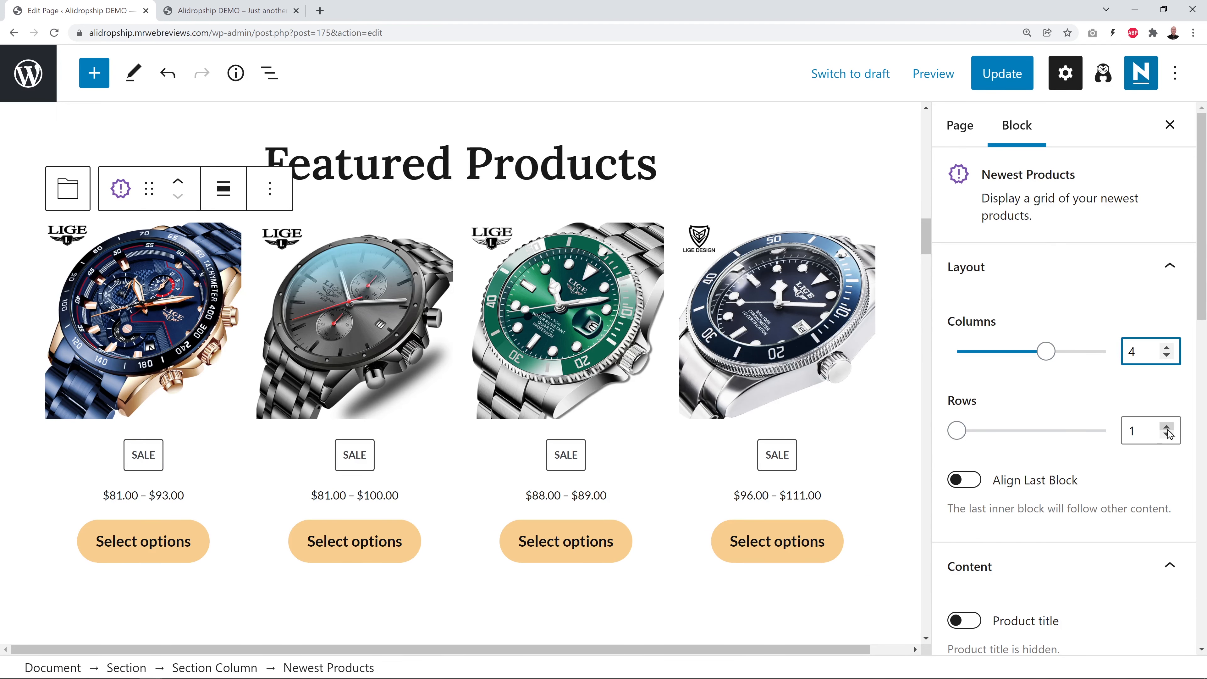
left_click(1166, 426)
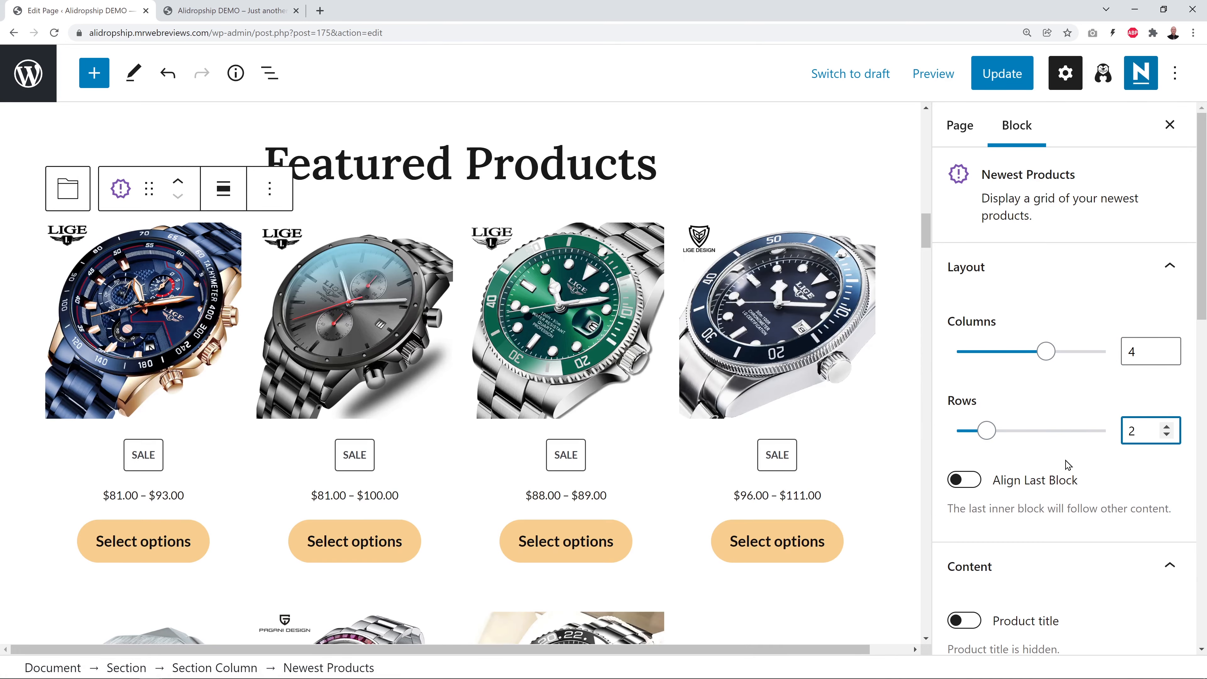
scroll(867, 465, "down", 2)
scroll(866, 470, "down", 3)
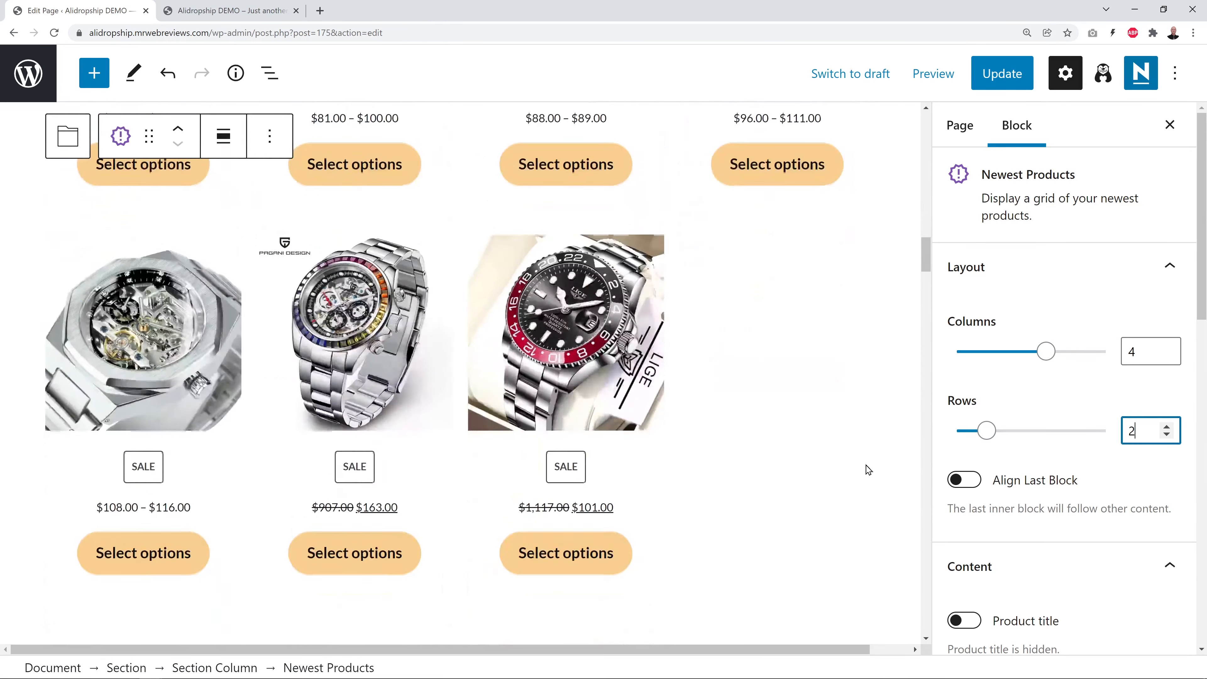
scroll(865, 470, "up", 4)
scroll(864, 470, "up", 2)
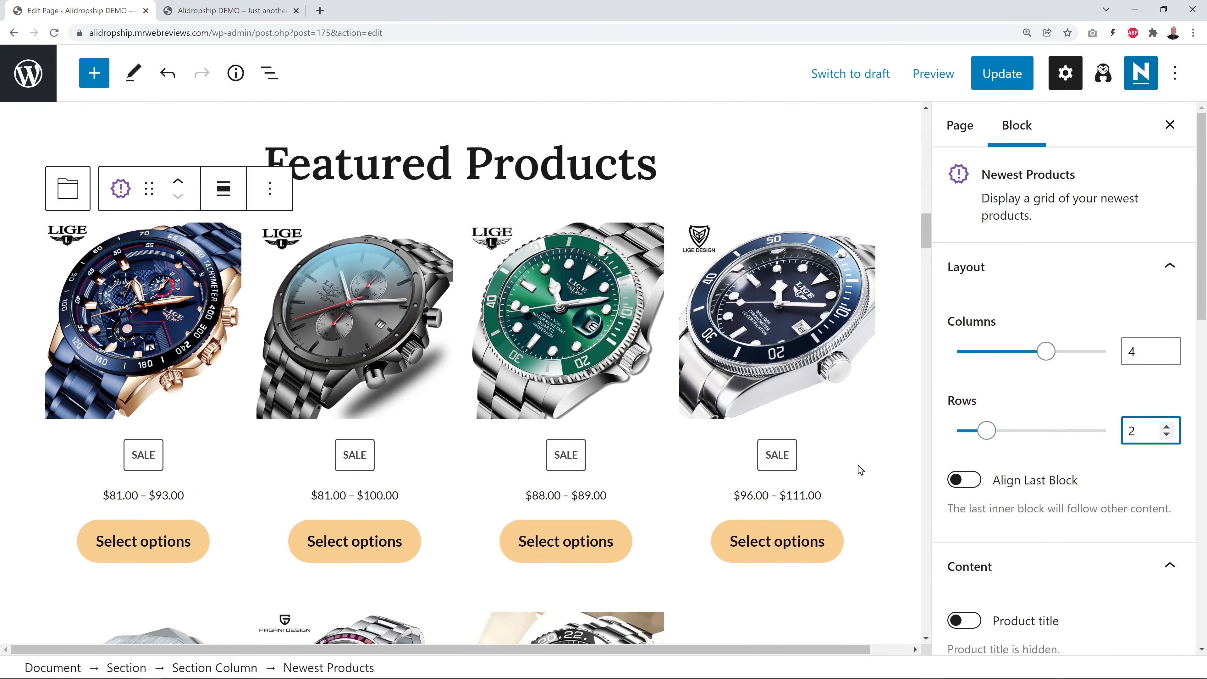
scroll(860, 469, "down", 4)
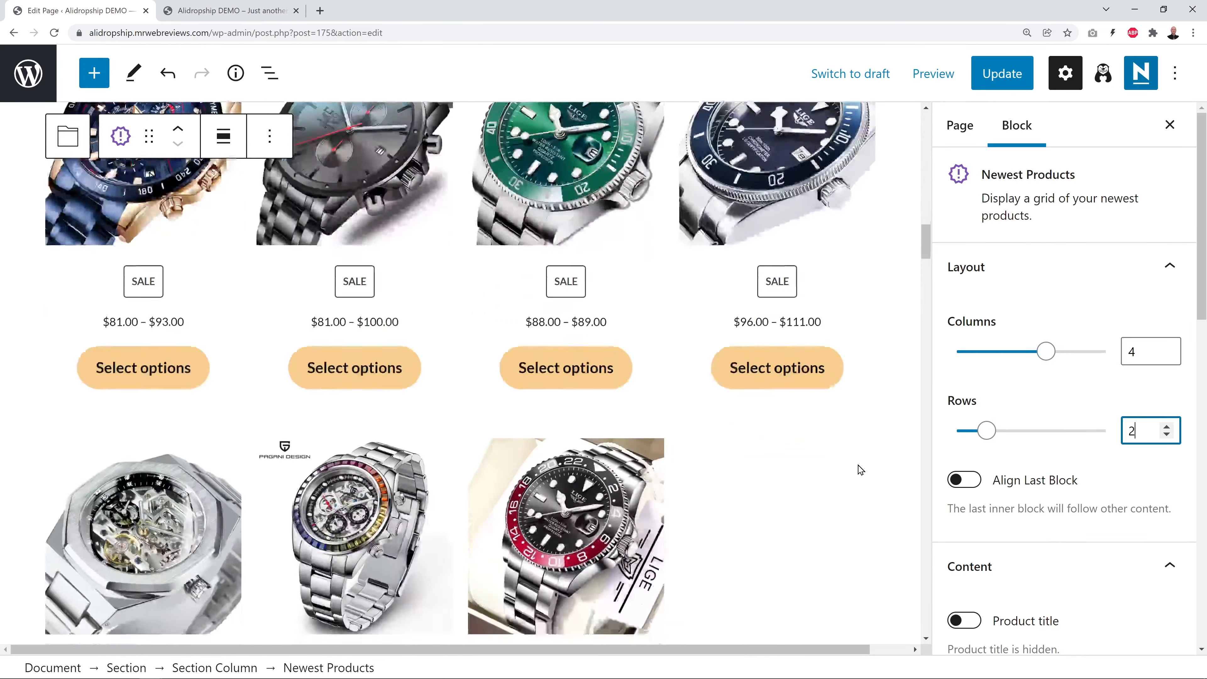
scroll(860, 469, "down", 10)
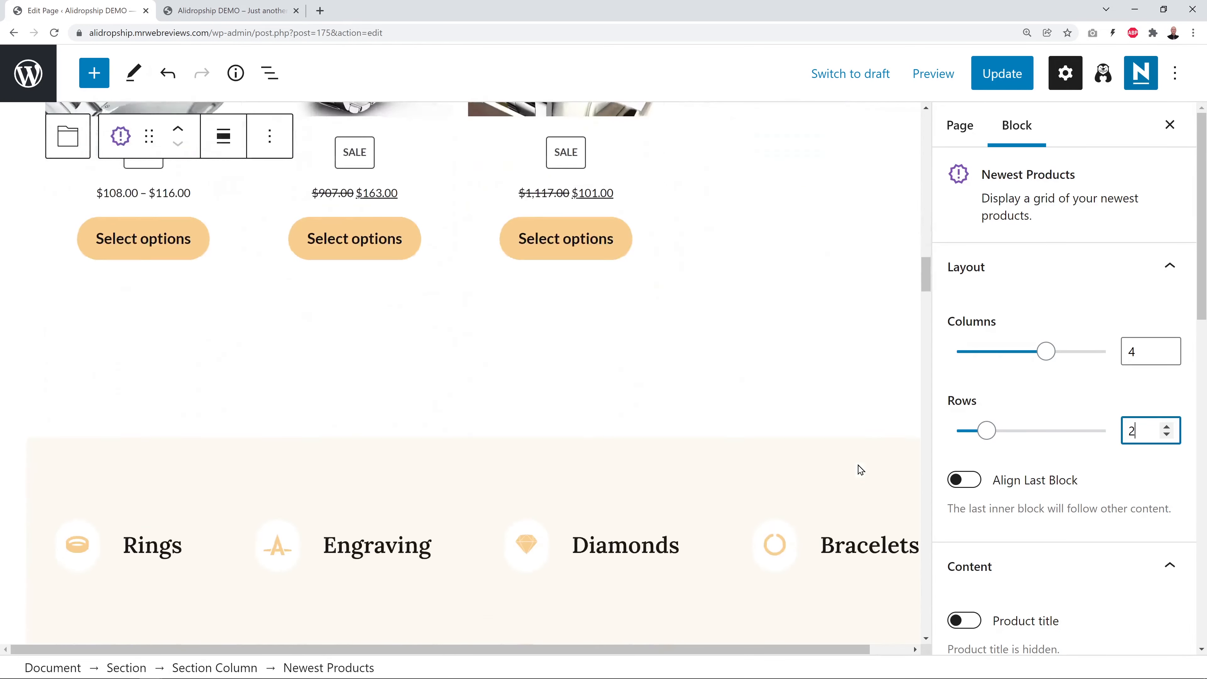
scroll(860, 470, "down", 2)
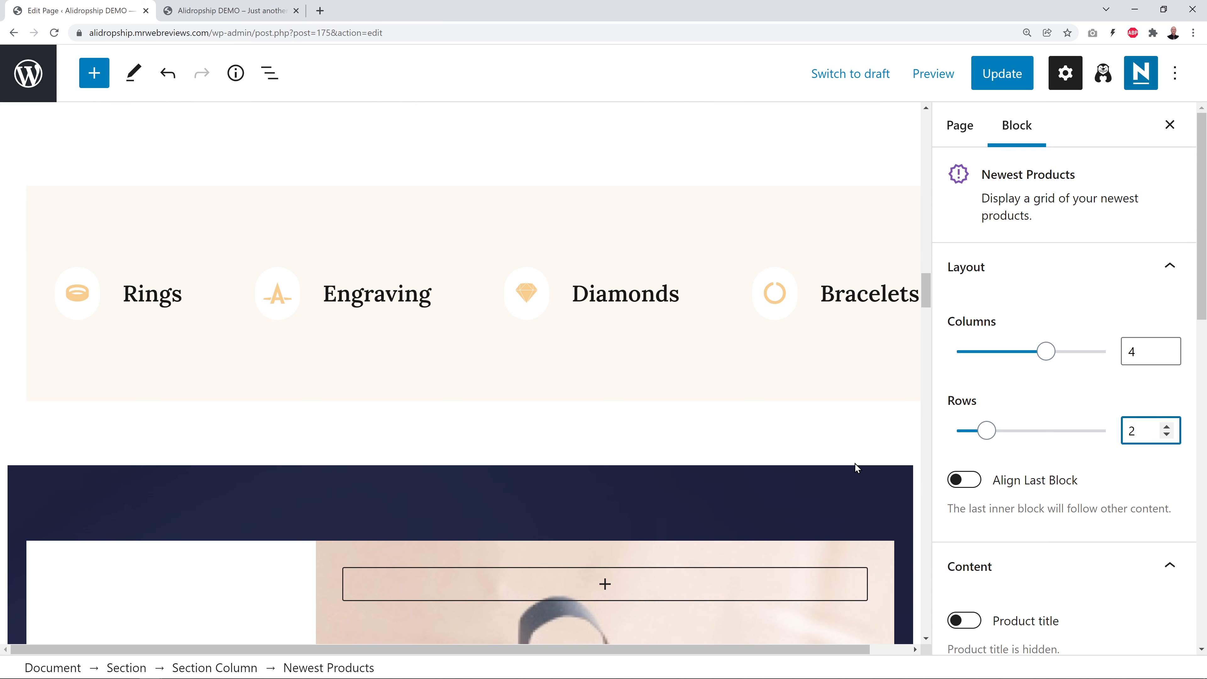
left_click(257, 215)
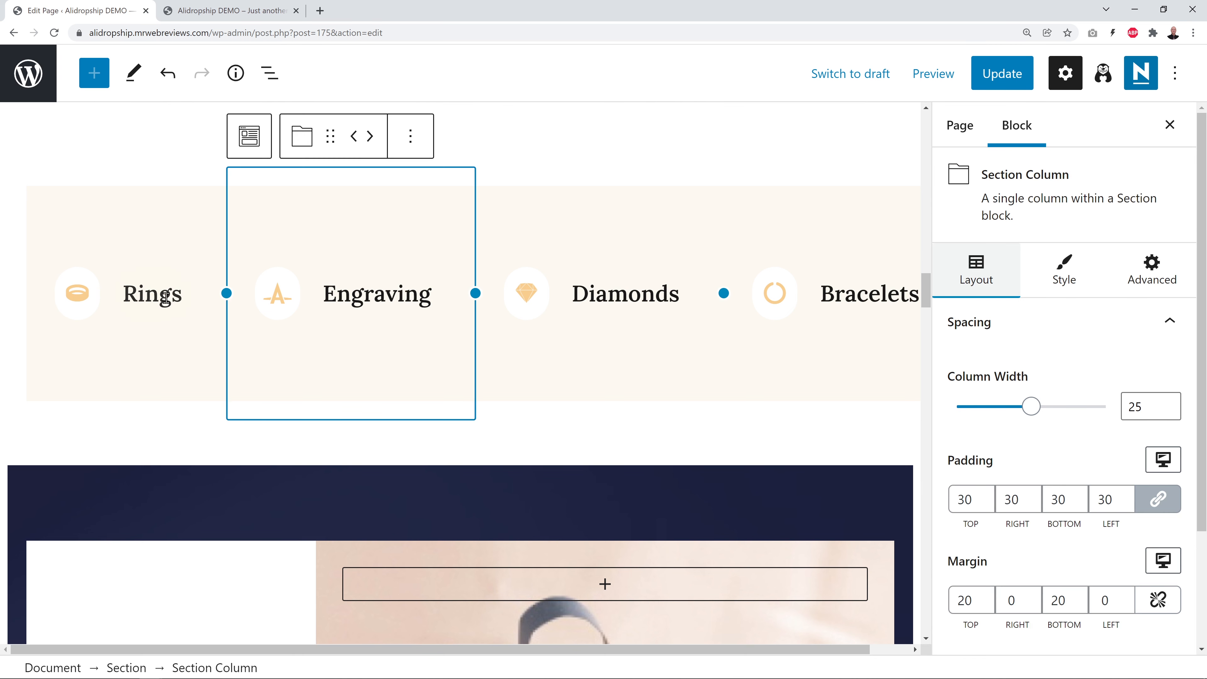
left_click(414, 298)
left_click_drag(326, 296, 433, 294)
left_click(271, 307)
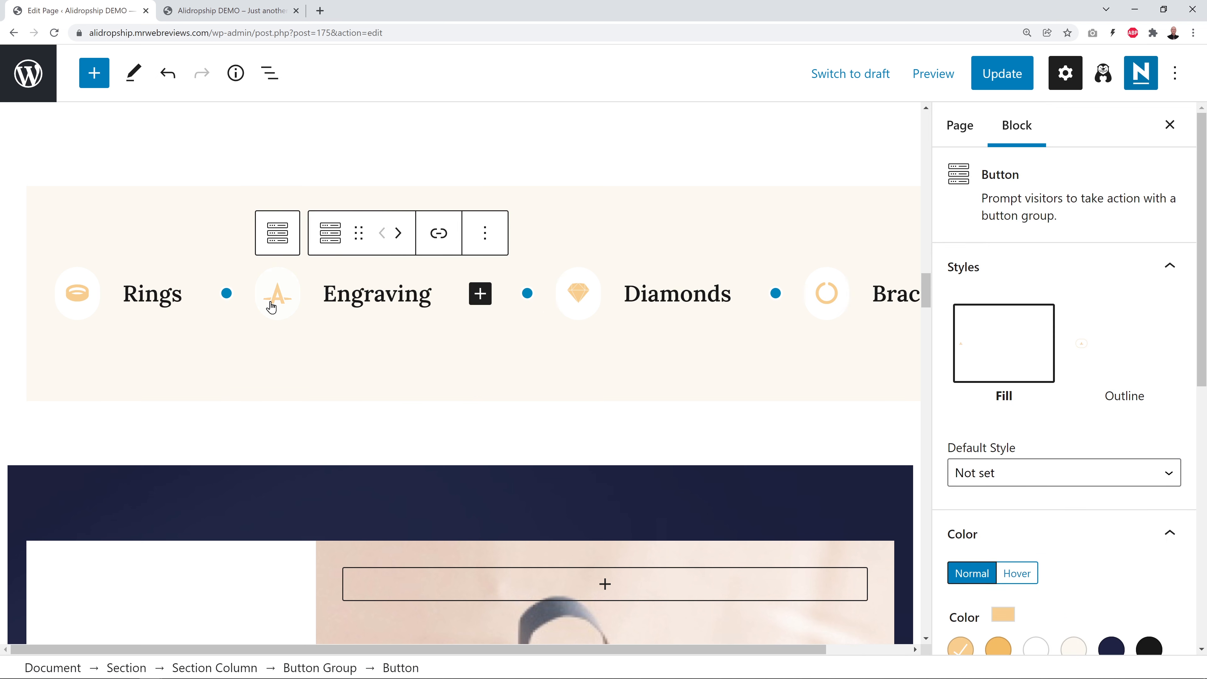
left_click(485, 235)
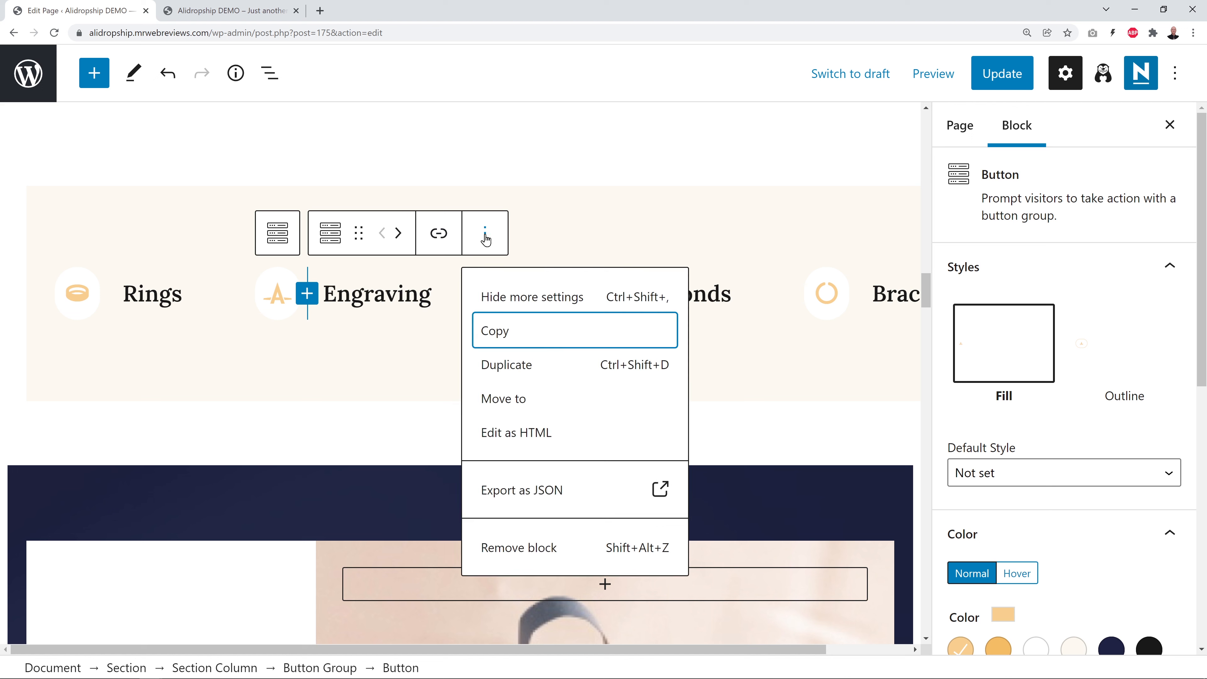
left_click(488, 236)
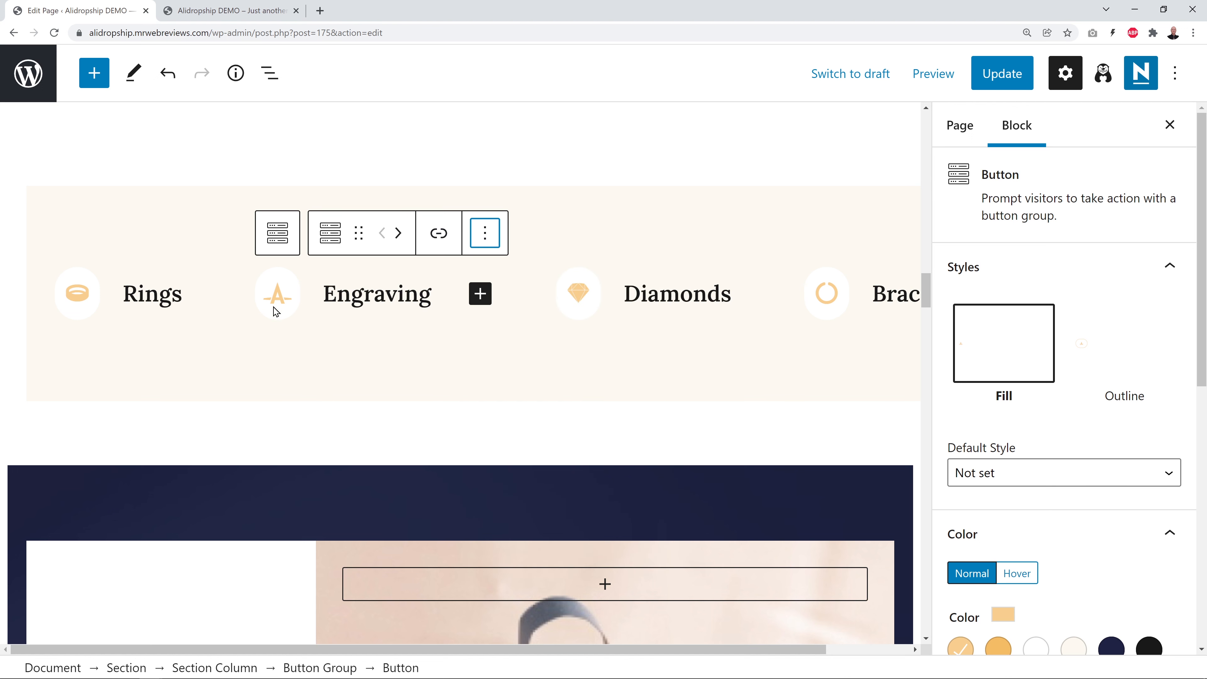
left_click(375, 319)
scroll(821, 438, "down", 5)
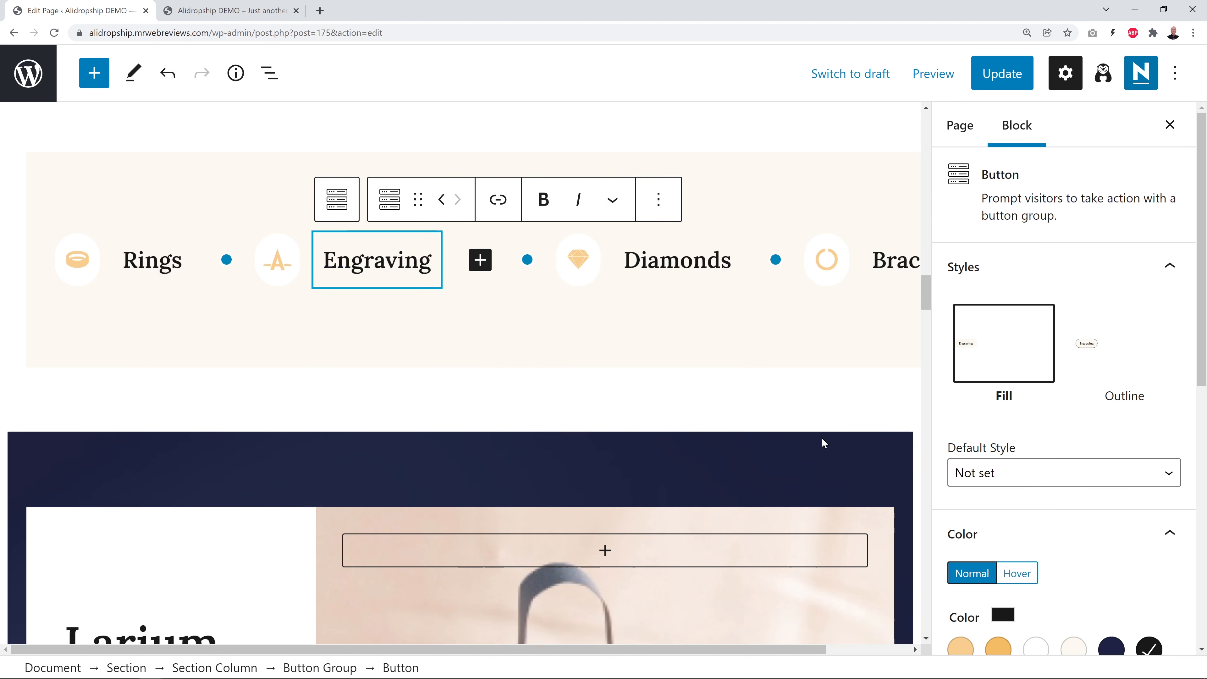
scroll(841, 443, "down", 2)
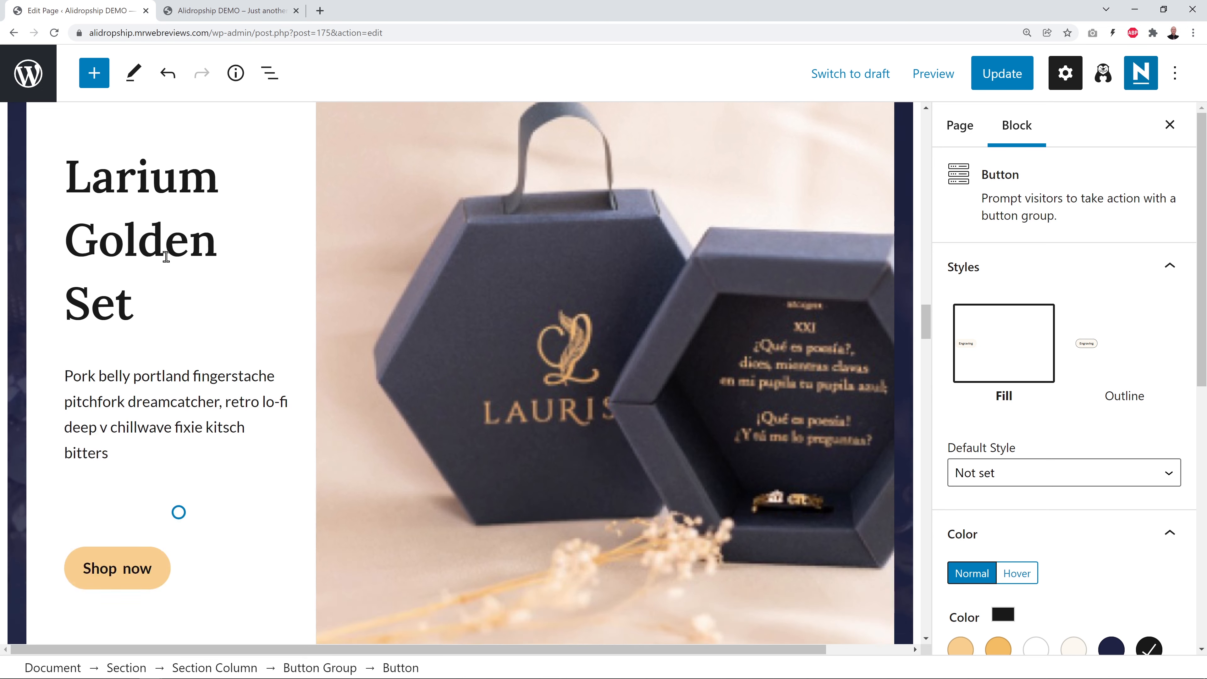
Replace the Larium Golden Set column's jewellery box background with an uploaded photo of a suited man wearing a watch
left_click(902, 235)
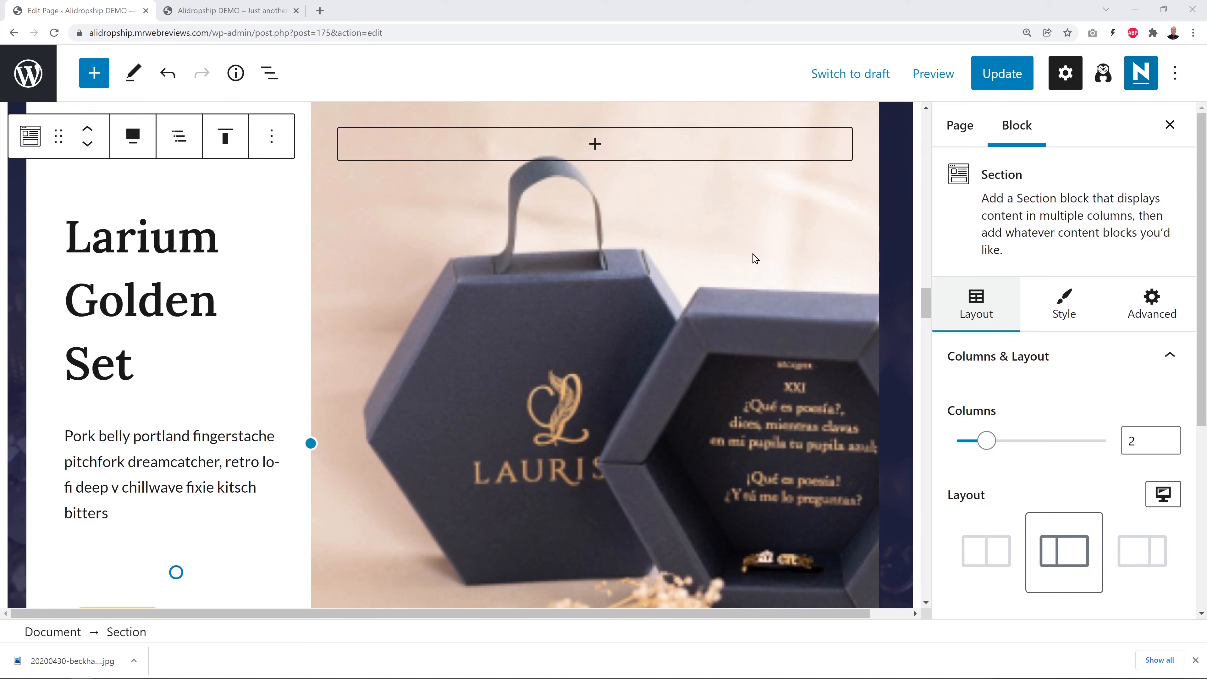
left_click(748, 262)
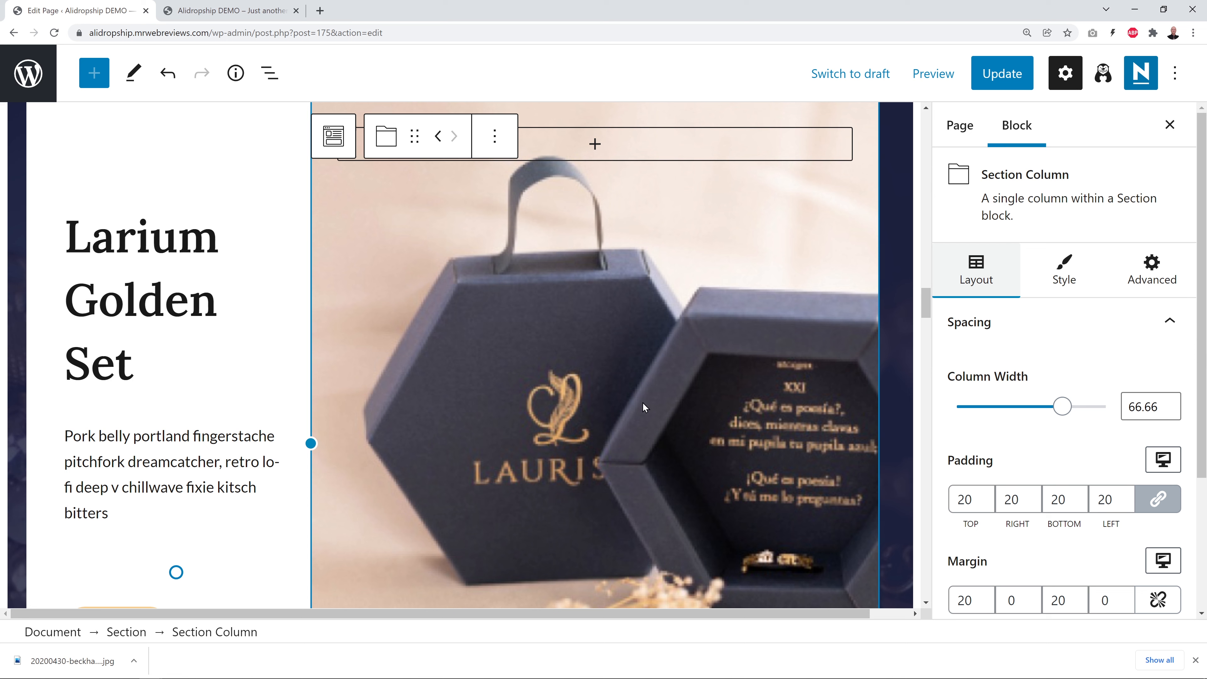
left_click(1064, 270)
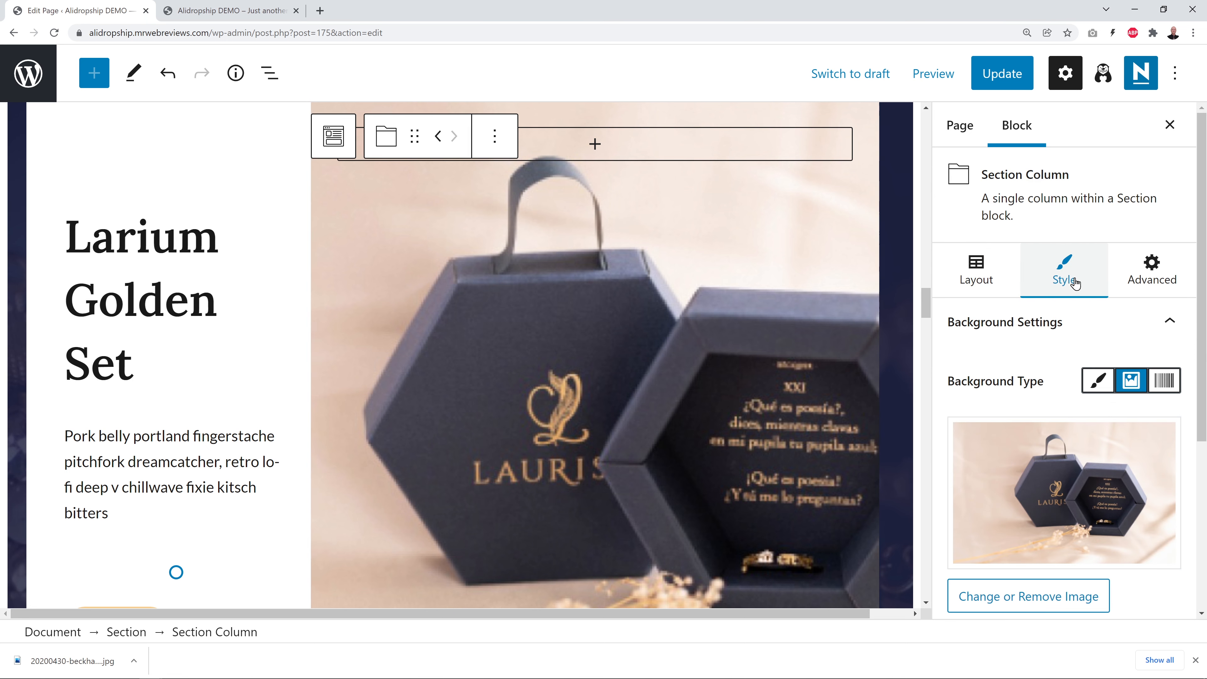
left_click(1079, 499)
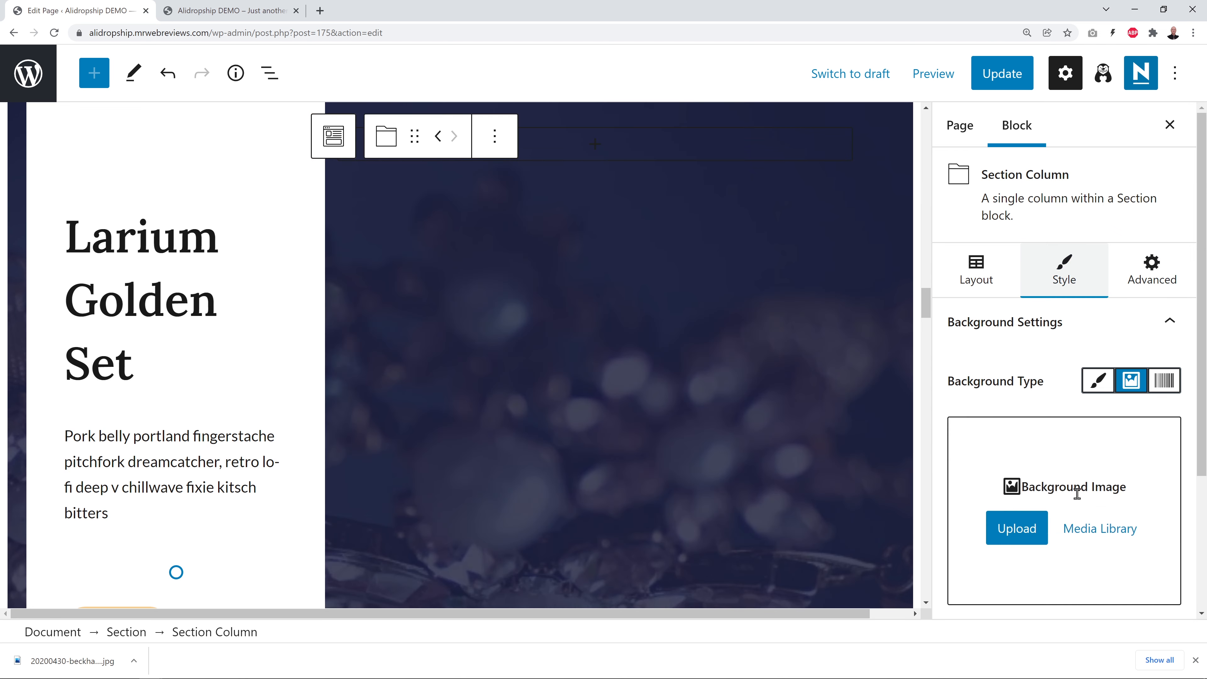
left_click(1016, 534)
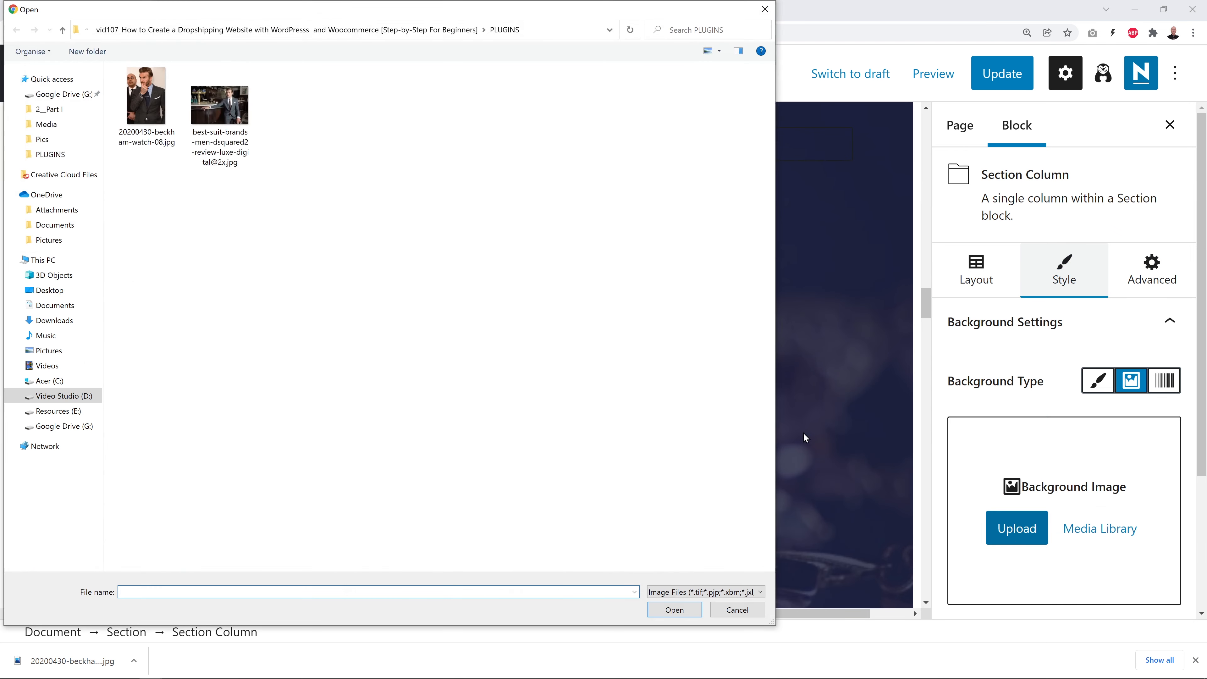
left_click(145, 113)
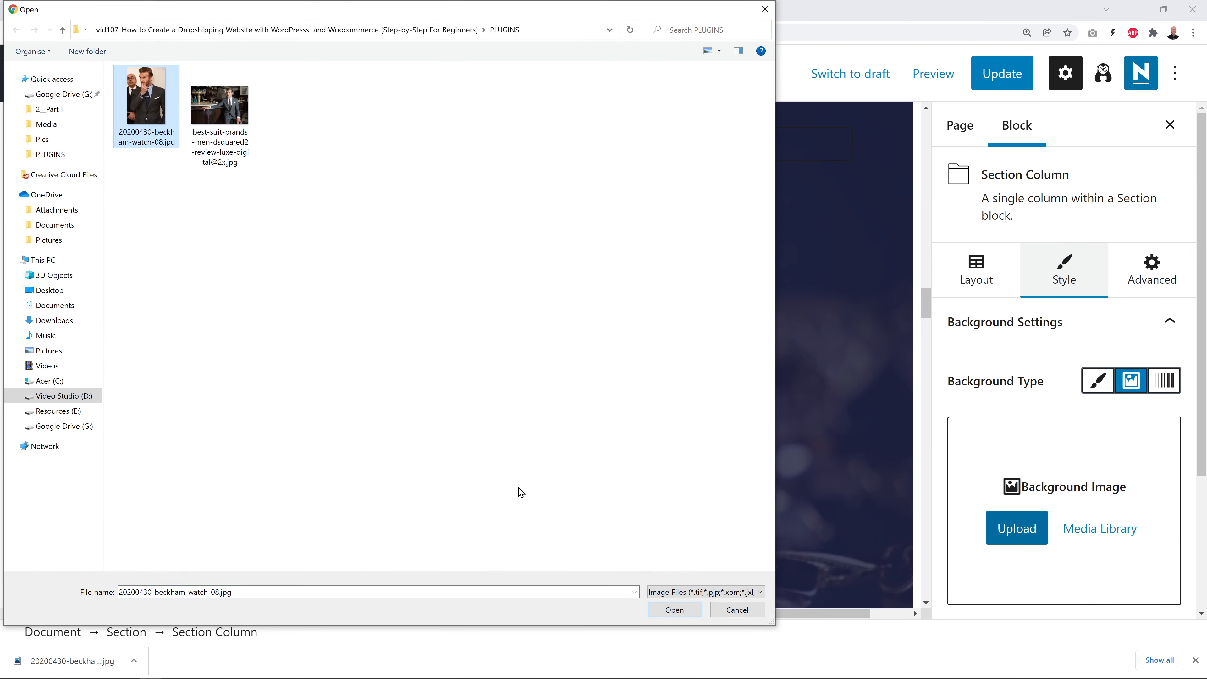
left_click(675, 609)
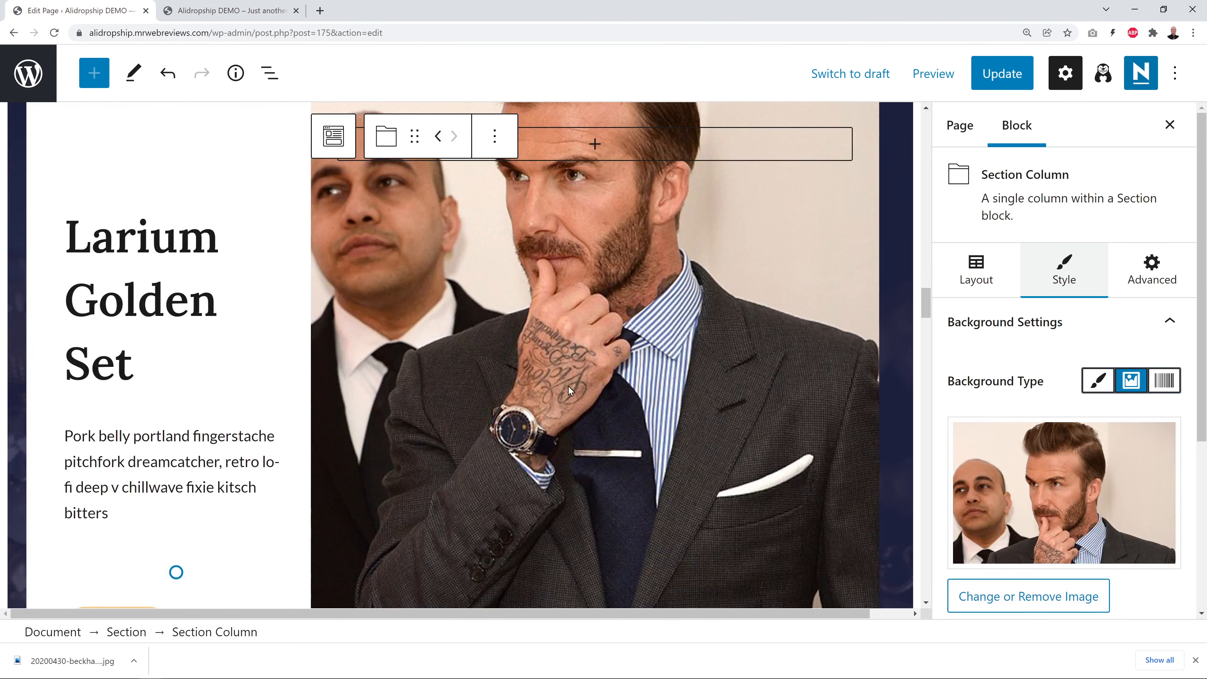
scroll(454, 416, "down", 3)
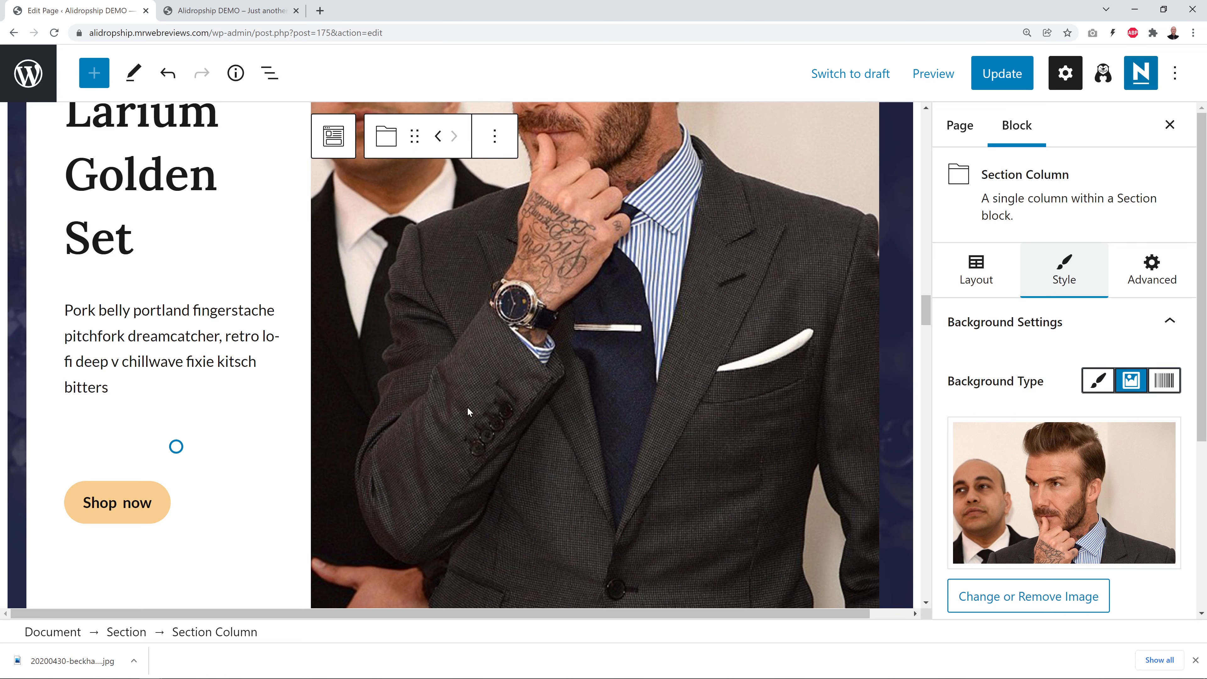
scroll(483, 425, "up", 1)
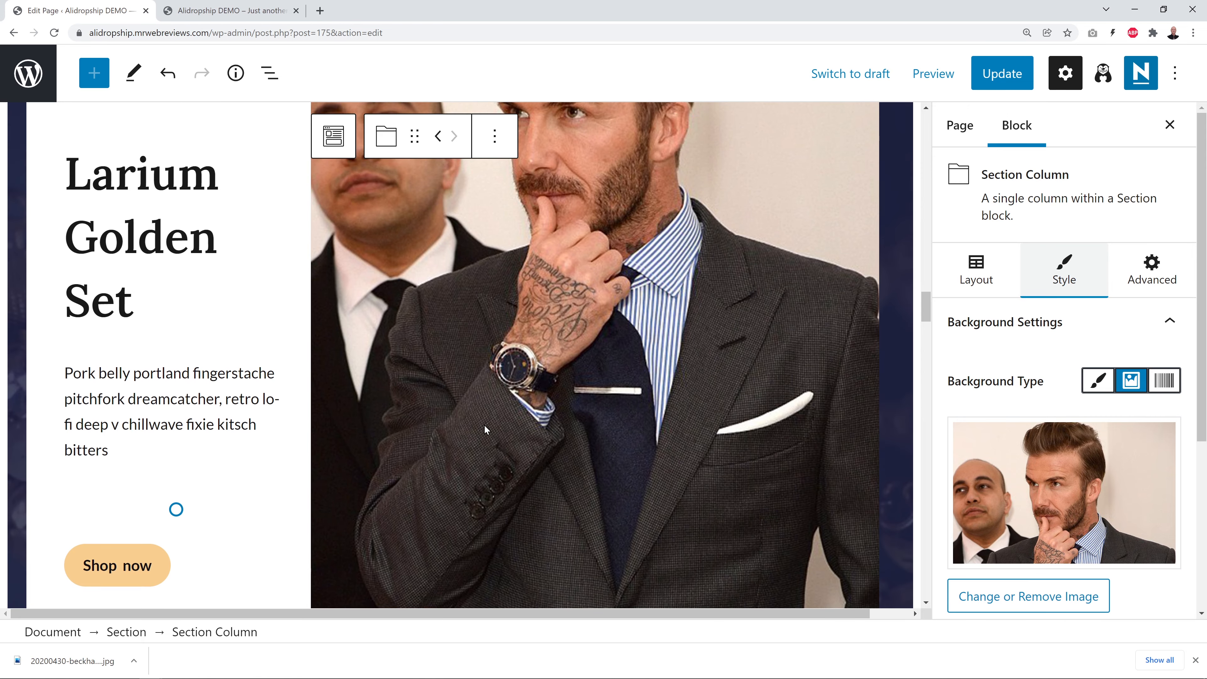
scroll(484, 424, "up", 1)
Retitle the Larium Golden Set heading 'Dress like Beckham'
left_click(99, 247)
left_click_drag(72, 240, 132, 364)
type("Dress ")
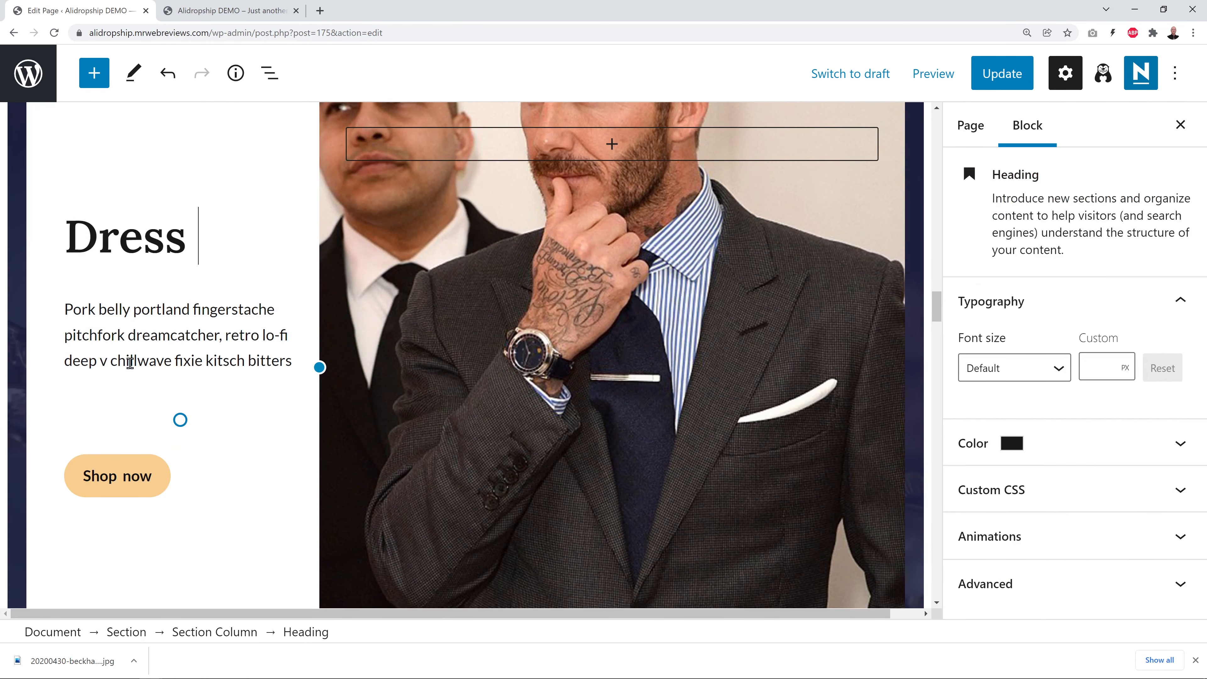
type("like Beckham")
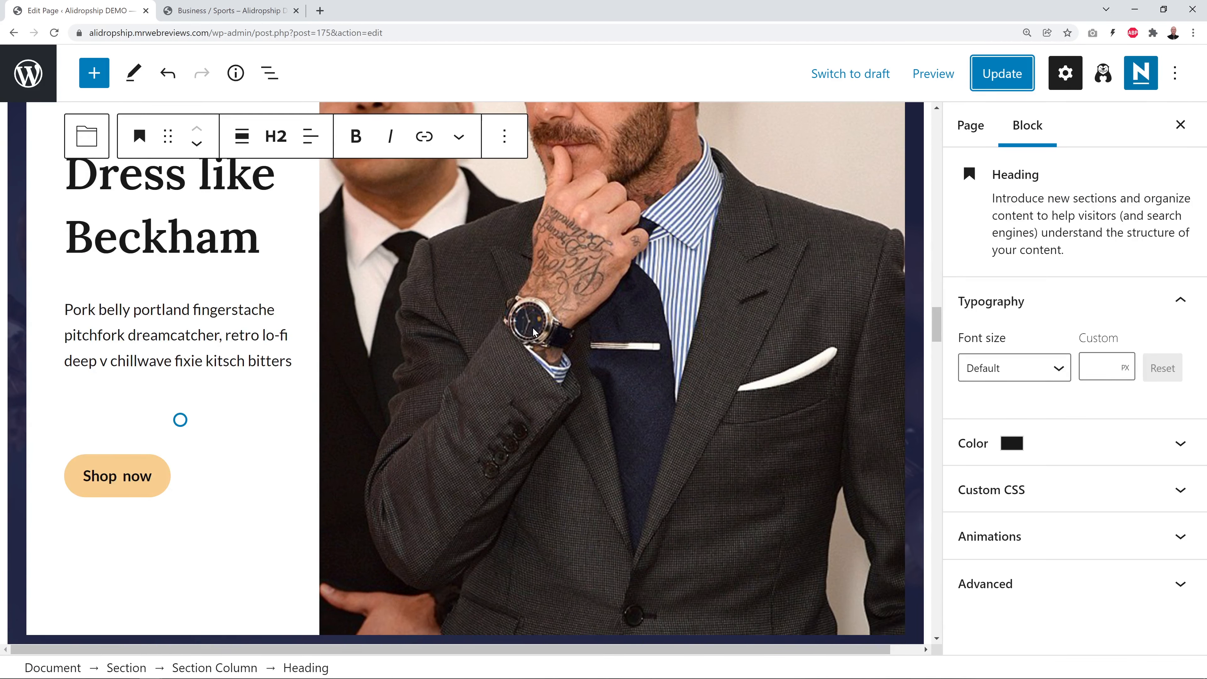
Find the Men's Classic Quartz Waterproof Watches product in the Business / Sports category and copy its URL
left_click(228, 10)
scroll(769, 441, "down", 8)
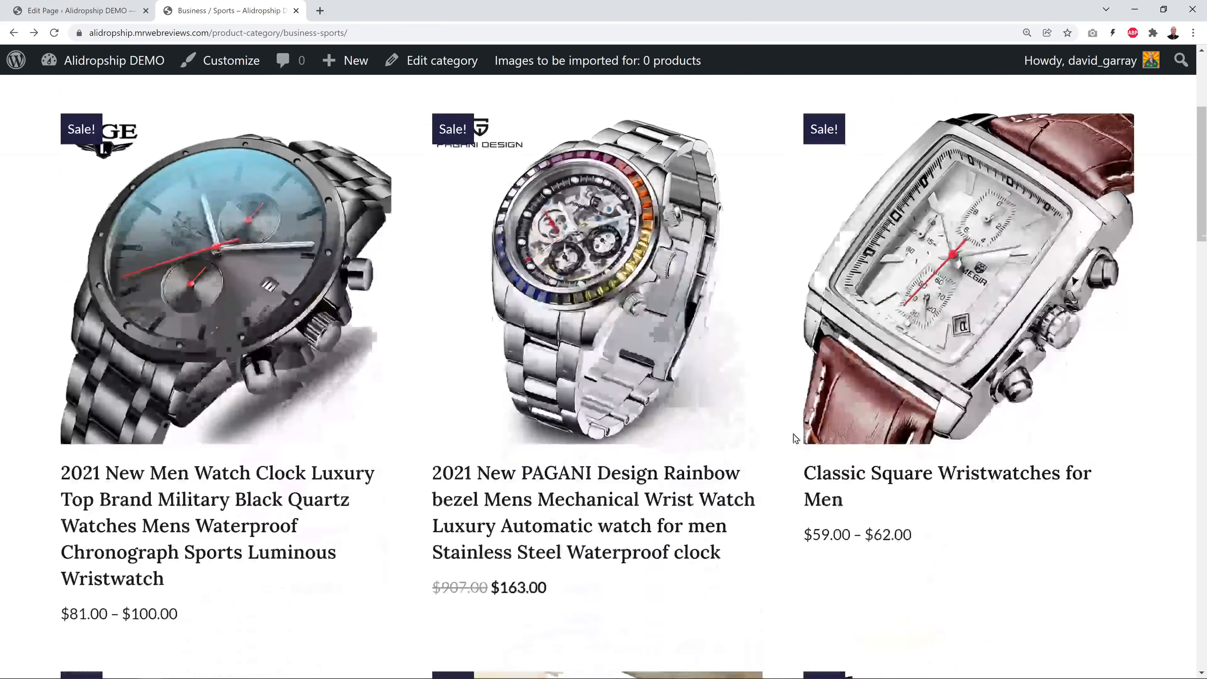
scroll(769, 441, "down", 10)
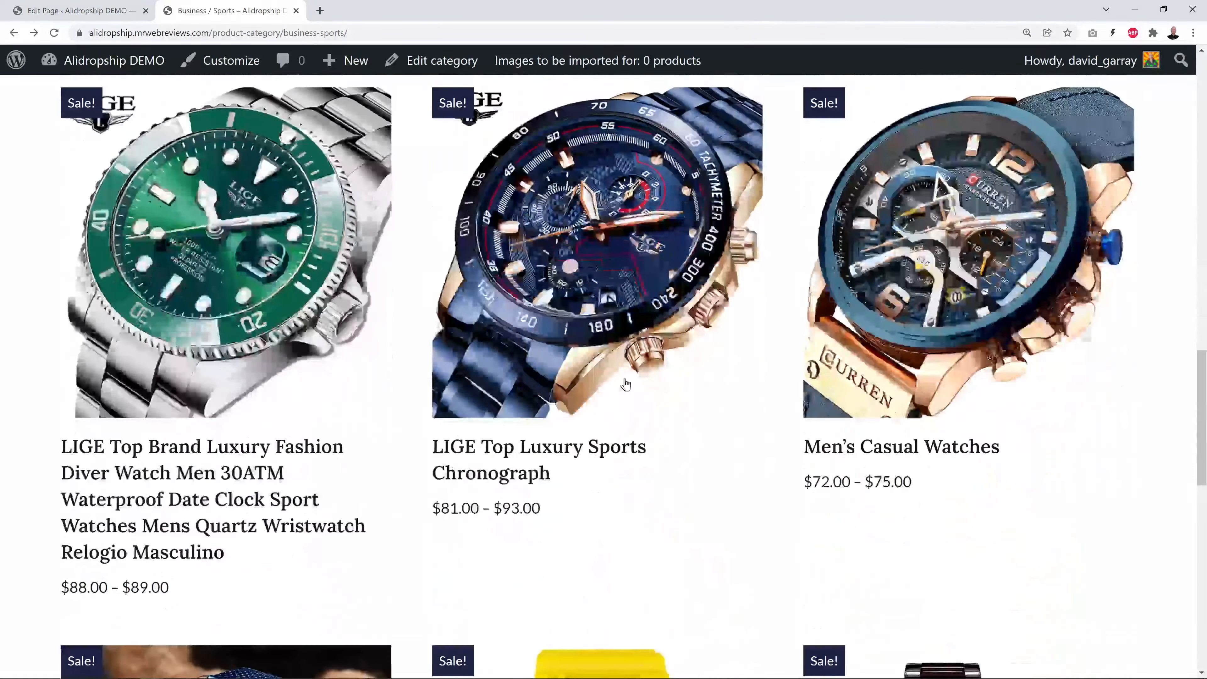
scroll(645, 324, "down", 10)
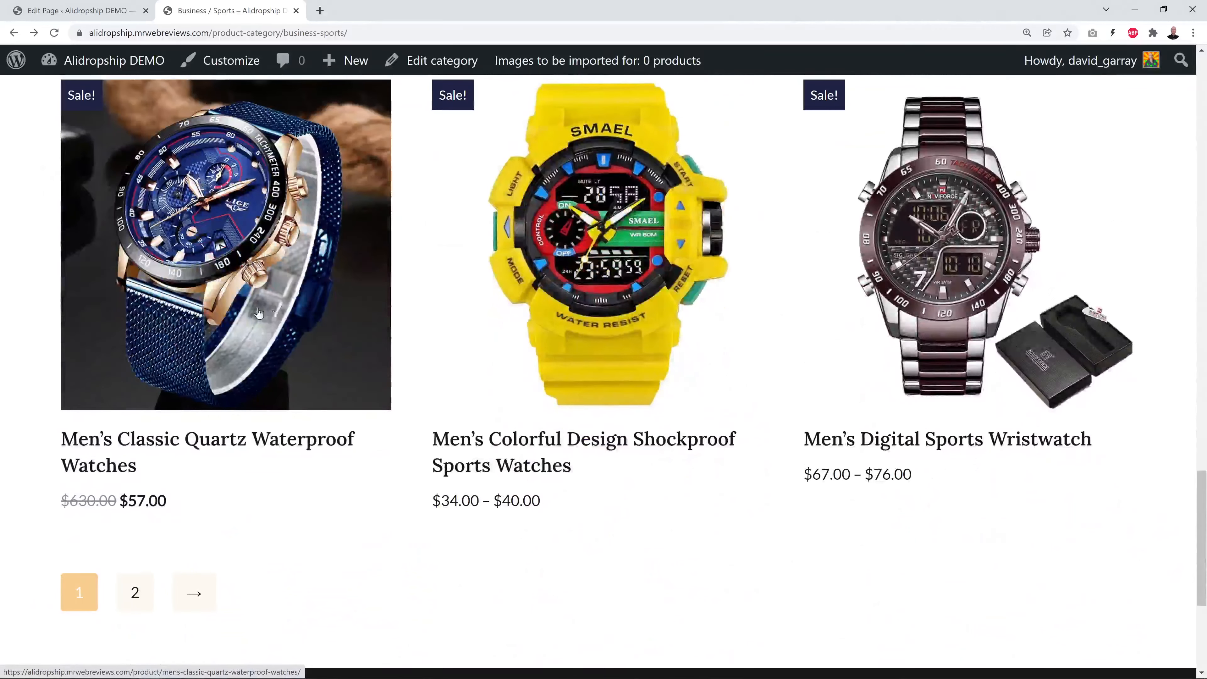
scroll(366, 412, "up", 1)
left_click(182, 507)
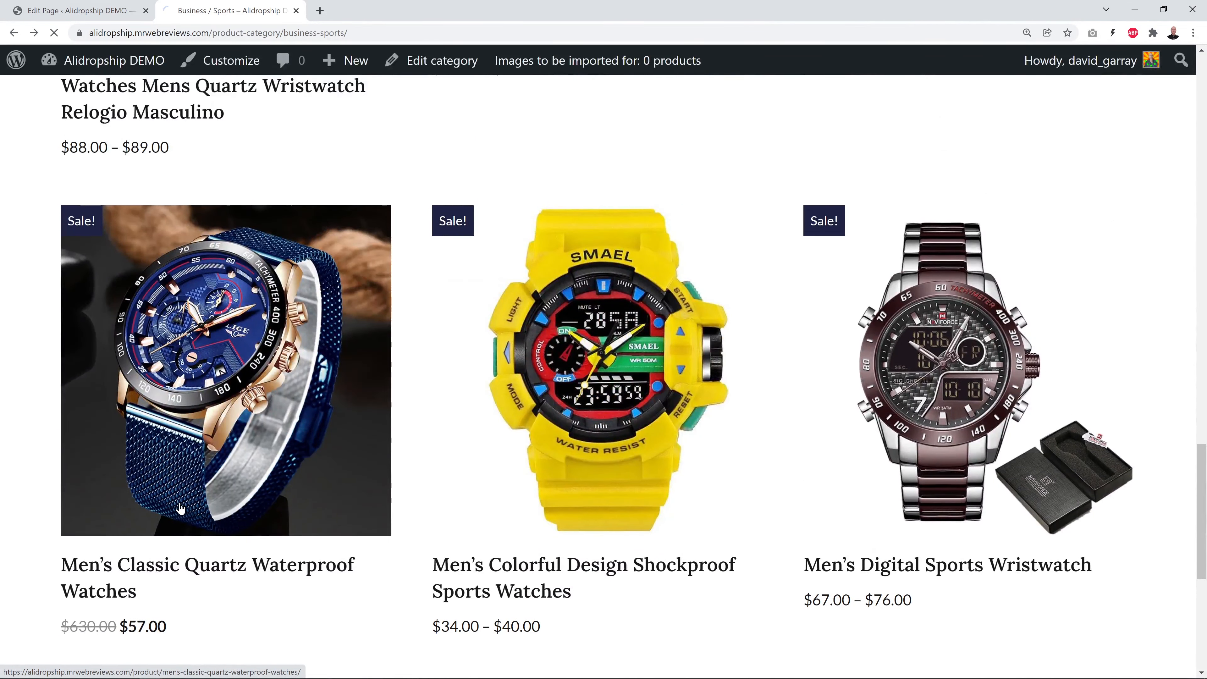
scroll(682, 415, "down", 3)
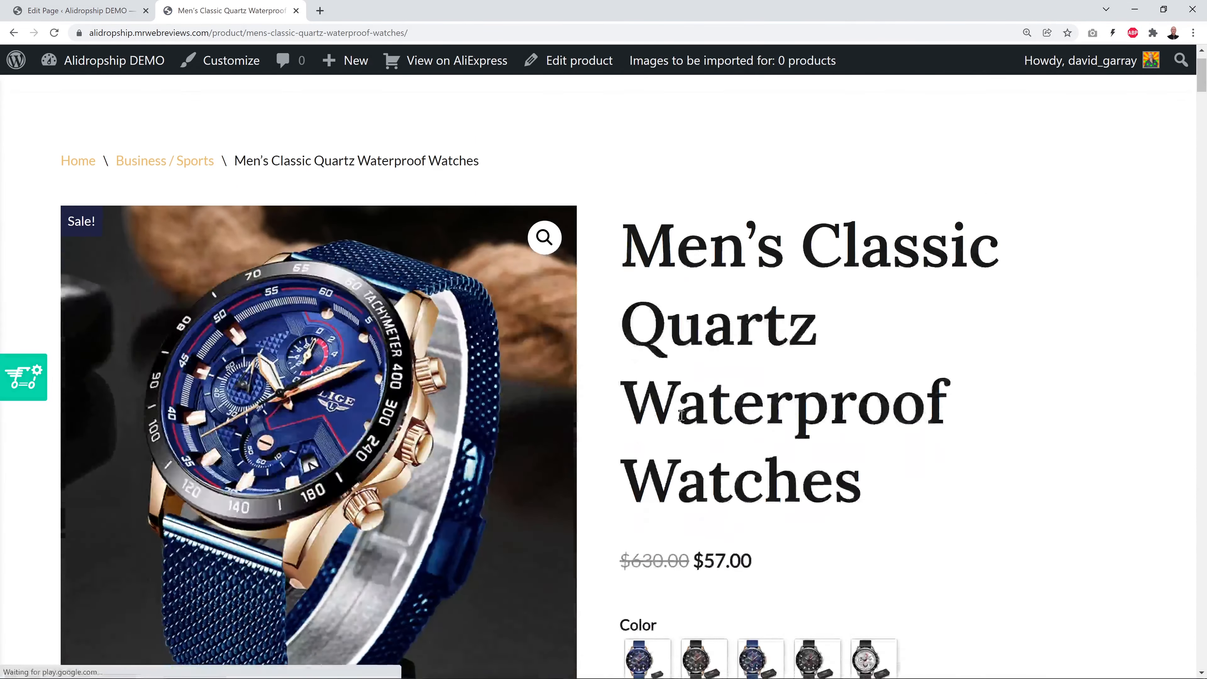
scroll(682, 415, "up", 1)
left_click(419, 32)
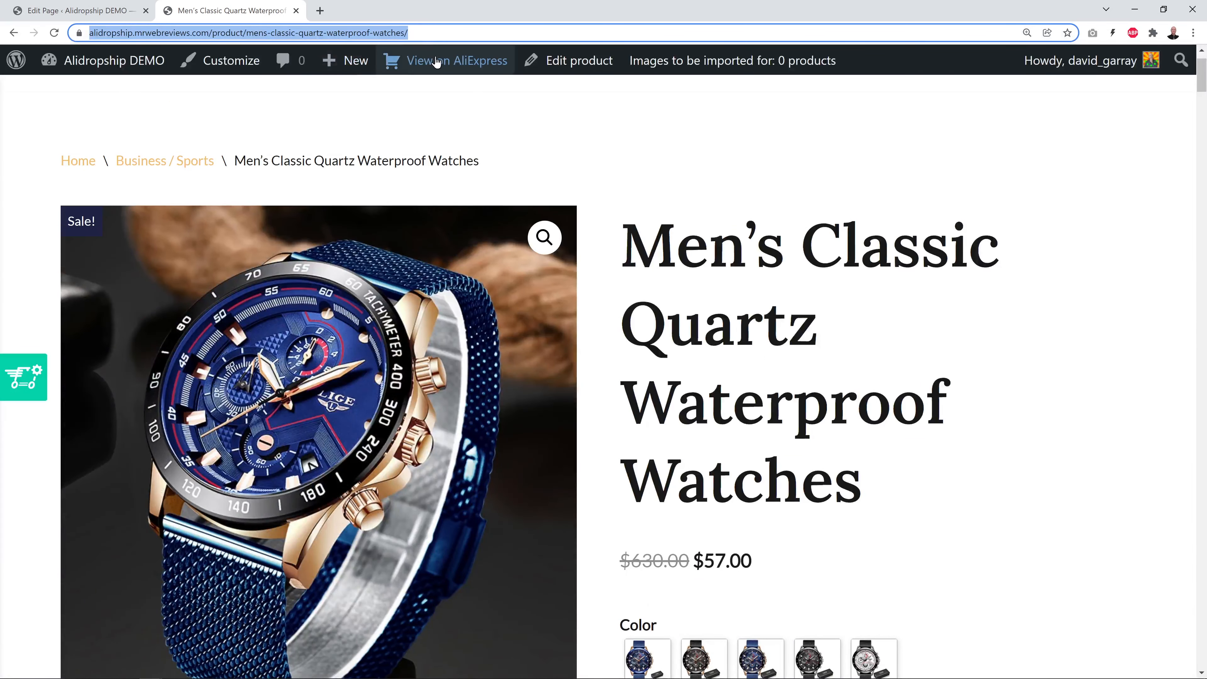
right_click(318, 37)
left_click(355, 120)
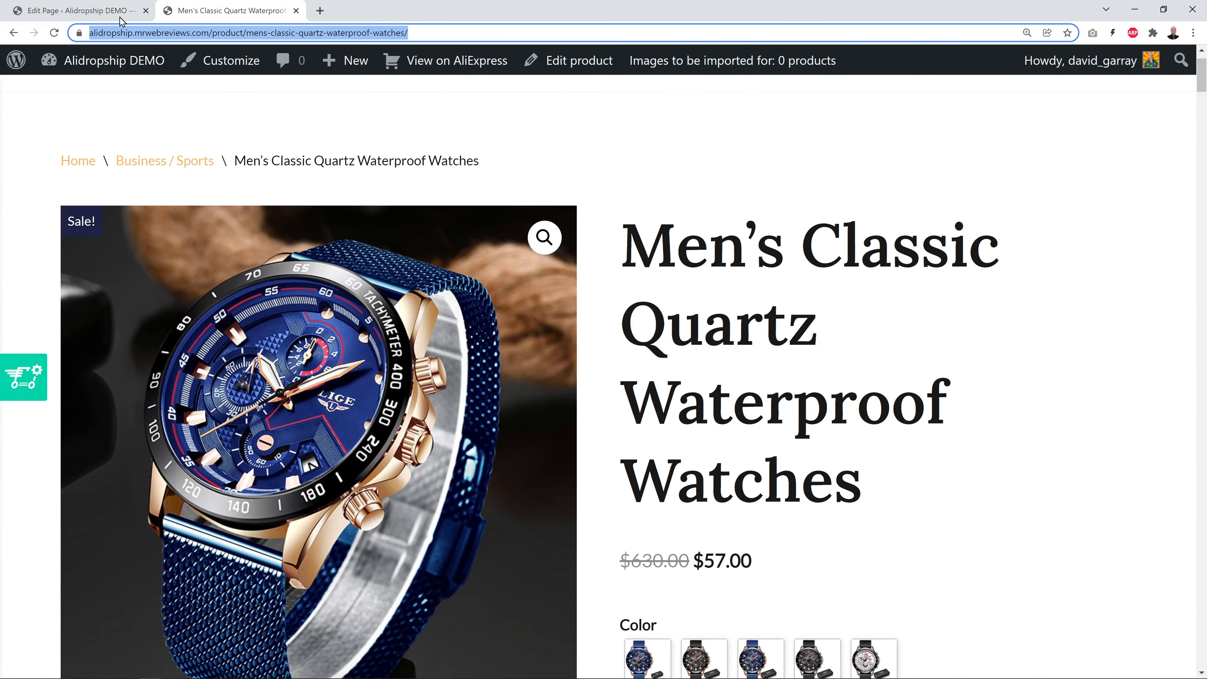
Link the Dress like Beckham Shop now button to the copied product URL and update the page
left_click(126, 13)
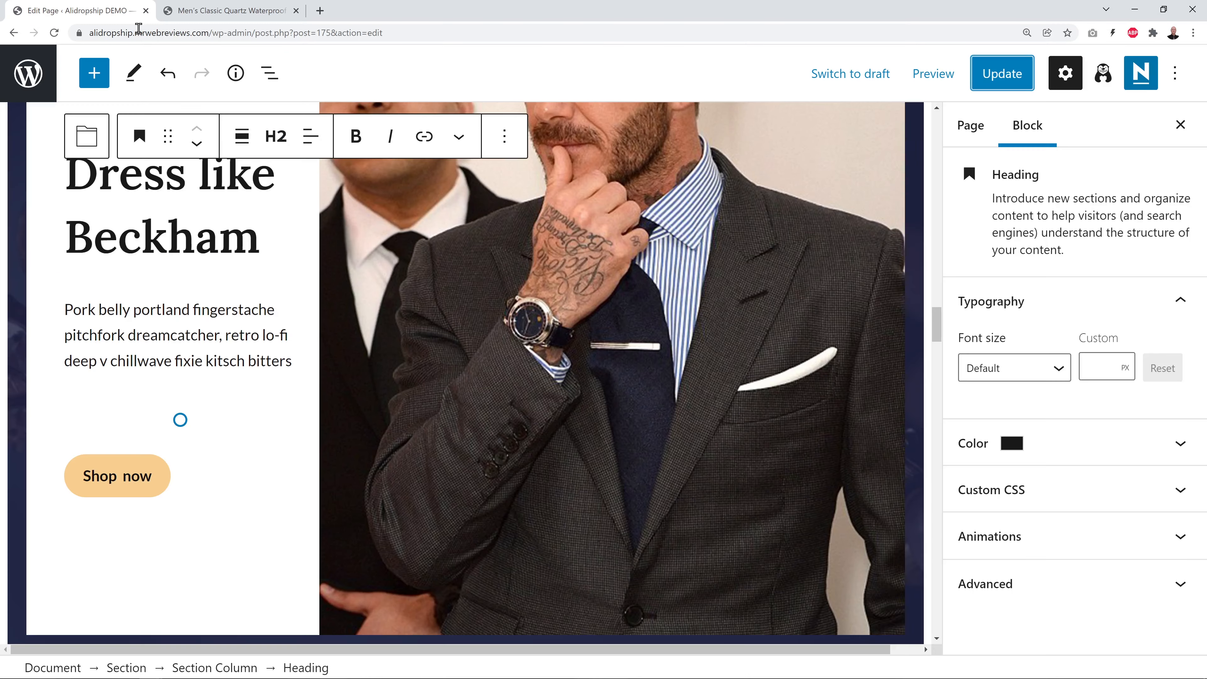
left_click(127, 480)
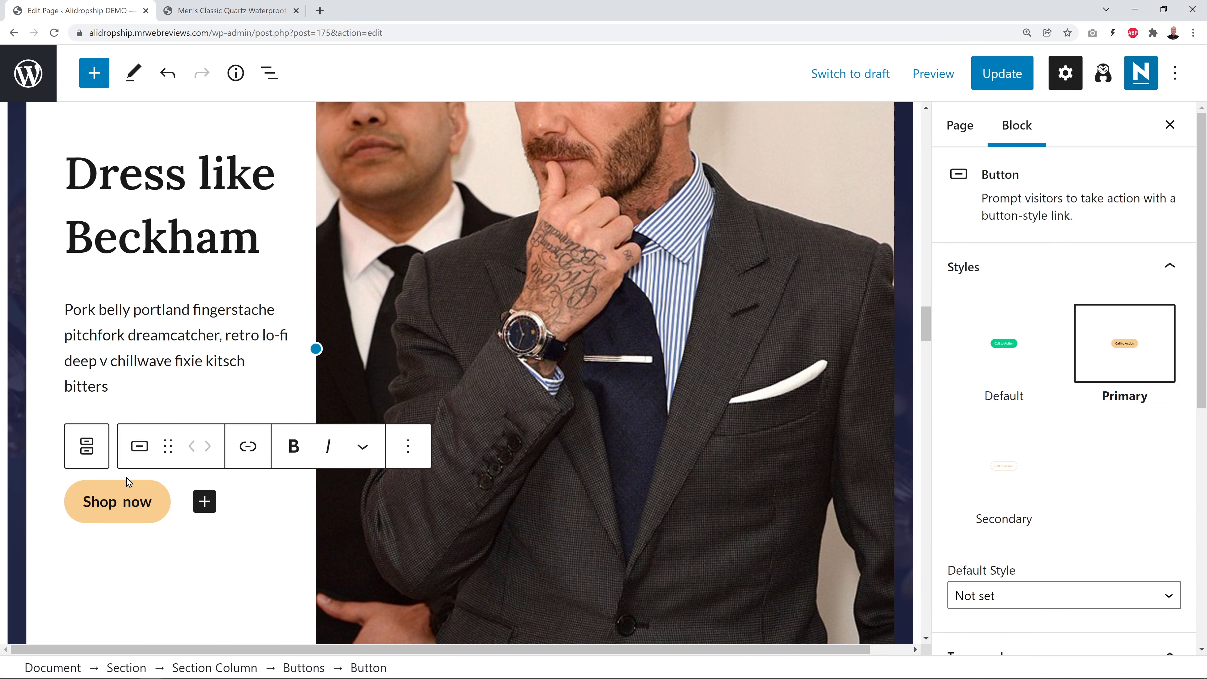
left_click(249, 449)
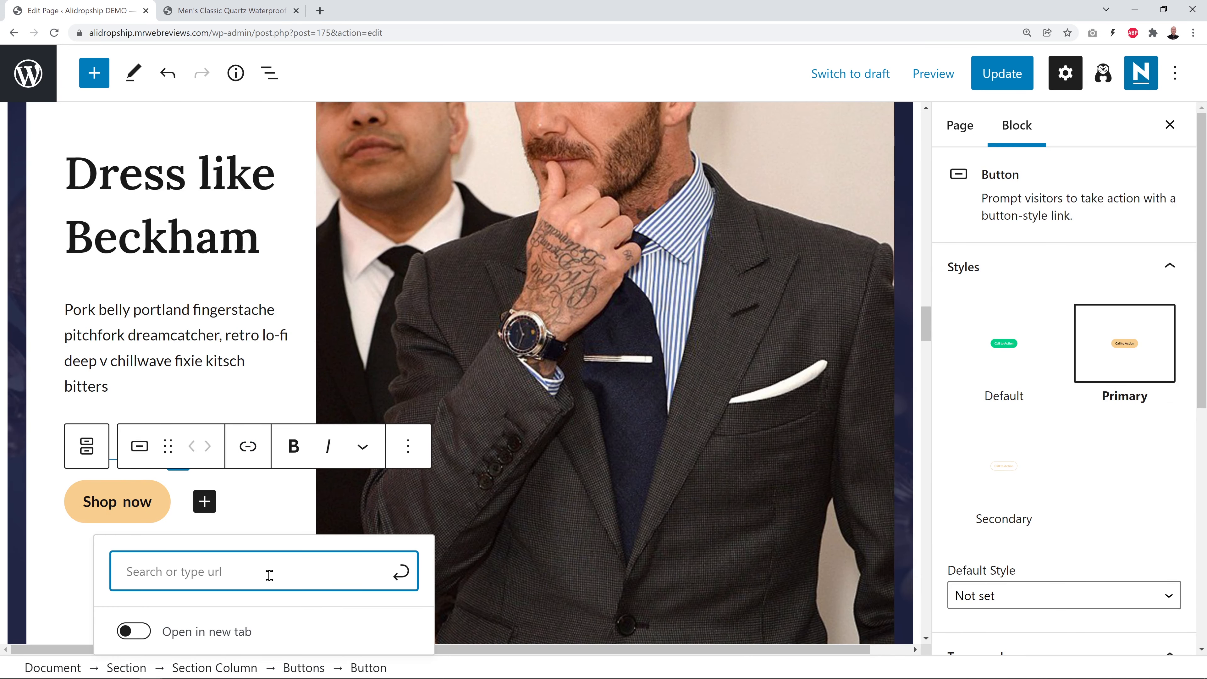
key("ctrl+v")
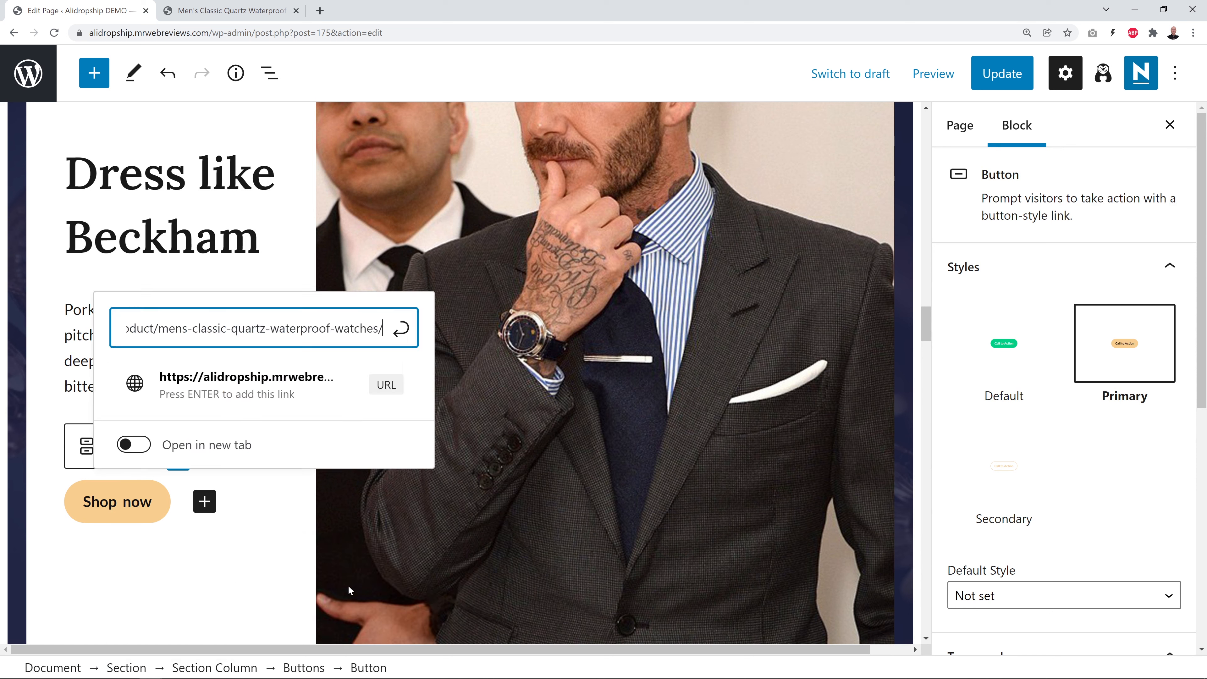
left_click(404, 334)
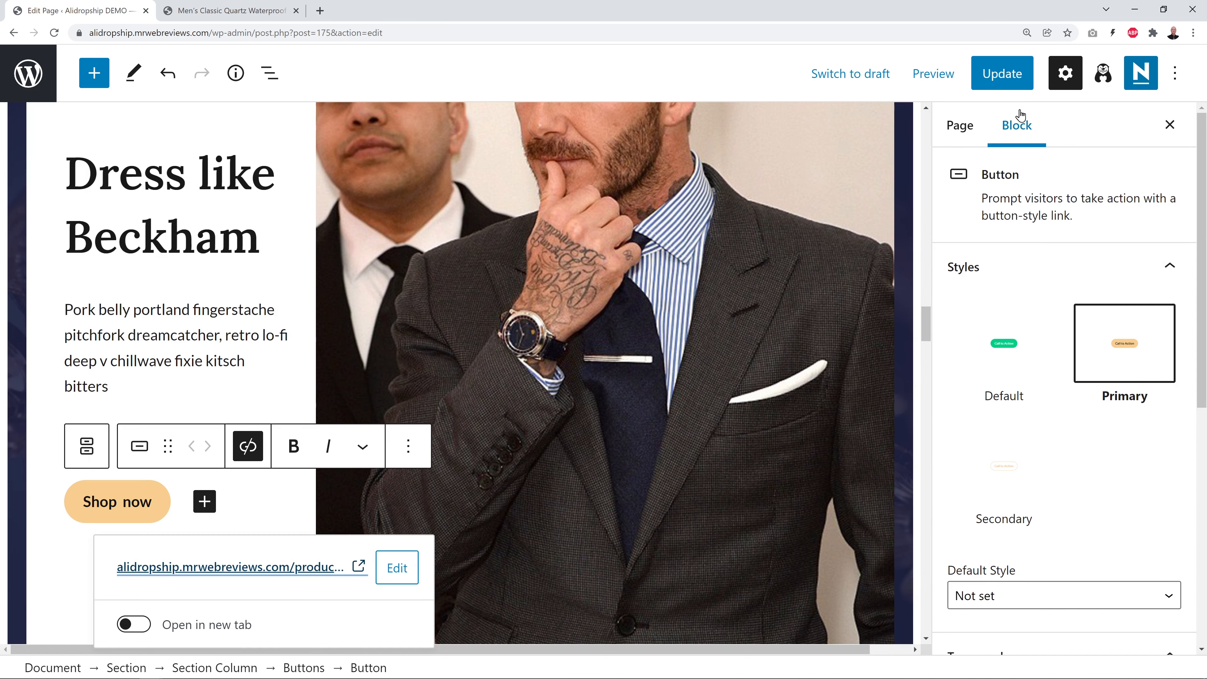
left_click(1003, 77)
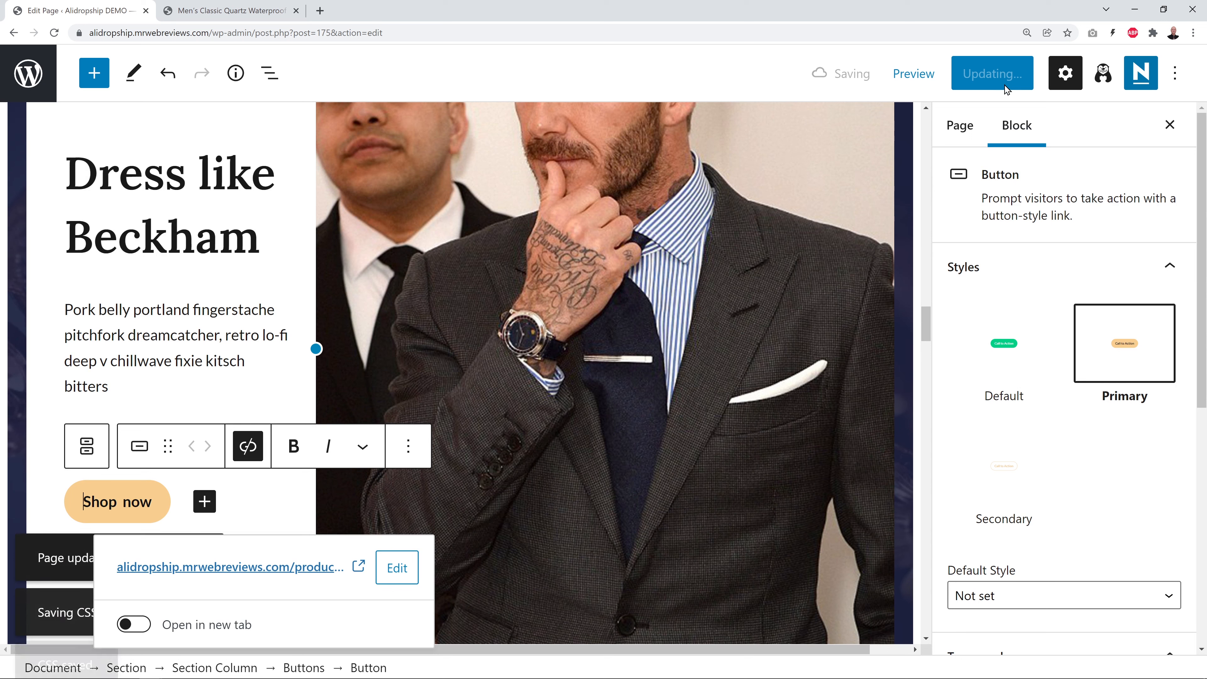
left_click(251, 15)
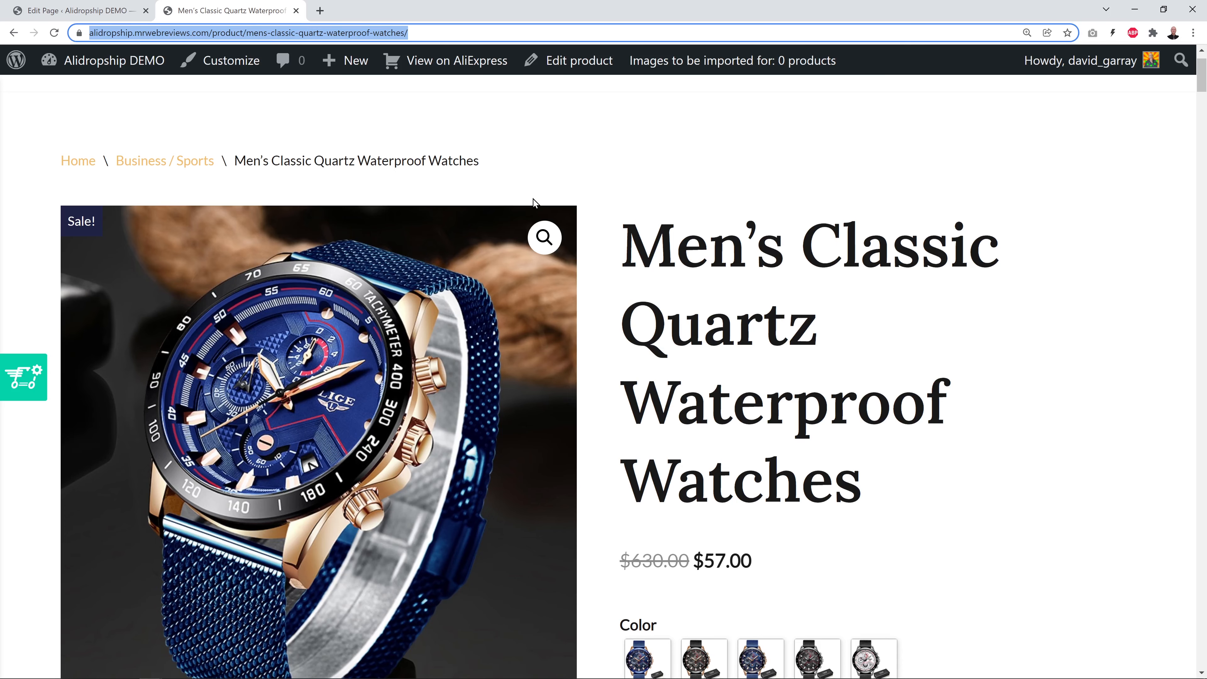
left_click(206, 132)
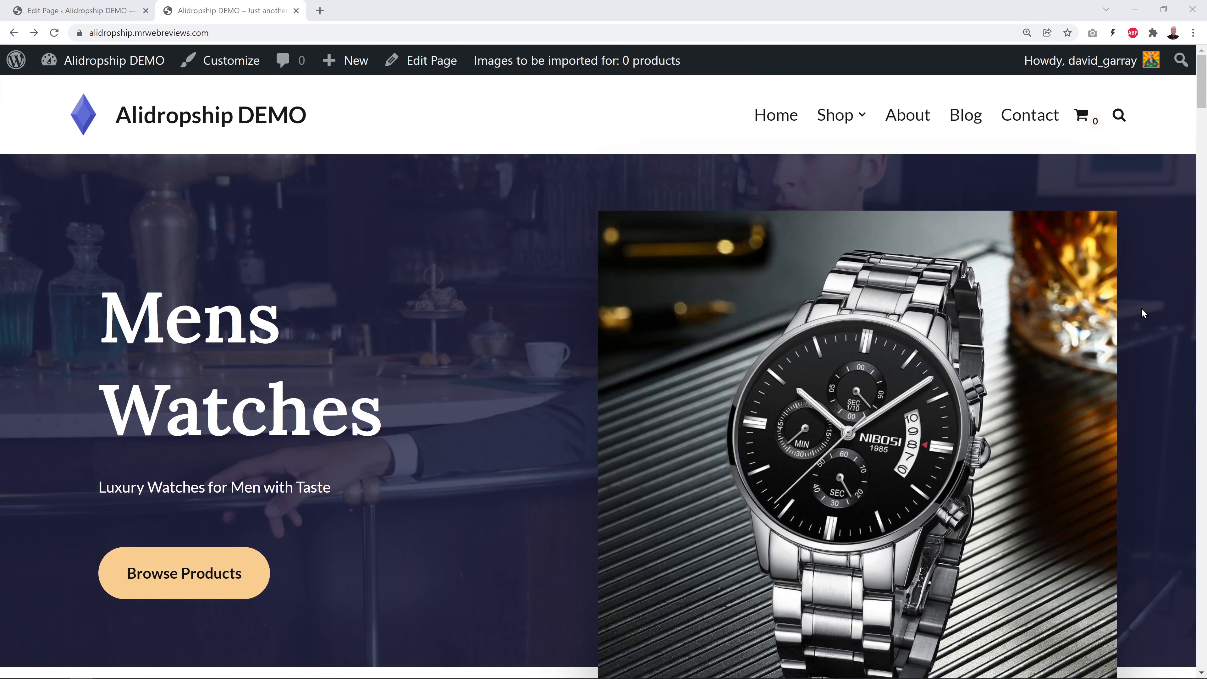
scroll(1146, 310, "down", 8)
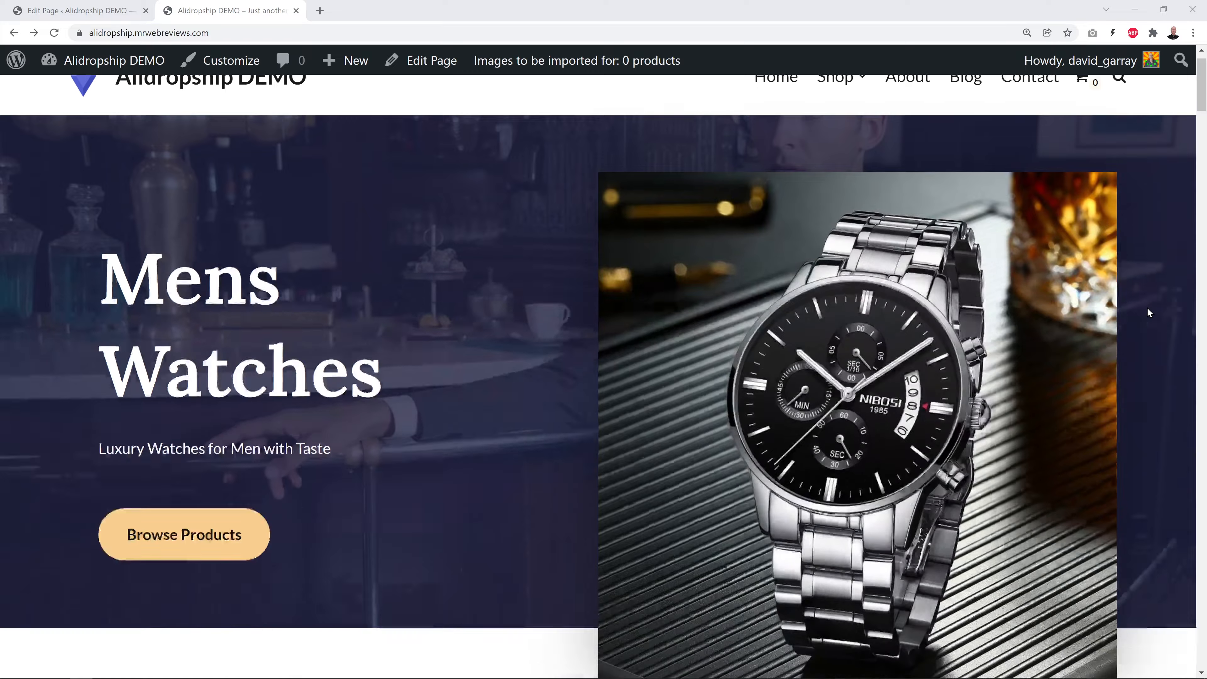
scroll(1172, 313, "down", 6)
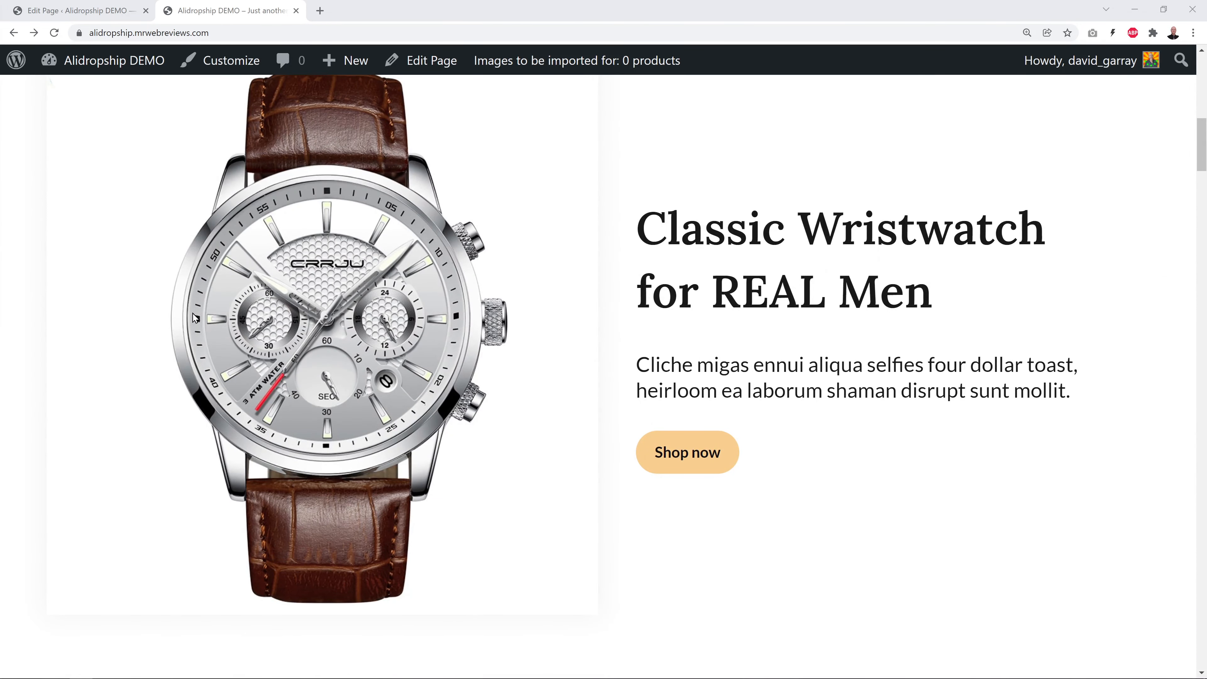
scroll(951, 452, "down", 5)
scroll(1108, 395, "down", 10)
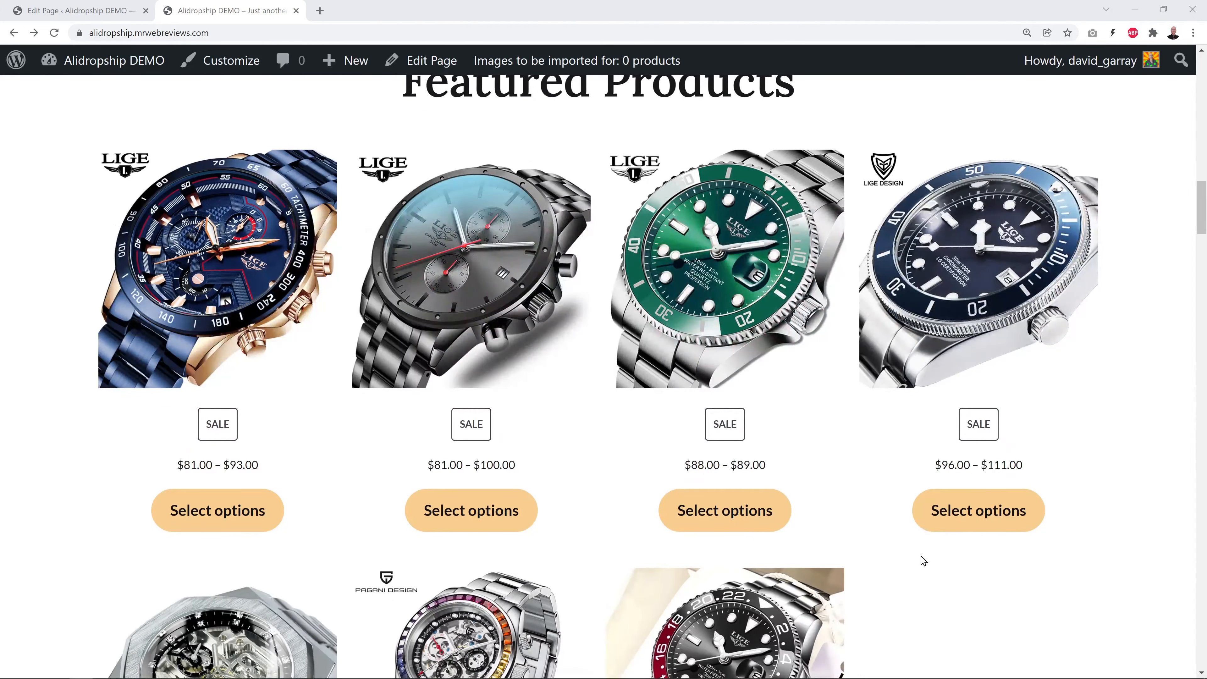
scroll(1096, 458, "down", 18)
scroll(1105, 448, "down", 8)
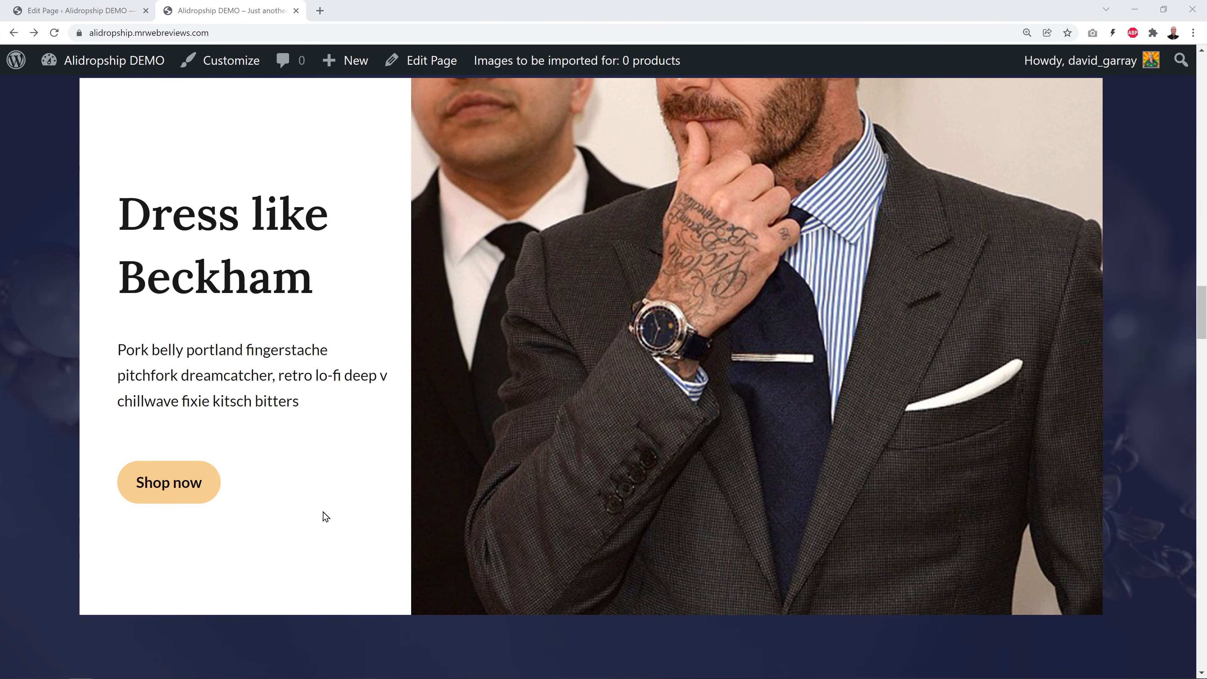
left_click(167, 491)
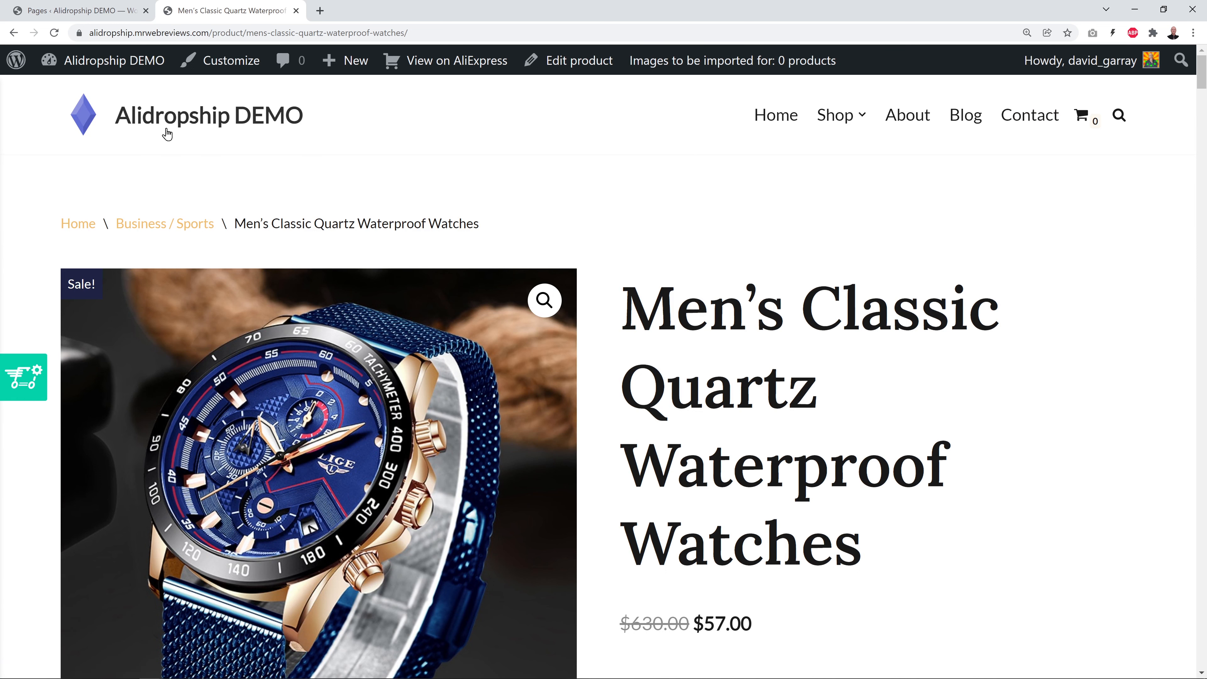
Open the Contact page from the All Pages list in the block editor
left_click(48, 10)
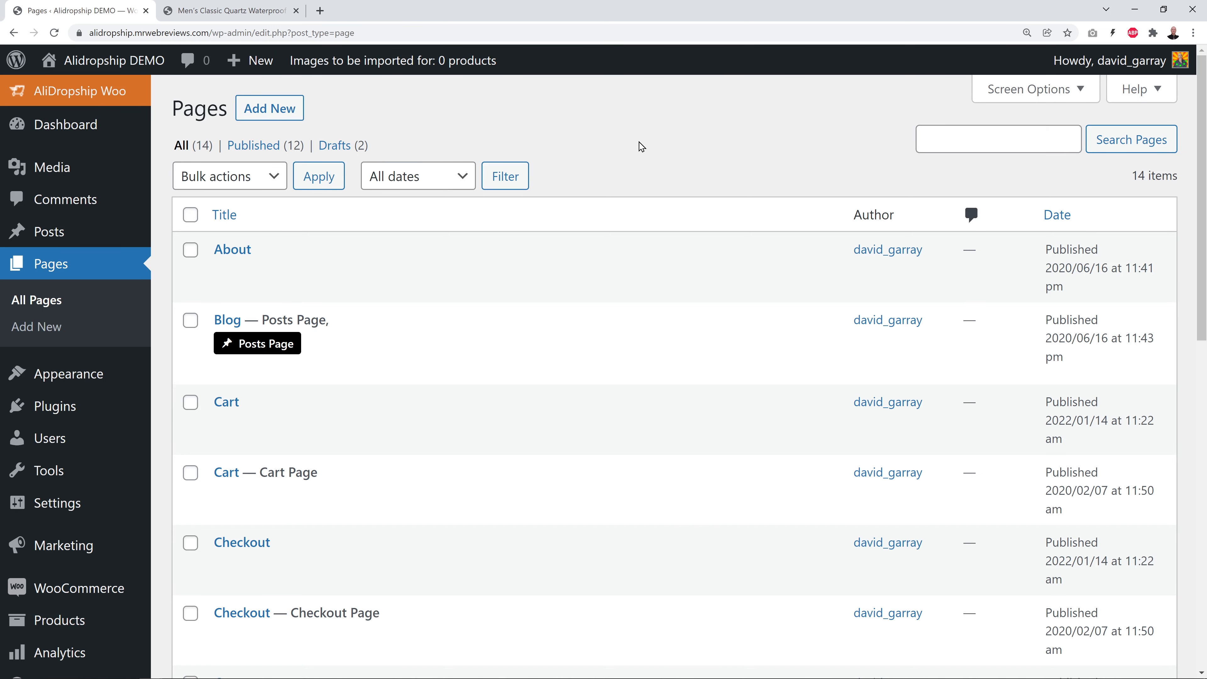
scroll(579, 417, "down", 2)
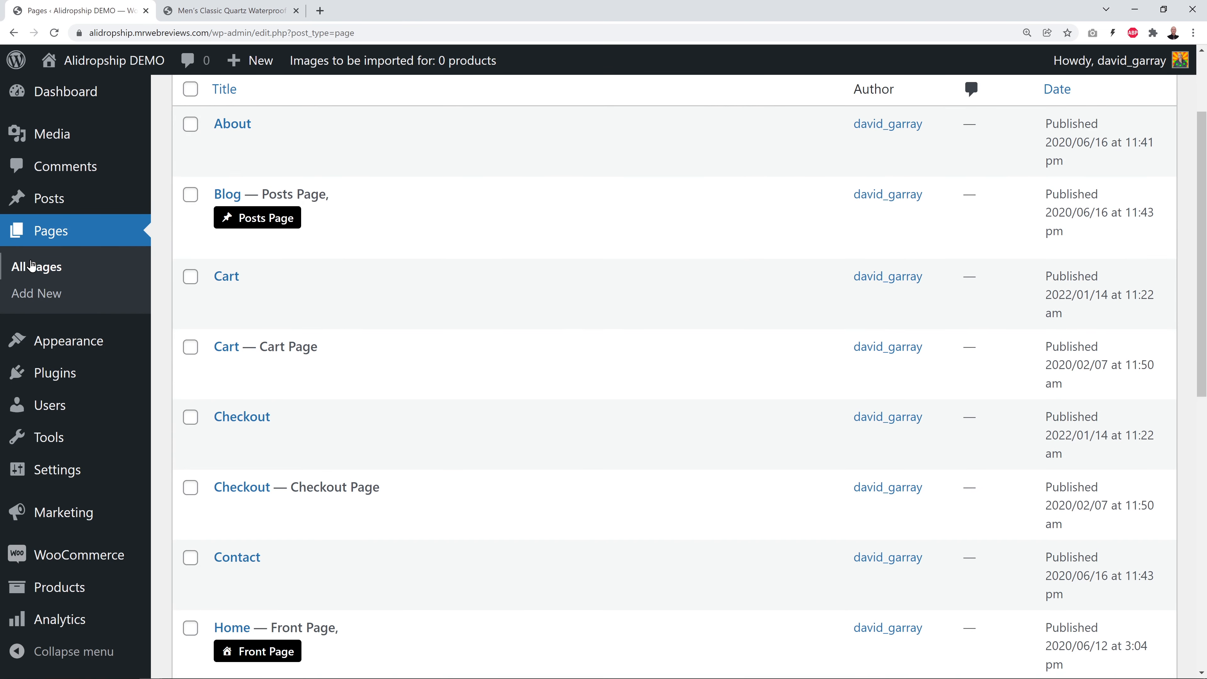
scroll(567, 452, "down", 3)
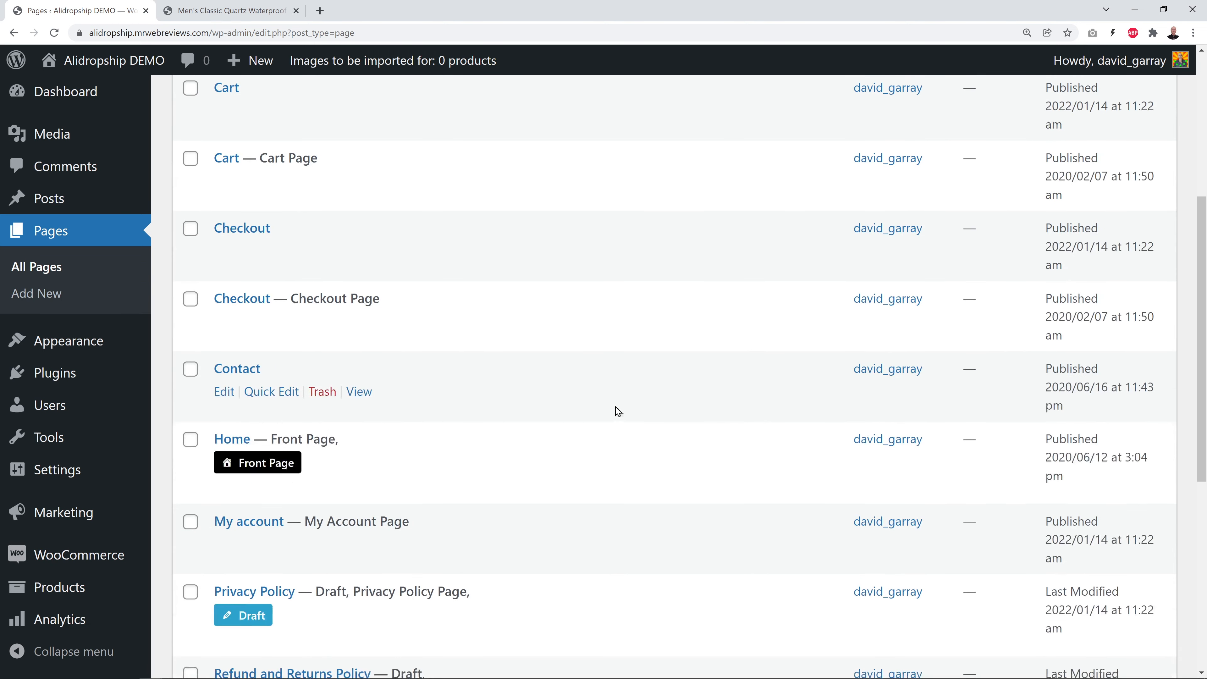
left_click(250, 371)
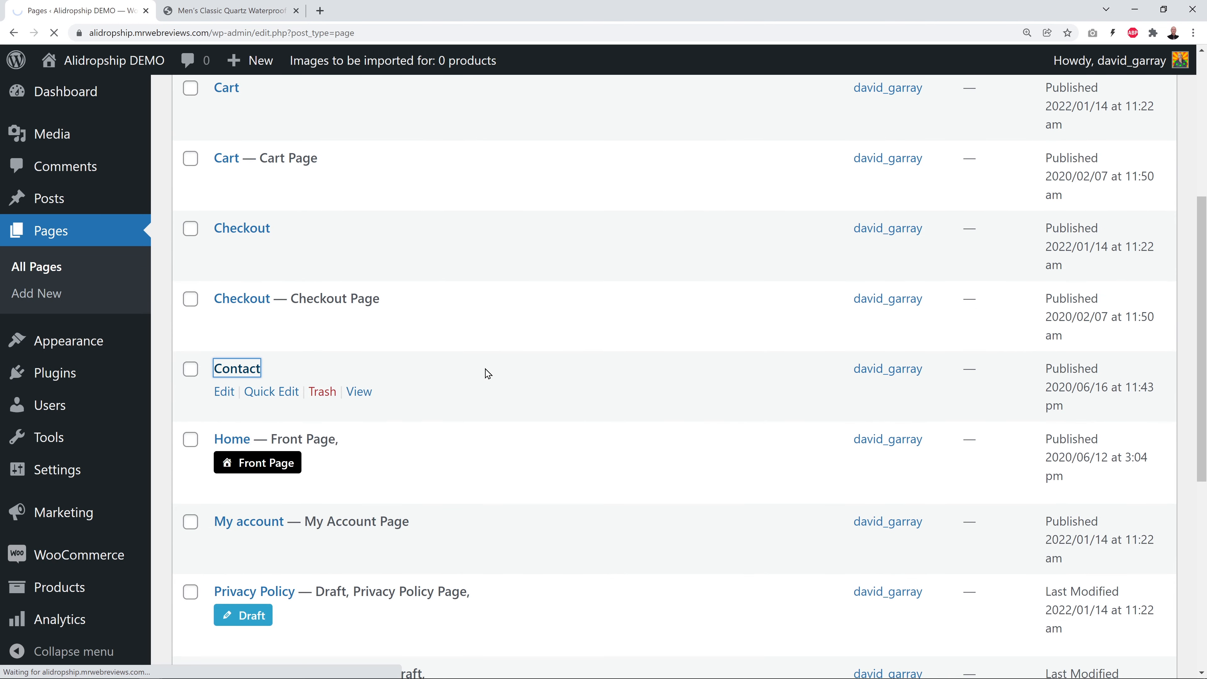
scroll(661, 292, "down", 10)
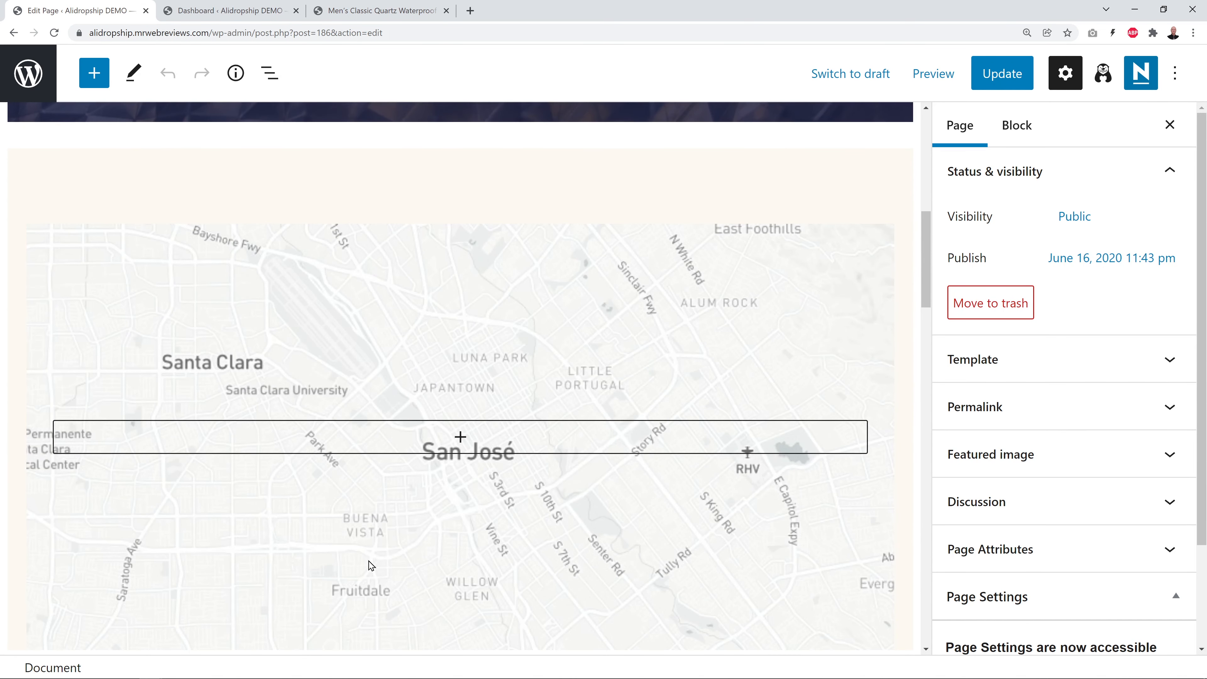
Remove the map Section Column from the Contact page
left_click(674, 373)
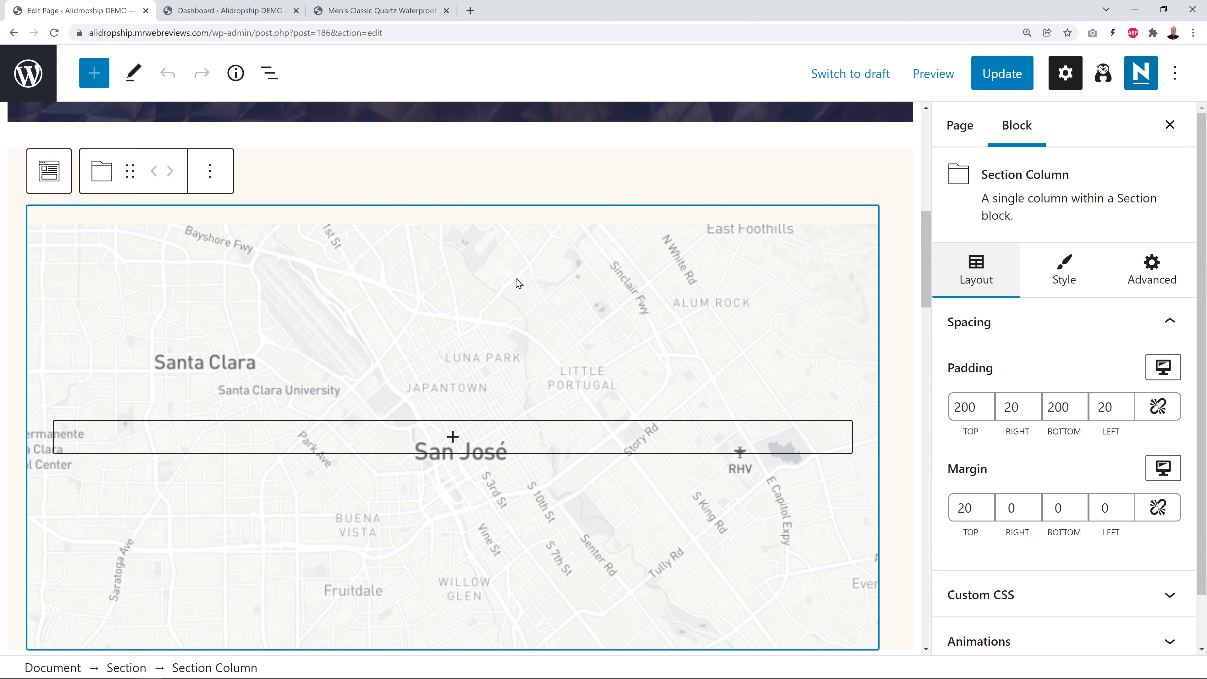
left_click(212, 182)
left_click(285, 484)
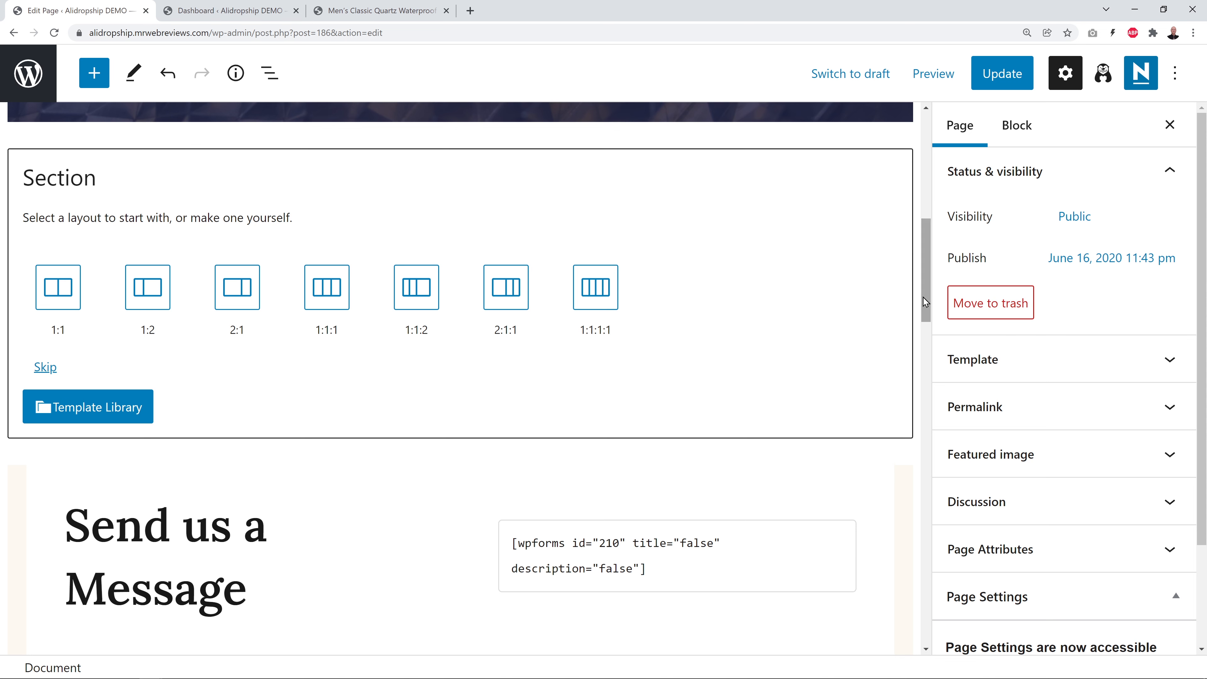
Replace the phone number in the Send us a Message section with a new number
scroll(864, 385, "down", 5)
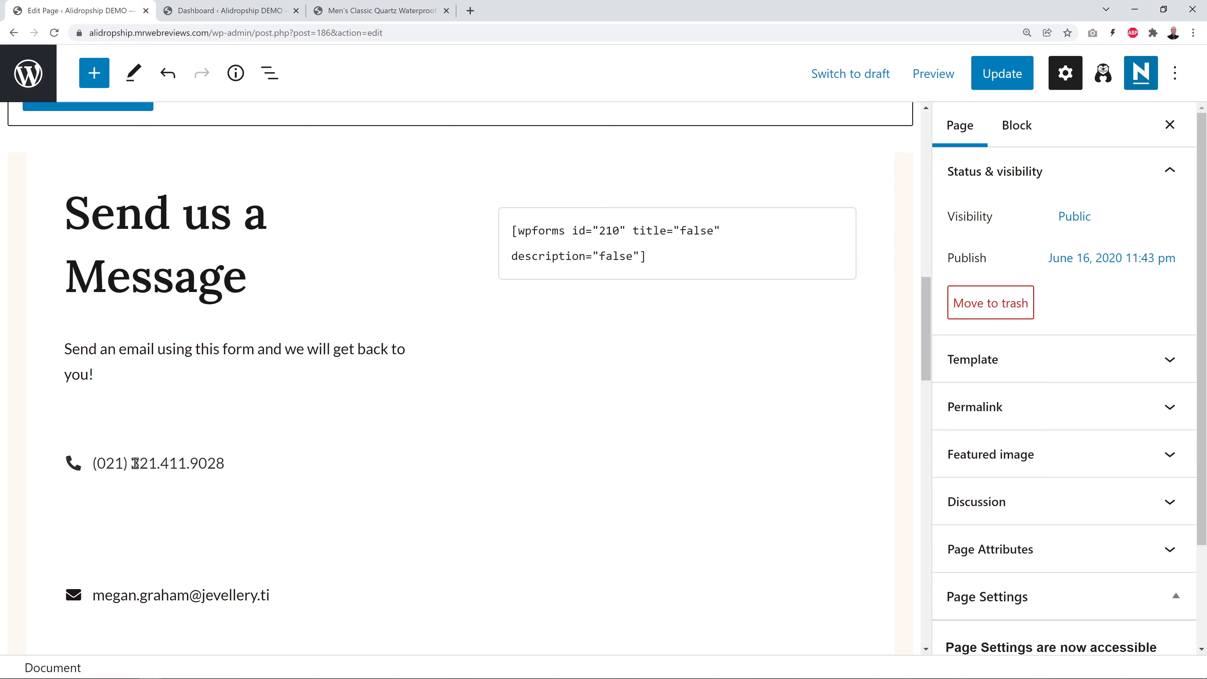
left_click(172, 463)
double_click(98, 463)
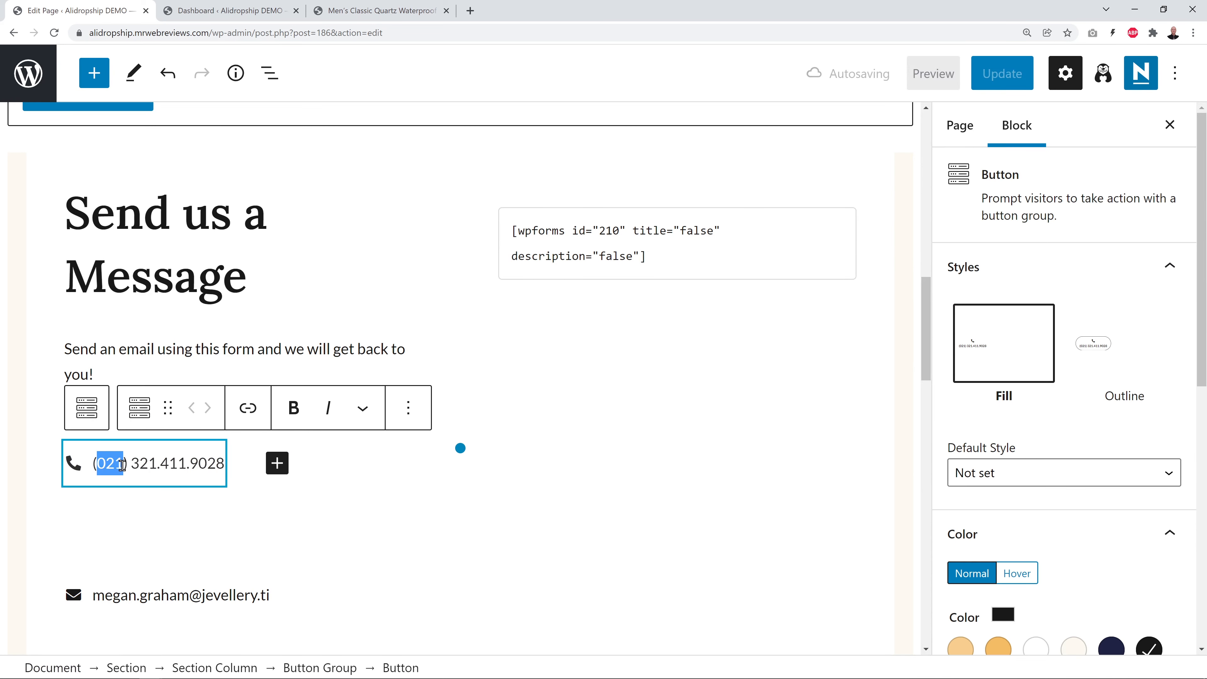
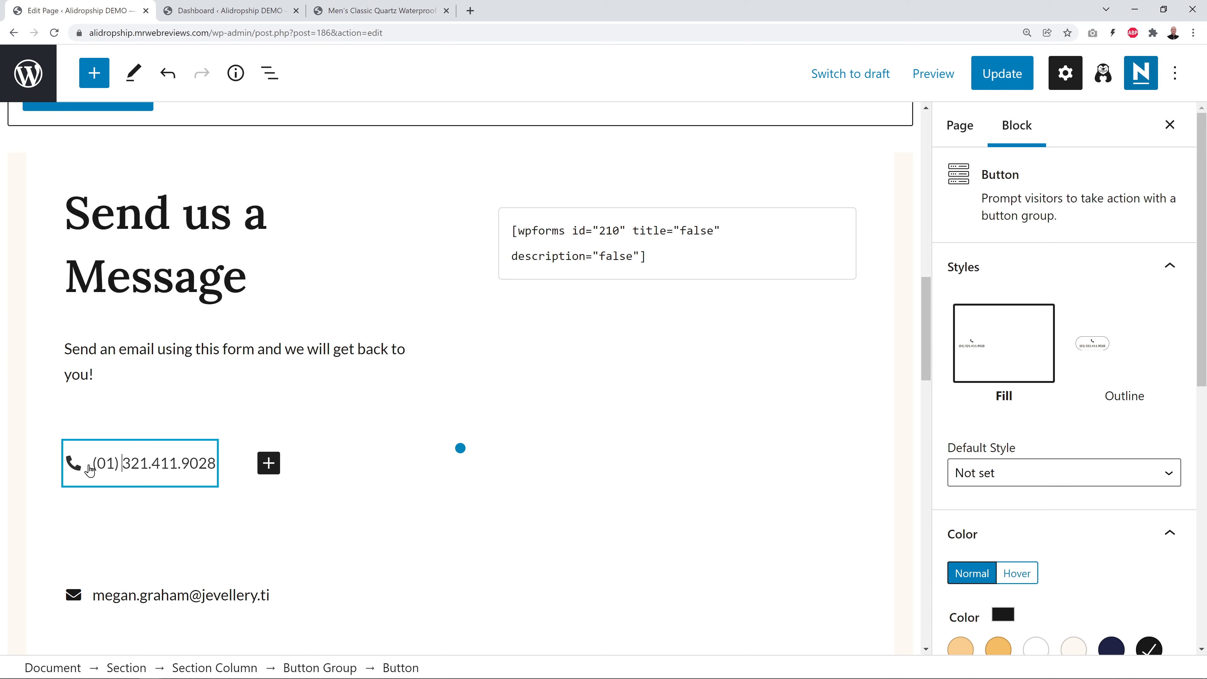
key("shift+End")
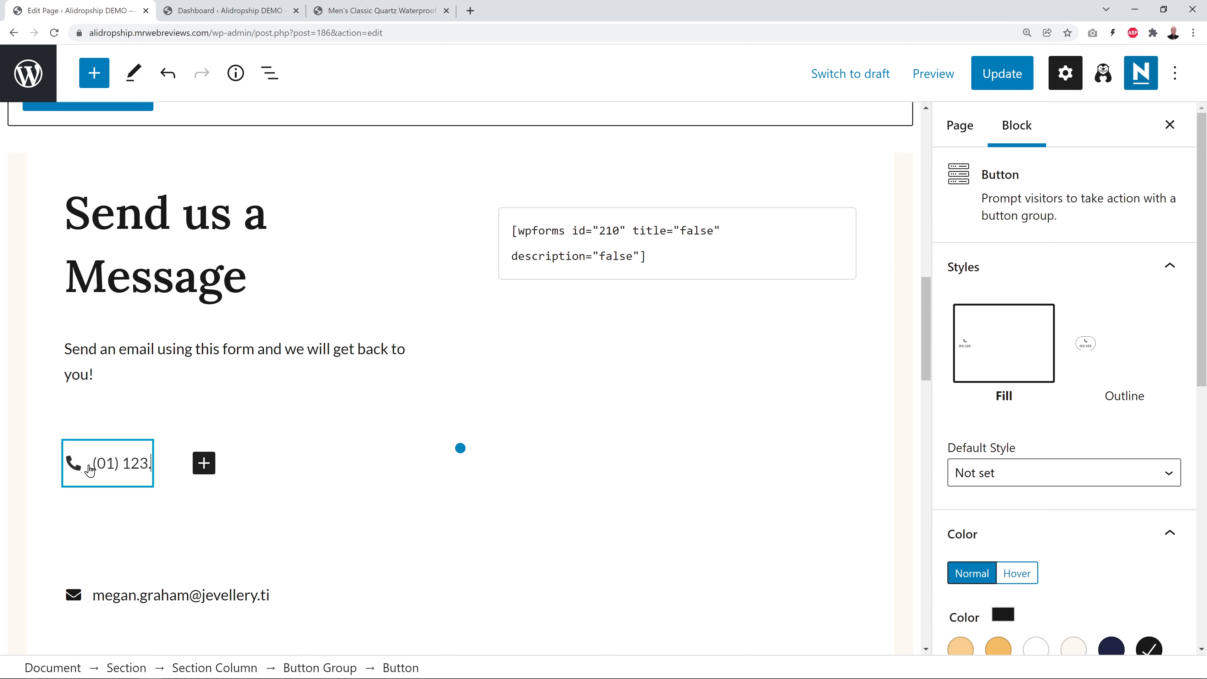
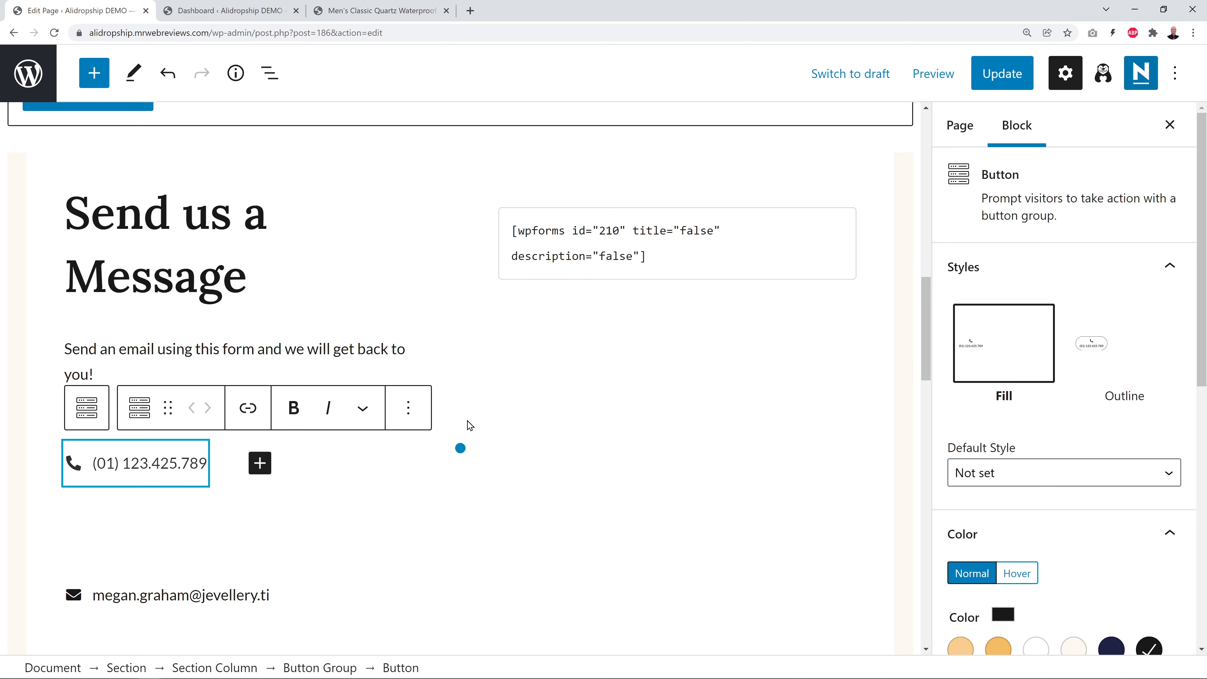
Highlight the email address text so it can be replaced
scroll(522, 455, "down", 3)
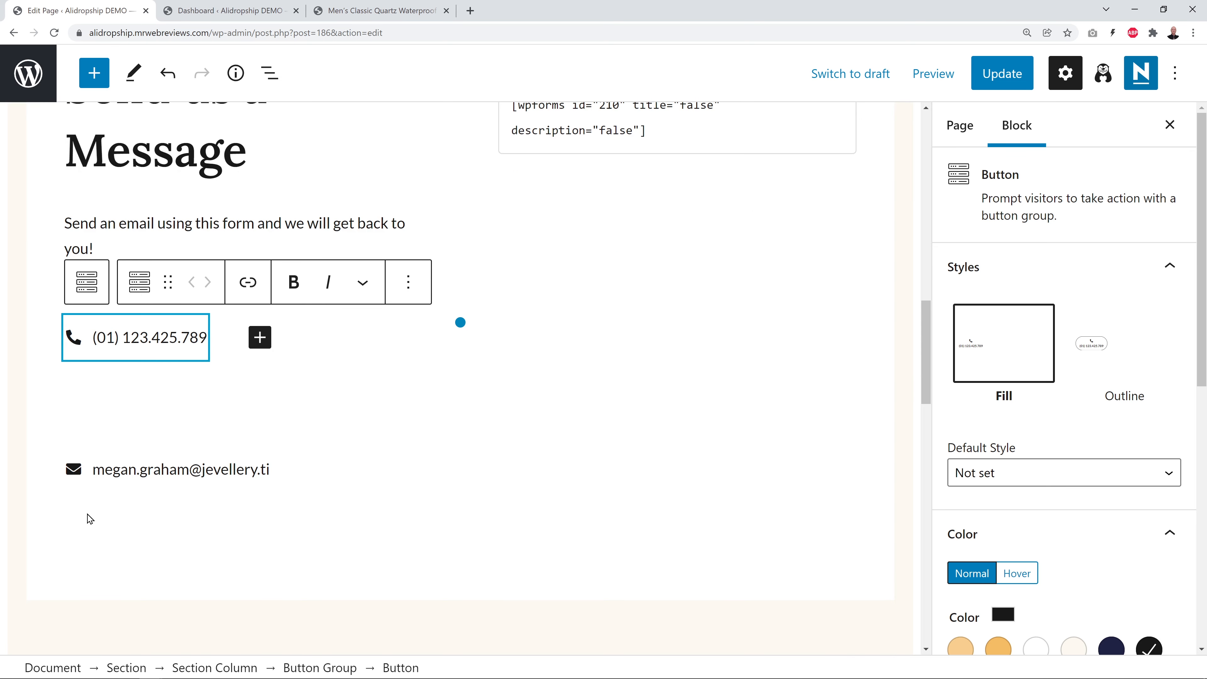
left_click(125, 470)
left_click_drag(93, 471, 268, 471)
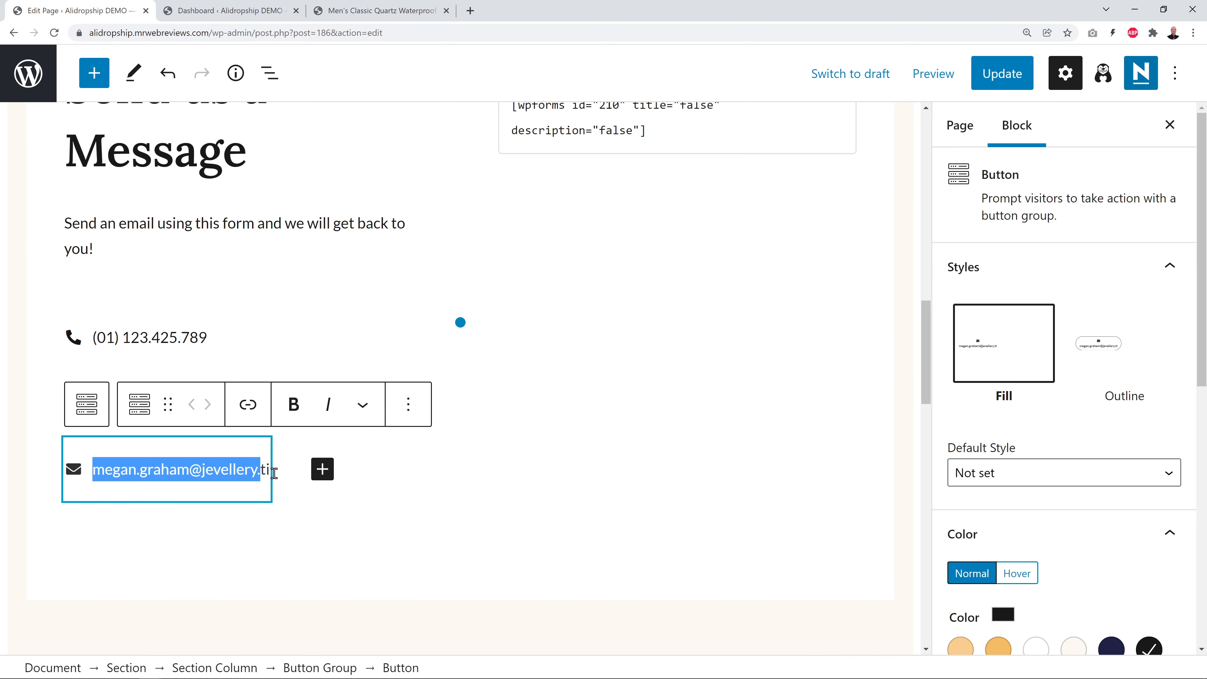
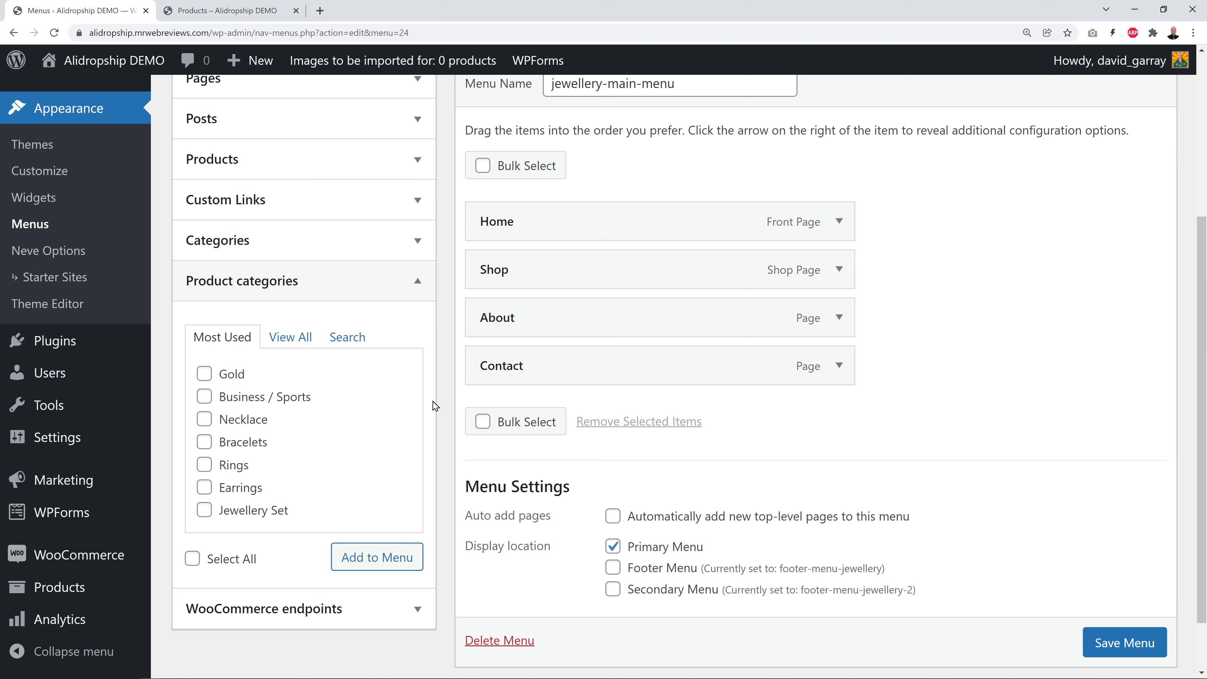
Add seven product categories to the menu, Business / Sports through Jewellery Set, including Gold
left_click(205, 397)
left_click(204, 487)
left_click(204, 510)
left_click(205, 513)
left_click(204, 492)
left_click(204, 420)
left_click(204, 442)
left_click(205, 487)
left_click(204, 510)
left_click(205, 465)
left_click(204, 374)
left_click(375, 566)
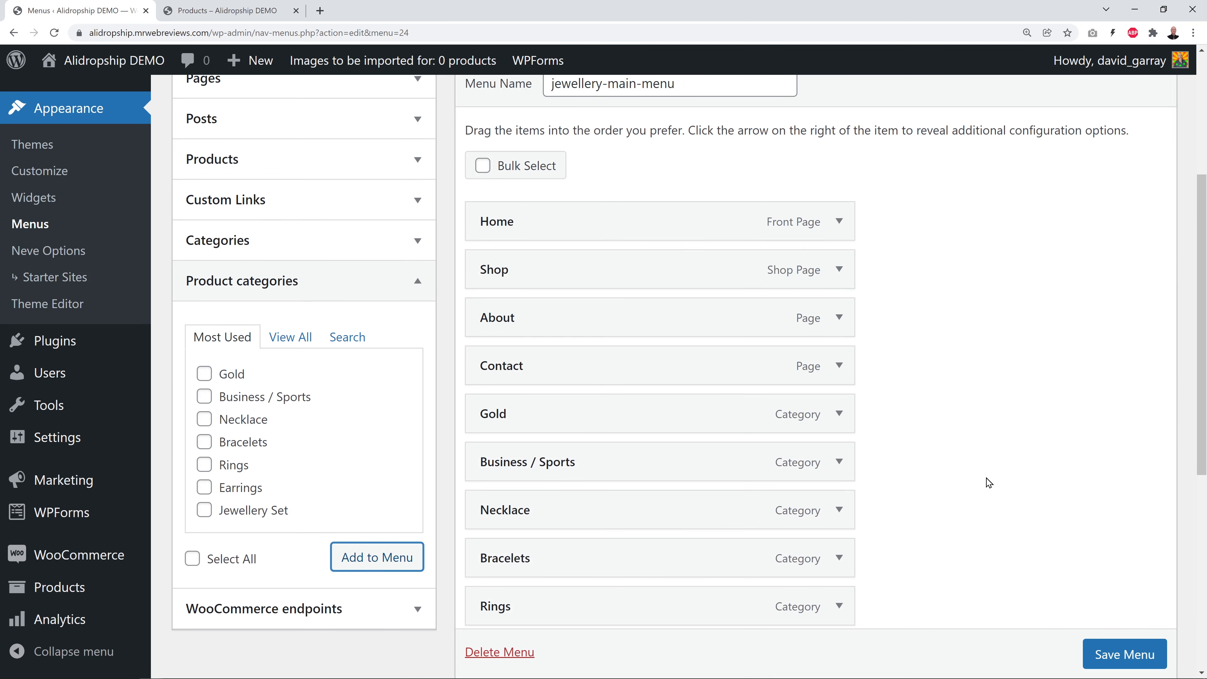
Nest all seven categories as sub-items under Shop in order and save the menu
scroll(986, 480, "down", 1)
scroll(984, 481, "down", 1)
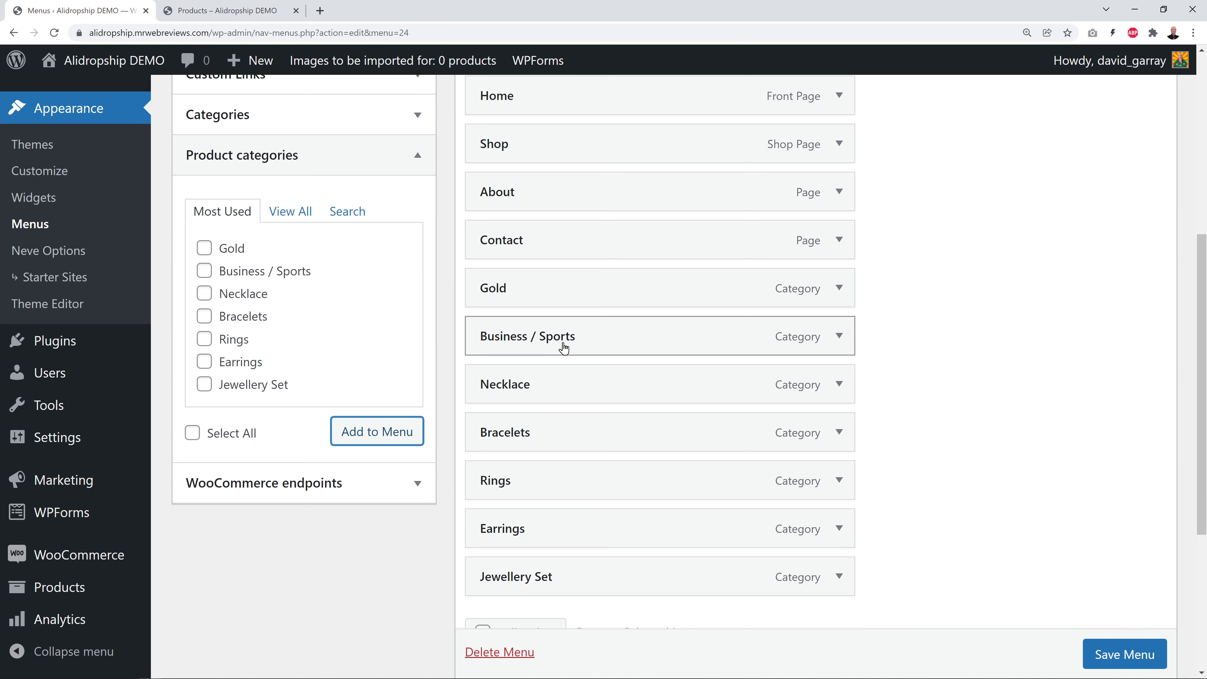
left_click_drag(562, 342, 600, 197)
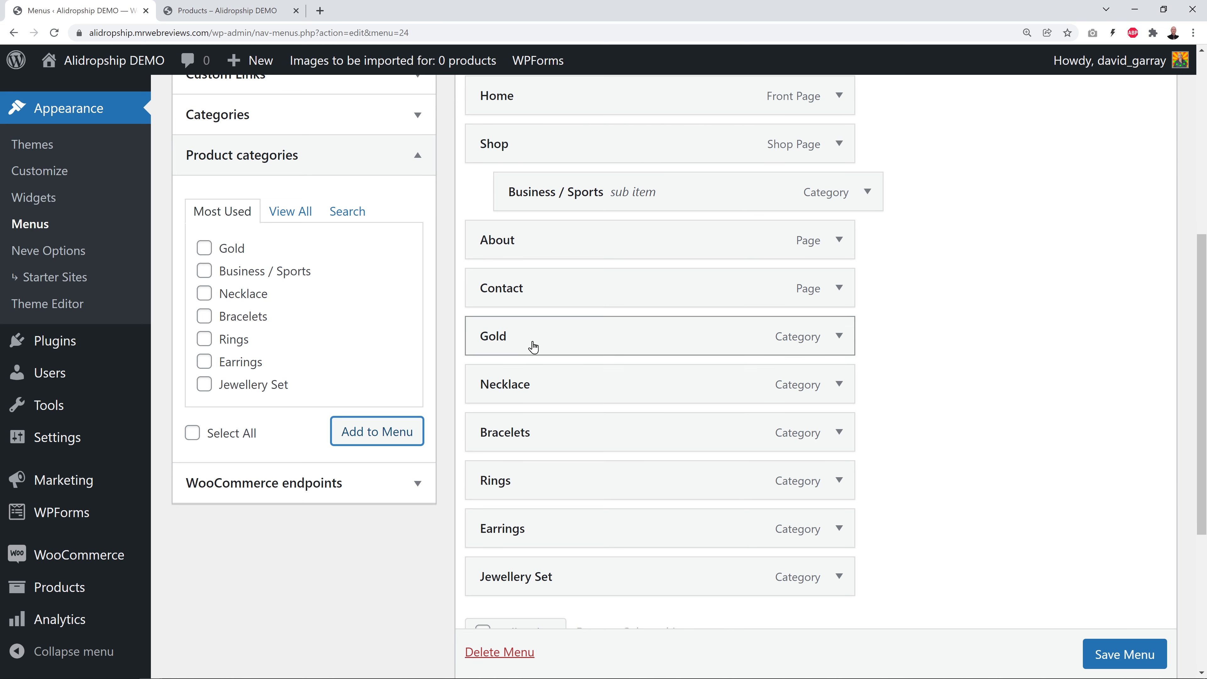
left_click_drag(534, 345, 580, 245)
left_click_drag(534, 383, 582, 303)
left_click_drag(544, 431, 584, 335)
left_click_drag(544, 489, 574, 391)
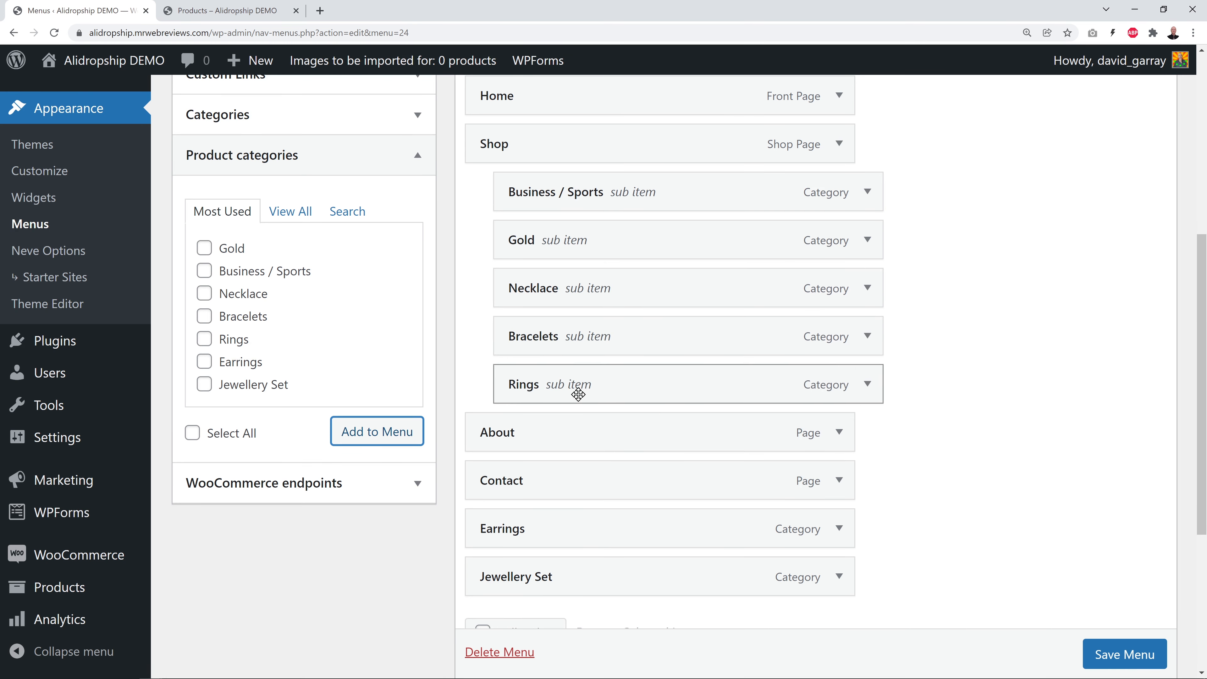
left_click_drag(550, 531, 592, 425)
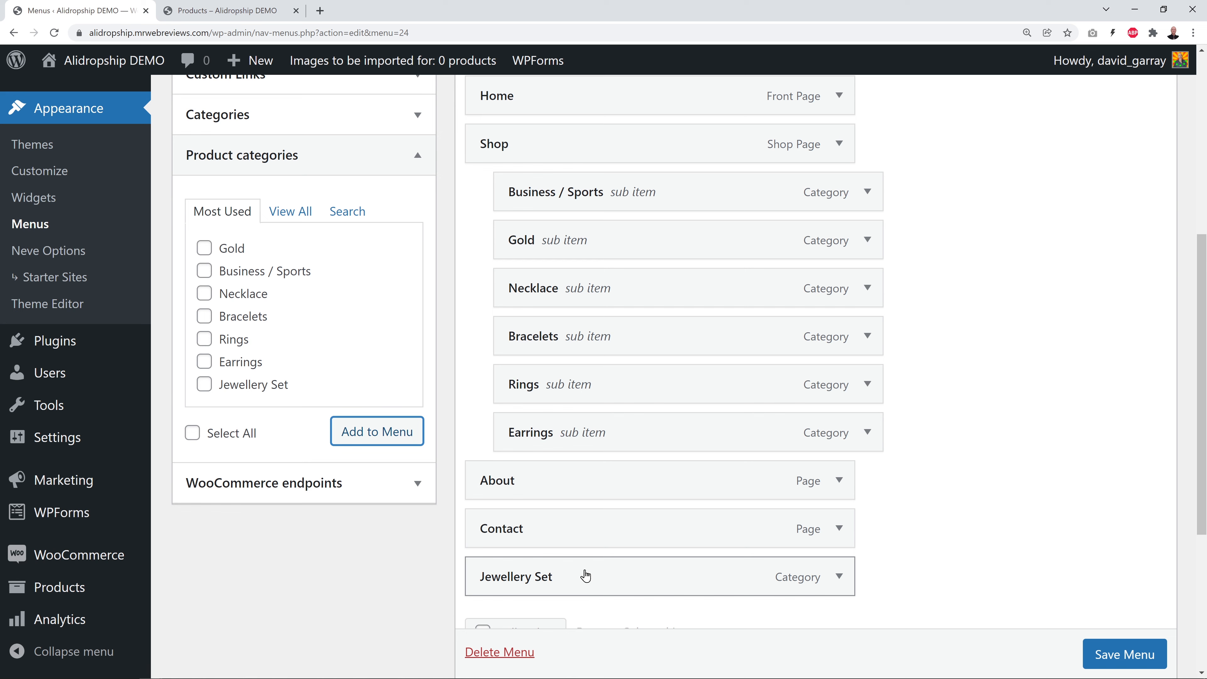
left_click_drag(582, 574, 613, 469)
left_click(1124, 654)
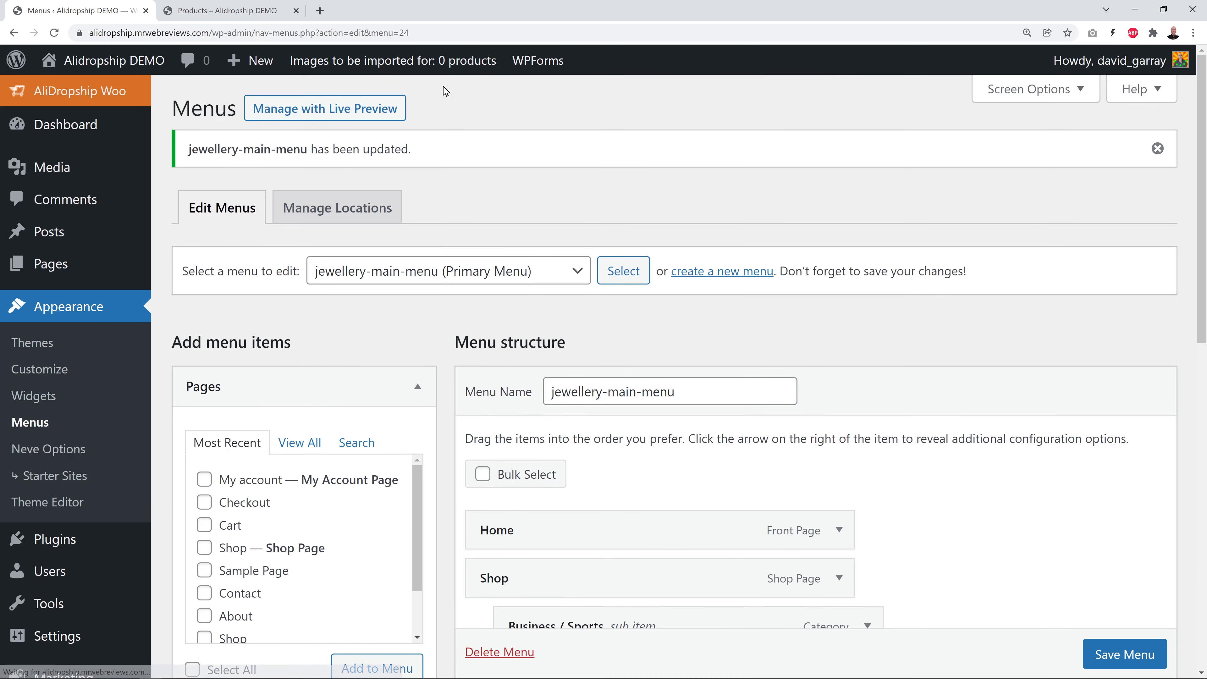
left_click(240, 10)
left_click(235, 123)
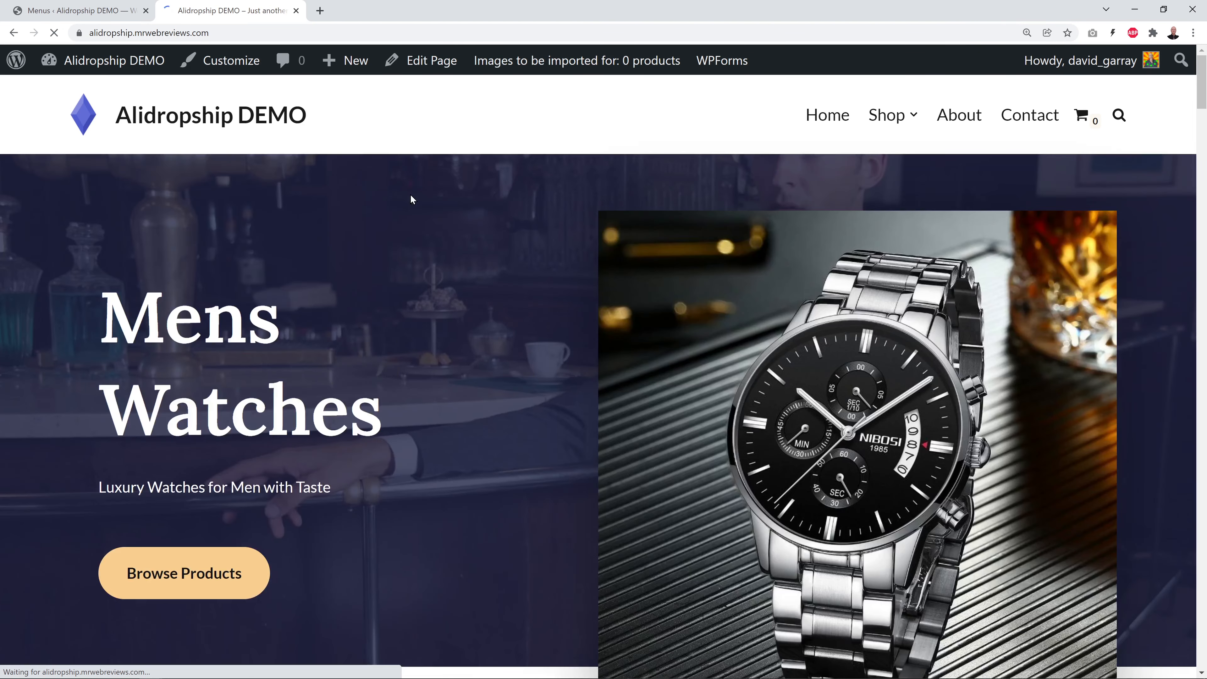
mouse_move(902, 116)
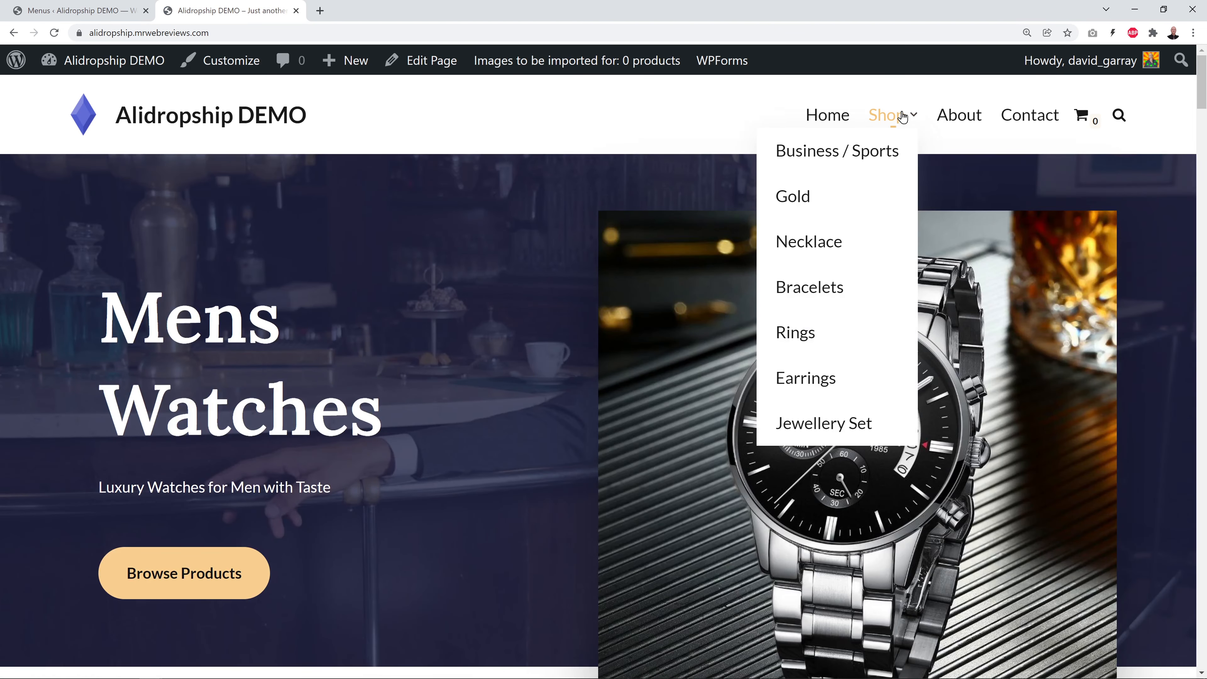
left_click(850, 160)
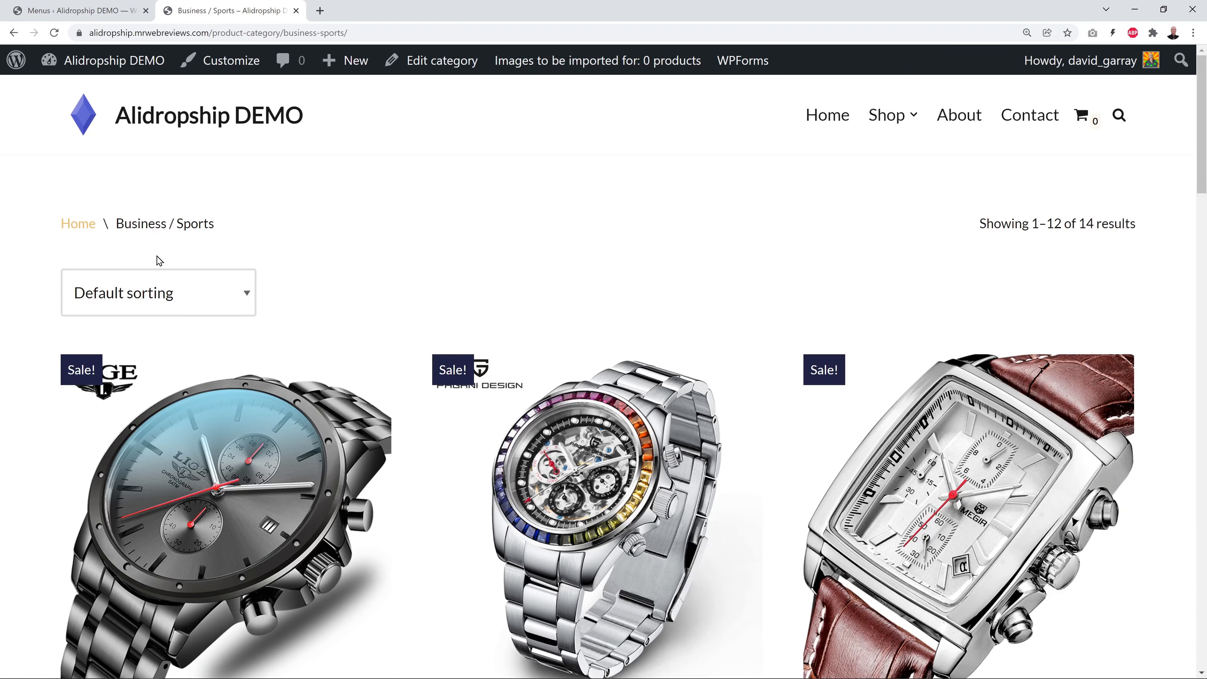
scroll(35, 278, "down", 5)
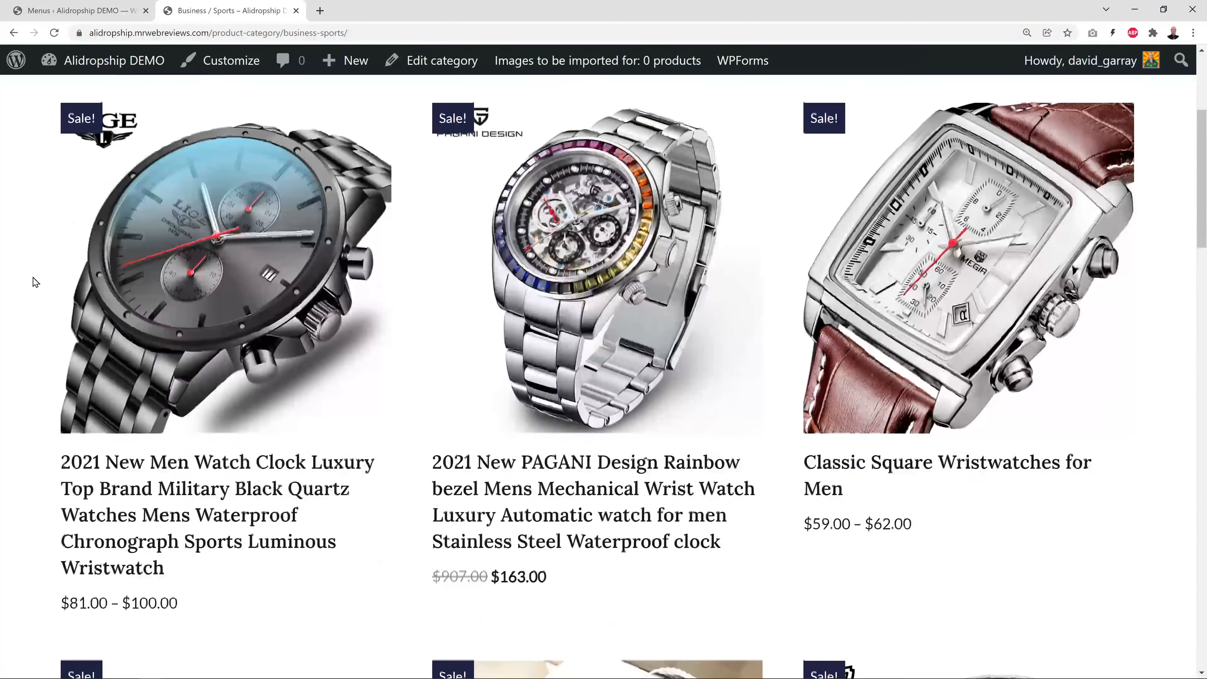
scroll(35, 286, "down", 4)
scroll(34, 286, "down", 10)
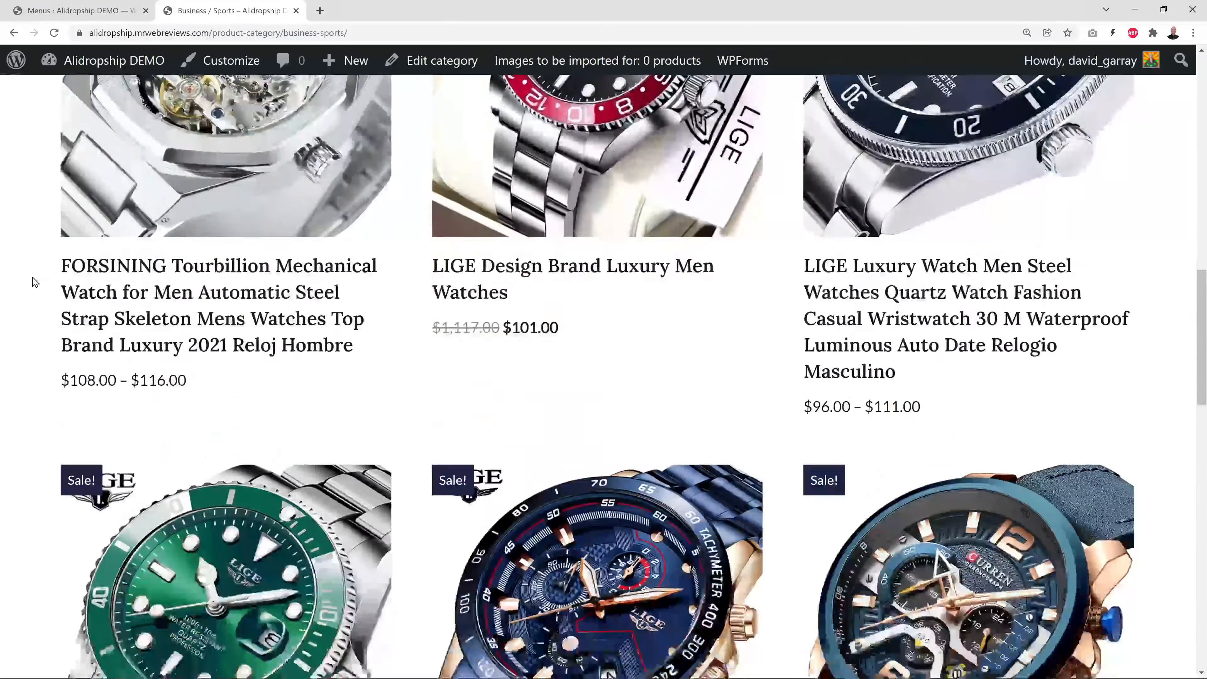
scroll(35, 287, "up", 15)
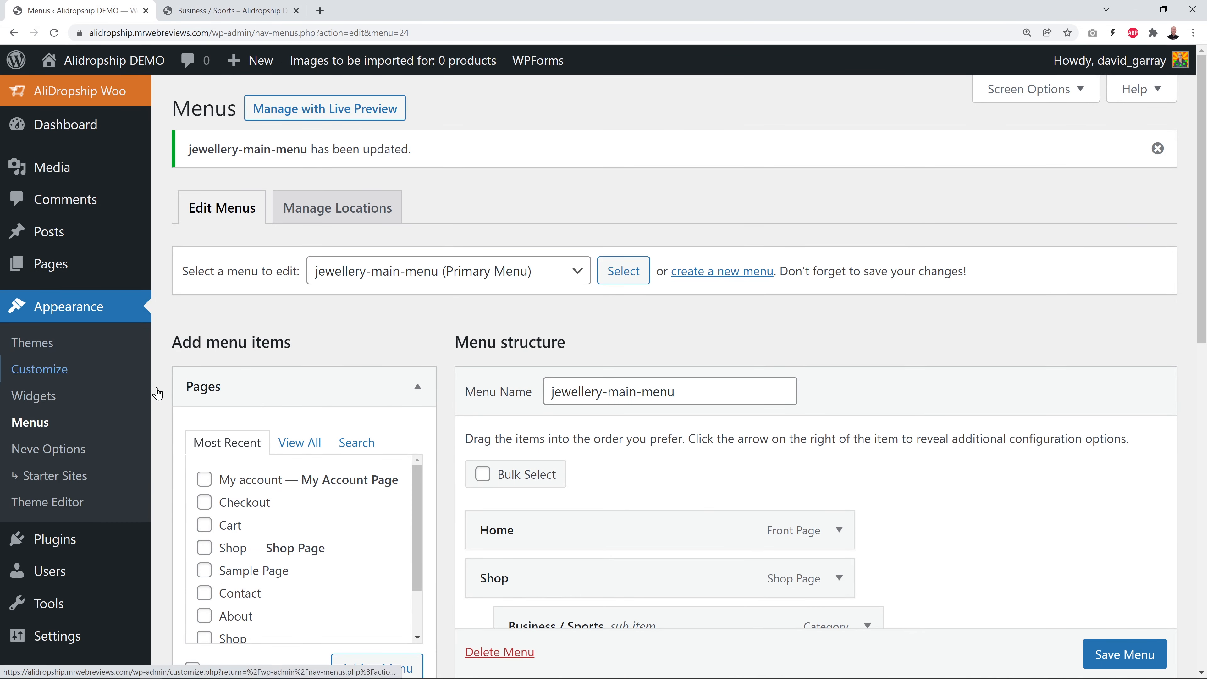
Remove the diamond logo in the Customizer's Logo & Site Identity settings
left_click(64, 376)
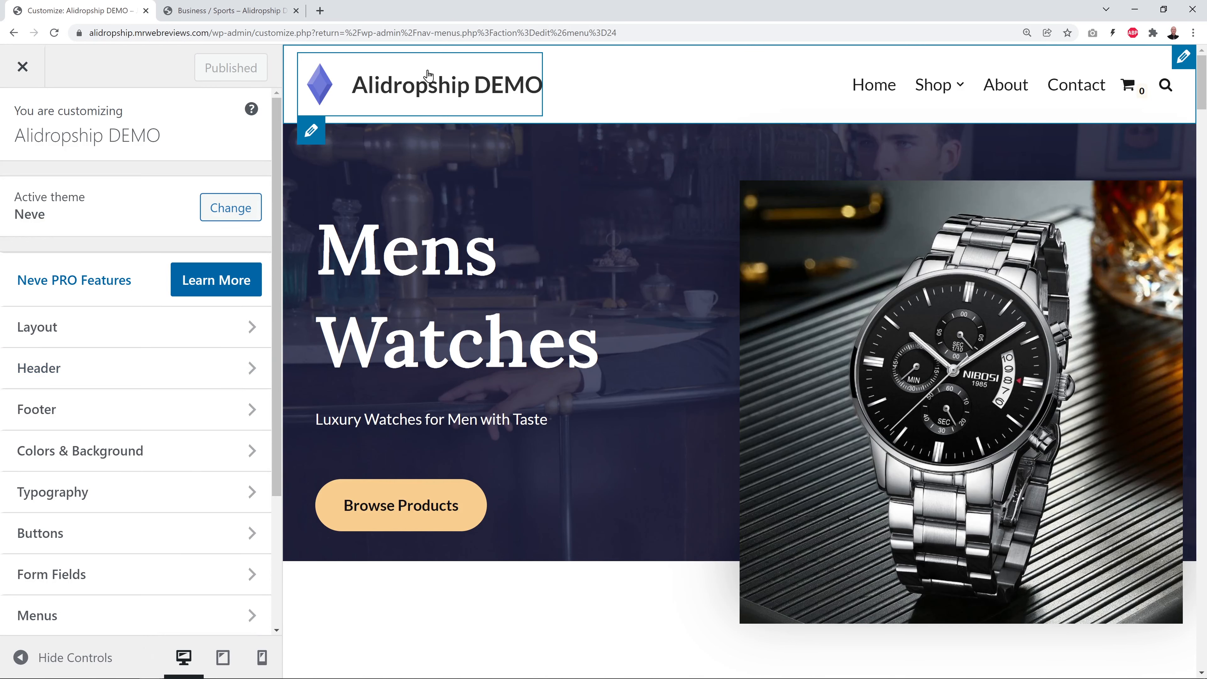
left_click(312, 135)
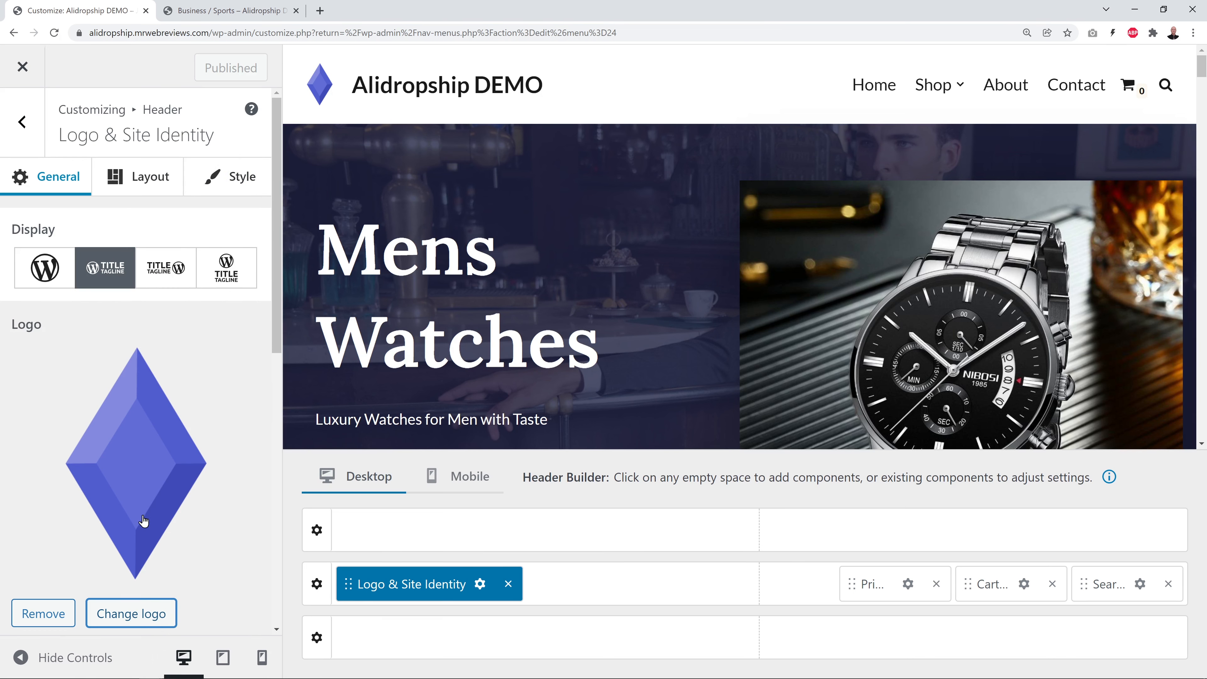
left_click(60, 615)
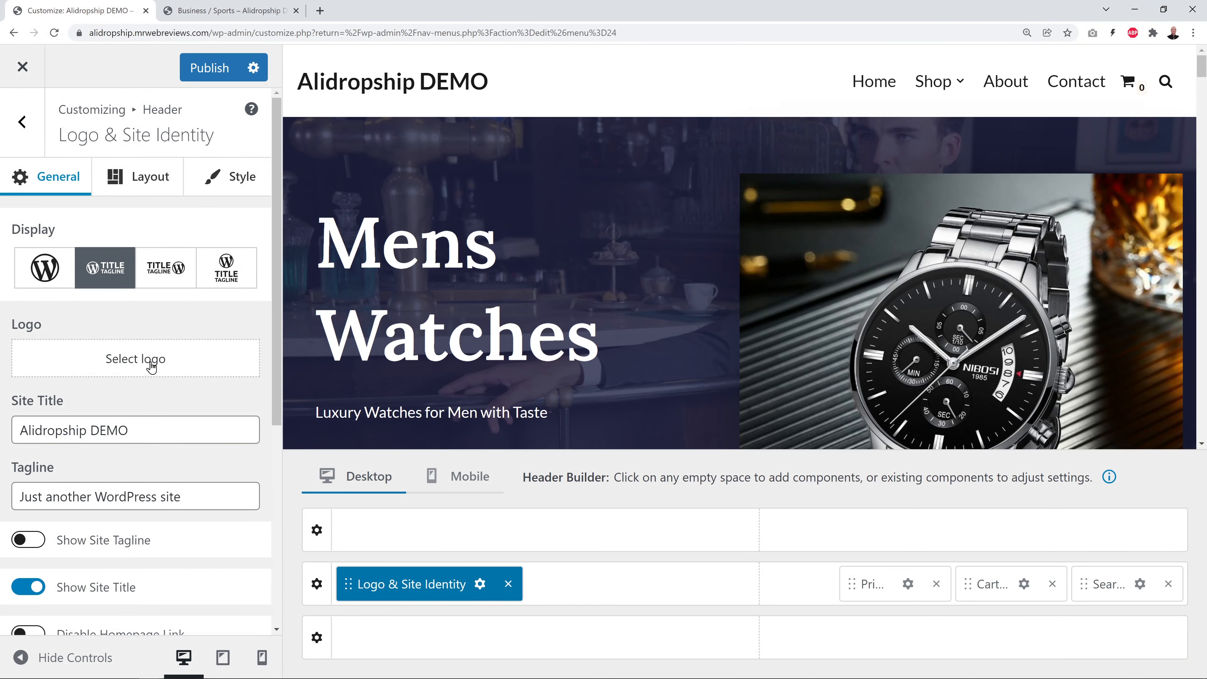
Upload watchshop-logo.png and set it as the header logo without cropping
left_click(147, 361)
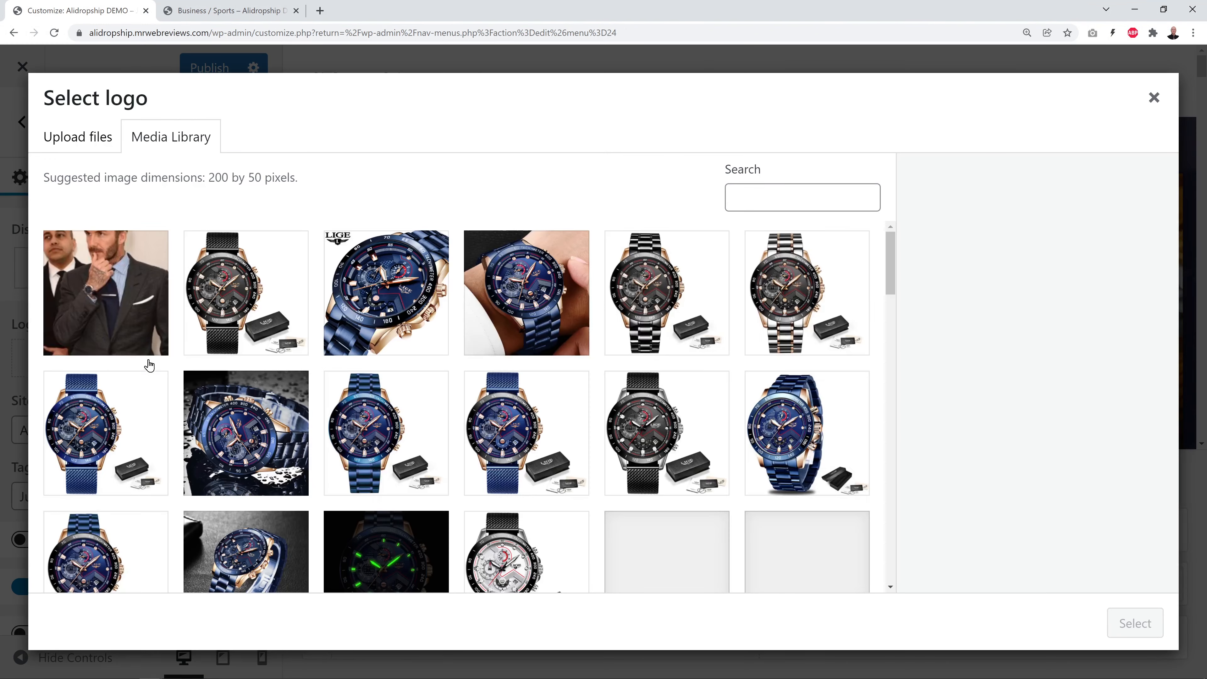
left_click(95, 146)
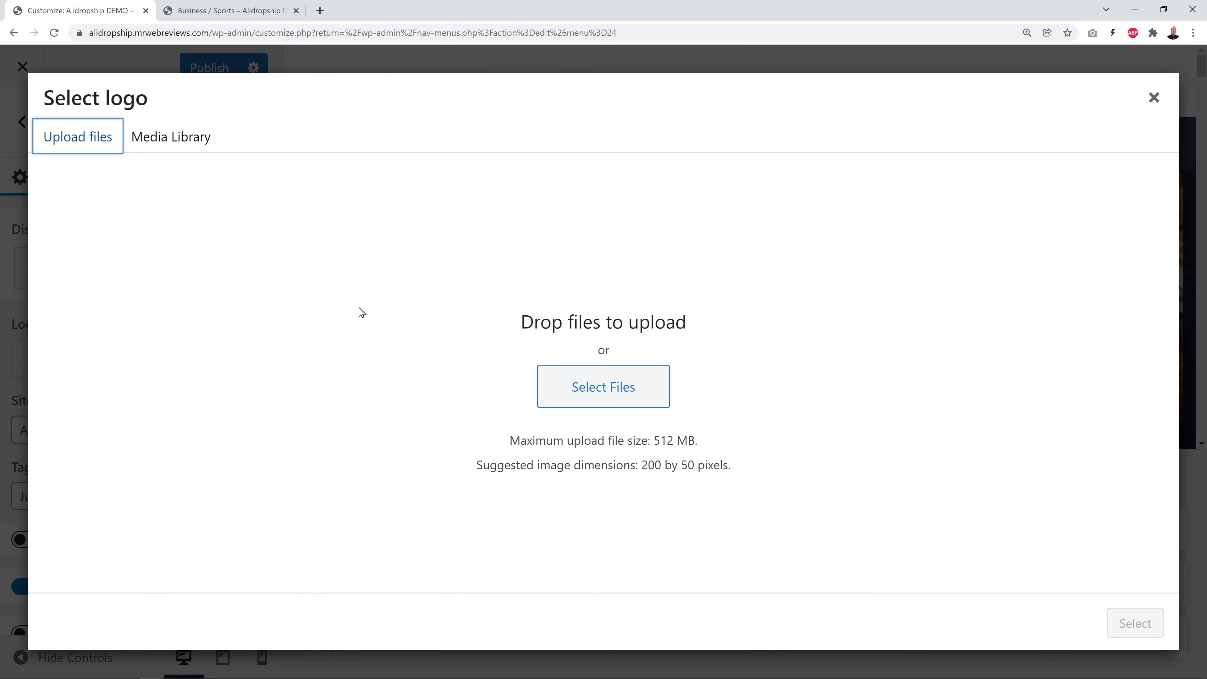
left_click(610, 391)
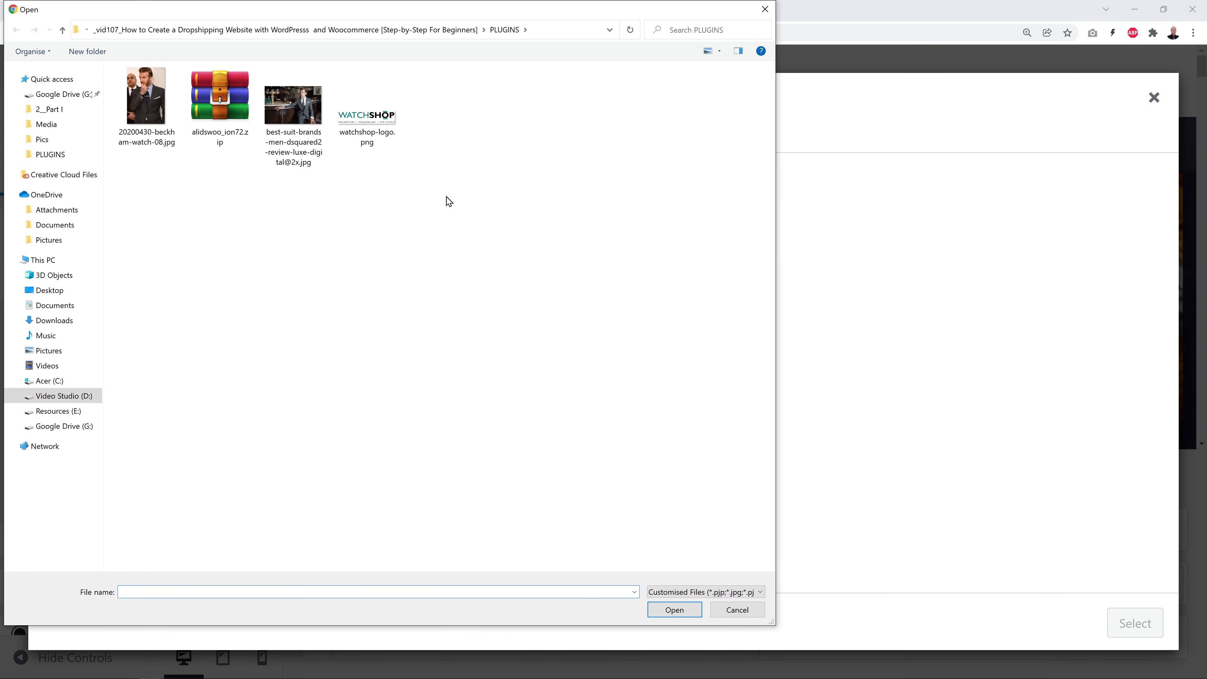
left_click(377, 134)
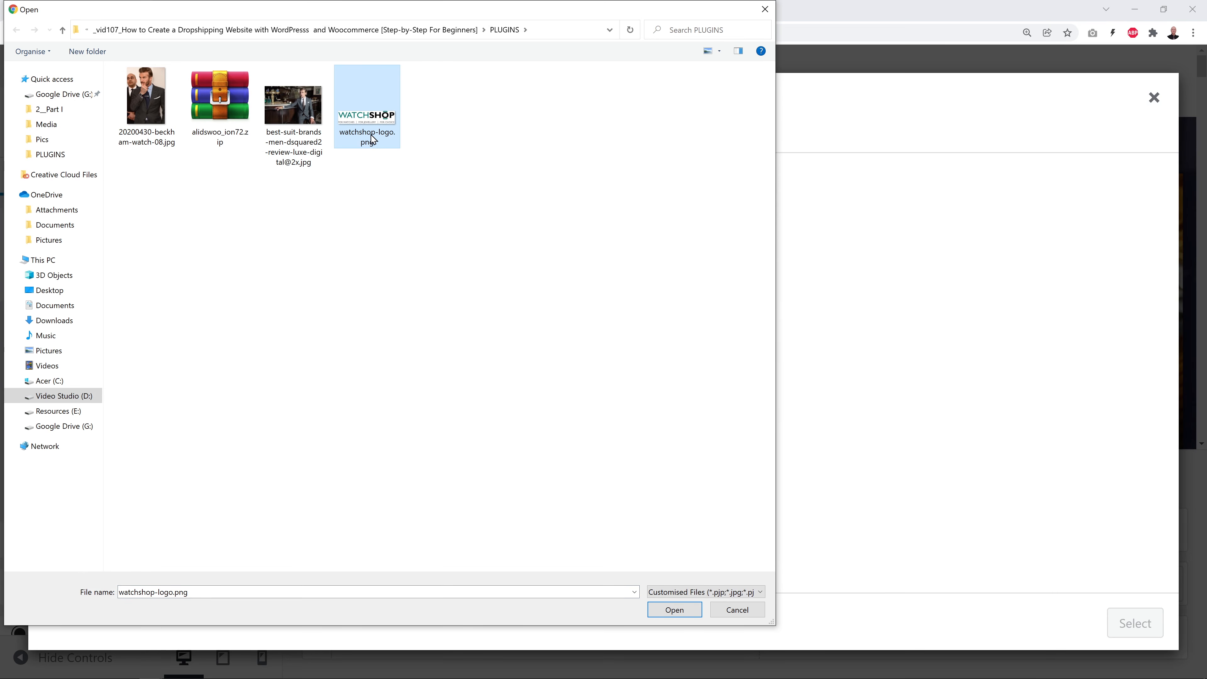
left_click(674, 609)
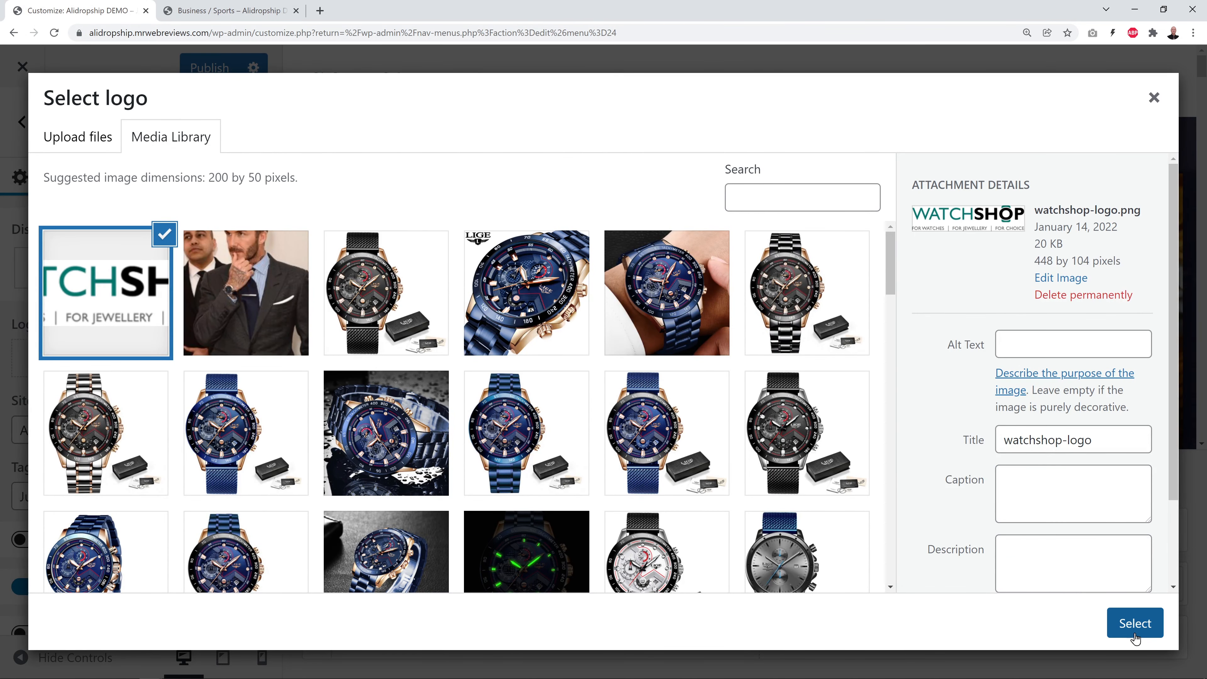
left_click(1134, 623)
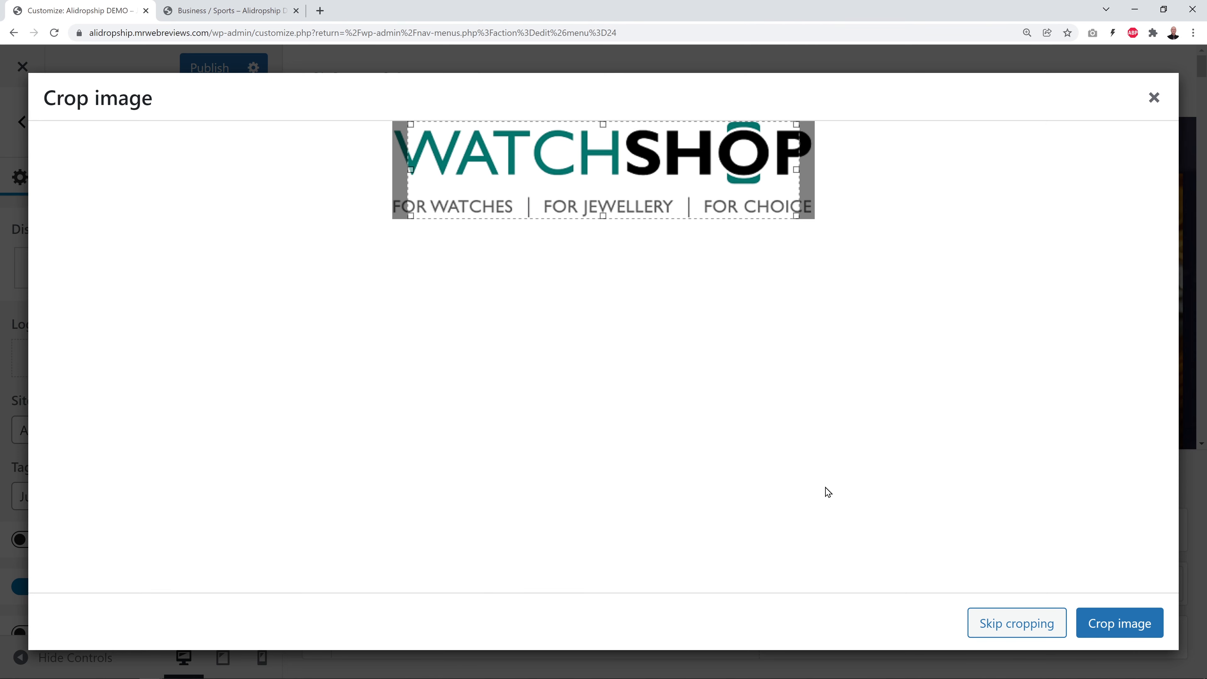
left_click(999, 627)
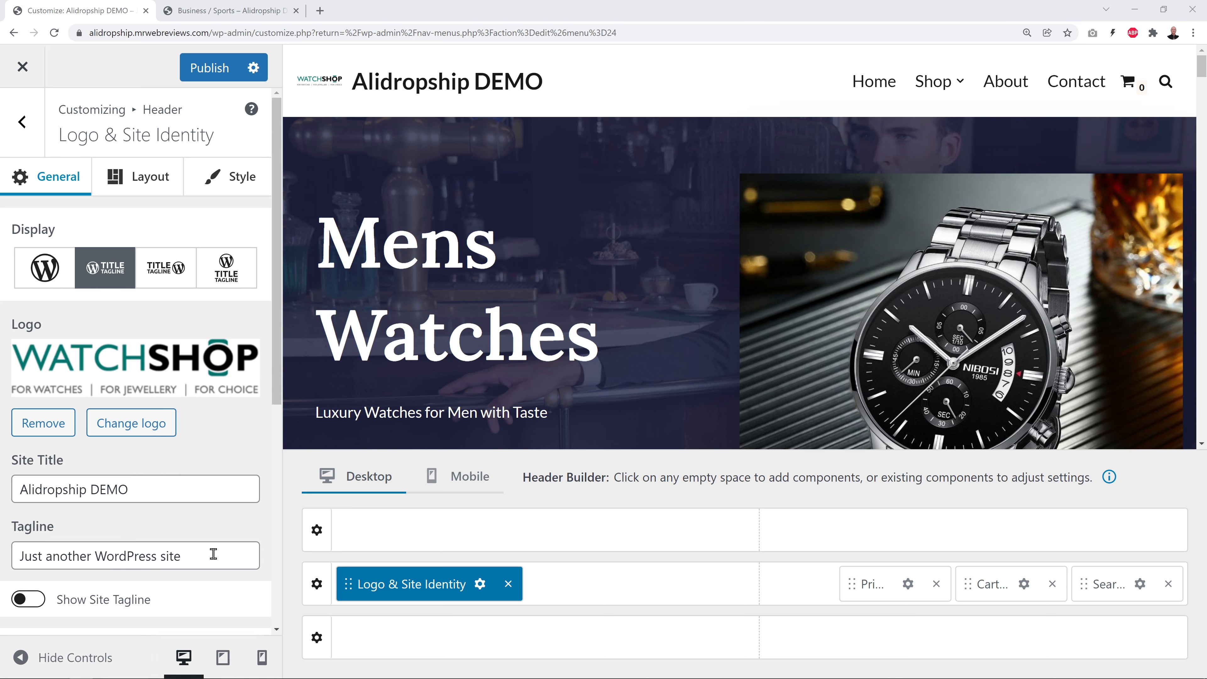
scroll(213, 553, "down", 3)
Turn off Show Site Title, set the logo max width to 166, and publish
left_click(23, 523)
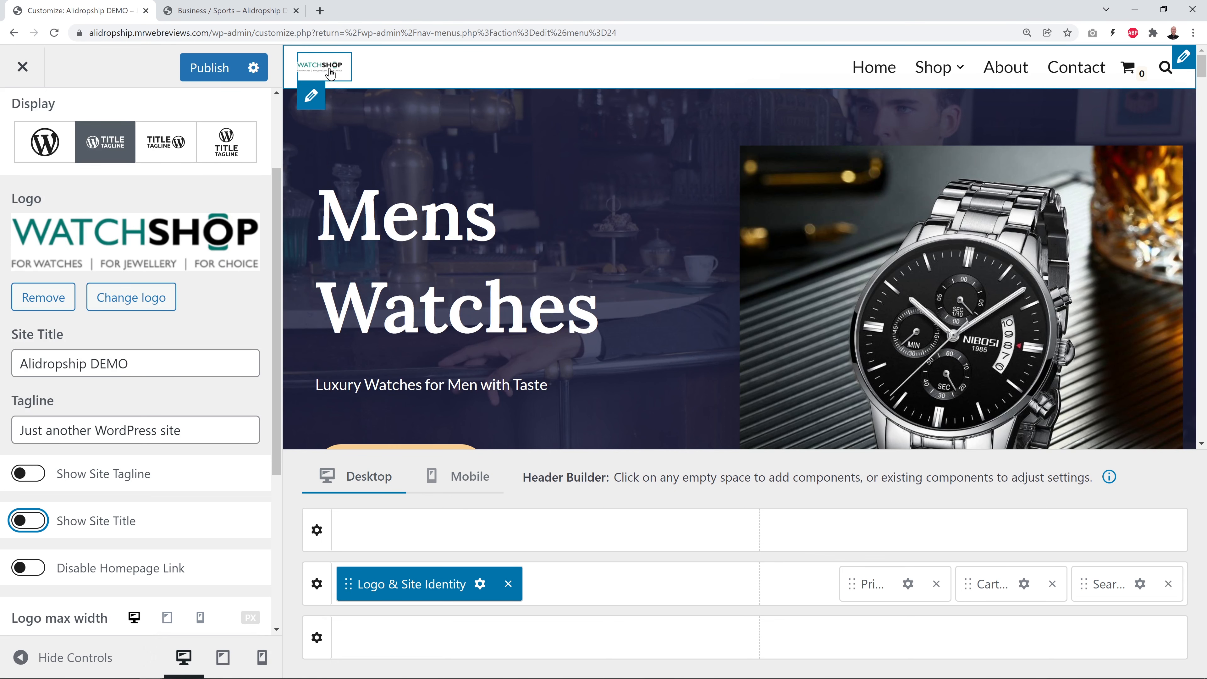
scroll(214, 466, "down", 6)
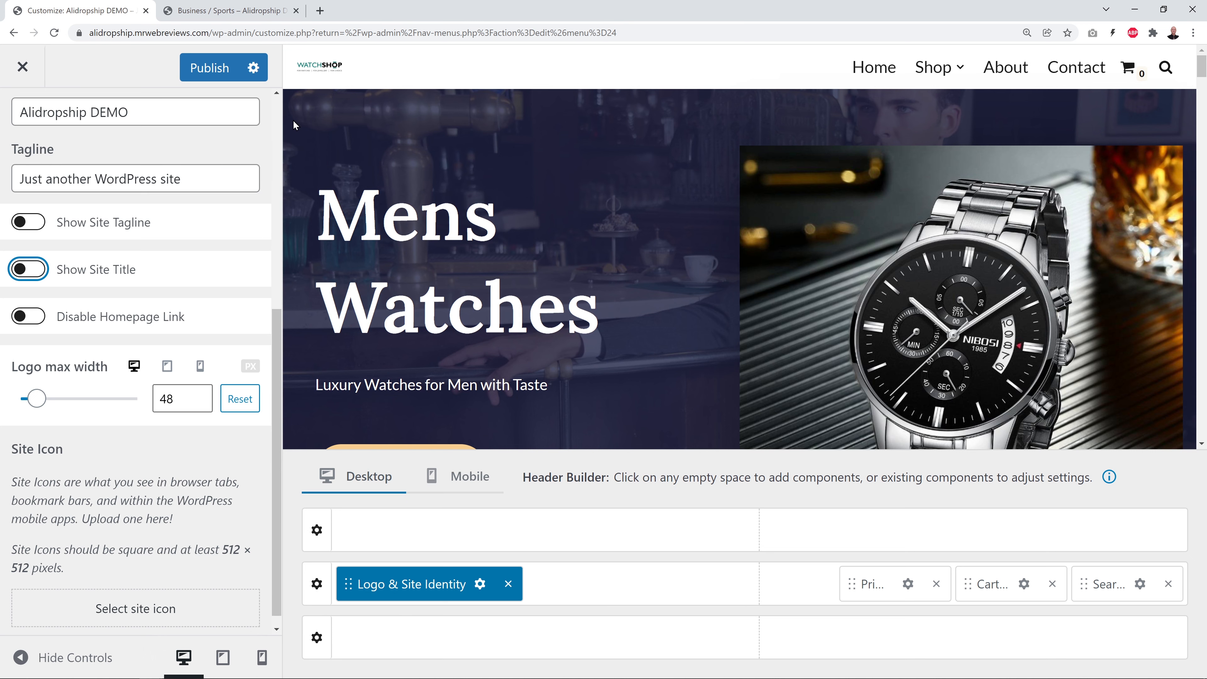
left_click_drag(36, 400, 63, 410)
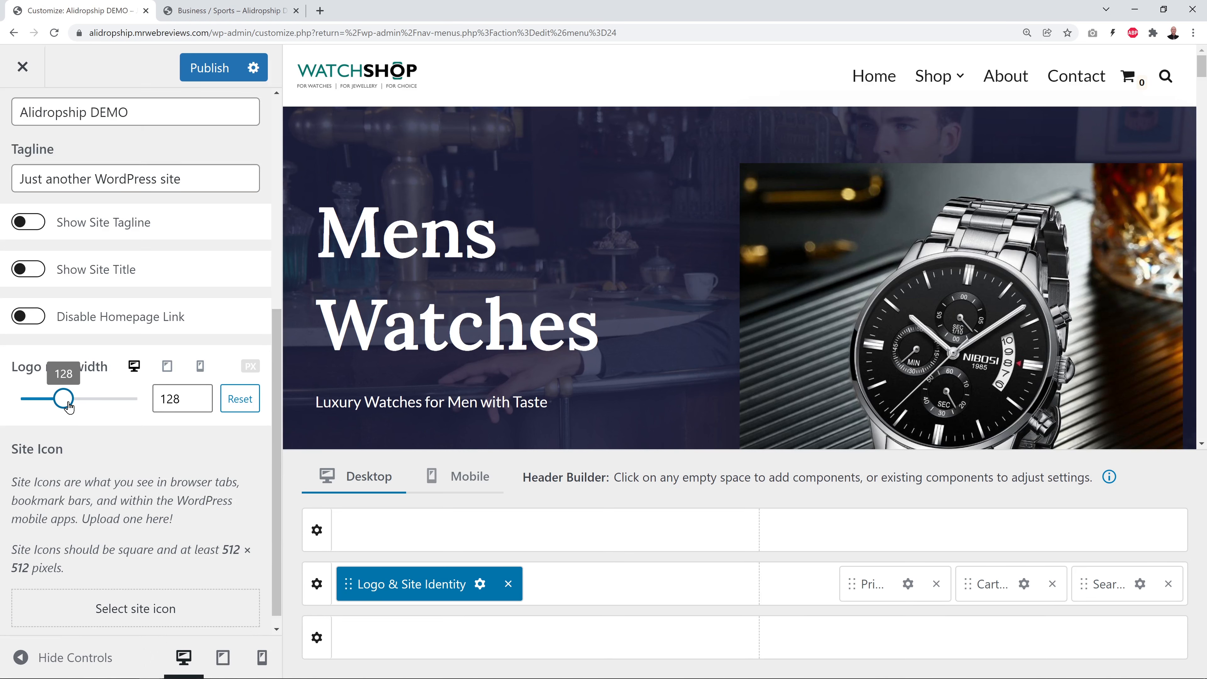
left_click_drag(69, 405, 77, 405)
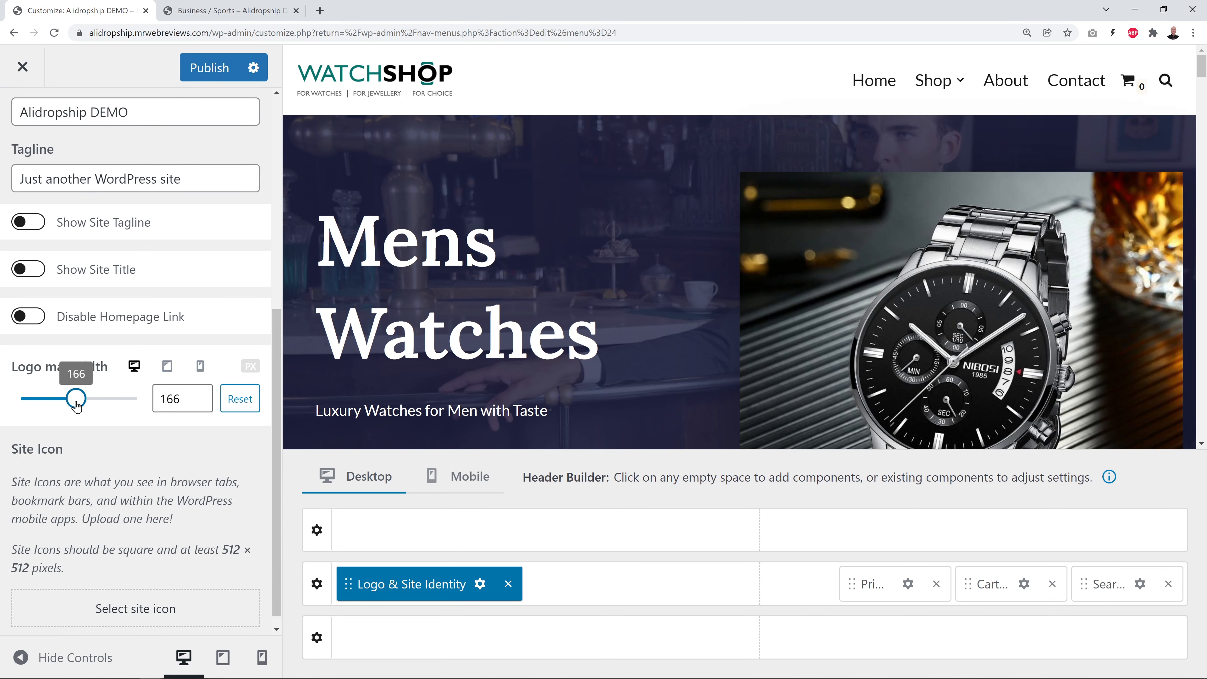
left_click(209, 69)
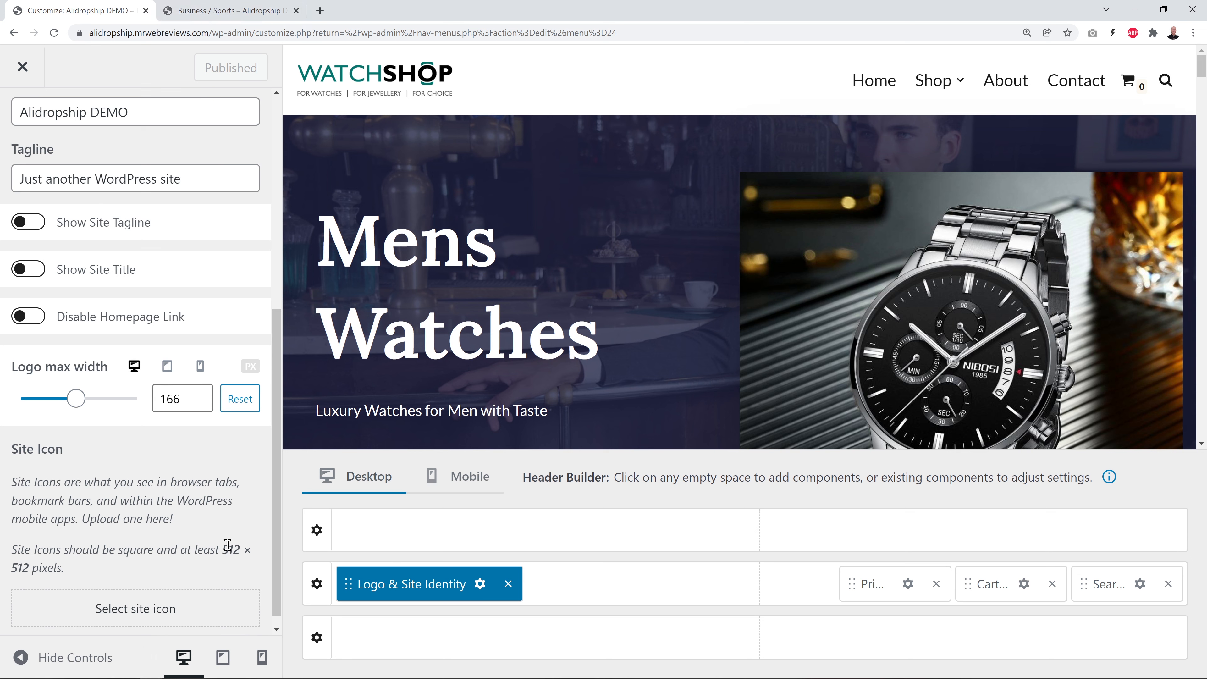
Upload favicon.JPG, crop it as the site icon, and publish the change
left_click(165, 602)
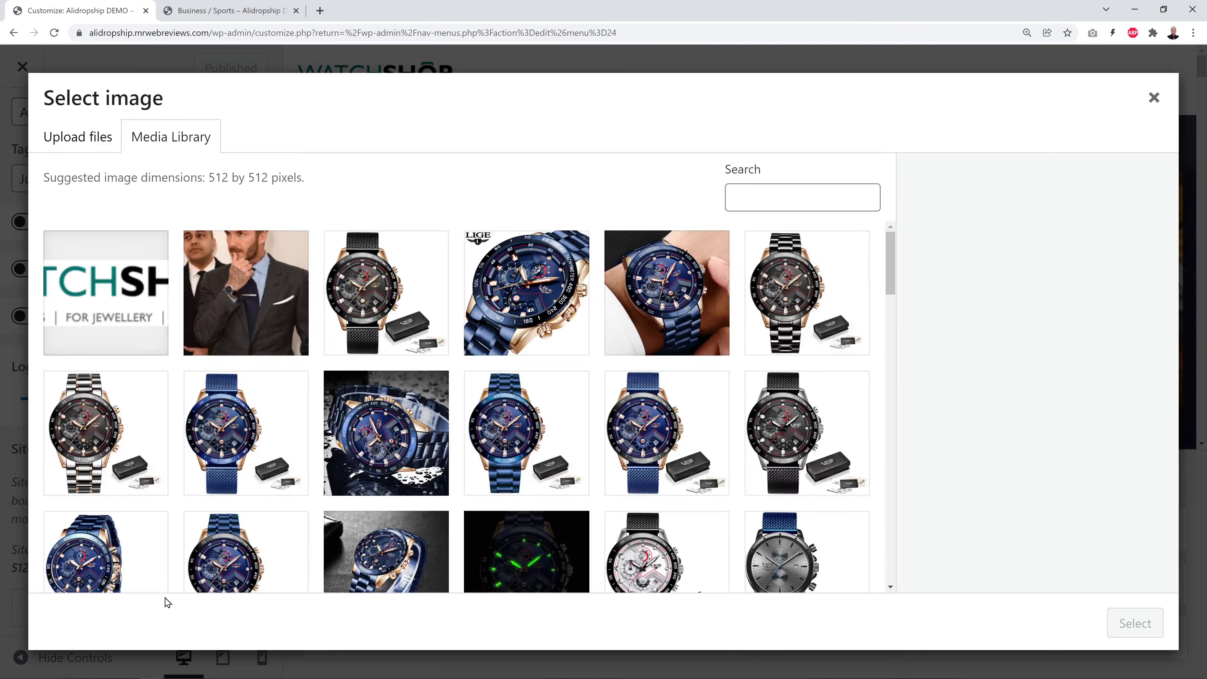
left_click(78, 138)
left_click(591, 381)
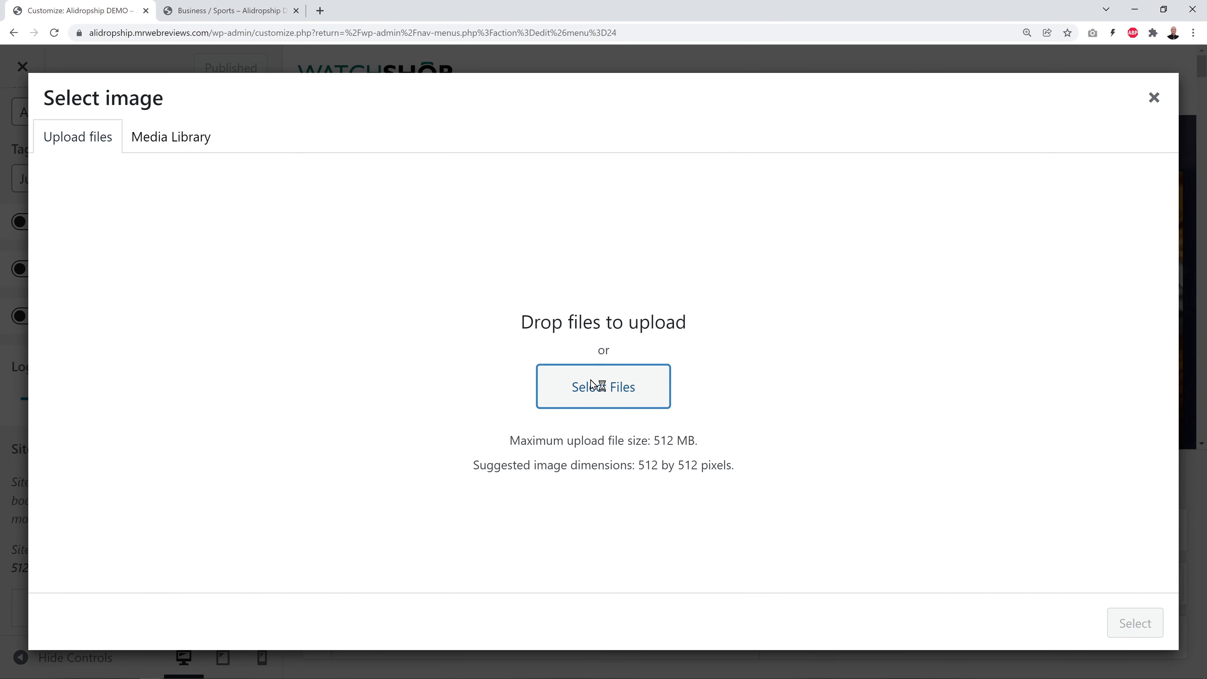
left_click(370, 125)
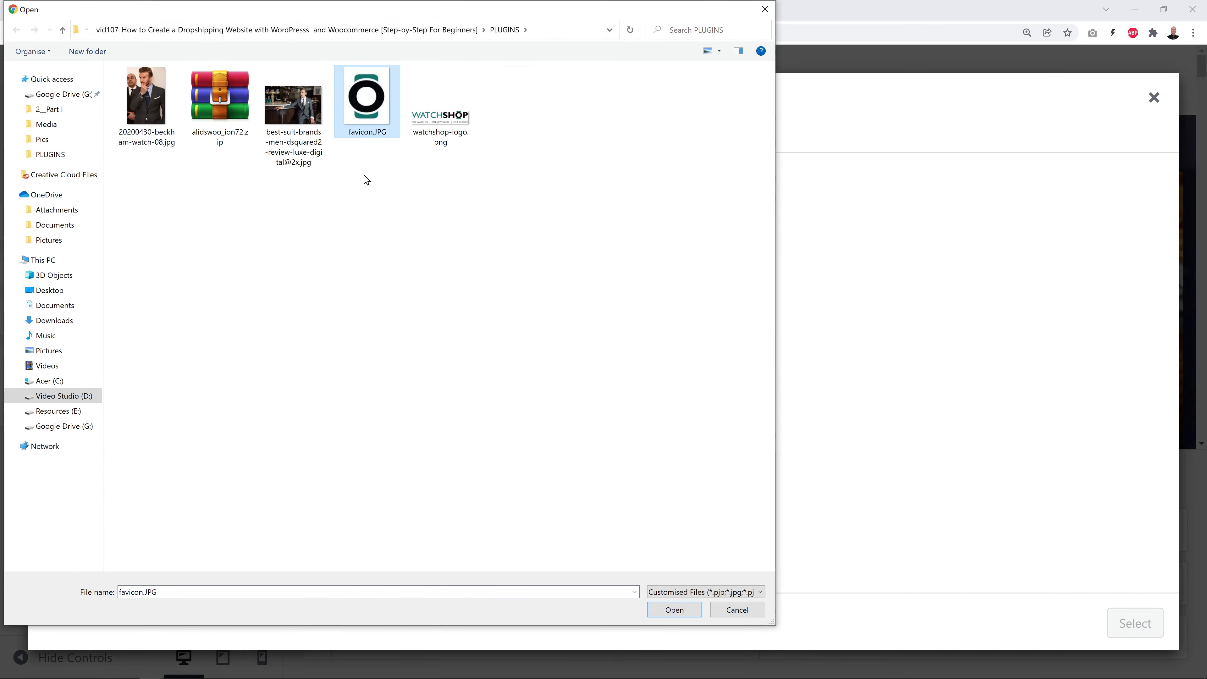
left_click(674, 610)
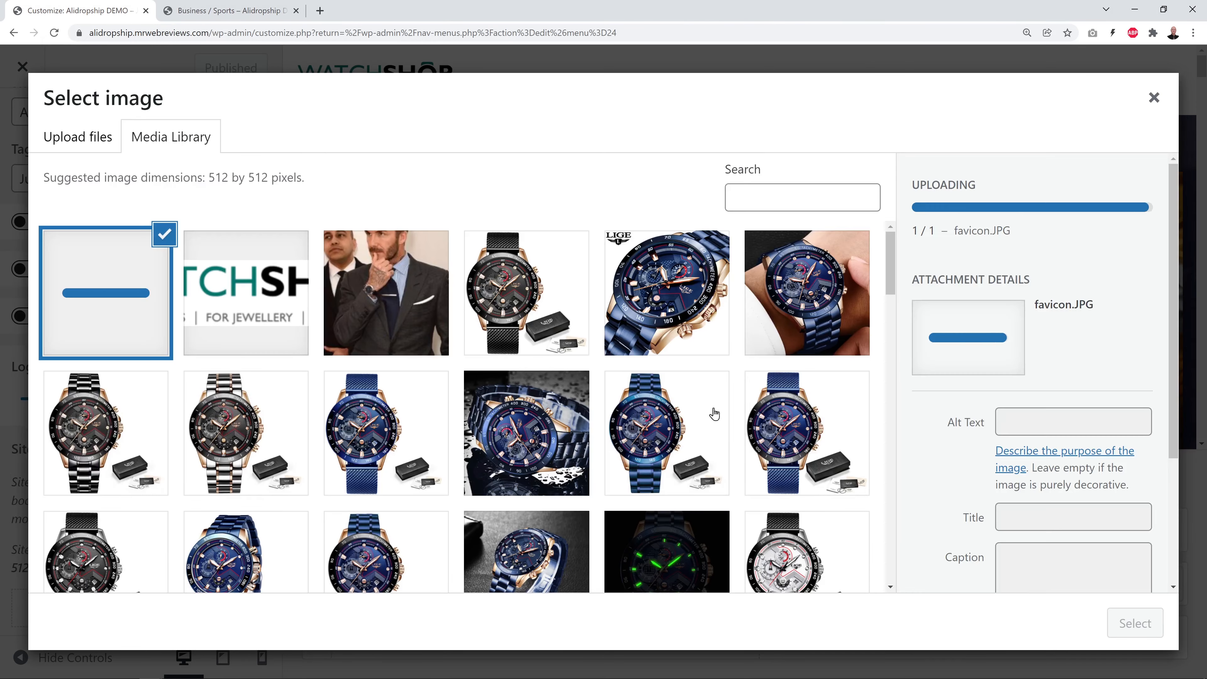
left_click(1140, 633)
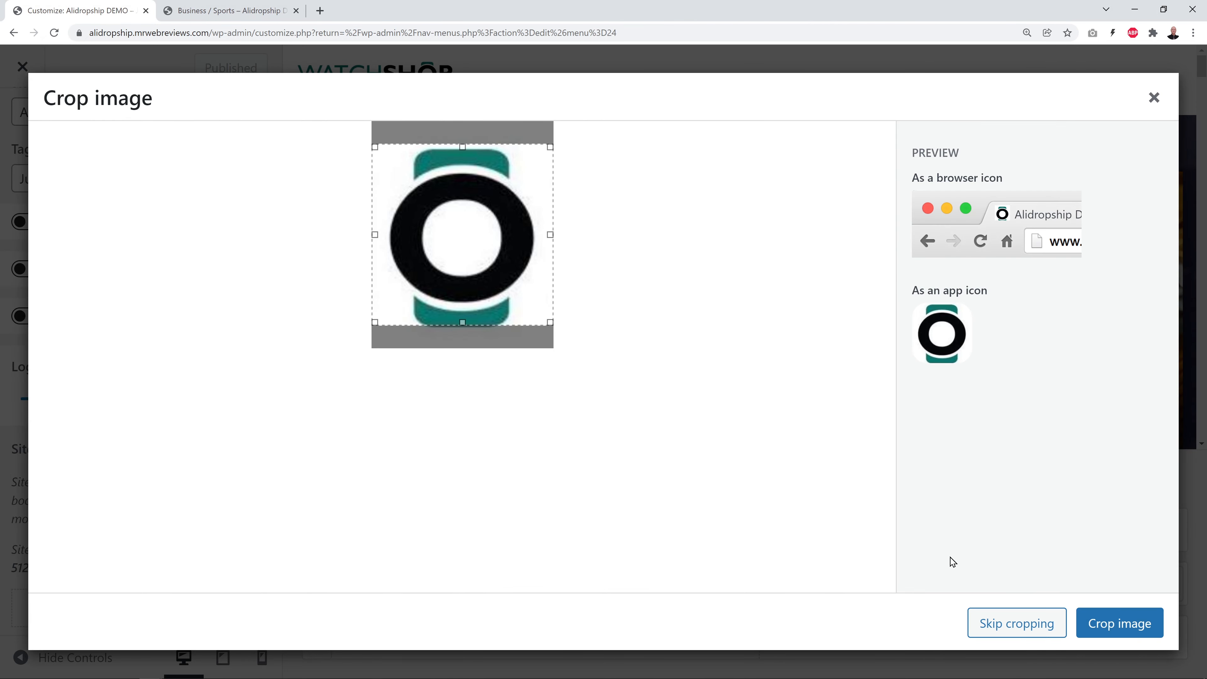
left_click(1101, 626)
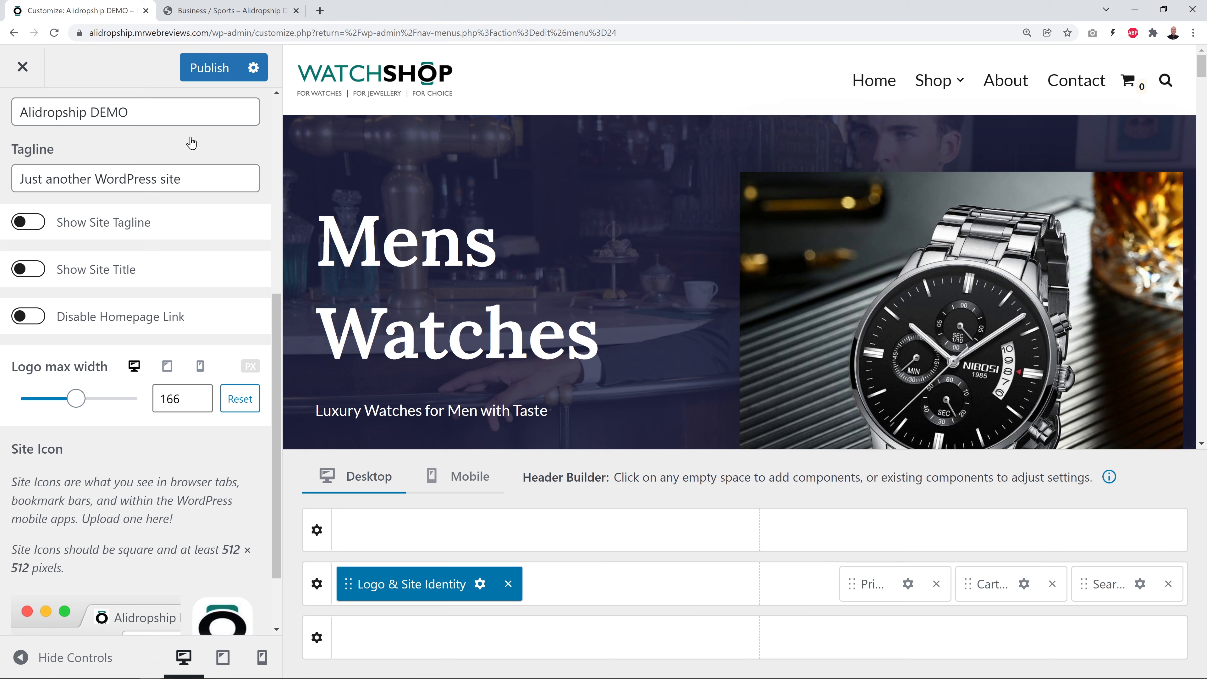
left_click(219, 72)
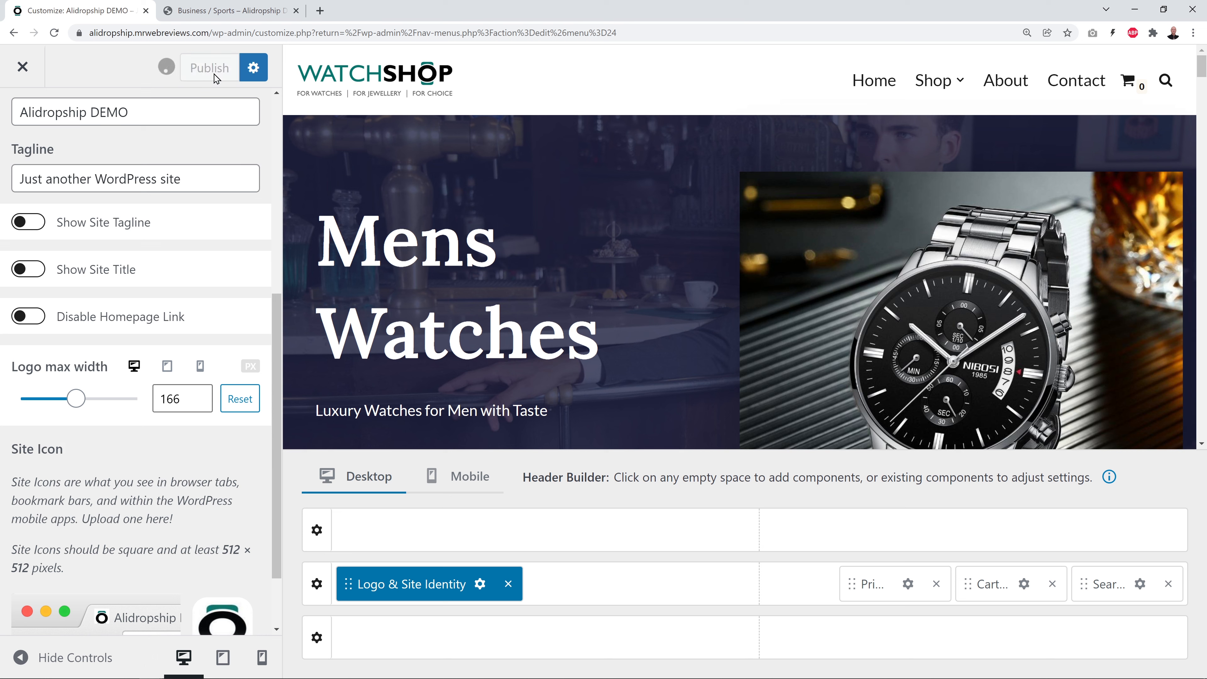
left_click(229, 12)
Reload the live shop page to check the WatchShop logo and icon, then return to Menus
mouse_move(99, 62)
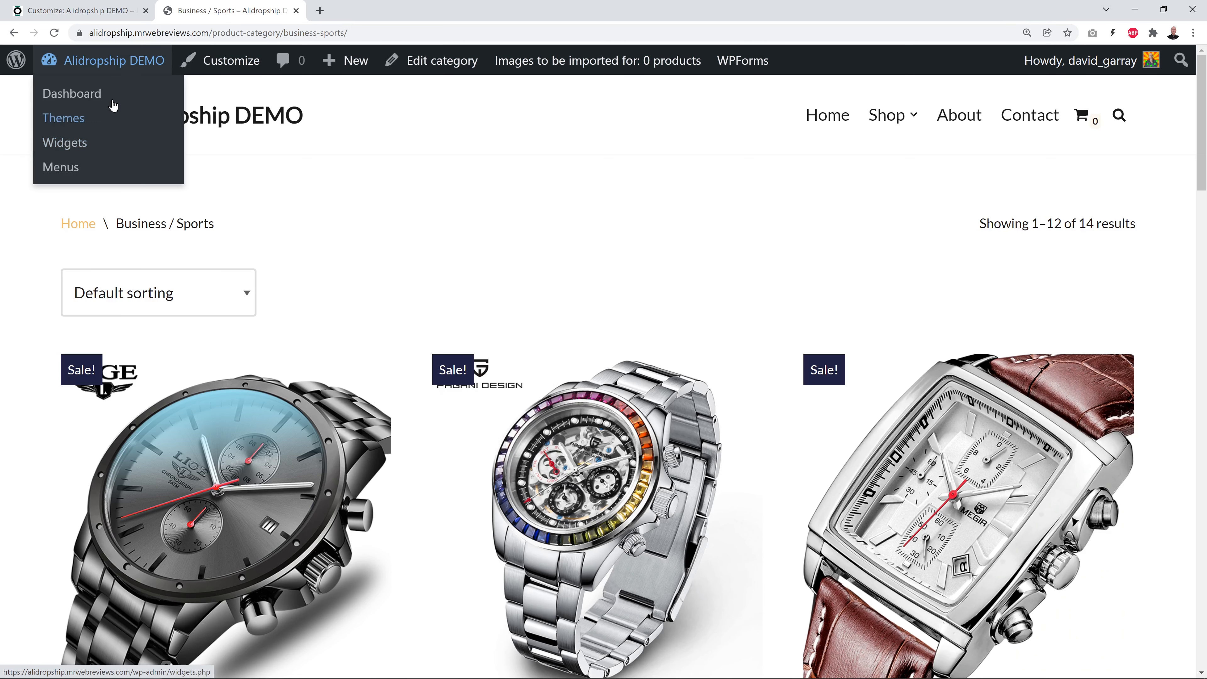
left_click(54, 33)
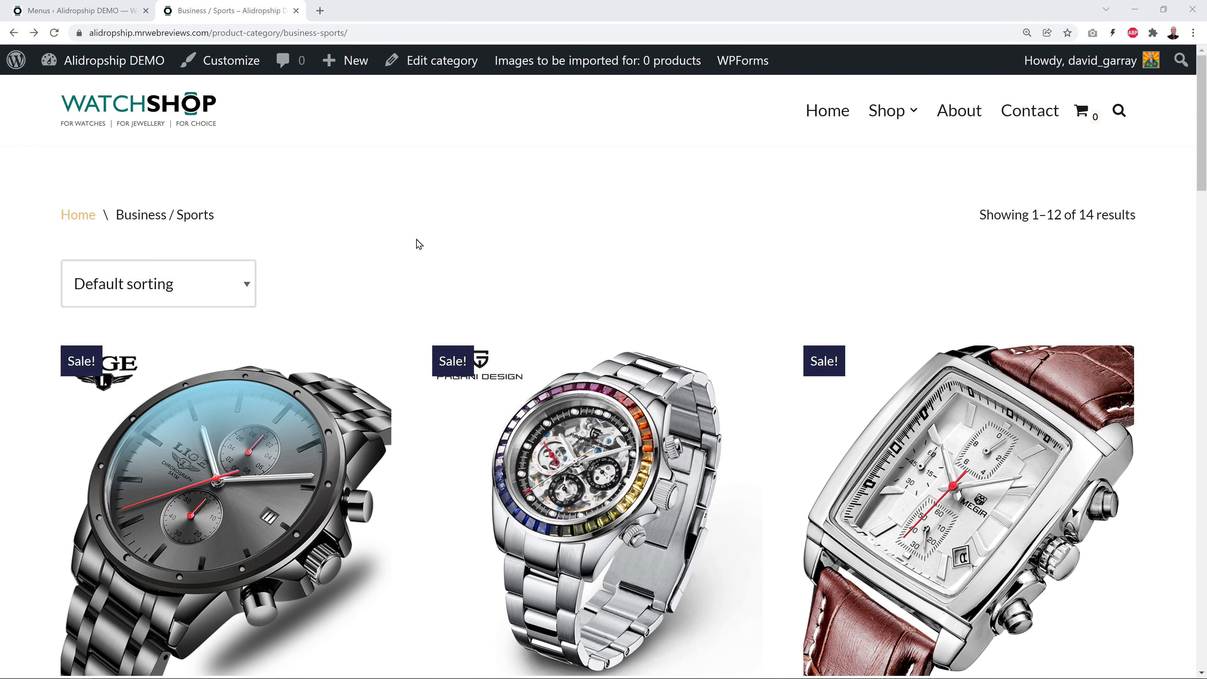
left_click_drag(1202, 144, 1205, 622)
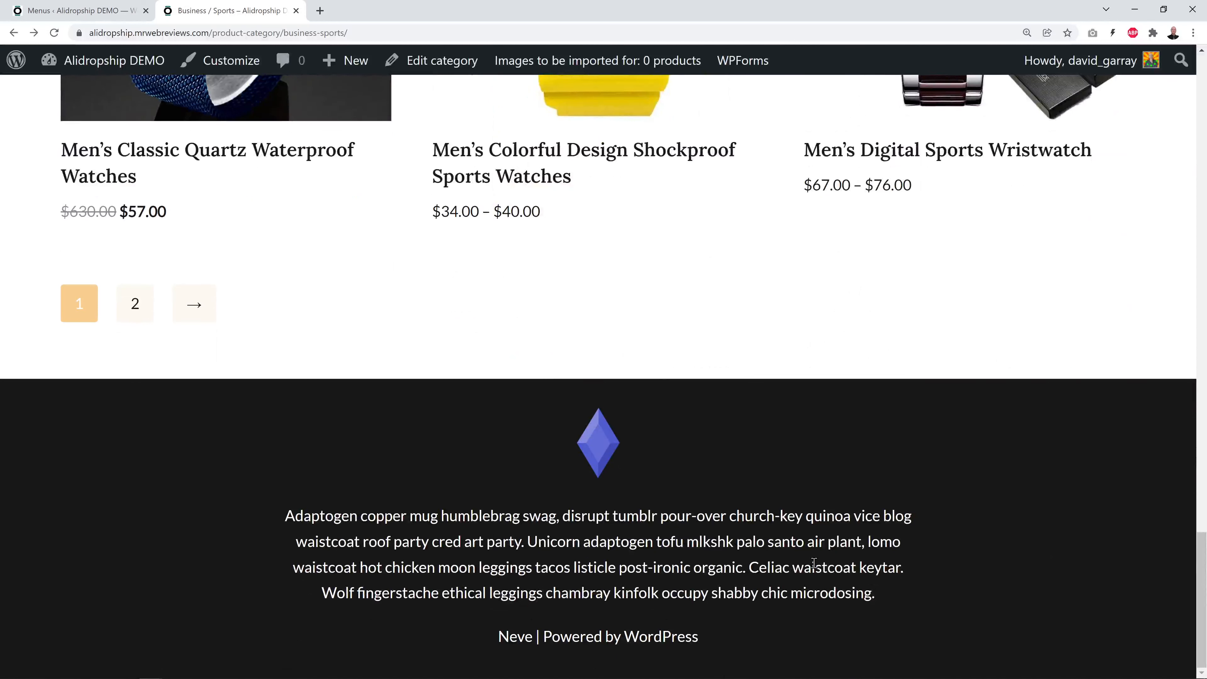
left_click(95, 10)
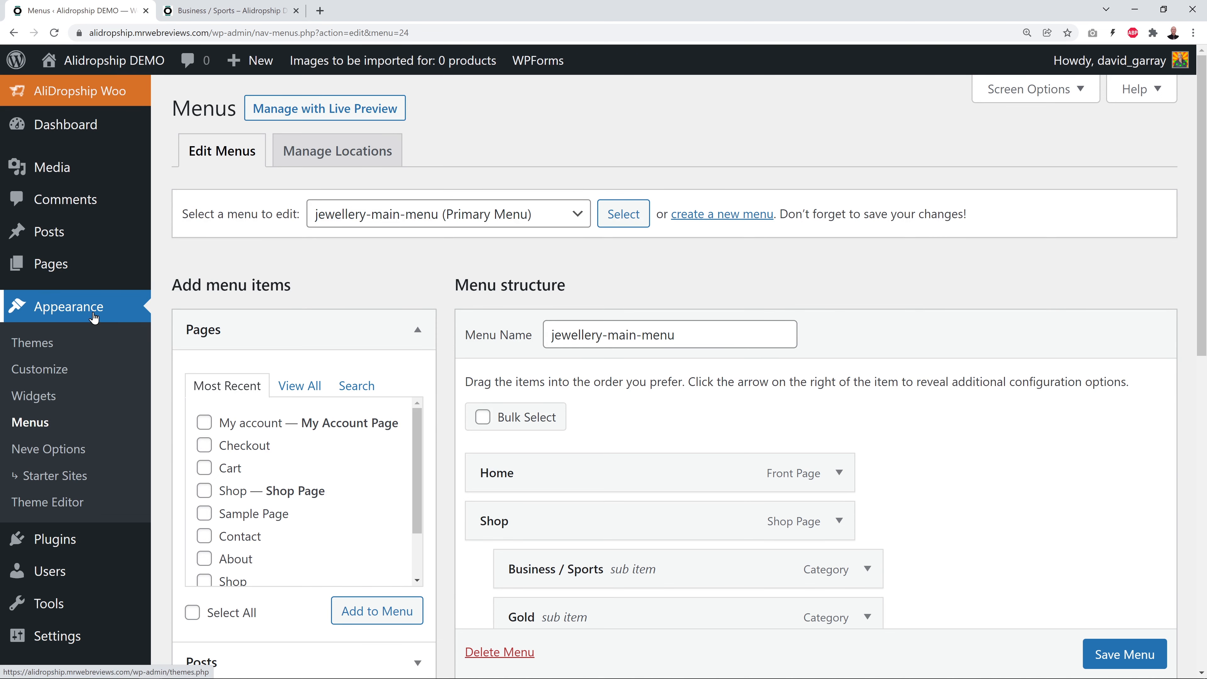
Expand the Footer One area in the widgets editor and compare it with the live footer
left_click(37, 404)
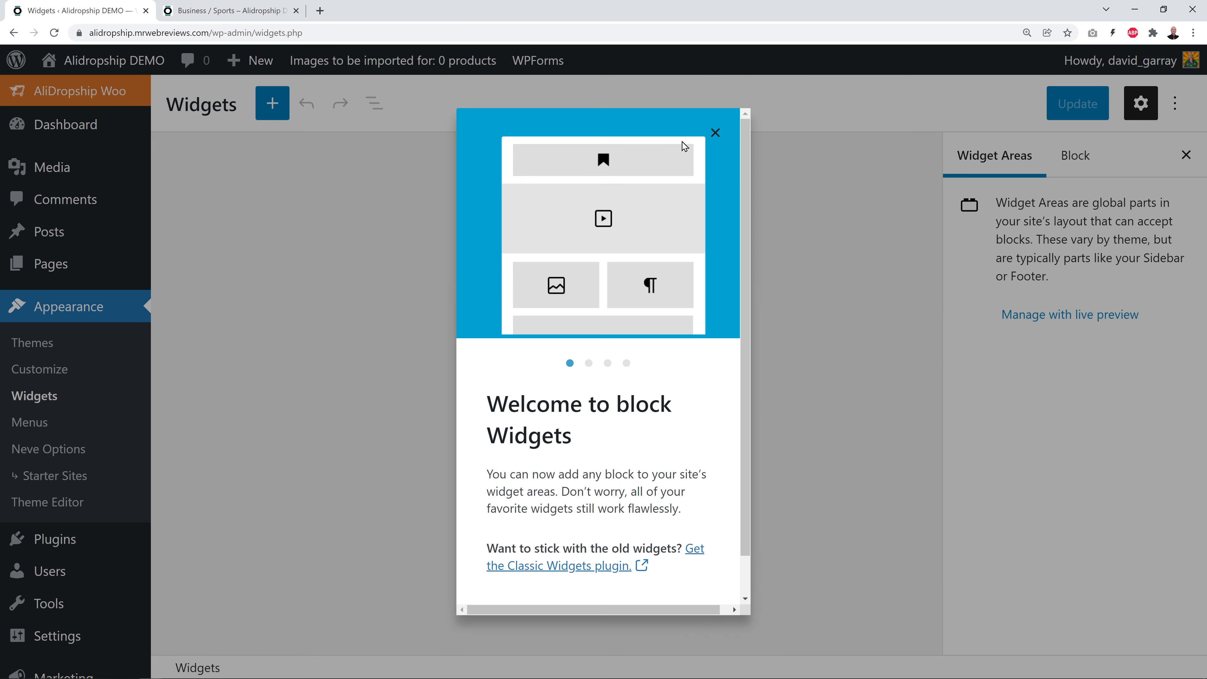
left_click(712, 133)
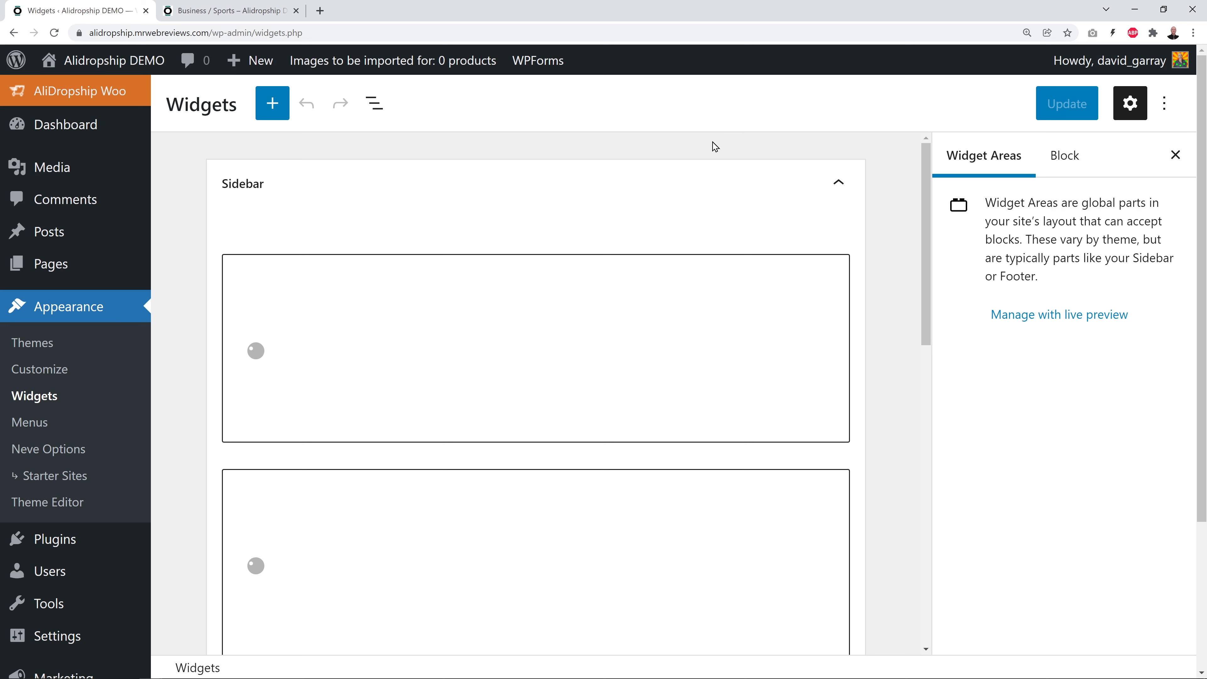
left_click(841, 186)
scroll(493, 334, "down", 3)
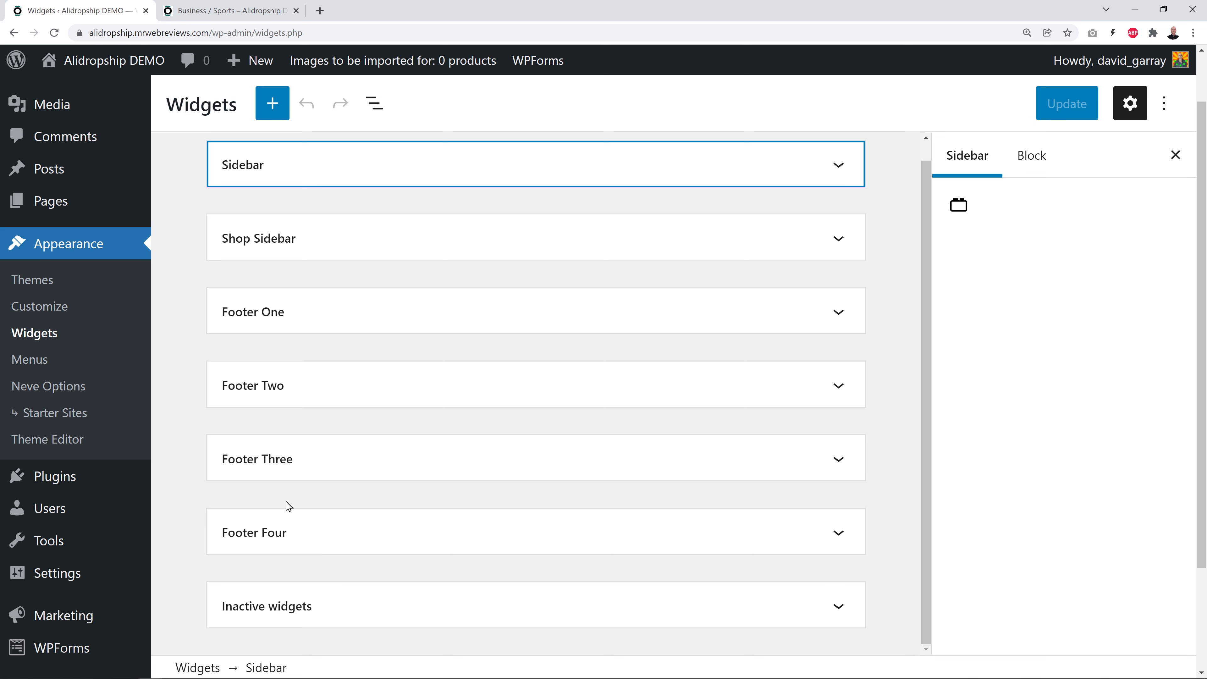
left_click(838, 313)
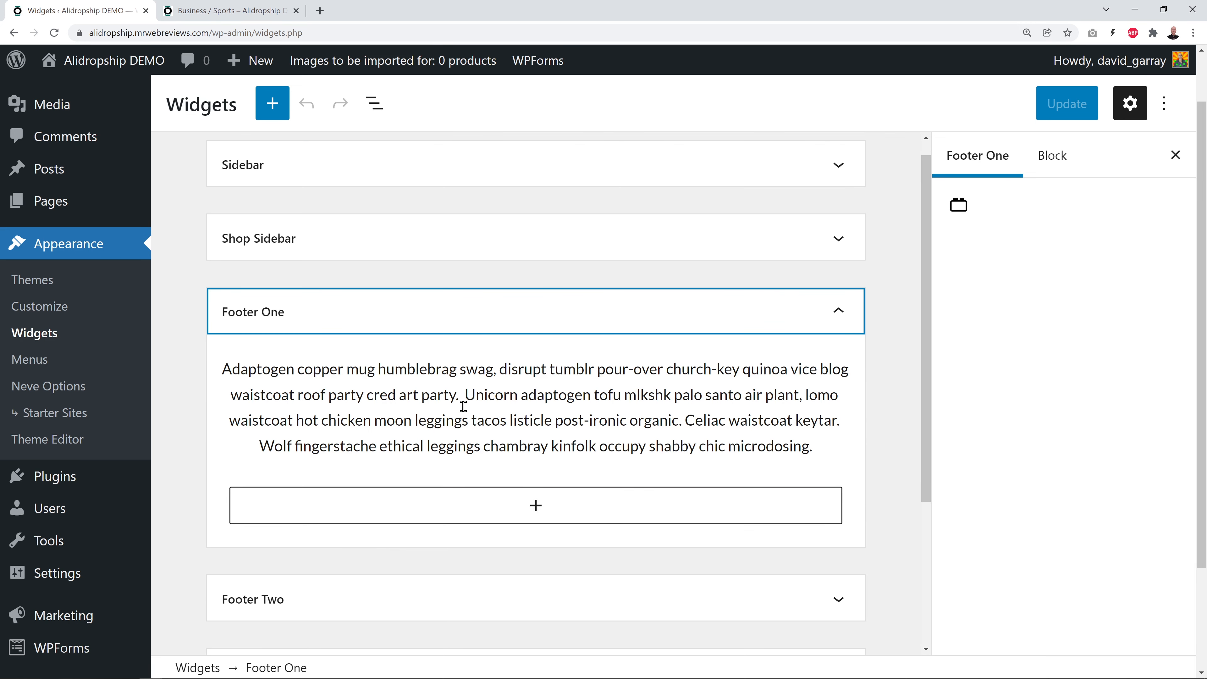
left_click(224, 11)
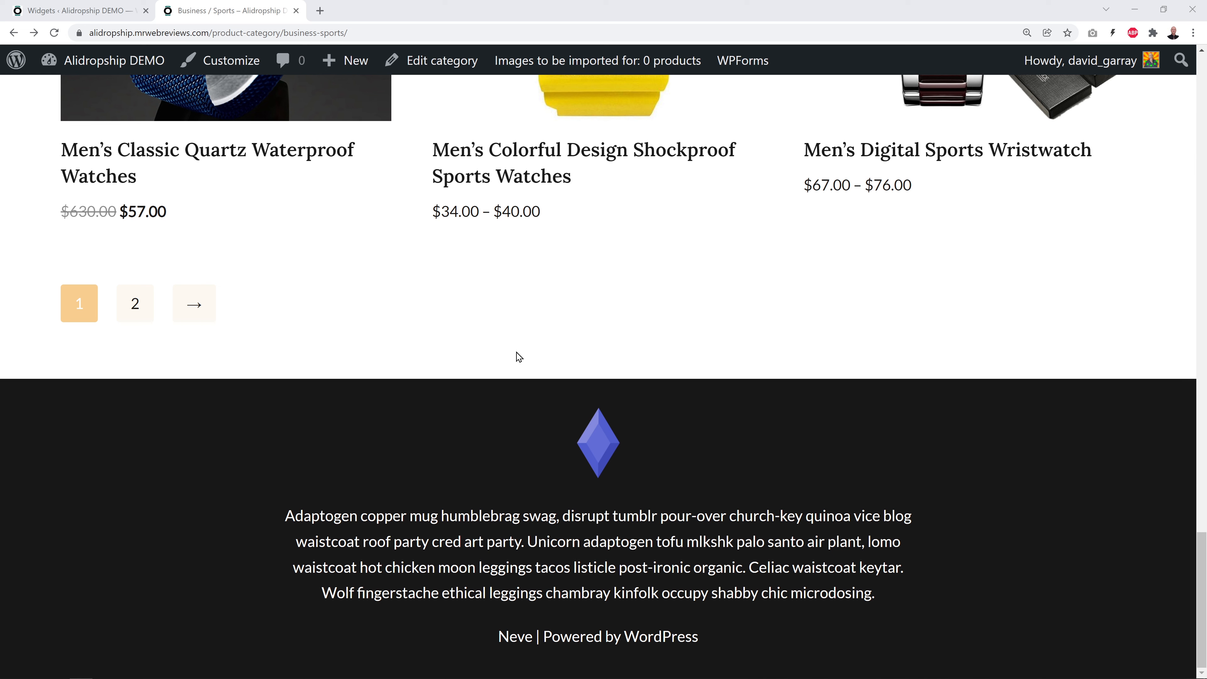
left_click(85, 14)
Replace Footer One's placeholder with the 'We love original, fun and modern watches' text and update
left_click(355, 387)
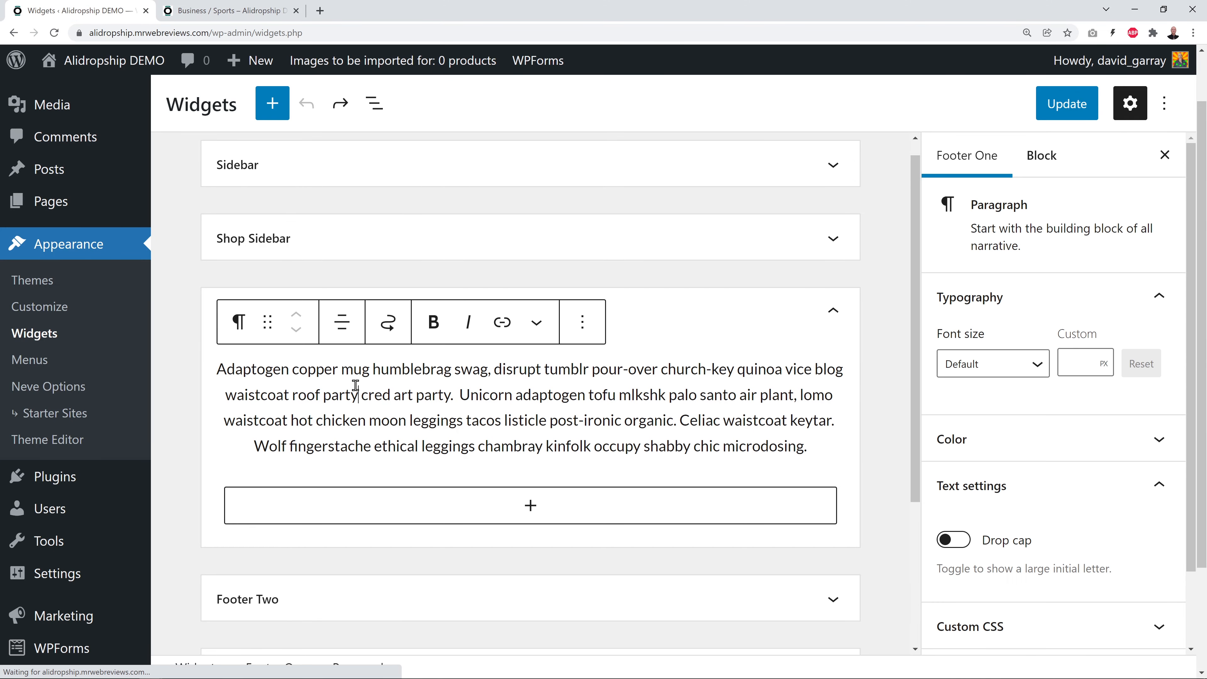
left_click(216, 367)
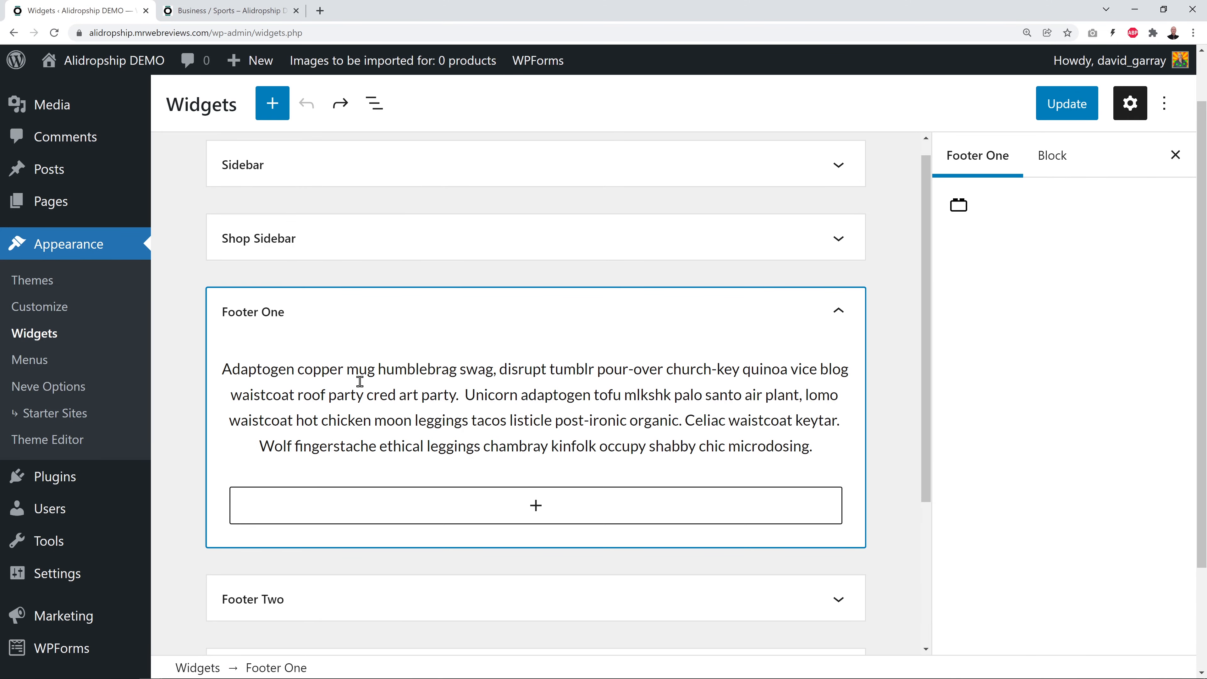
triple_click(314, 370)
type("We love original, fun and modern watches and affordable items. So we look for watches all around the world, trying to find unique opportunities and wonderful Swedish, French, German, Japanese timepieces designers. A watch collection that surely will not leave you indifferent, if you want to be different!")
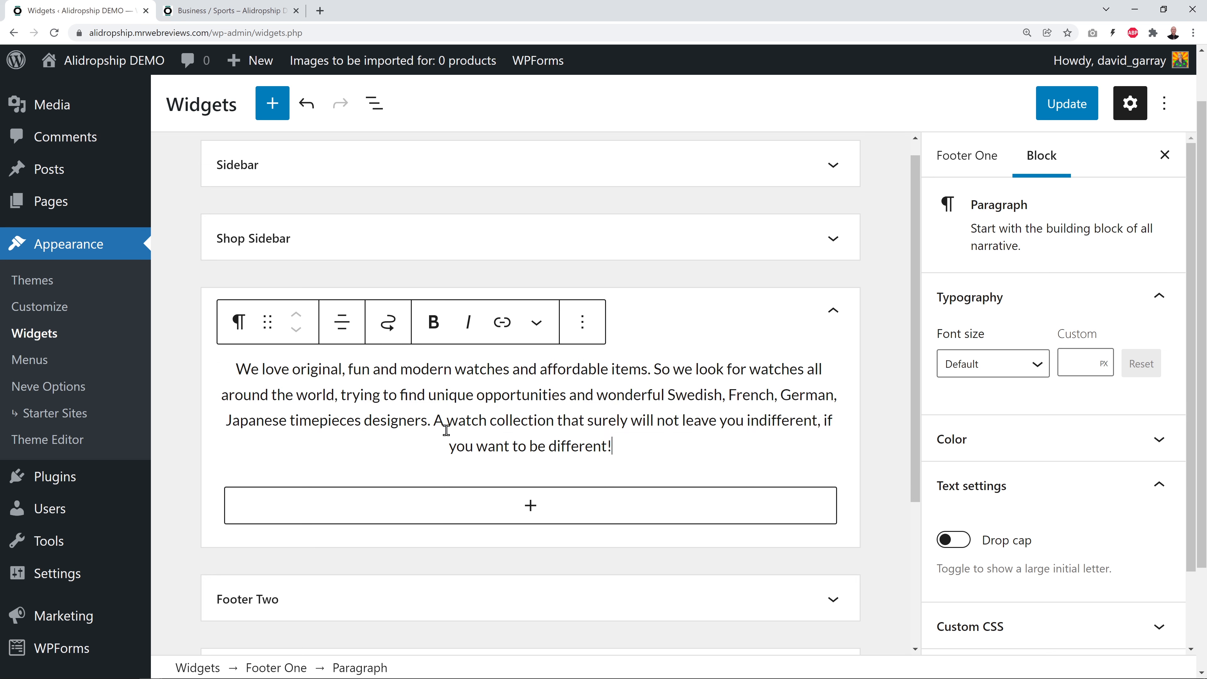
left_click(1062, 114)
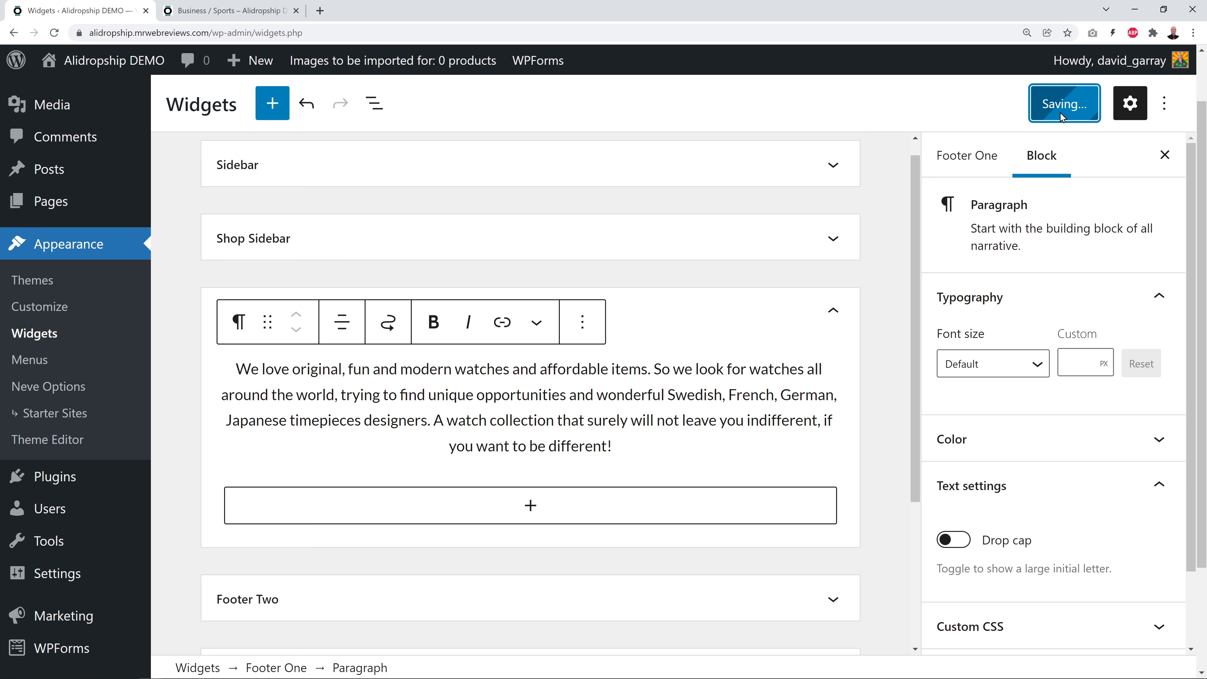
left_click(252, 17)
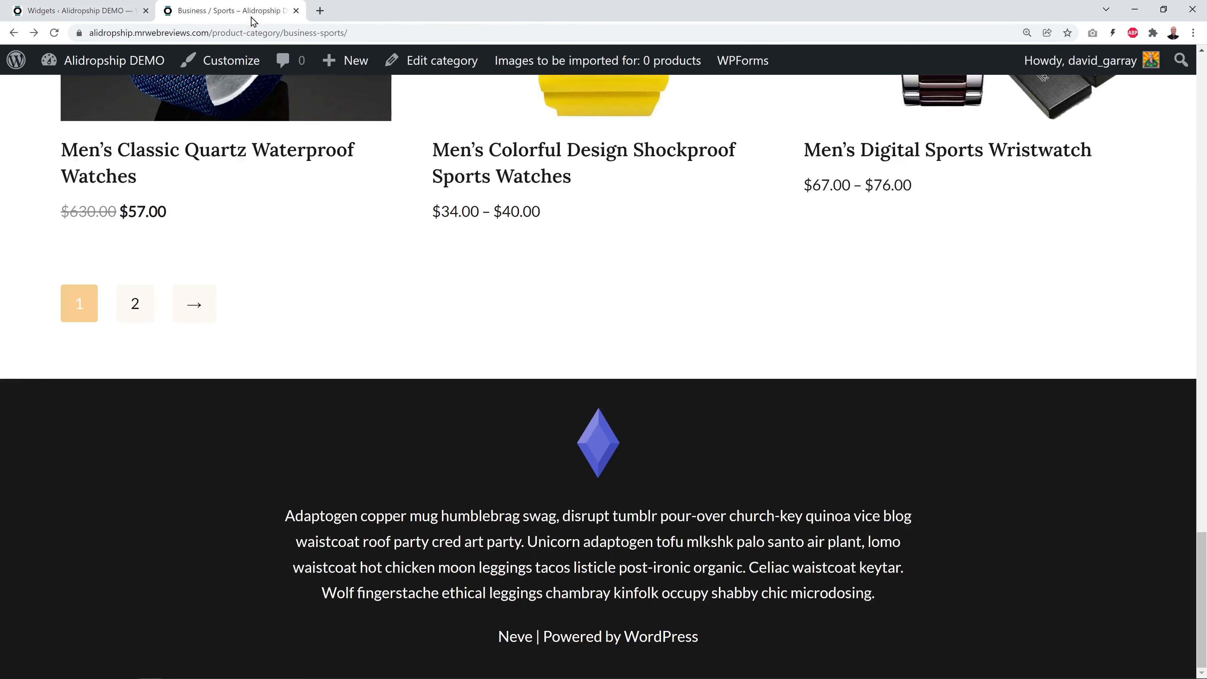
Verify the new footer paragraph on the reloaded live page, then open the Customizer
left_click(54, 33)
scroll(955, 378, "down", 2)
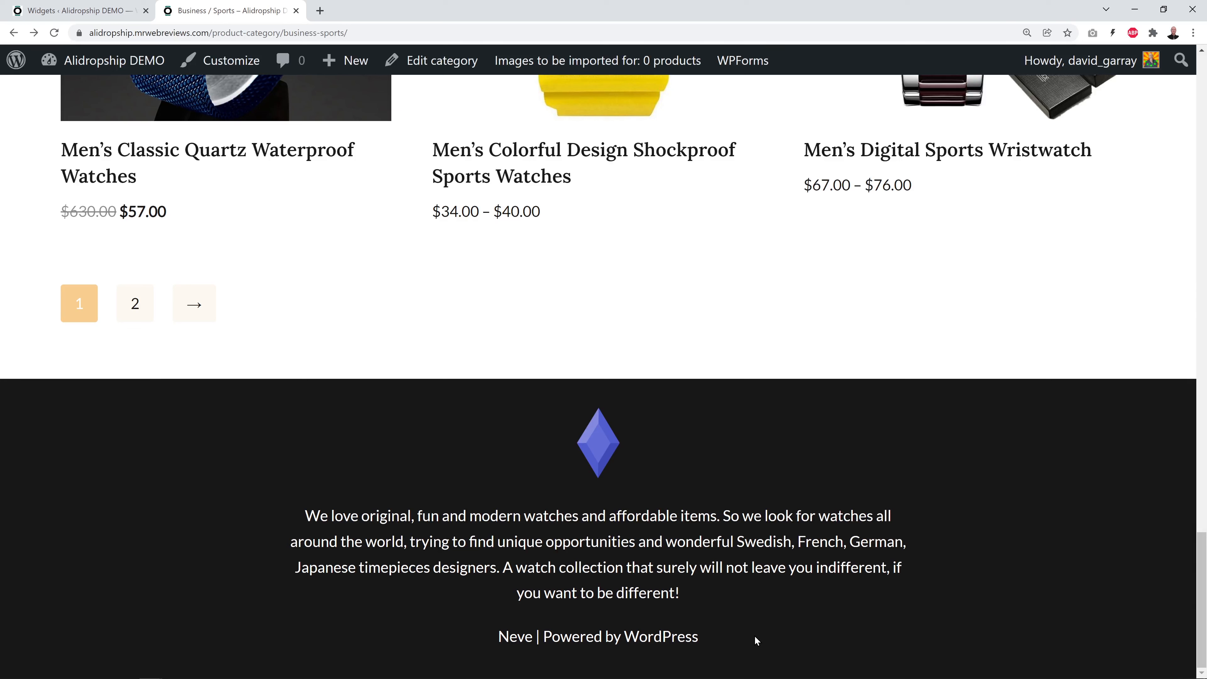
left_click_drag(479, 638, 736, 640)
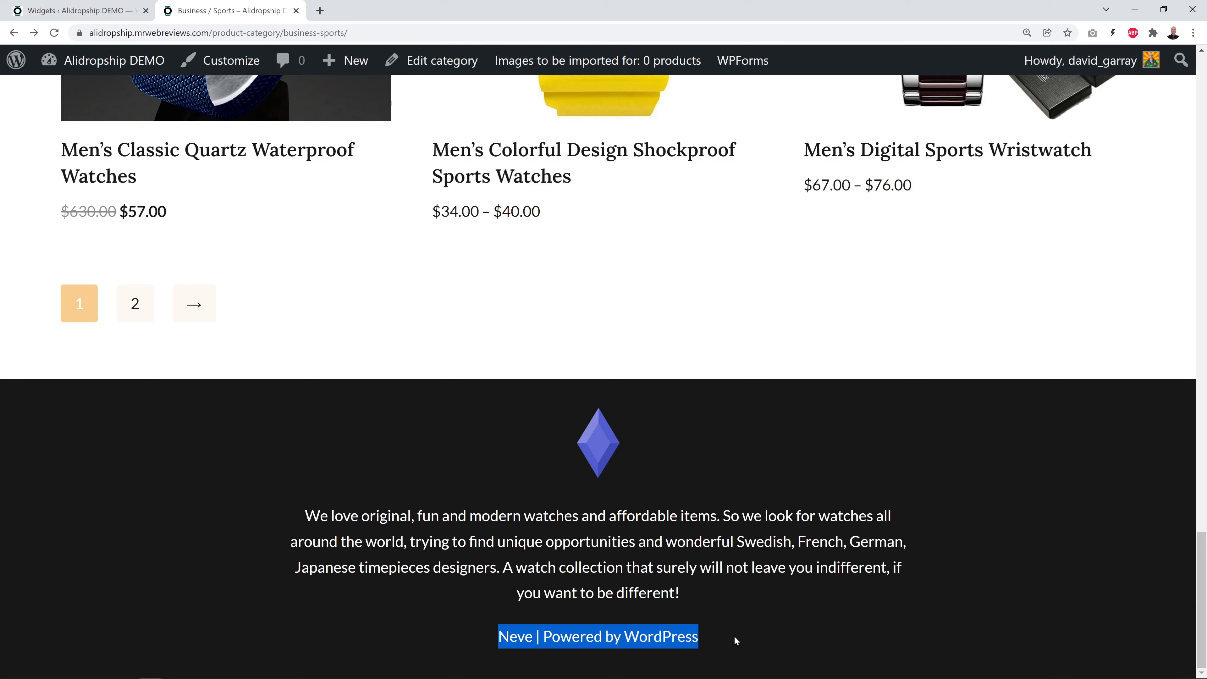
left_click(705, 644)
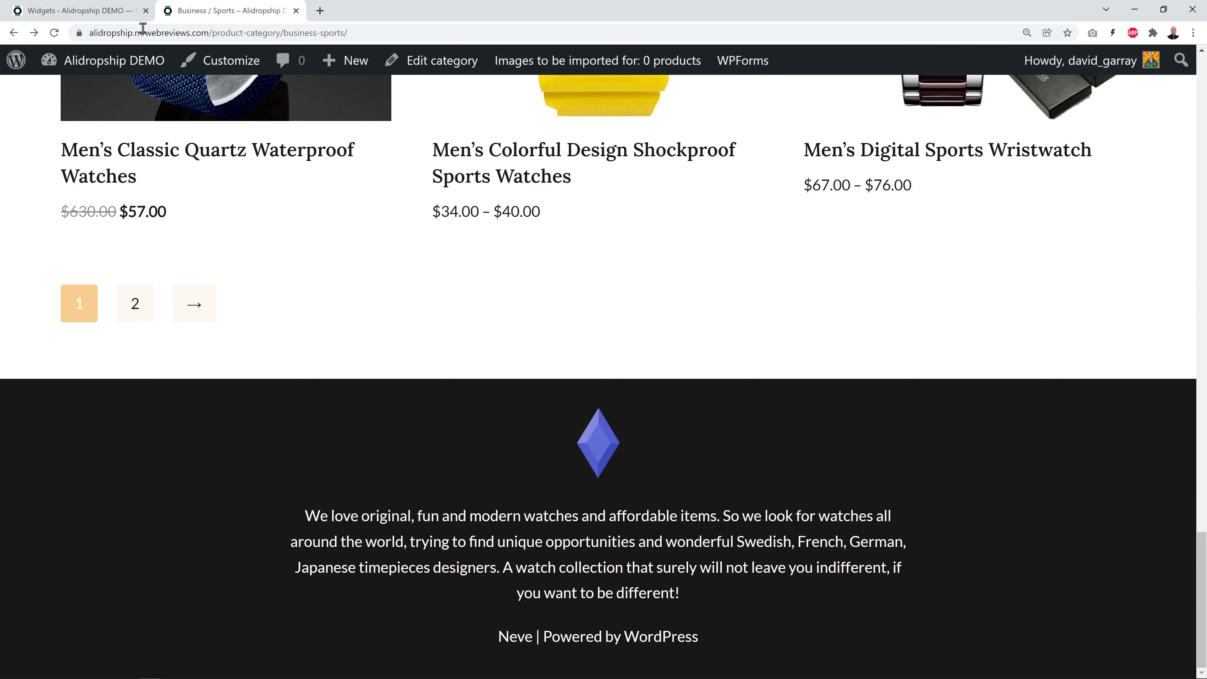
left_click(105, 14)
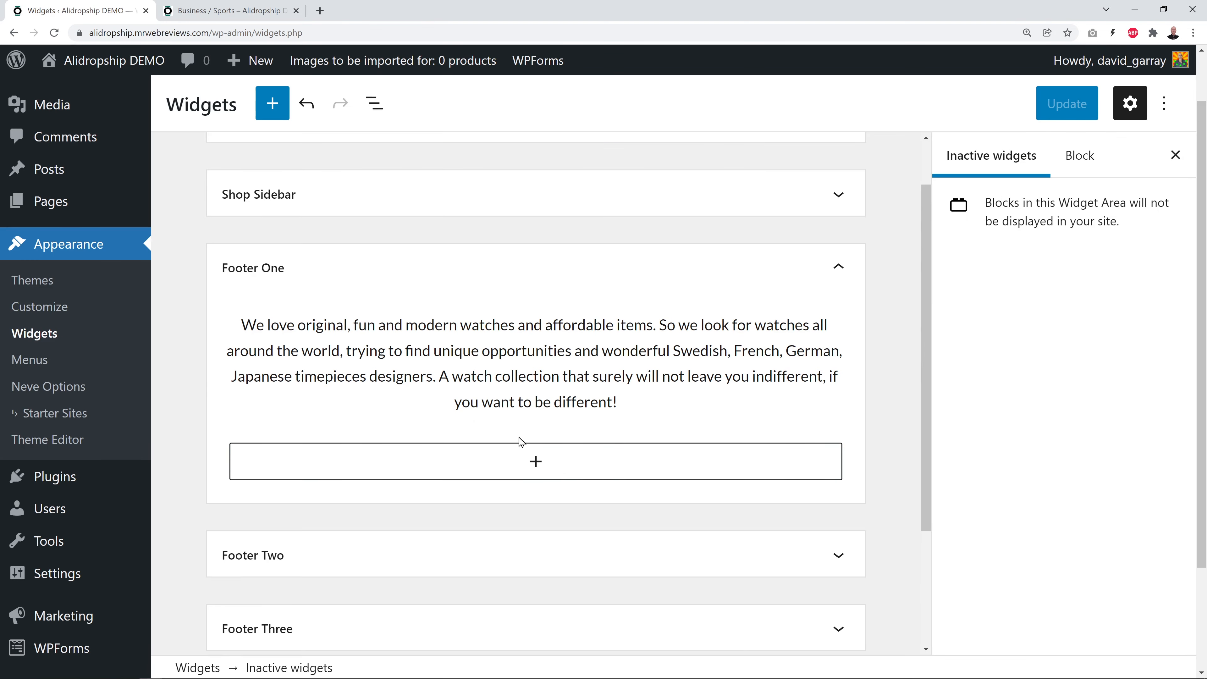
left_click(57, 311)
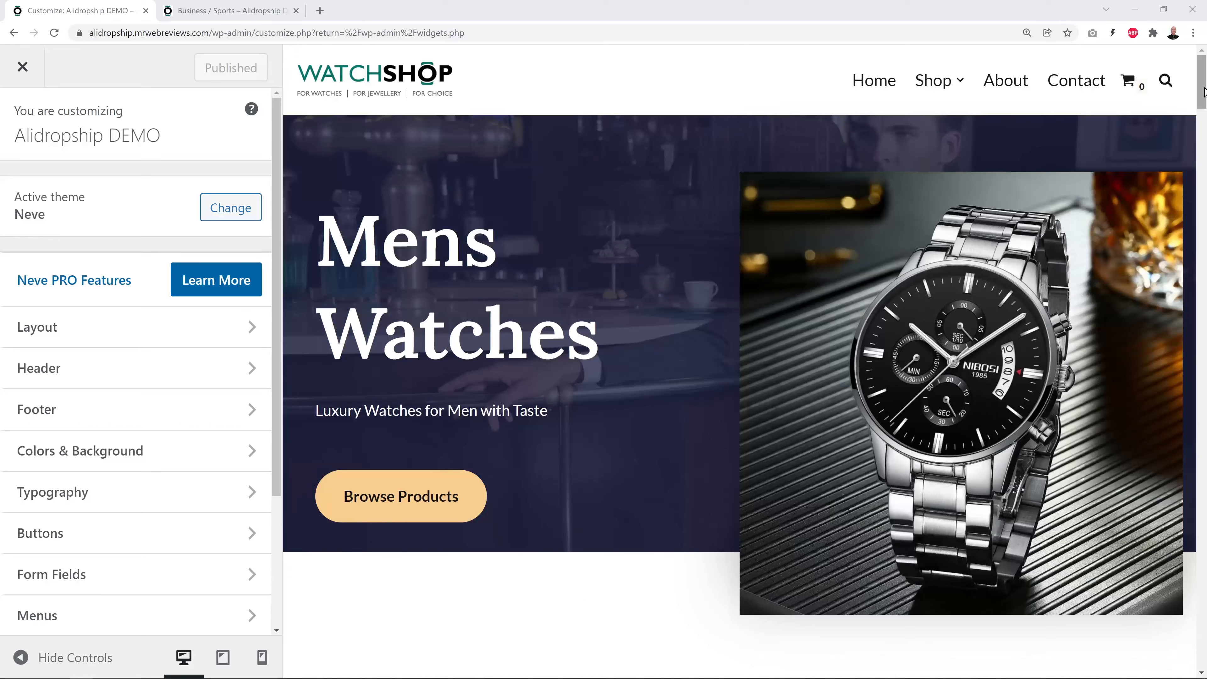
left_click_drag(1201, 99, 1188, 662)
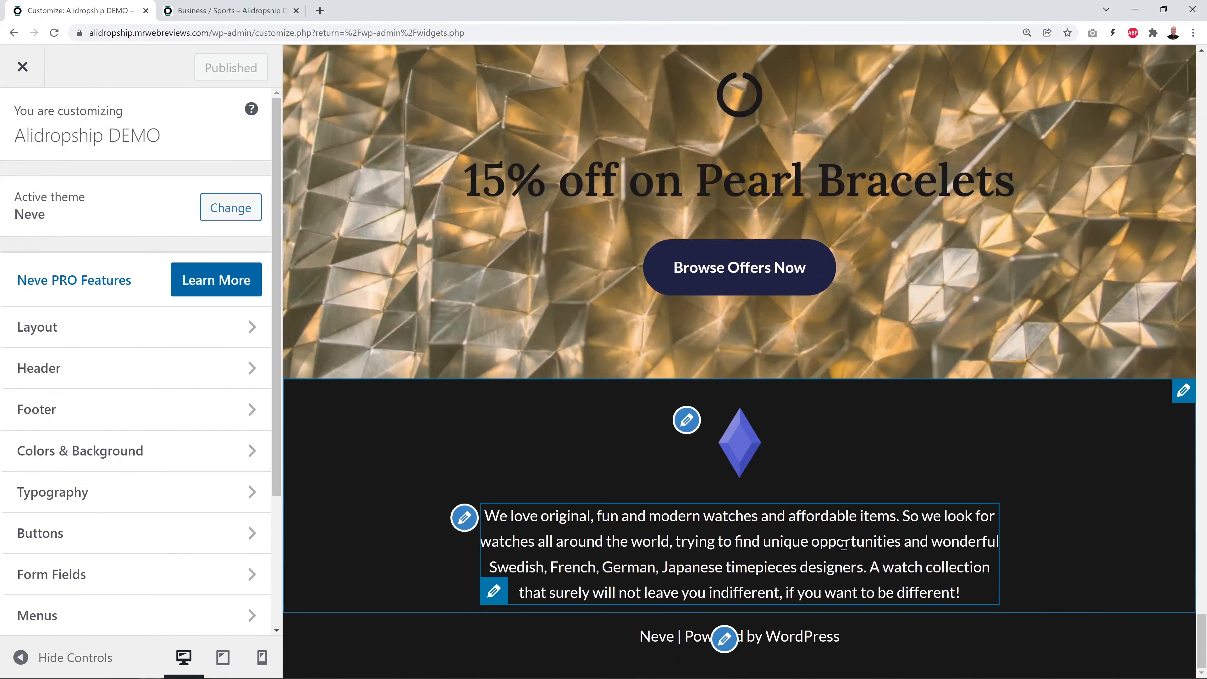
Change the footer copyright to 'Copyright 2022 - Mr Web Reviews', publish, and reload the live page
left_click(725, 638)
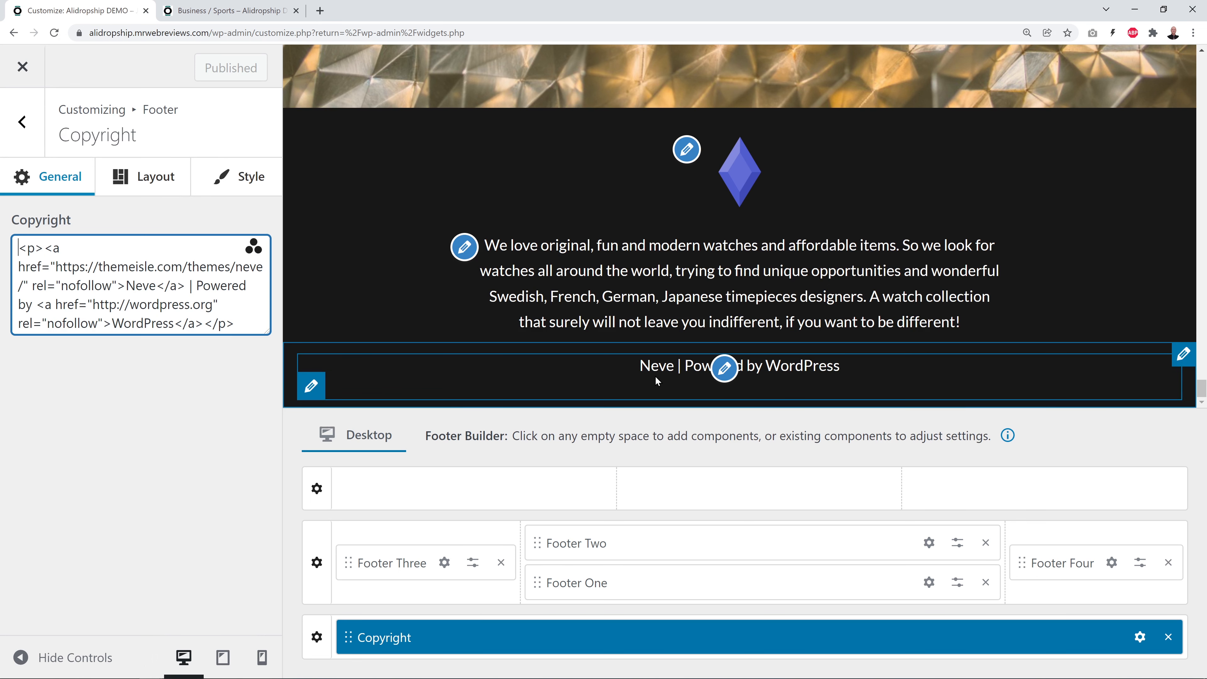
left_click_drag(249, 324, 19, 247)
key("BackSpace")
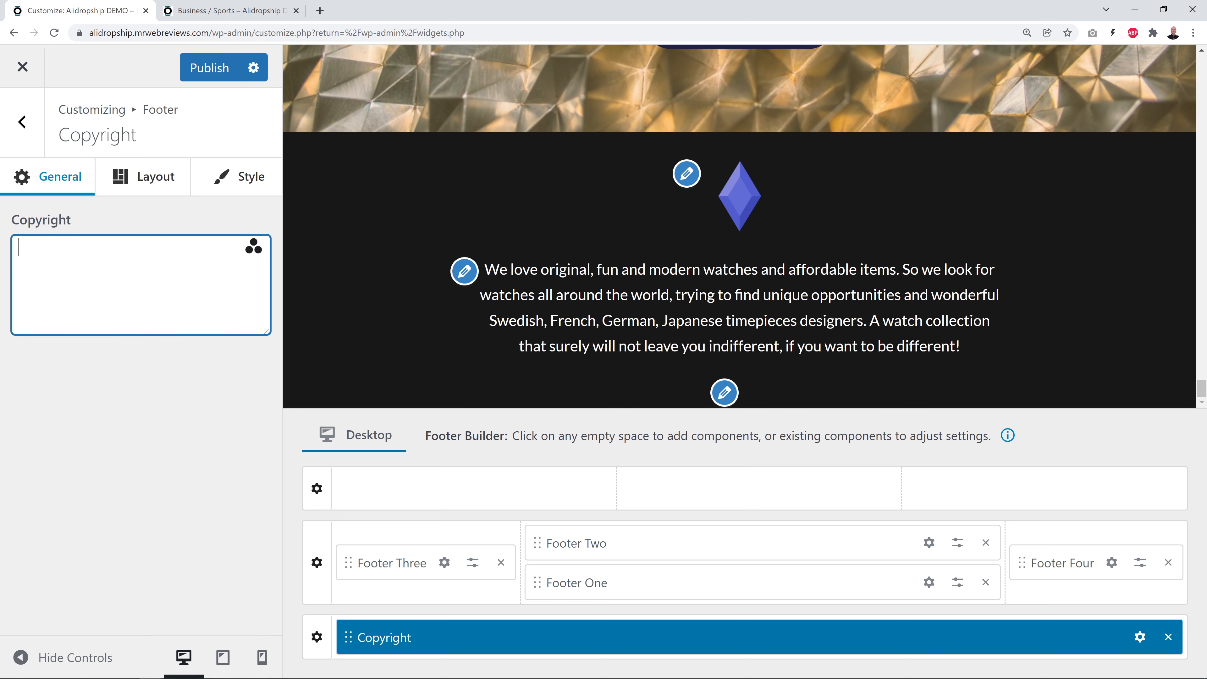
type("Copyright 2022 - Mr Web Reviews")
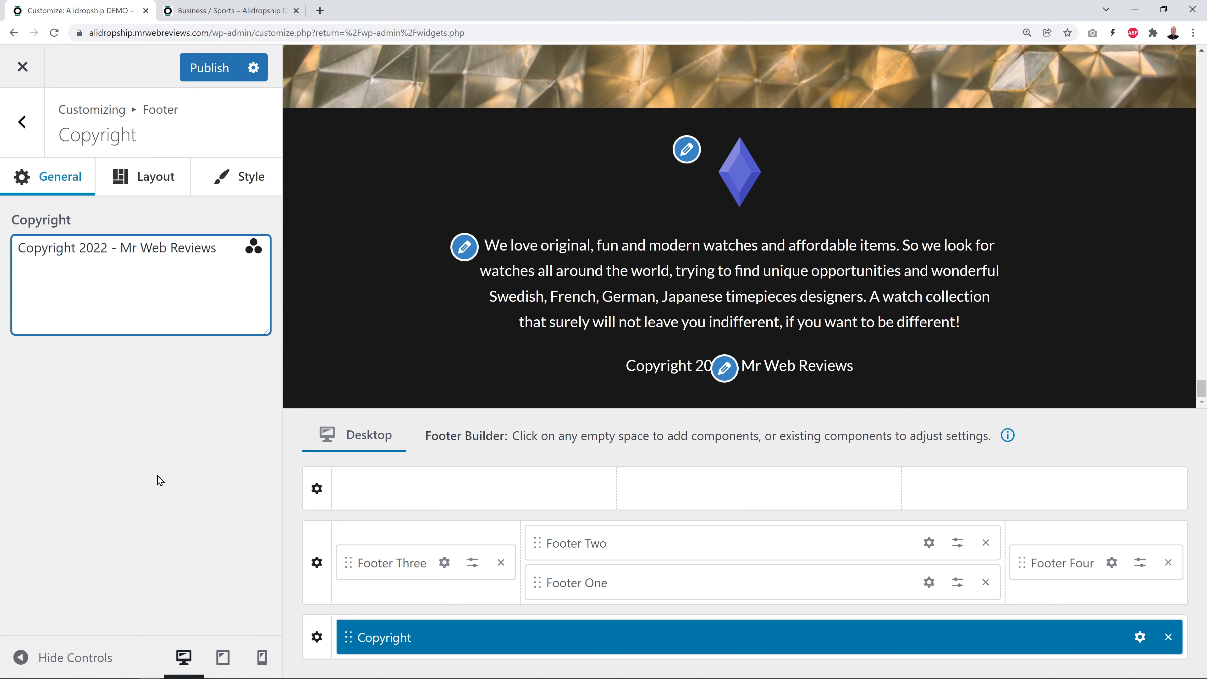
left_click(229, 79)
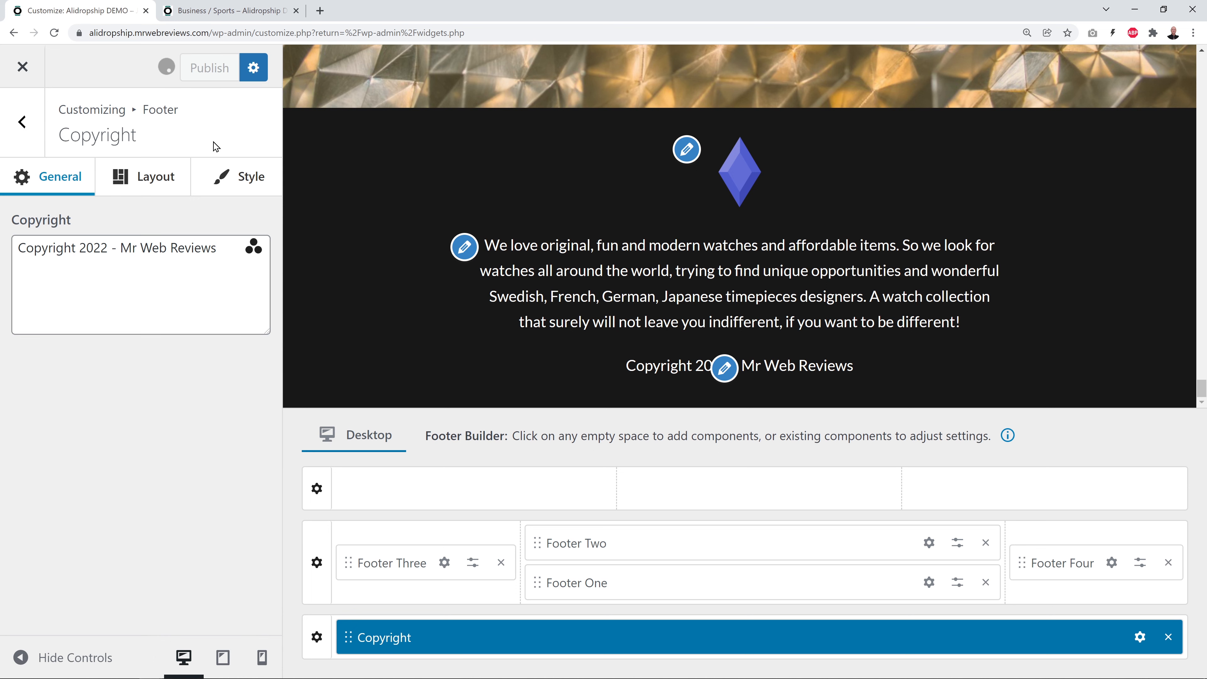
left_click(225, 12)
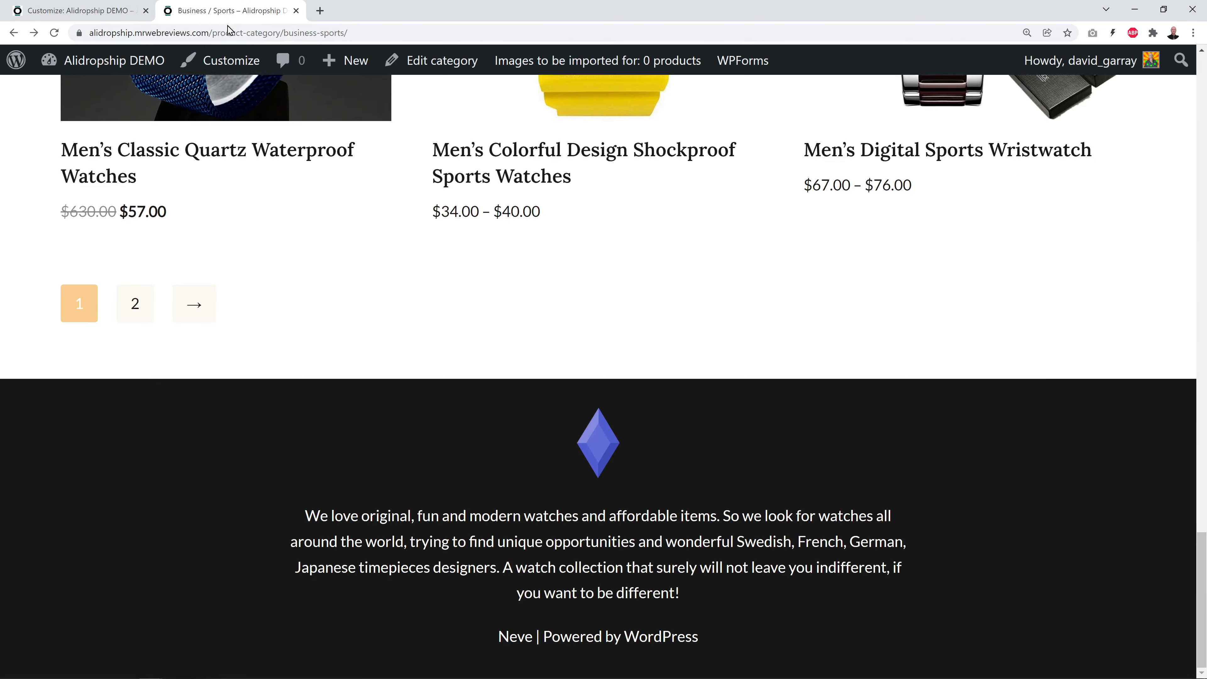
left_click(55, 32)
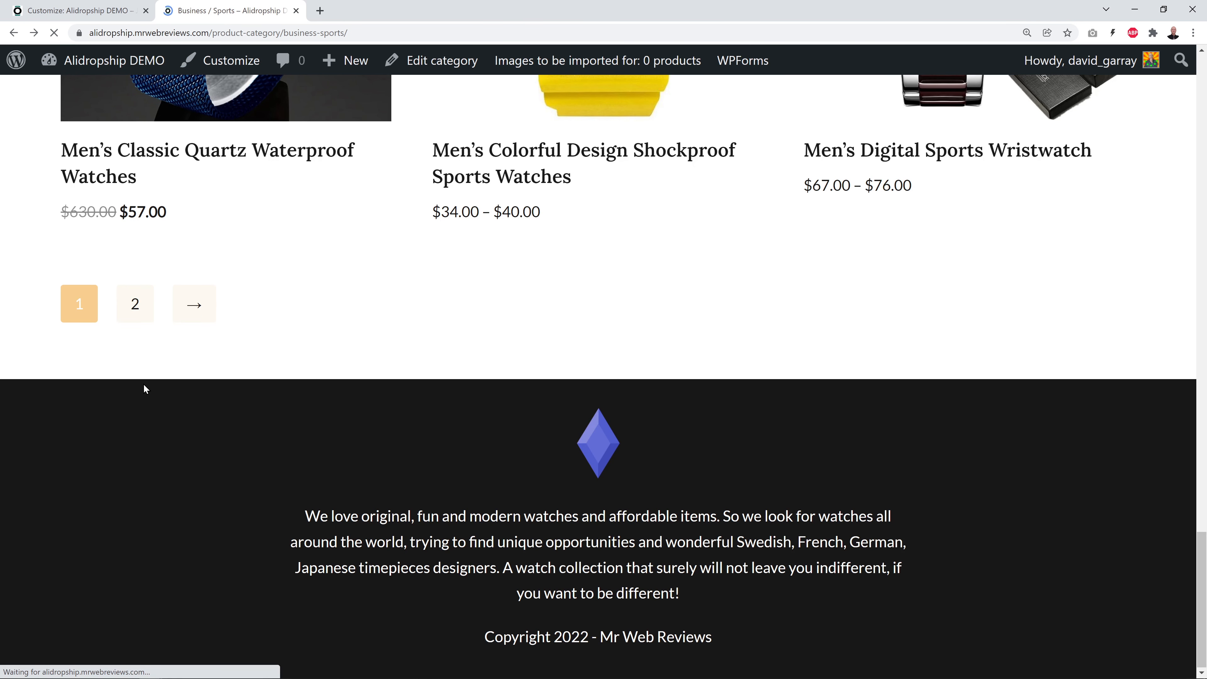